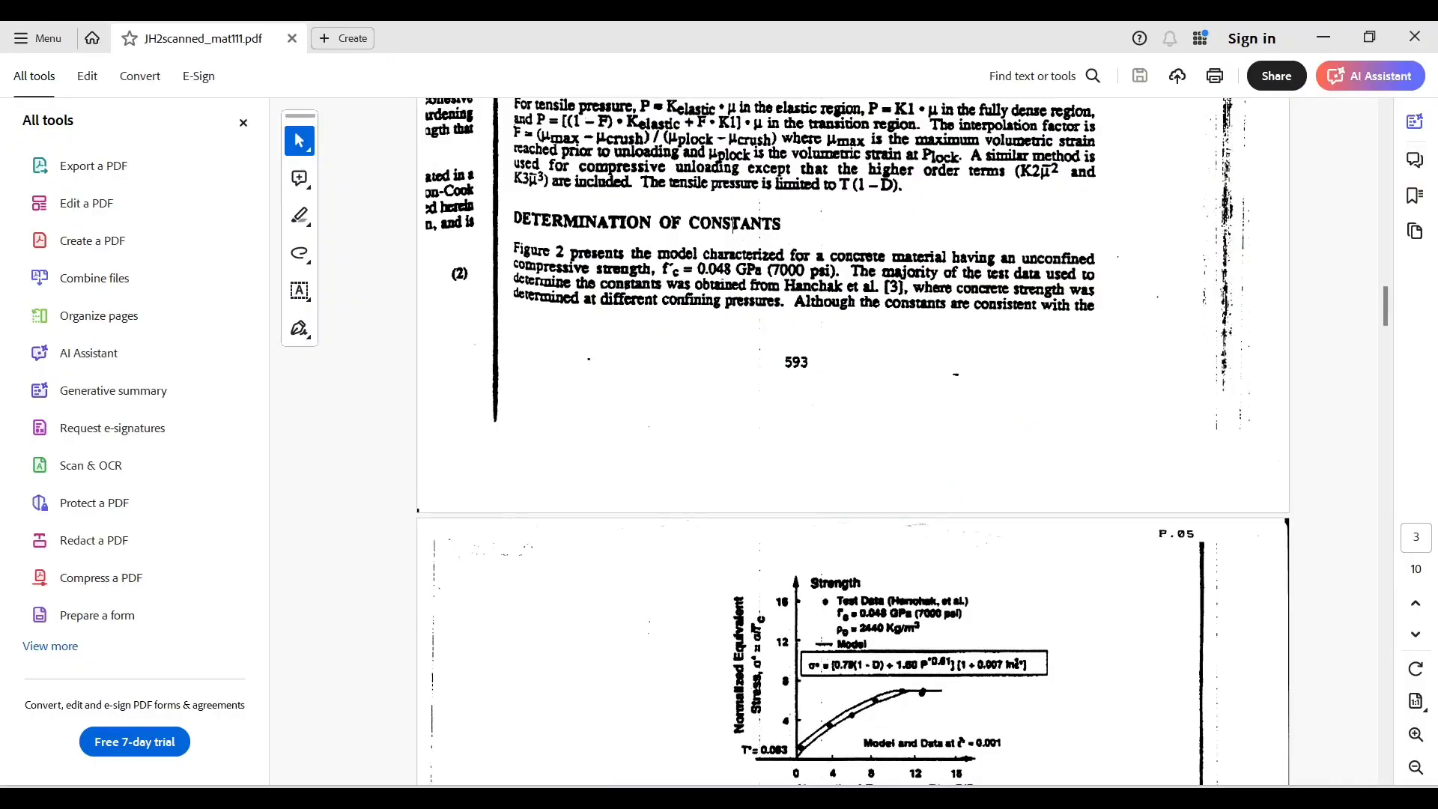
Return to the paper's first page and read the abstract, introduction and normalized equivalent stress equation
scroll(733, 657, "up", 3)
scroll(733, 657, "up", 10)
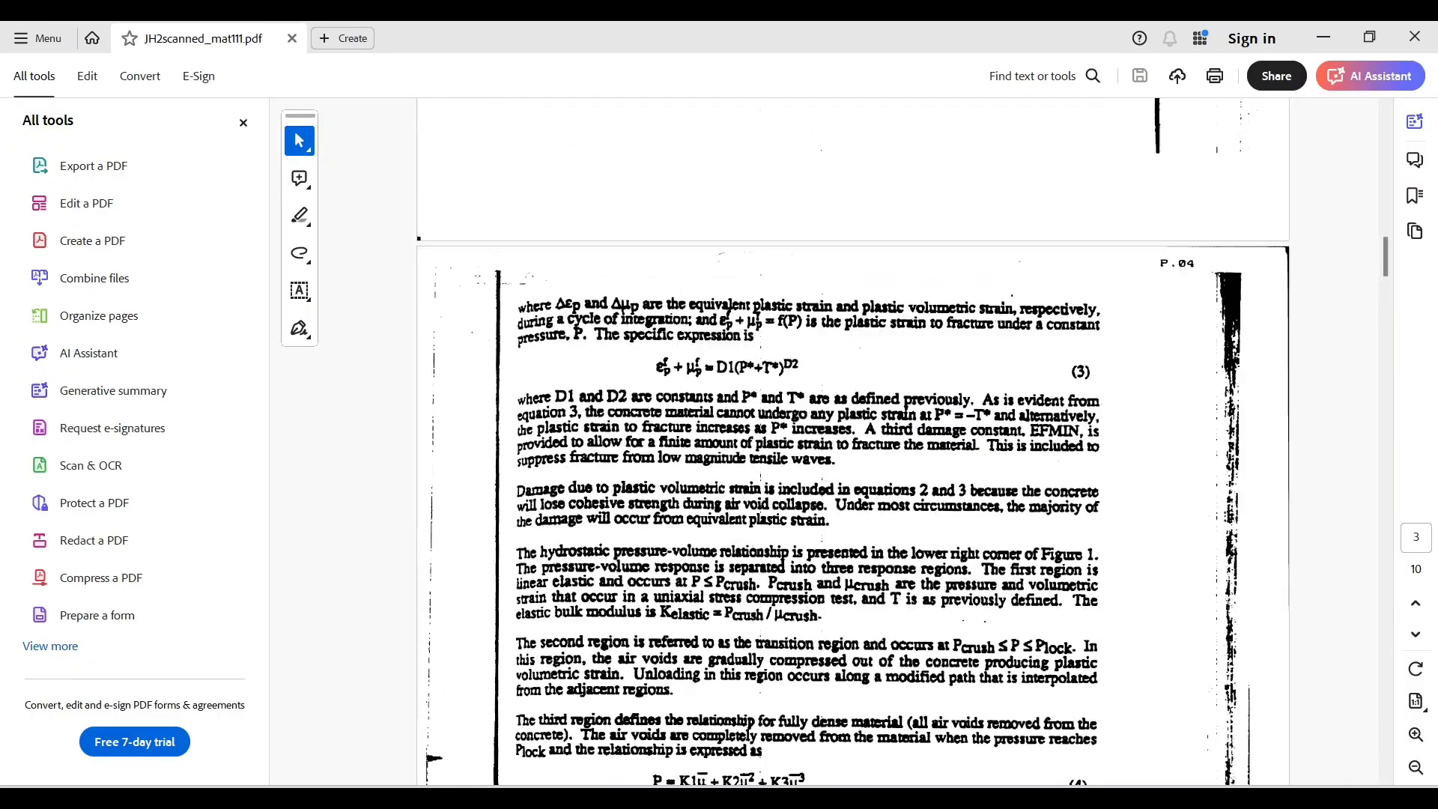
scroll(853, 442, "up", 10)
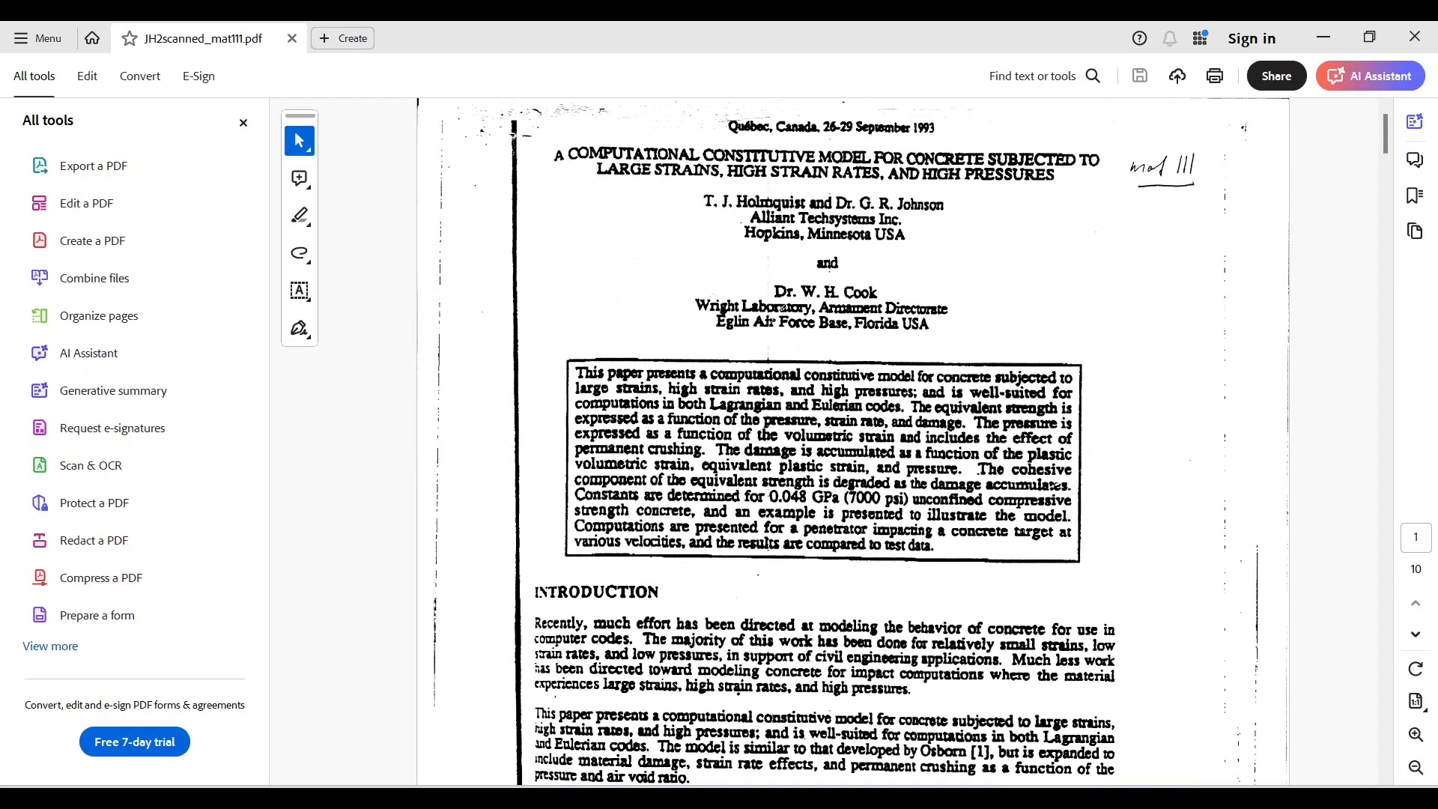
scroll(852, 442, "down", 3)
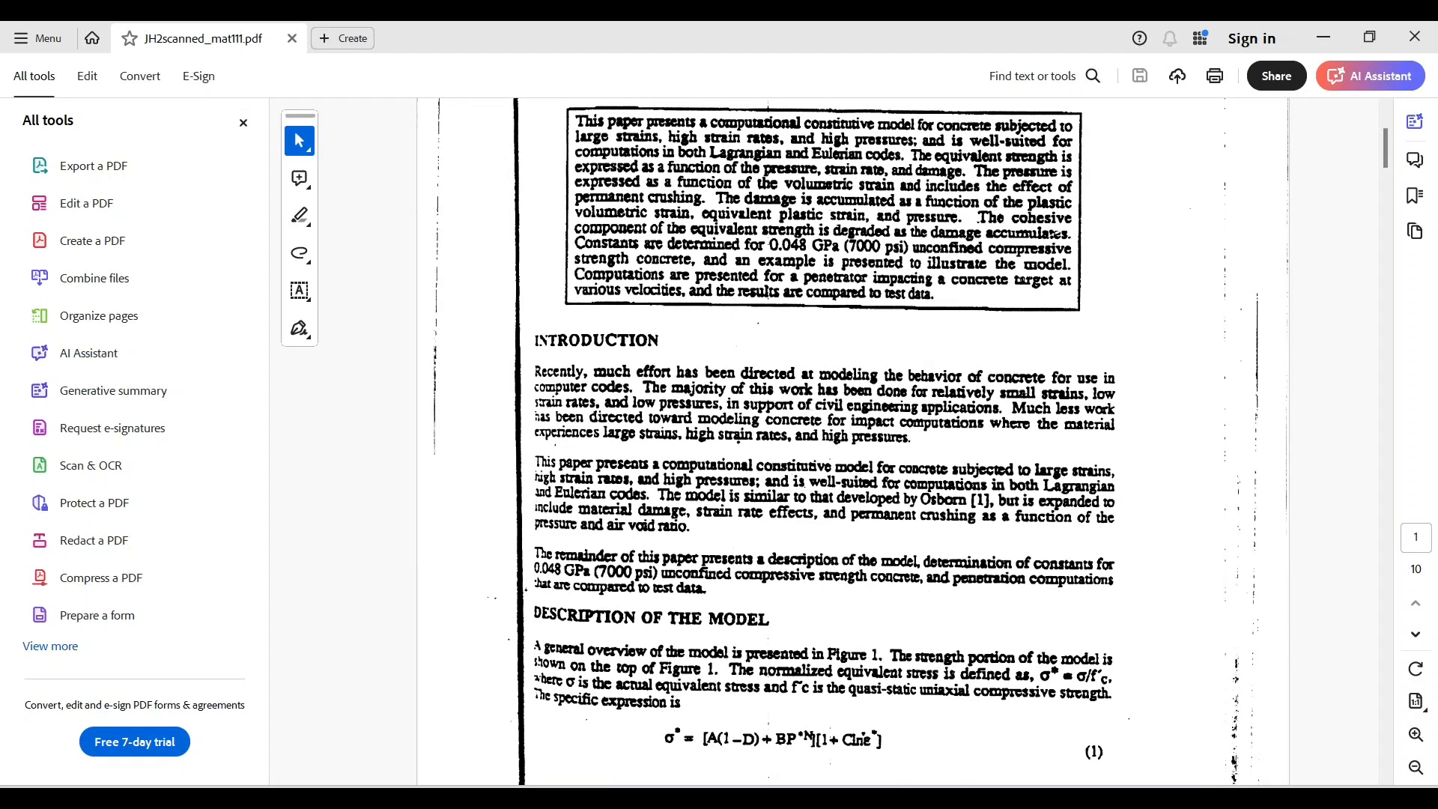
scroll(861, 442, "down", 1)
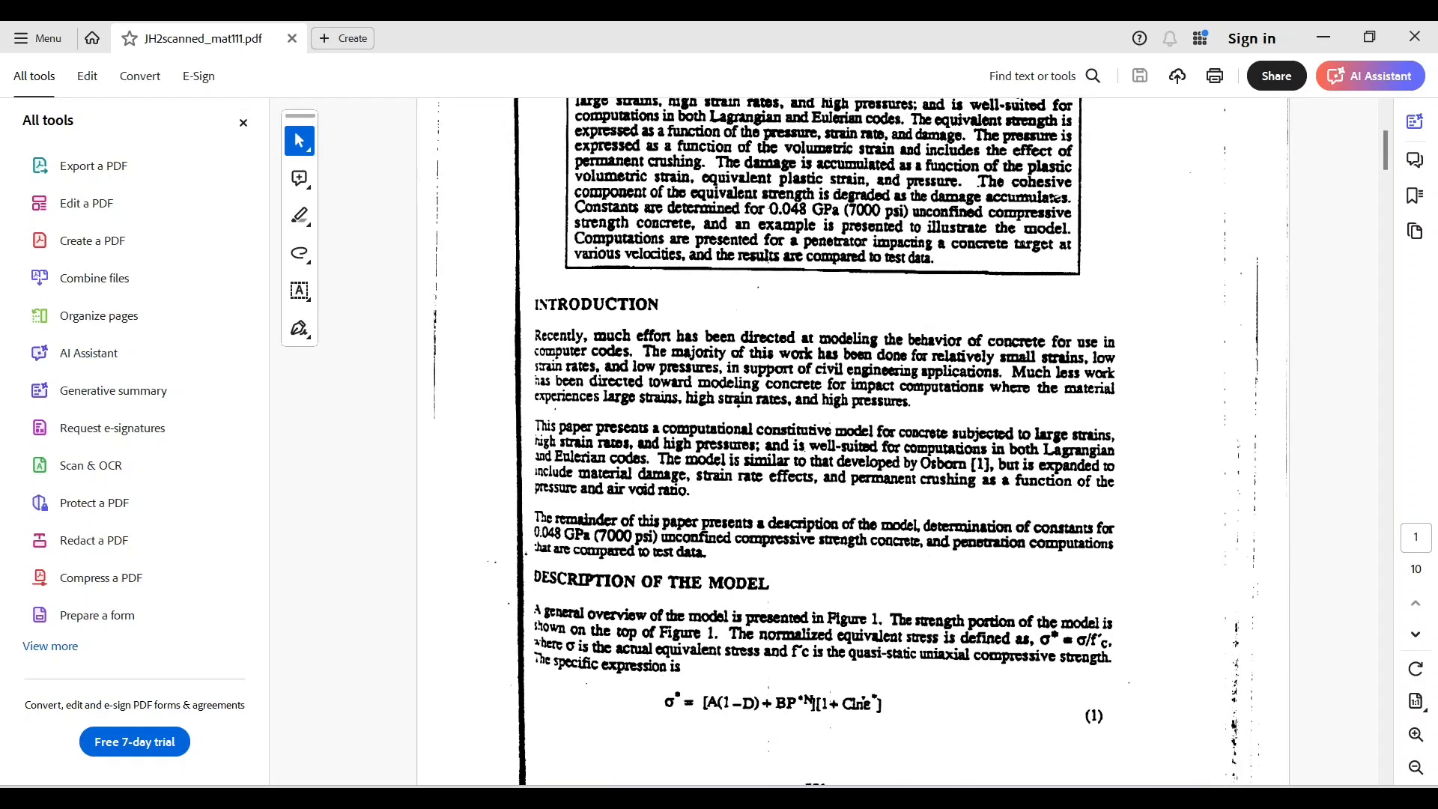
scroll(861, 442, "down", 1)
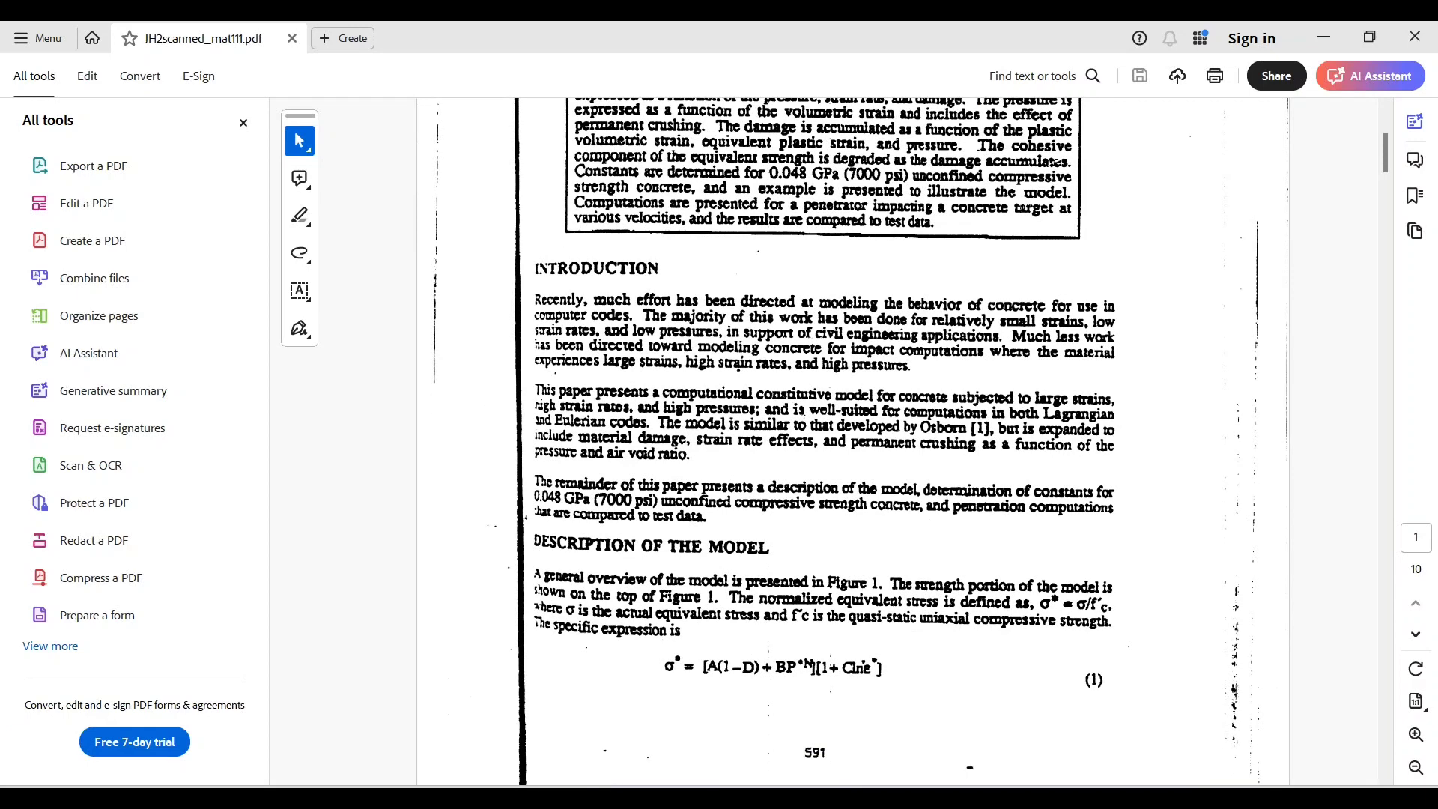
scroll(862, 442, "up", 3)
scroll(852, 441, "up", 4)
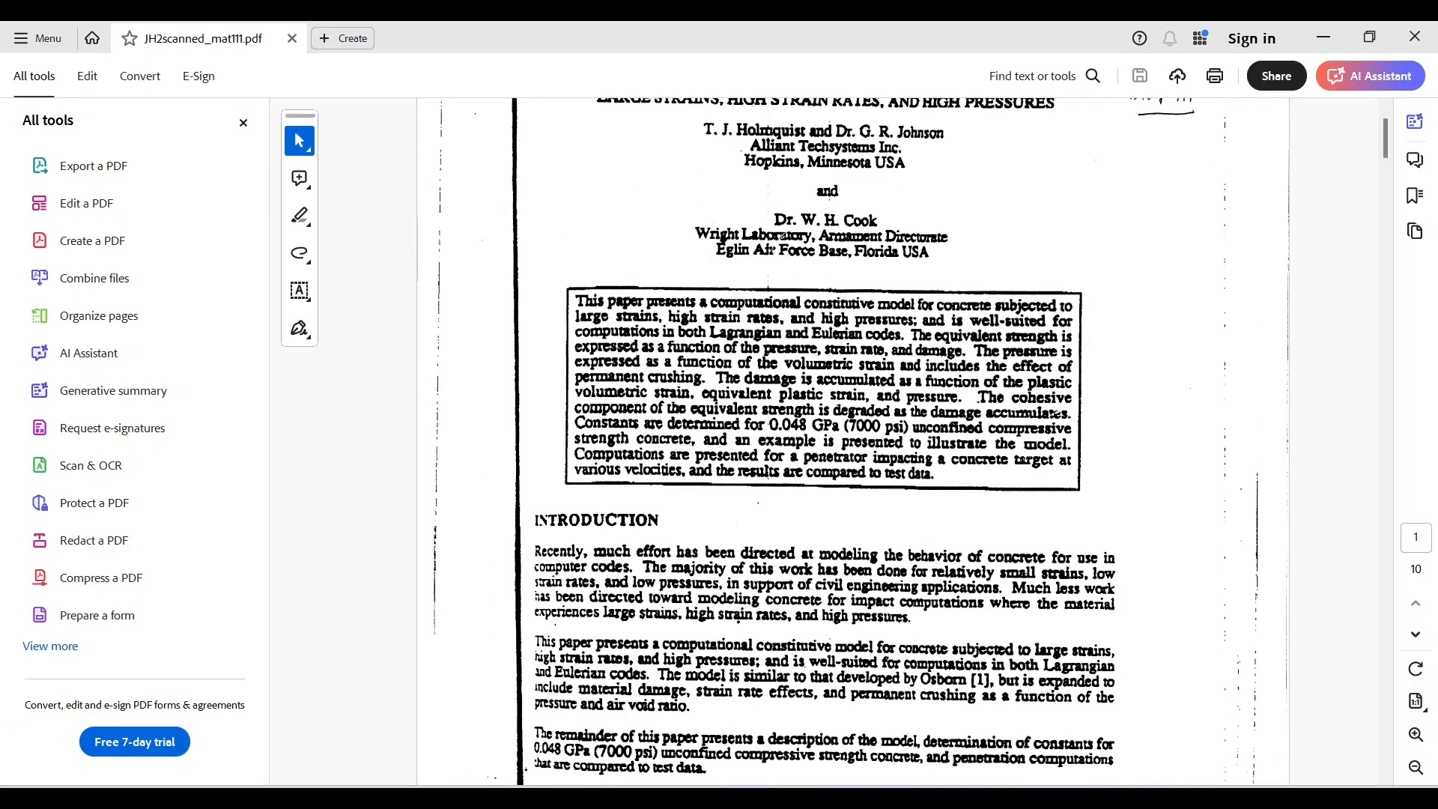
scroll(823, 442, "down", 5)
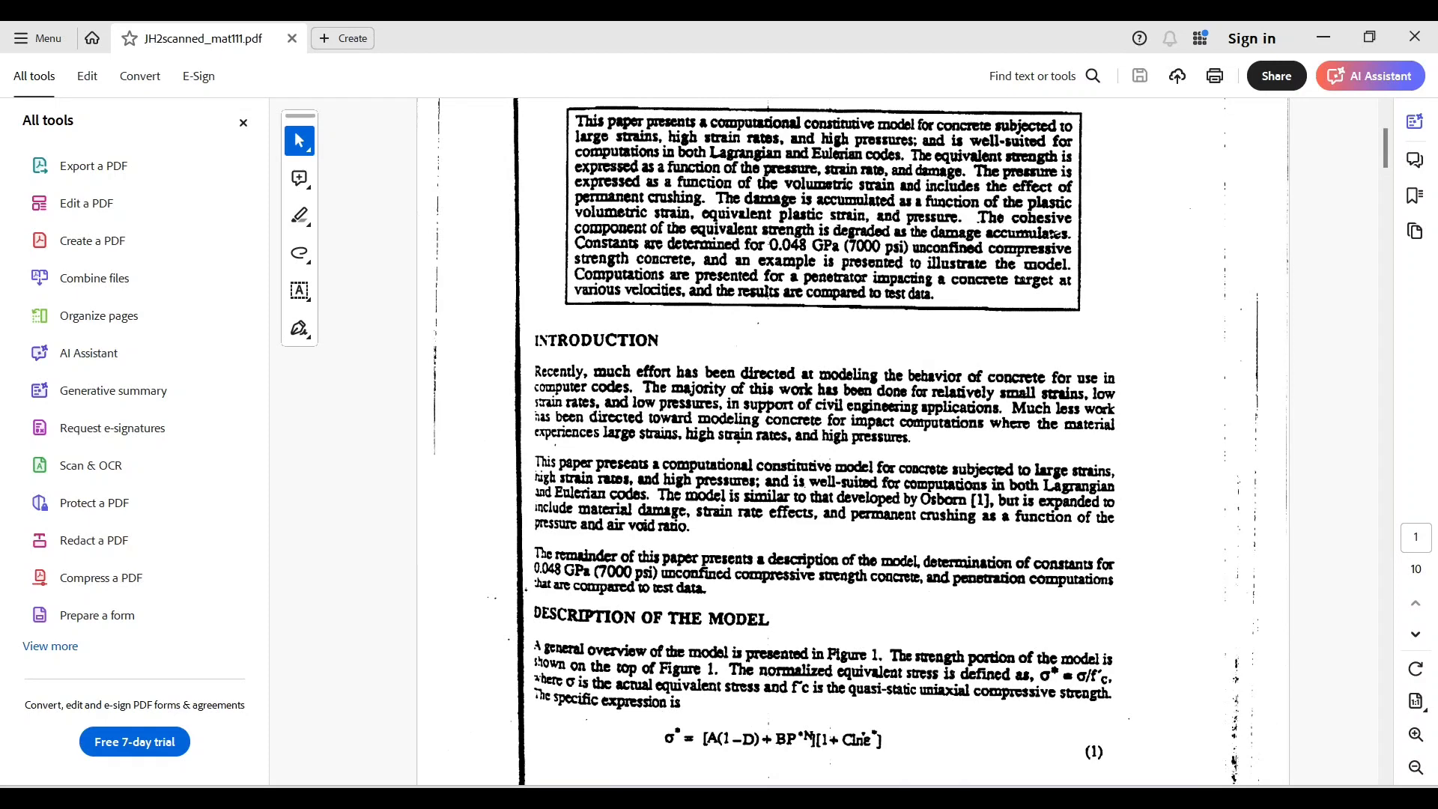
scroll(861, 442, "up", 3)
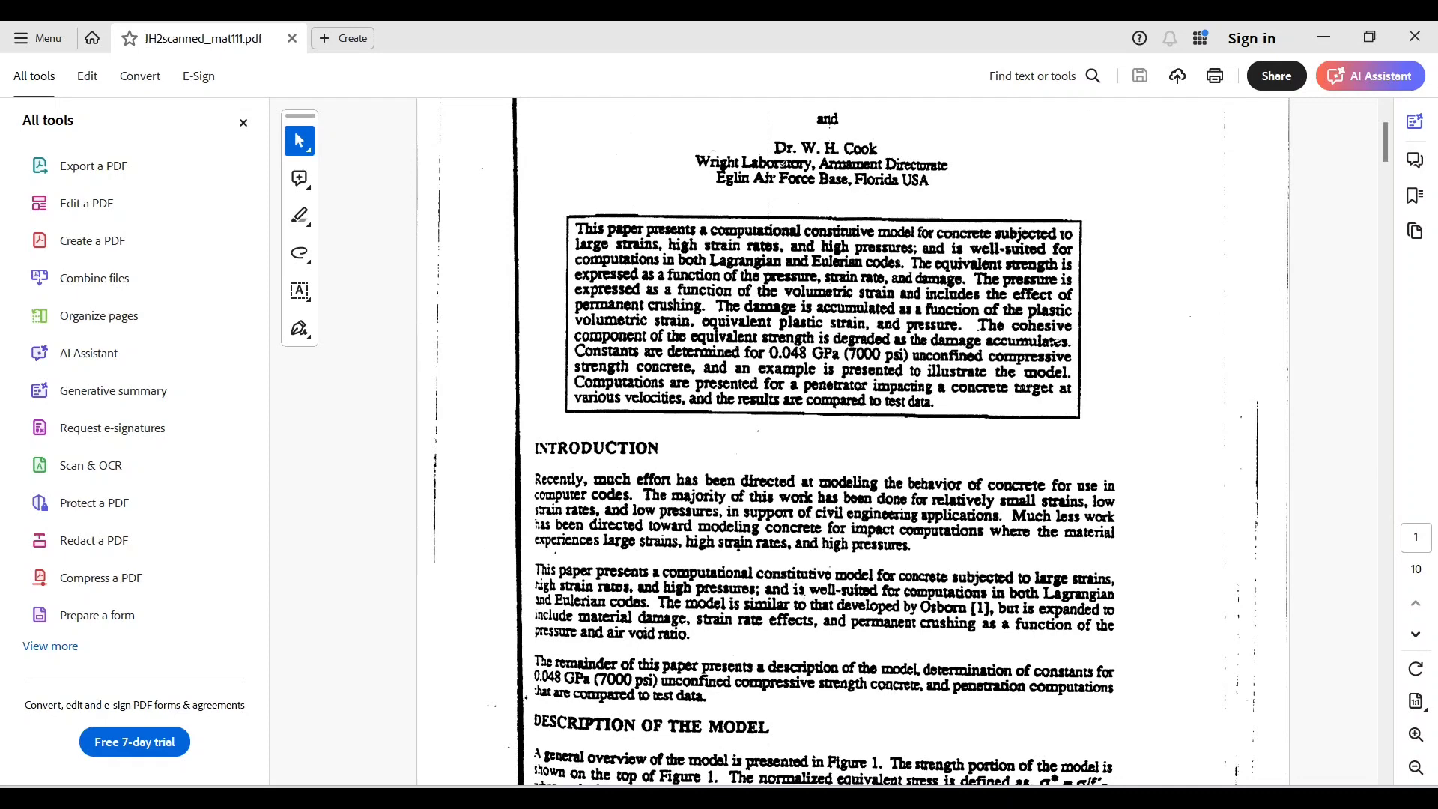
Read through the model description, damage and pressure equations, and constant determination sections up to the Table 1 summary of constants
scroll(854, 442, "down", 7)
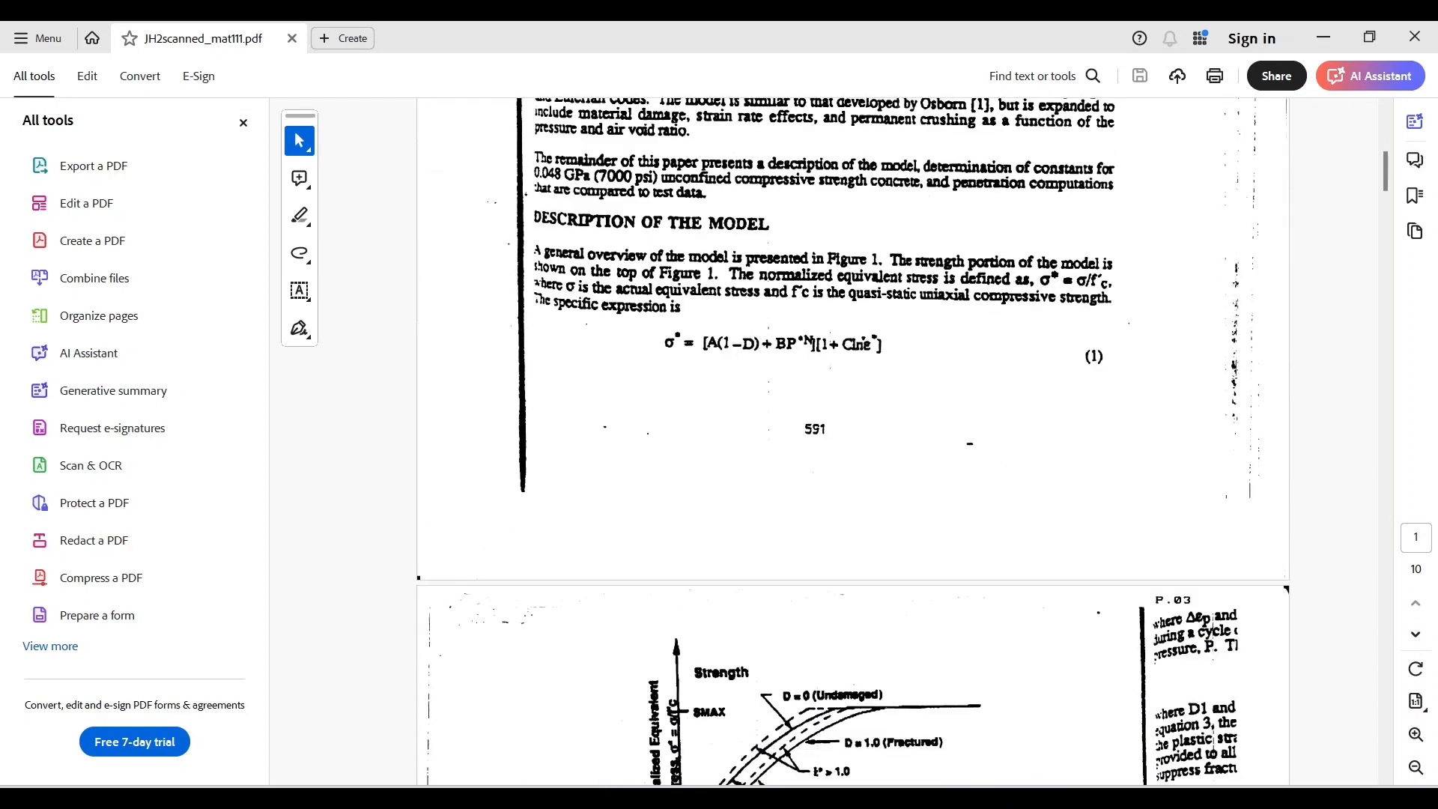
scroll(854, 442, "down", 12)
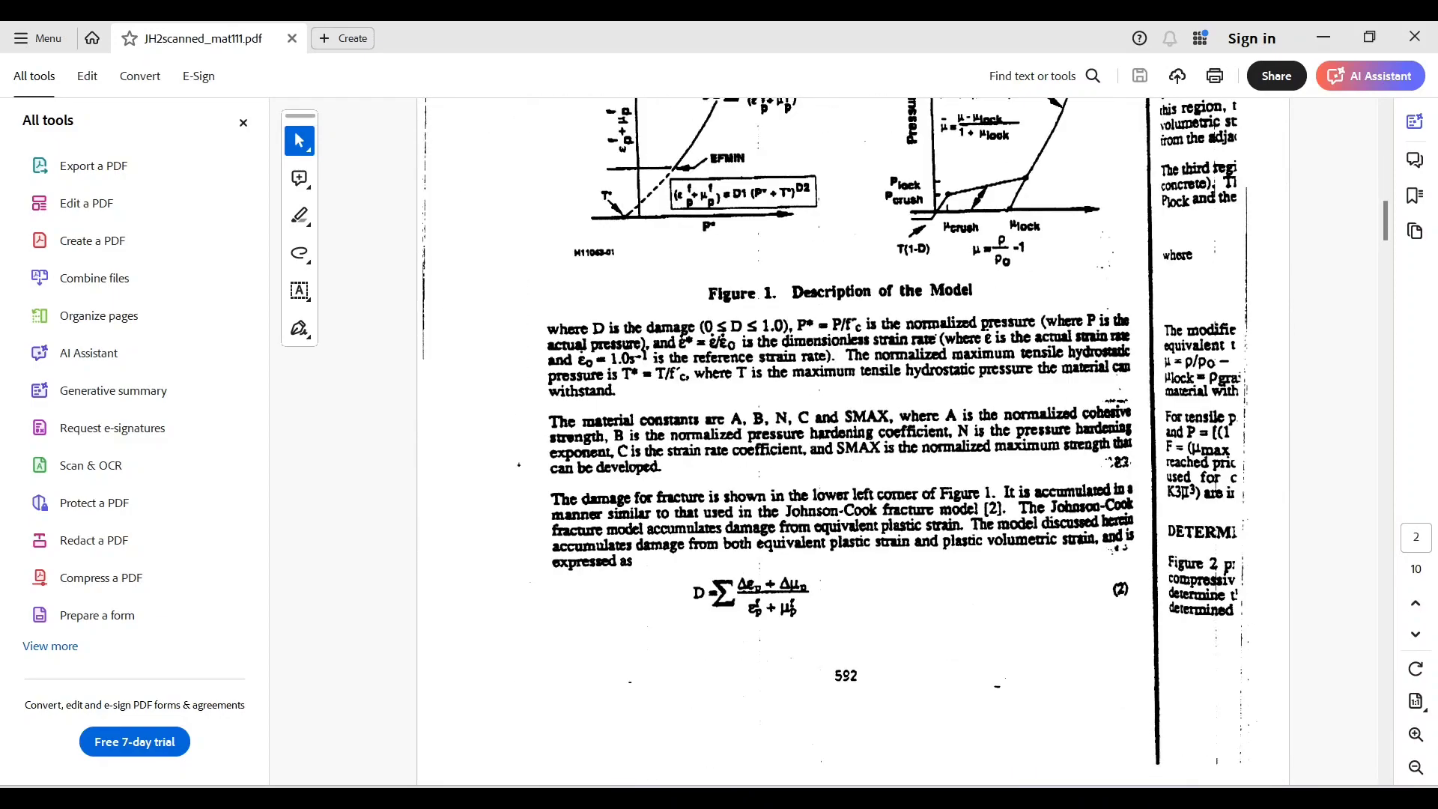
scroll(732, 693, "down", 10)
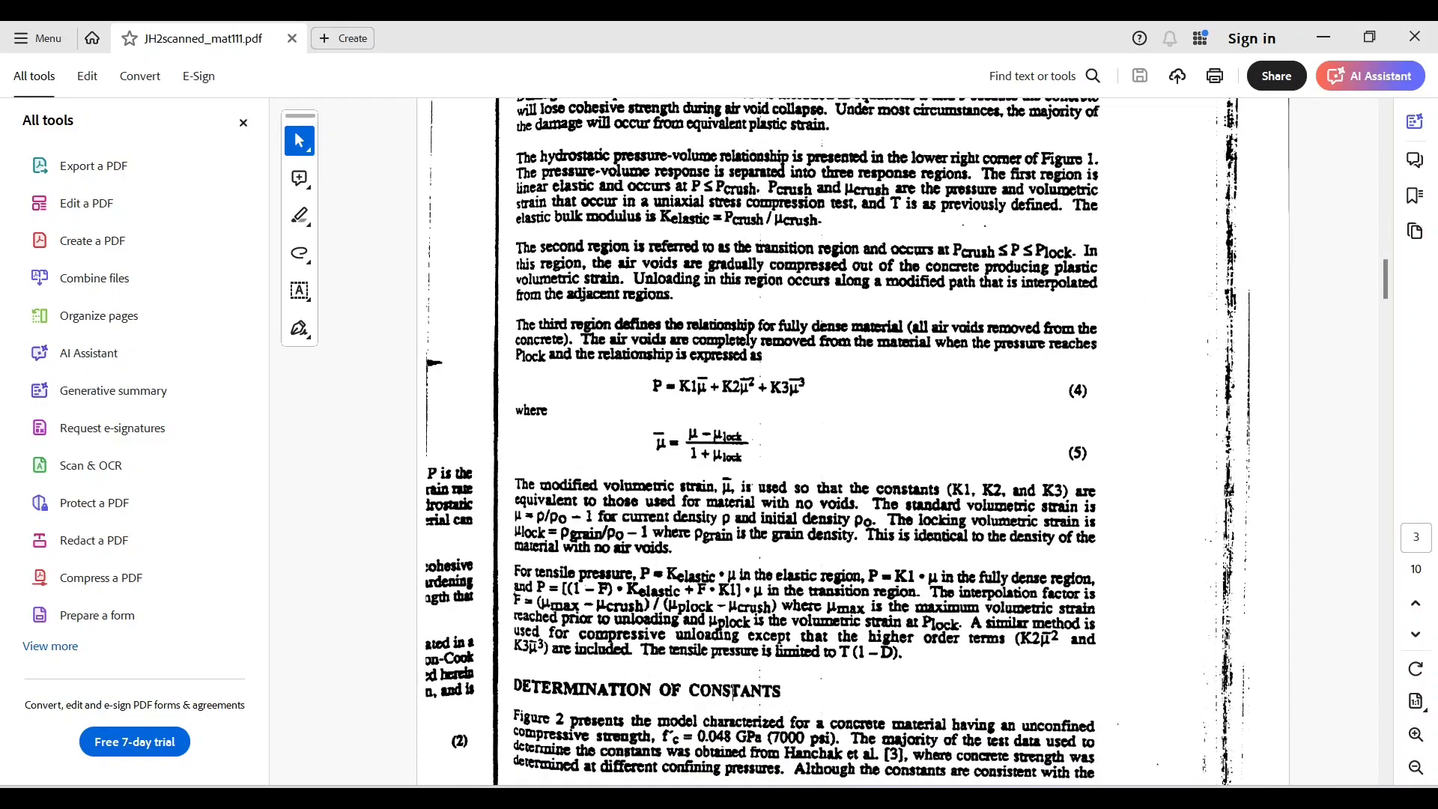
scroll(854, 442, "down", 5)
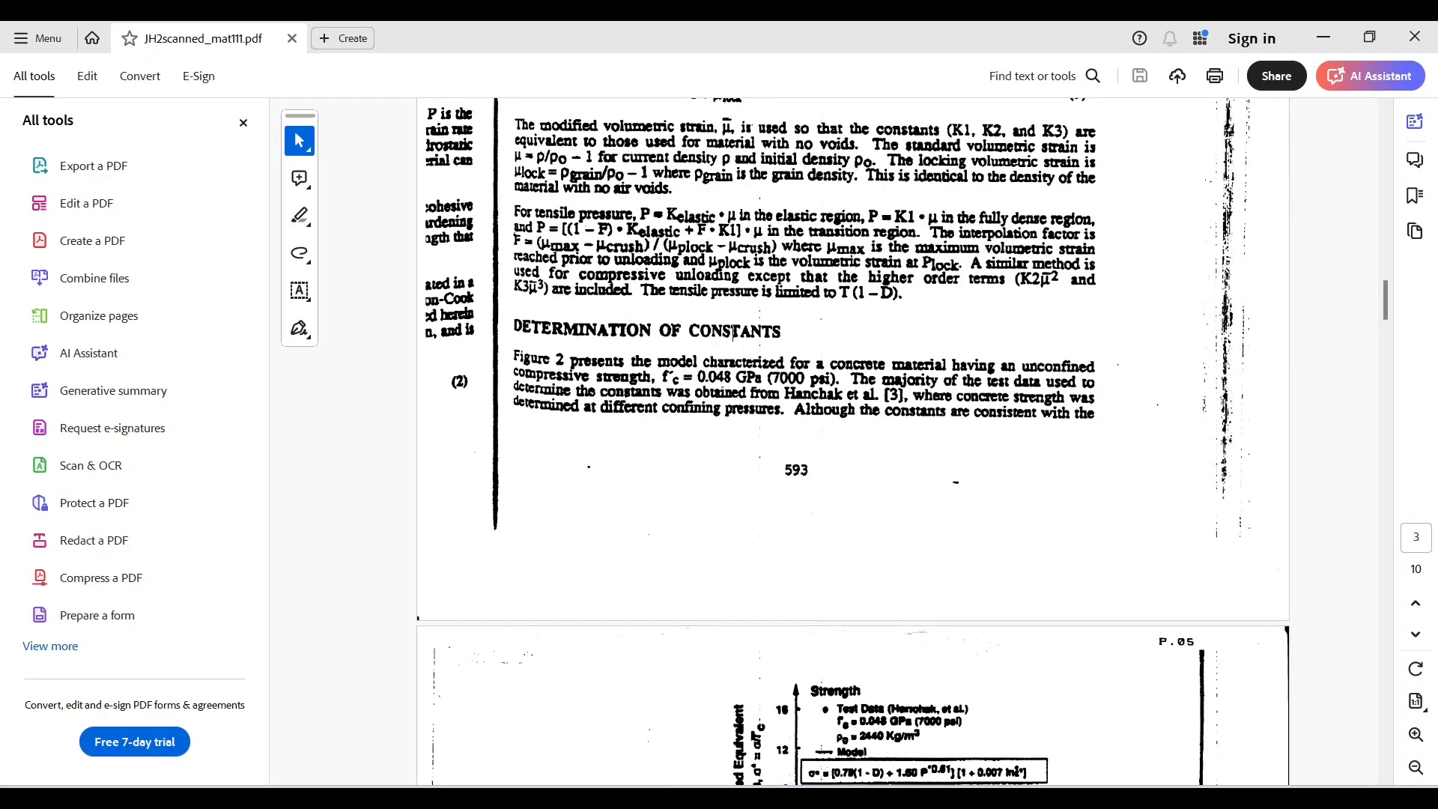
scroll(854, 442, "down", 2)
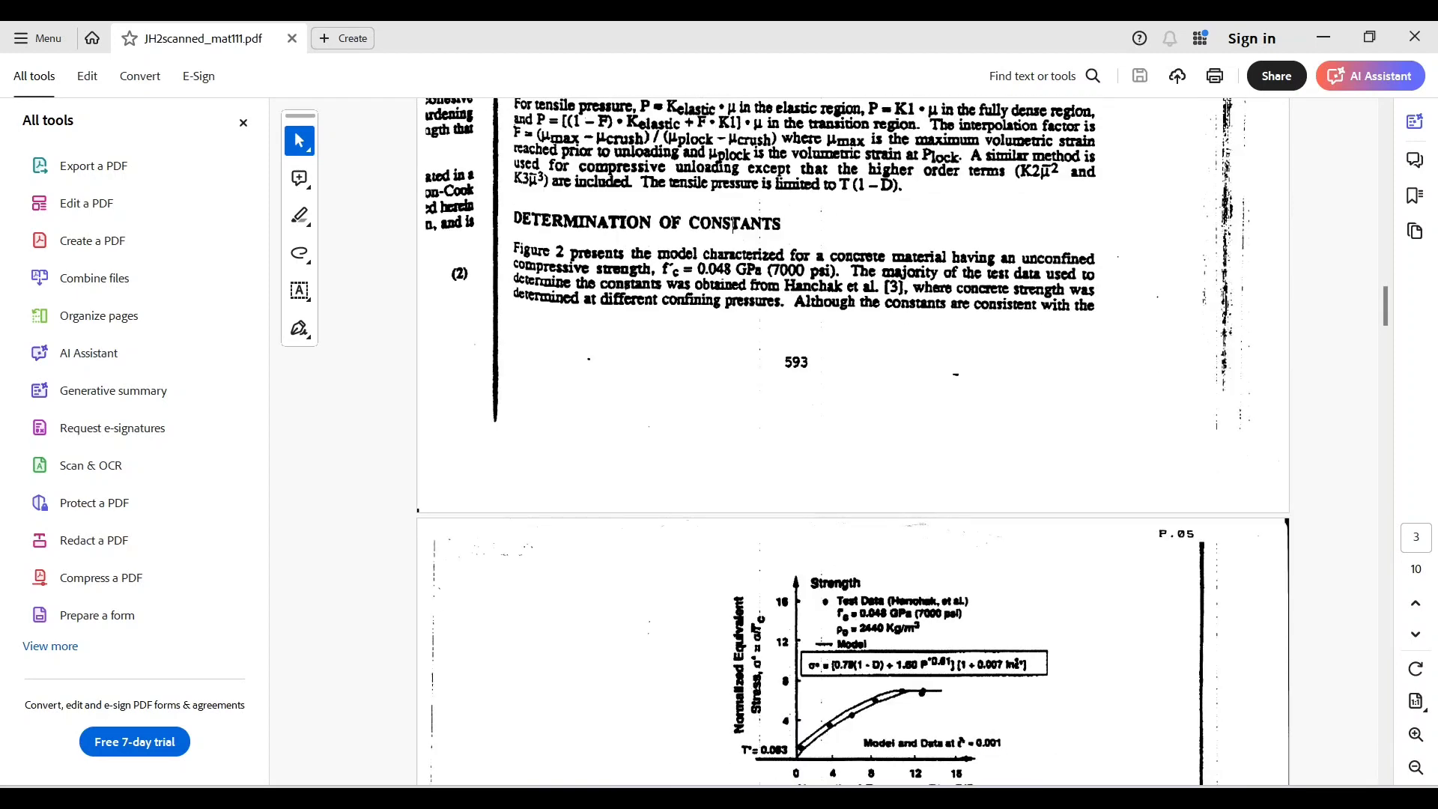
scroll(854, 442, "down", 1)
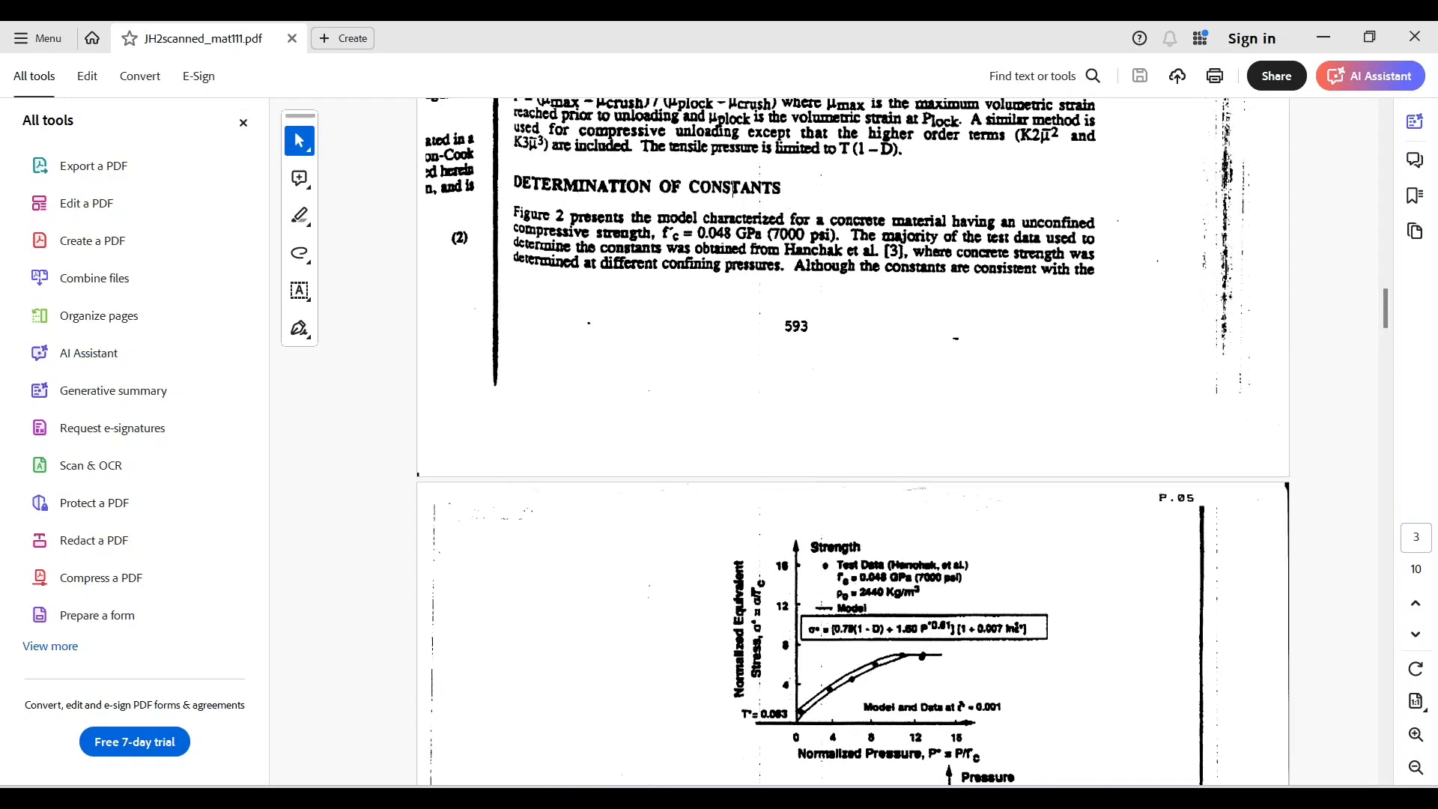
scroll(853, 442, "down", 2)
scroll(854, 442, "down", 20)
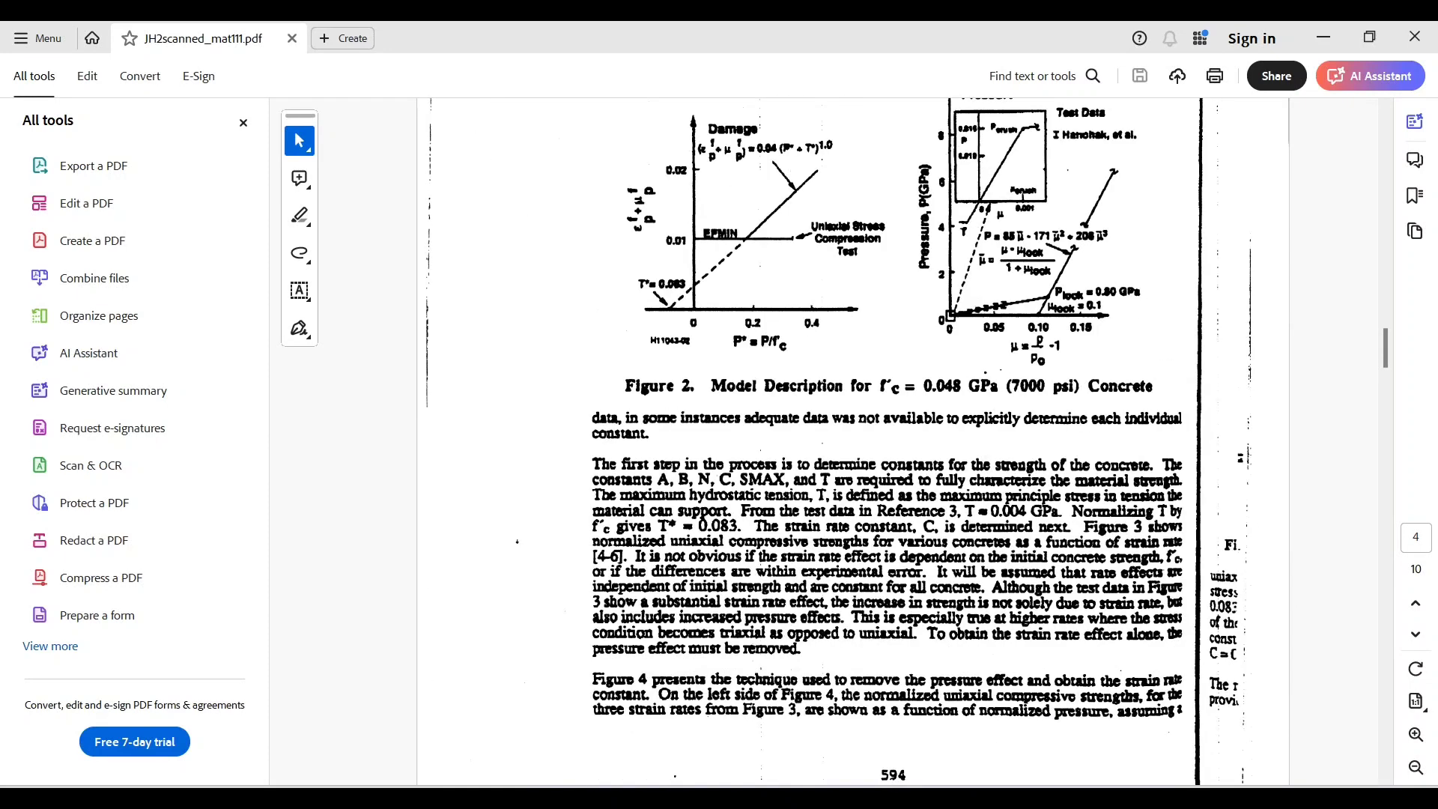
scroll(854, 442, "down", 20)
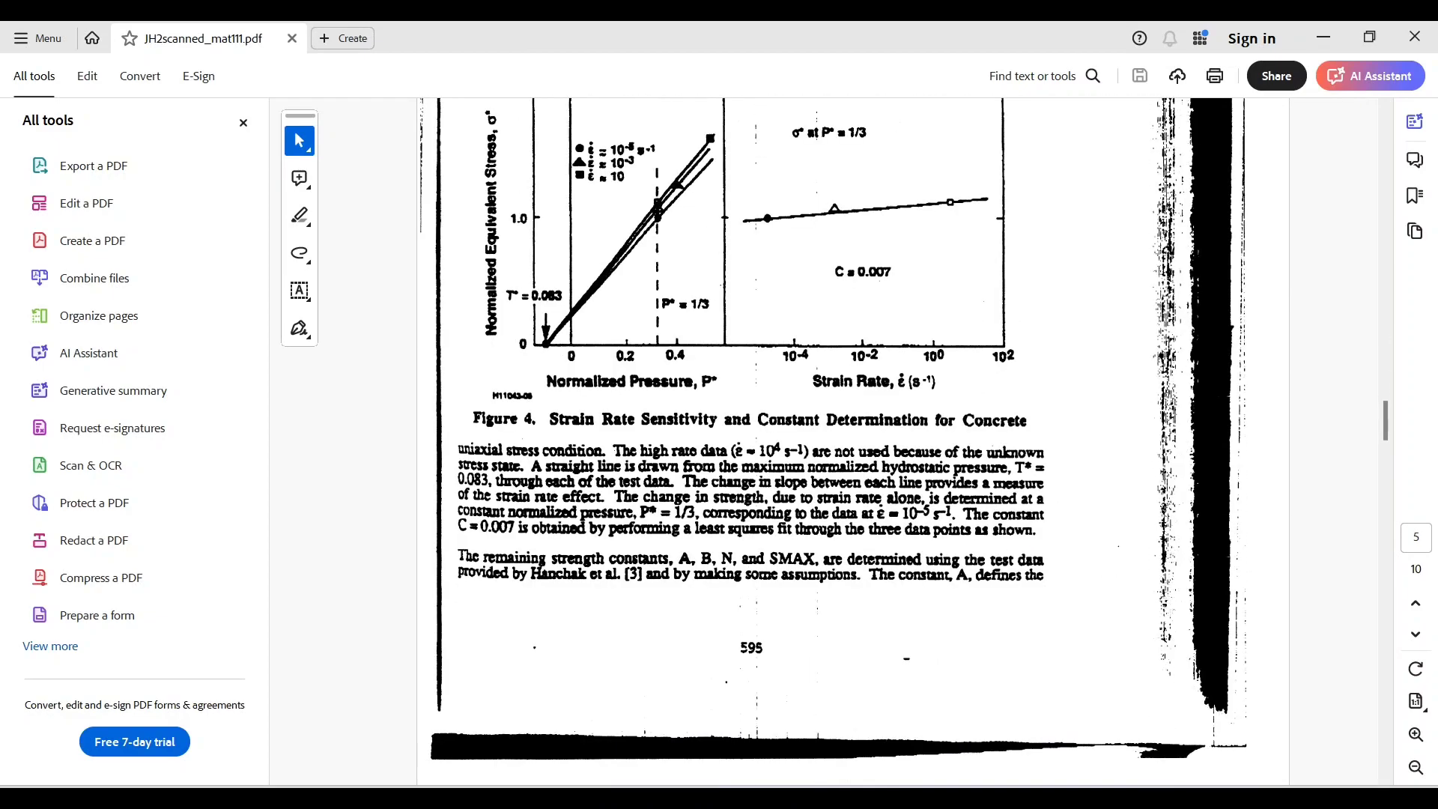
scroll(854, 442, "down", 20)
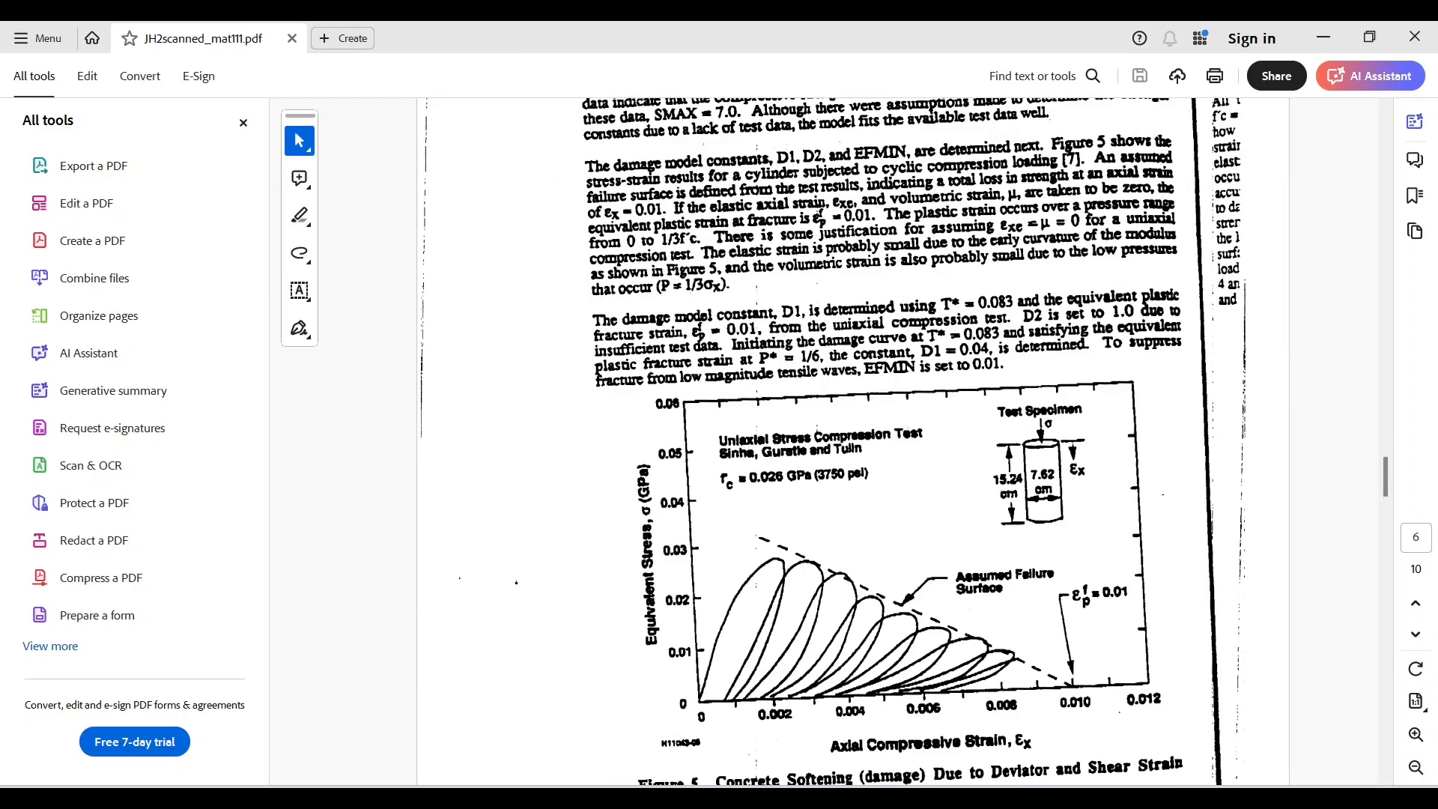
scroll(853, 441, "down", 20)
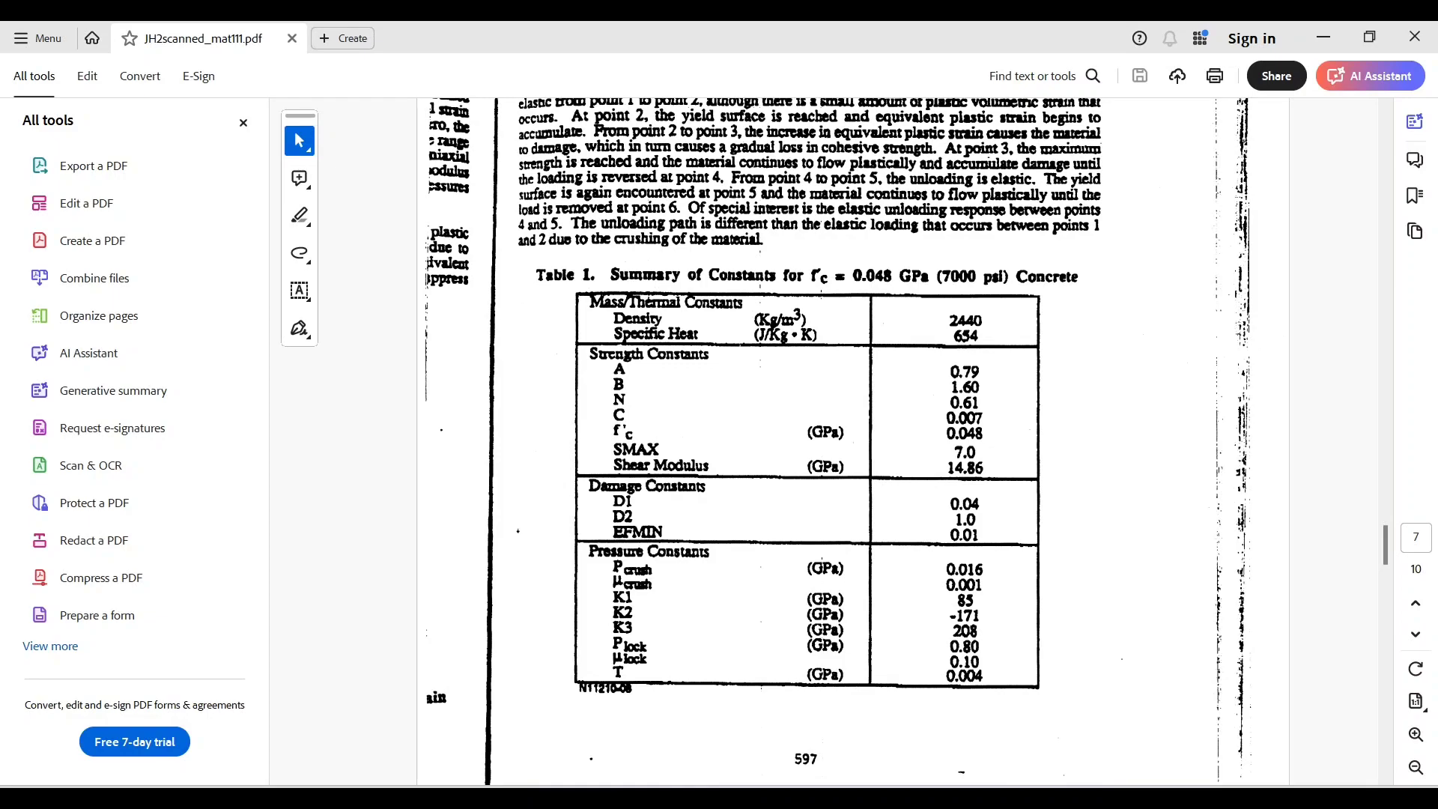
Skim the example figure and penetration computations after Table 1, and return to the table to examine the concrete constants
scroll(852, 442, "down", 15)
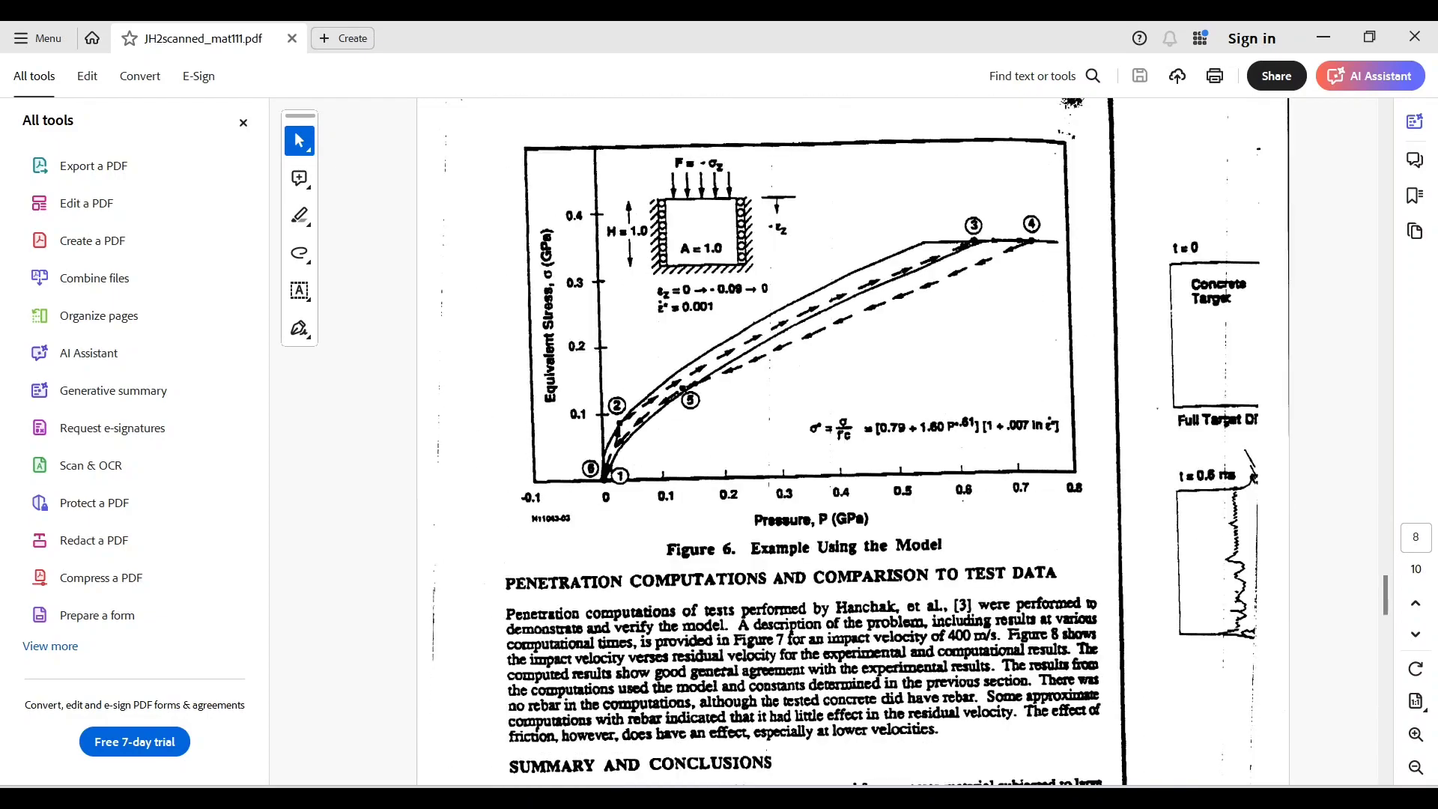
scroll(852, 442, "down", 10)
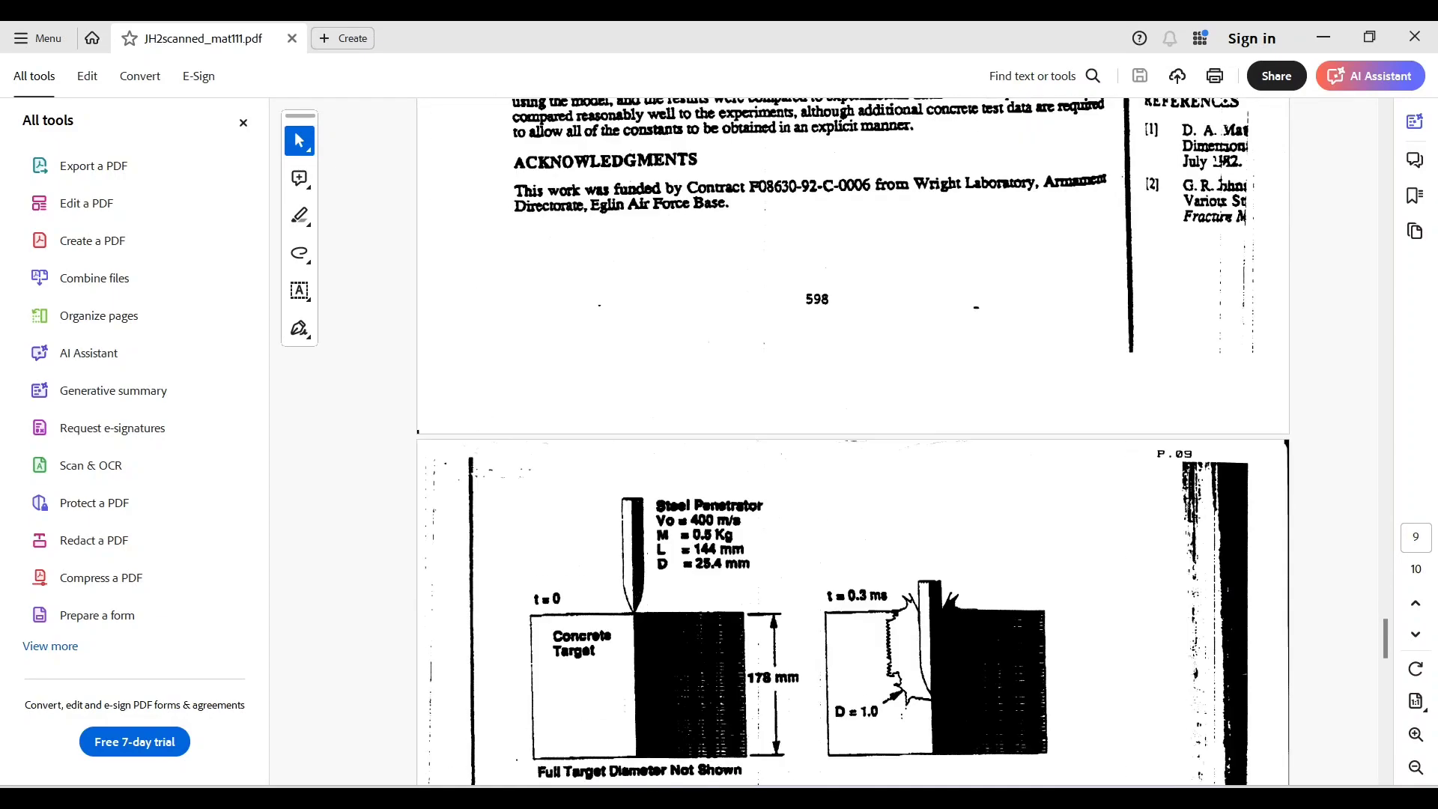
scroll(853, 442, "down", 14)
scroll(853, 442, "up", 13)
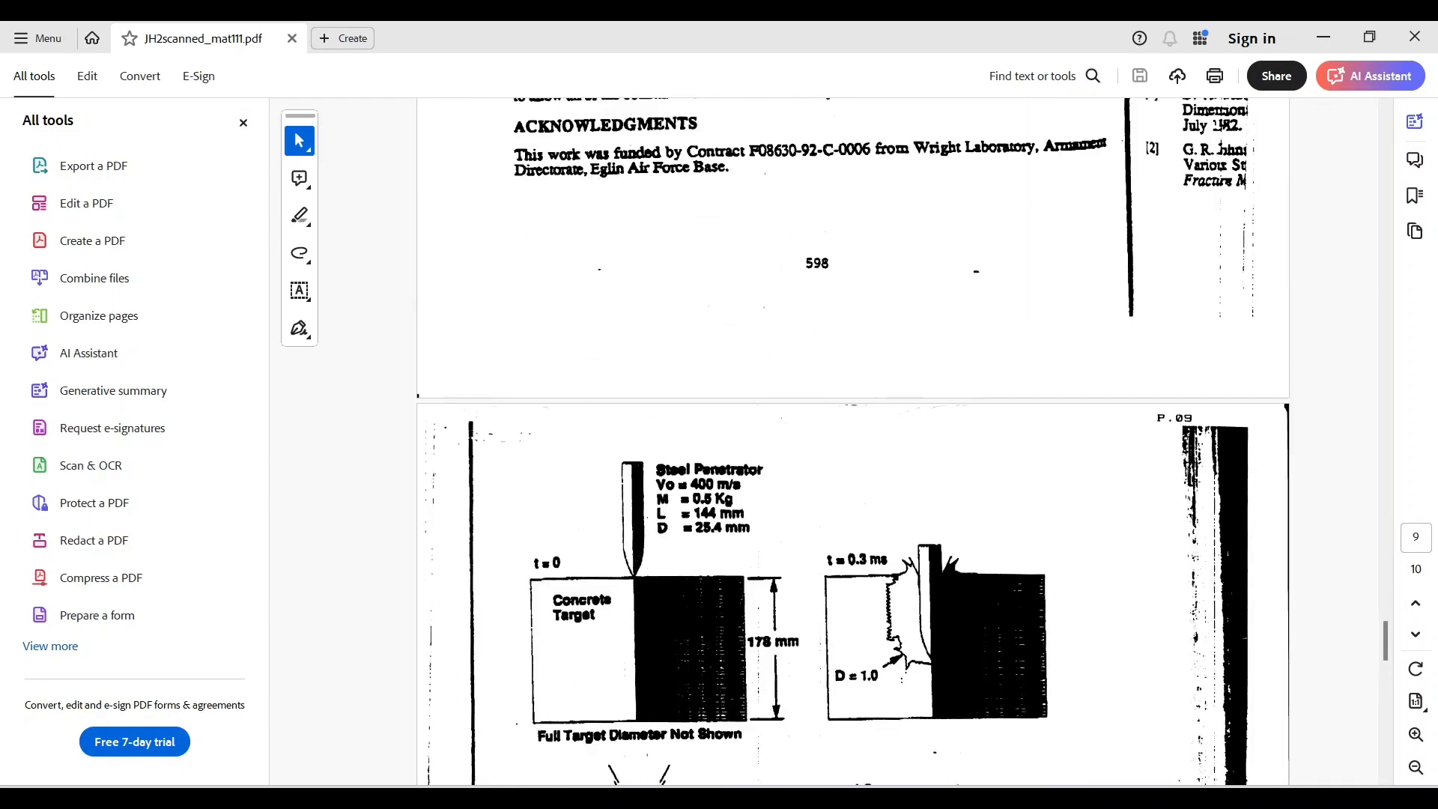
scroll(852, 442, "up", 15)
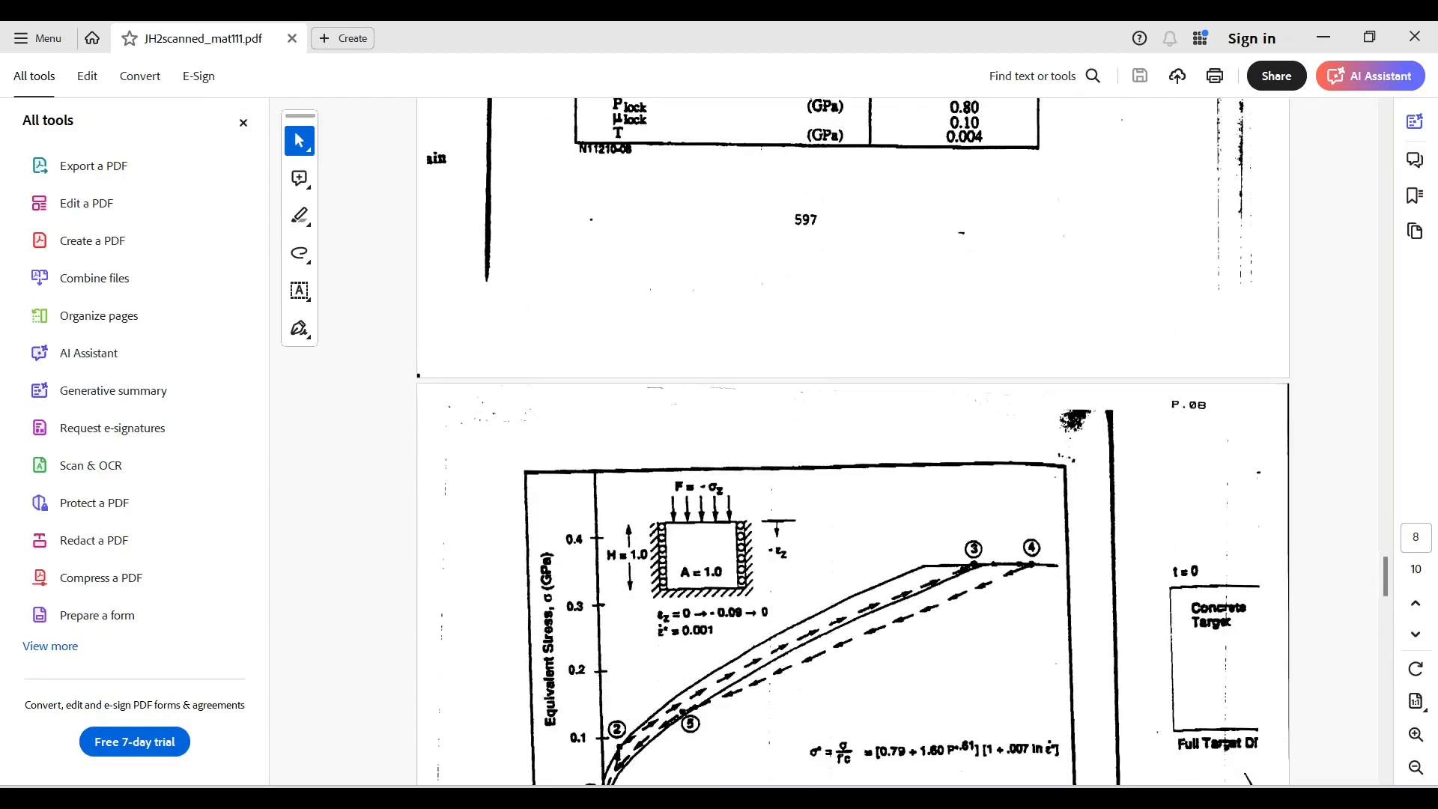
scroll(852, 442, "up", 14)
scroll(852, 442, "down", 4)
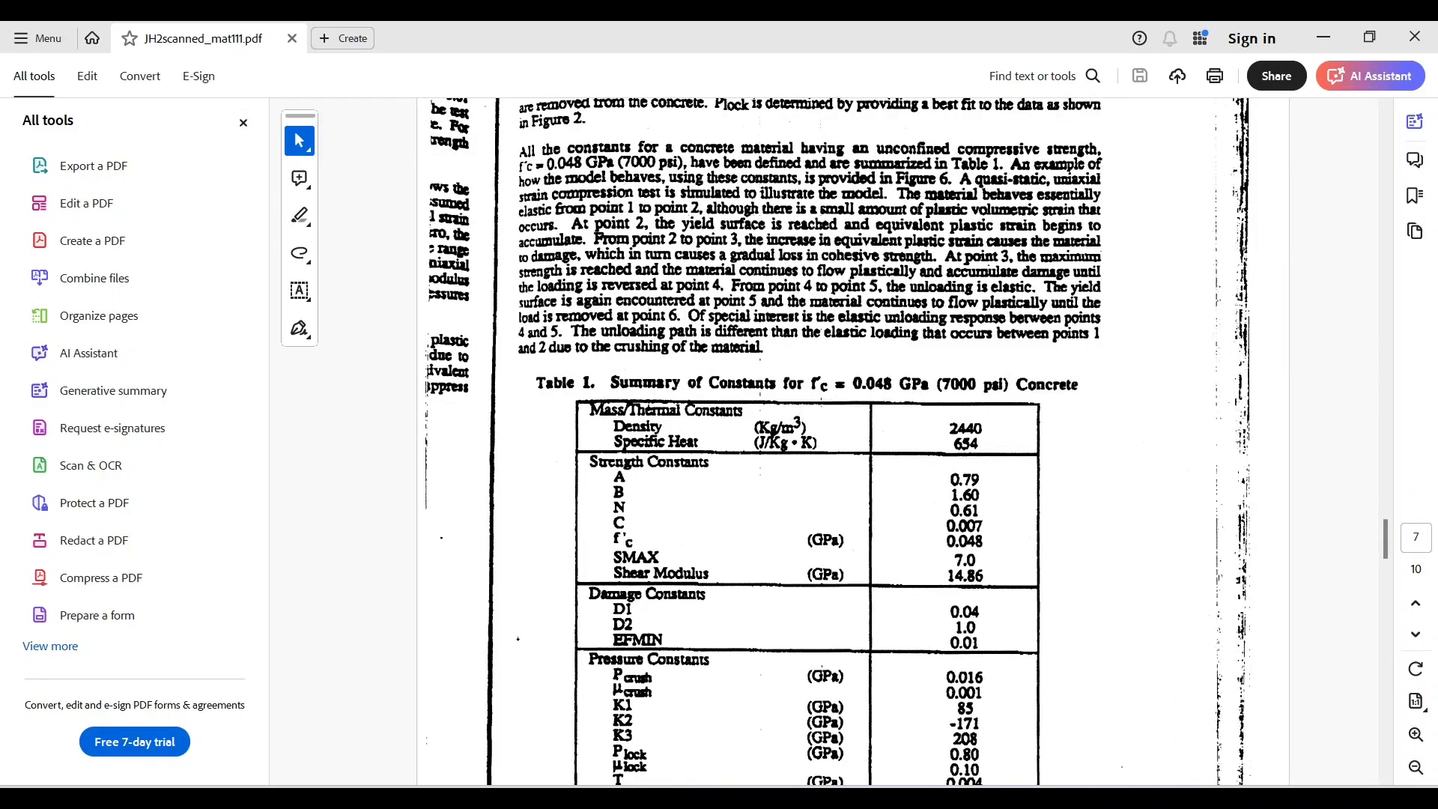
scroll(809, 442, "down", 2)
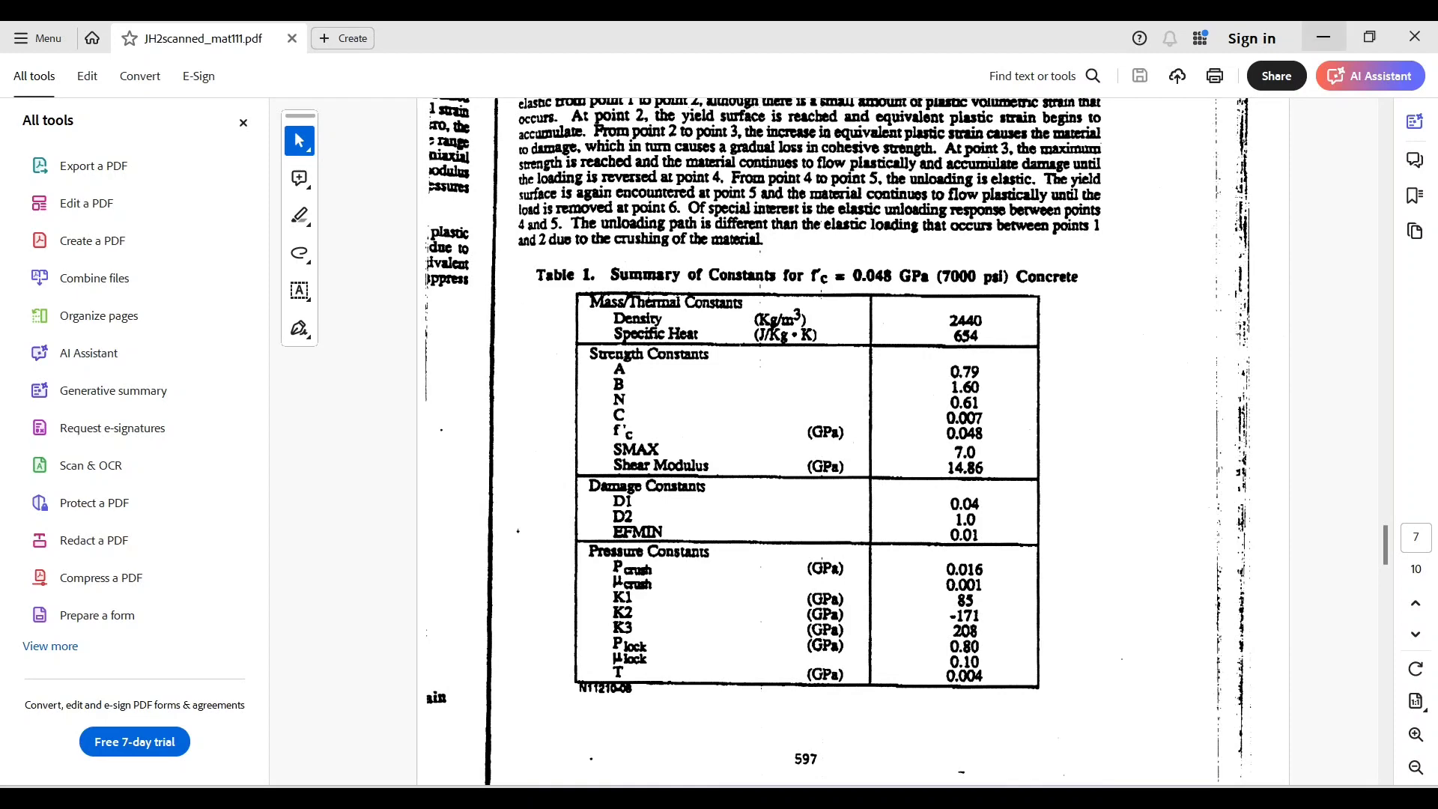
Switch to Abaqus/CAE and go from the damage results to the Part module of Model-1
left_click(1324, 37)
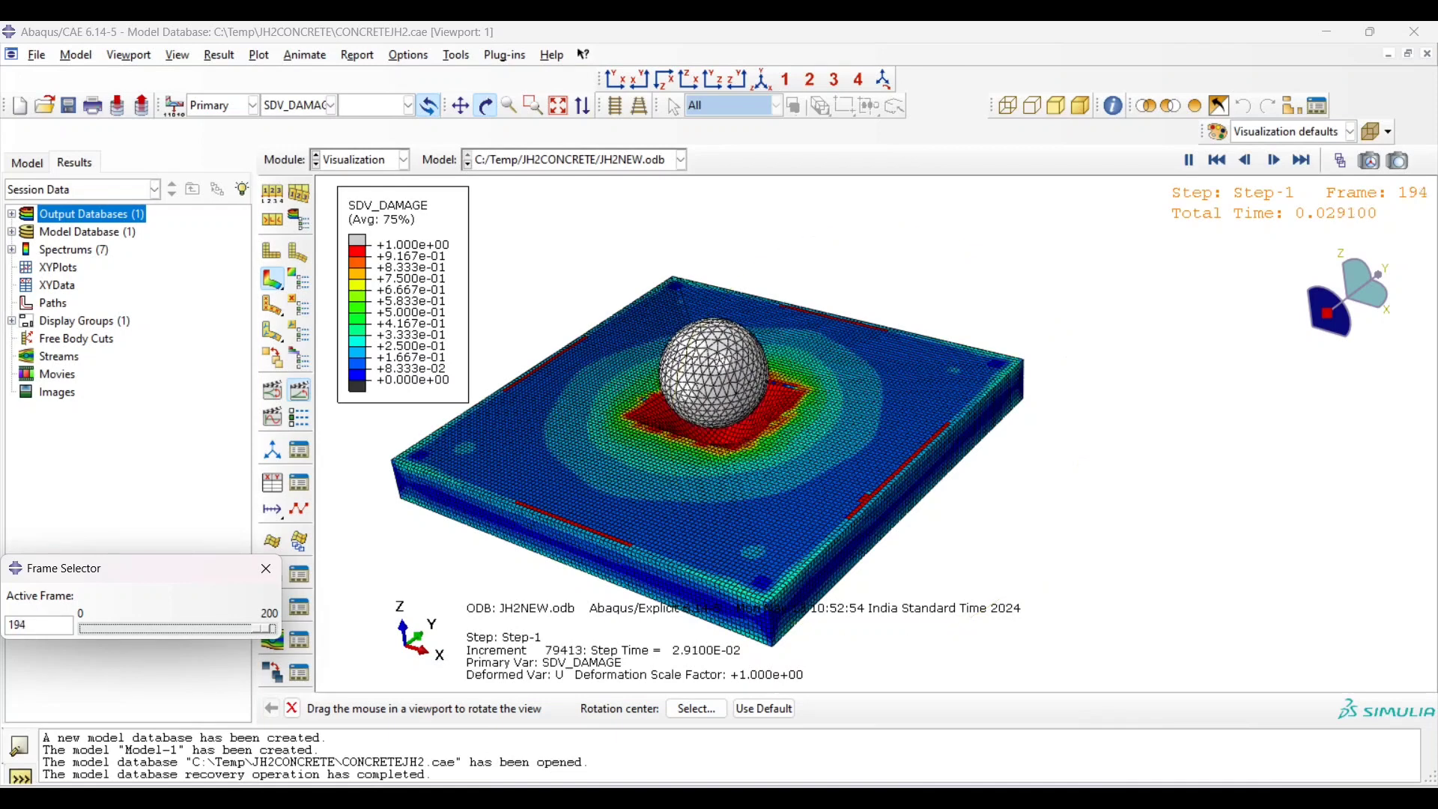
left_click(362, 159)
left_click(337, 180)
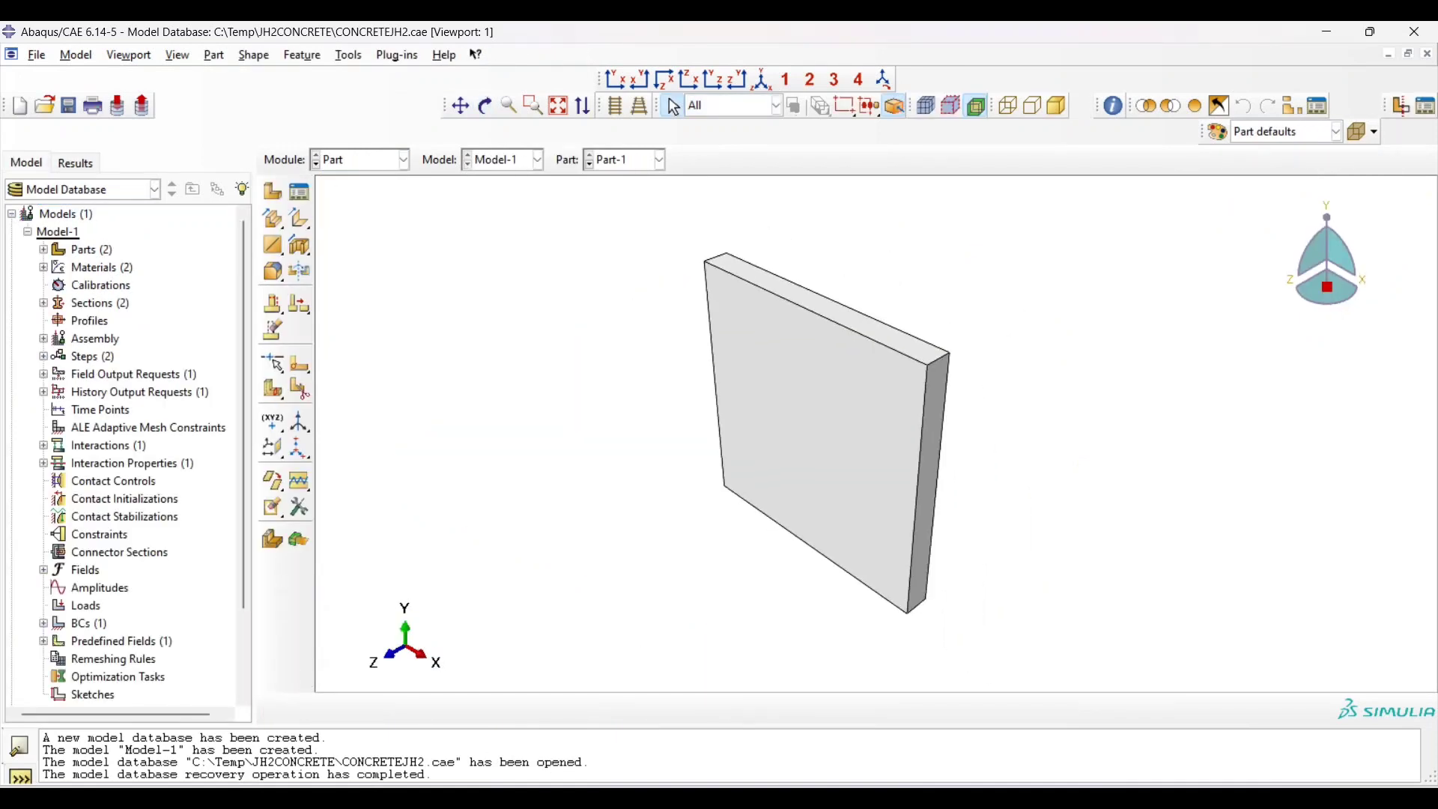
View Part-1, the flat plate, and display Part-2, the sphere, in the viewport
left_click(659, 160)
left_click(628, 180)
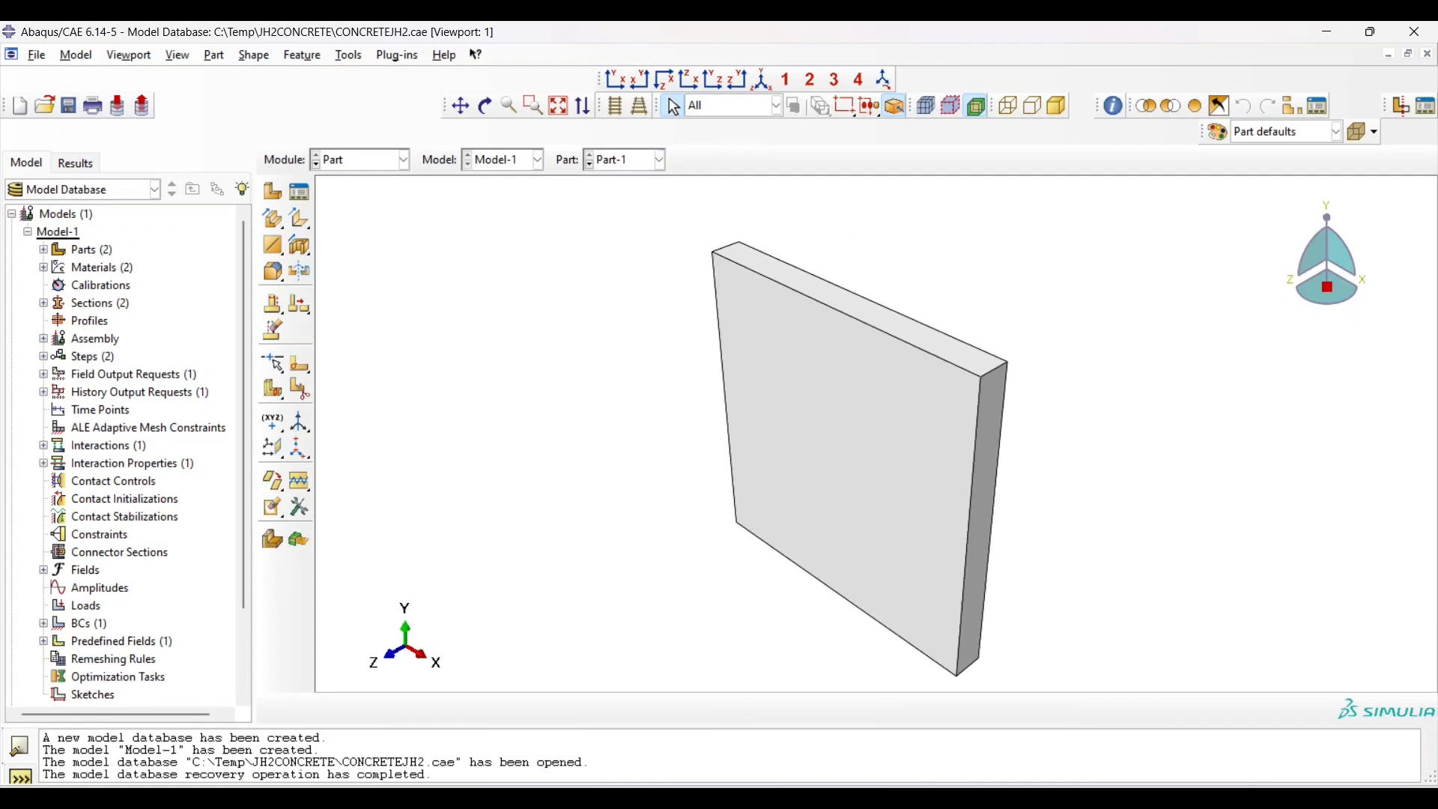
left_click(659, 159)
left_click(628, 180)
left_click(659, 160)
left_click(628, 197)
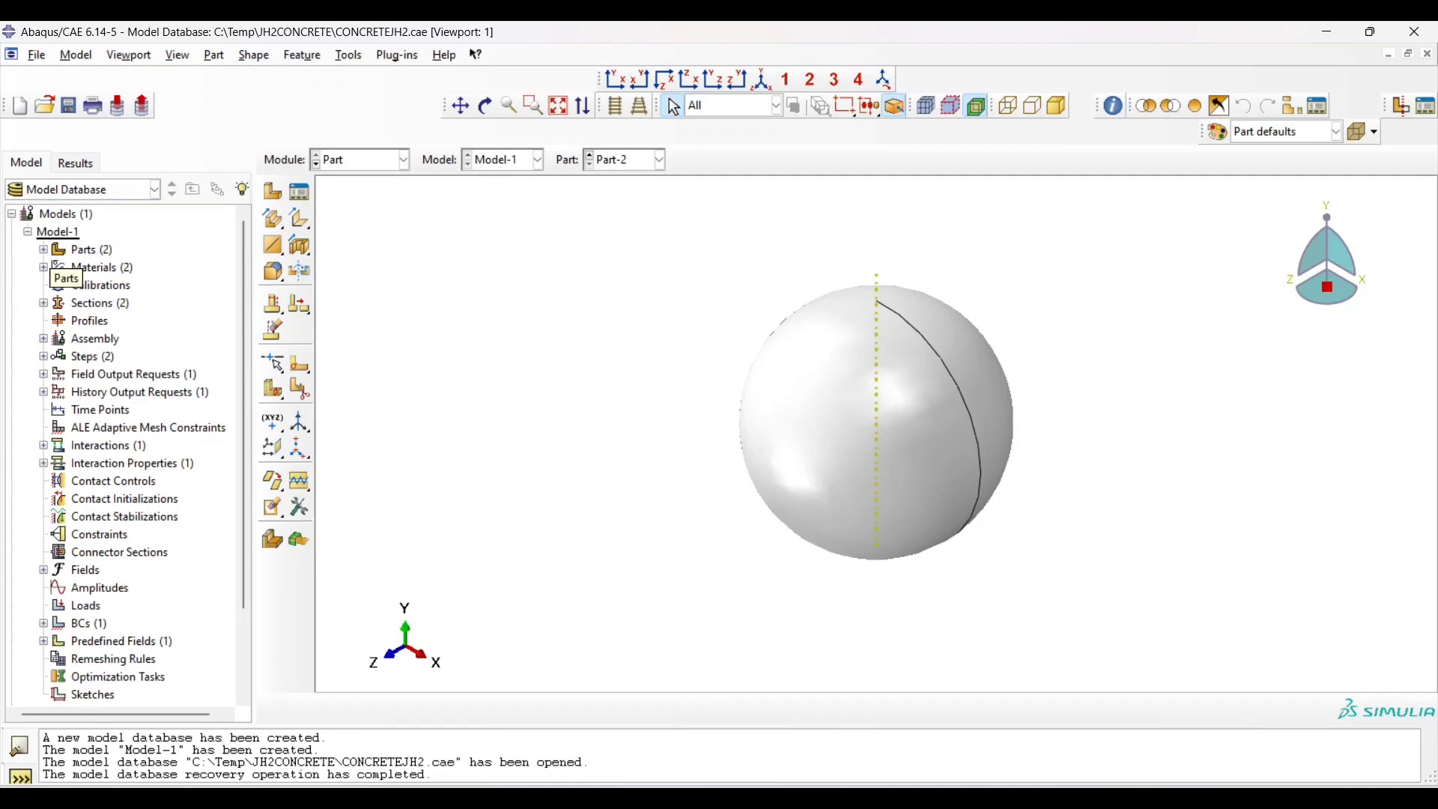
Expand Part-1's features in the model tree and open the section sketch of Solid extrude-1 to inspect its dimensions
left_click(43, 249)
left_click(59, 266)
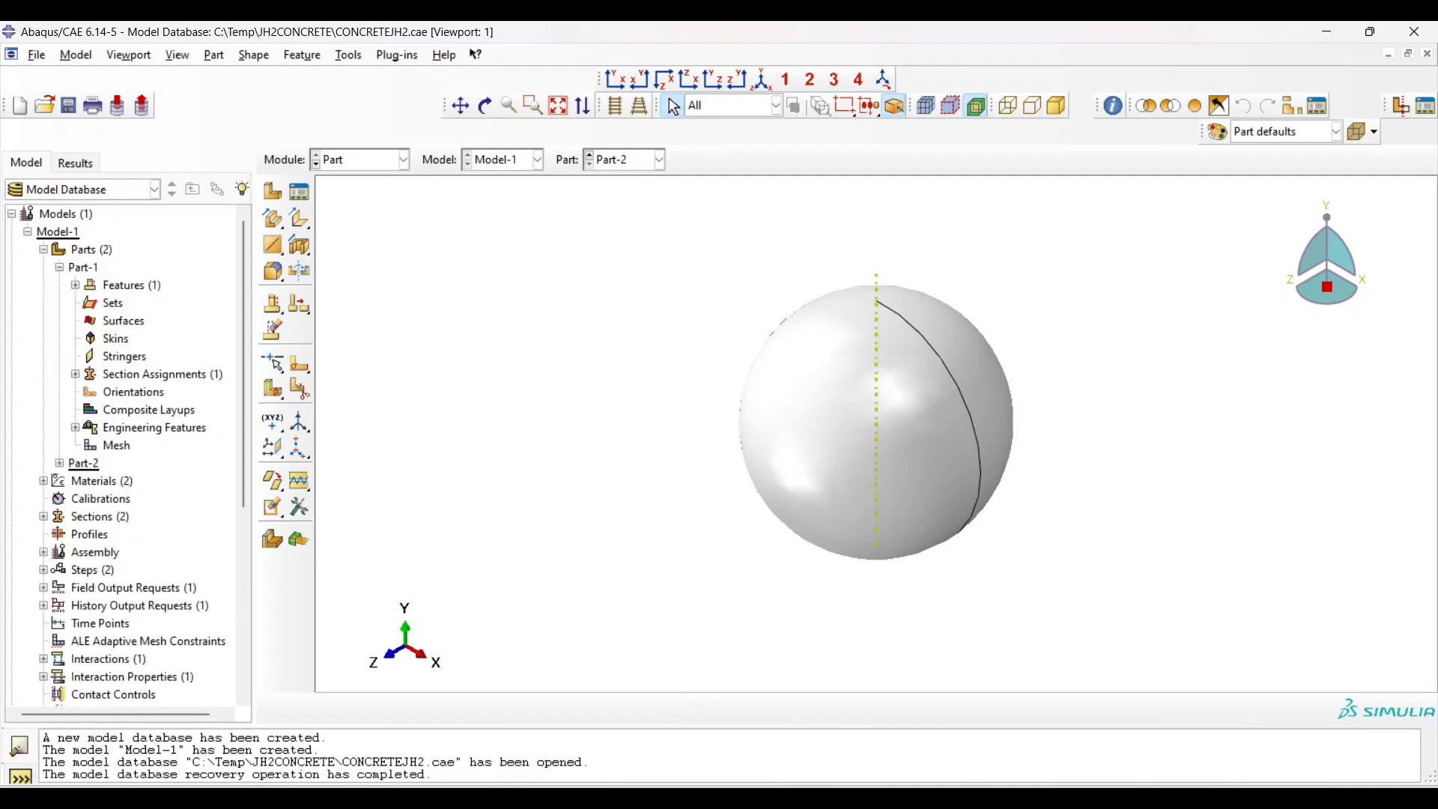
left_click(75, 284)
left_click(75, 284)
left_click(74, 284)
left_click(91, 303)
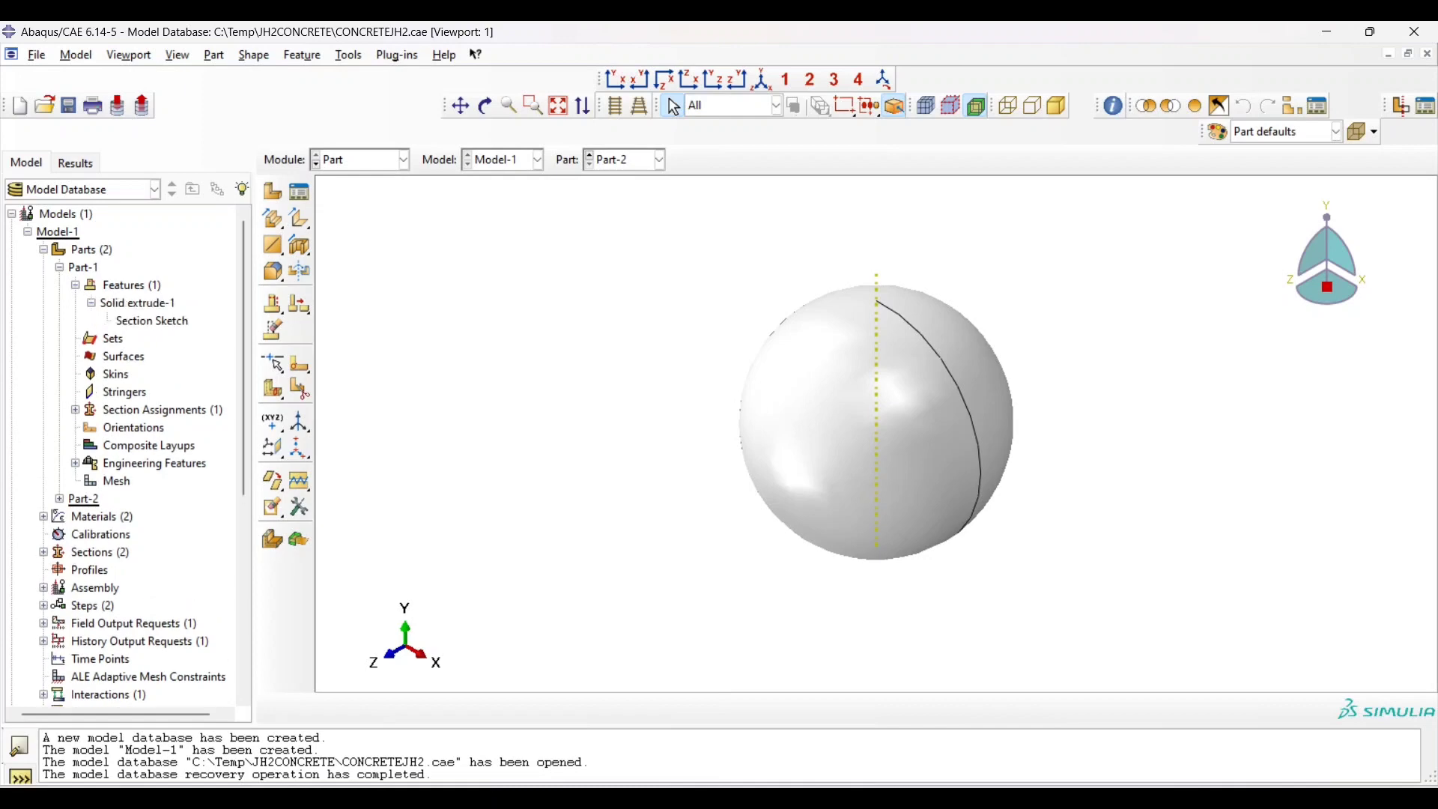
double_click(153, 320)
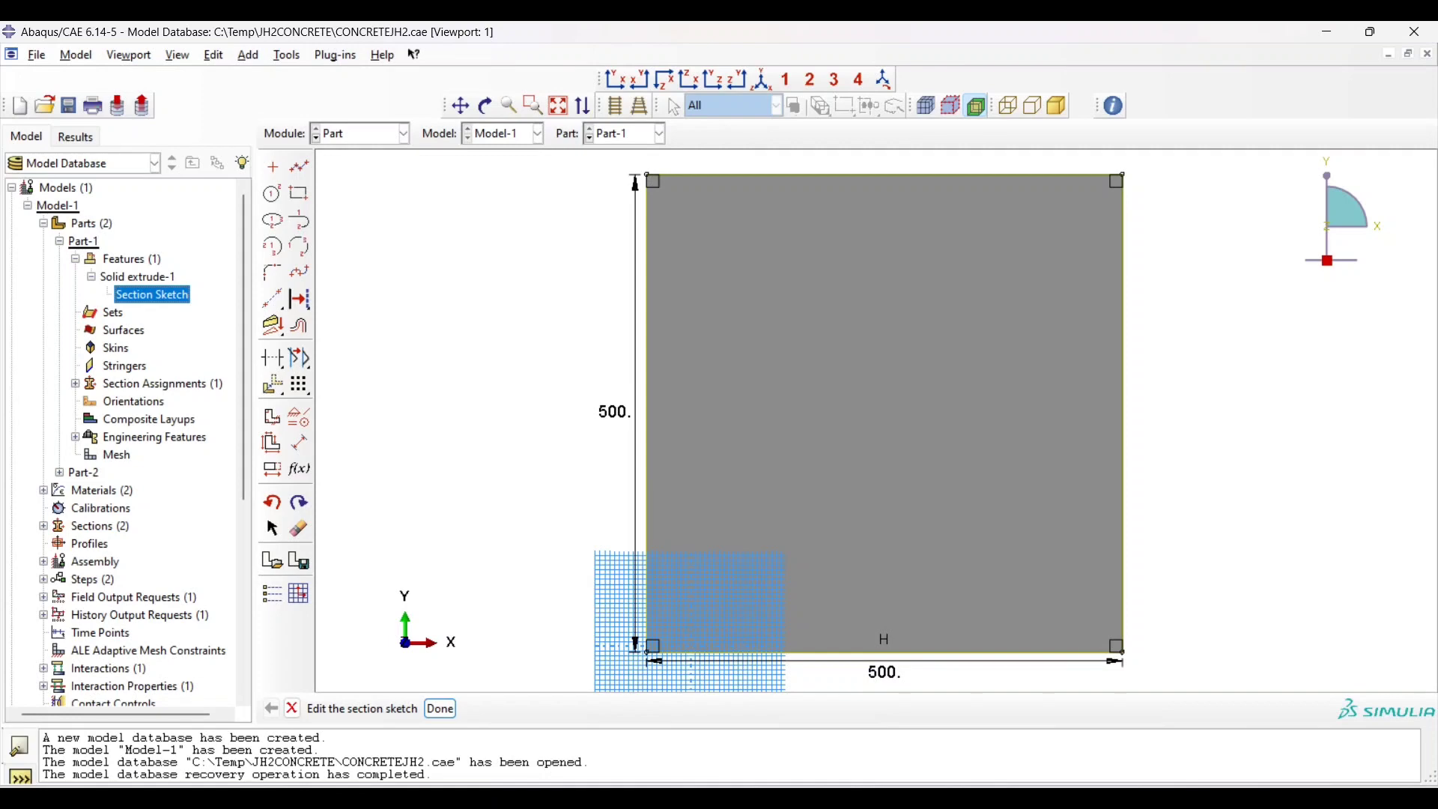
Discard the open section sketch, inspect the depth of Part-1's solid extrusion, and close its feature settings without changes
left_click(138, 277)
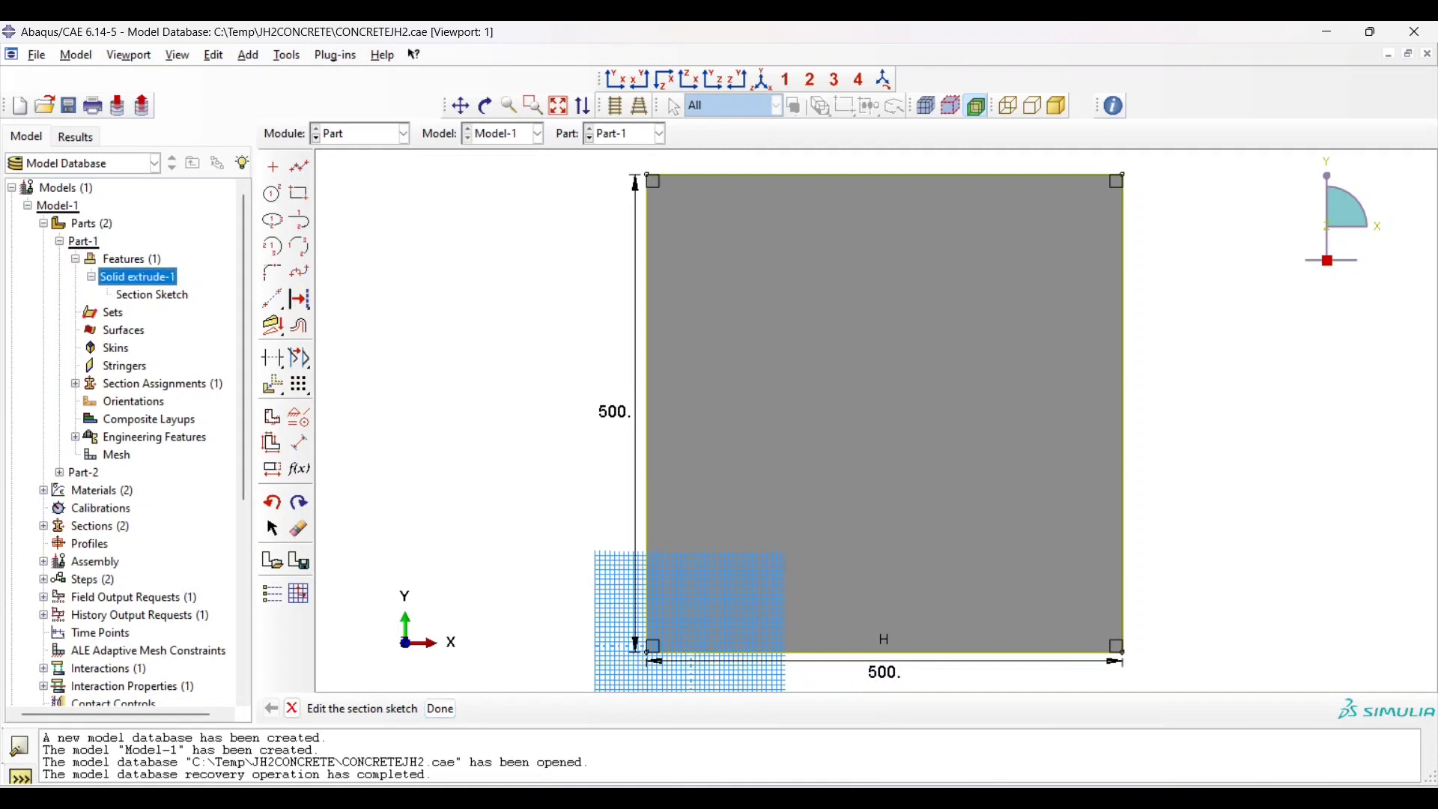
right_click(138, 277)
left_click(154, 309)
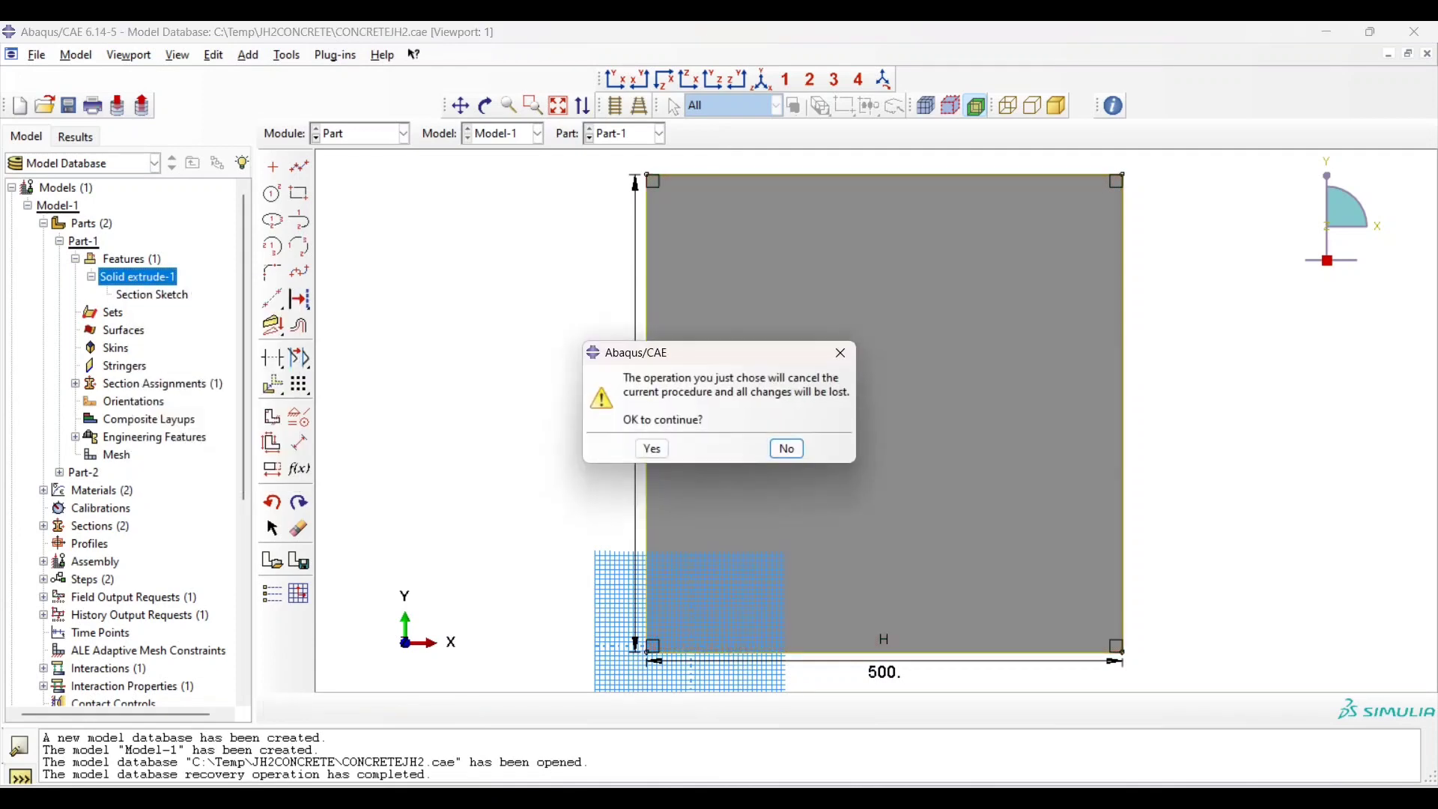
left_click(651, 449)
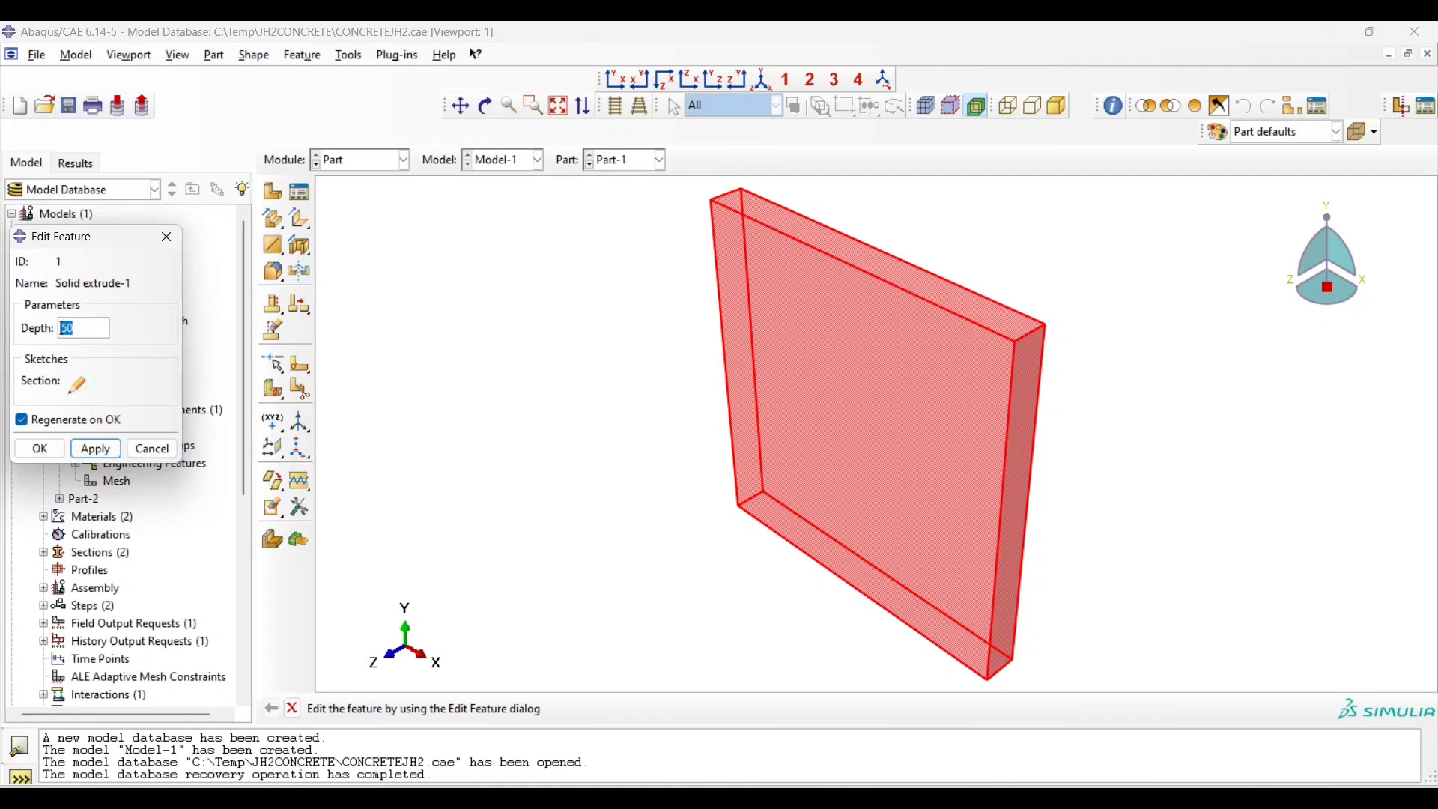
left_click(166, 237)
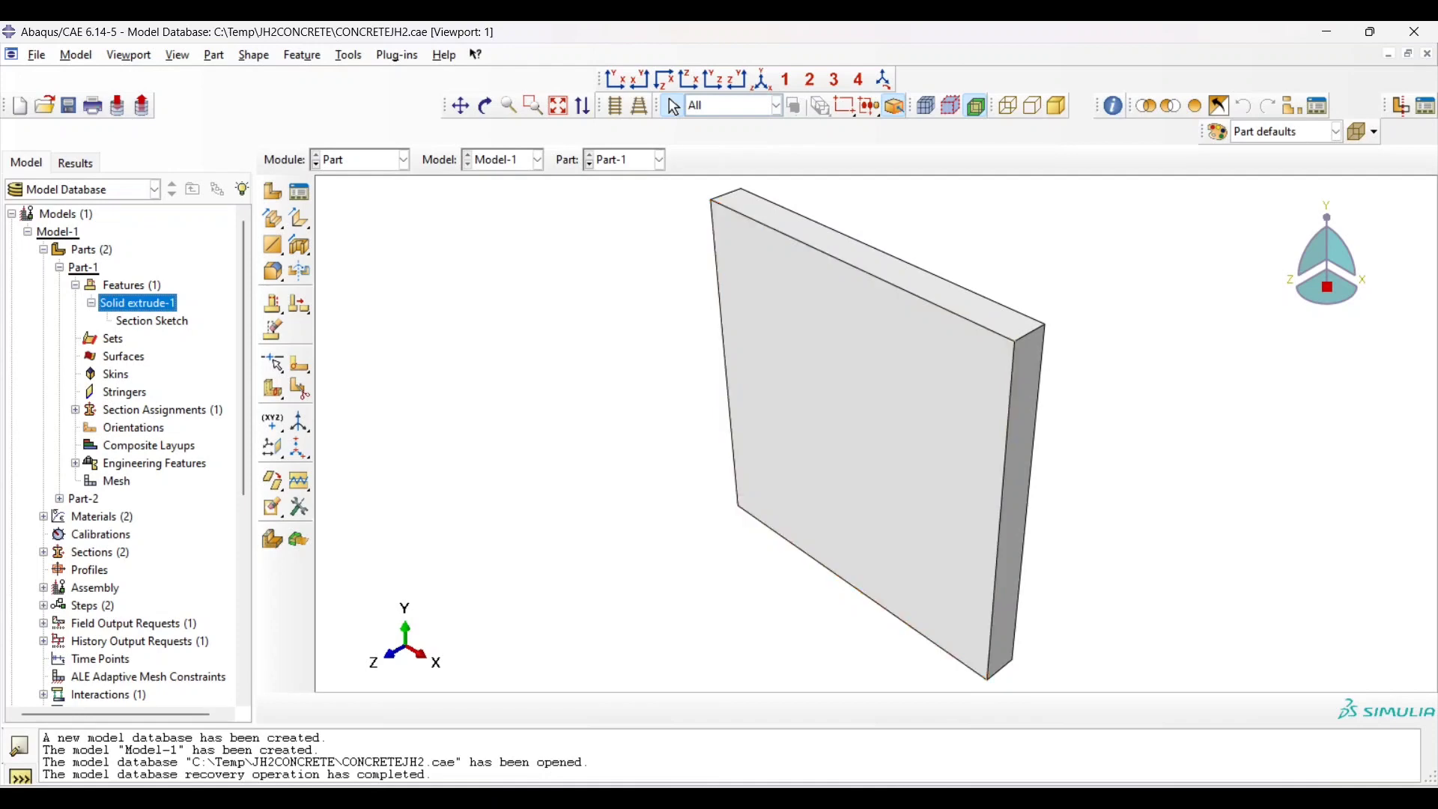
Expand Part-2's features in the model tree and open the section sketch of Solid revolve-1 to inspect its radius
left_click(59, 266)
left_click(59, 284)
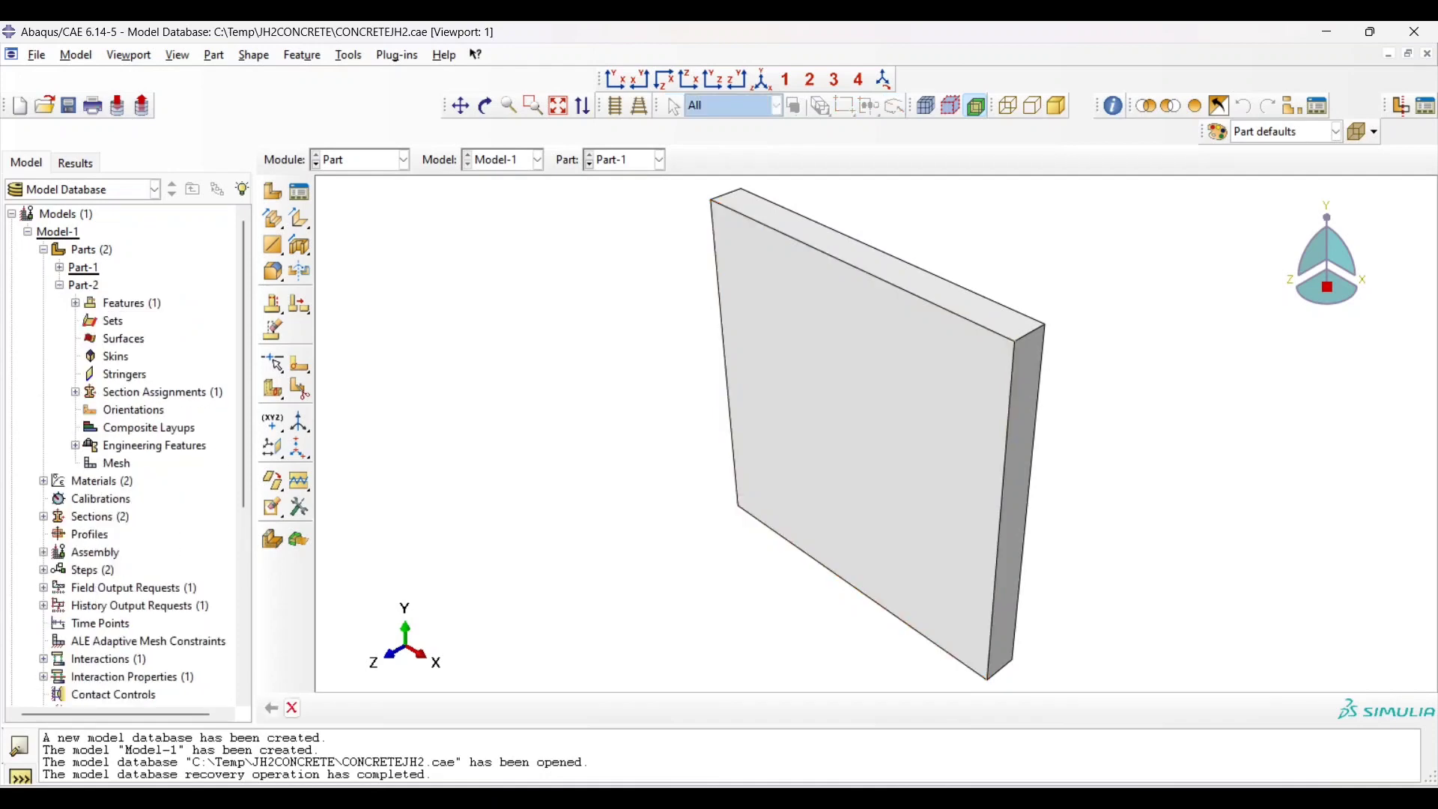
left_click(75, 303)
left_click(91, 320)
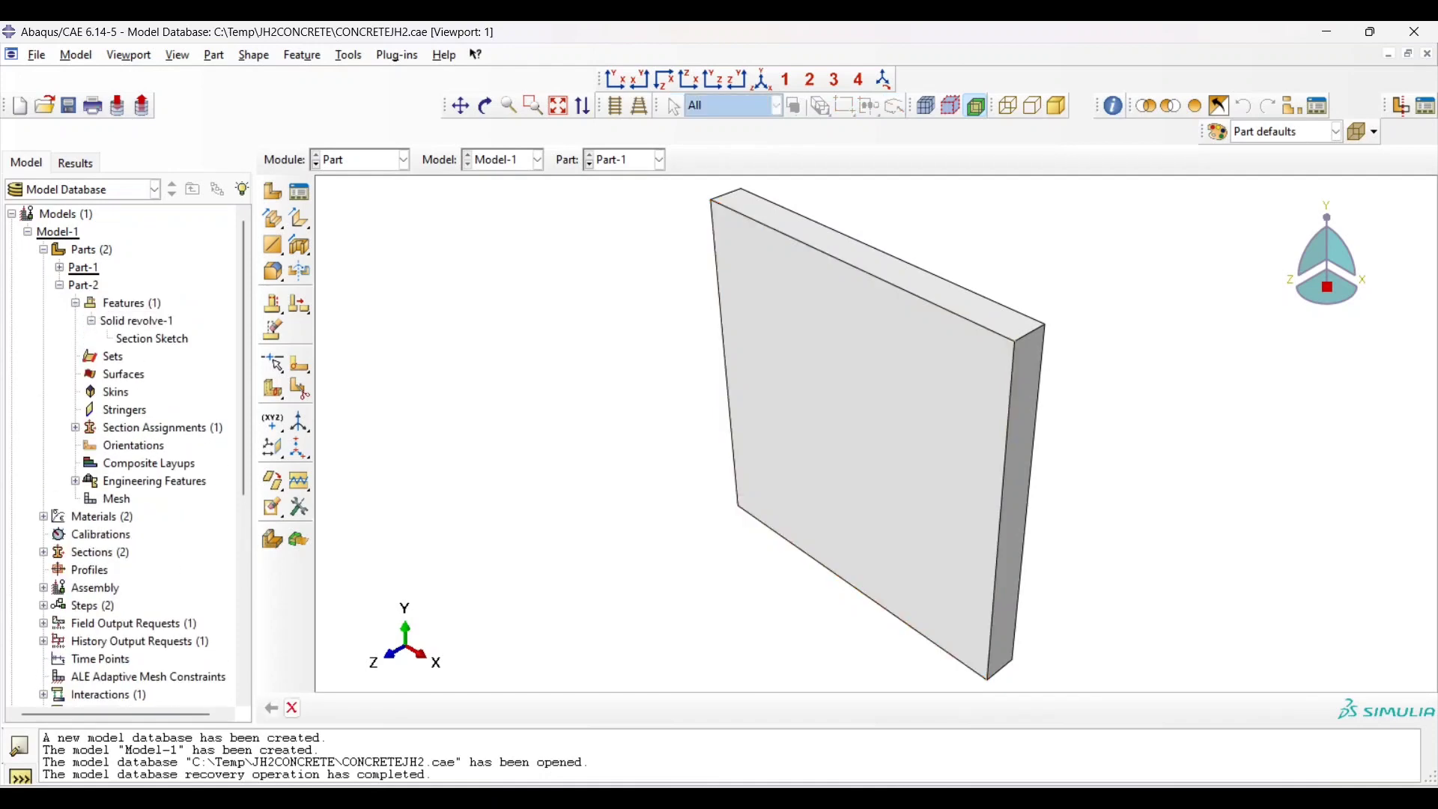
right_click(139, 340)
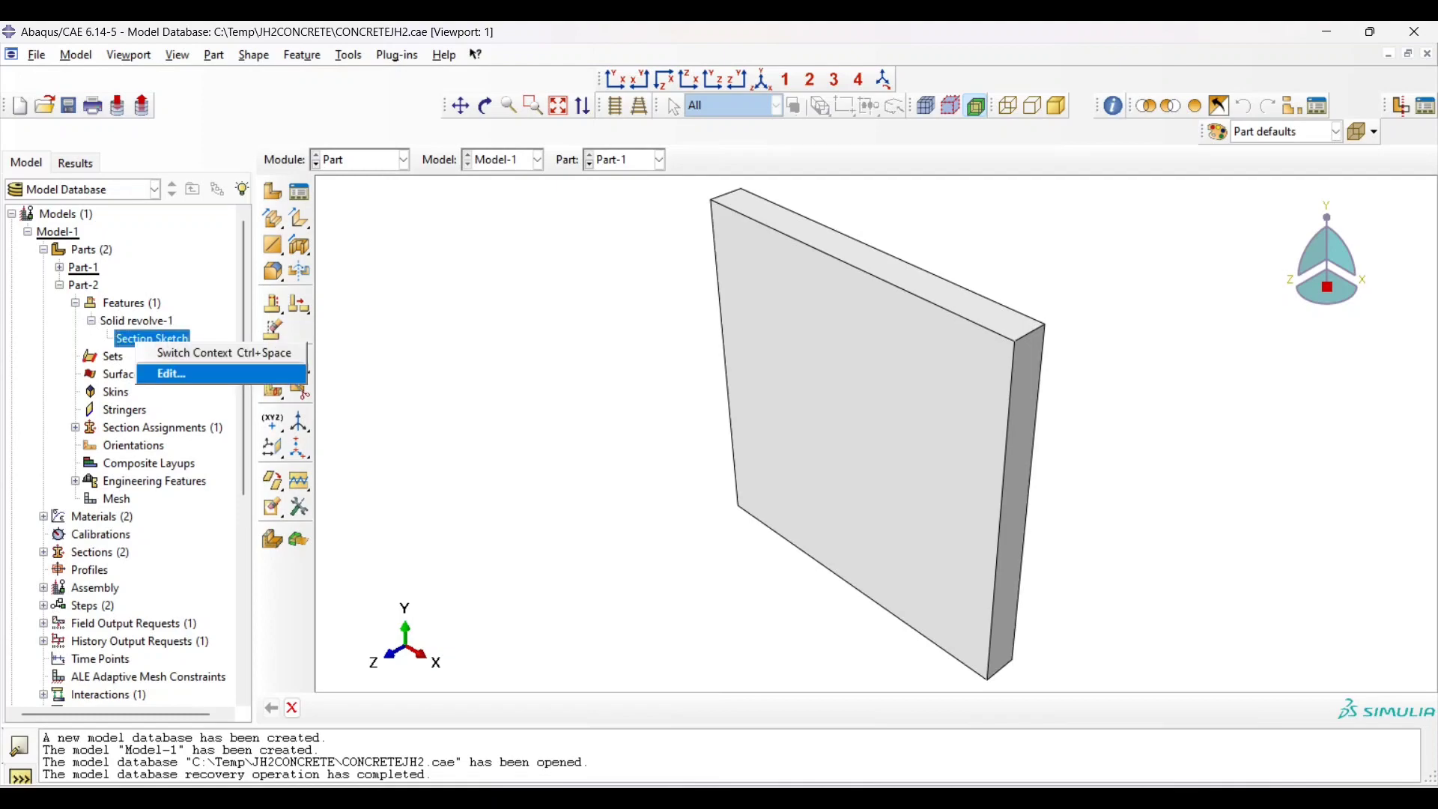
left_click(172, 374)
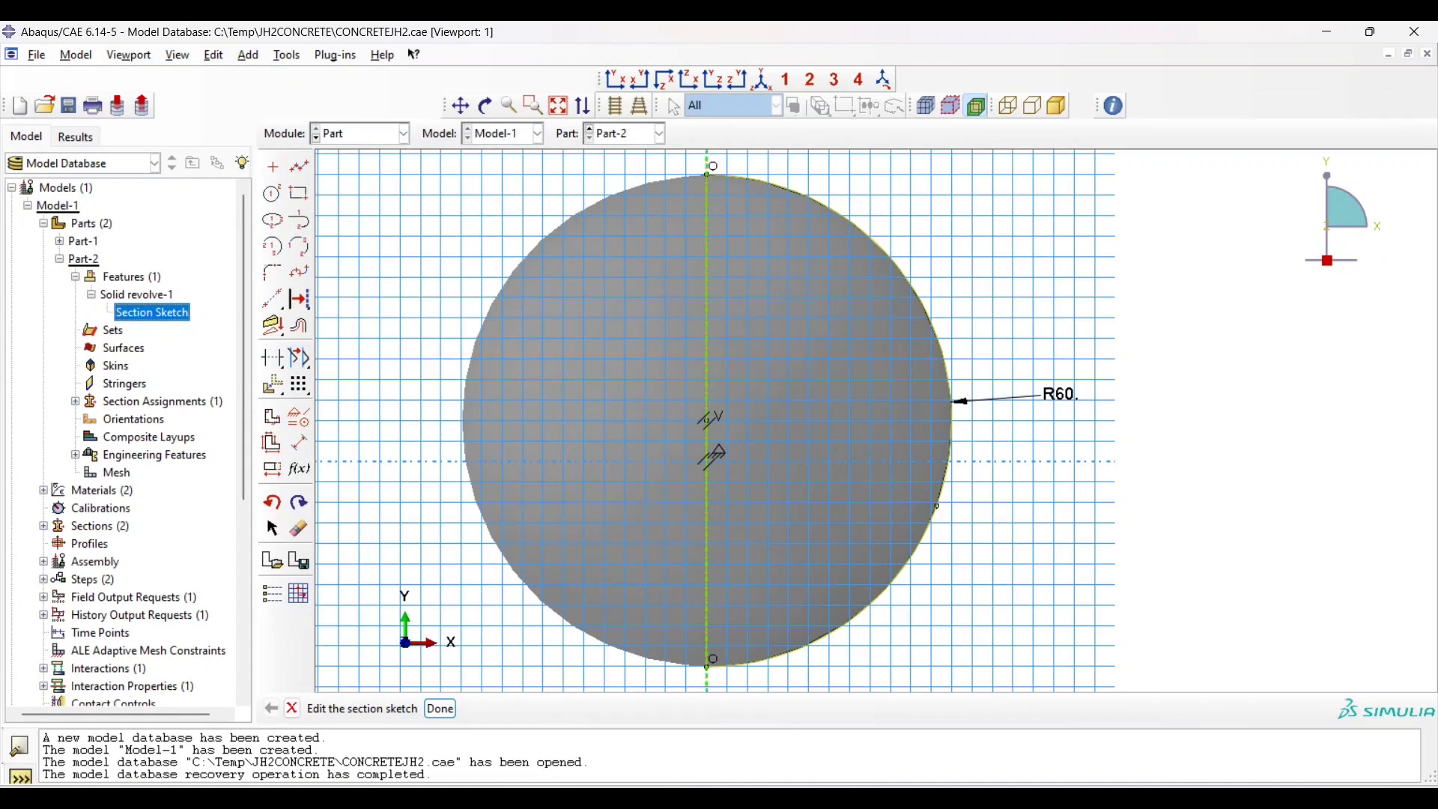
Discard the open section sketch, inspect Part-2's modeling space and type, and close the part settings without changes
right_click(83, 259)
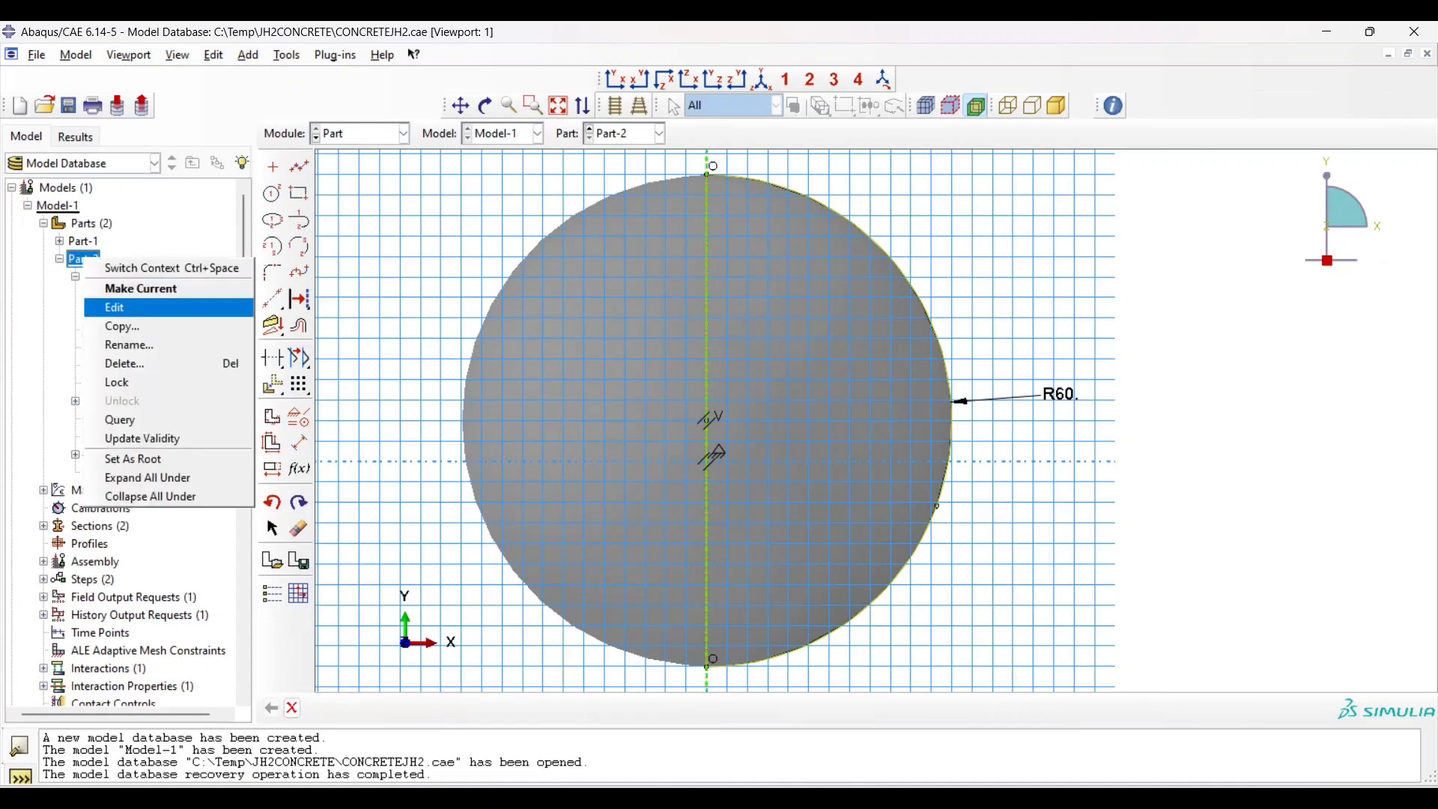
left_click(113, 308)
key("Return")
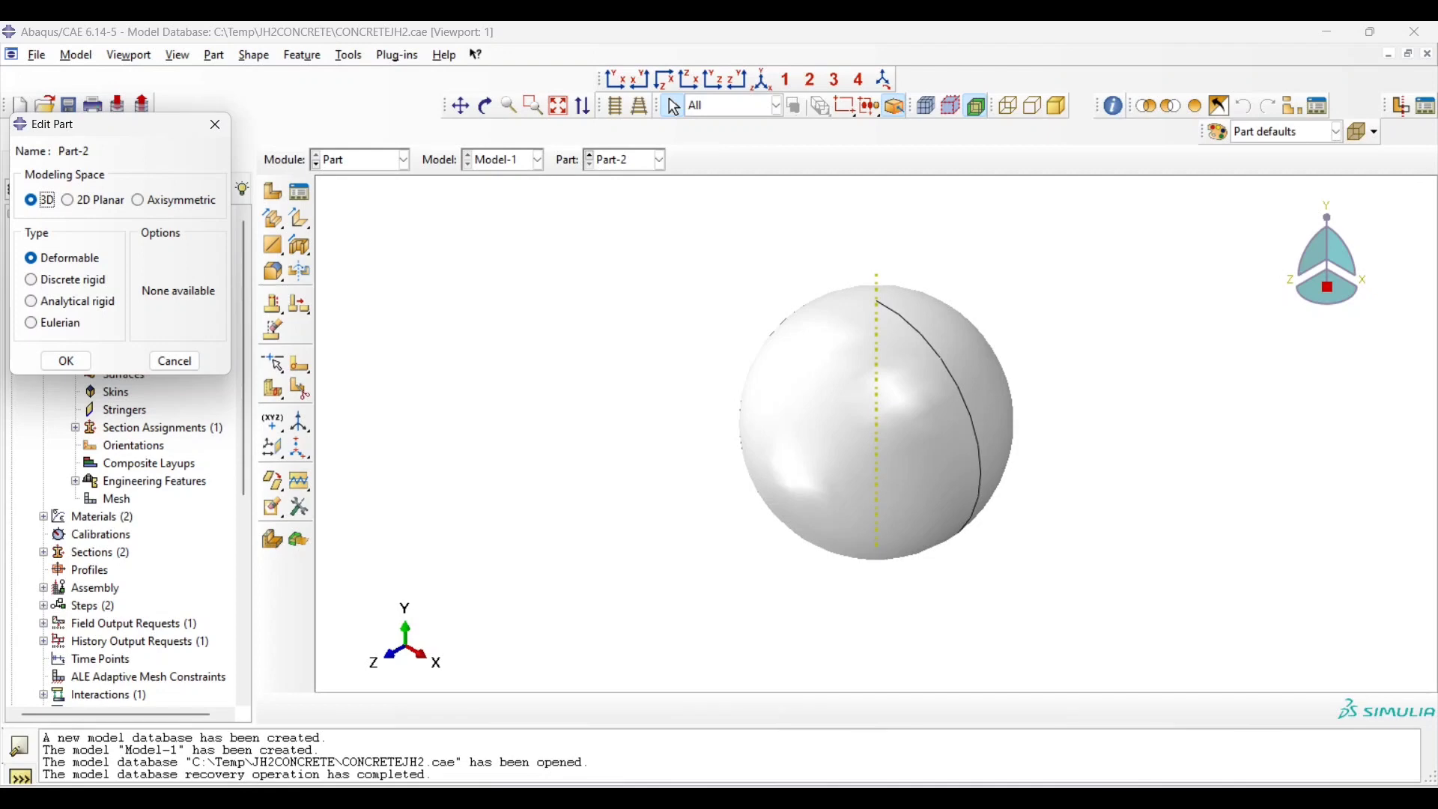
left_click(174, 361)
Open the feature settings of Part-2's solid revolve and close them without changes
right_click(132, 302)
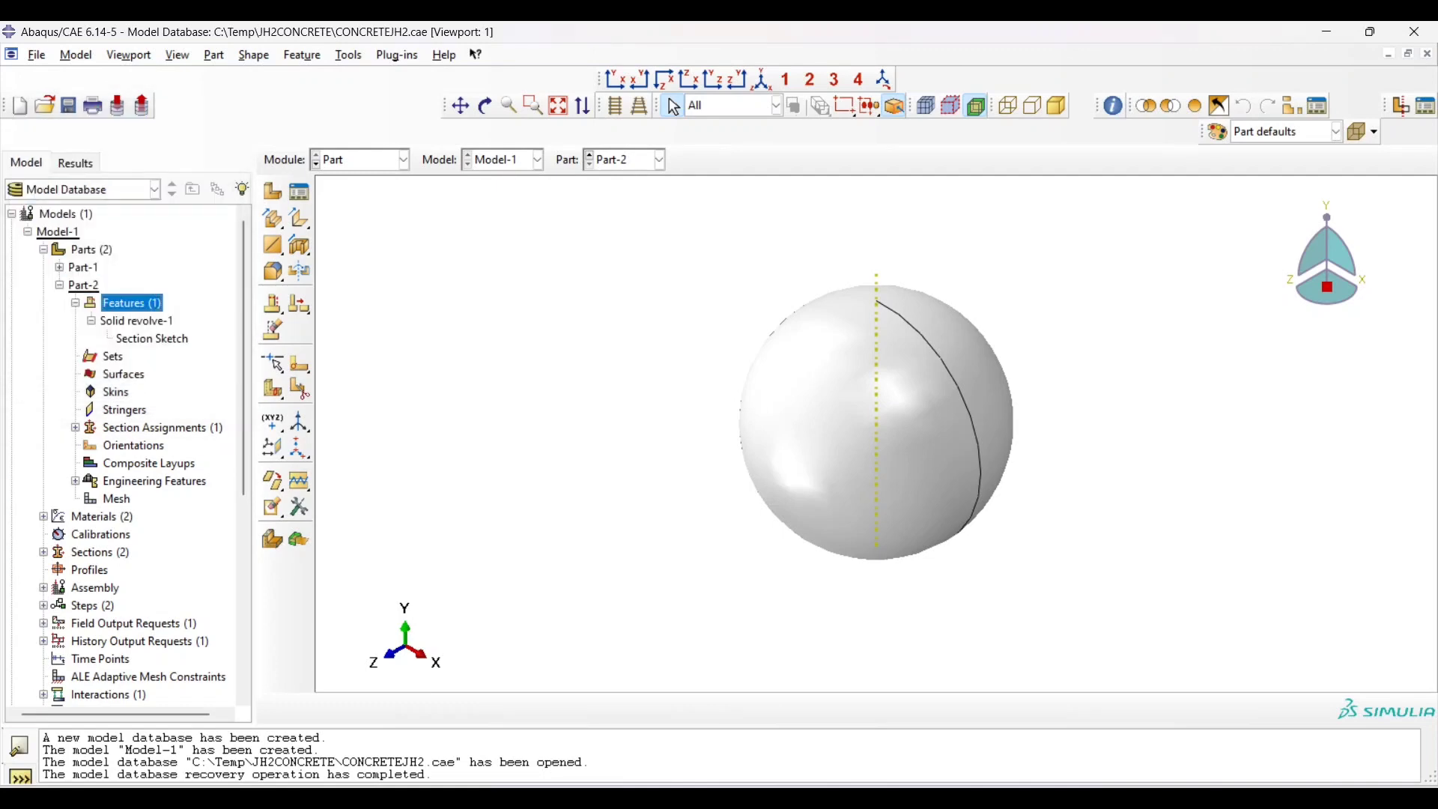
left_click(144, 334)
right_click(132, 320)
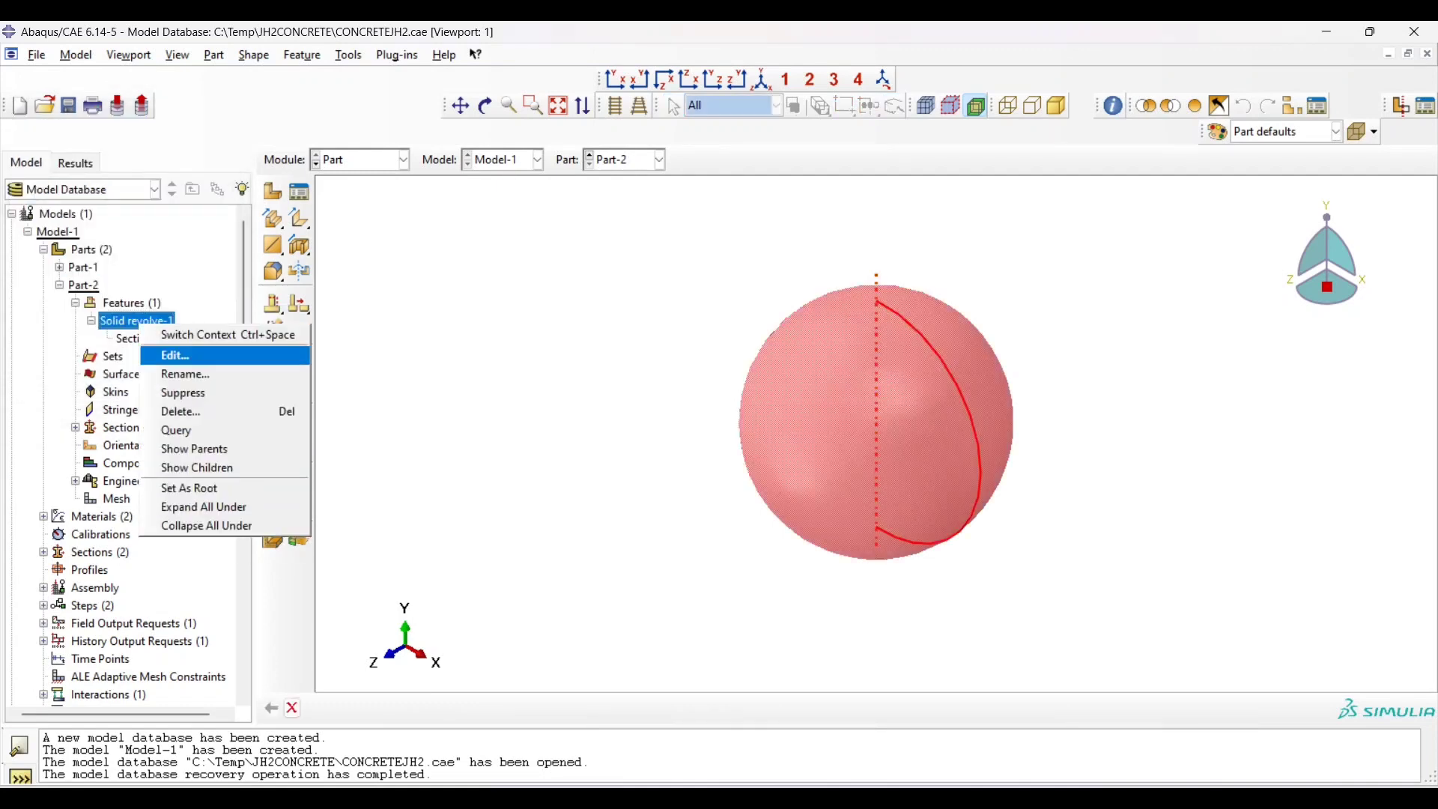
left_click(174, 353)
left_click(165, 236)
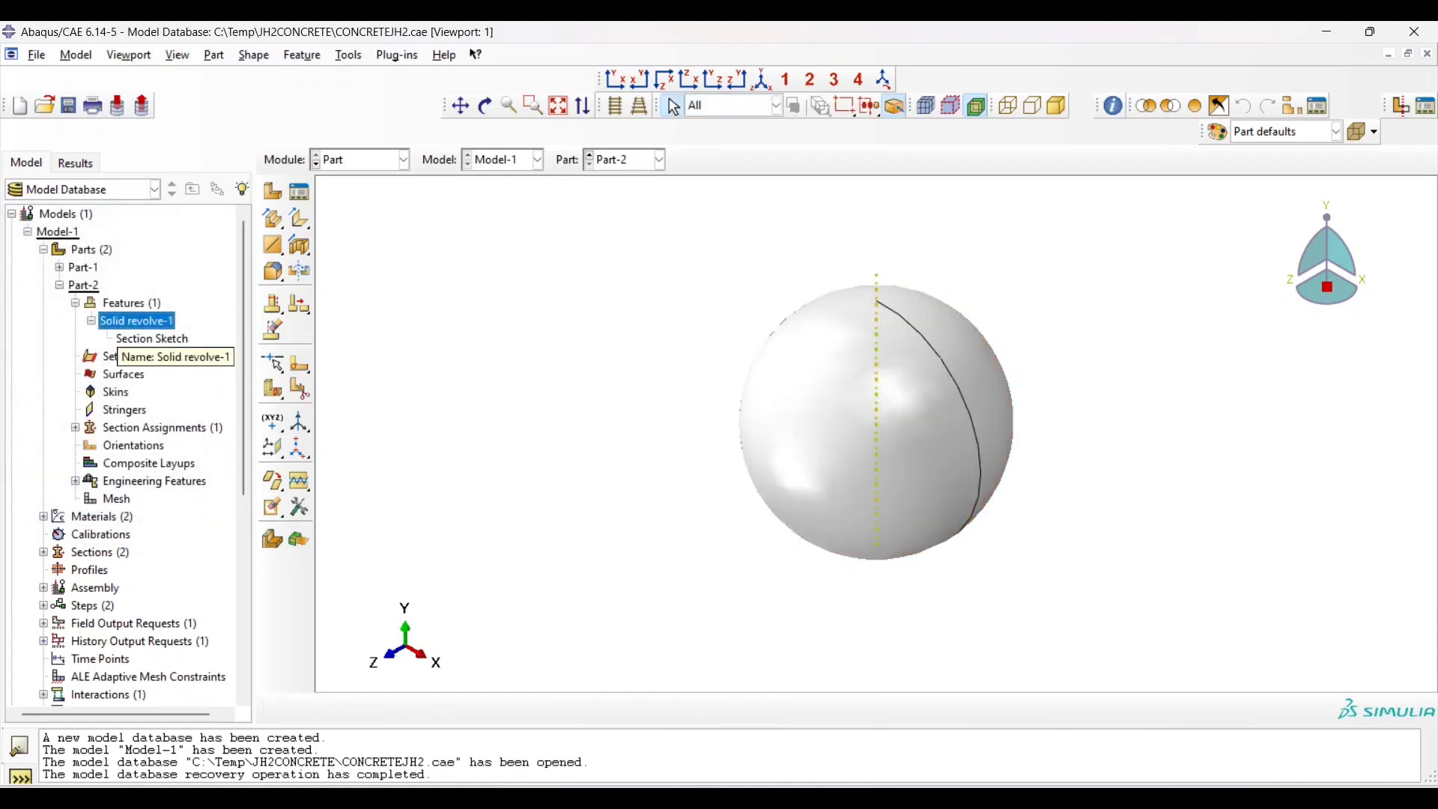
Reopen Part-2's section sketch, discard it, inspect the revolve angle of Solid revolve-1, and close the feature settings unchanged
right_click(143, 340)
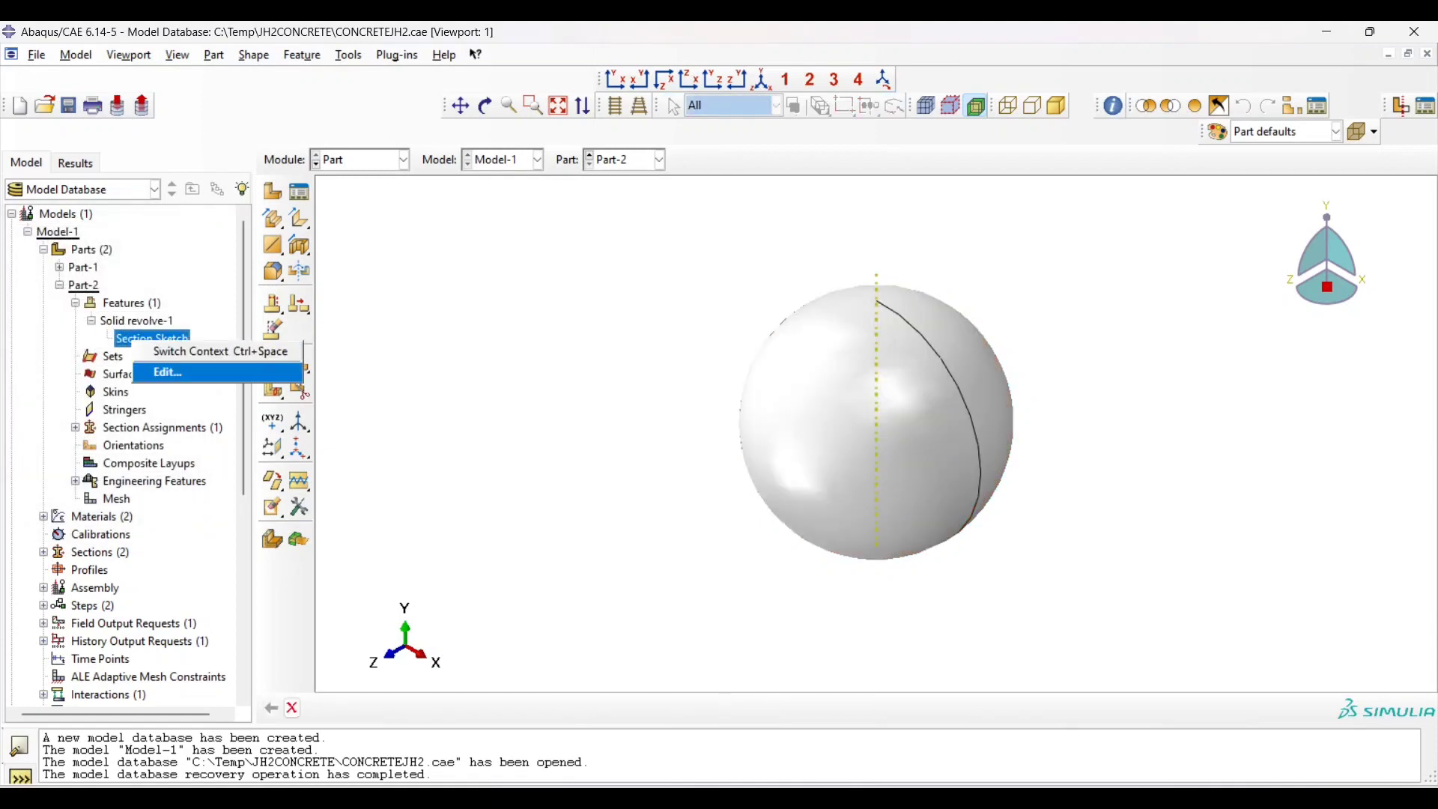
left_click(168, 372)
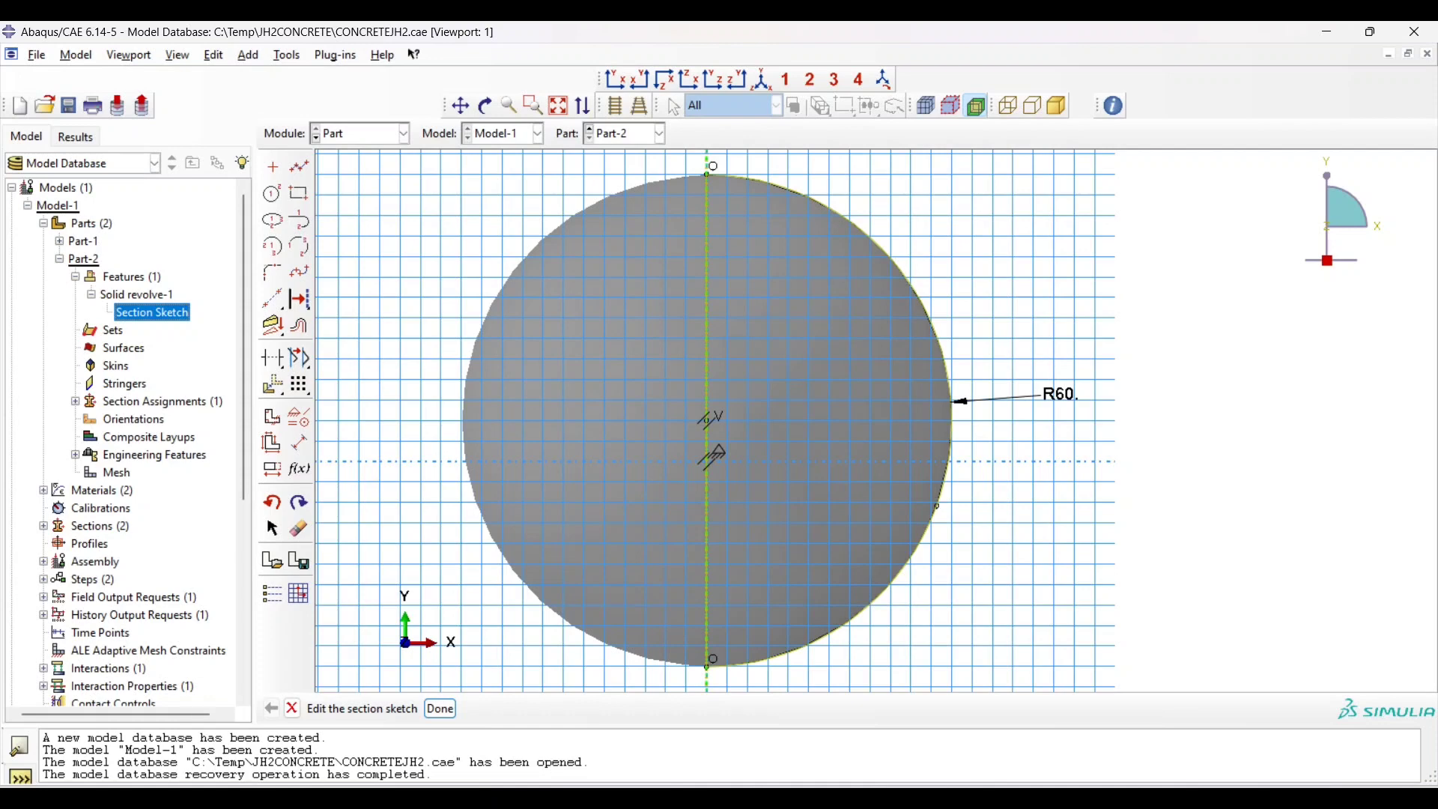
right_click(141, 293)
left_click(172, 322)
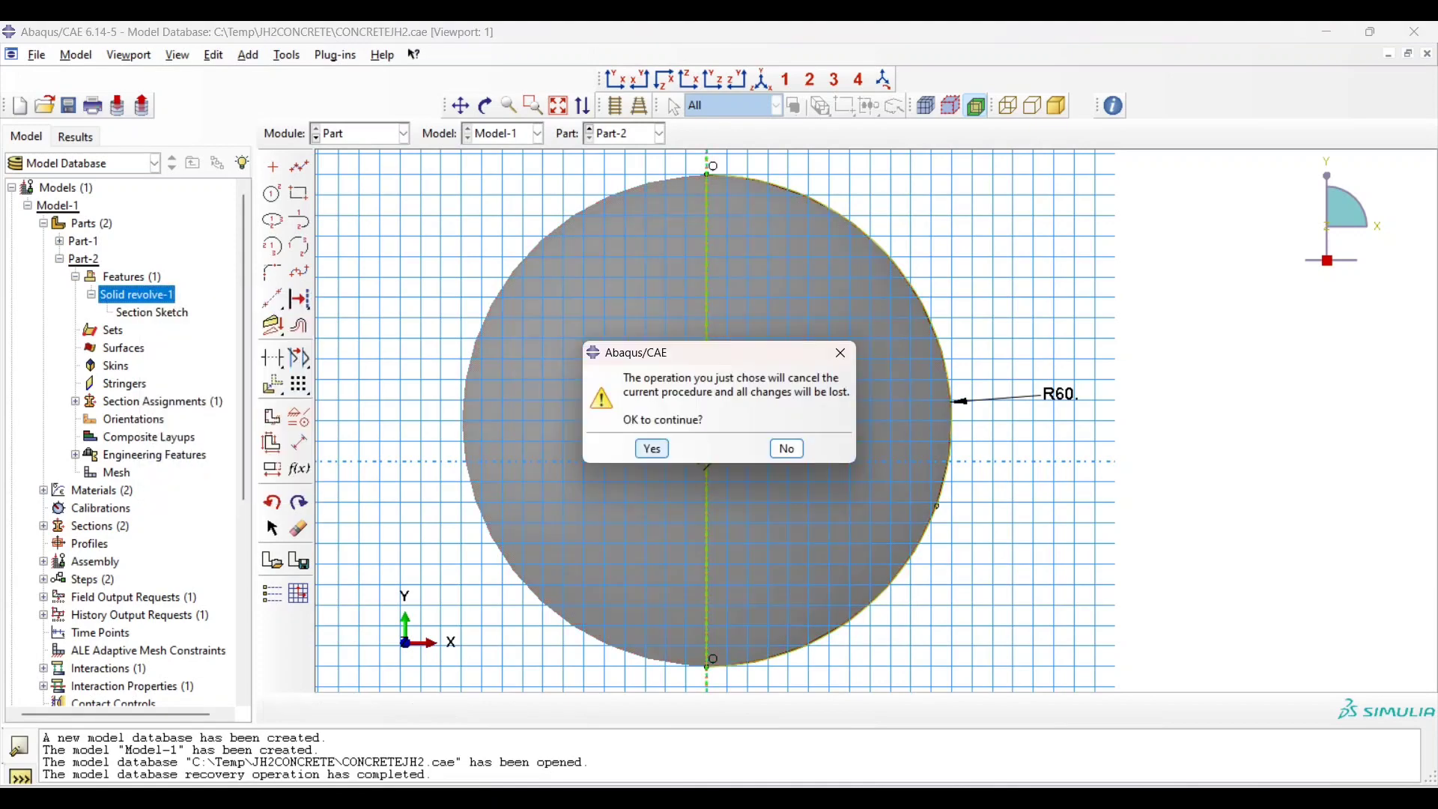
left_click(651, 448)
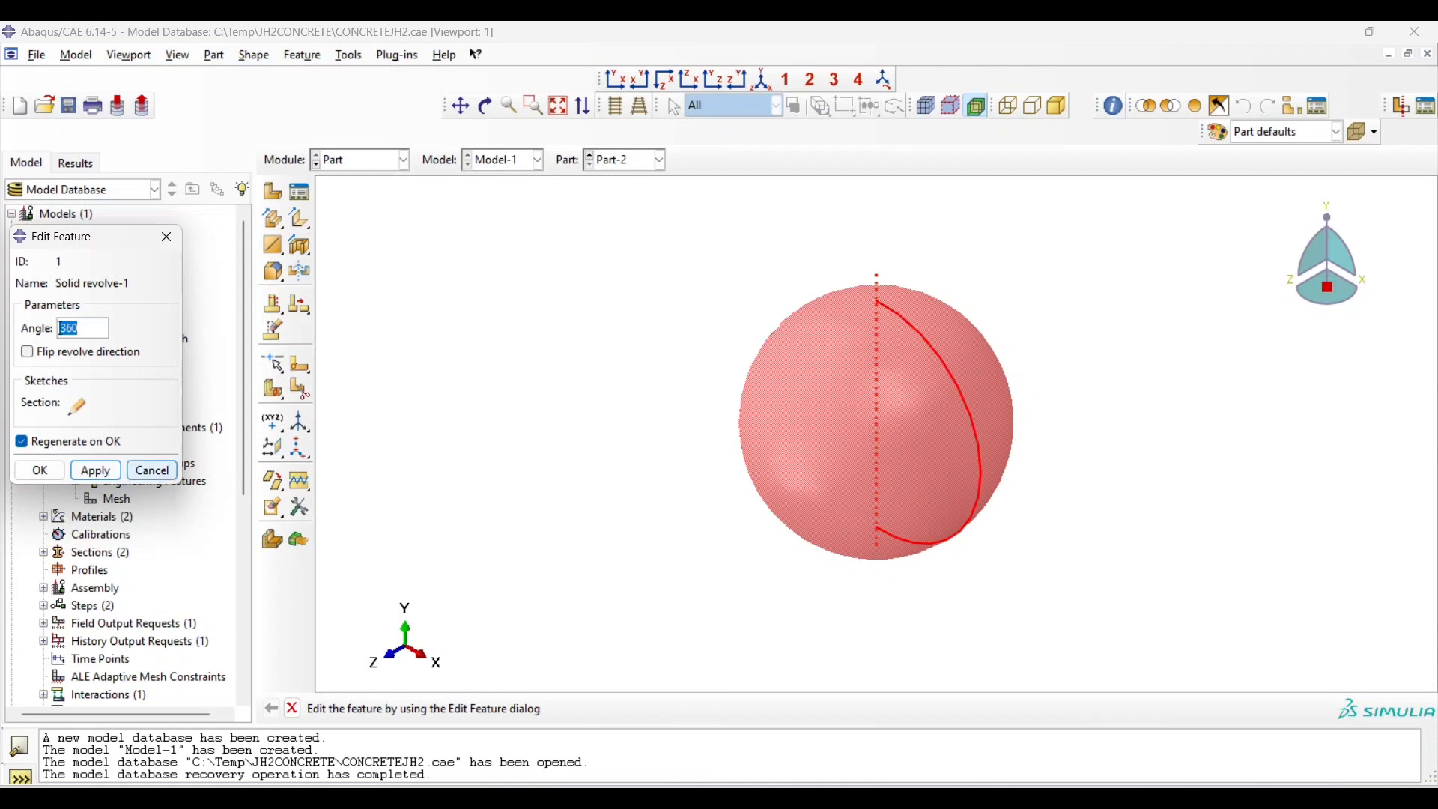
left_click(152, 470)
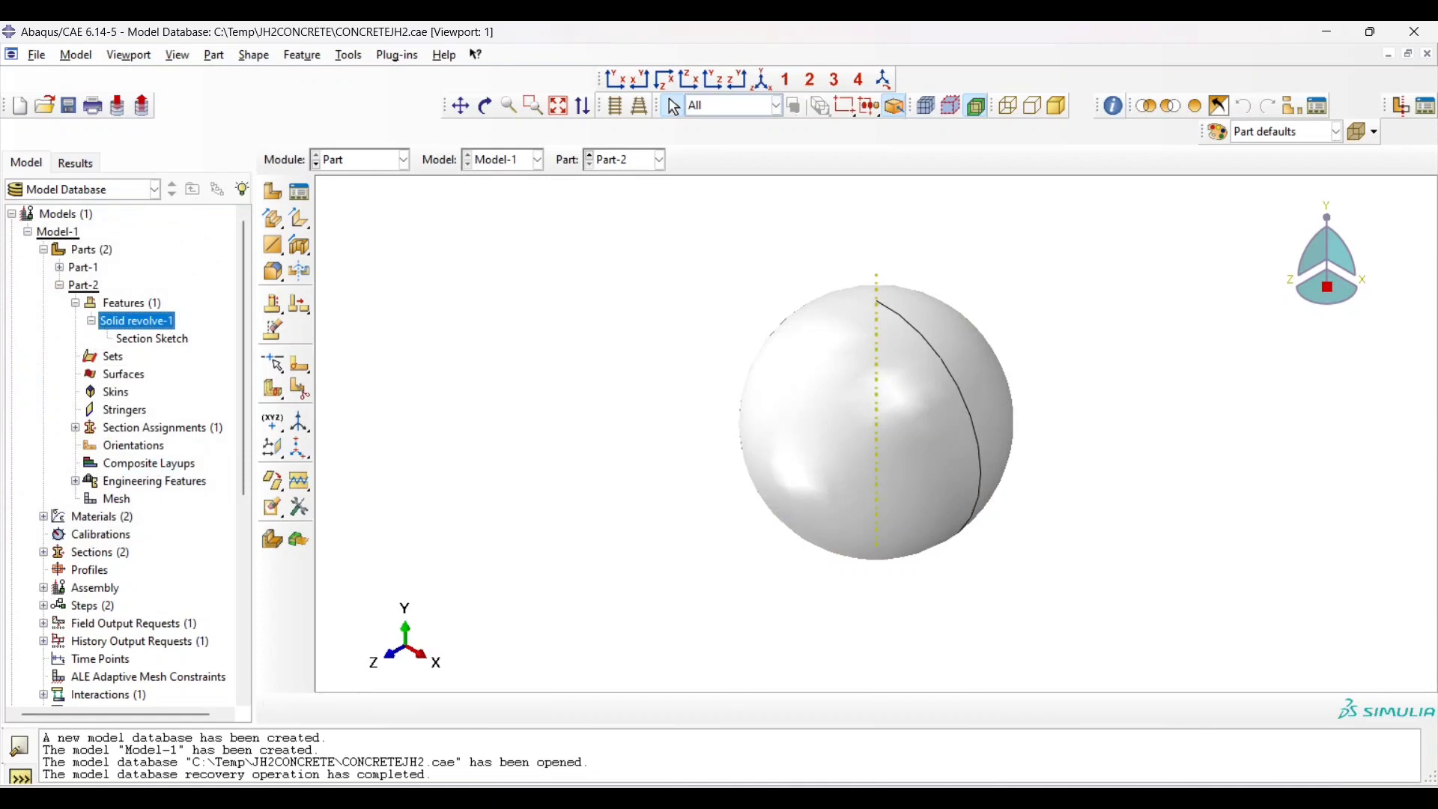
Switch to the Property module and open the Material Manager
scroll(829, 388, "up", 2)
scroll(830, 387, "down", 3)
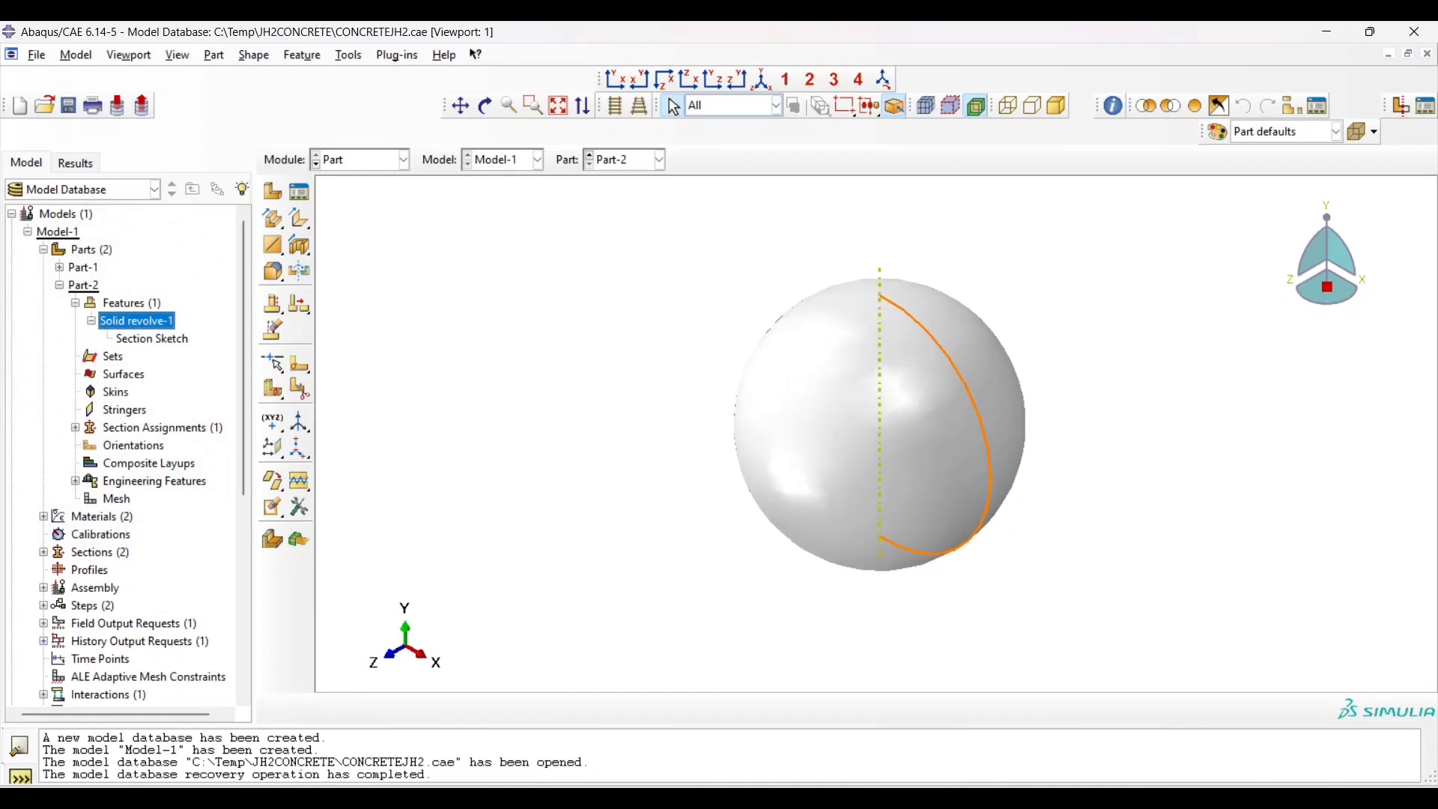
left_click(402, 159)
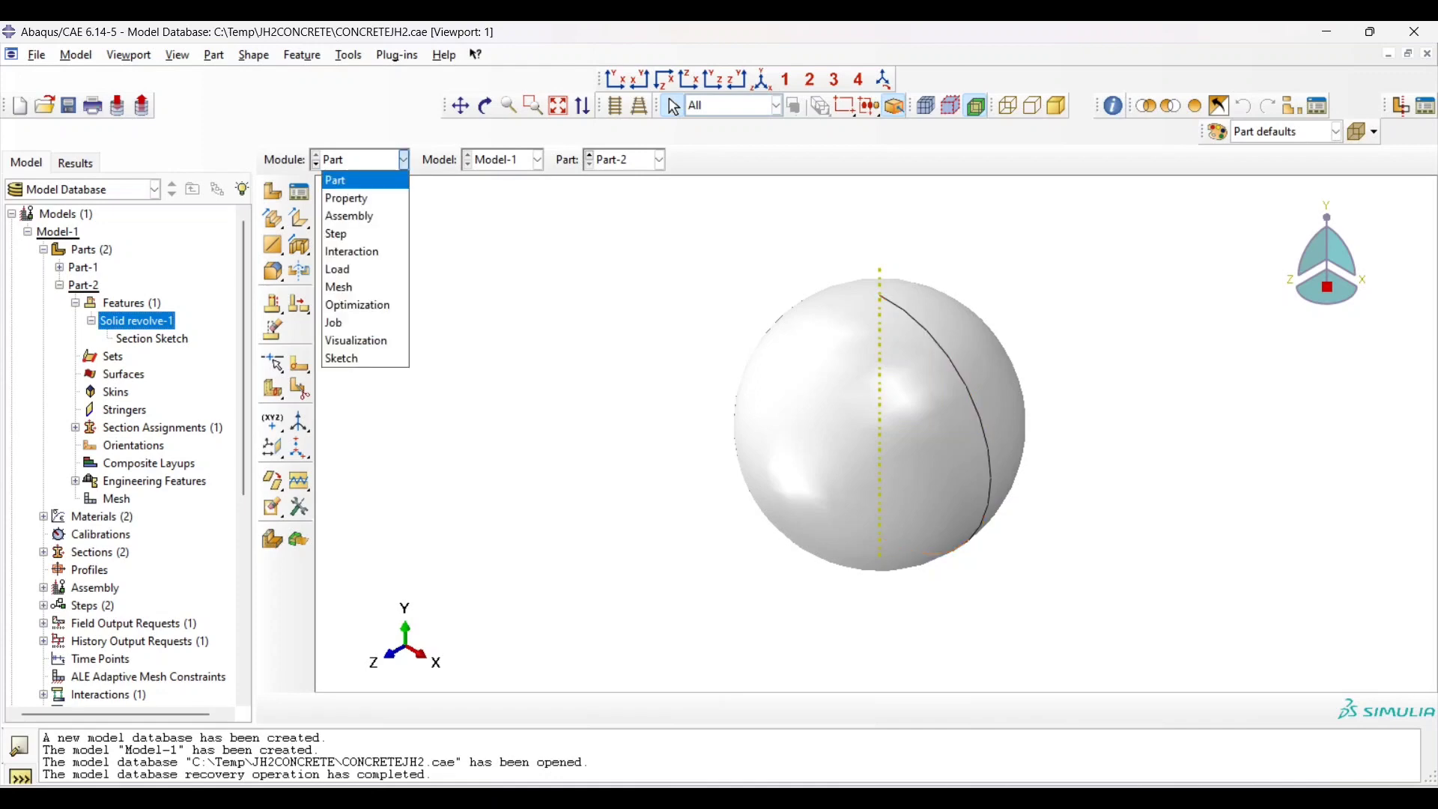
left_click(402, 159)
left_click(402, 159)
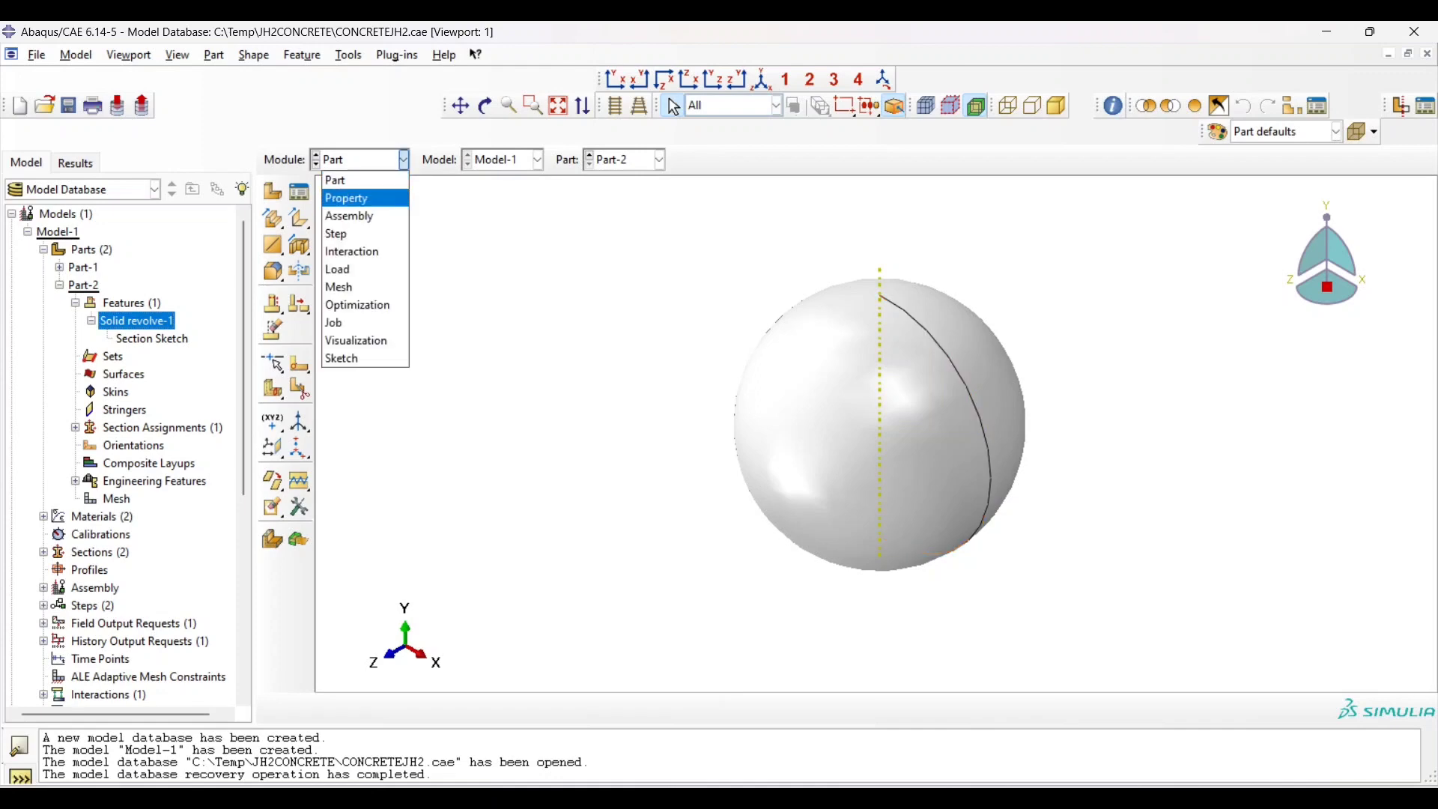
left_click(346, 198)
left_click(300, 192)
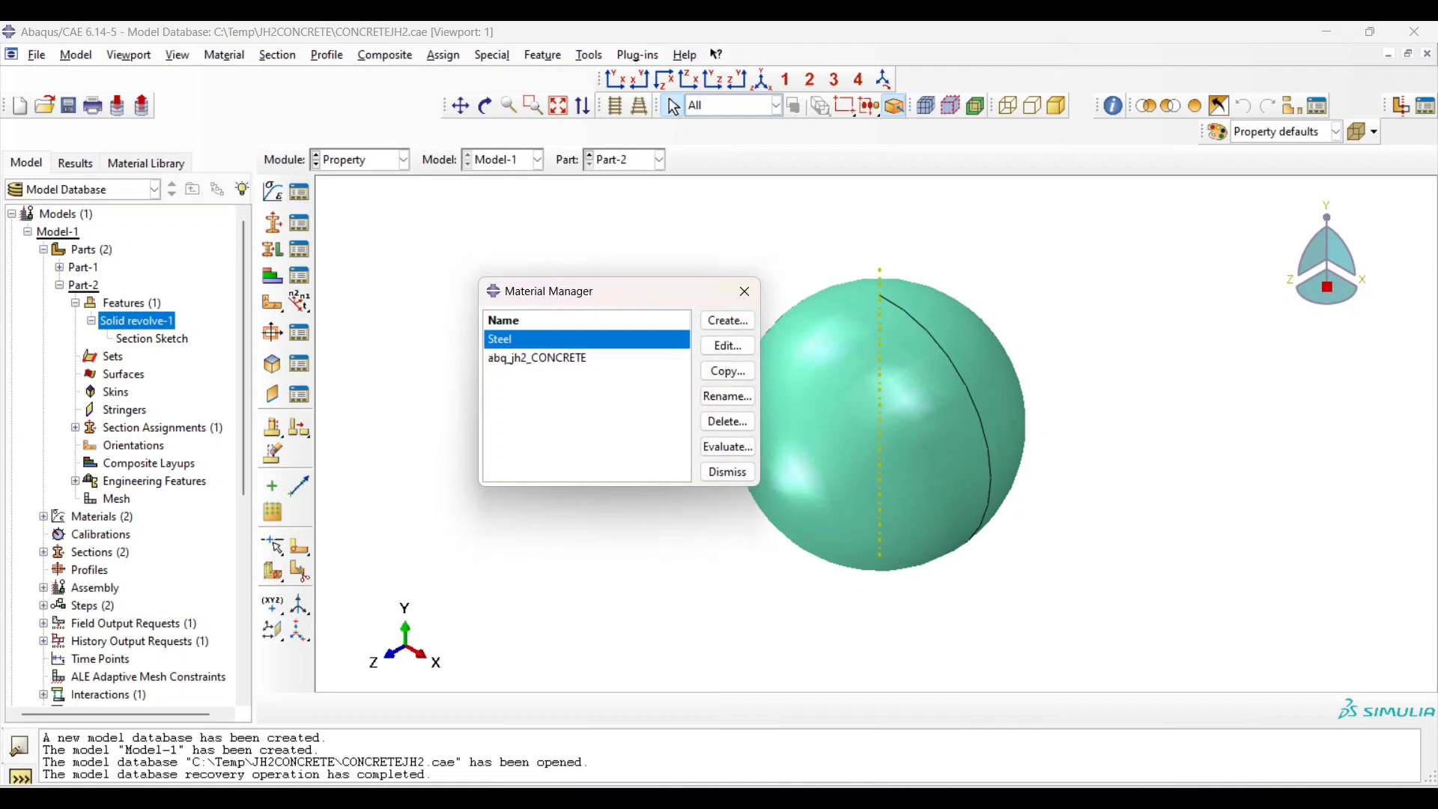
Delete the abq_jh2_CONCRETE material from the model
left_click_drag(619, 291, 484, 245)
left_click(402, 312)
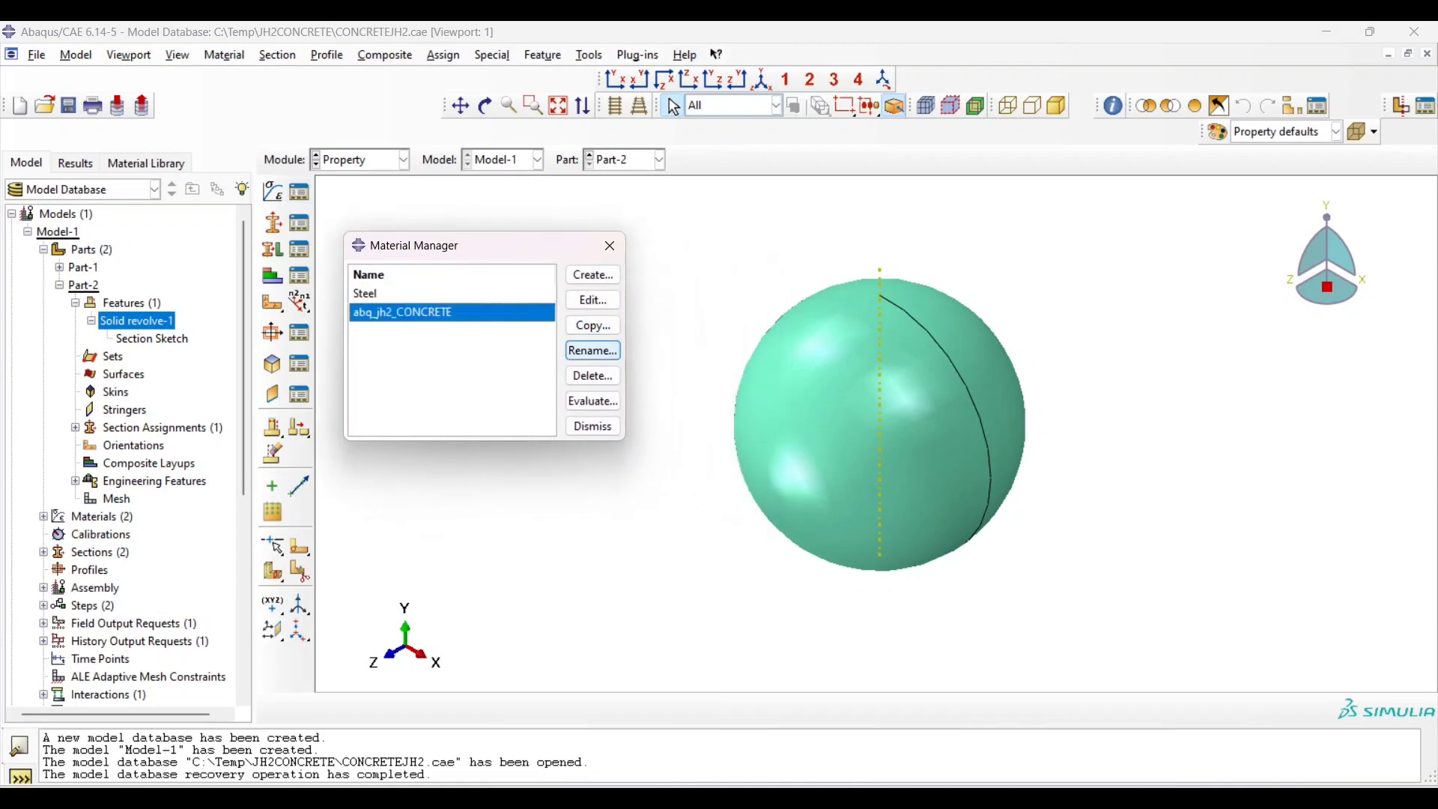
left_click(593, 375)
left_click(664, 432)
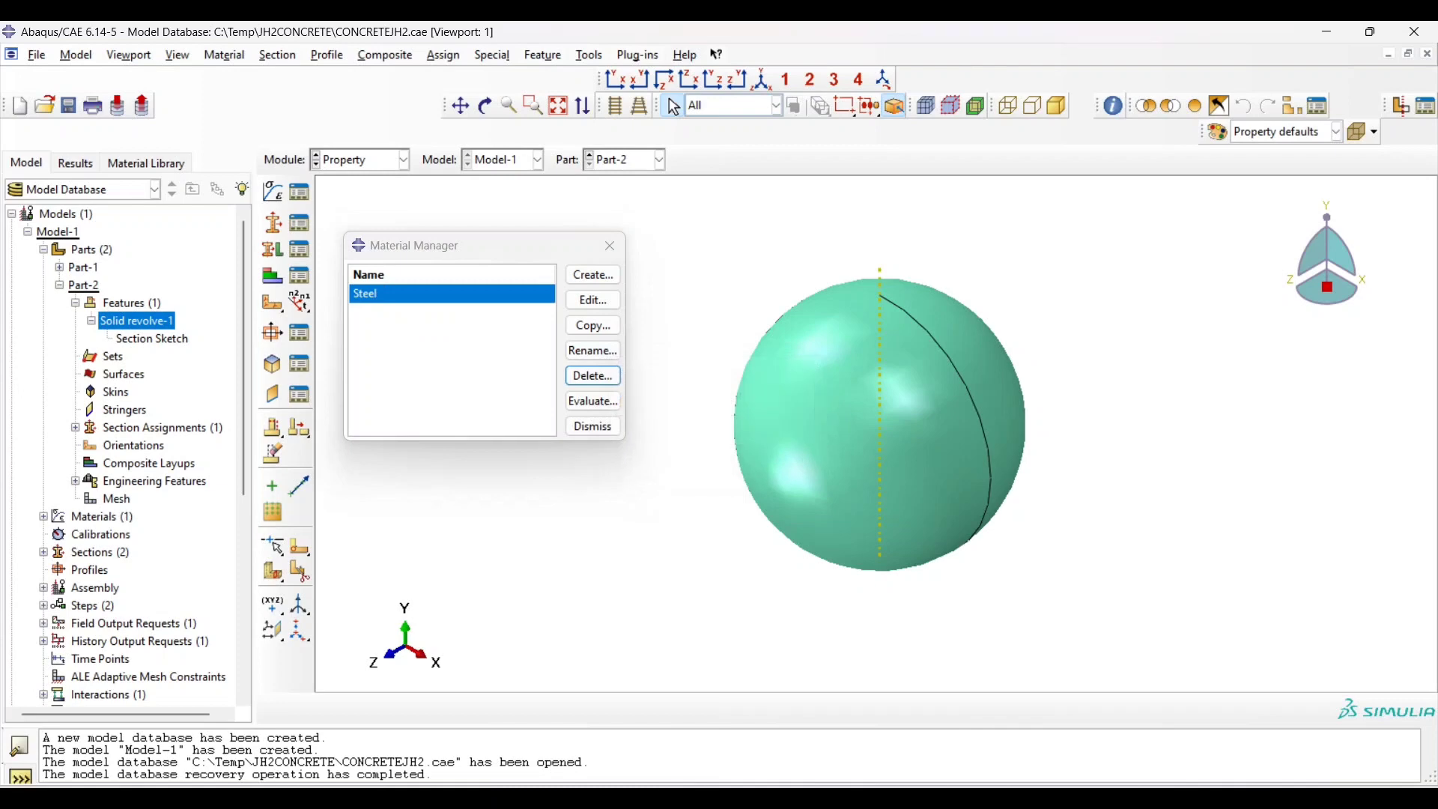
Inspect the density and elastic properties of the Steel material, and close the material settings without changes
left_click_drag(410, 250, 385, 225)
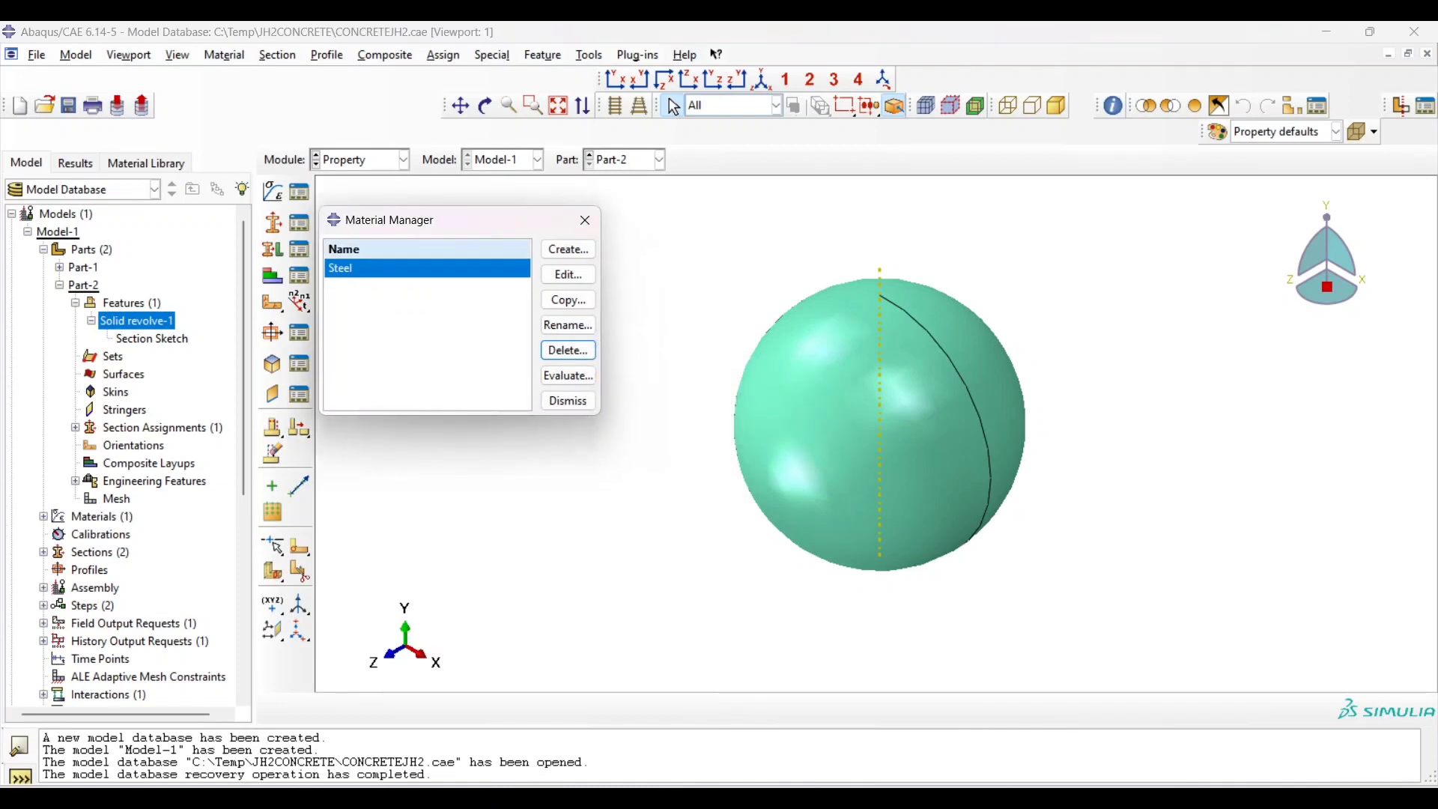
left_click(569, 275)
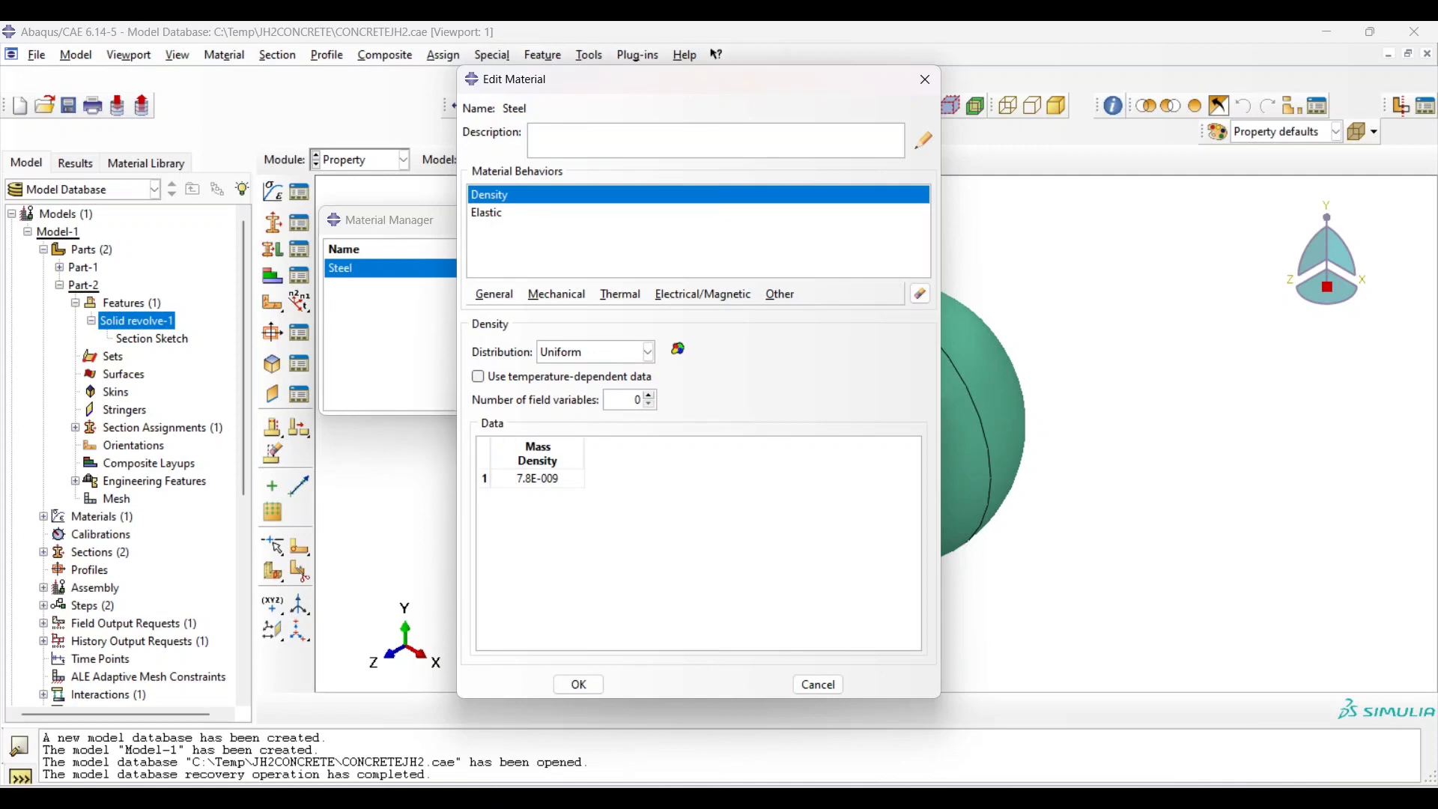
left_click(487, 212)
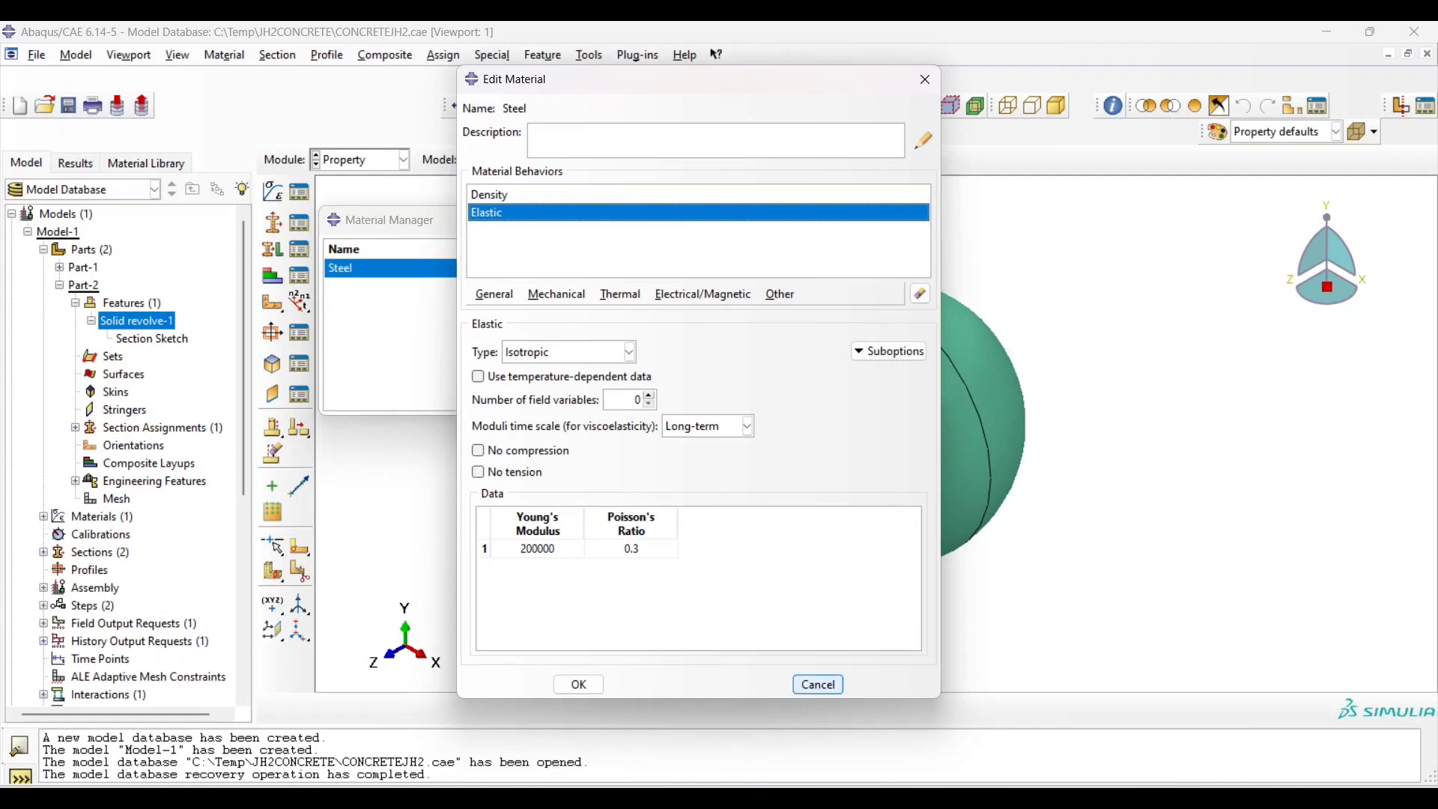
left_click(818, 685)
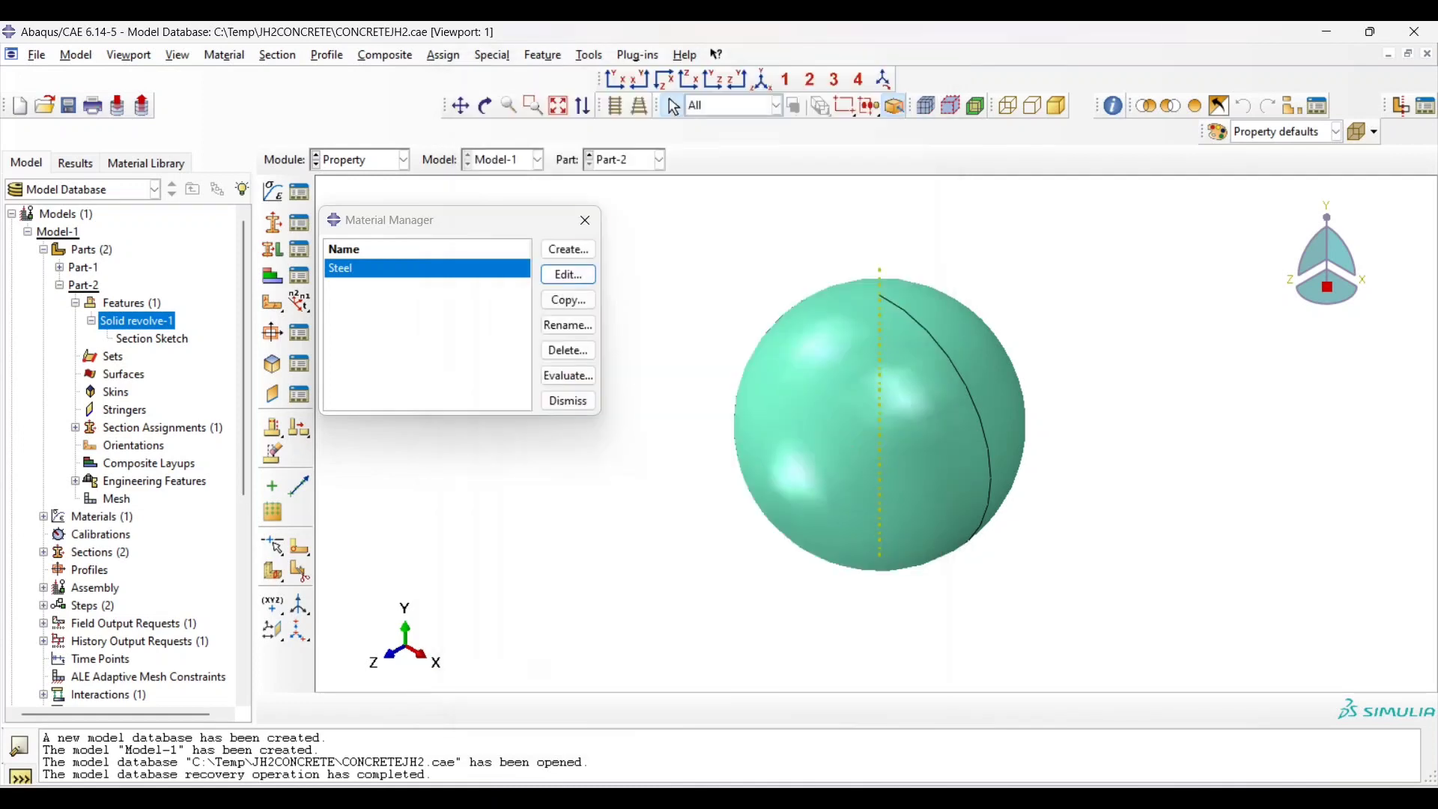
left_click(575, 223)
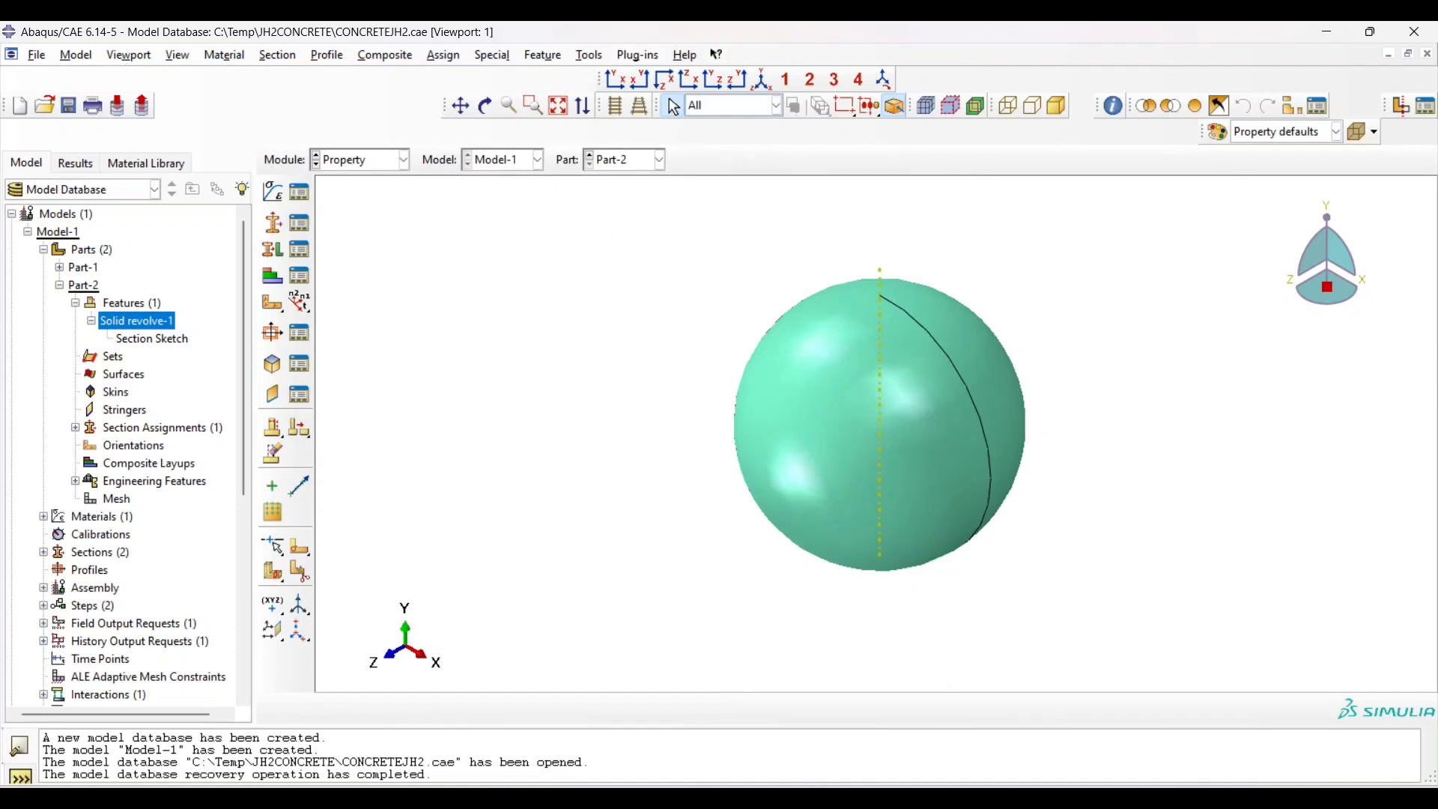
Open the Section Manager and check the material assigned to the BALL section
left_click(300, 222)
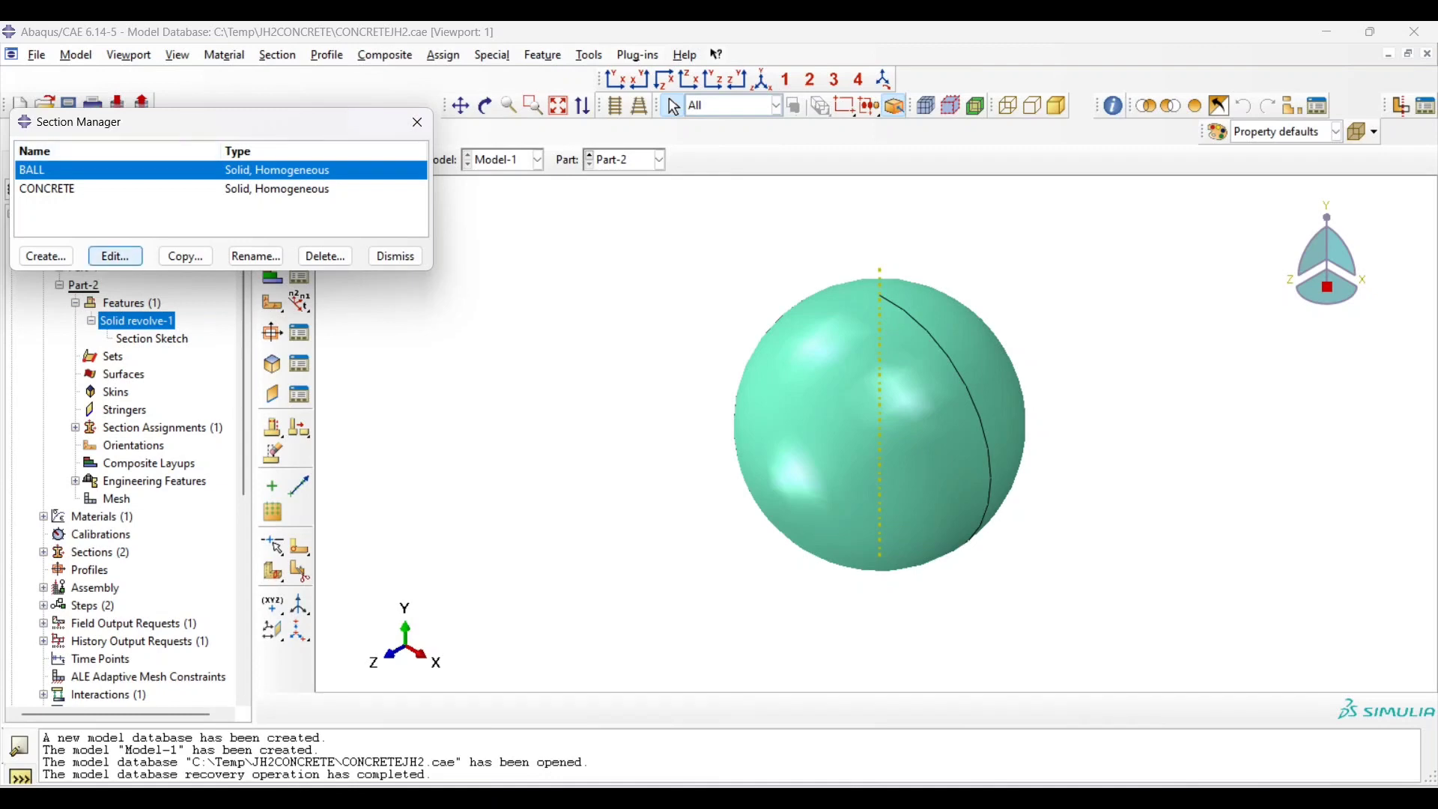
left_click(115, 256)
left_click(183, 256)
left_click(183, 256)
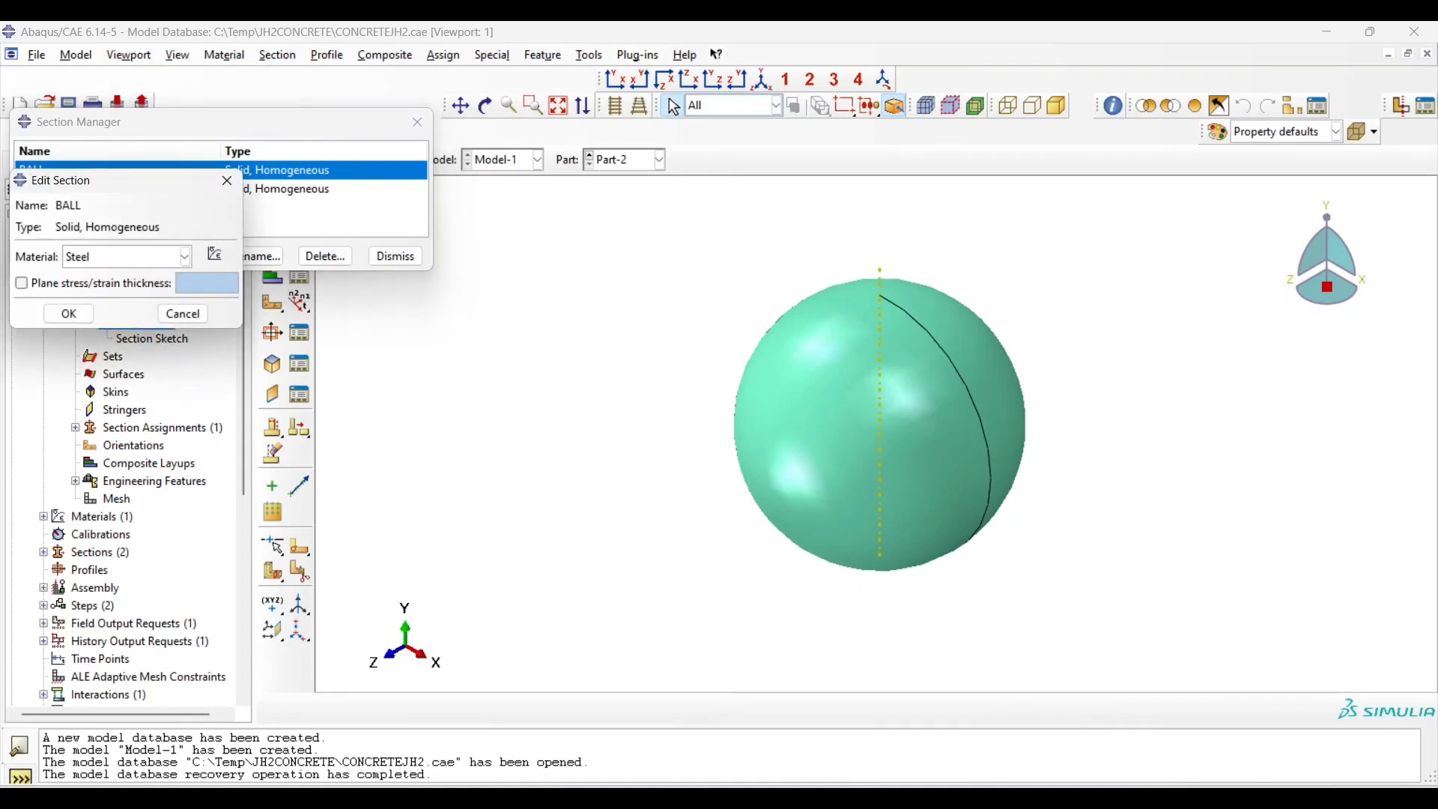
left_click(69, 313)
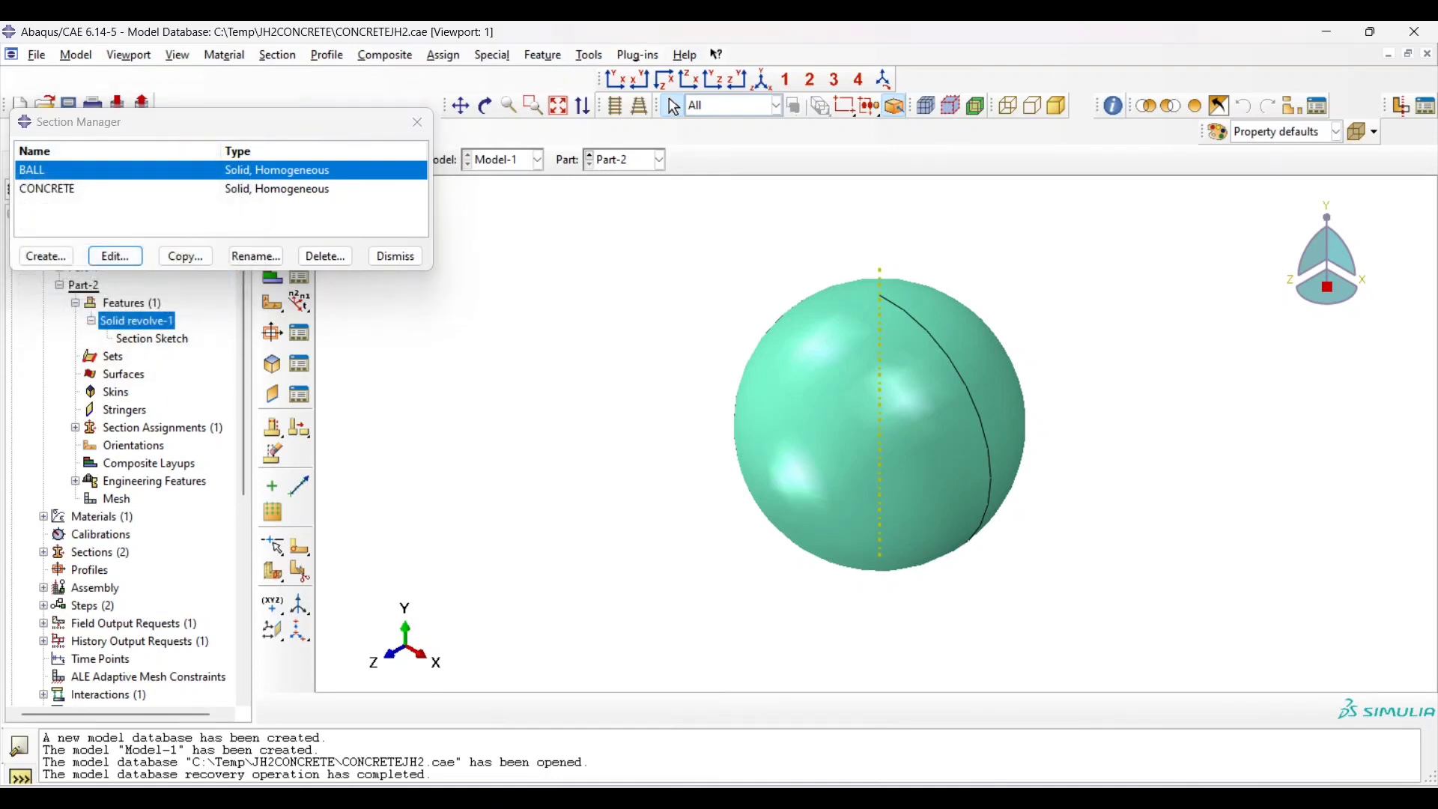
Check the material assigned to the CONCRETE section, cancel the edit, and close the Section Manager
left_click(47, 188)
left_click(116, 257)
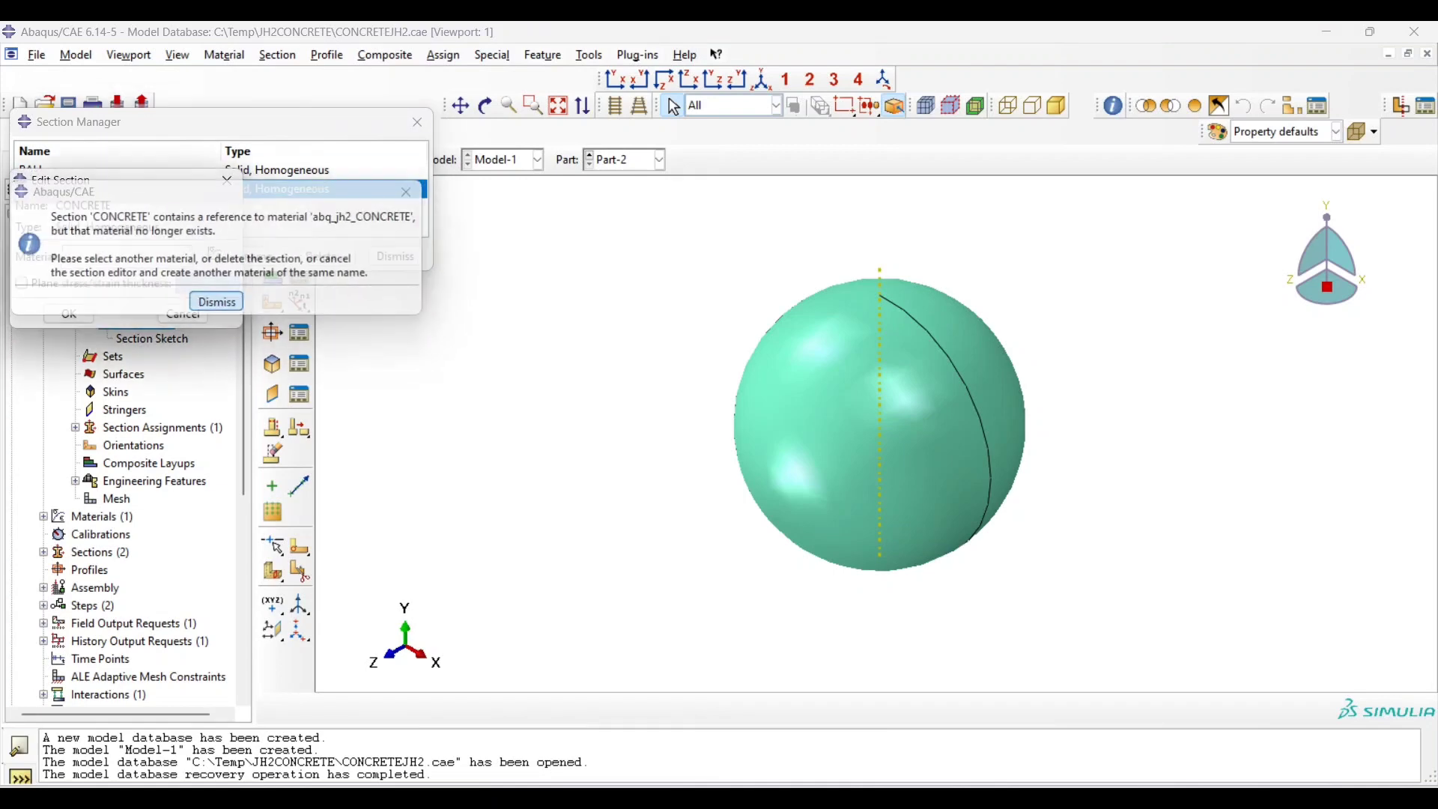
left_click(350, 299)
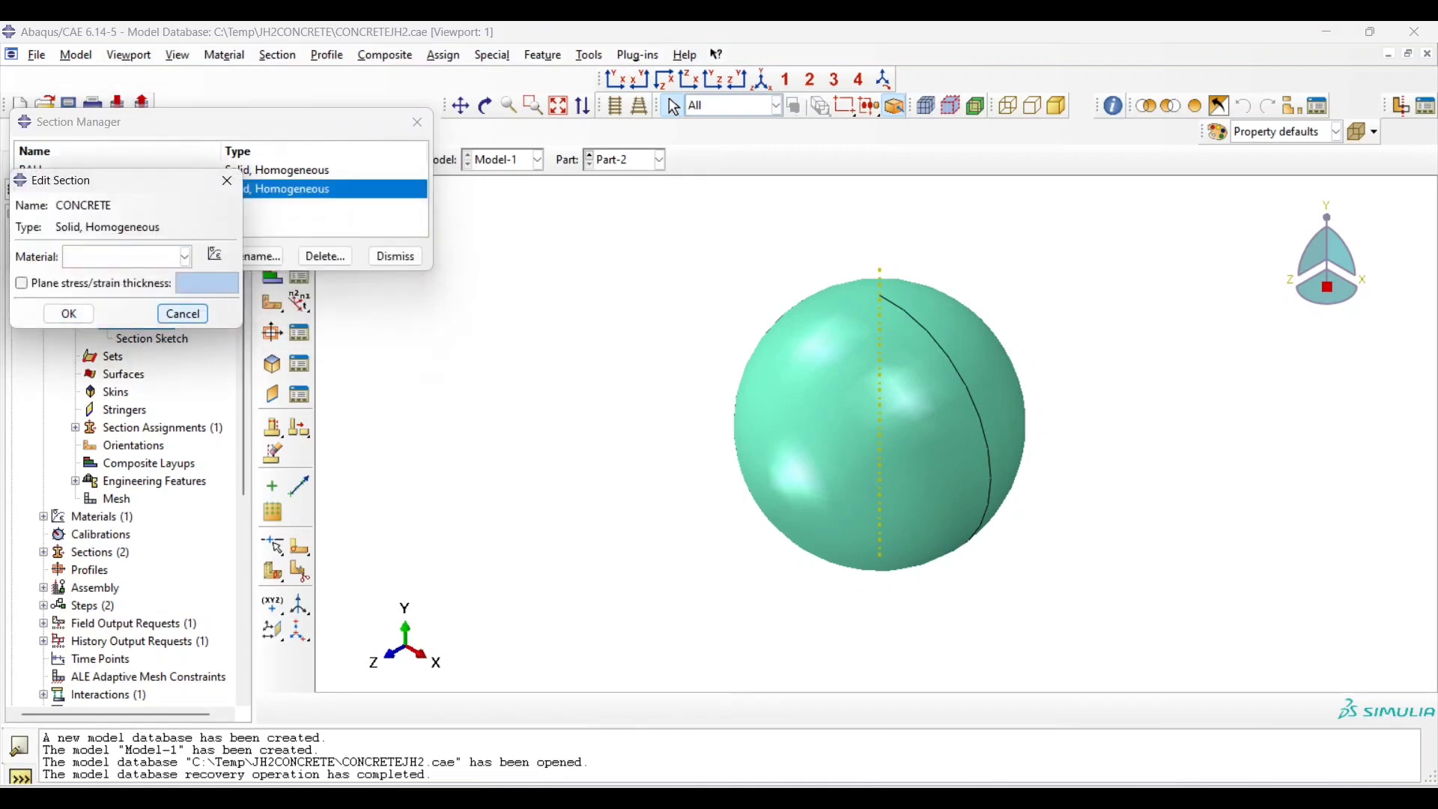
left_click(182, 313)
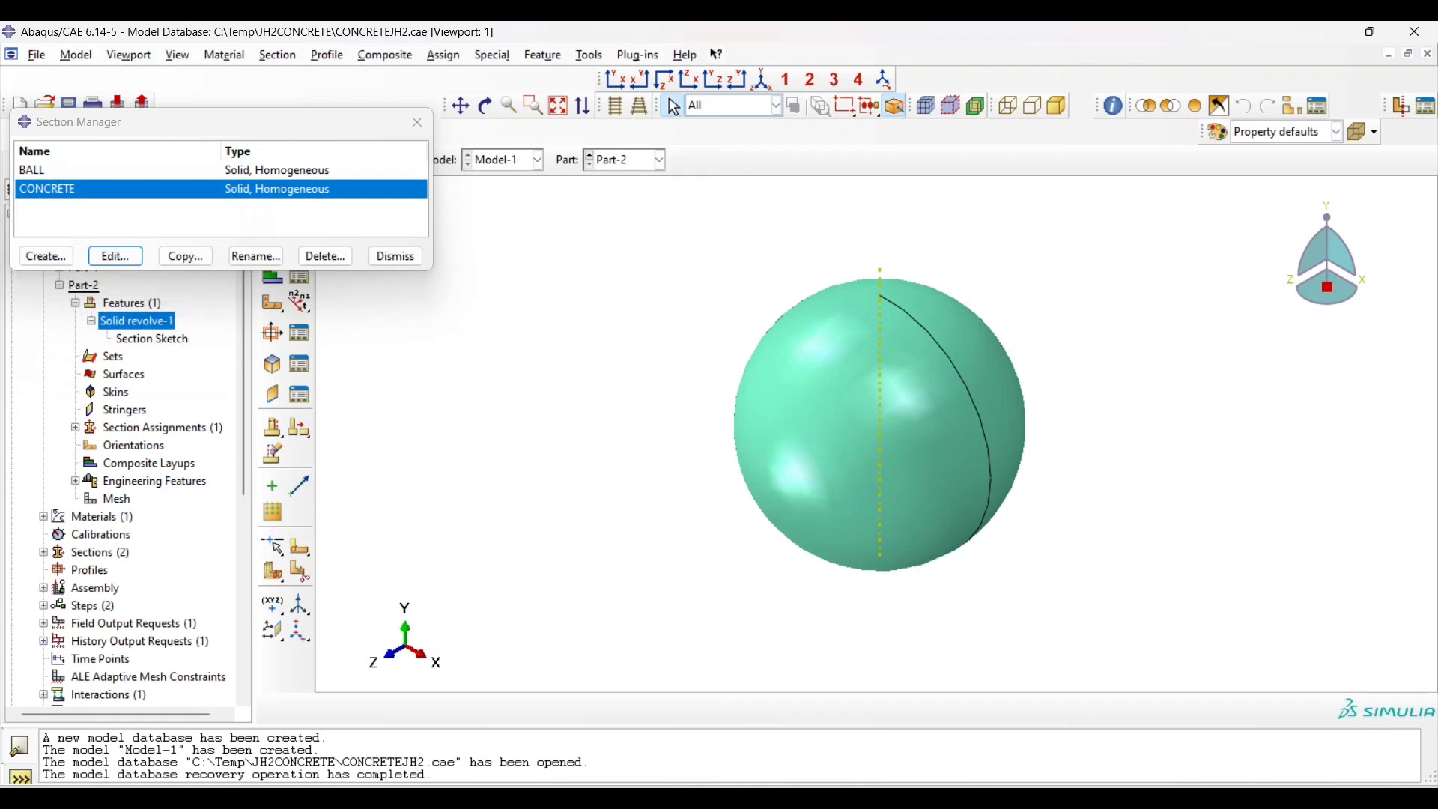
left_click(395, 256)
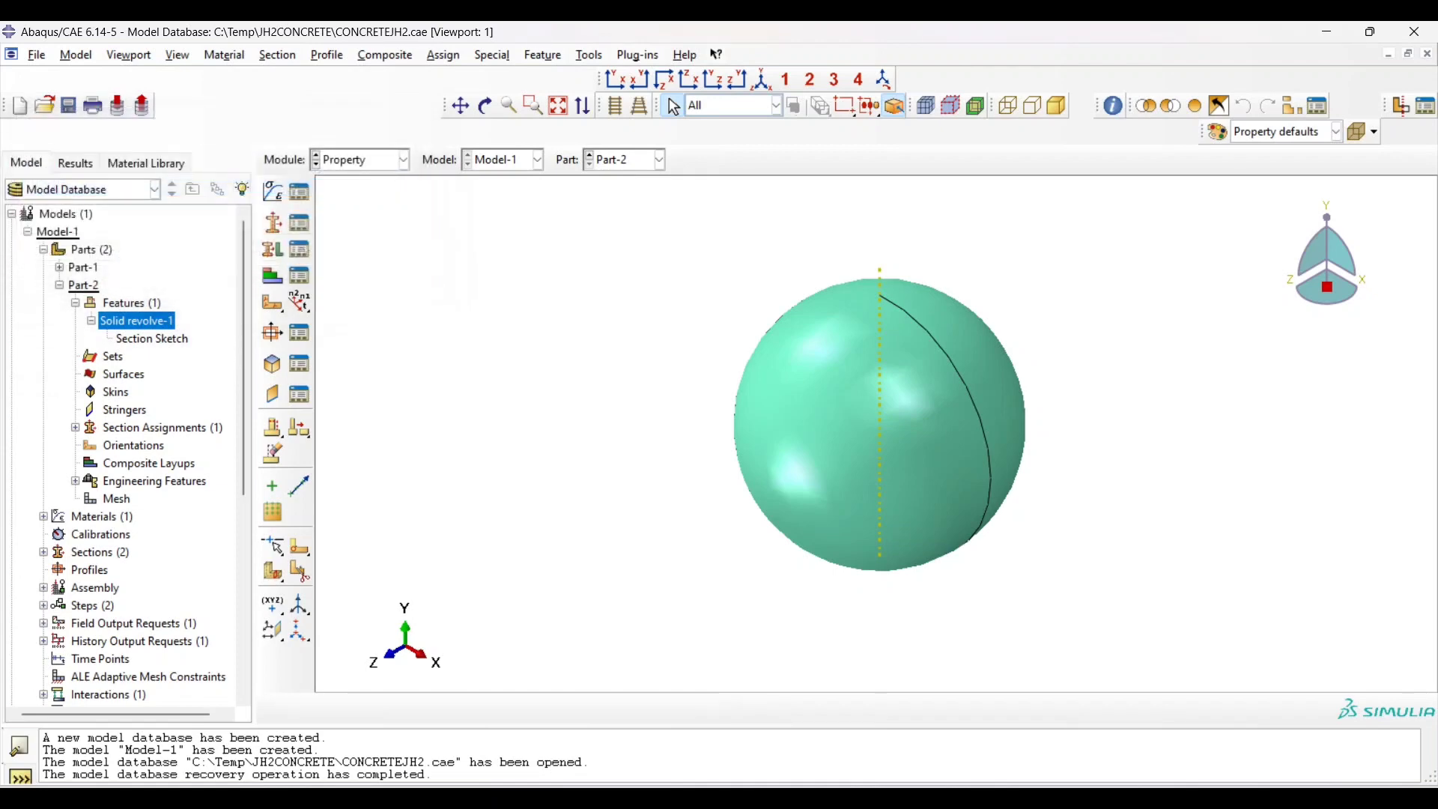
Switch to the Assembly module and rotate the model to inspect the sphere's position relative to the plate's face
left_click(403, 160)
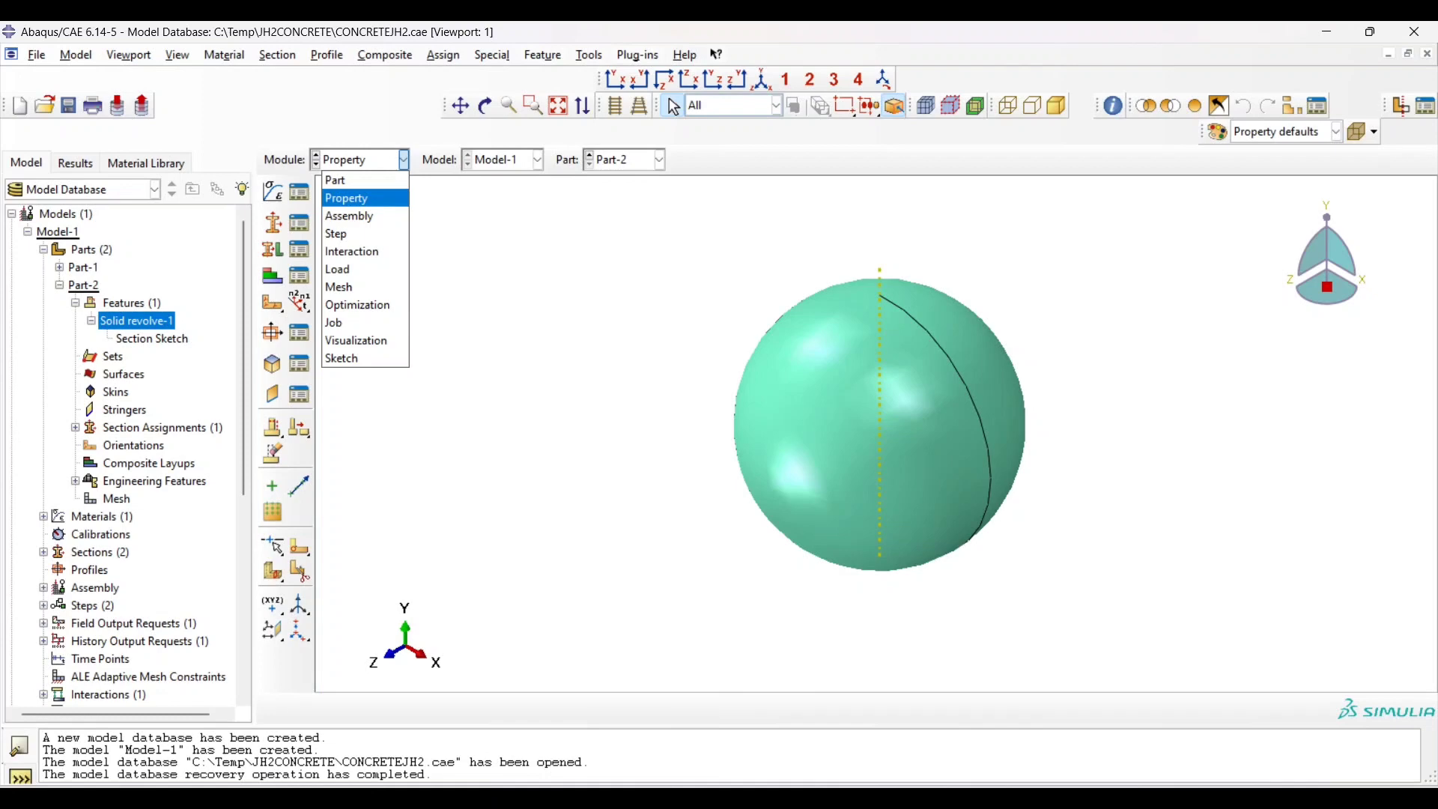
left_click(349, 215)
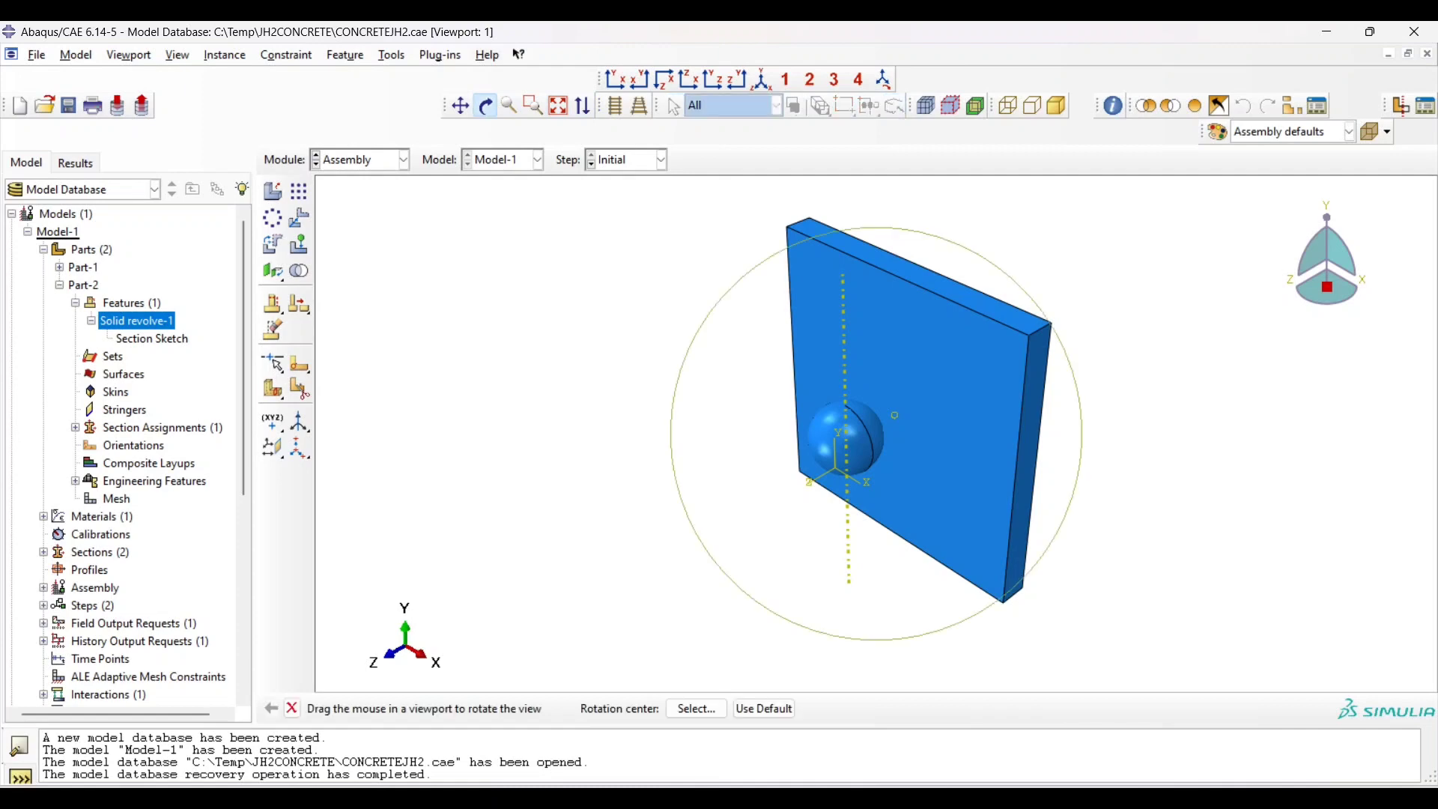
left_click_drag(794, 419, 797, 344)
scroll(958, 408, "down", 2)
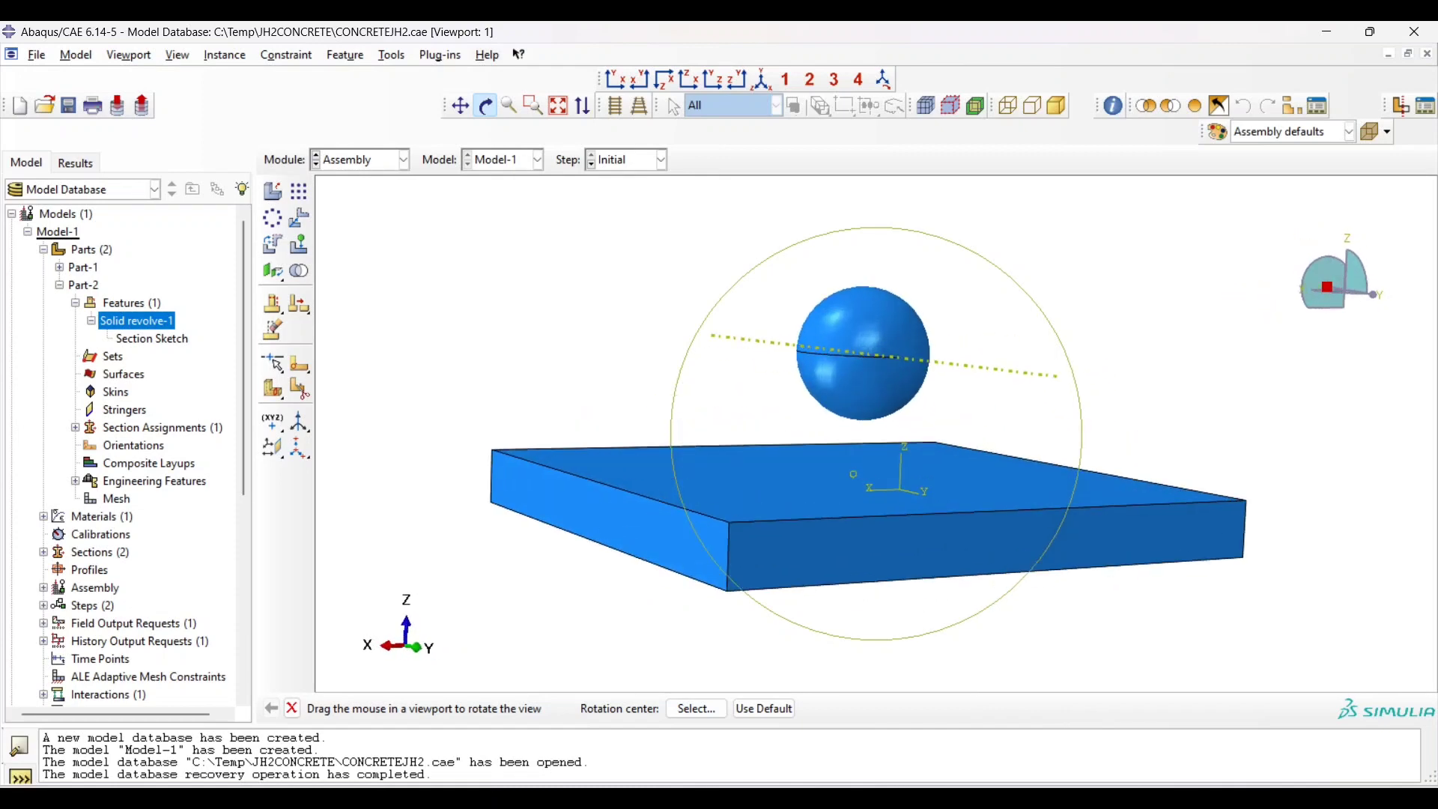
Orbit the assembly to examine the gap between the sphere and the plate from different sides
left_click_drag(989, 417, 955, 405)
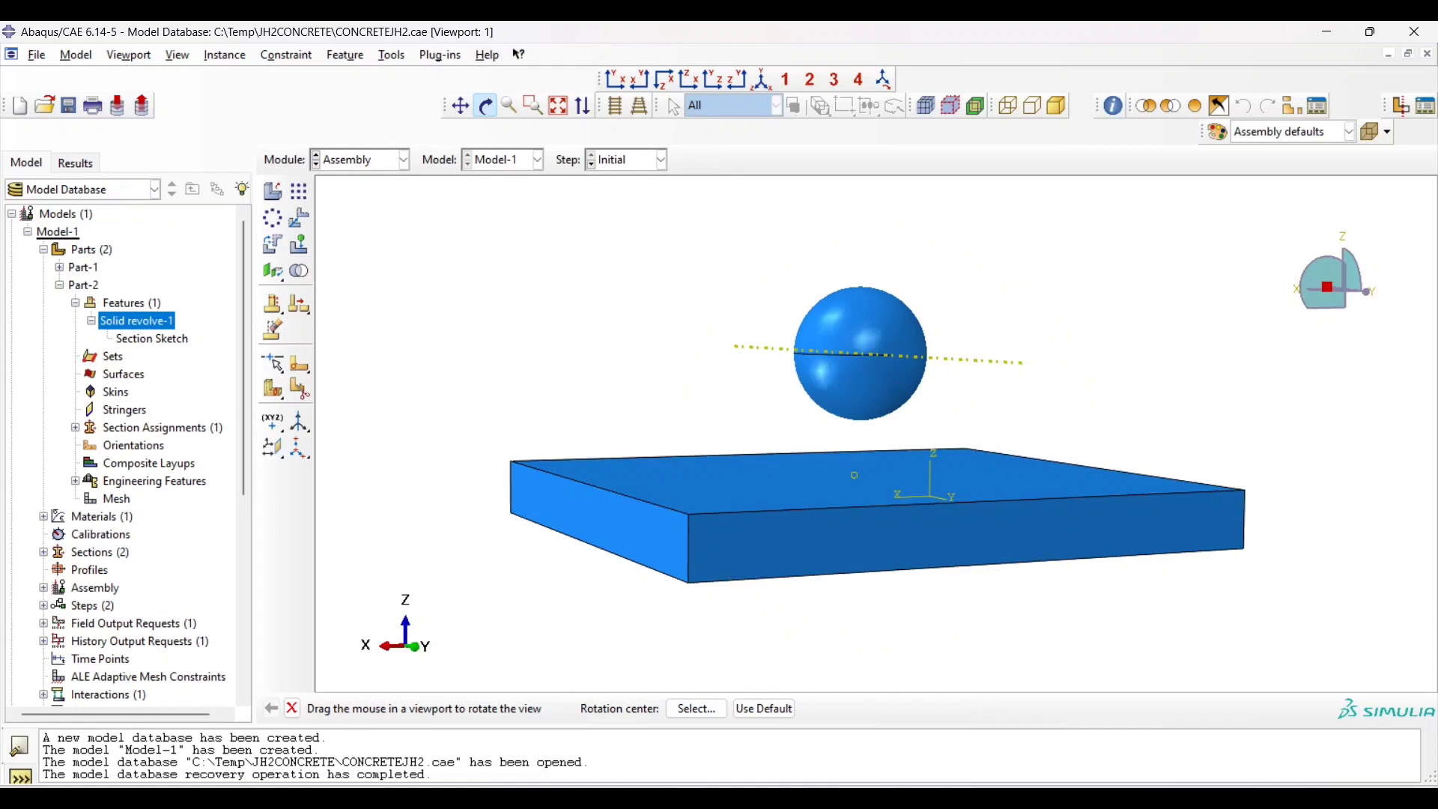
mouse_move(874, 351)
left_mouse_down()
mouse_move(844, 334)
mouse_move(839, 352)
mouse_move(871, 374)
left_mouse_up()
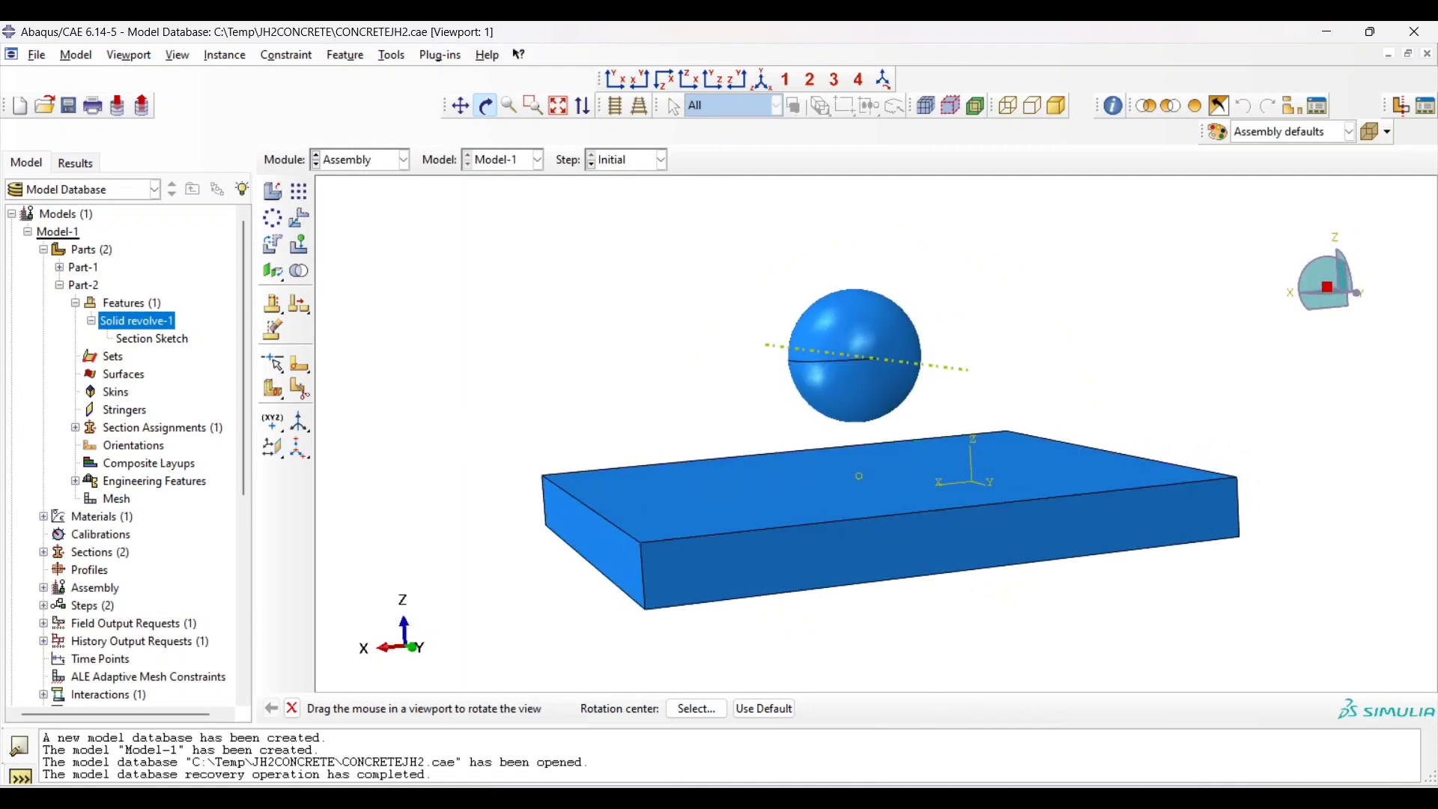
left_click_drag(680, 434, 929, 442)
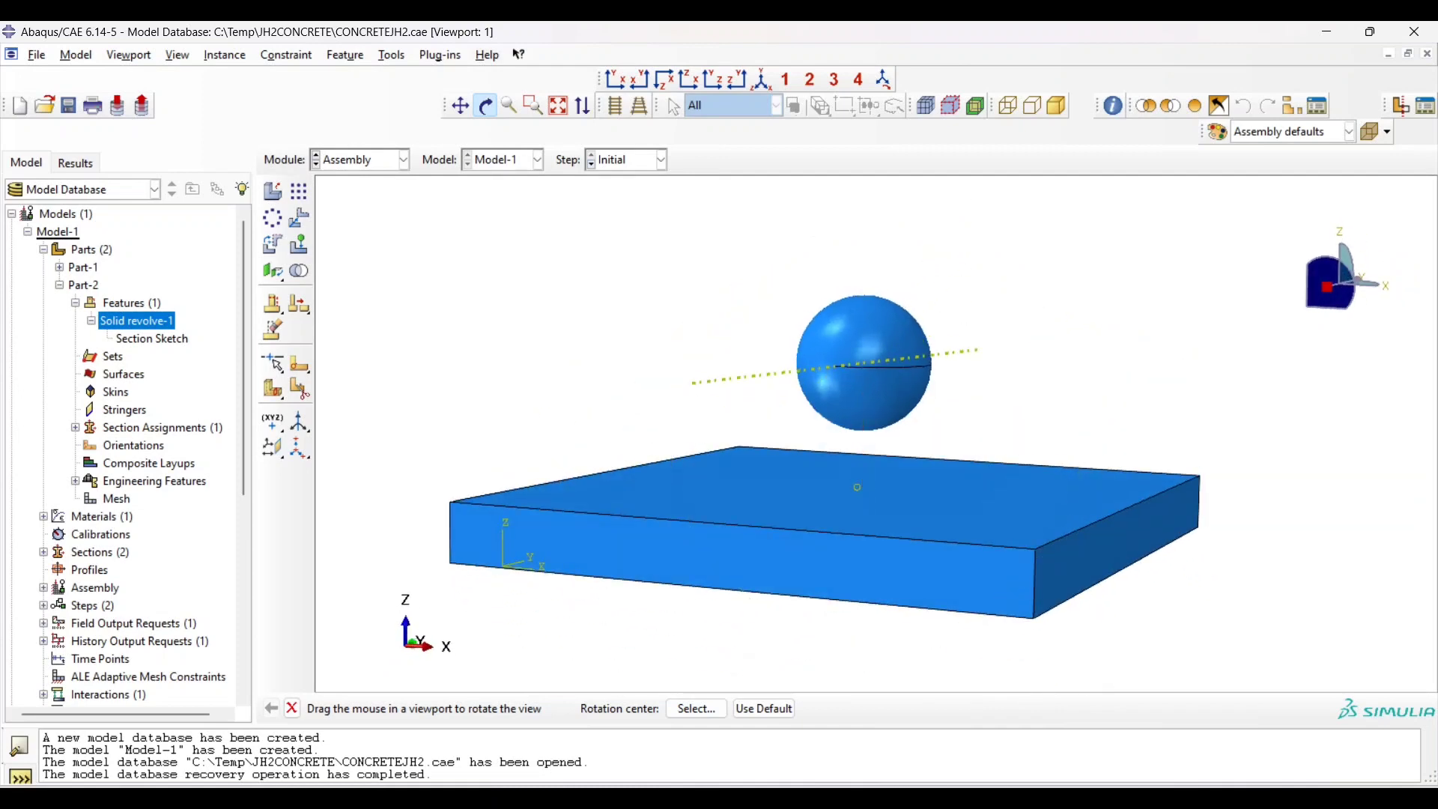
Turn off perspective and check the sphere's alignment with the plate in the XY, XZ and YZ plane views
left_click(616, 79)
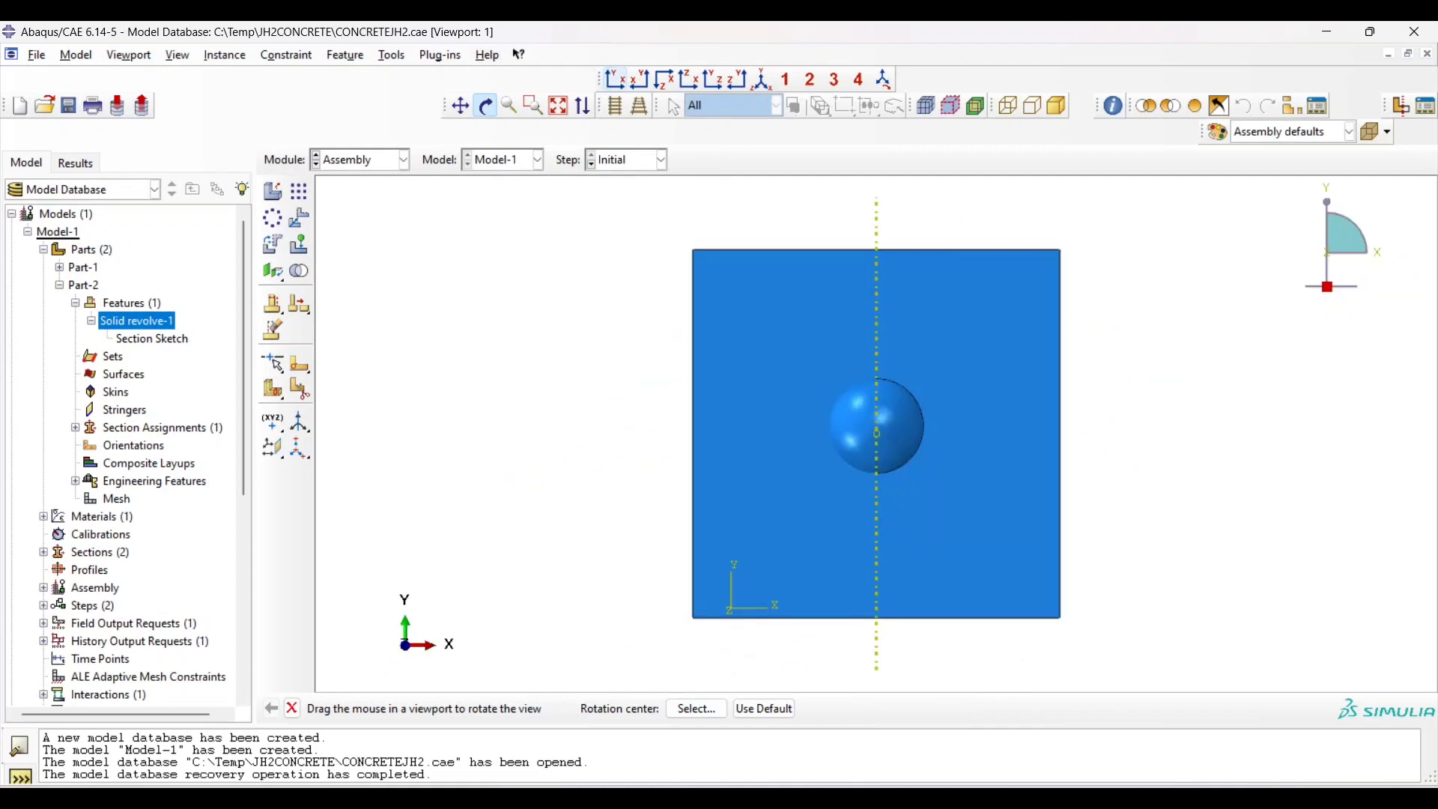
left_click(663, 78)
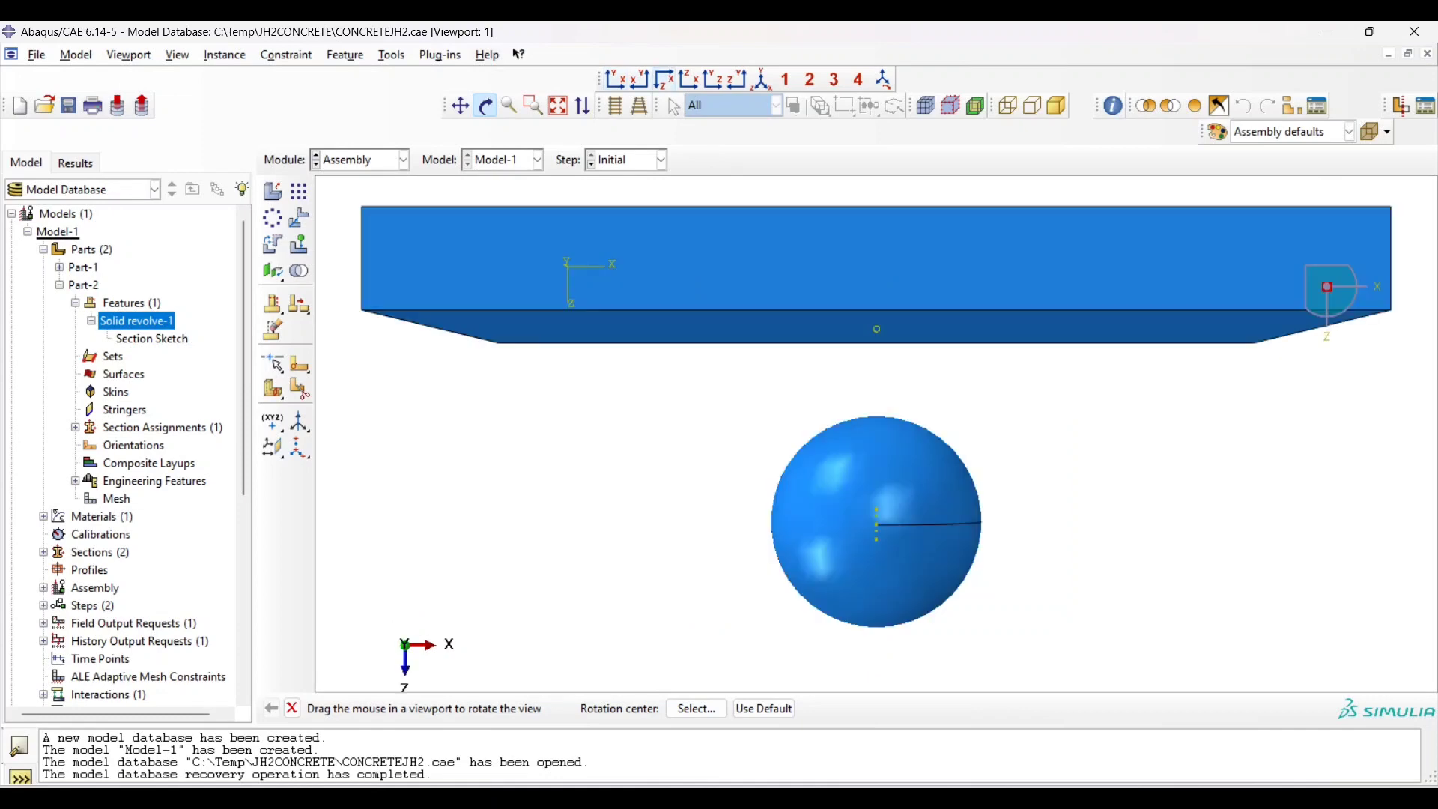
left_click(615, 105)
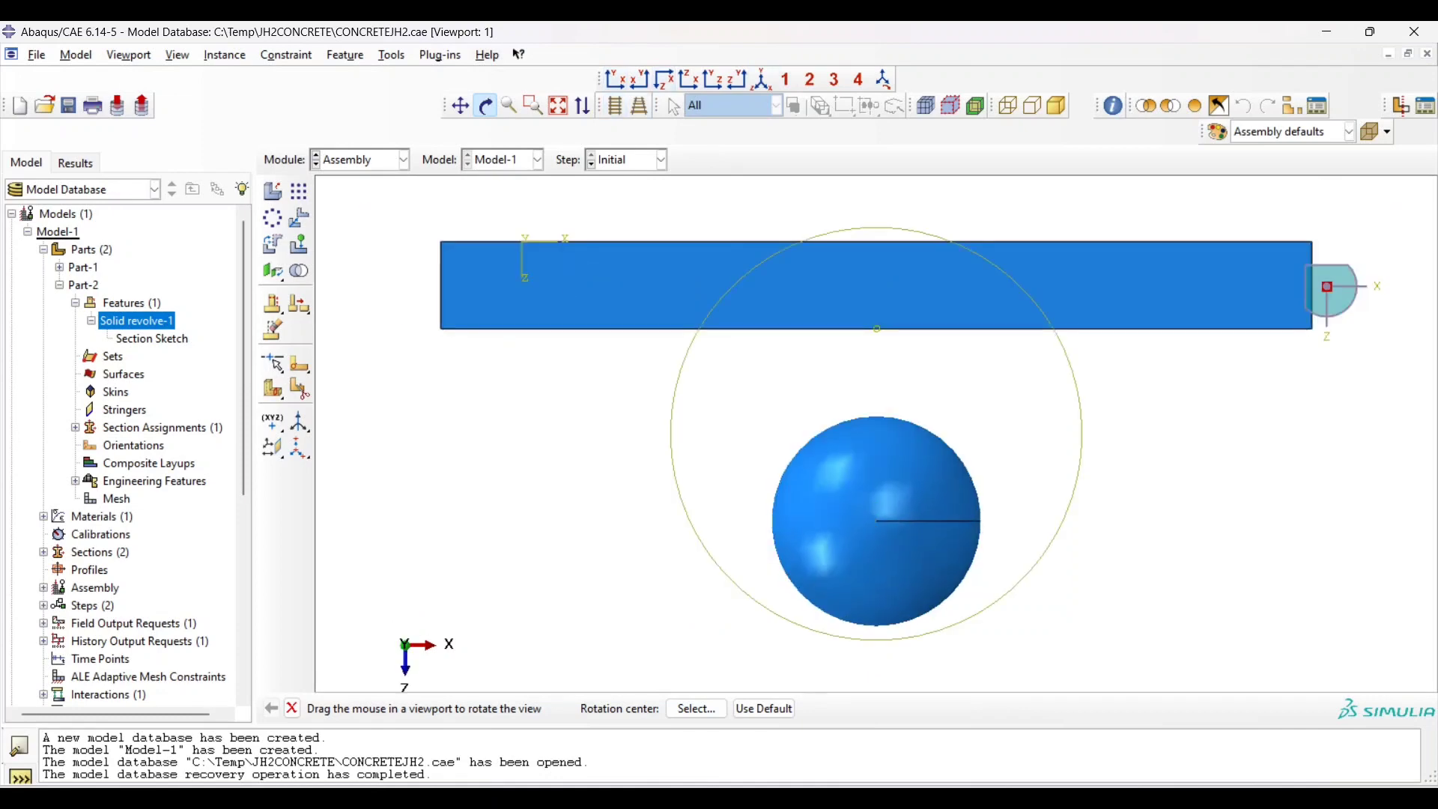
left_click(713, 78)
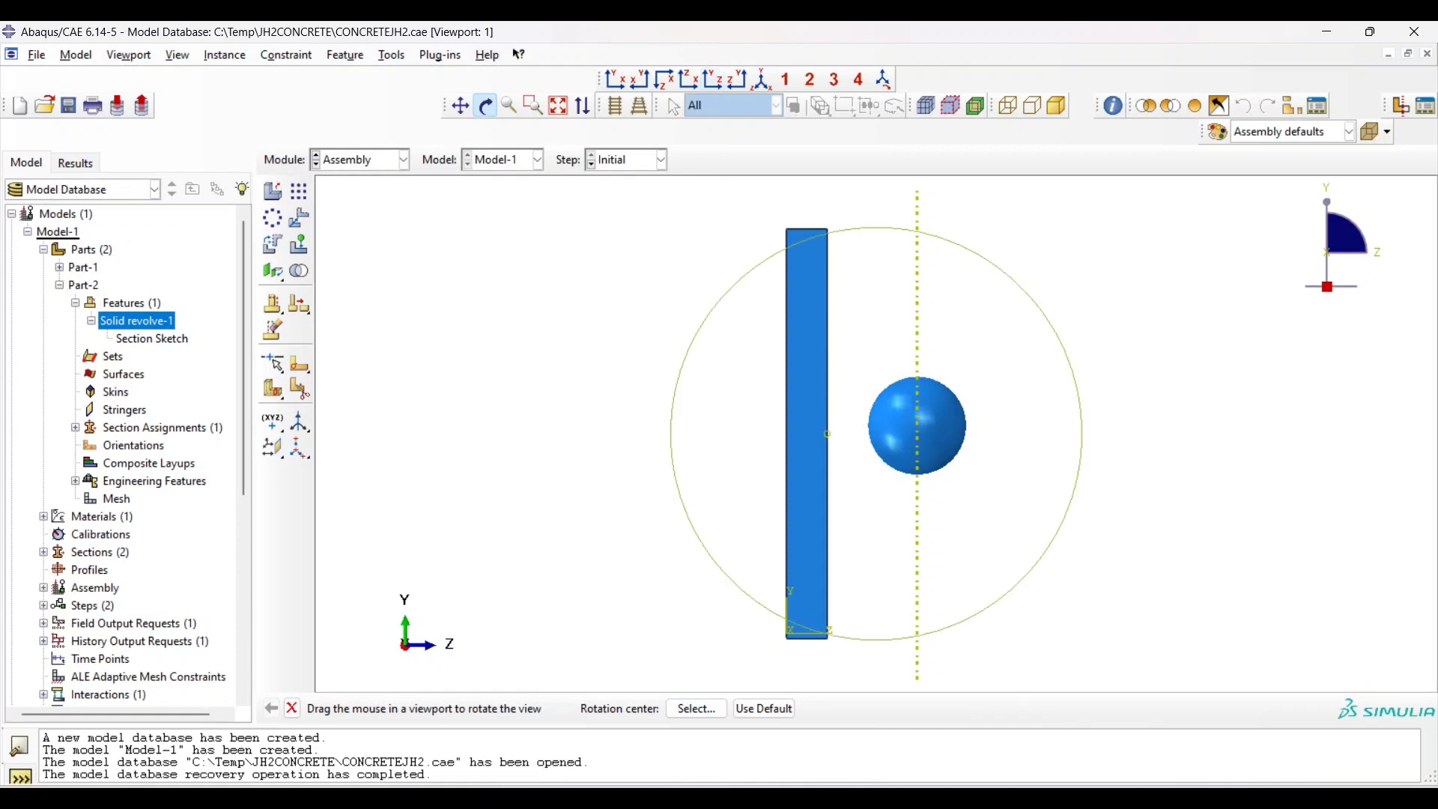
Rotate the assembly from the YZ view until the sphere sits above the plate in a slightly tilted side view
left_click_drag(1008, 514, 1035, 353)
left_click_drag(723, 297, 672, 428)
left_click_drag(795, 395, 848, 447)
mouse_move(691, 384)
left_mouse_down()
mouse_move(693, 443)
mouse_move(710, 458)
mouse_move(674, 432)
mouse_move(700, 419)
left_mouse_up()
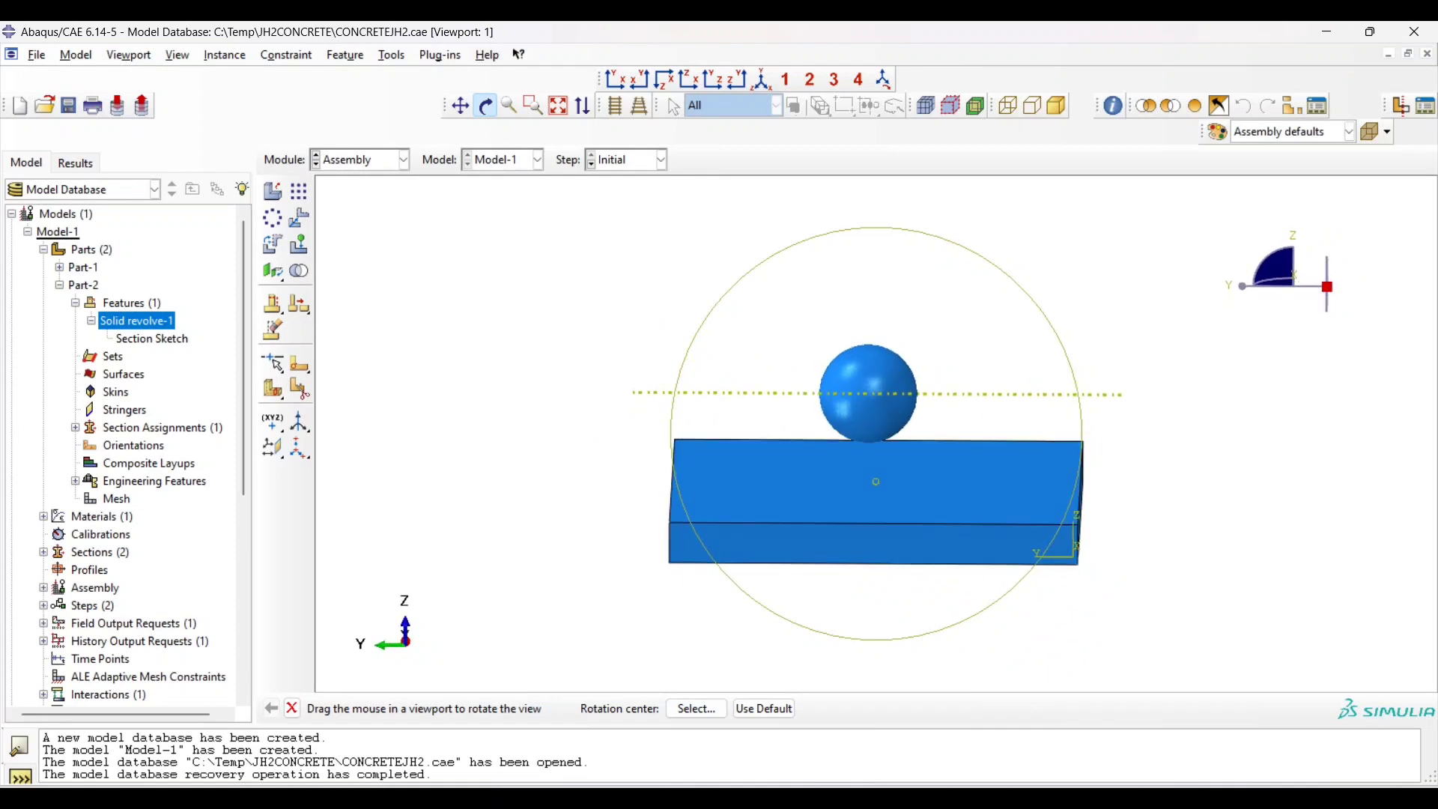
left_click_drag(878, 492, 903, 455)
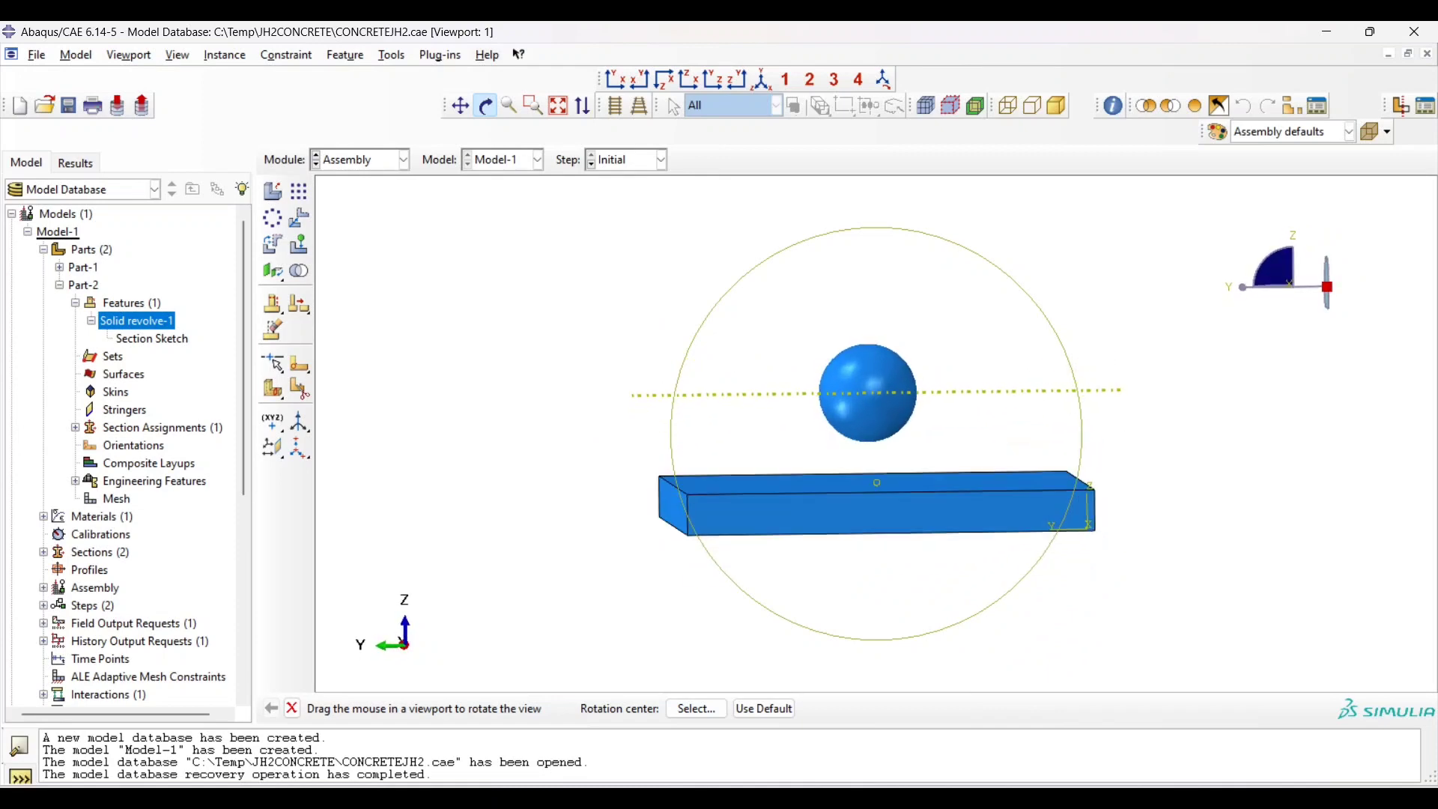
Switch to the Step module, inspect the time period and incrementation of Step-1, and close the Step Manager without changes
left_click(404, 160)
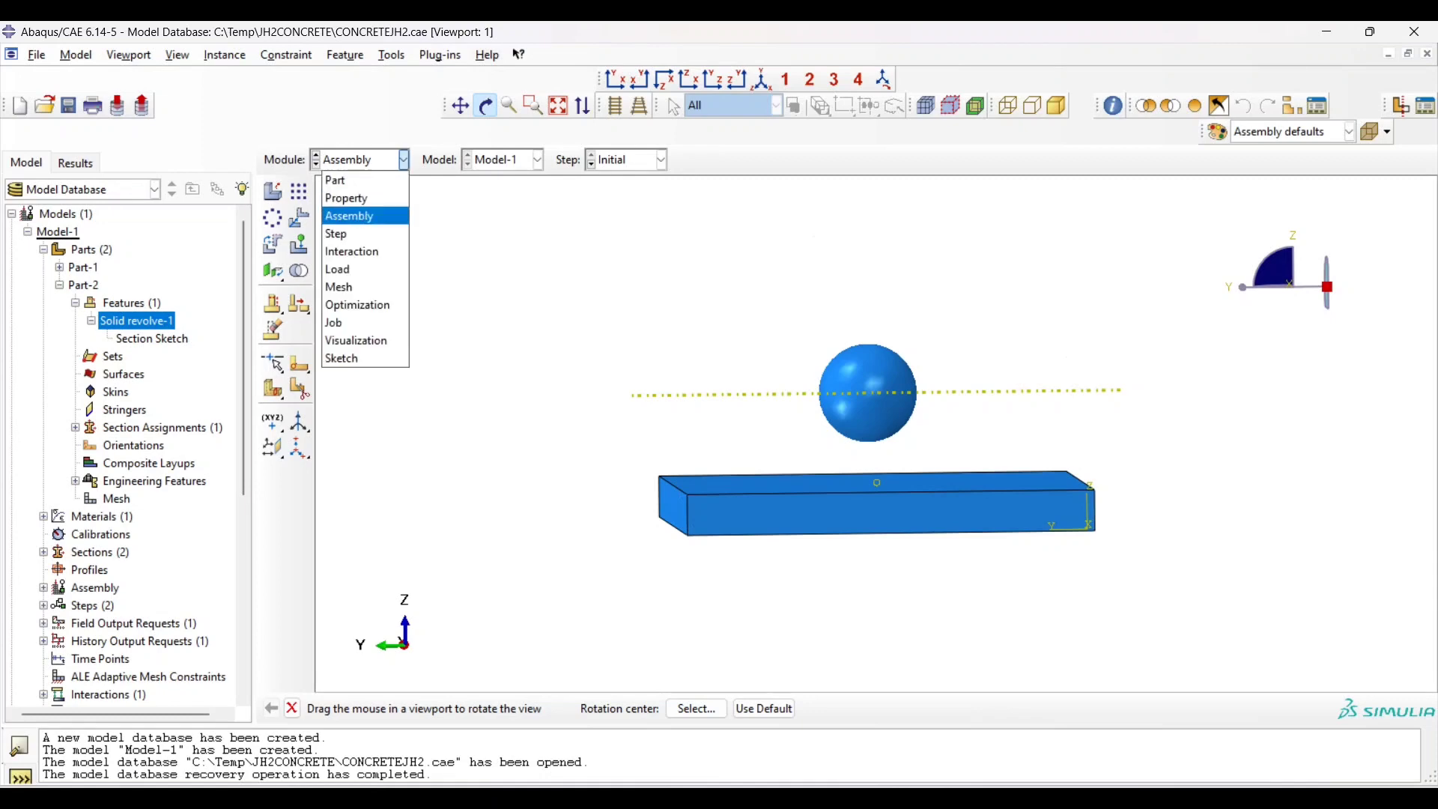
left_click(336, 234)
left_click(299, 192)
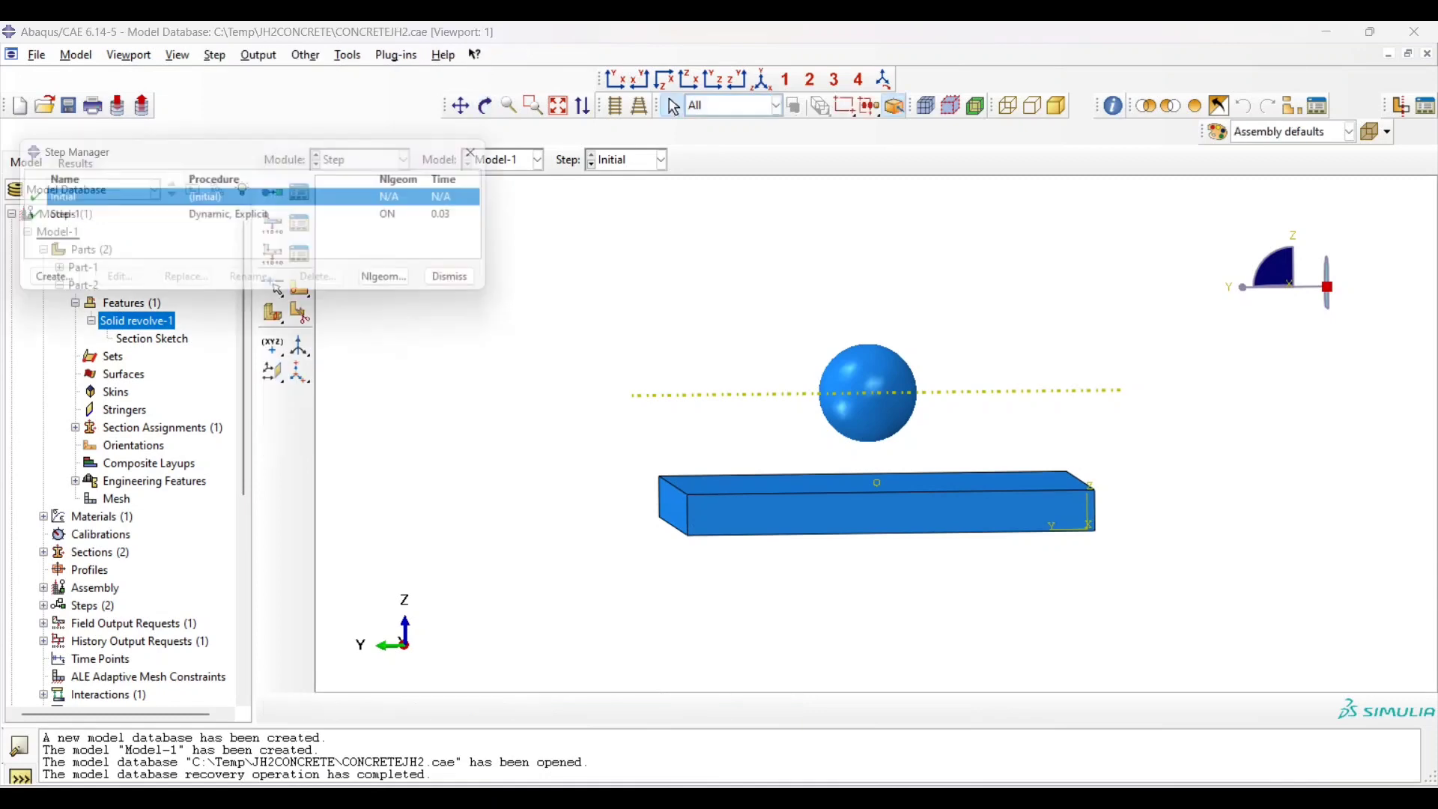
left_click(85, 217)
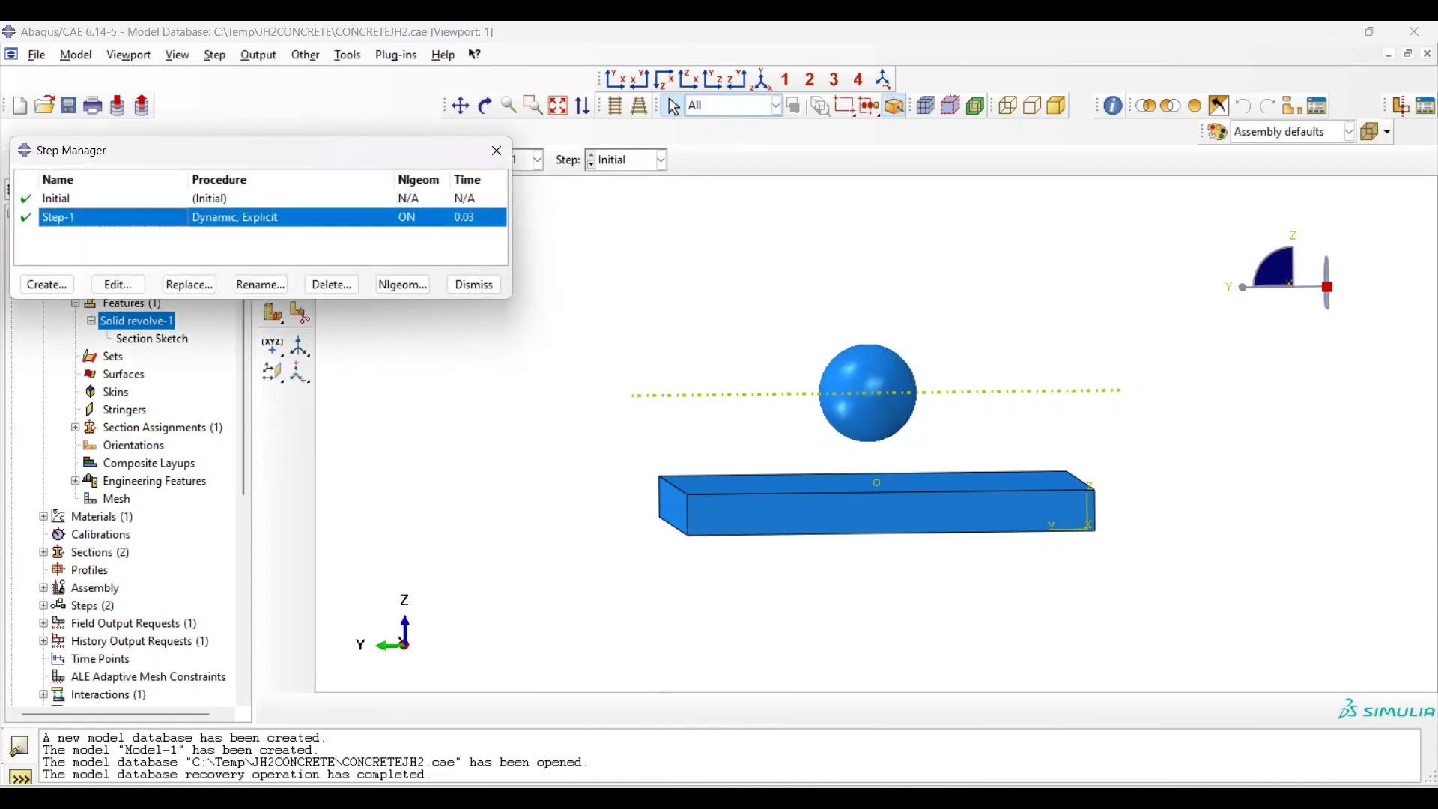
left_click(118, 285)
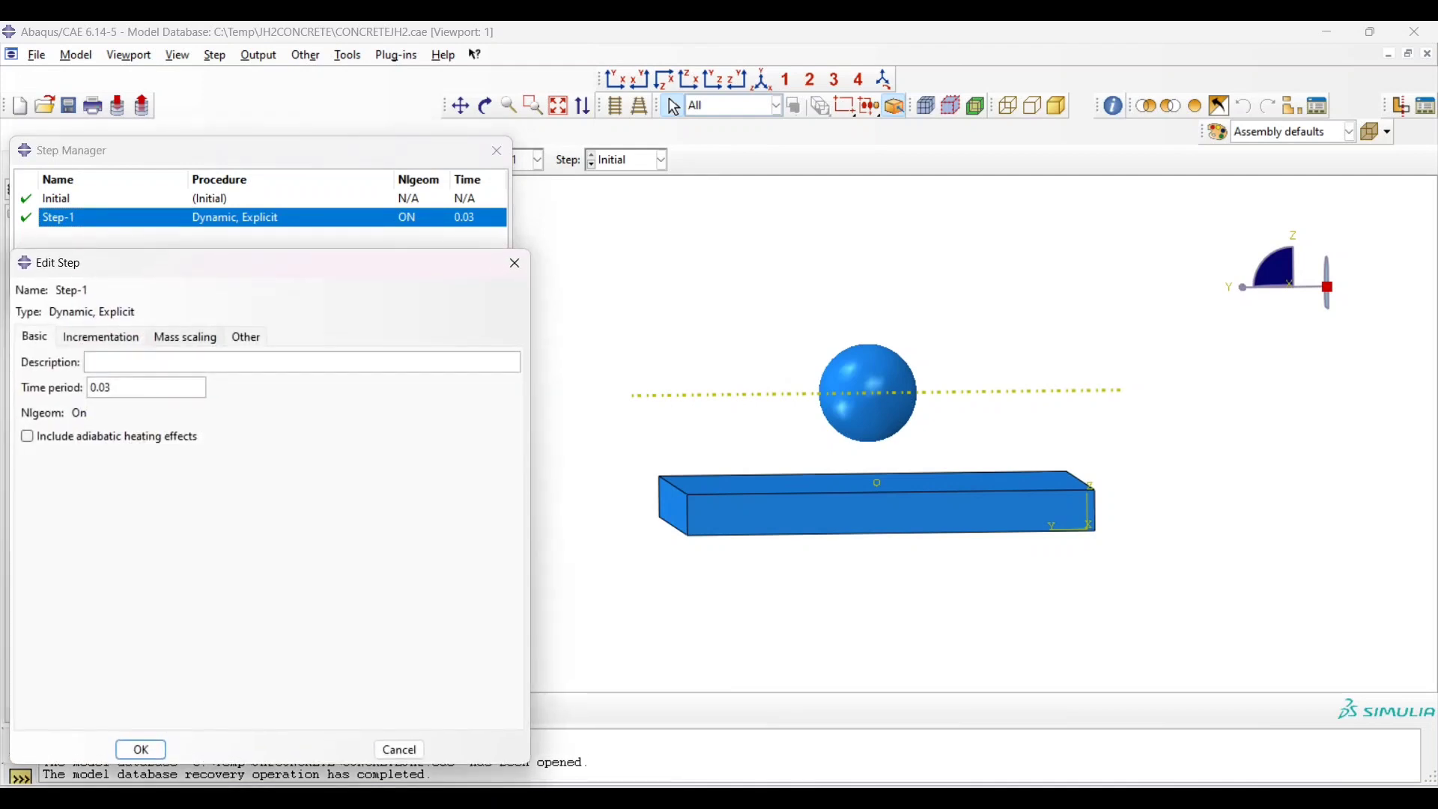
left_click_drag(416, 227, 429, 226)
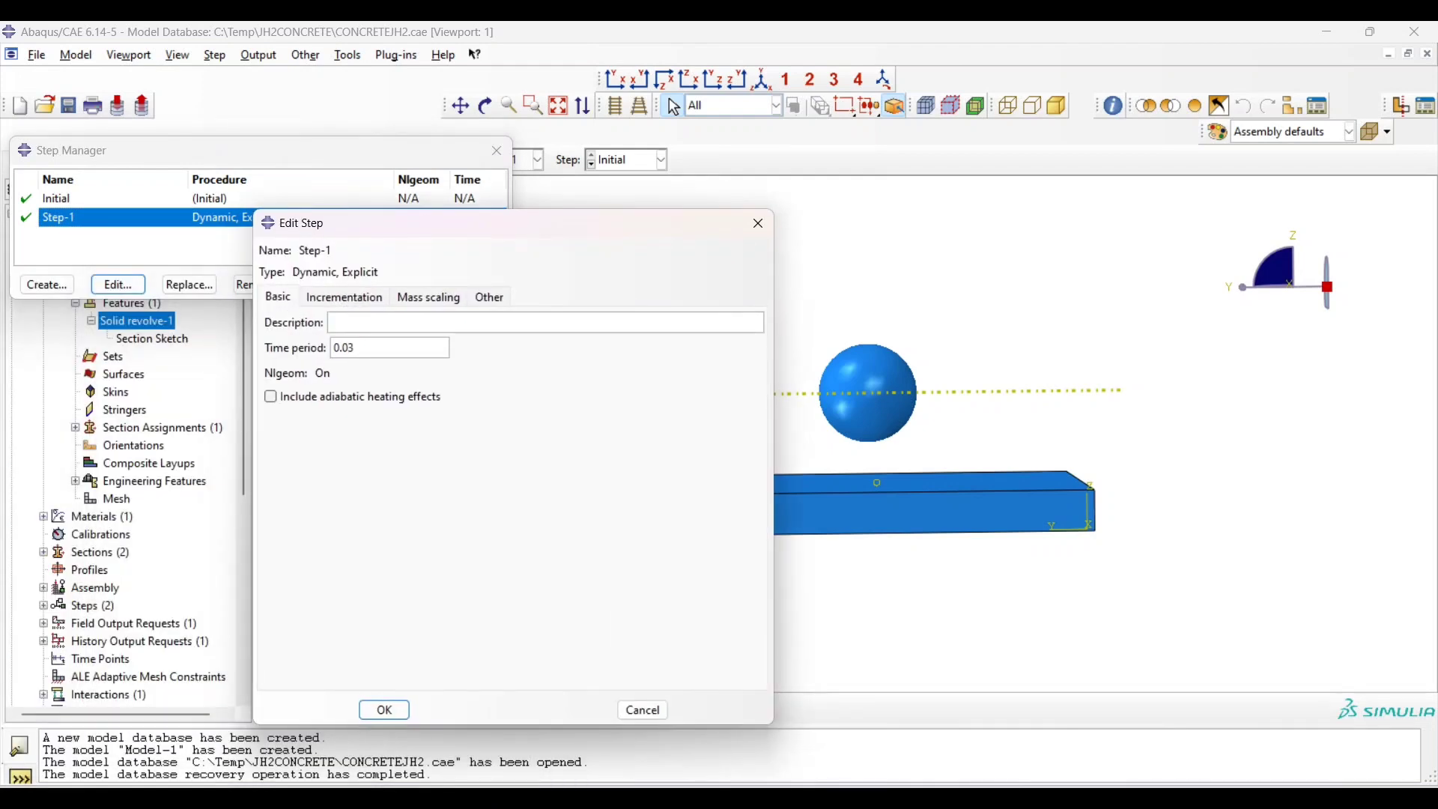
left_click(343, 297)
left_click(277, 296)
left_click(354, 347)
left_click(641, 709)
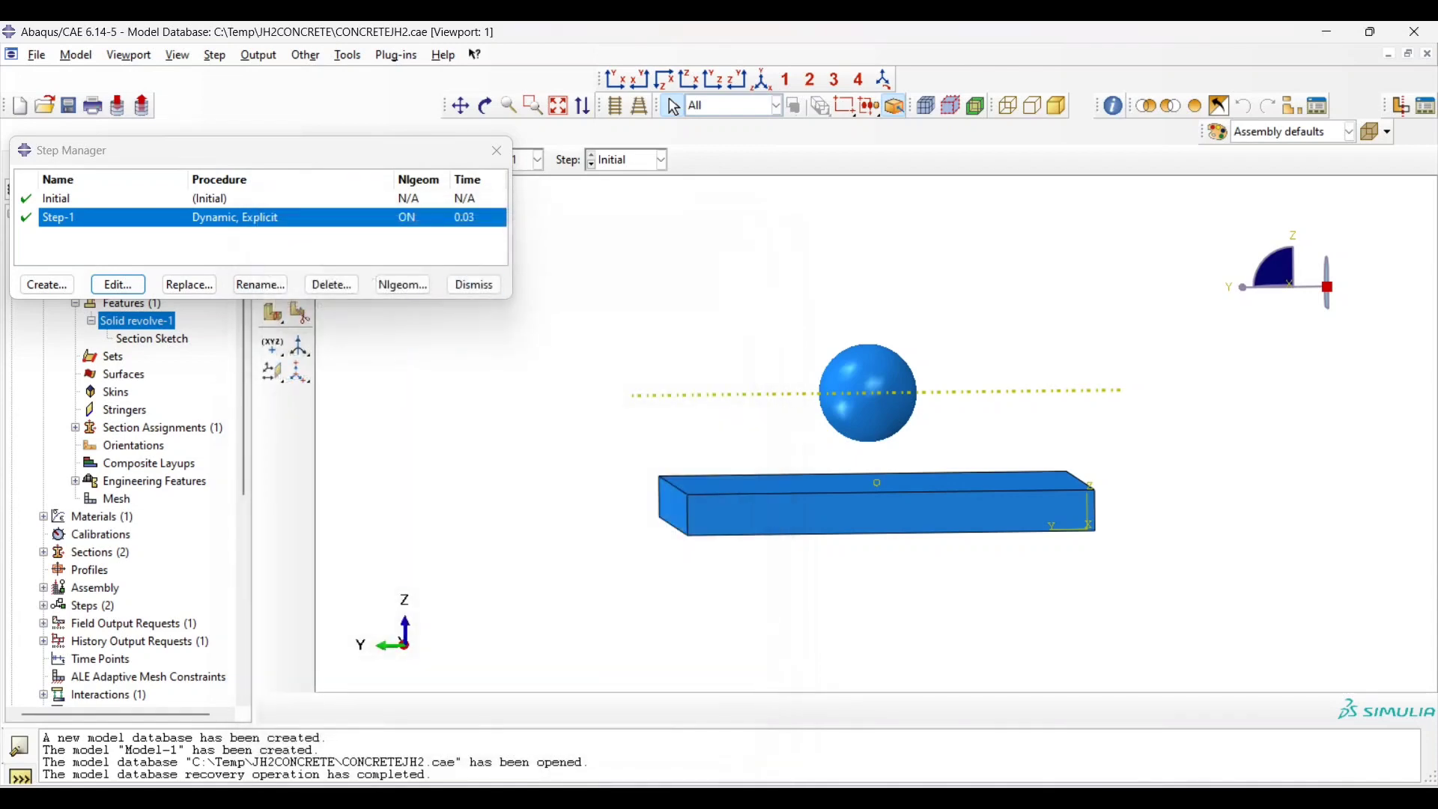
left_click(474, 285)
Open the F-Output-1 field output request for editing and review its frequency settings and output variable categories
left_click(403, 159)
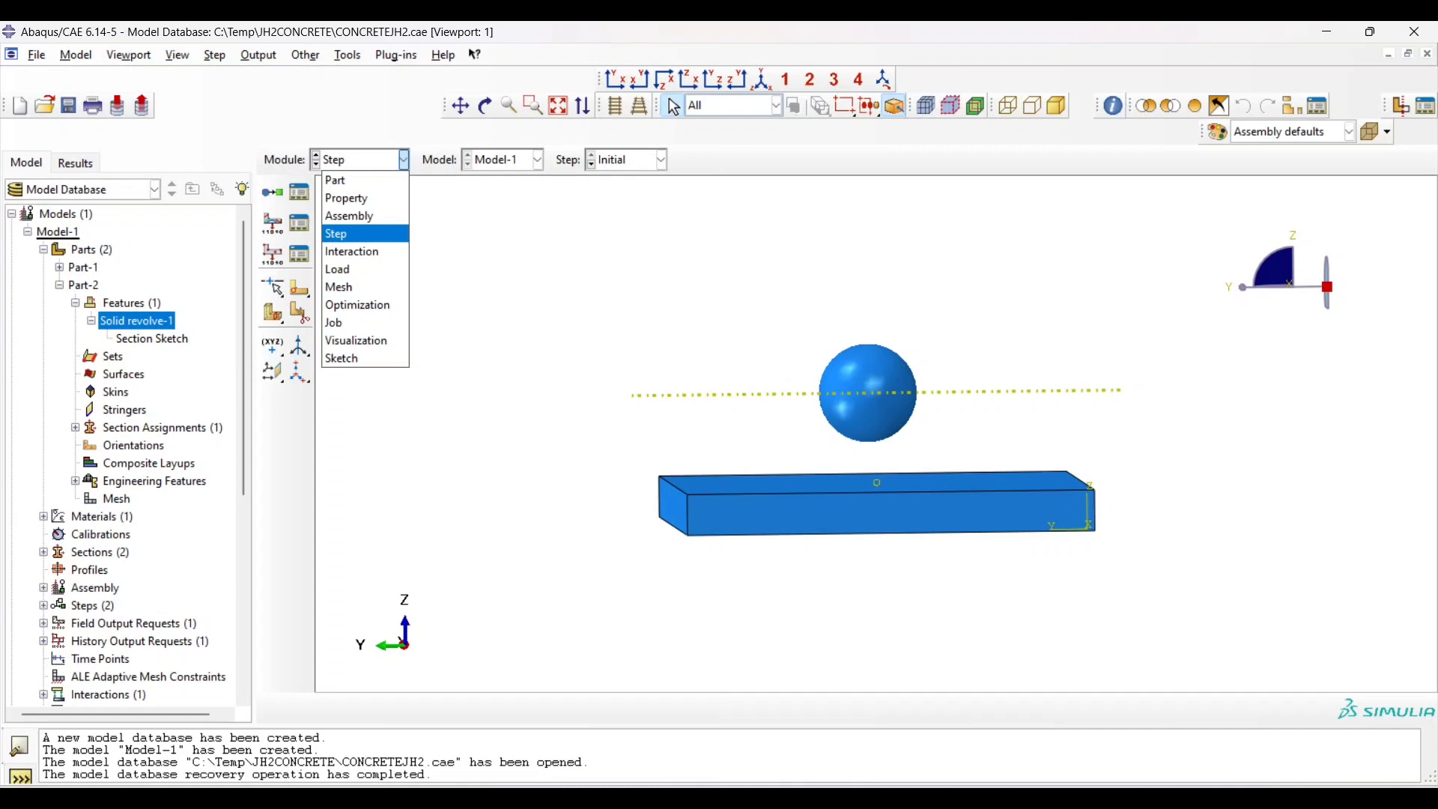
left_click(364, 233)
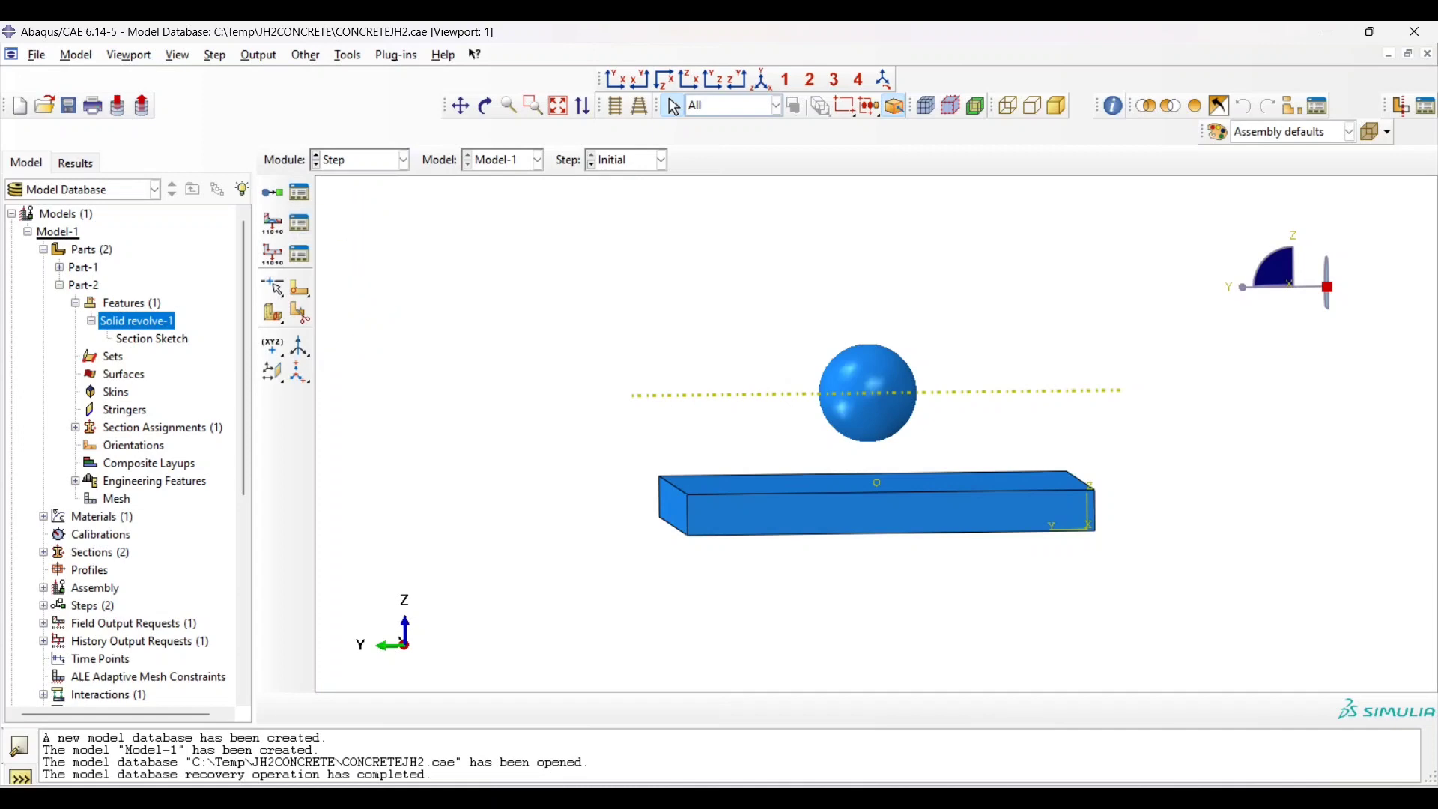
left_click(300, 223)
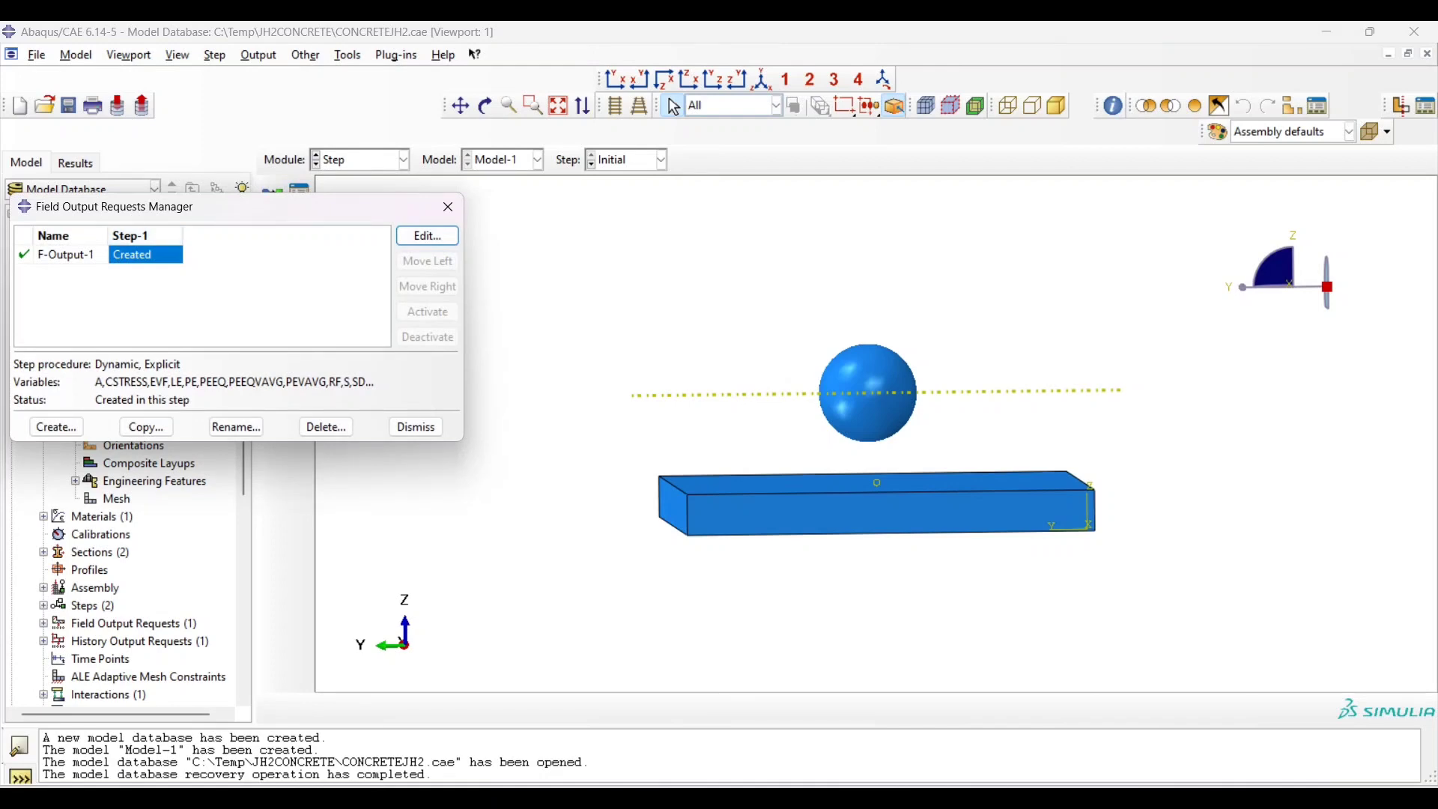
left_click_drag(262, 207, 392, 209)
left_click(557, 238)
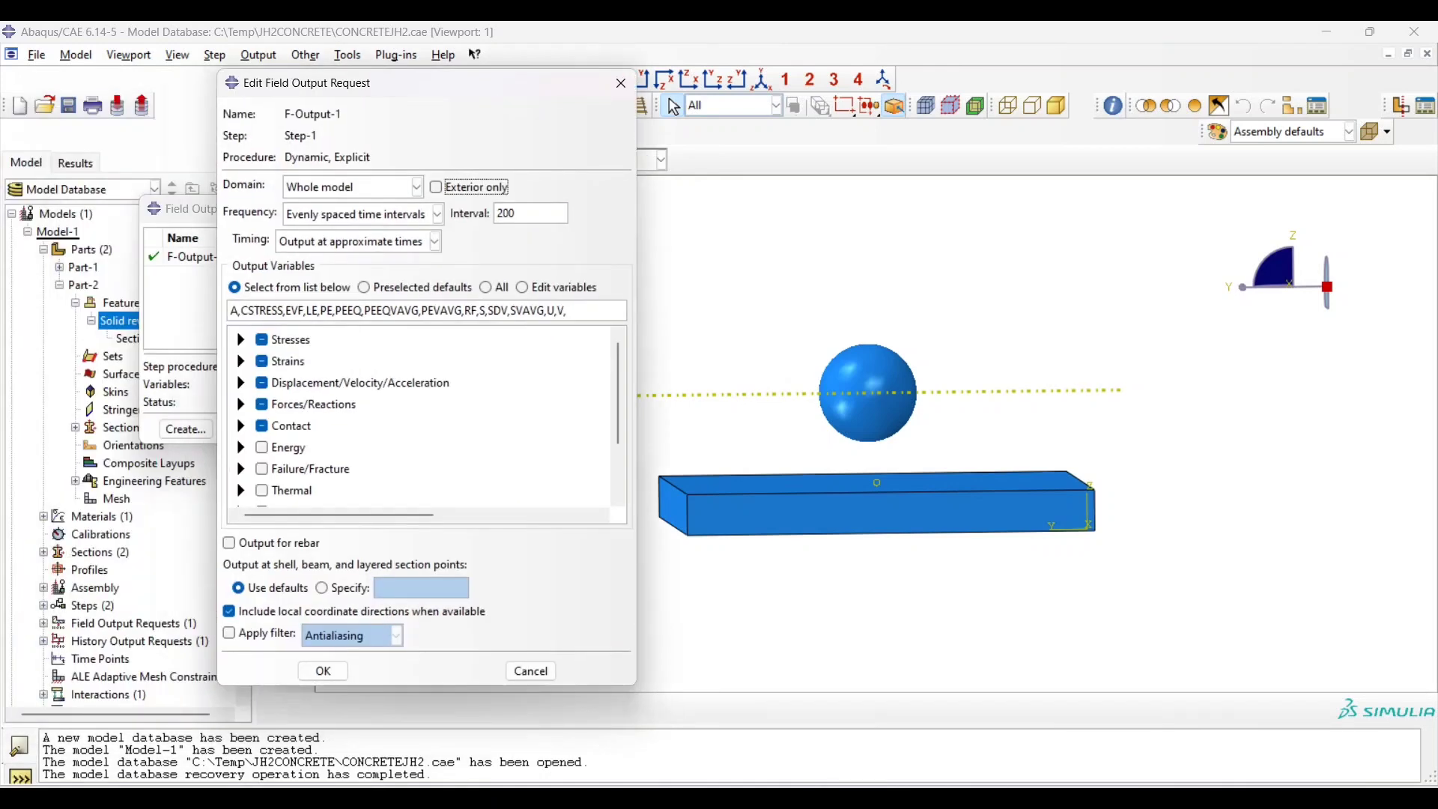
scroll(423, 415, "down", 1)
scroll(423, 416, "up", 1)
scroll(423, 416, "down", 3)
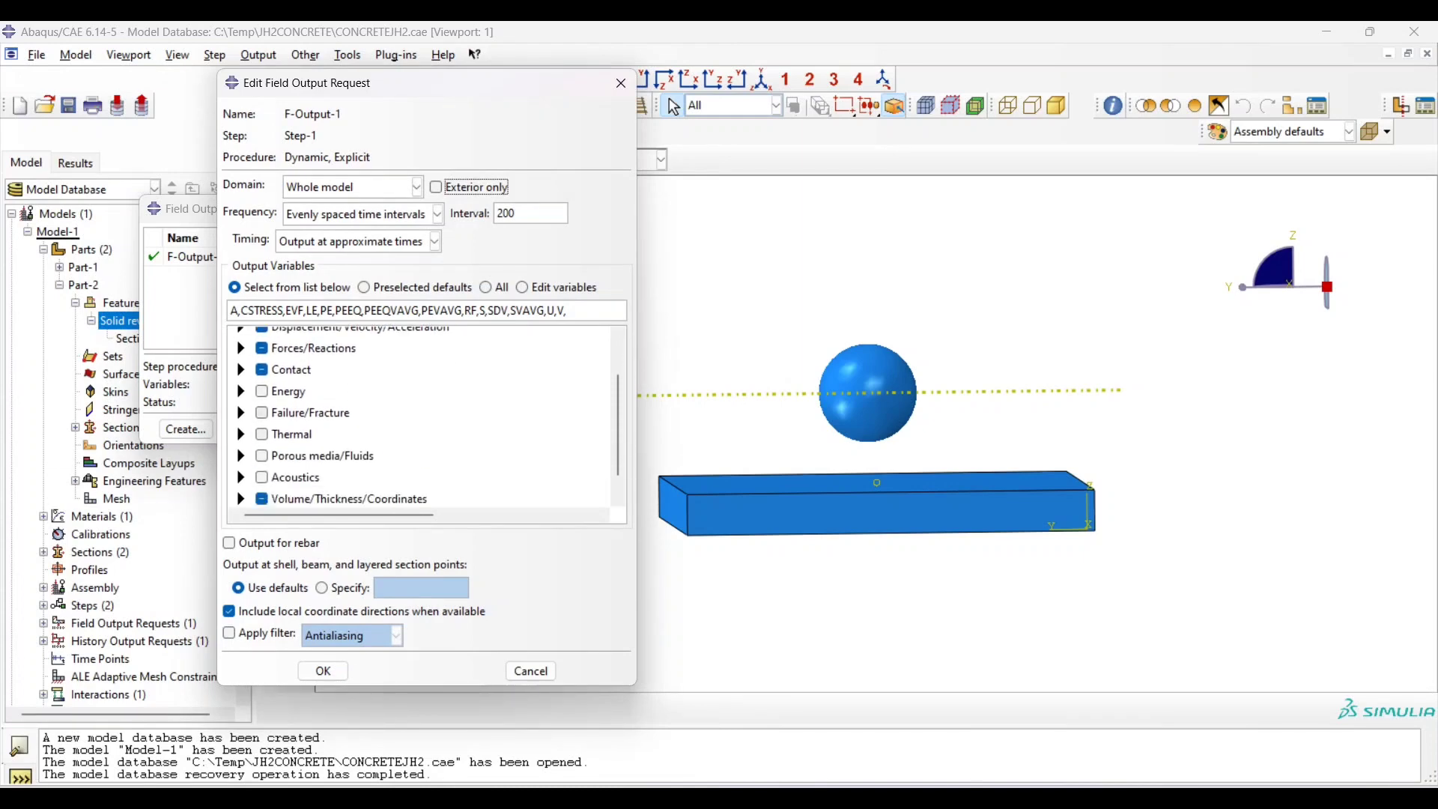
Check the SDV solution-dependent variables under State/Field/User/Time, accept the request as it is, and close the Field Output Requests Manager
left_click(240, 494)
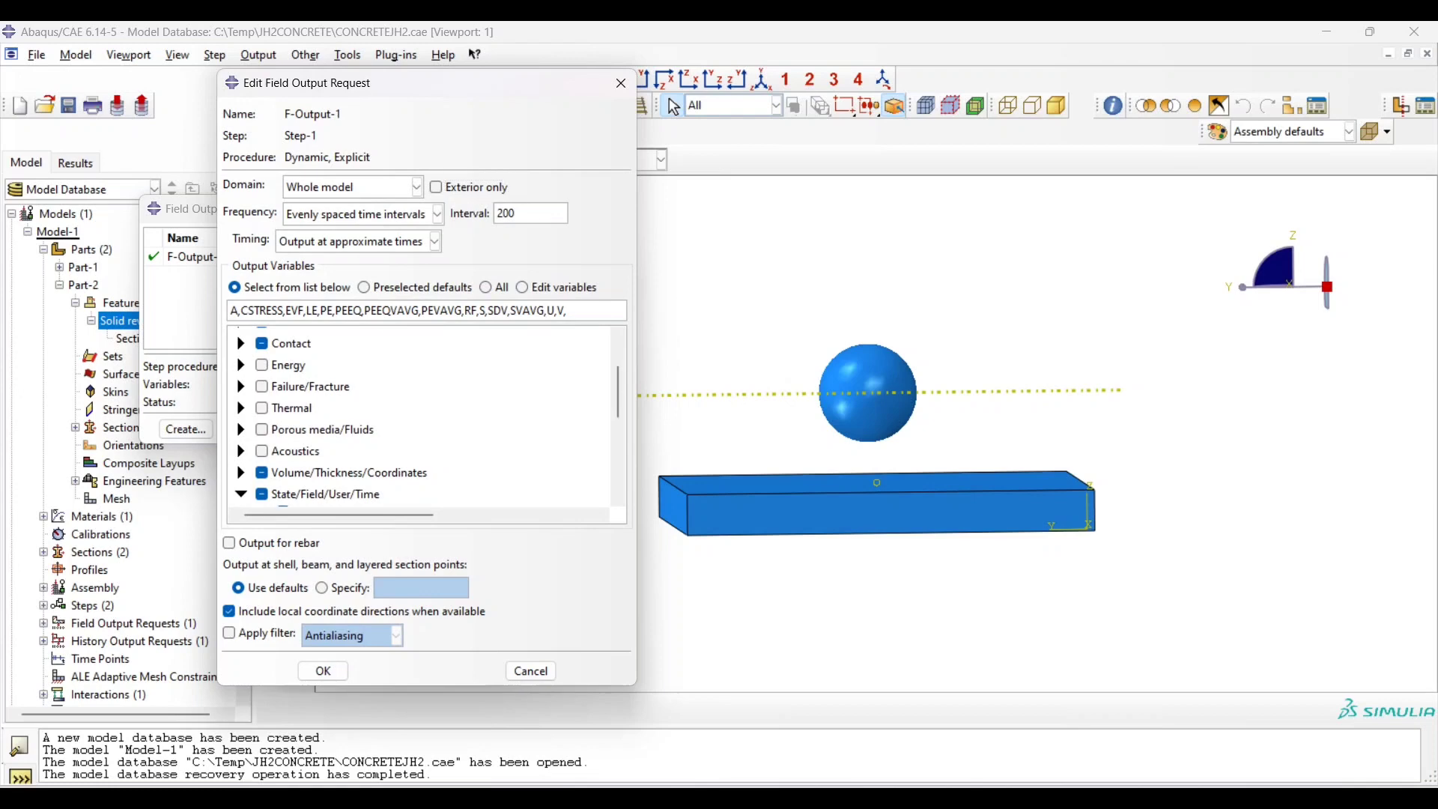
scroll(423, 416, "down", 3)
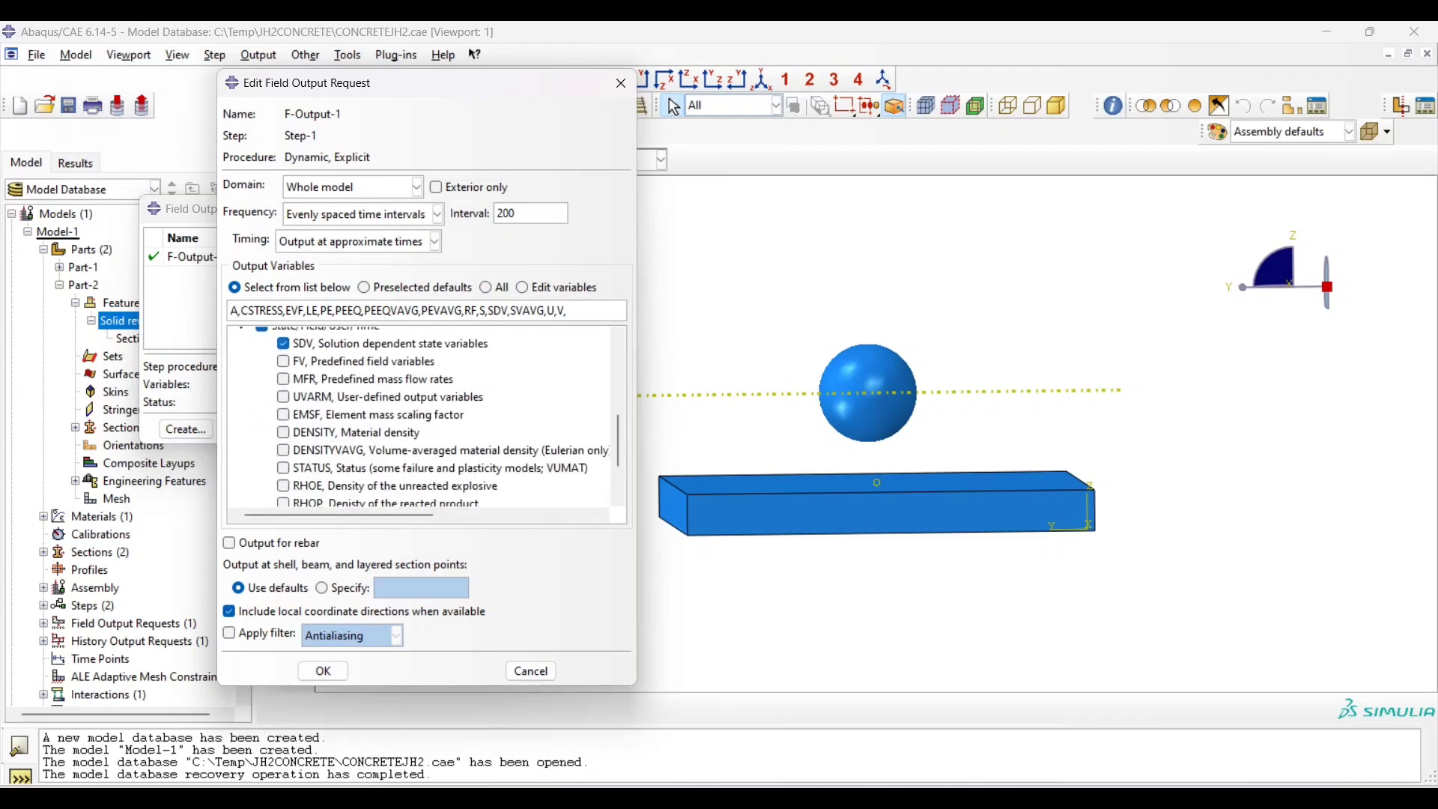
scroll(423, 415, "up", 1)
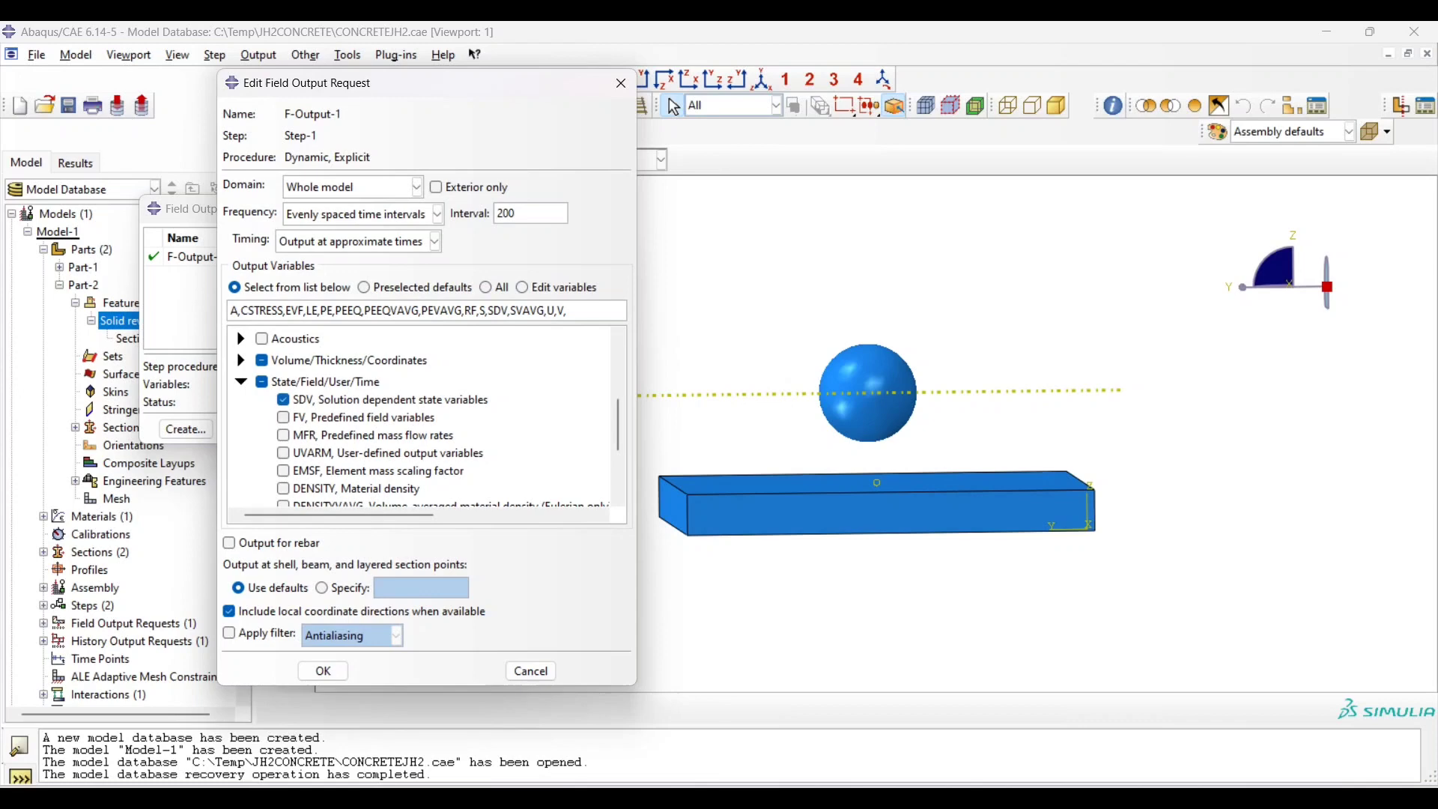
left_click(322, 670)
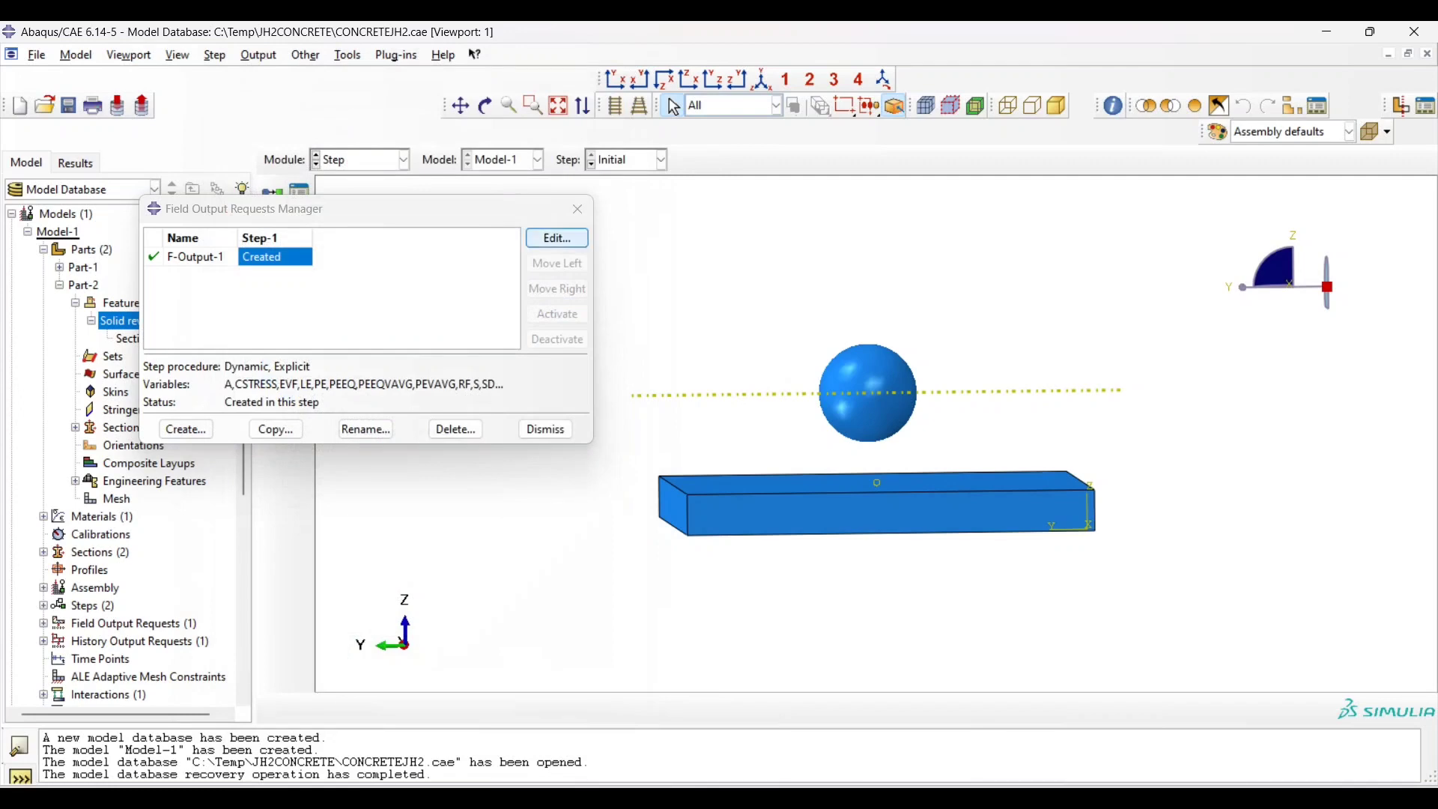
left_click(578, 209)
Switch to the Interaction module, check the contact domain and global property assignment of Int-1, and close the Interaction Manager without changes
left_click(360, 159)
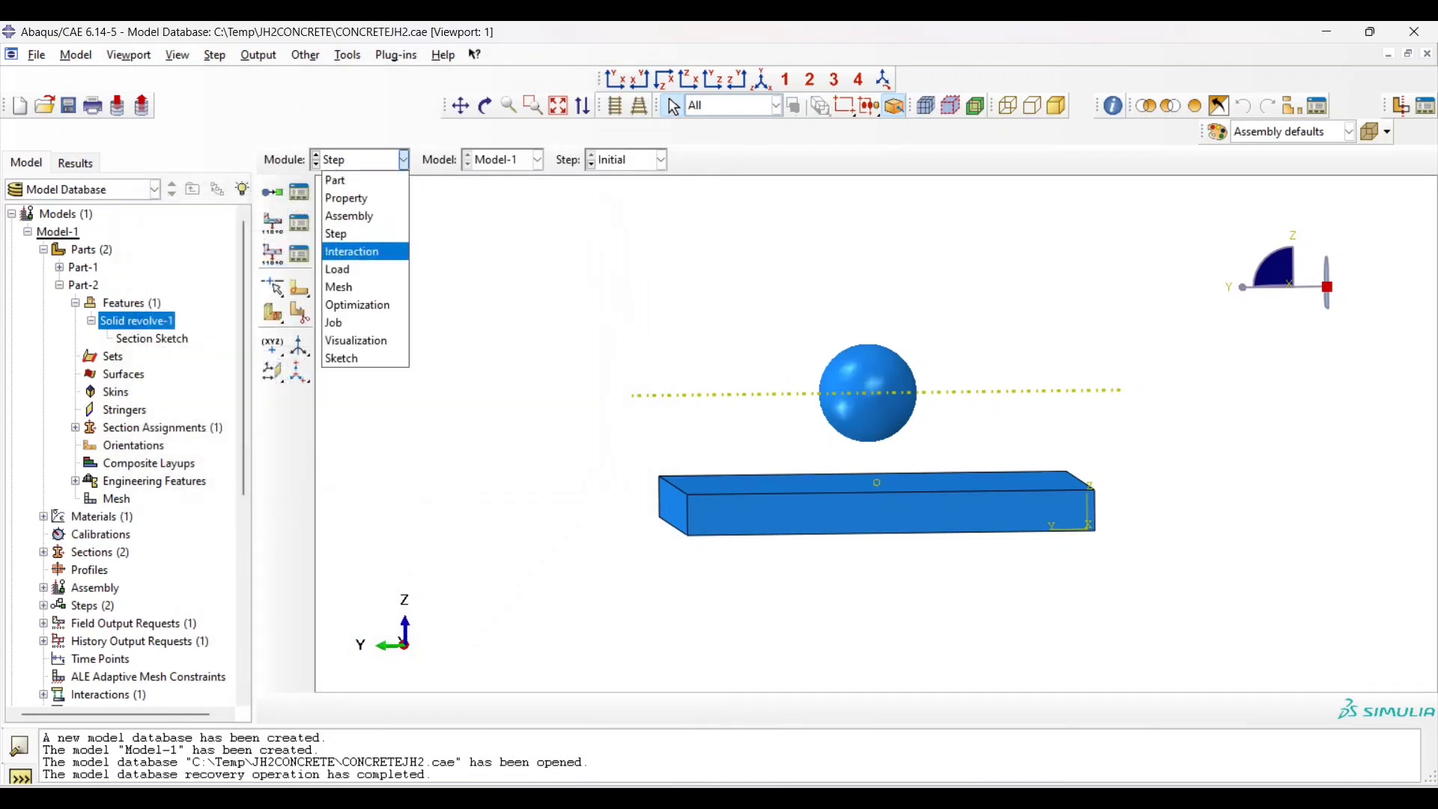
left_click(352, 247)
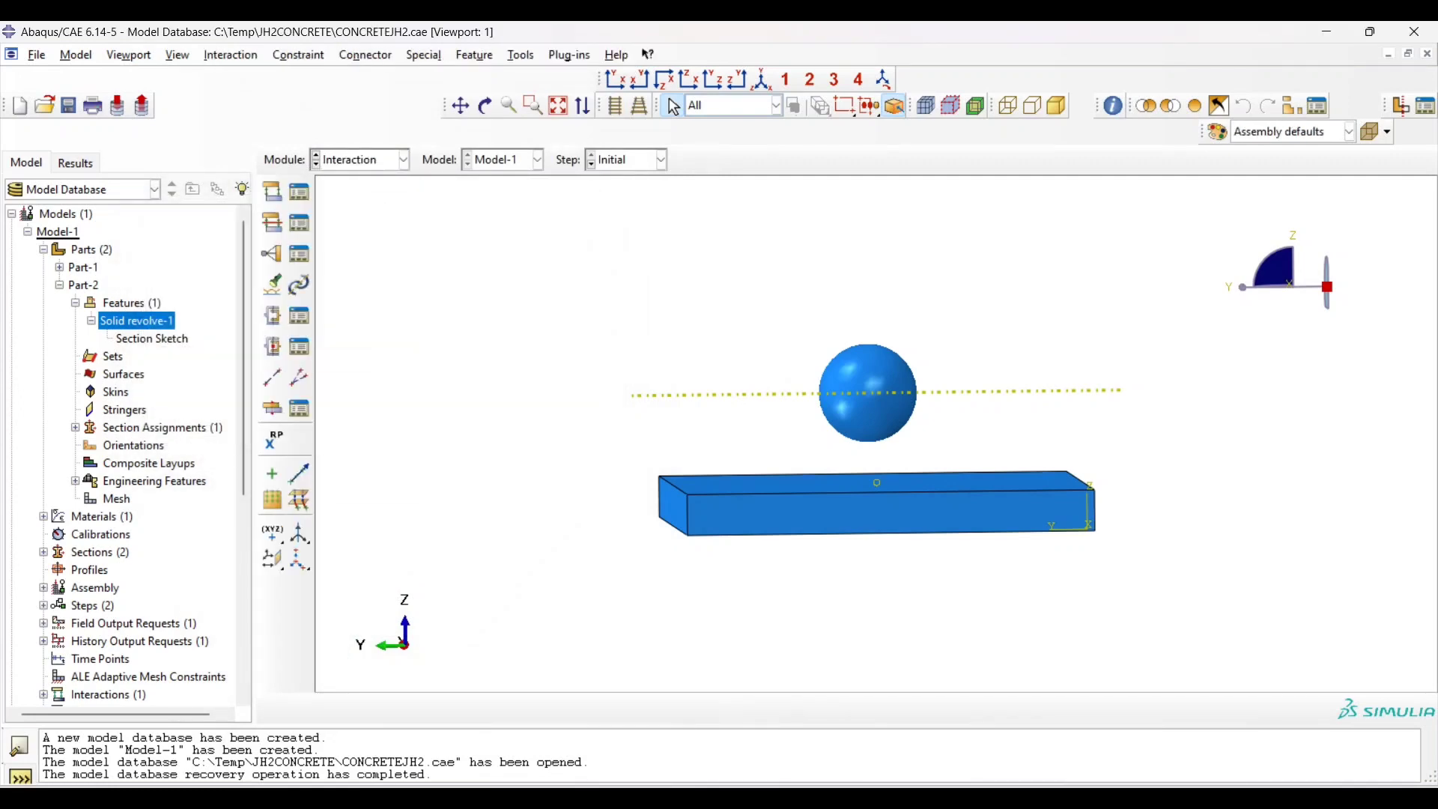
scroll(884, 409, "down", 2)
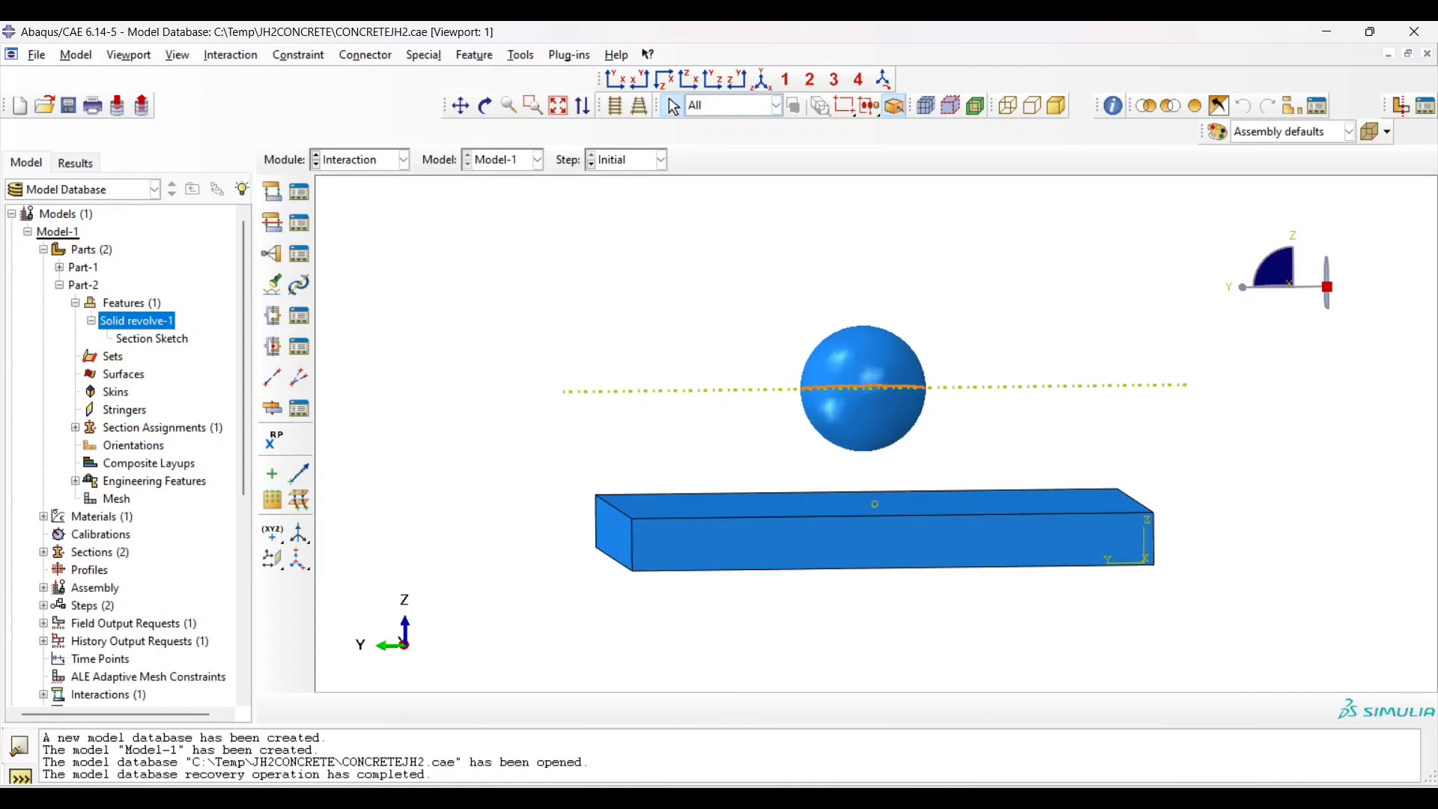
scroll(849, 530, "down", 1)
scroll(724, 528, "up", 2)
scroll(913, 527, "down", 2)
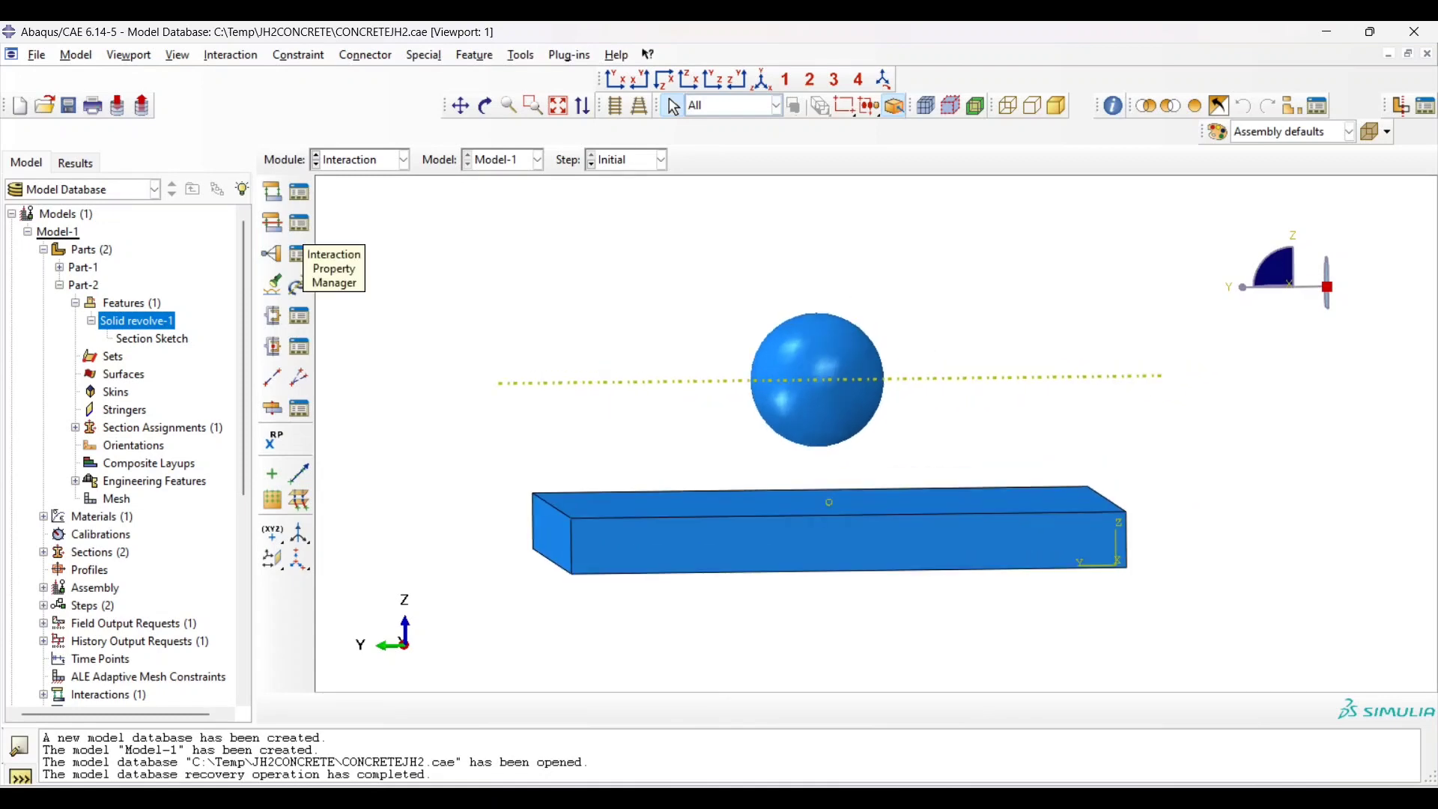
left_click(299, 191)
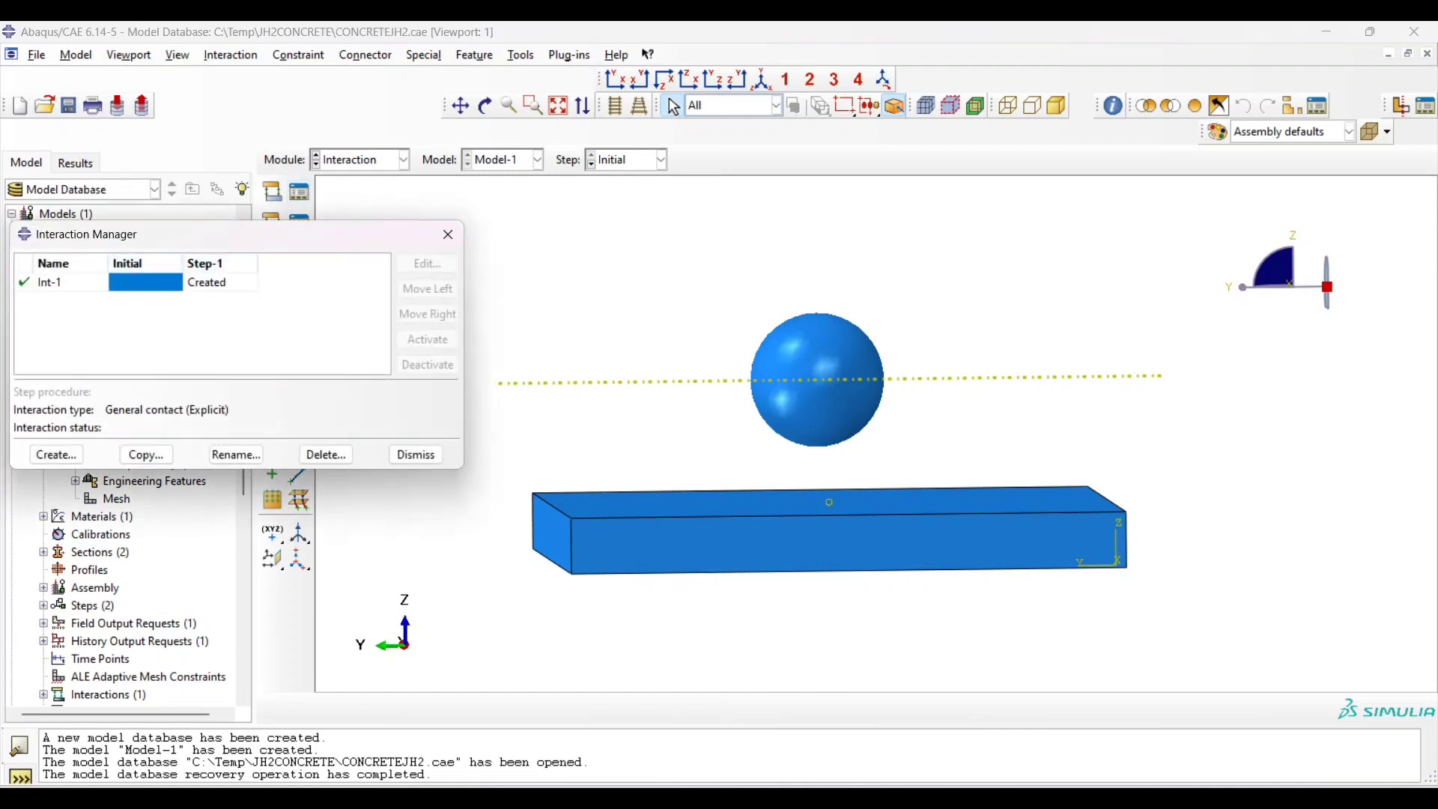
left_click_drag(235, 235, 337, 218)
left_click(306, 266)
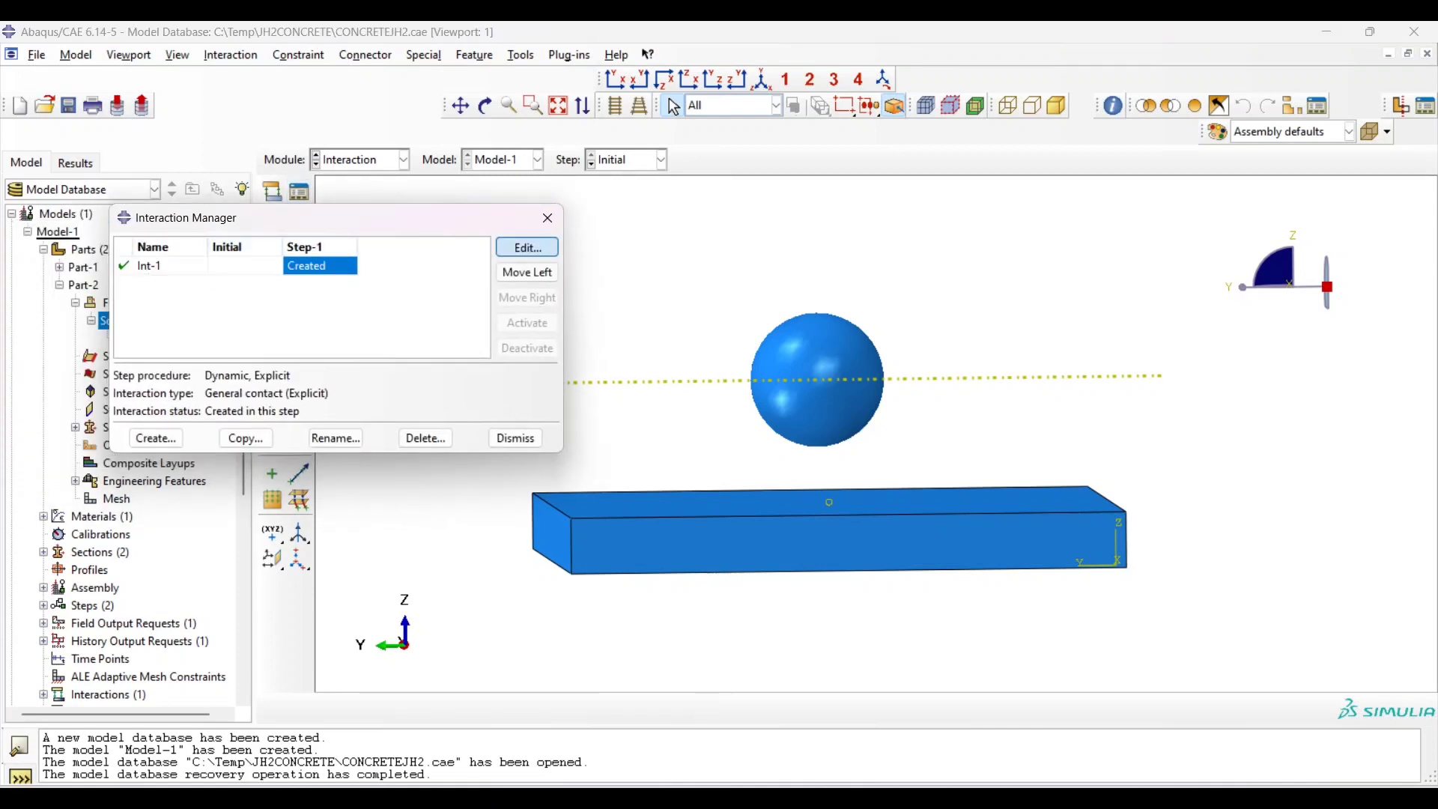
left_click(526, 247)
left_click_drag(231, 272, 405, 202)
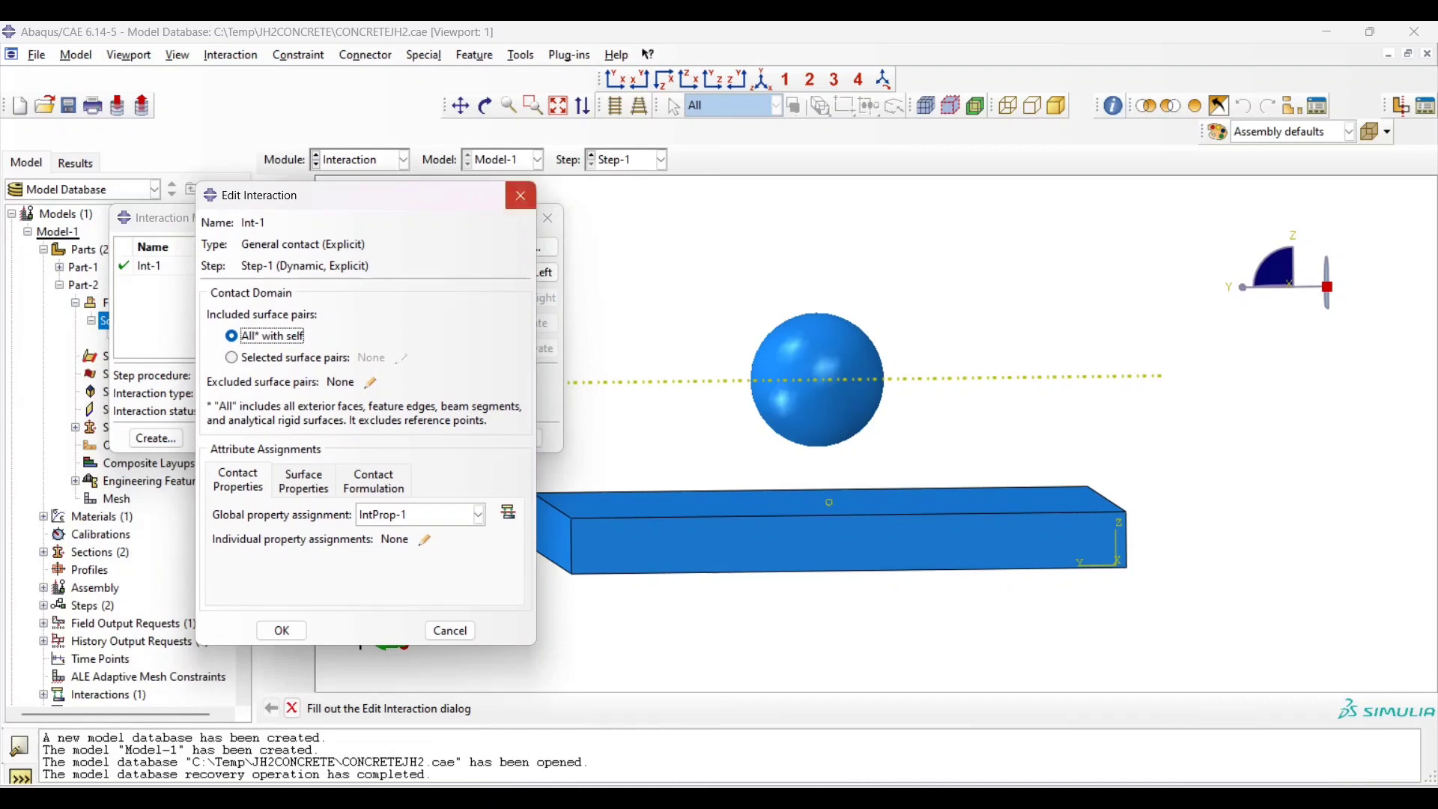
left_click(521, 195)
left_click(548, 218)
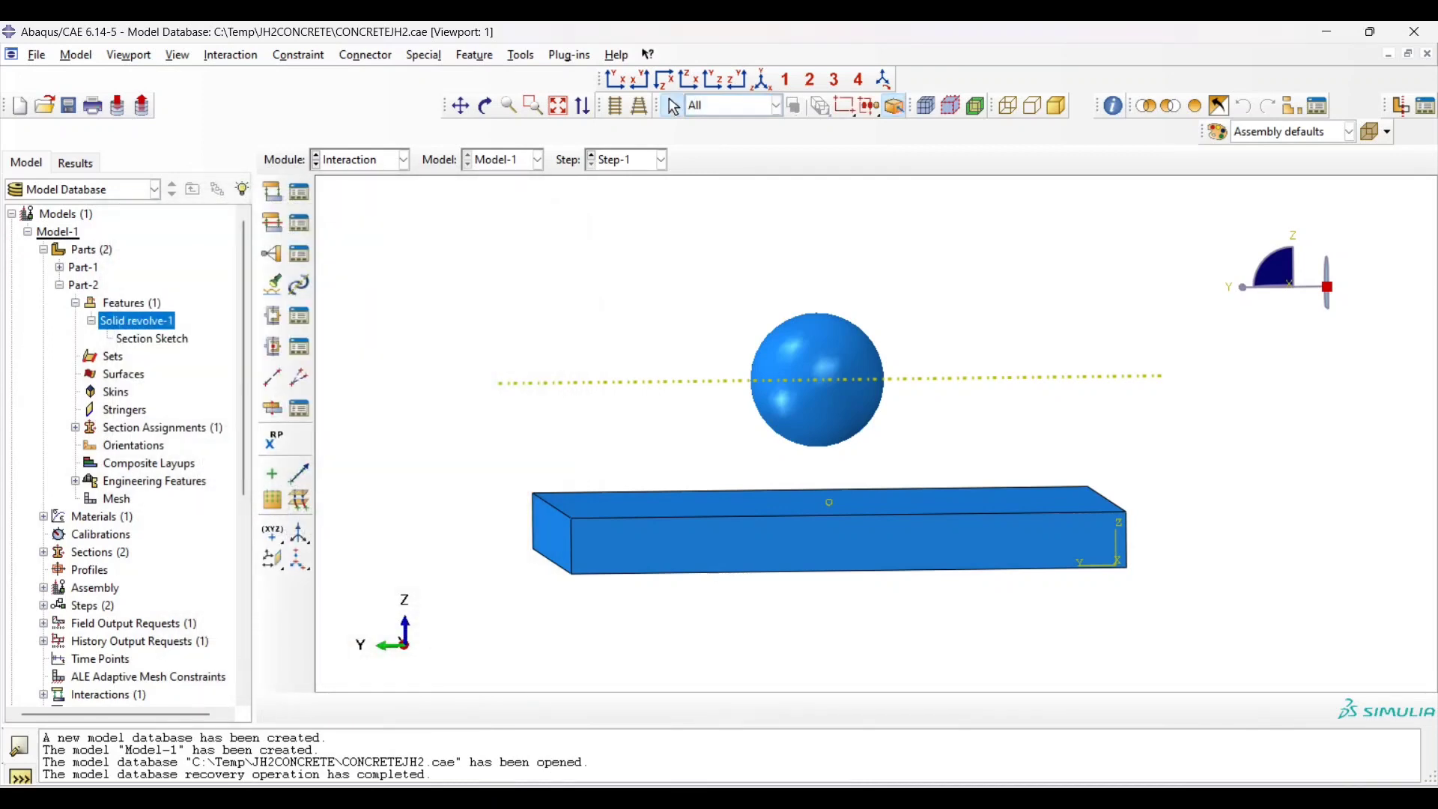
Review the tangential behavior and friction settings of contact property IntProp-1, and close the Interaction Property Manager without changes
left_click(299, 254)
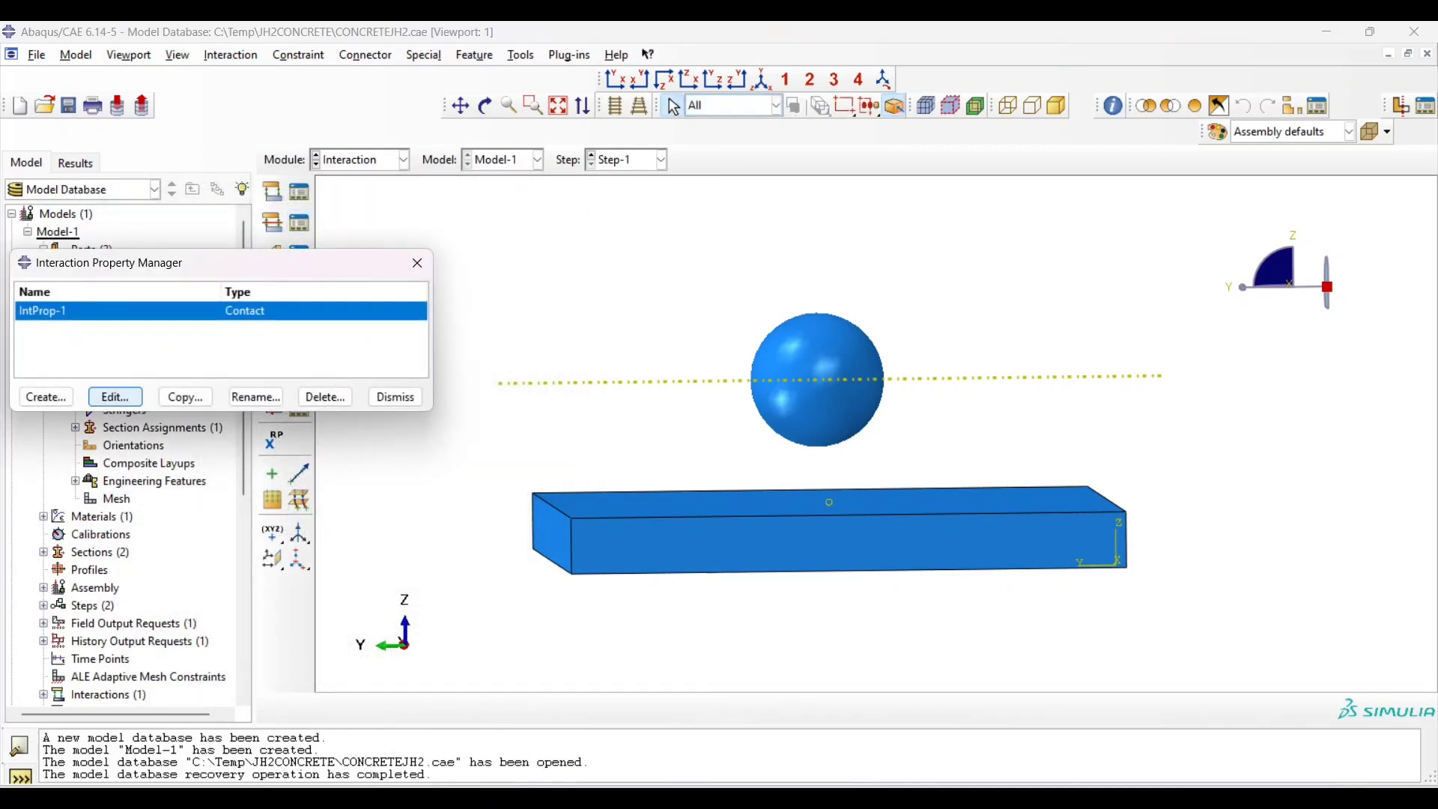
left_click(114, 397)
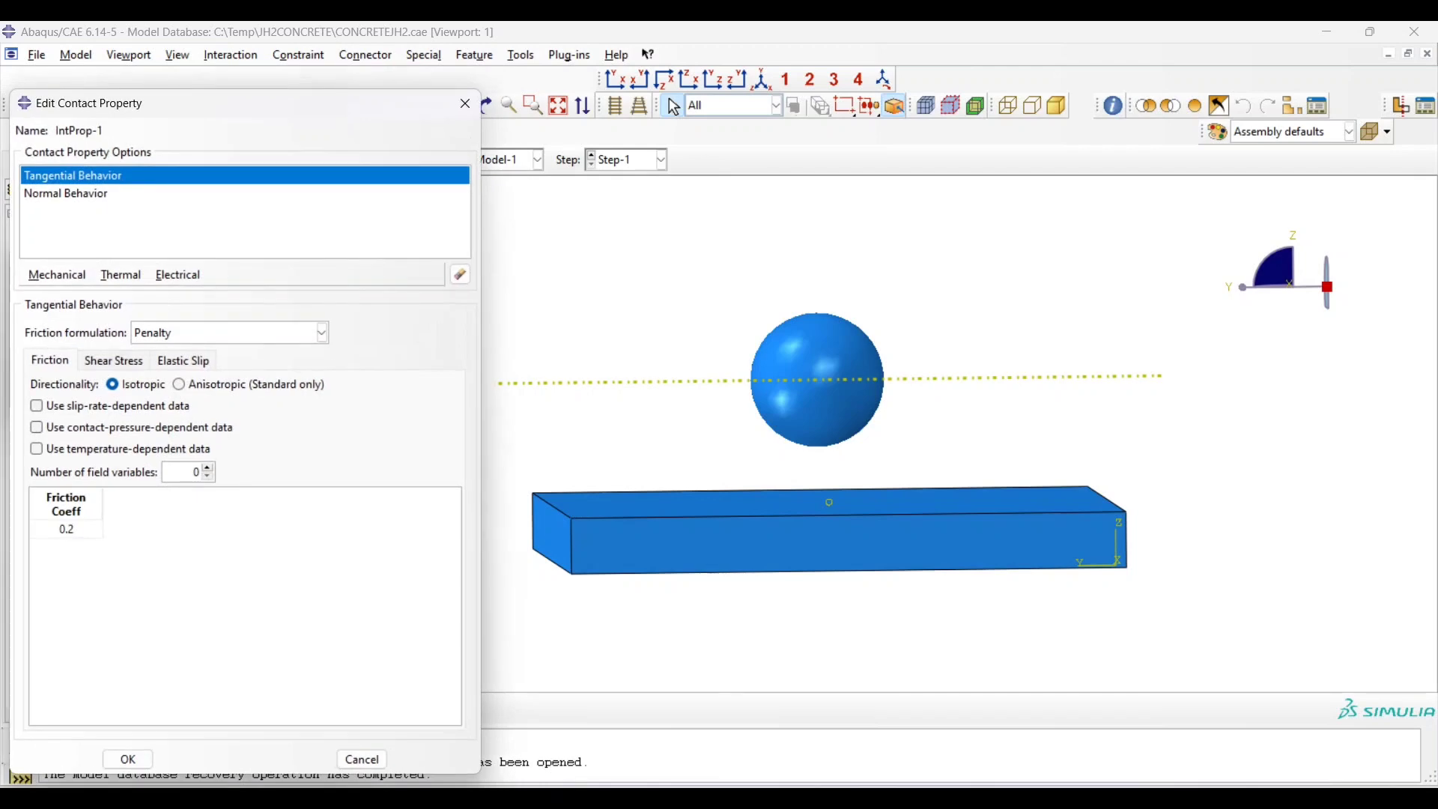
left_click_drag(284, 115, 476, 69)
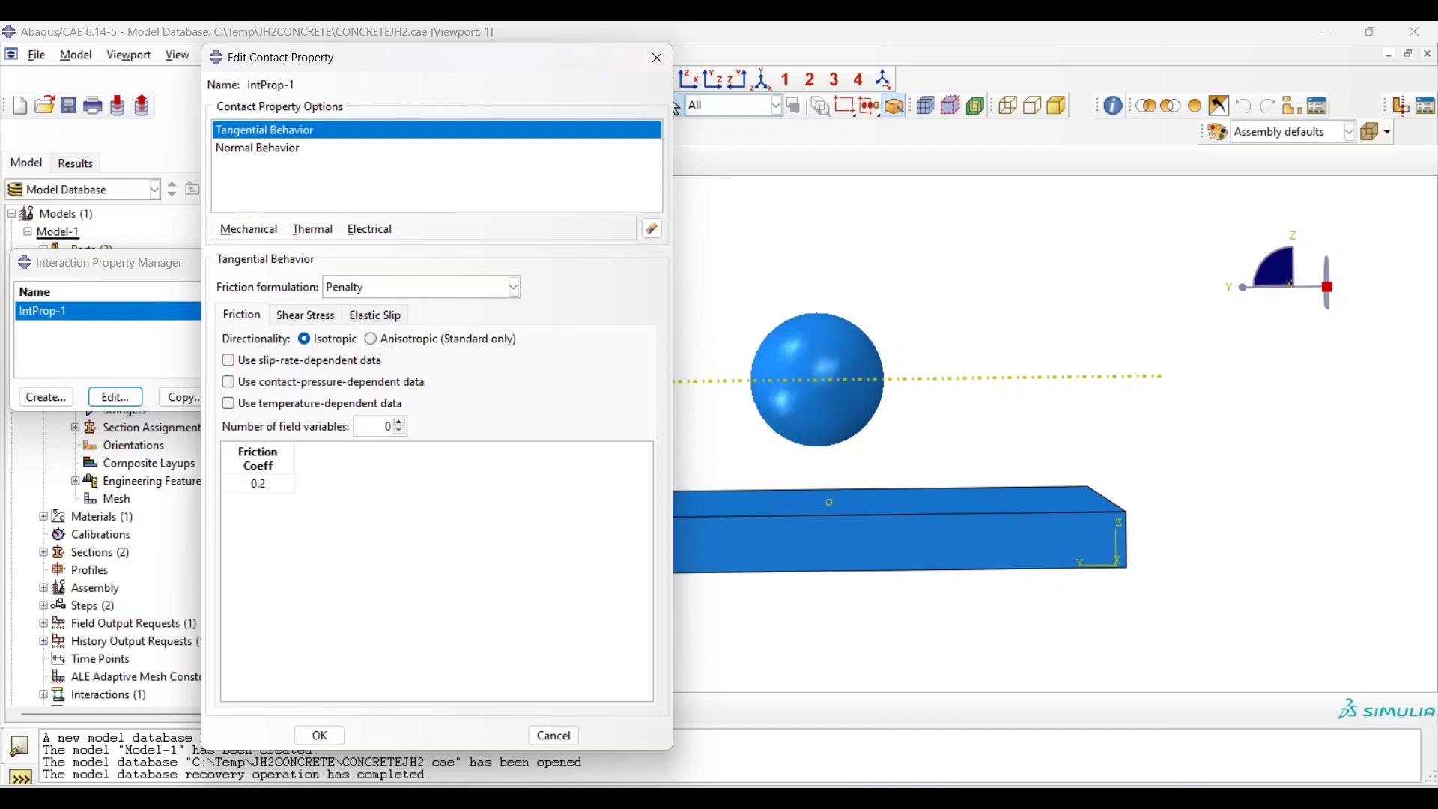
left_click(657, 58)
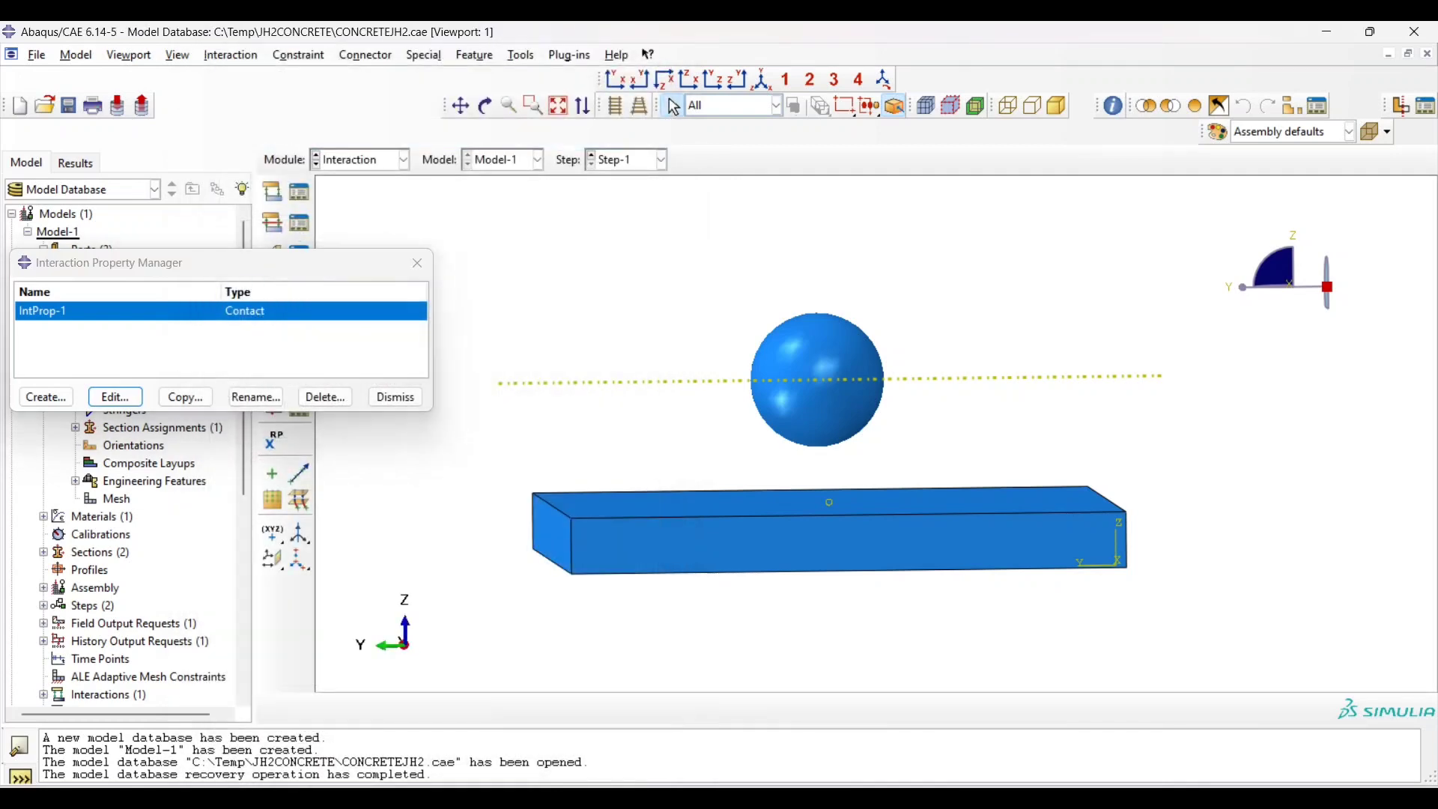
left_click(416, 263)
left_click(299, 222)
left_click(416, 262)
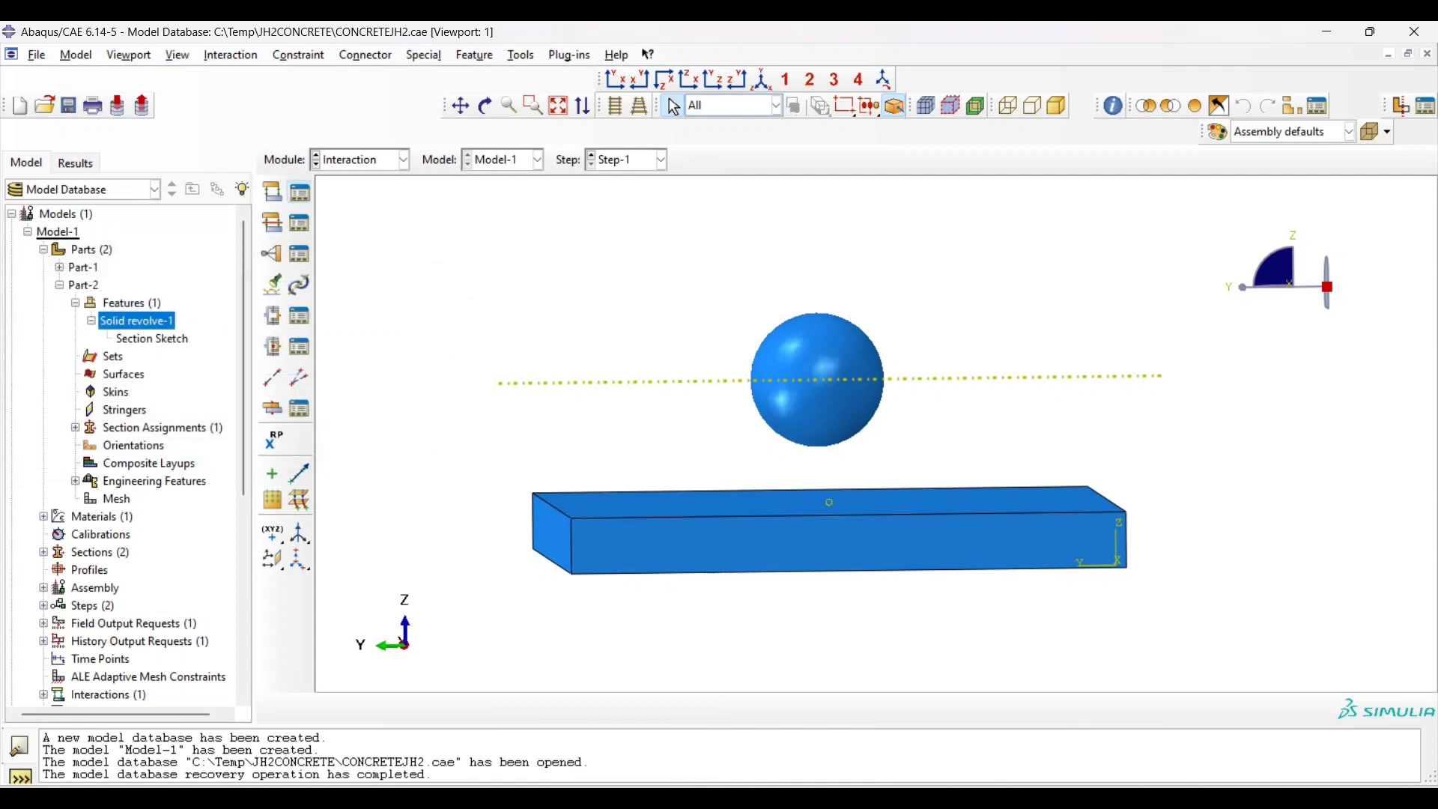
Recheck the contact domain of Int-1 and the available global property assignments, and close the Interaction Manager without changes
left_click(300, 193)
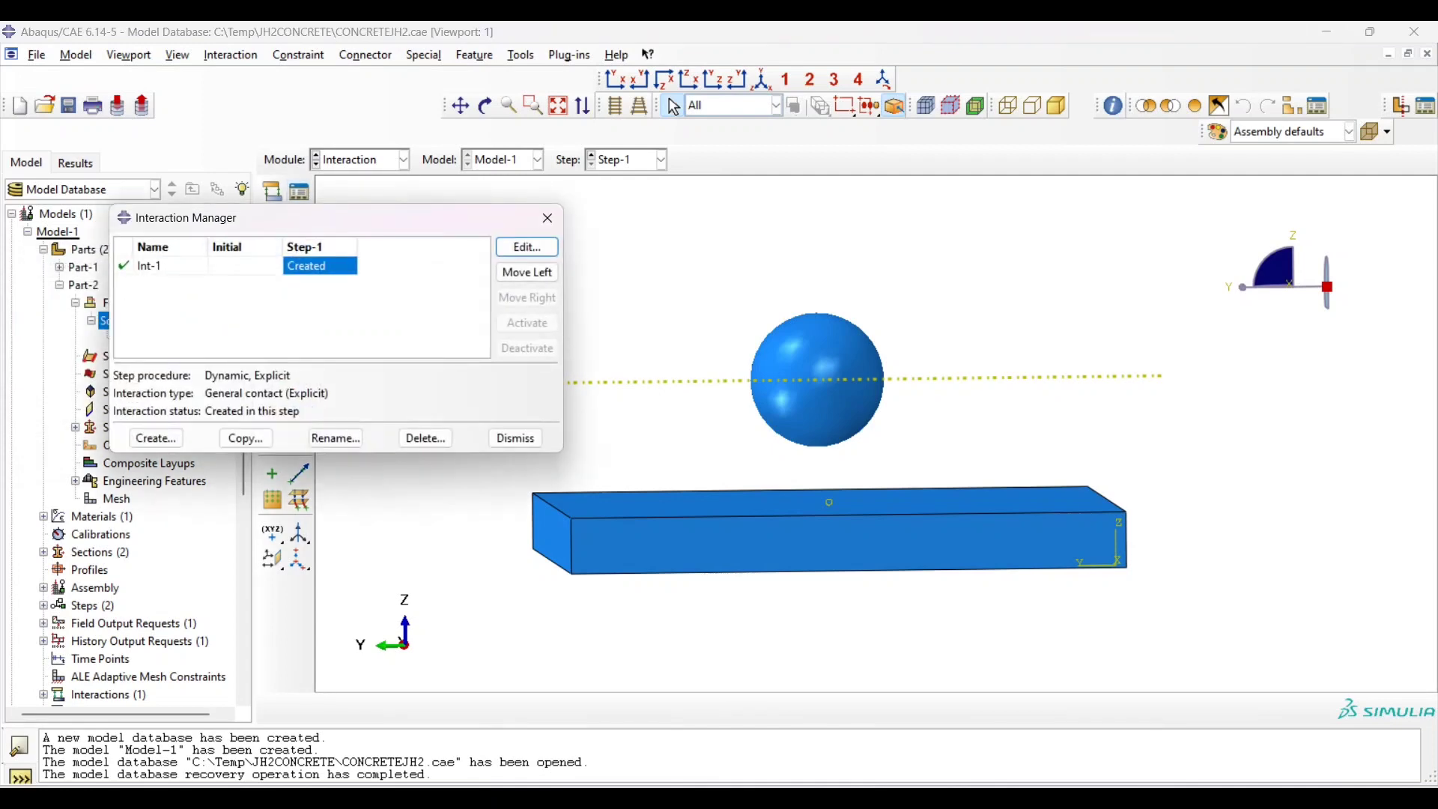
left_click(527, 247)
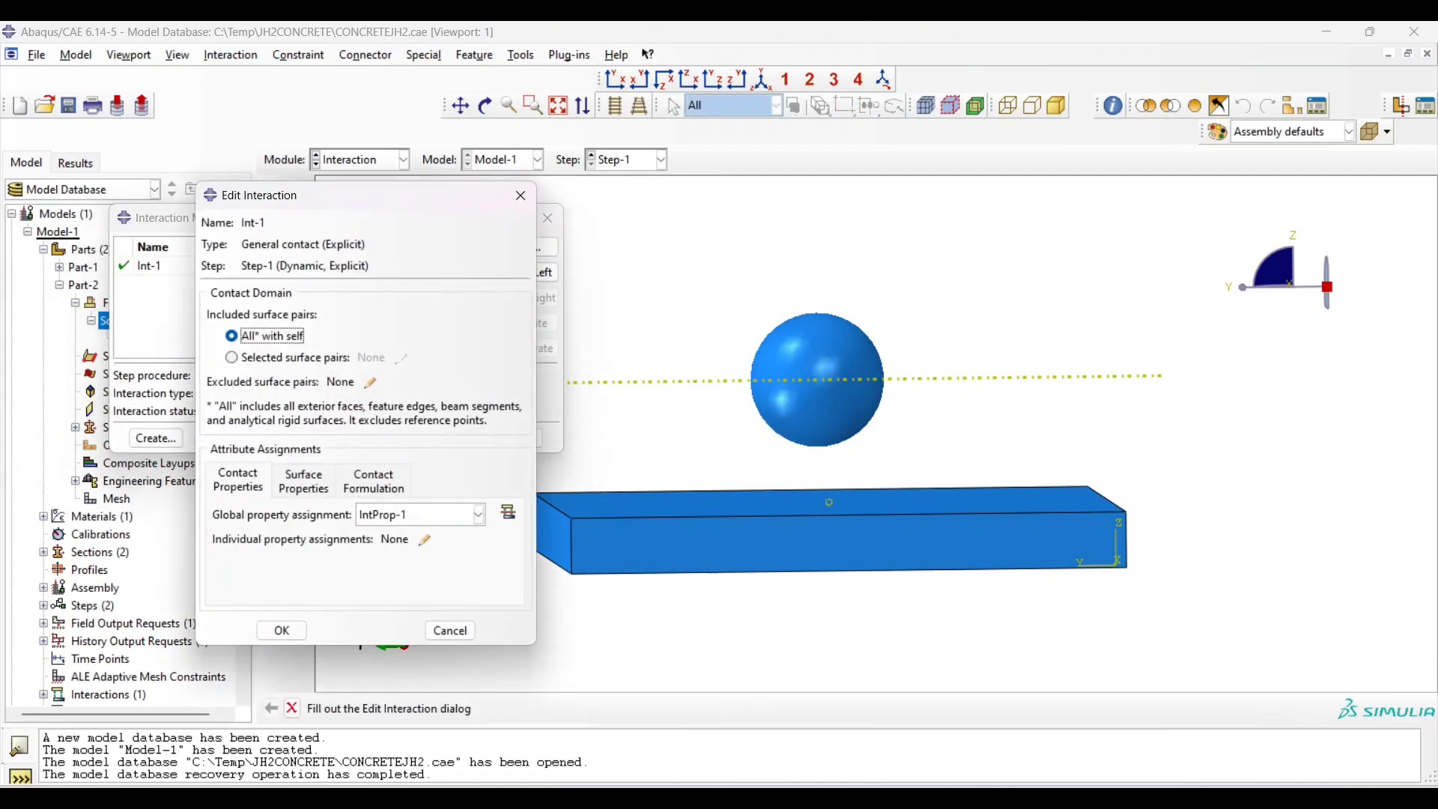
left_click(522, 195)
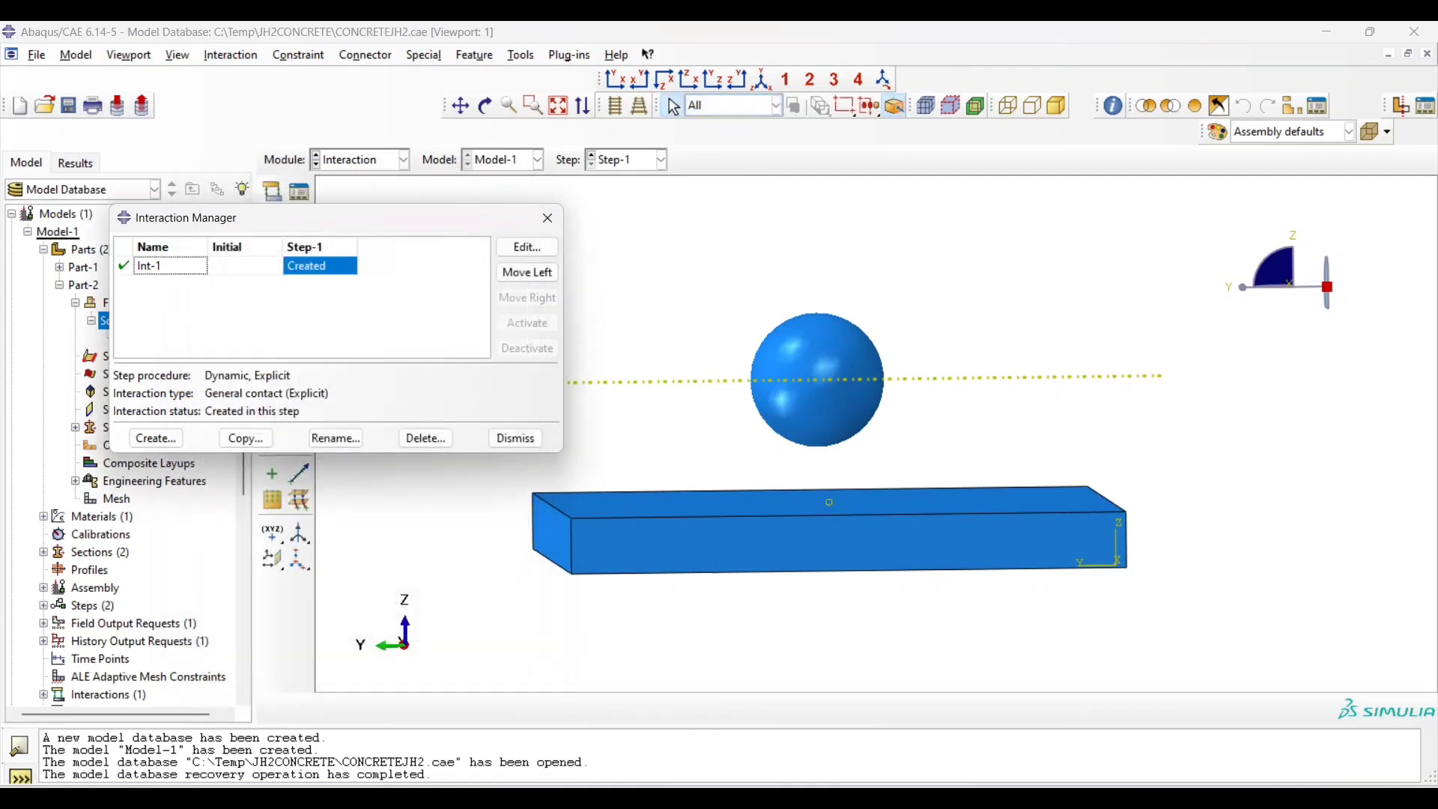
left_click(527, 246)
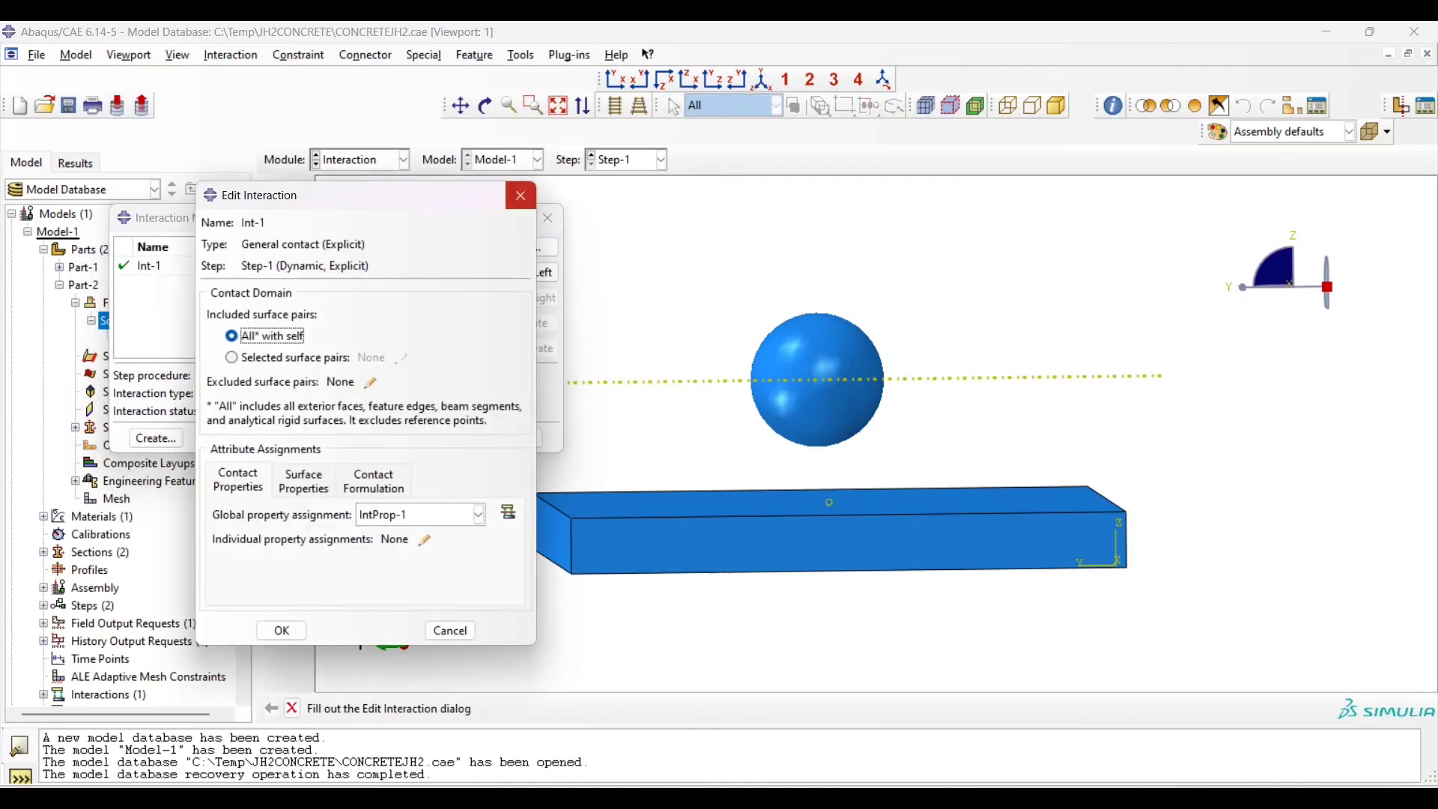
left_click(521, 195)
left_click(527, 247)
left_click(478, 515)
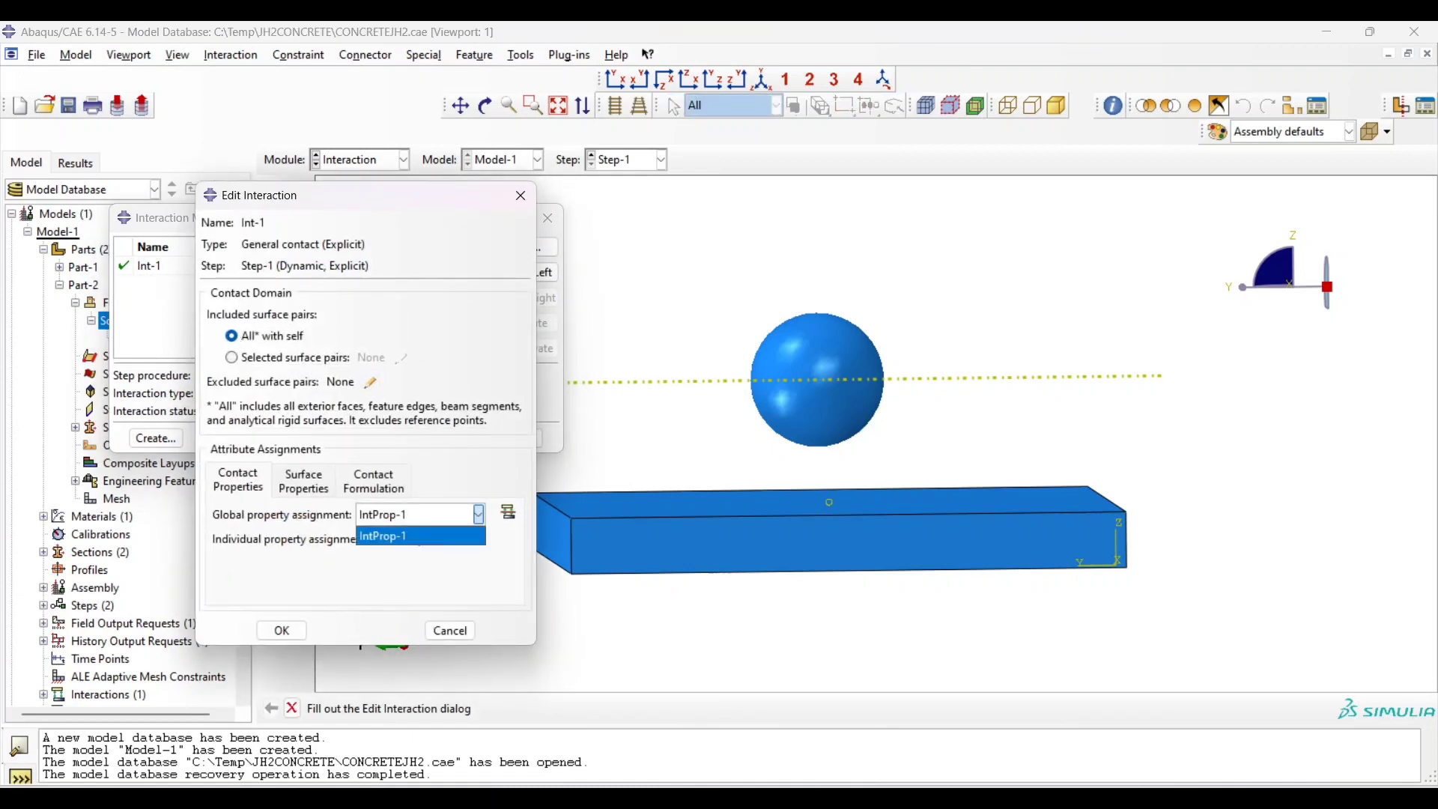
left_click(282, 630)
left_click(449, 630)
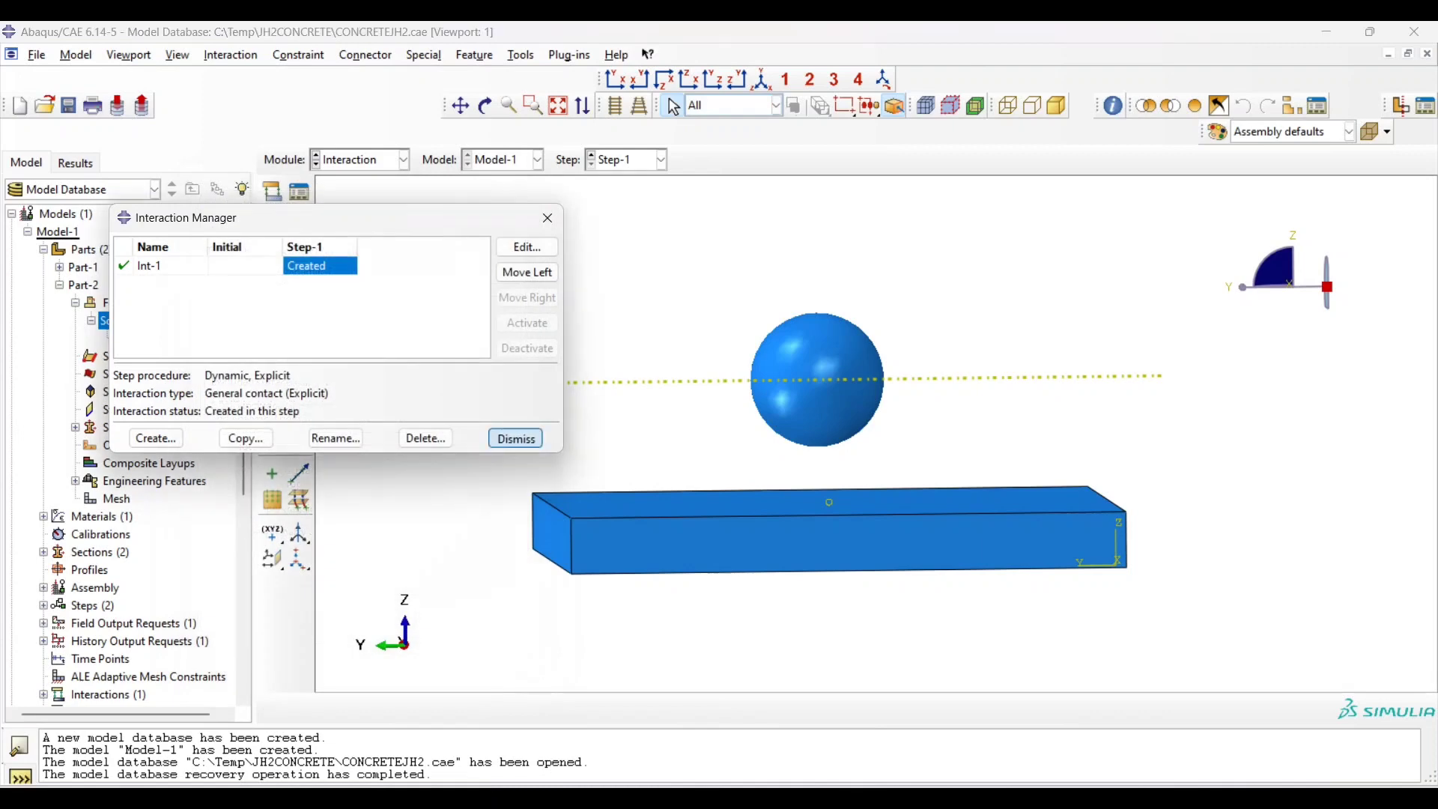
left_click(514, 438)
Switch to the Load module and review the type and constrained degrees of freedom of boundary condition BC-1 in Step-1
left_click(359, 159)
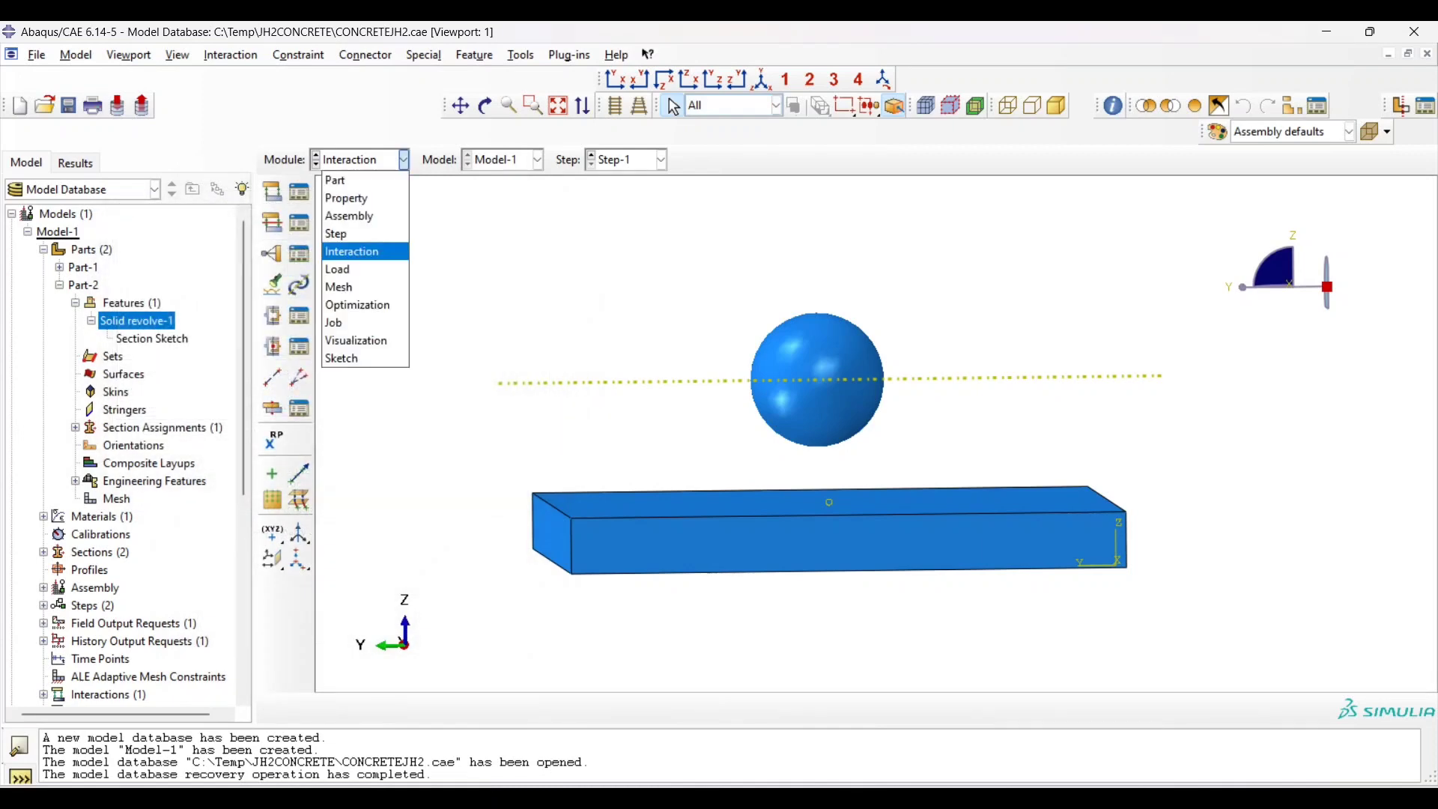
left_click(353, 267)
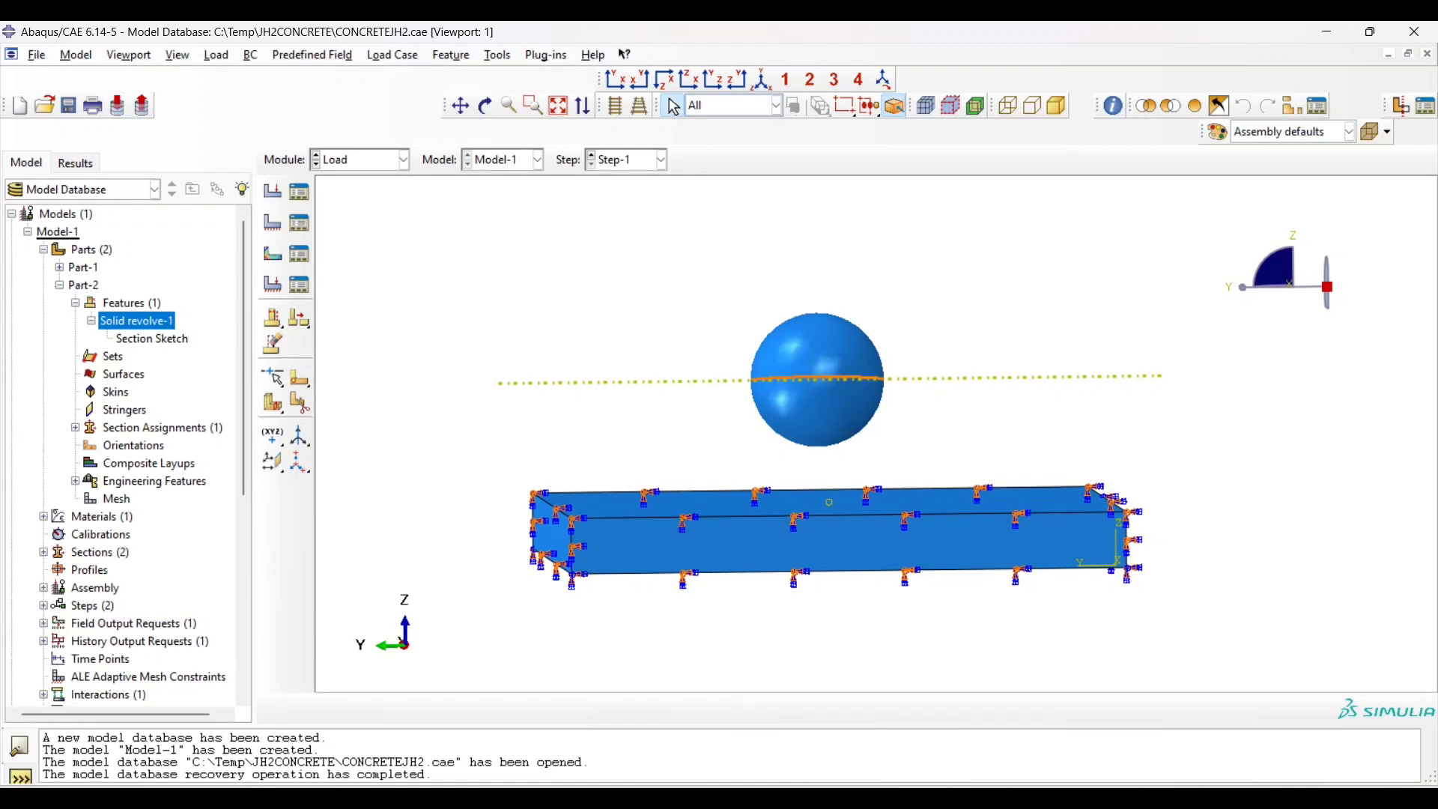
scroll(738, 553, "down", 2)
scroll(761, 553, "up", 3)
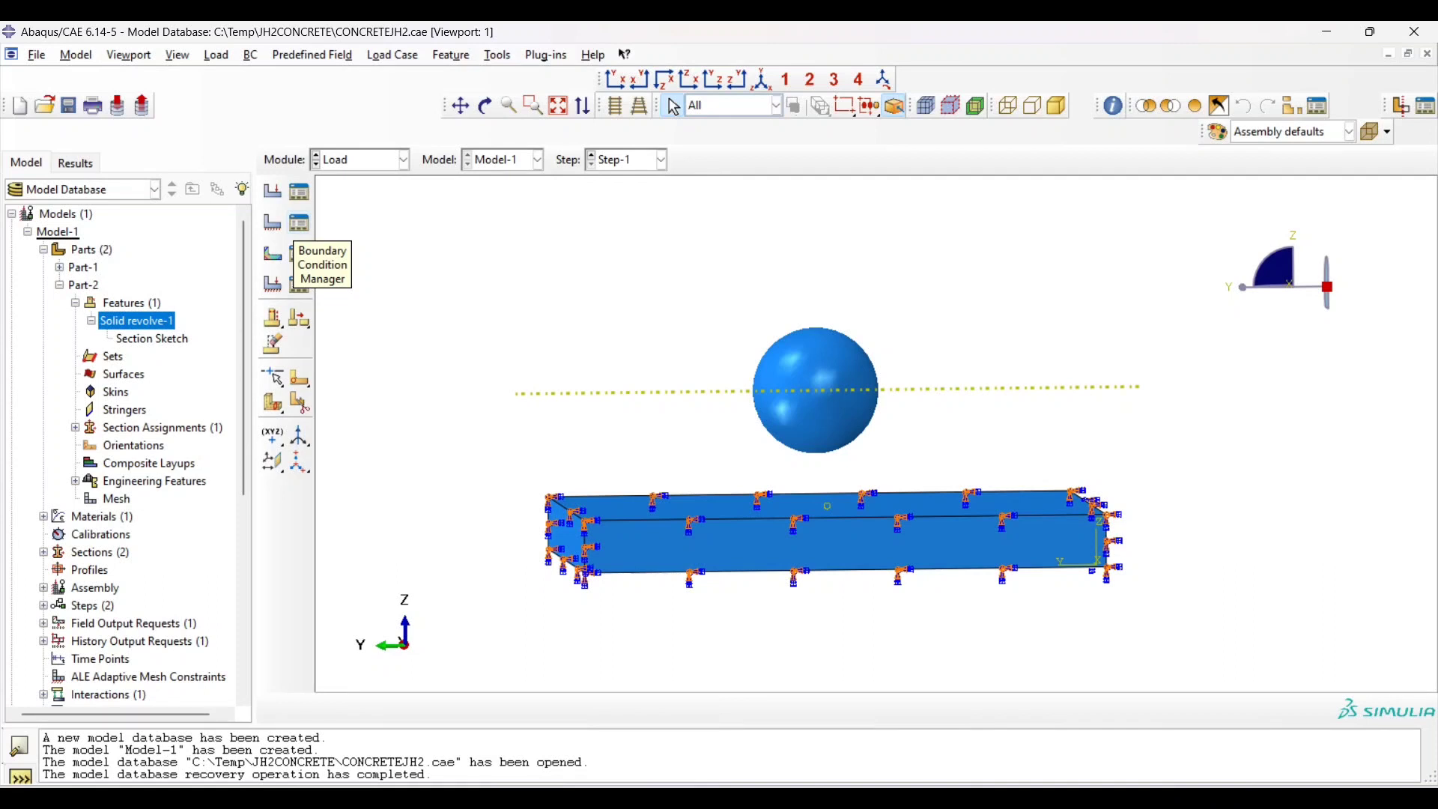
left_click(298, 254)
left_click_drag(322, 376, 379, 292)
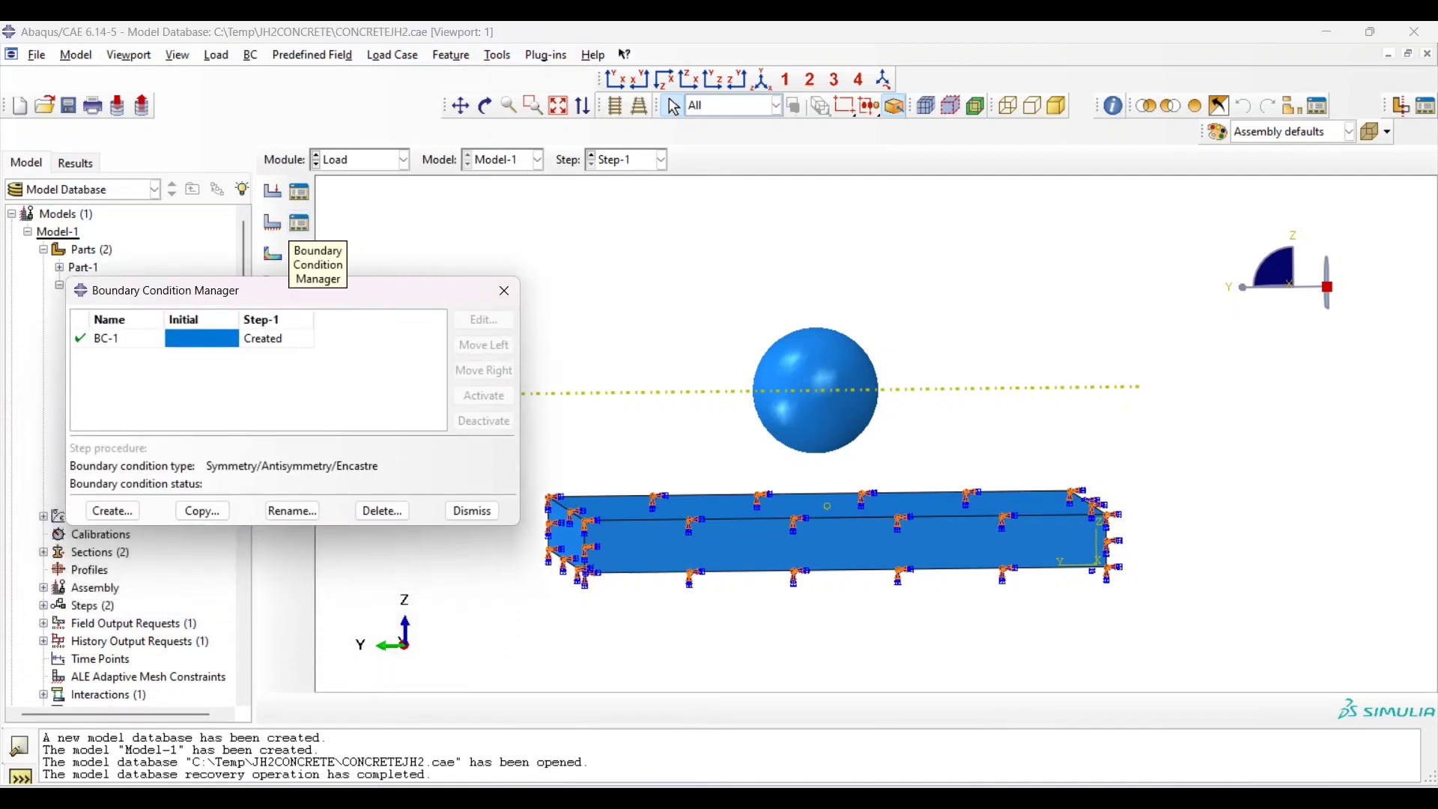
left_click(127, 337)
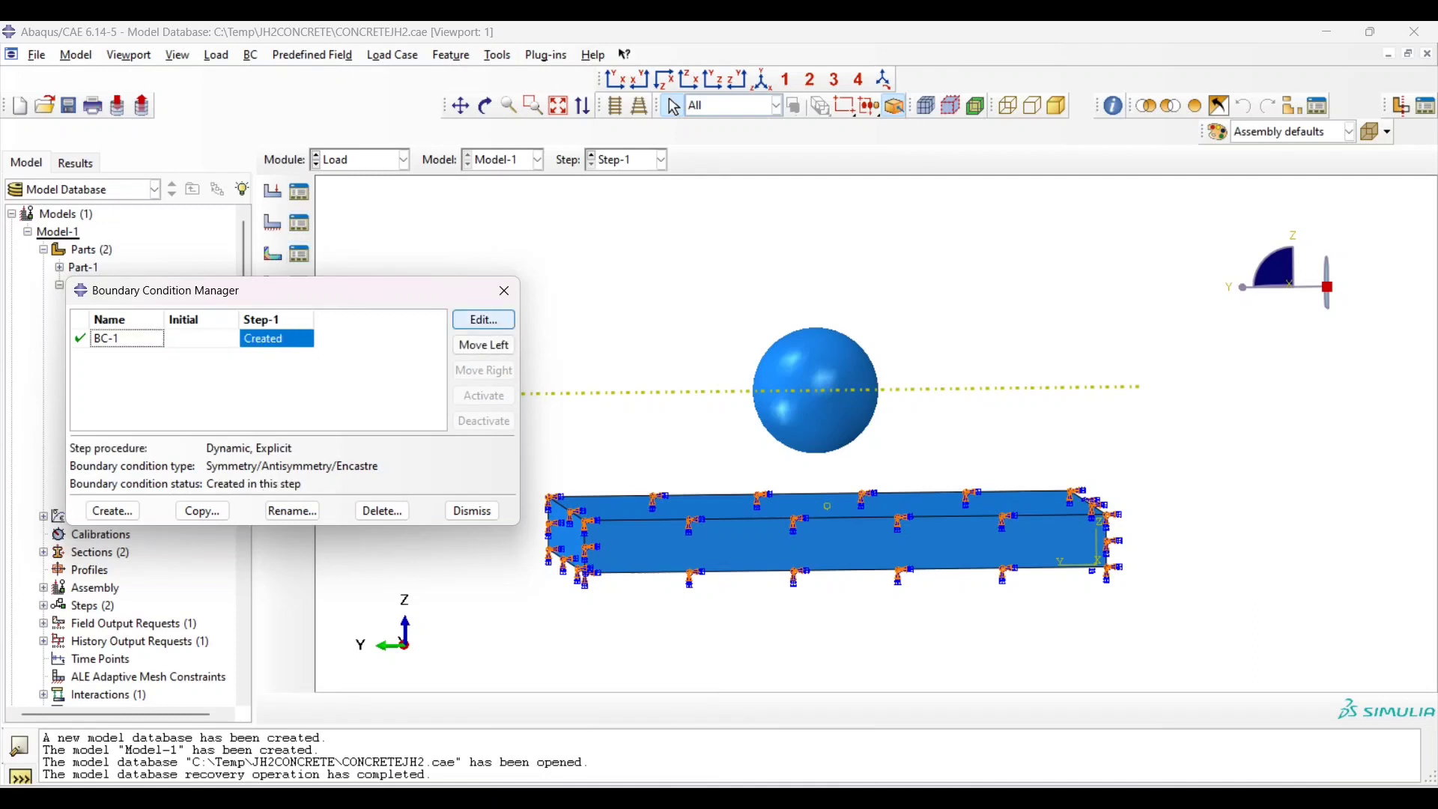
left_click(483, 319)
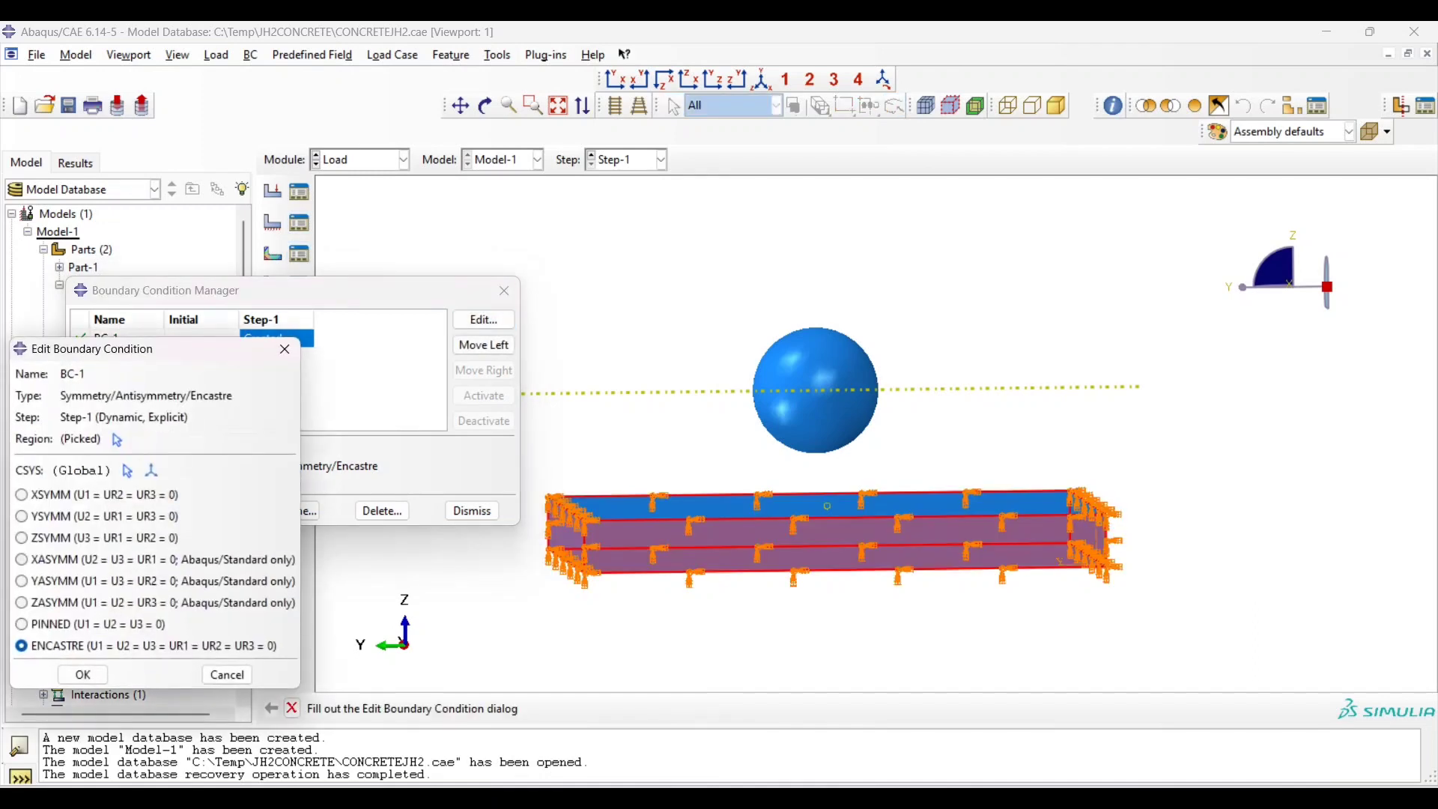
left_click(83, 674)
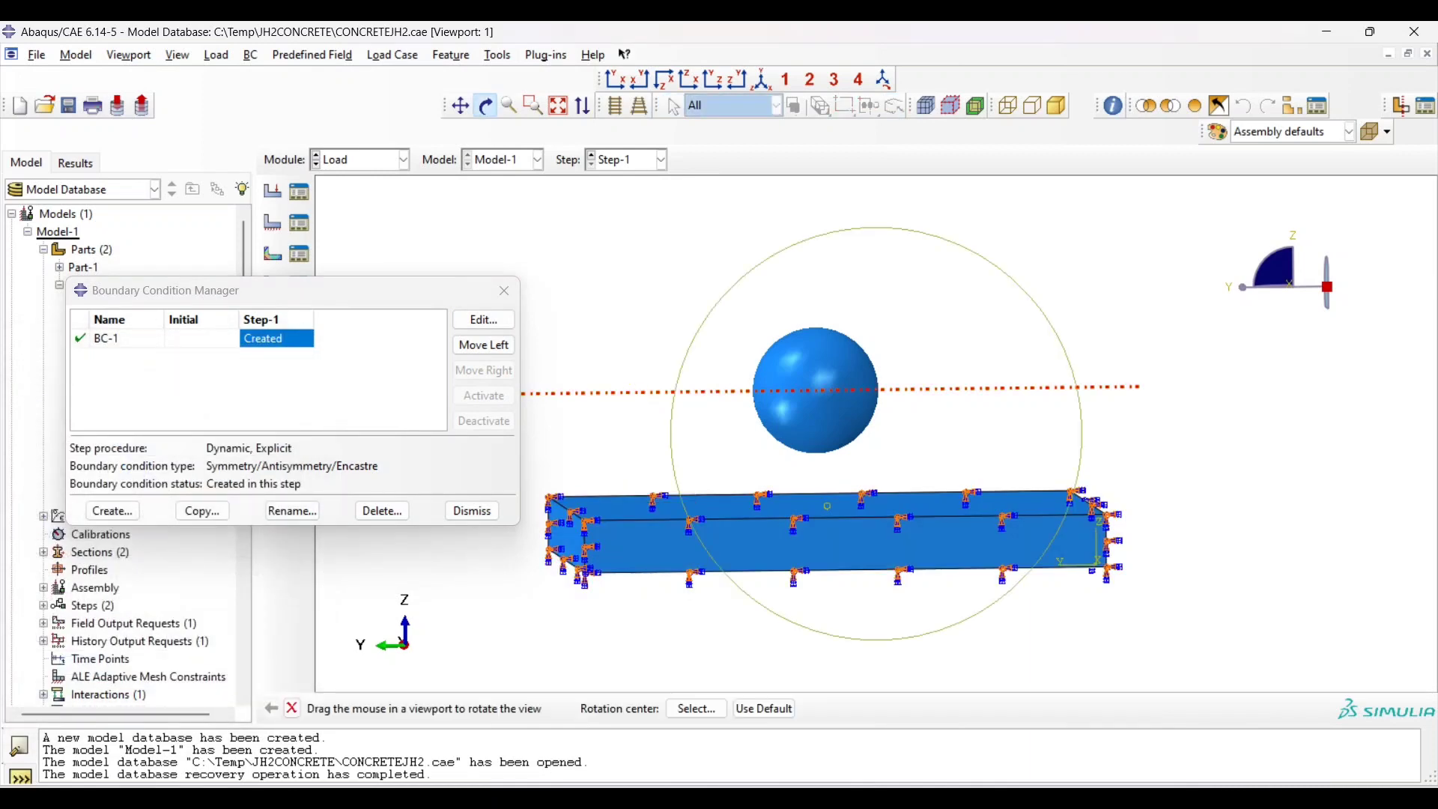
Inspect which plate faces BC-1 is applied to, accept it as it is, and close the Boundary Condition Manager
left_click_drag(876, 434, 1064, 453, "ctrl+alt")
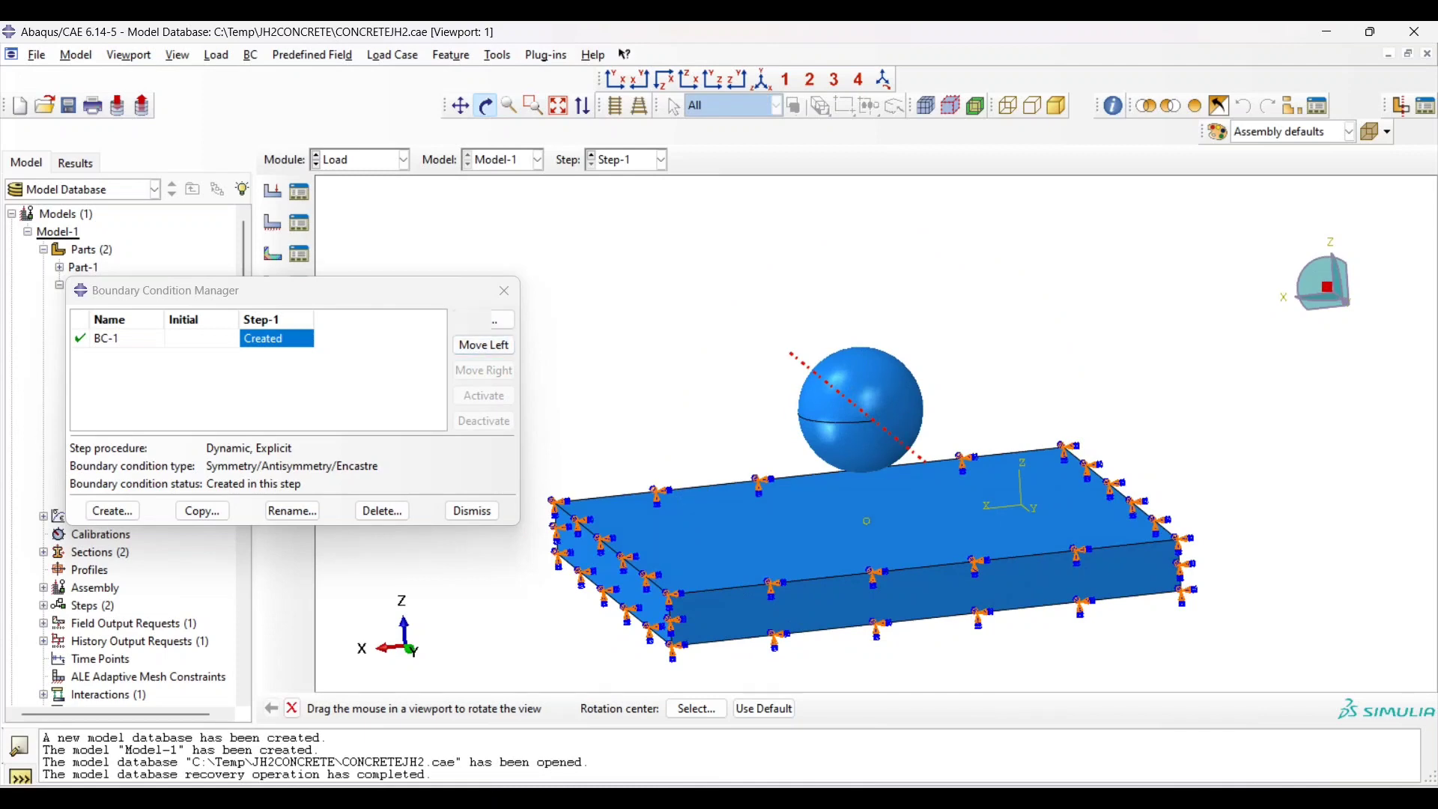
left_click(484, 319)
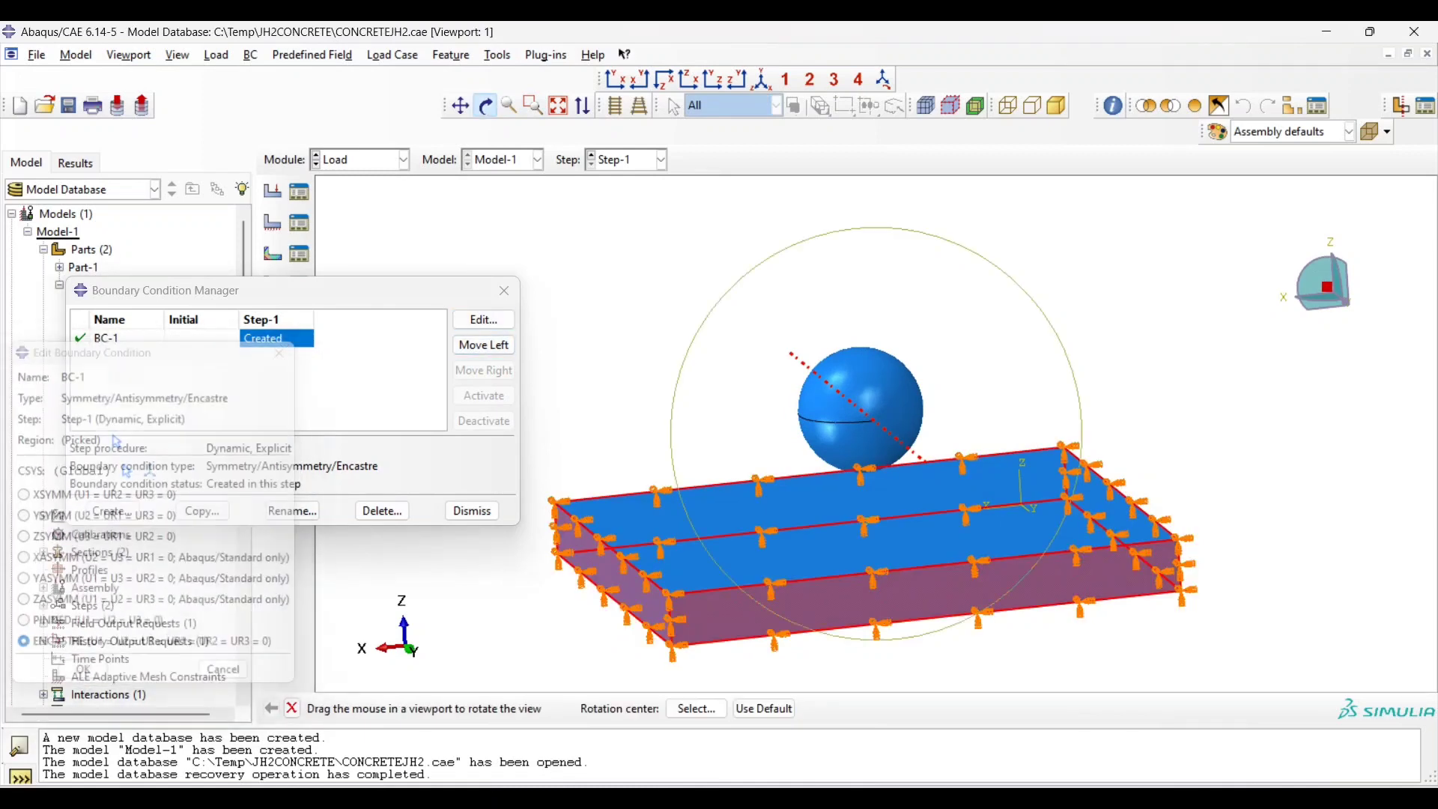
left_click_drag(861, 419, 711, 479, "ctrl+alt")
left_click(82, 675)
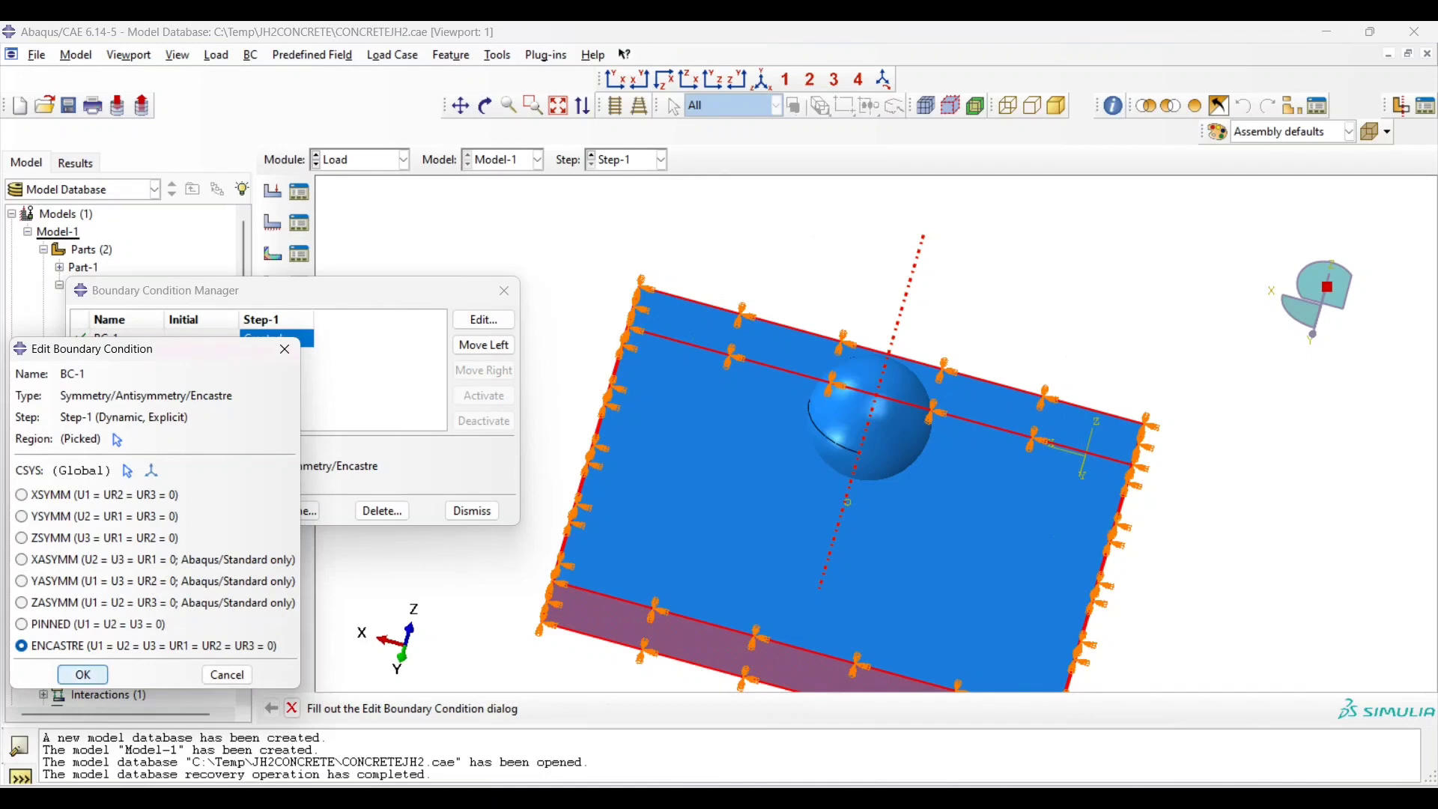
left_click(472, 511)
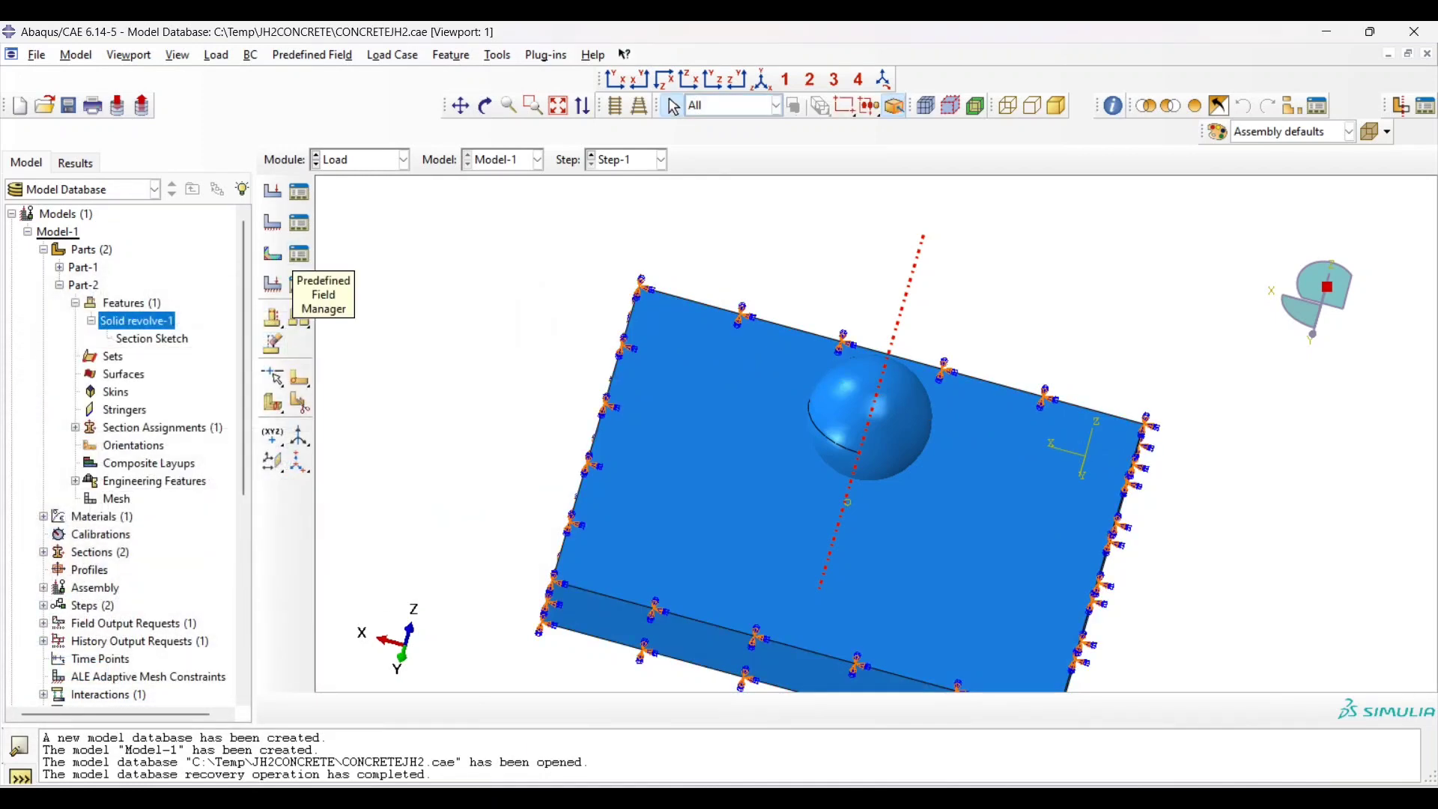
Return to the Interaction module
left_click(484, 106)
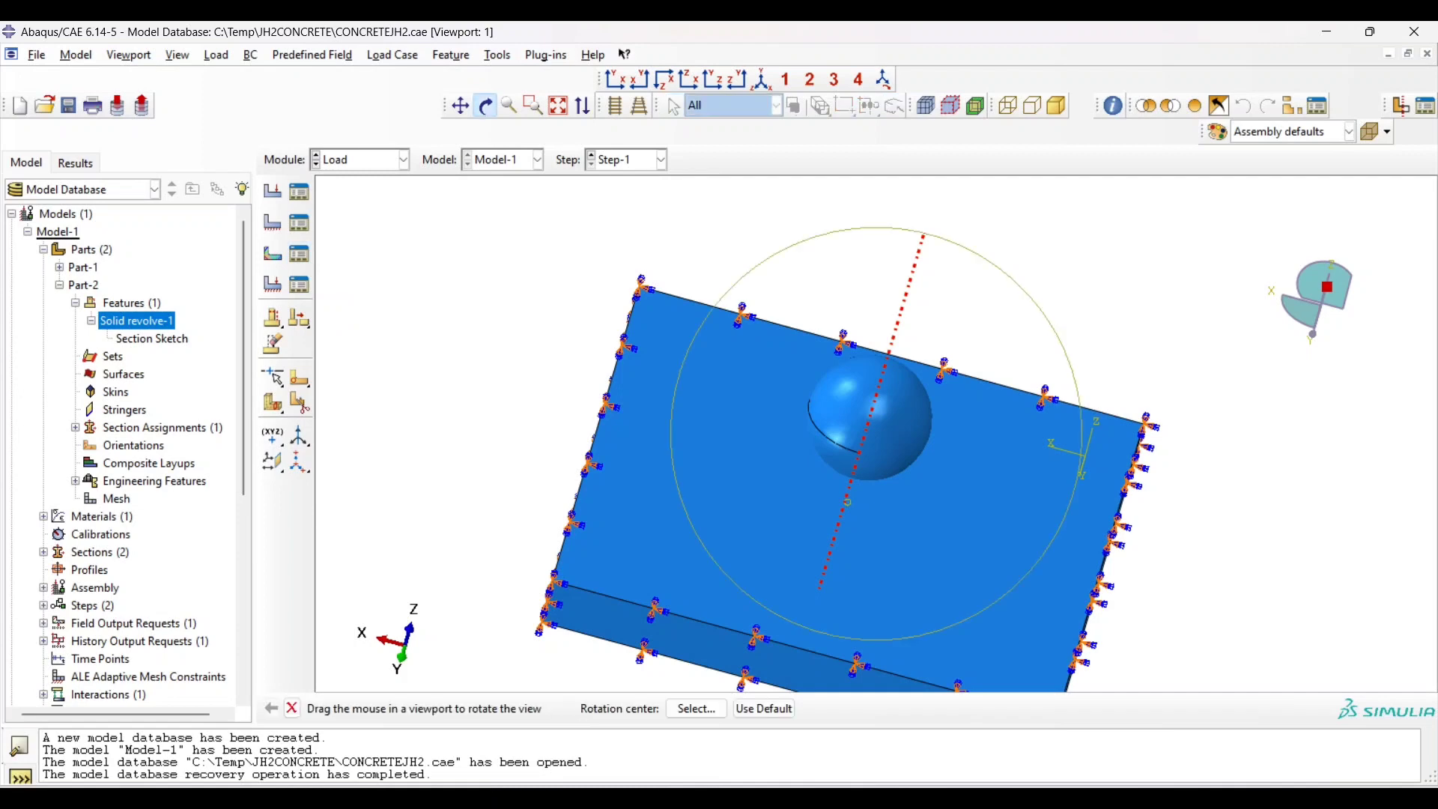
left_click_drag(876, 524, 922, 405)
left_click(404, 160)
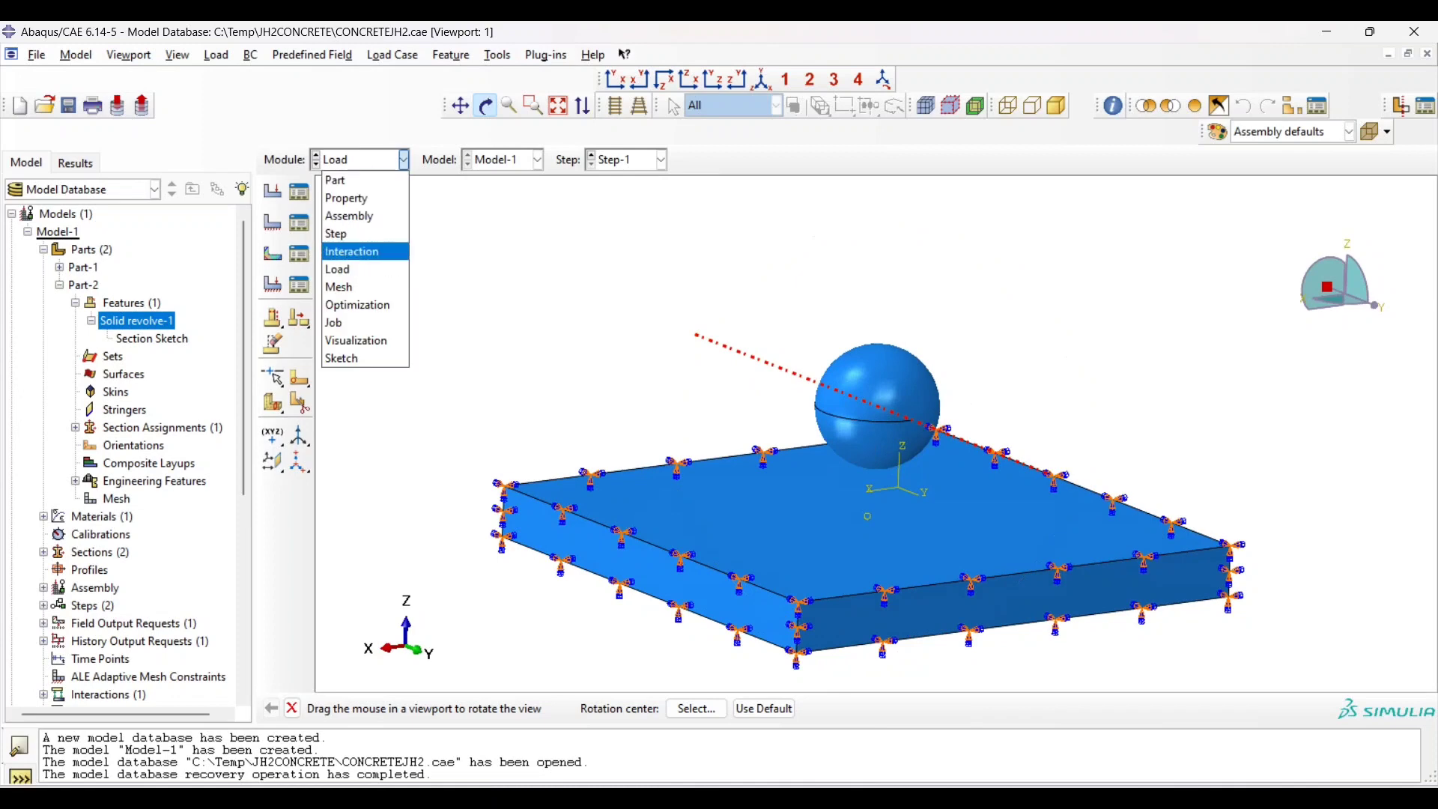
left_click(362, 244)
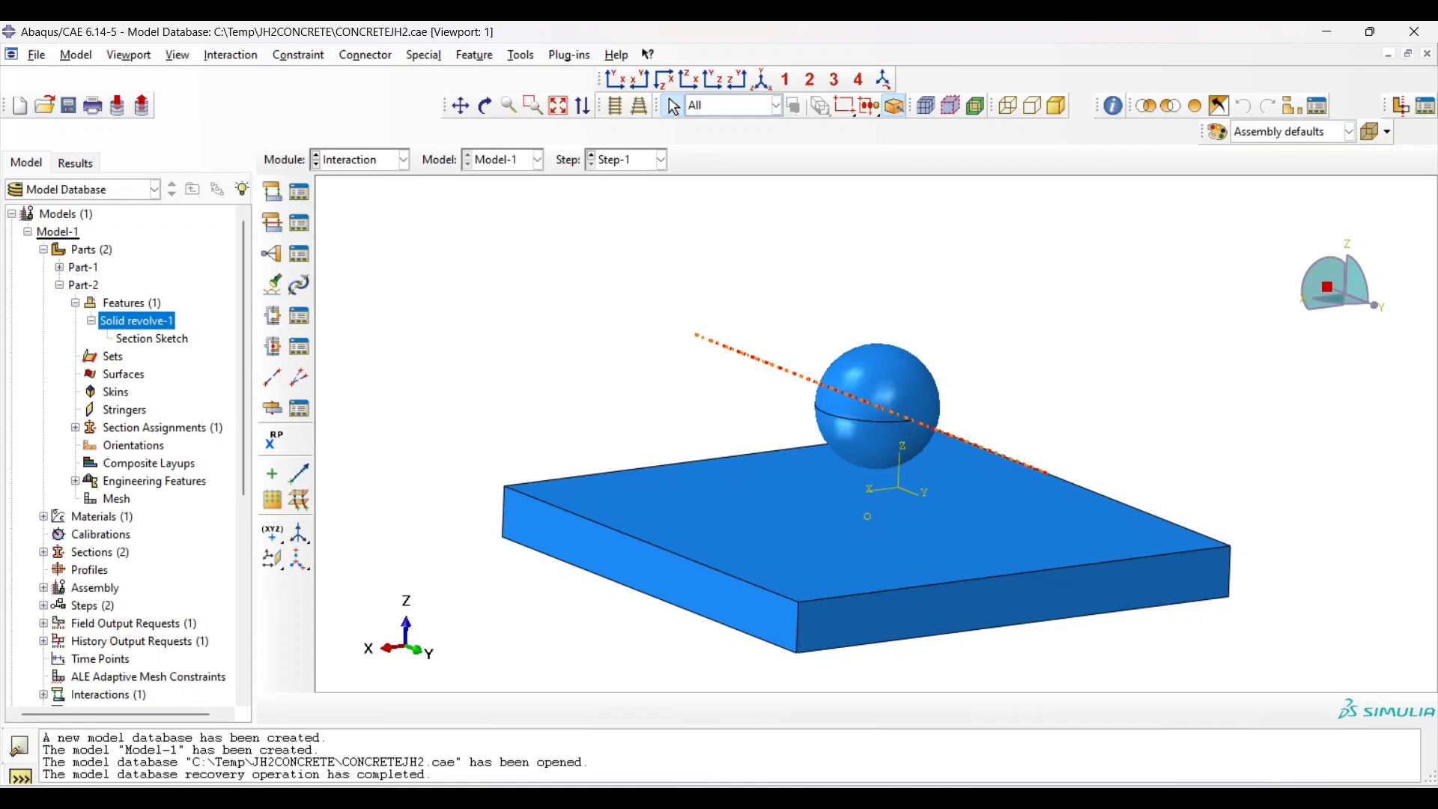
Examine the sphere and its position above the concrete plate from several angles
left_click_drag(803, 427, 908, 477, "ctrl+alt")
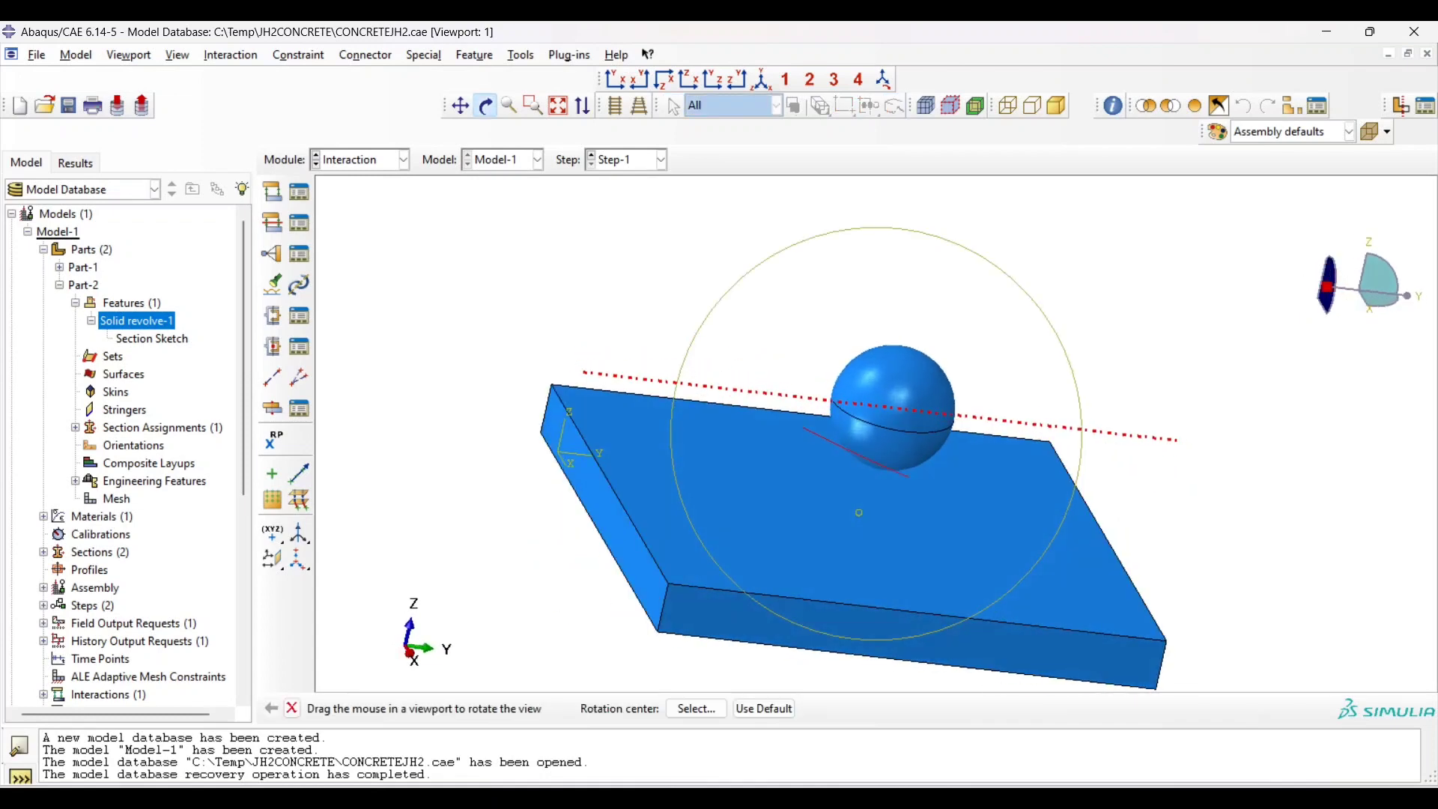
left_click_drag(1015, 448, 1040, 359, "ctrl+alt")
scroll(861, 456, "down", 1)
scroll(794, 449, "up", 3)
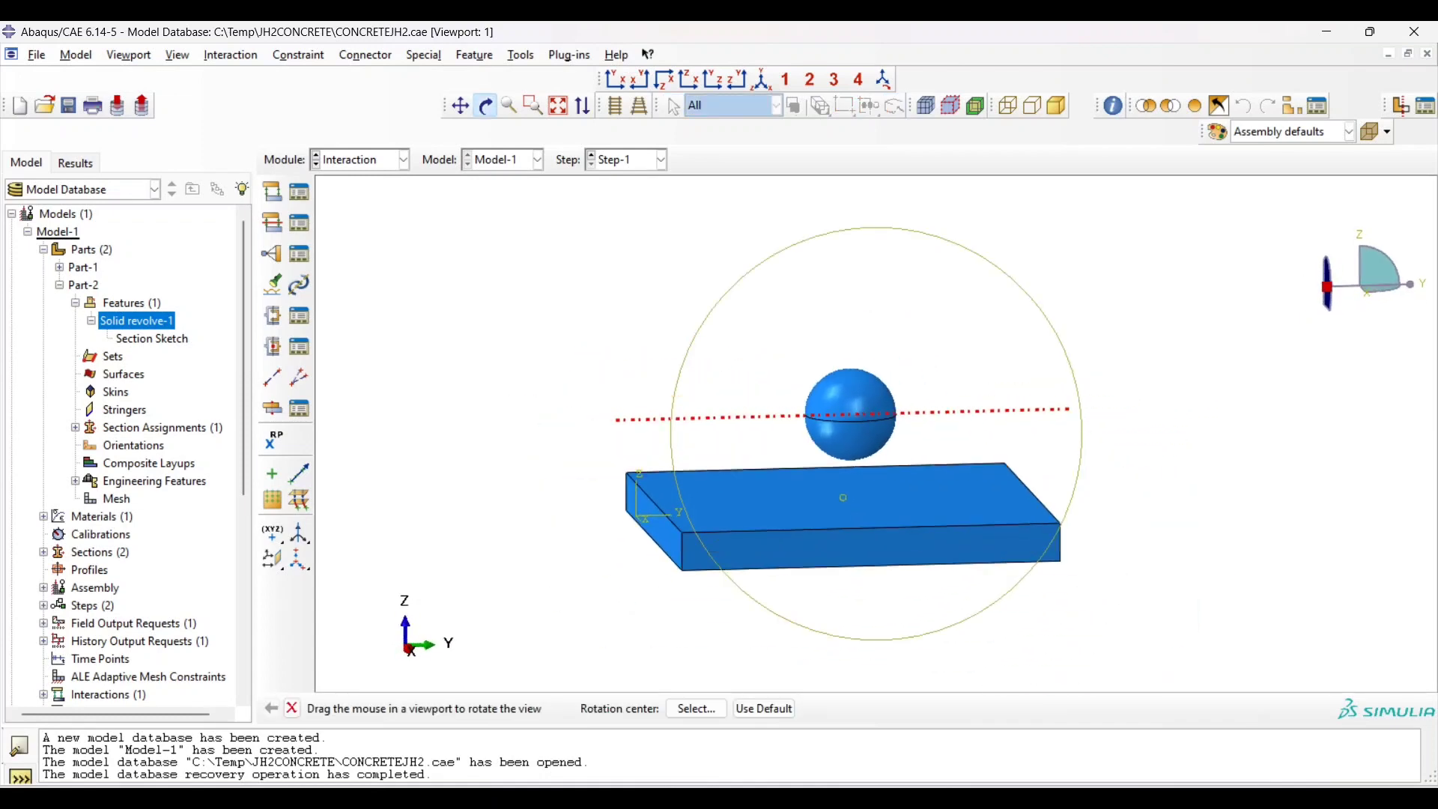
scroll(971, 457, "down", 3)
left_click_drag(847, 459, 844, 439, "ctrl+alt")
scroll(844, 442, "up", 1)
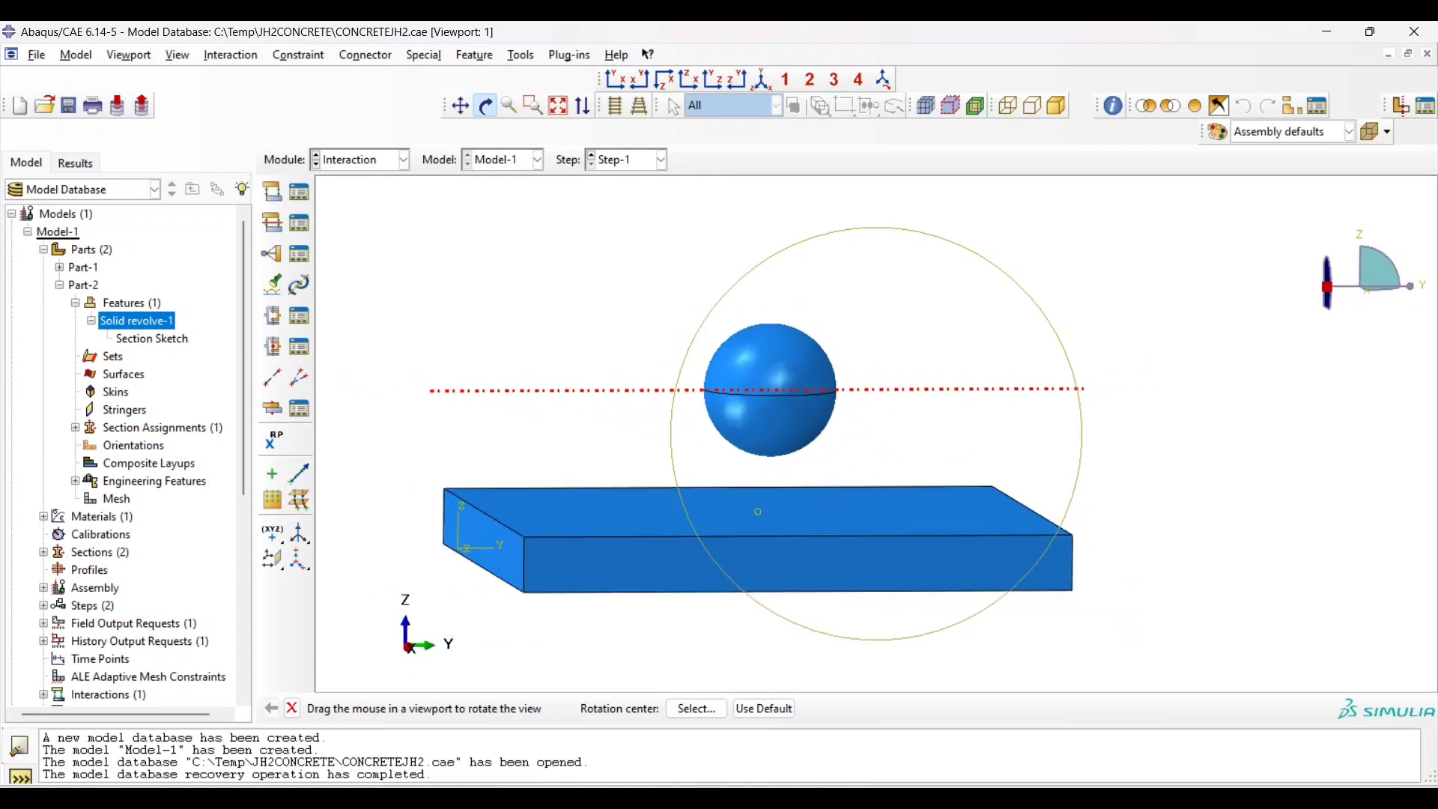
left_click_drag(932, 411, 959, 412, "ctrl+alt")
scroll(866, 414, "down", 2)
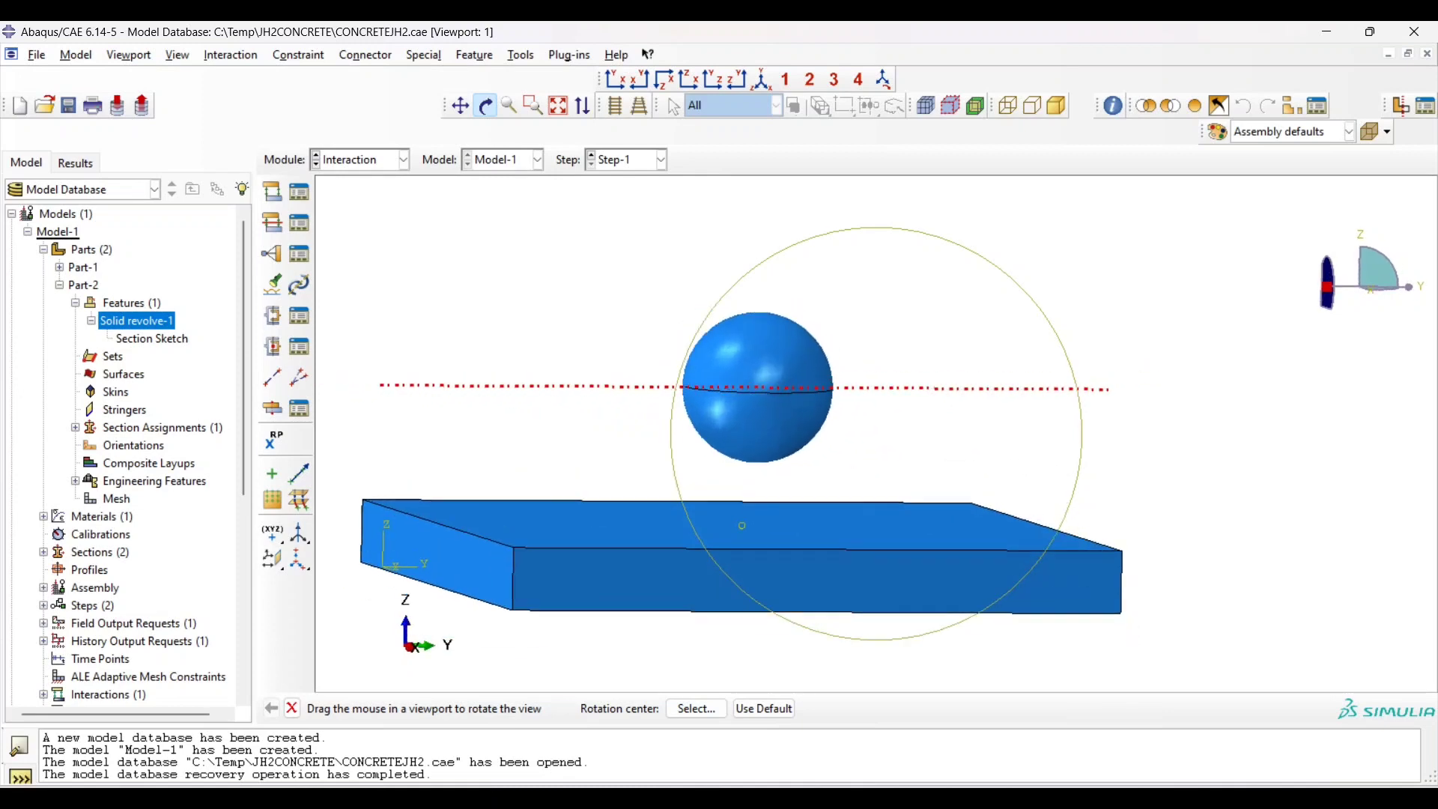
scroll(866, 414, "up", 3)
left_click_drag(869, 398, 856, 426, "ctrl+alt")
left_click_drag(952, 414, 1003, 390, "ctrl+alt")
scroll(982, 485, "up", 2)
scroll(1059, 481, "down", 2)
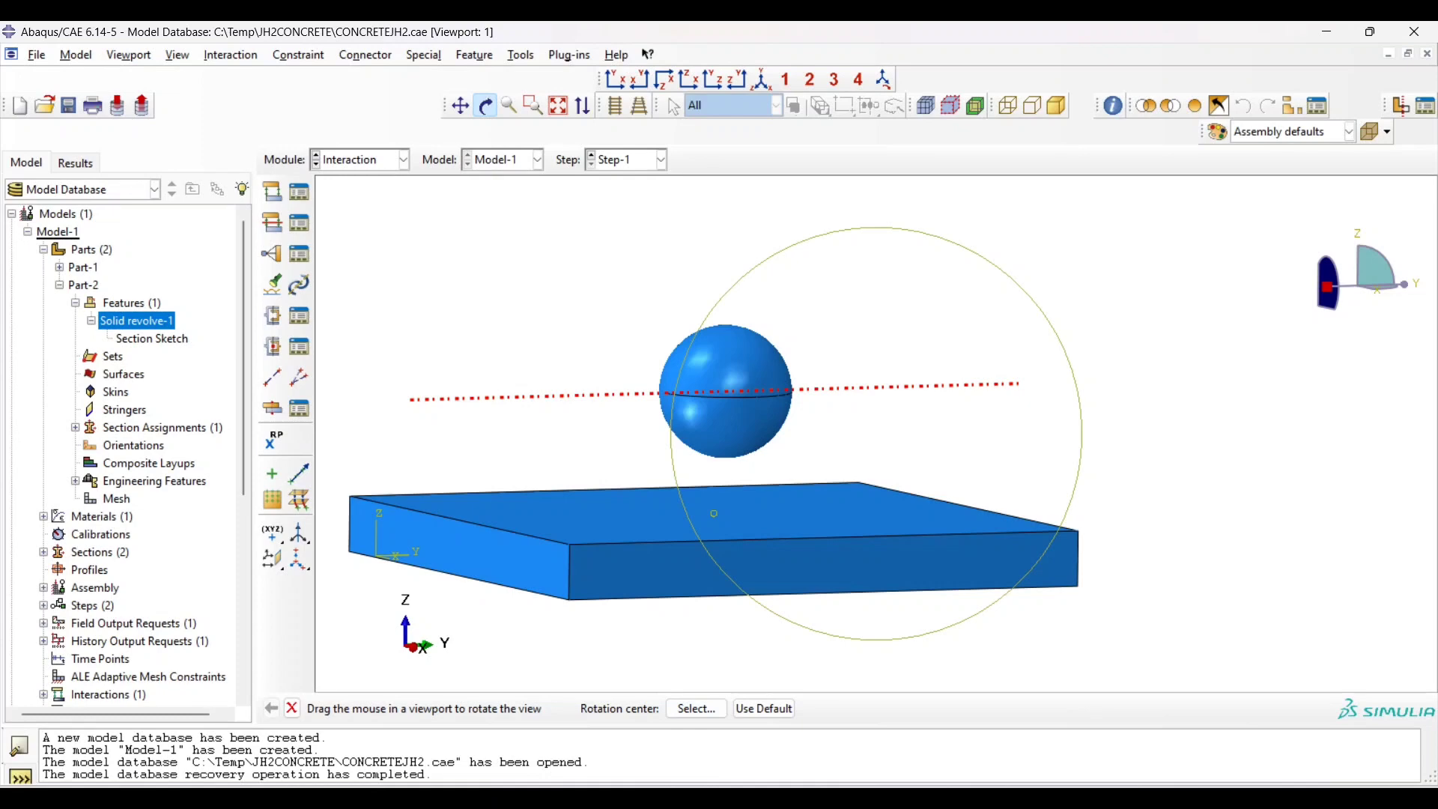
left_click_drag(1058, 481, 1058, 499, "ctrl+alt")
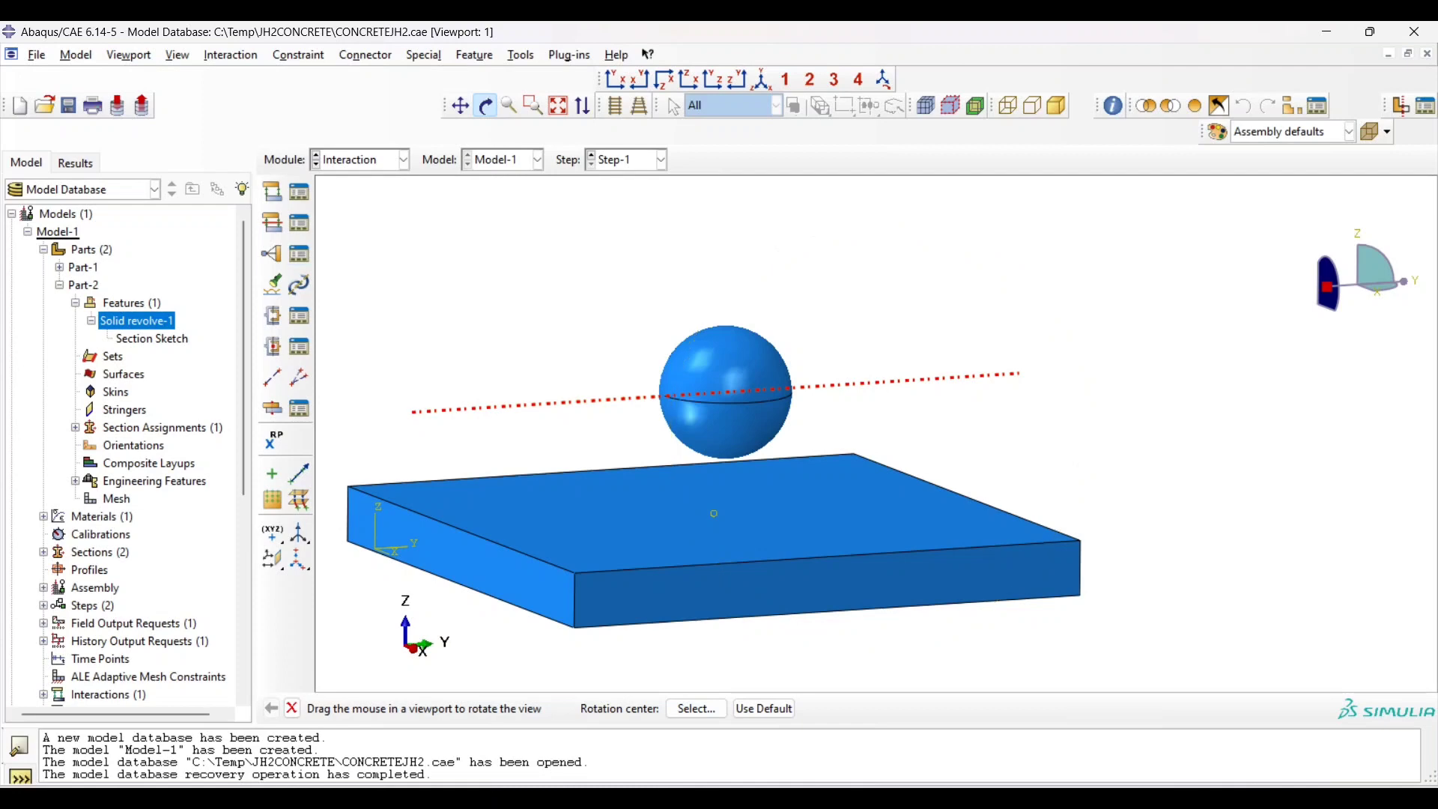
Check the list of existing constraints and begin a new constraint of type Rigid body
left_click(299, 254)
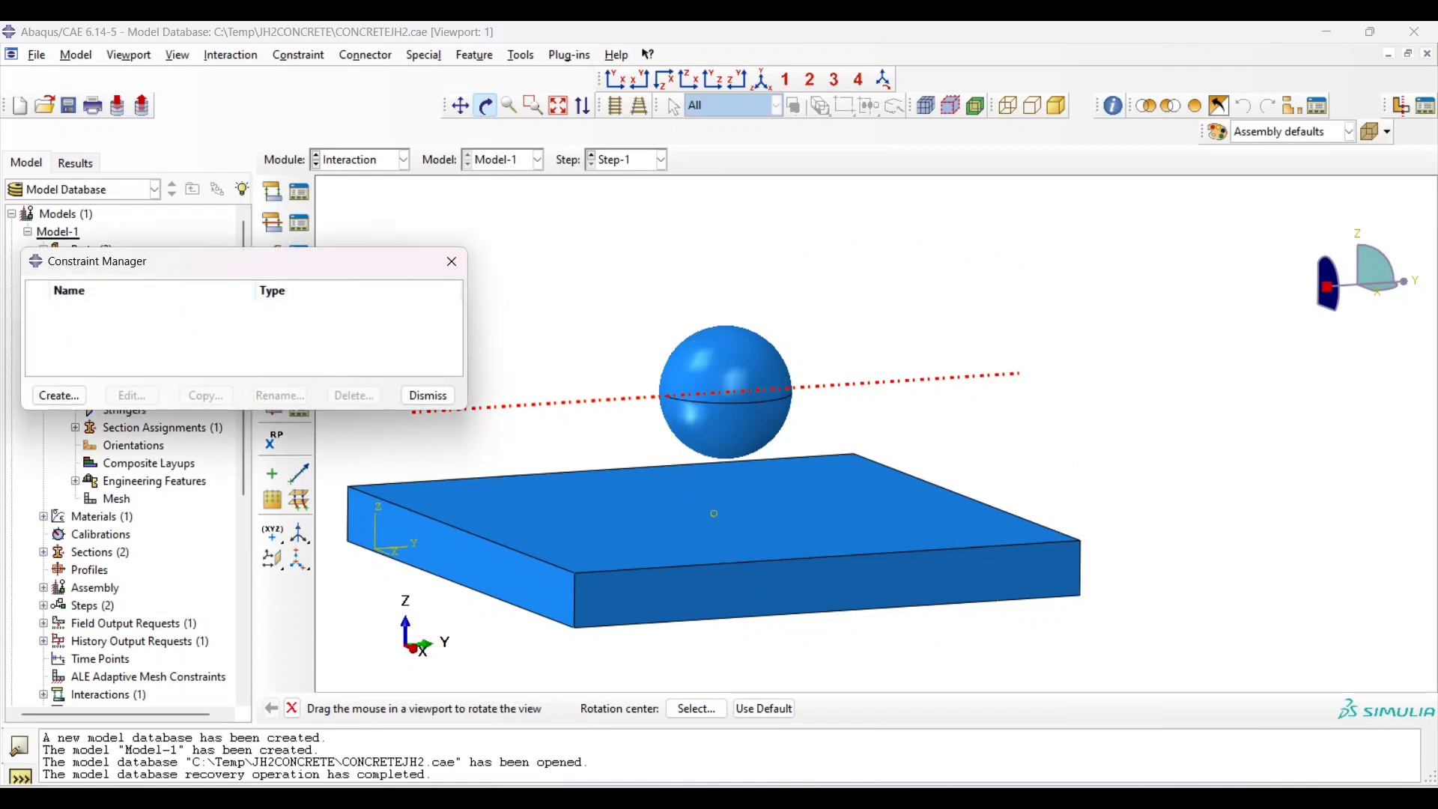
left_click(428, 395)
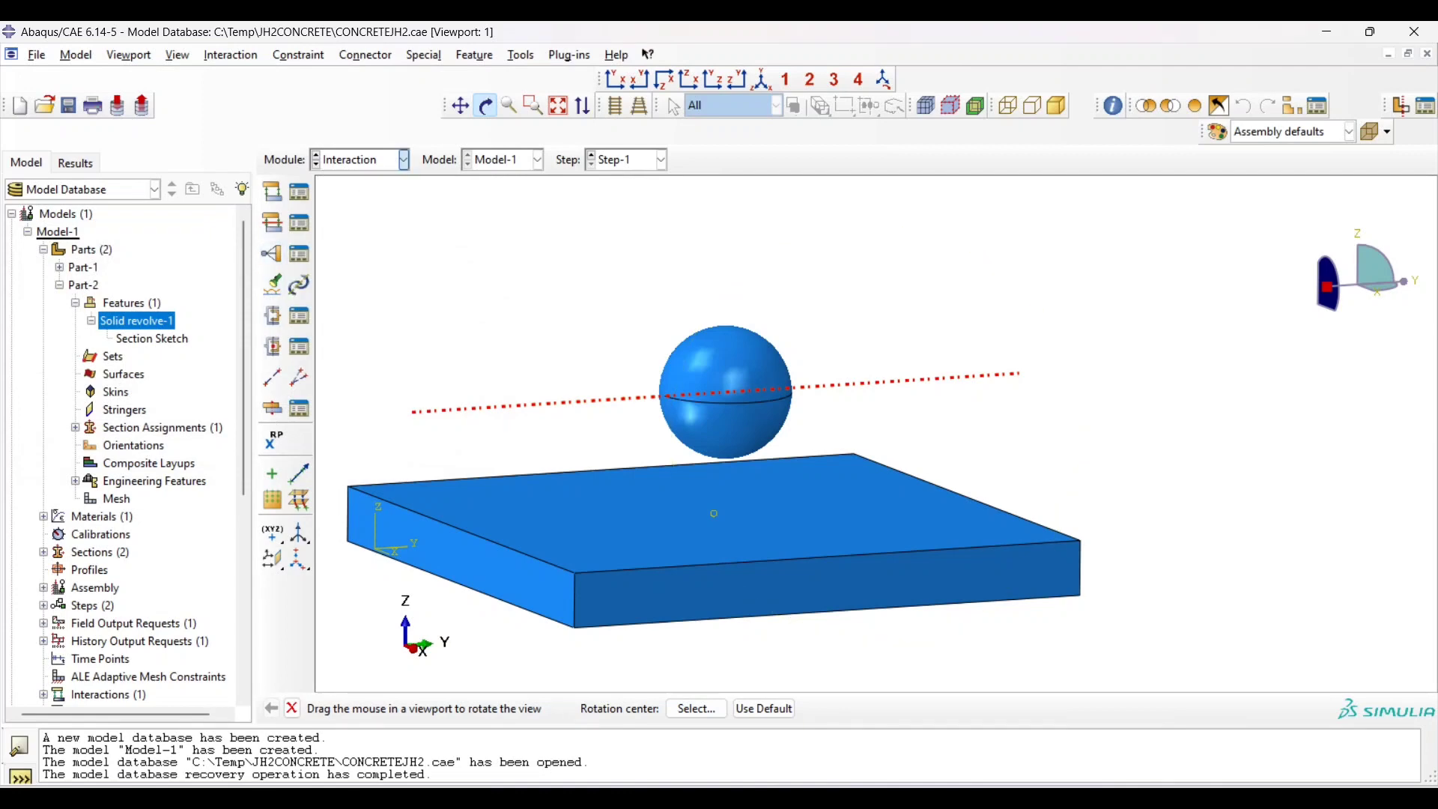
left_click(271, 254)
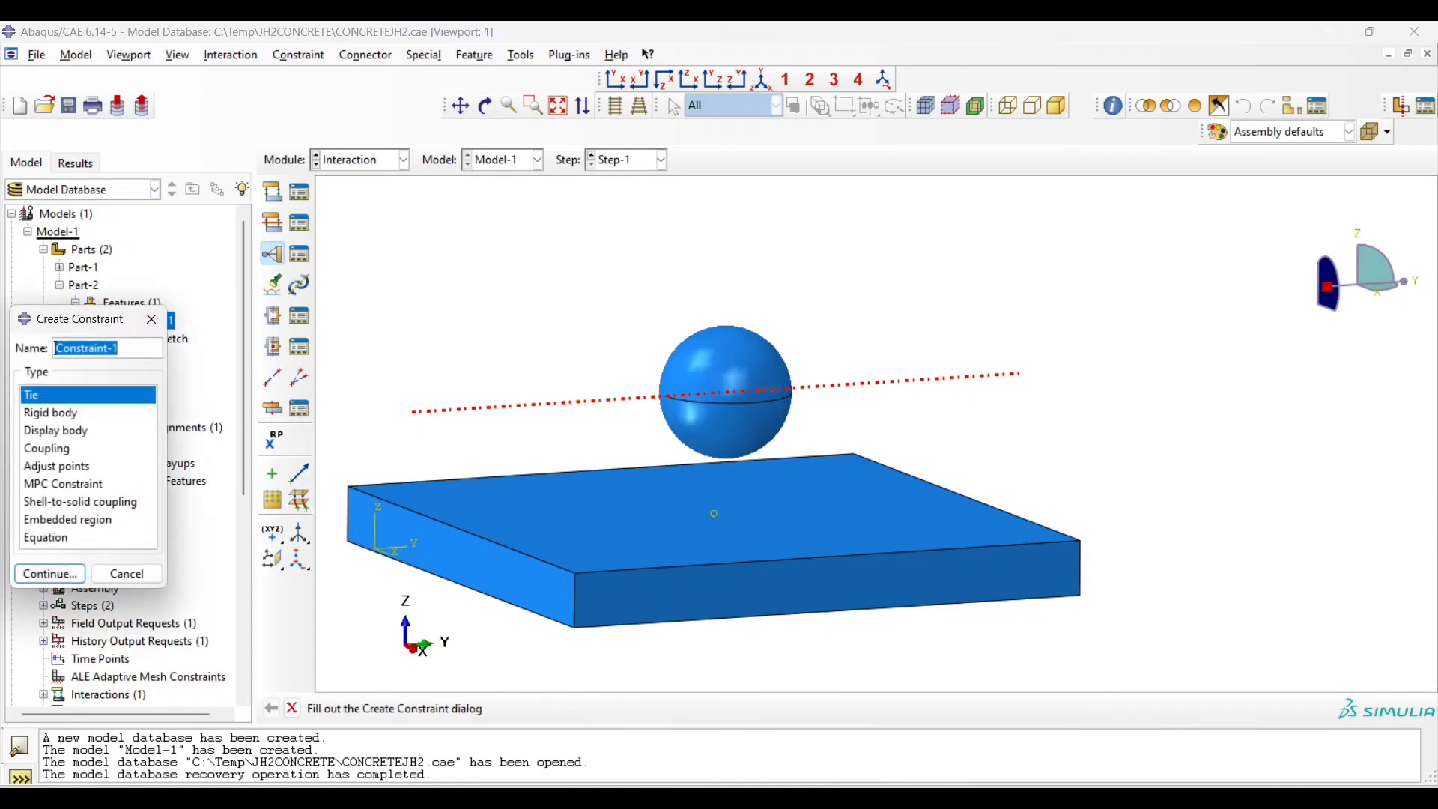
left_click(51, 412)
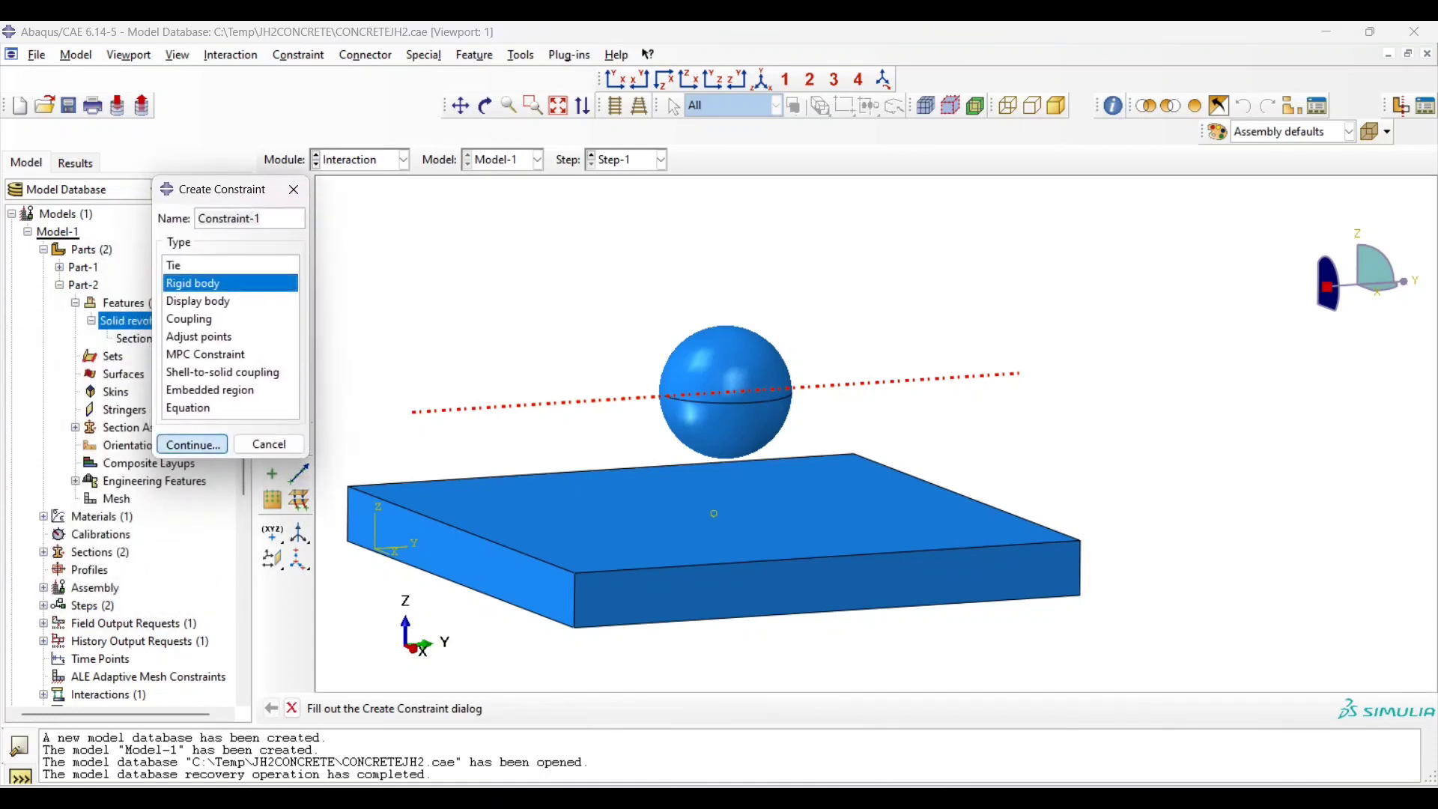
left_click(50, 574)
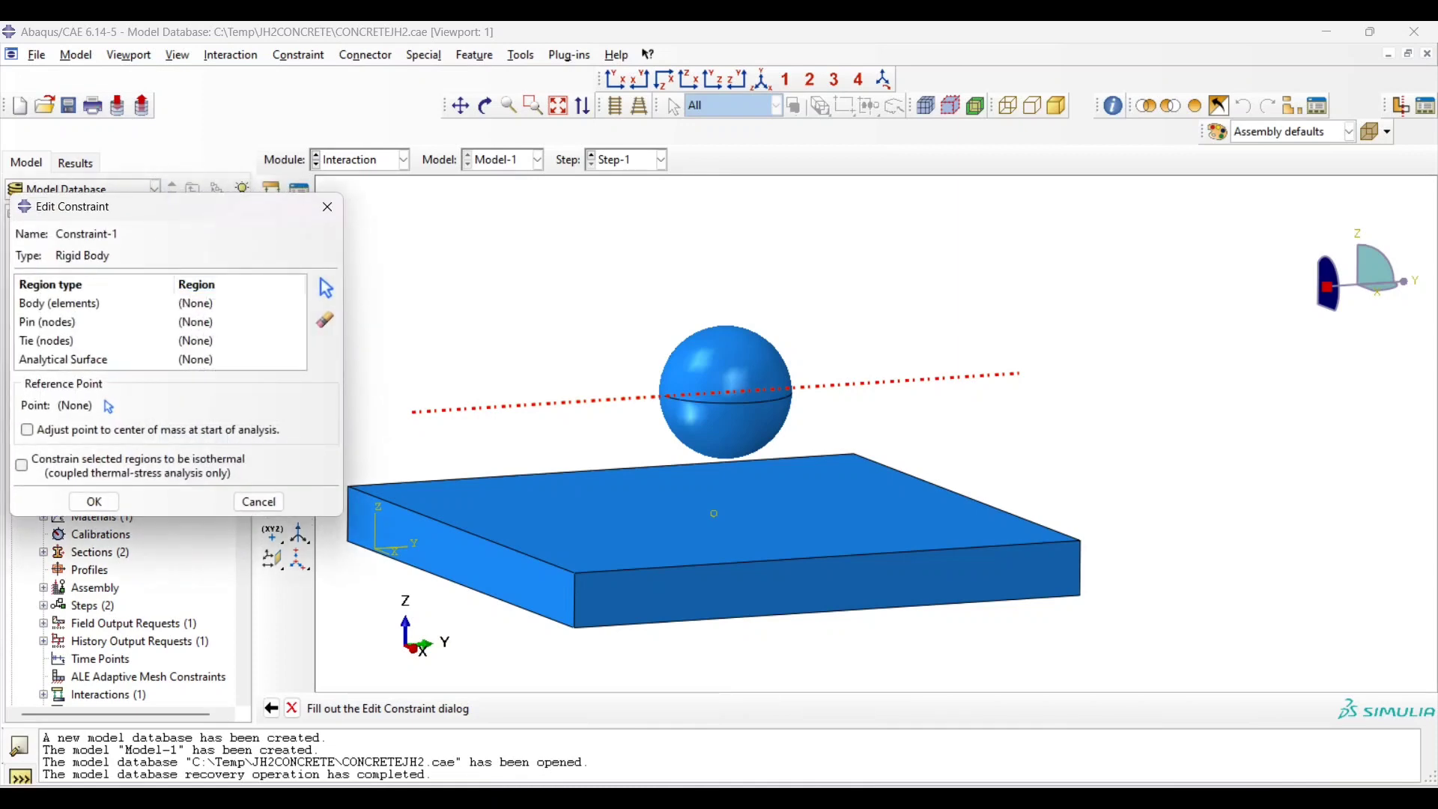
Pick the whole sphere as the Body (elements) region of the rigid body constraint, without creating a set
left_click(93, 302)
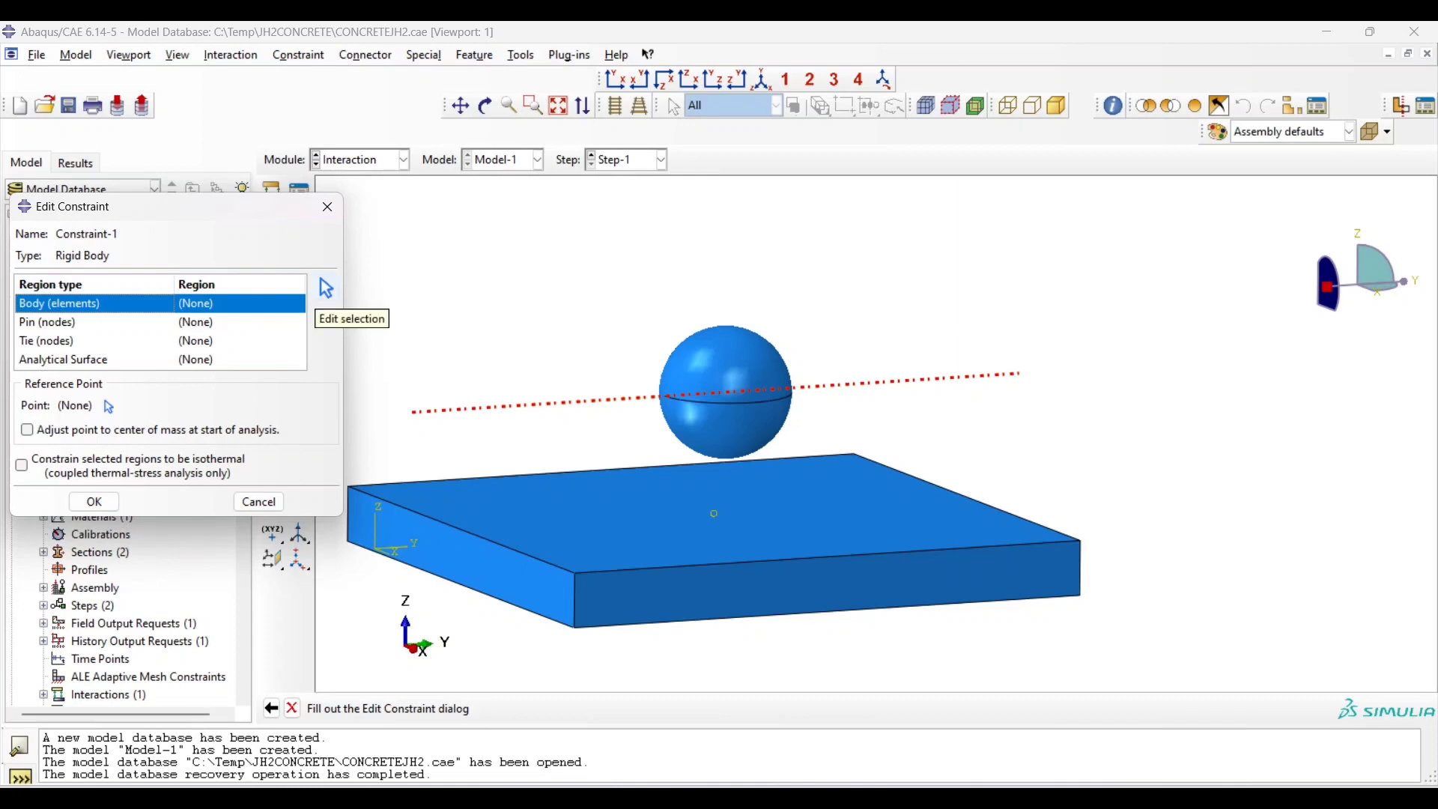
left_click(325, 288)
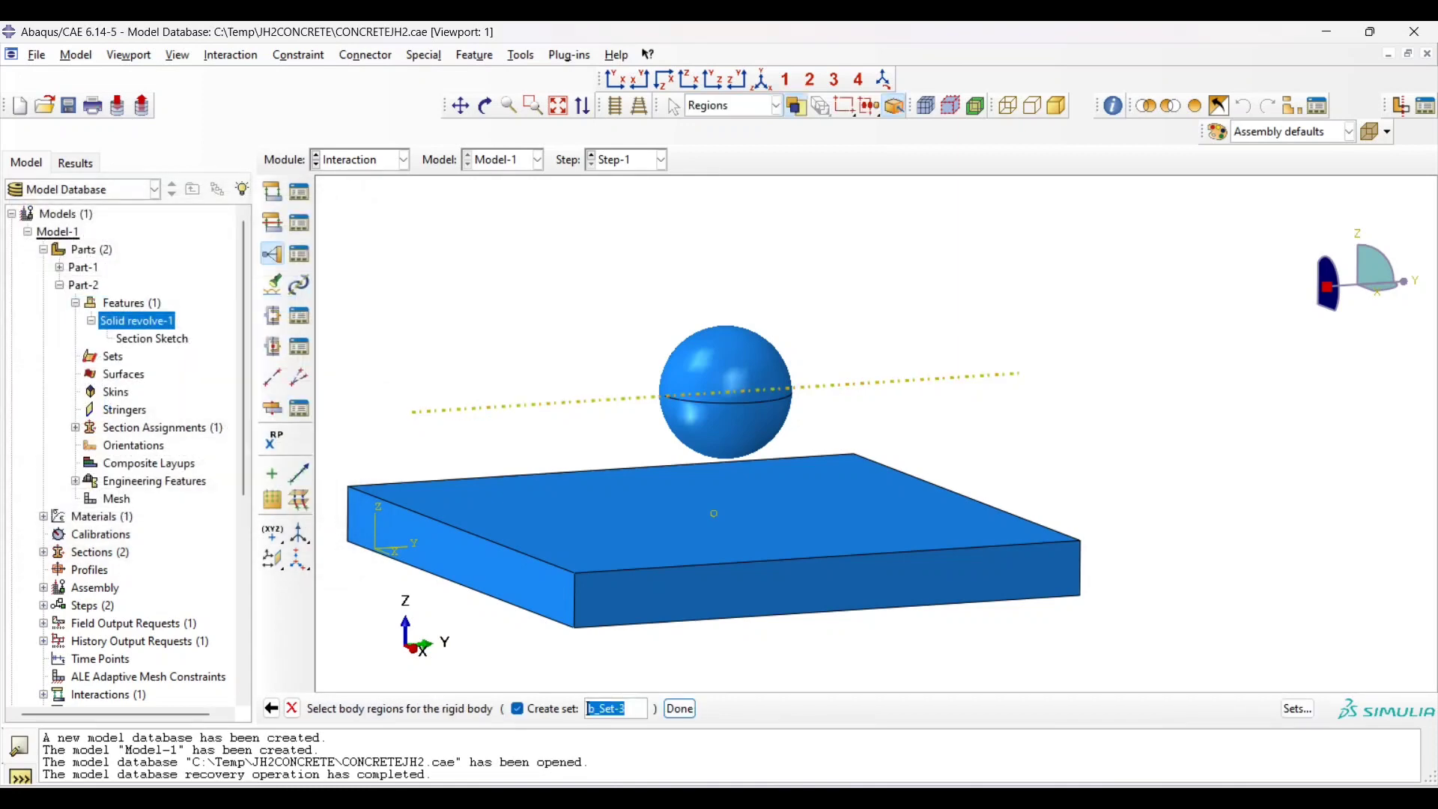
left_click(517, 708)
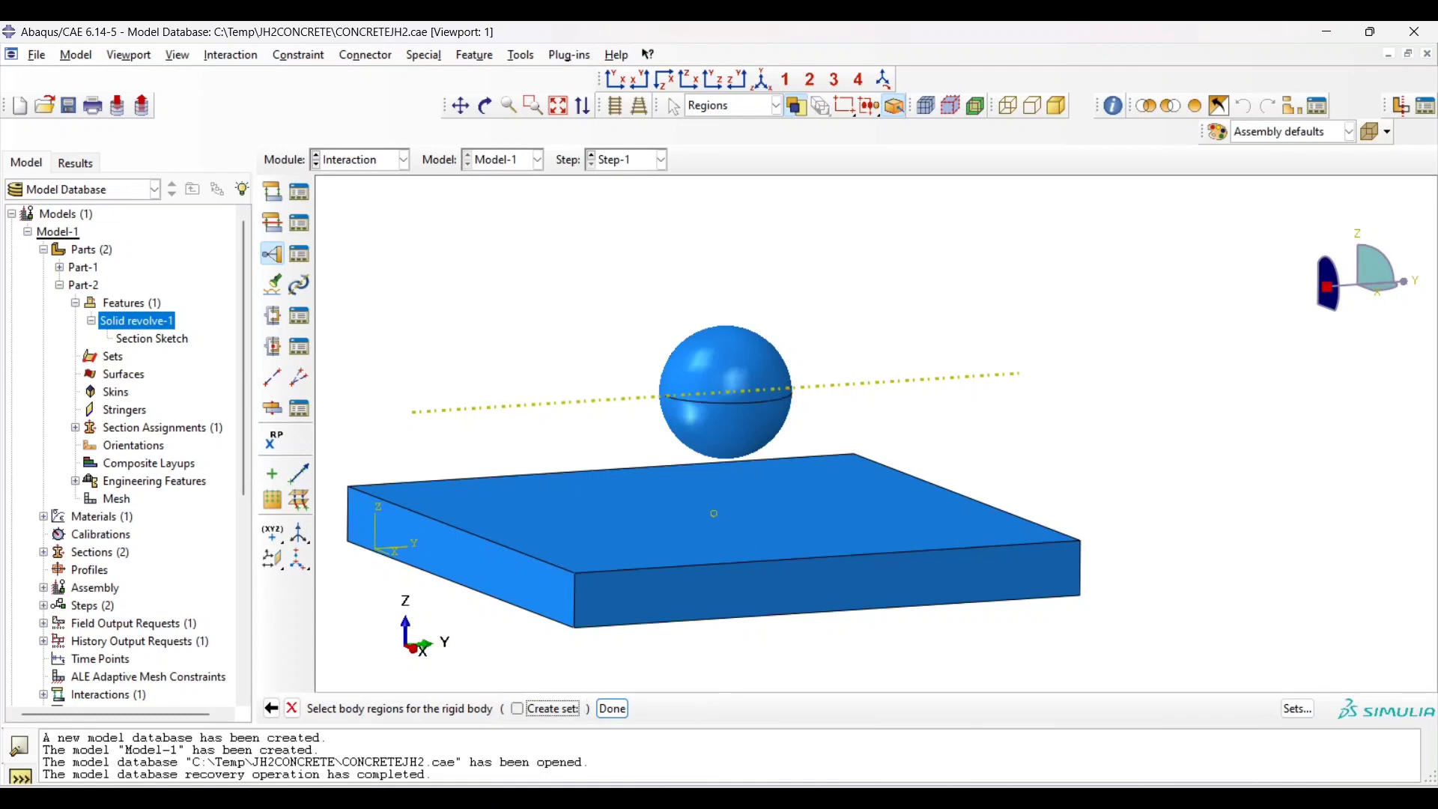
left_click(725, 392)
left_click(485, 106)
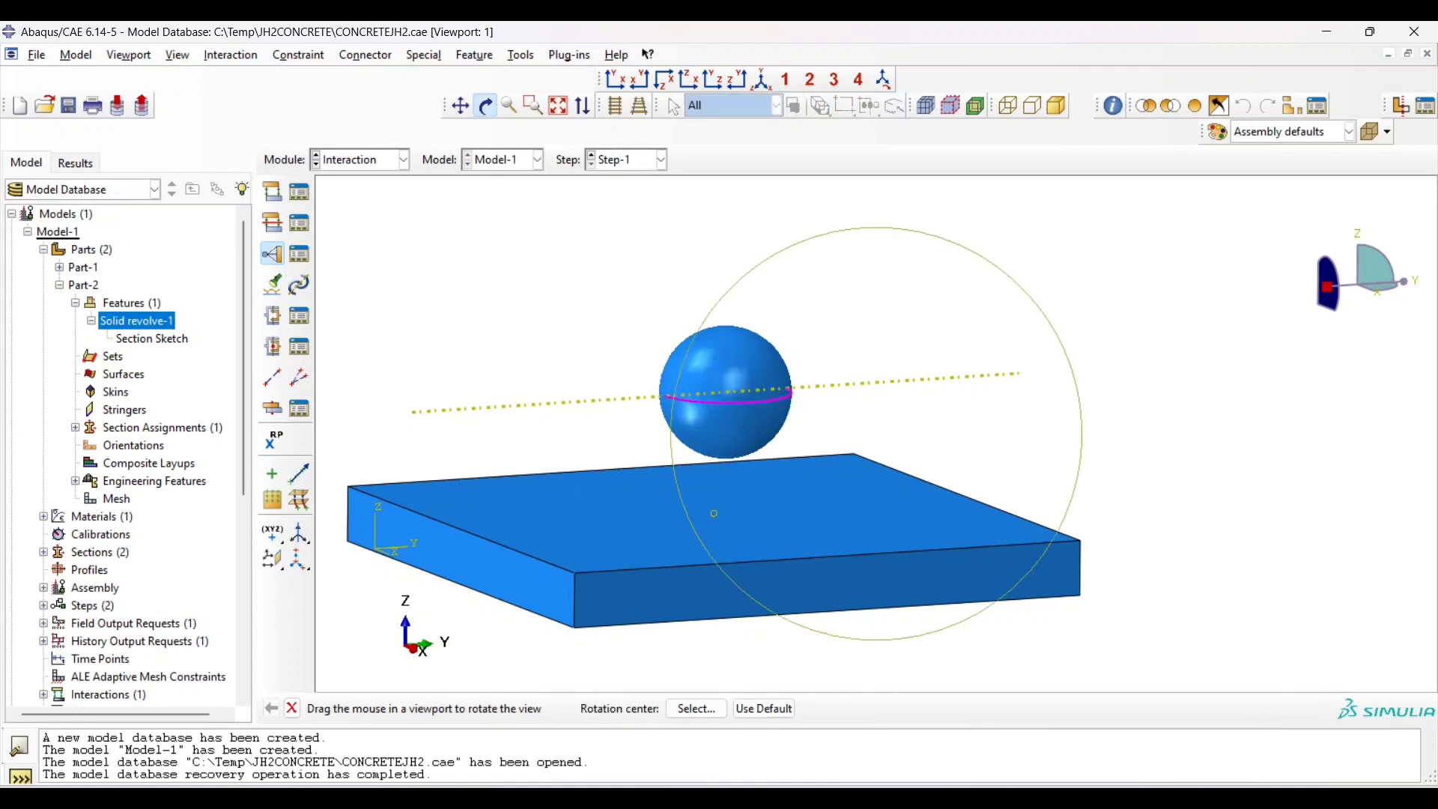
left_click_drag(714, 513, 824, 447)
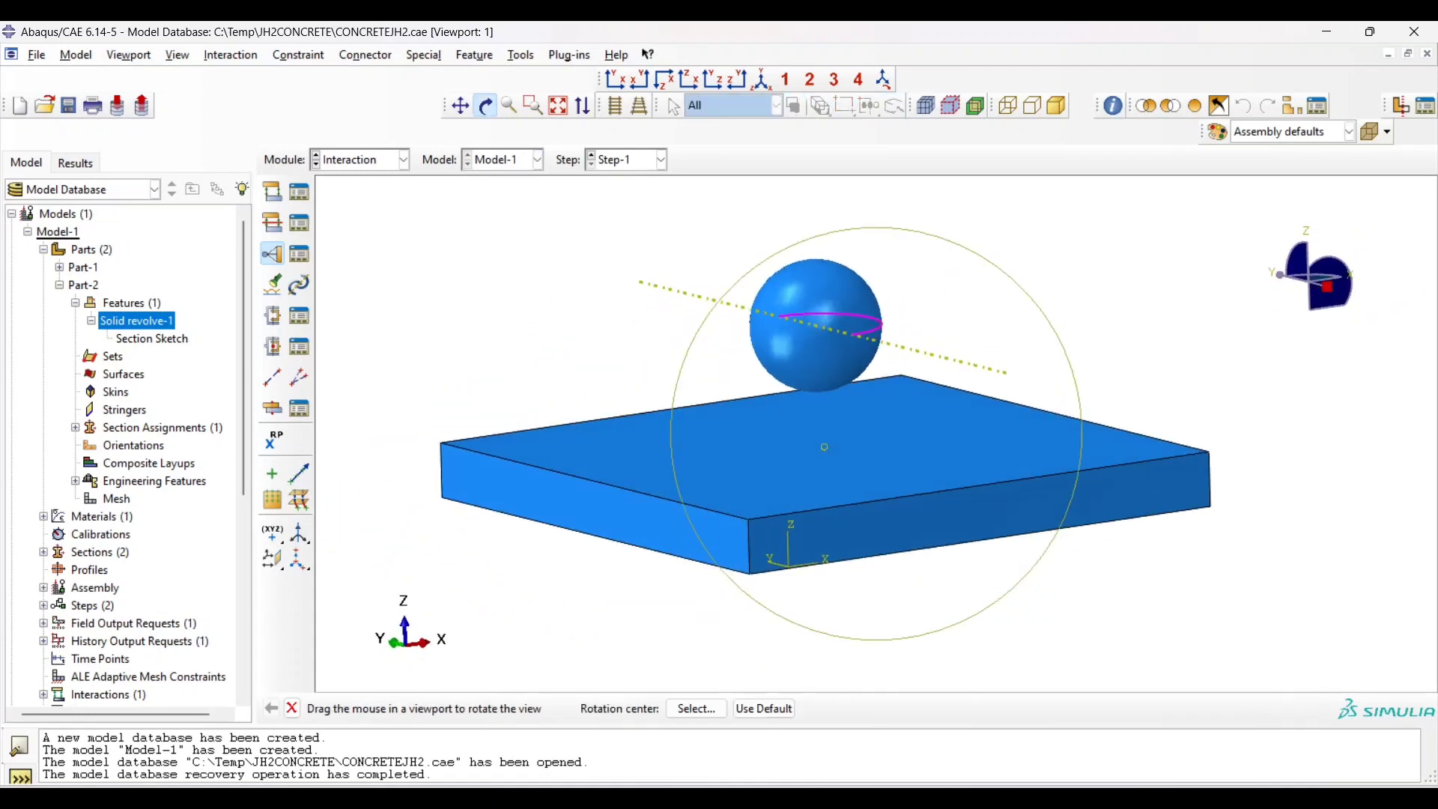
key("Escape")
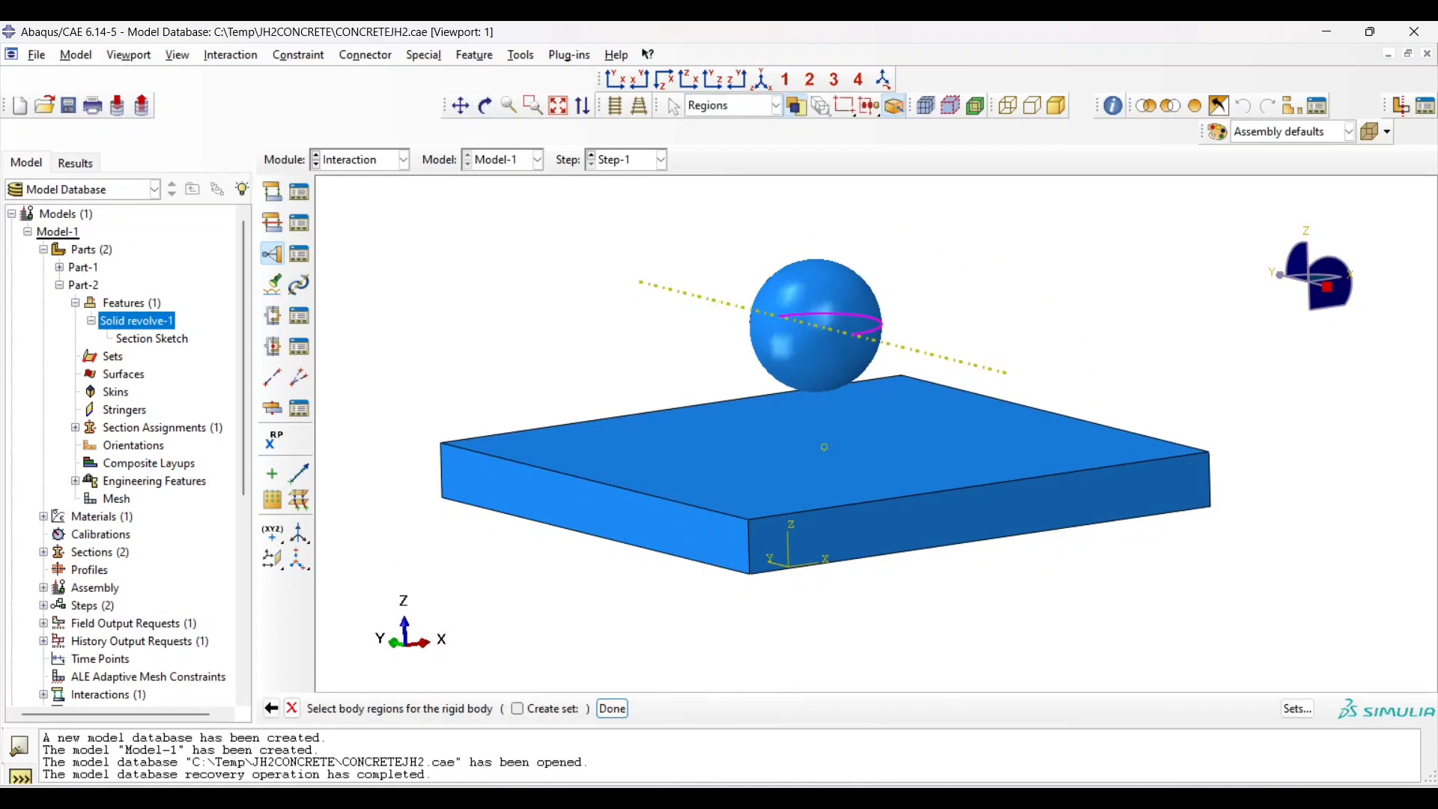
left_click(611, 707)
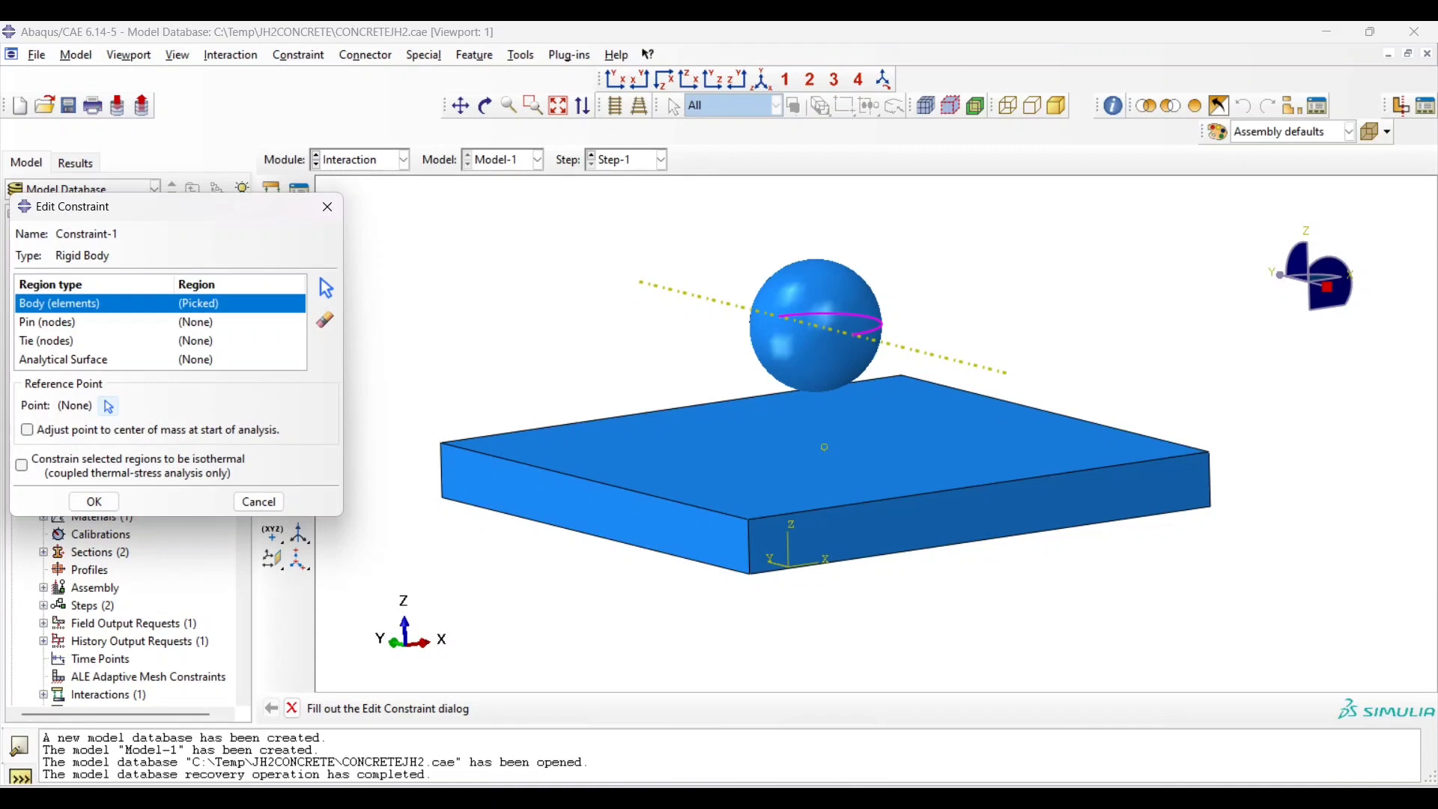
Create a reference point on the sphere's horizontal circumferential edge
scroll(542, 415, "down", 2)
scroll(1069, 277, "down", 2)
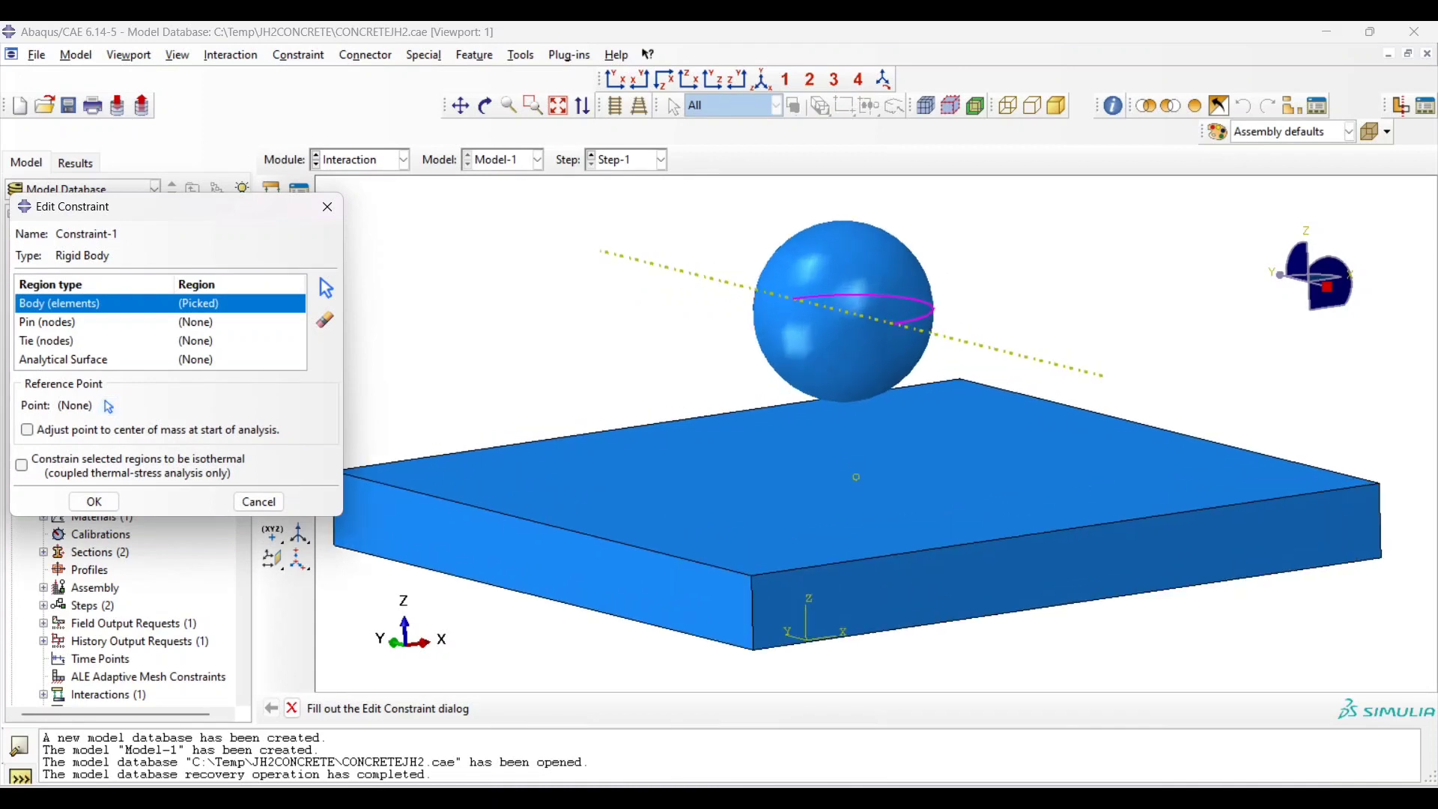
scroll(798, 304, "up", 2)
left_click(485, 105)
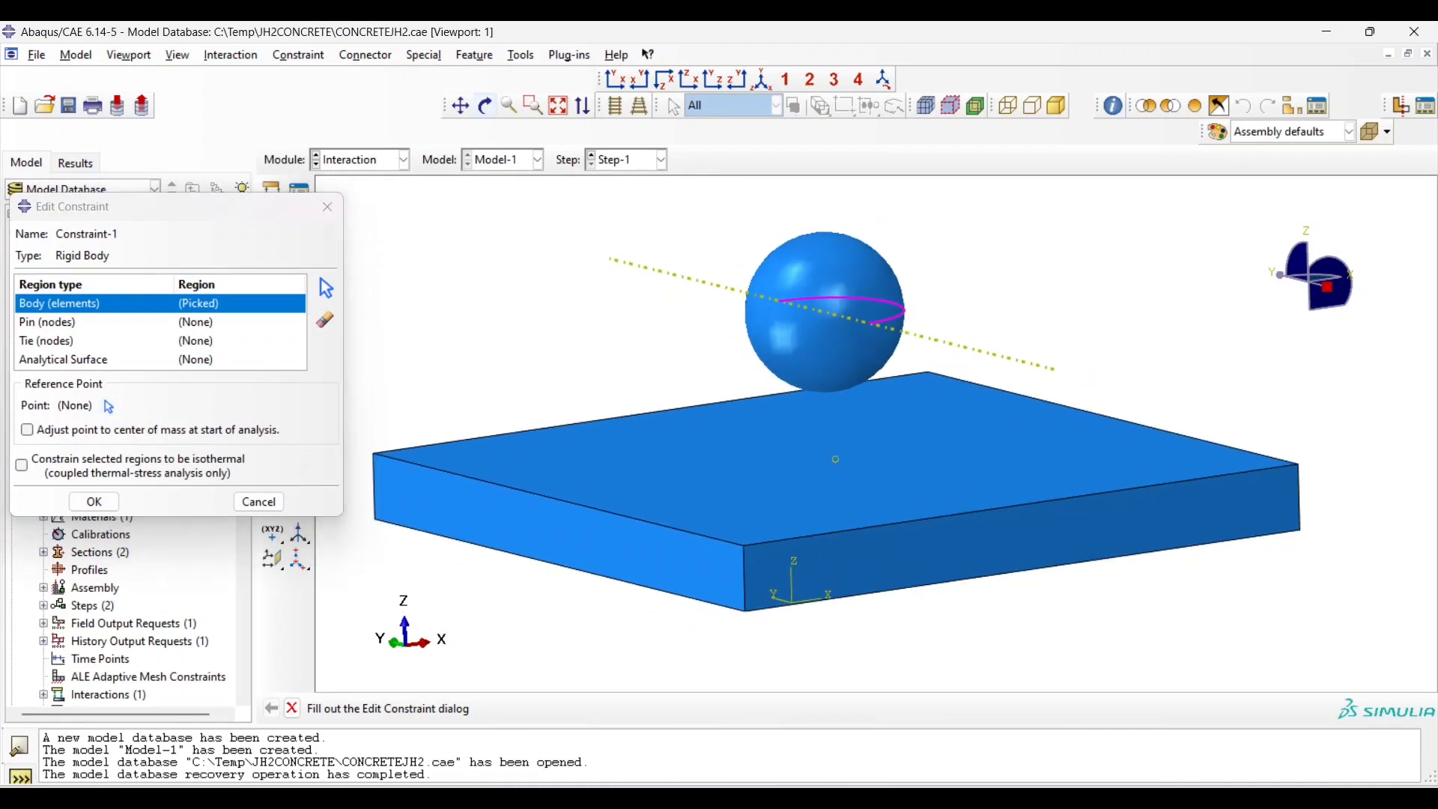
left_click_drag(886, 399, 827, 323)
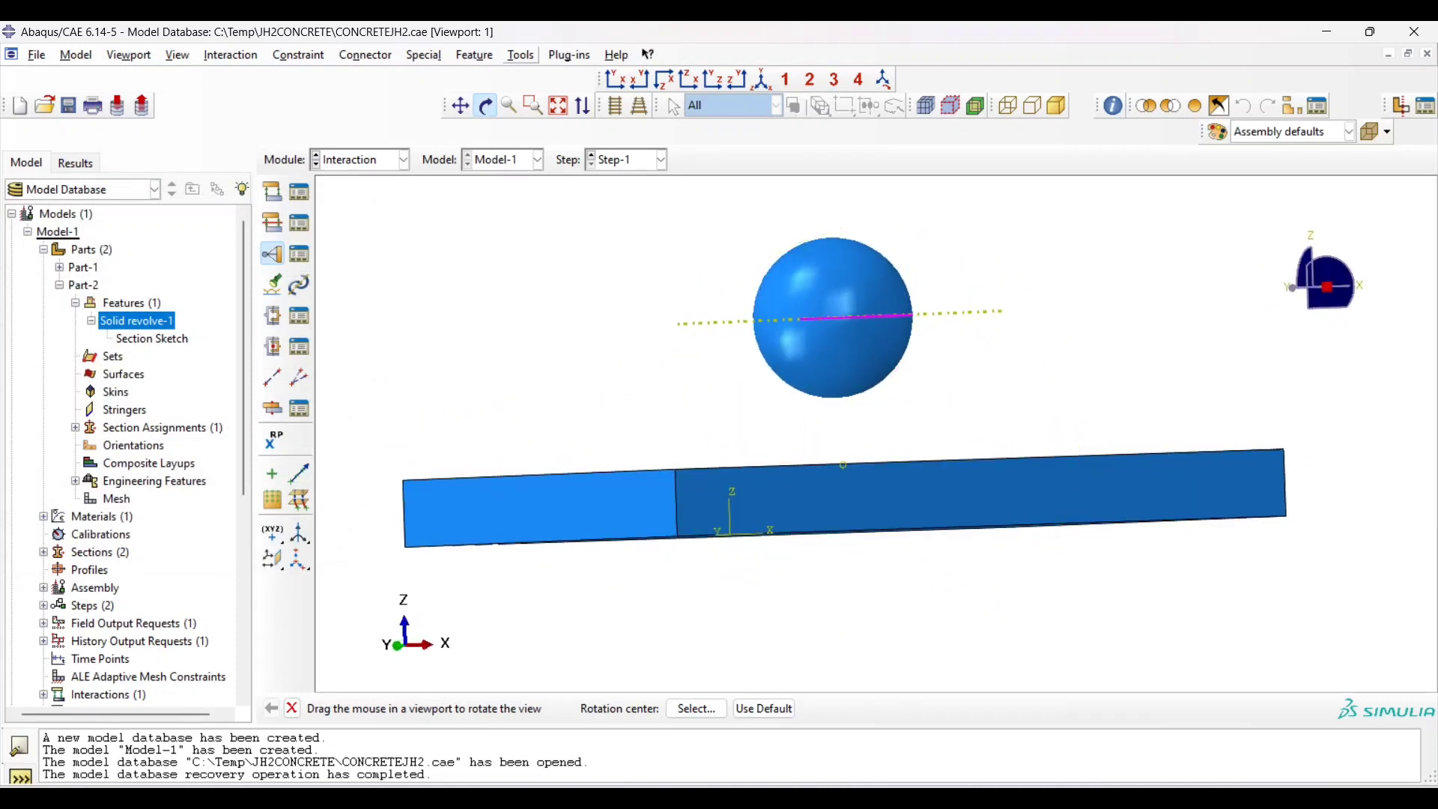
left_click(520, 54)
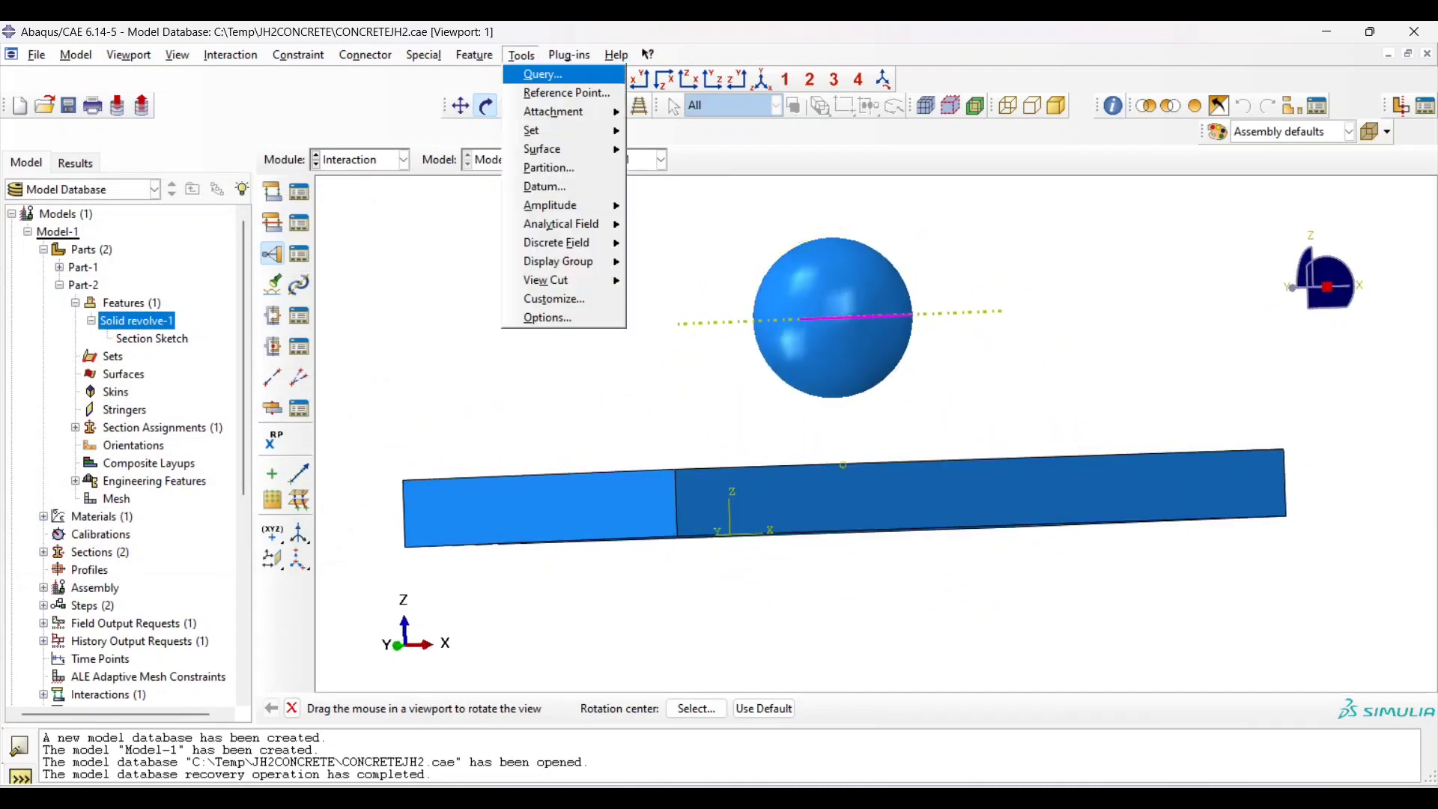
left_click(566, 92)
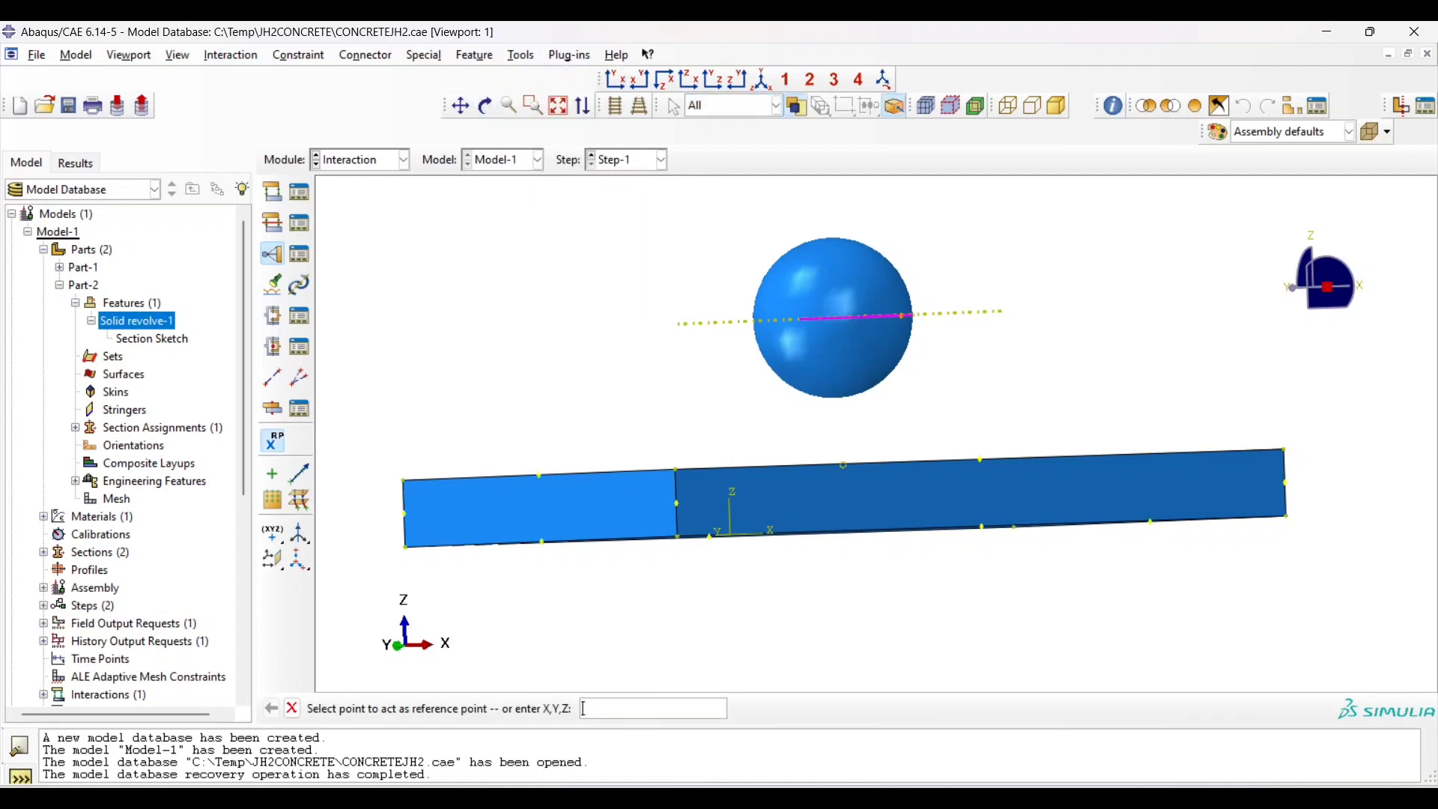
left_click(902, 315)
left_click(485, 104)
left_click_drag(951, 420, 817, 449)
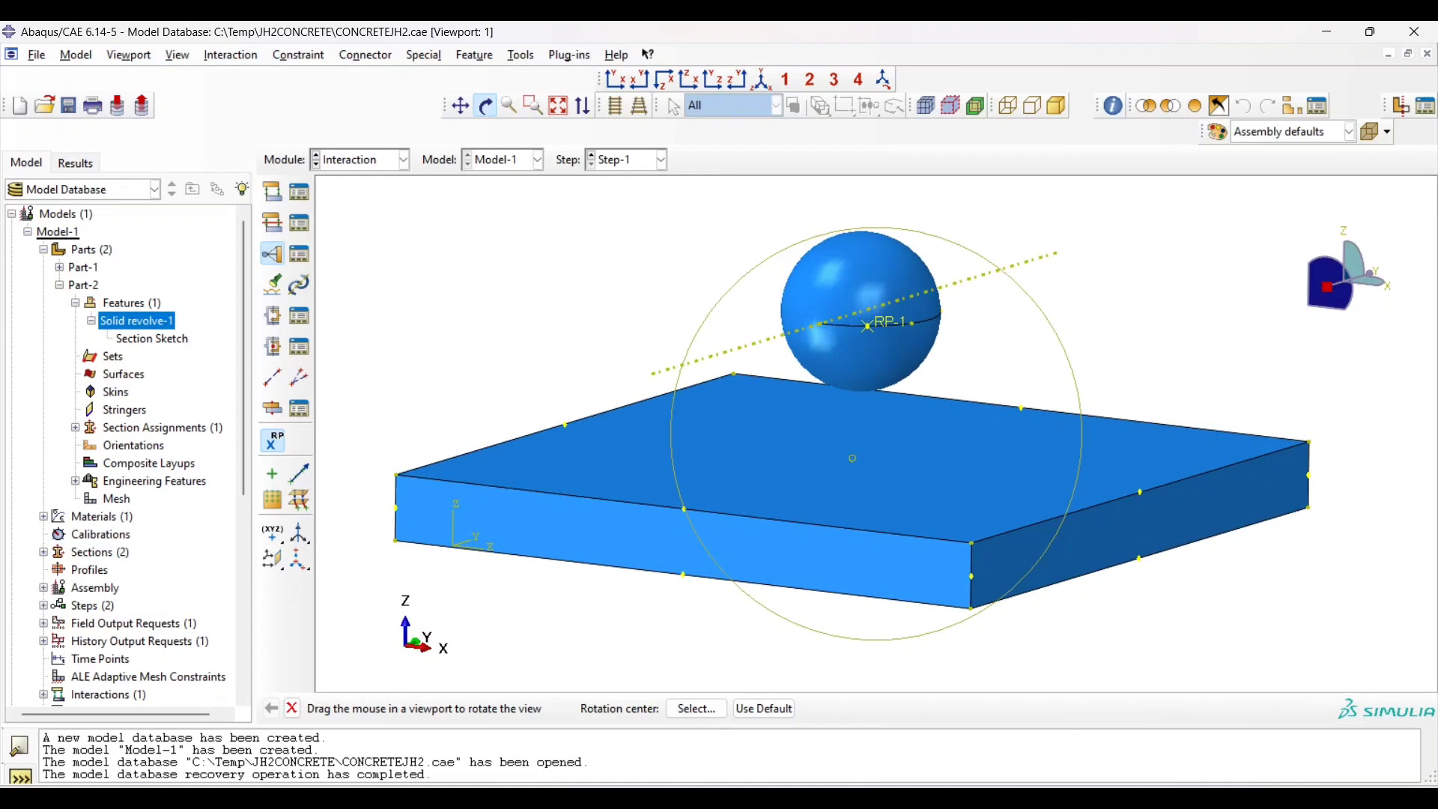
key("Escape")
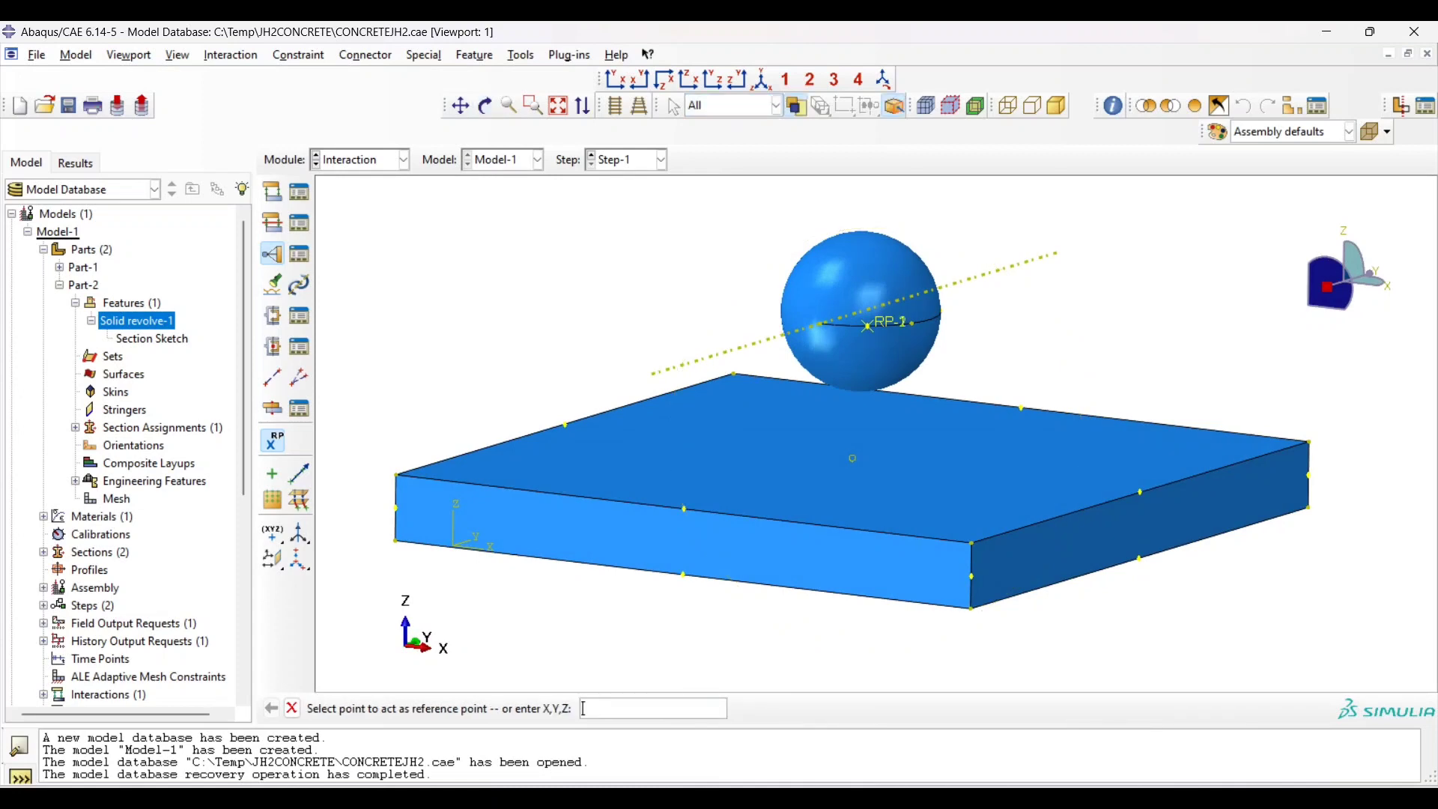
key("Escape")
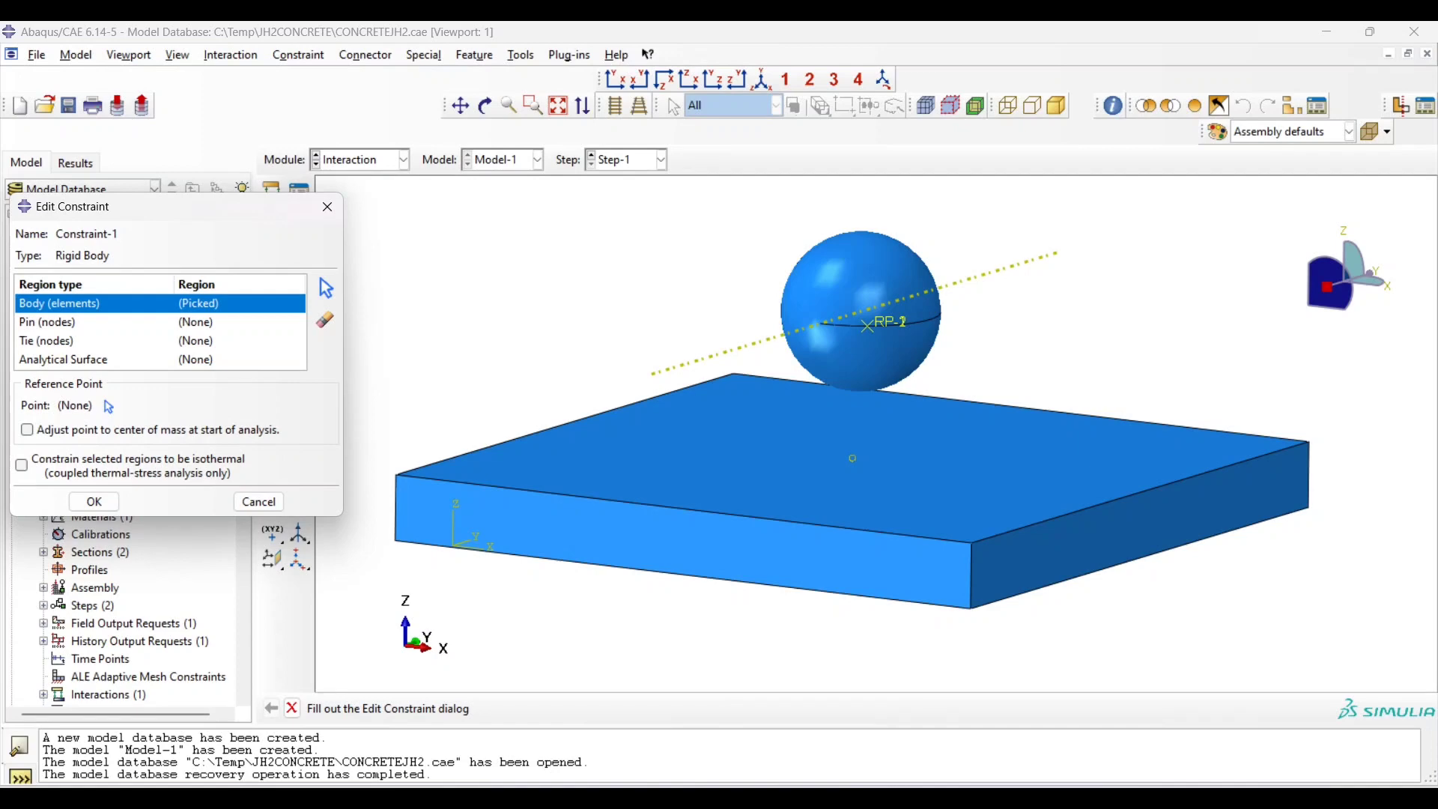
Assign the reference point on the sphere to the rigid body constraint and accept the constraint
left_click(108, 406)
left_click(867, 324)
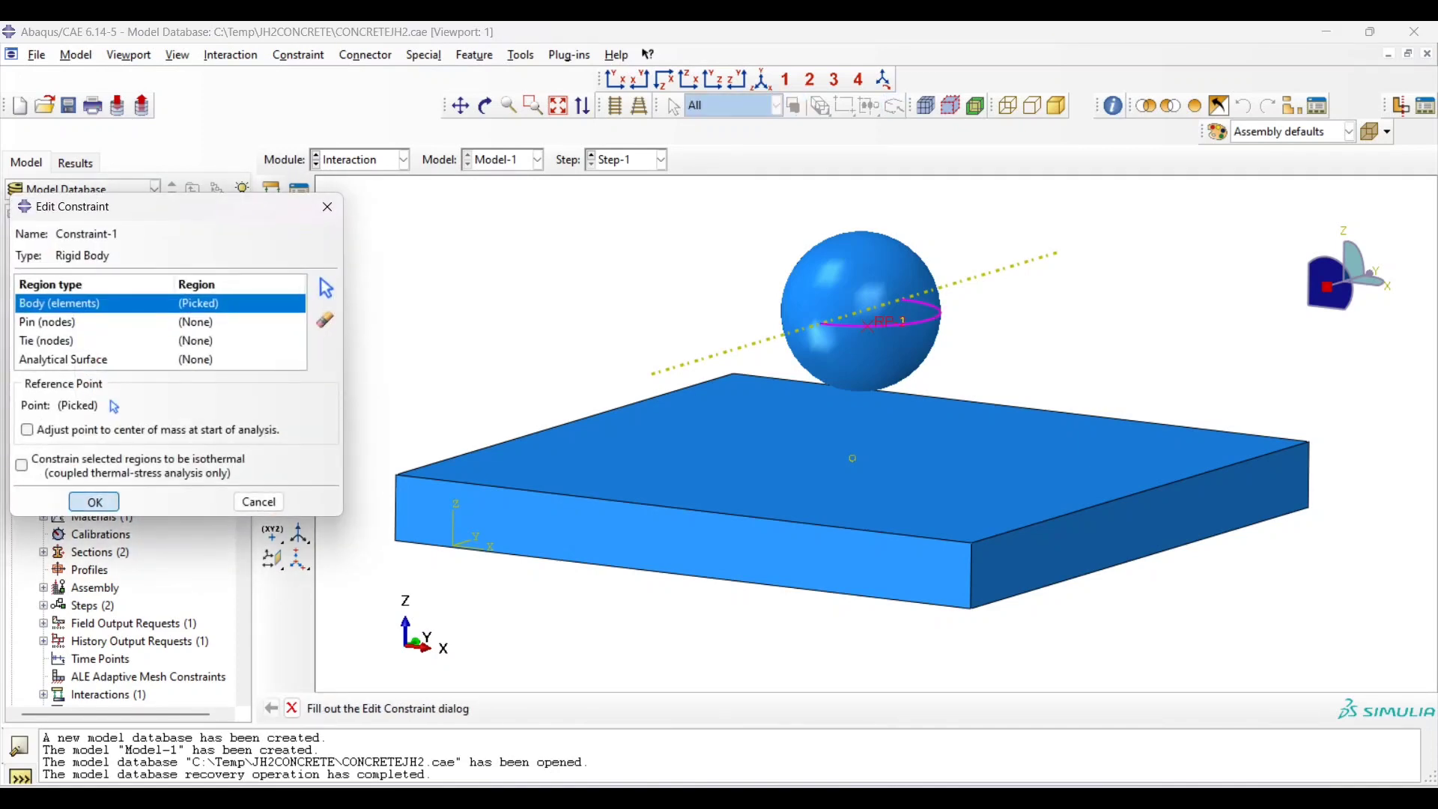
left_click(94, 501)
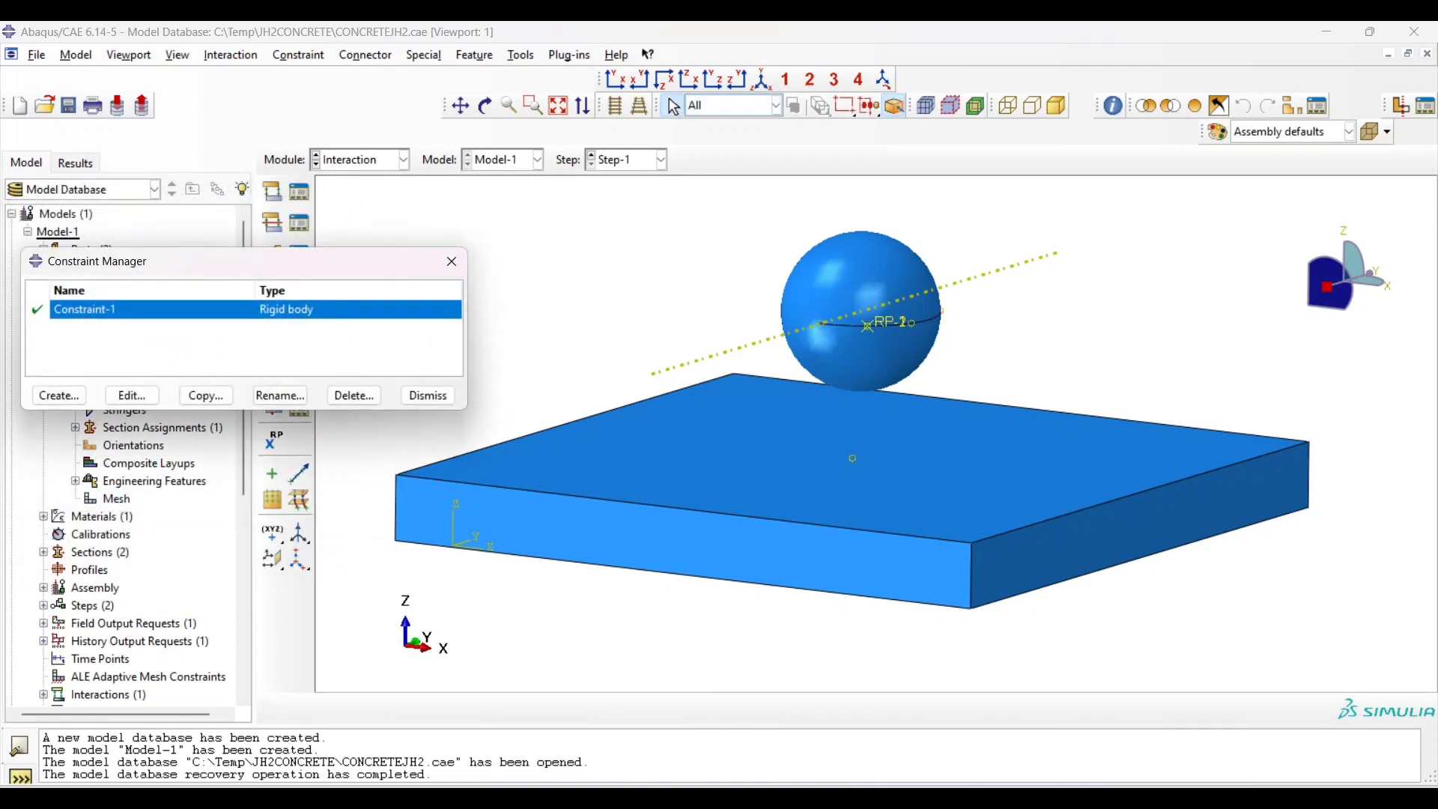
Review the body region and reference point of Constraint-1, leave it as it is, and close the Constraint Manager
left_click(132, 396)
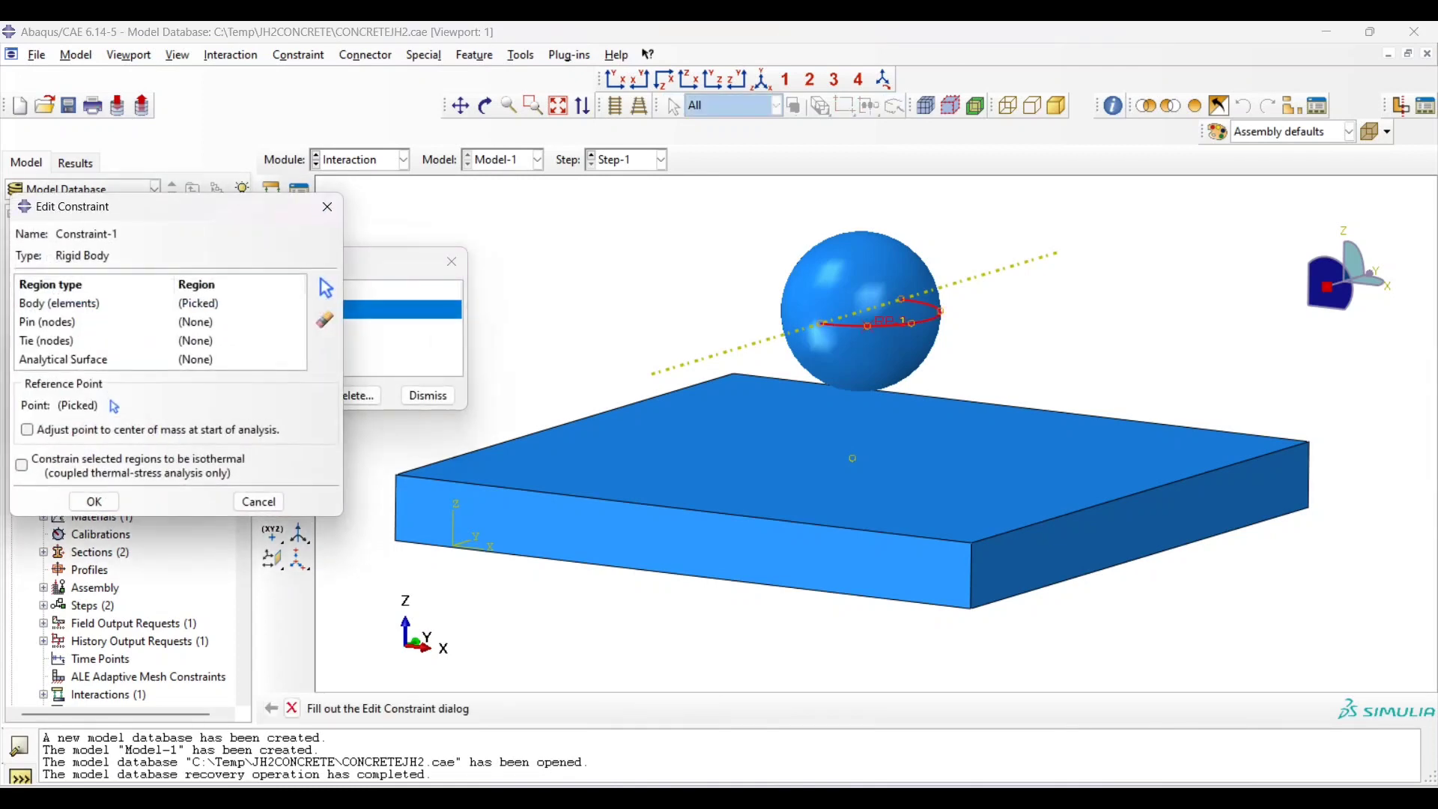
left_click(95, 302)
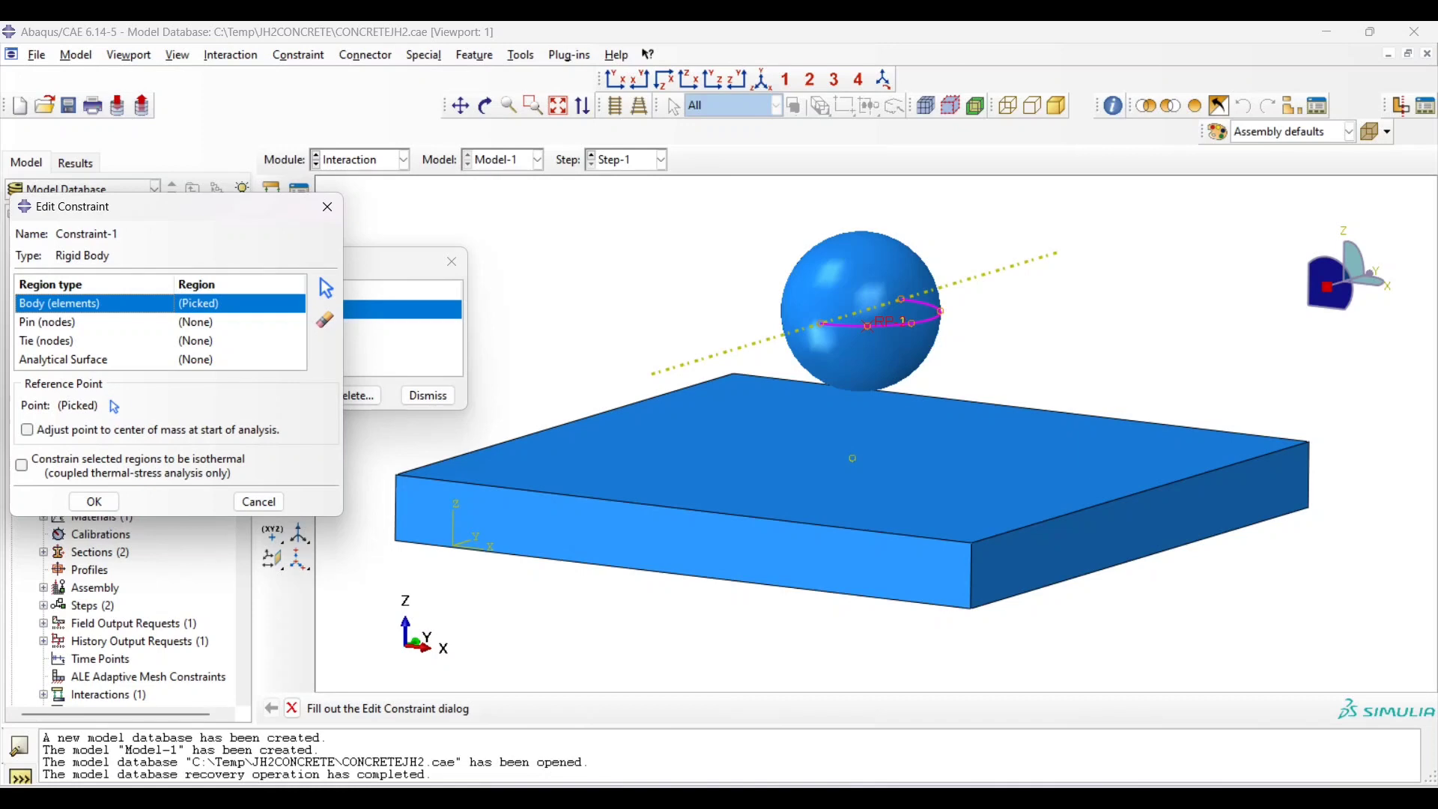
left_click(326, 206)
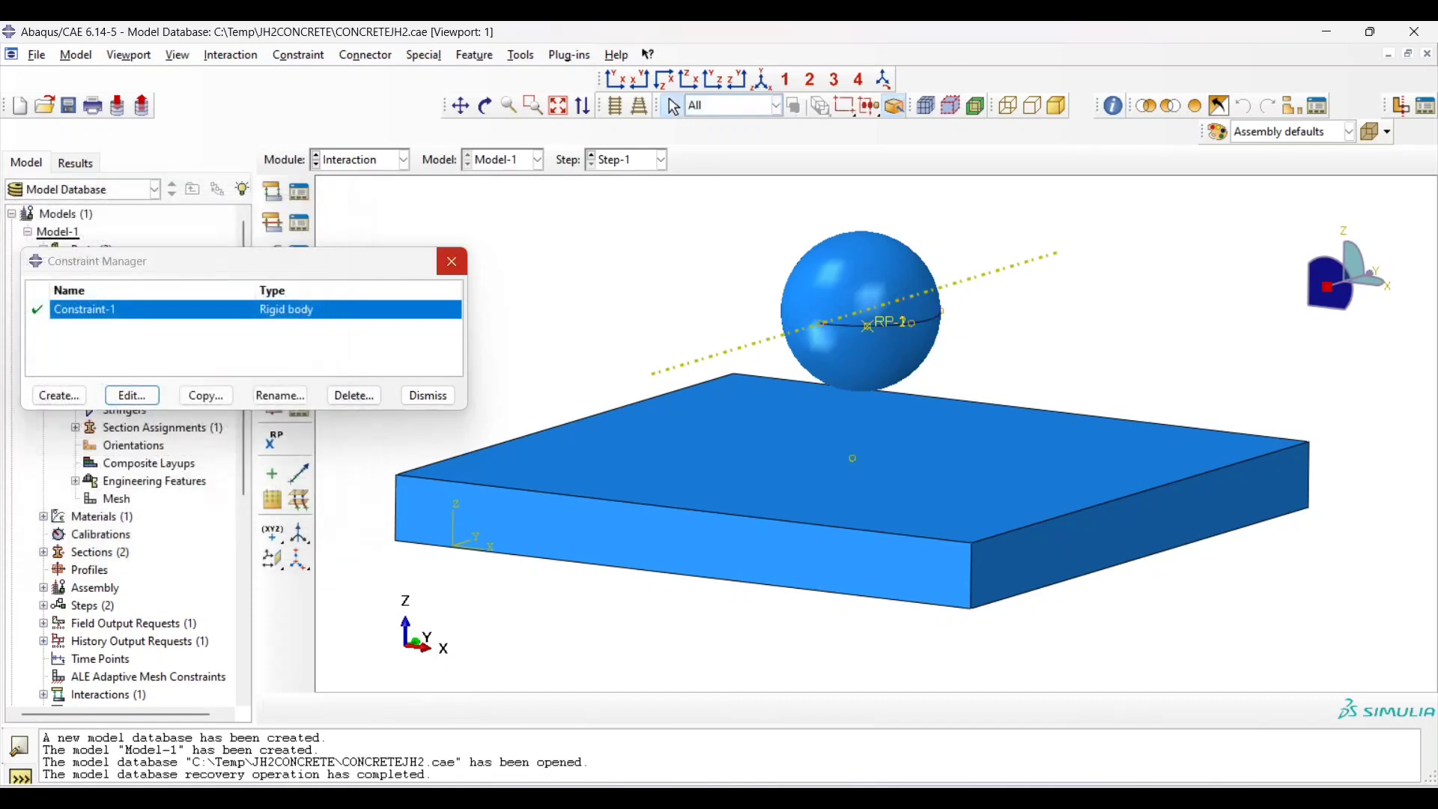
left_click(451, 261)
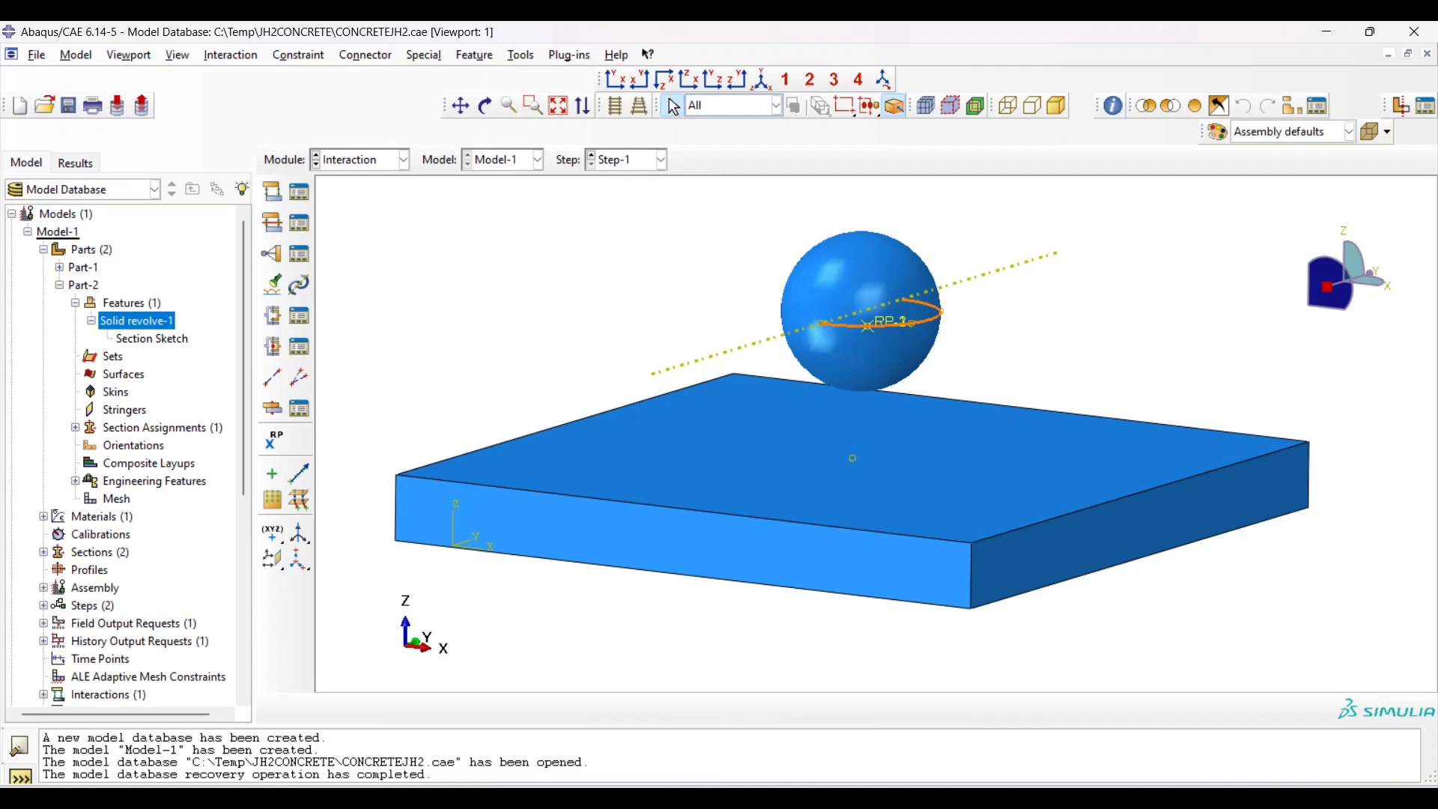
Switch to the Load module and delete the existing velocity predefined field
left_click(367, 160)
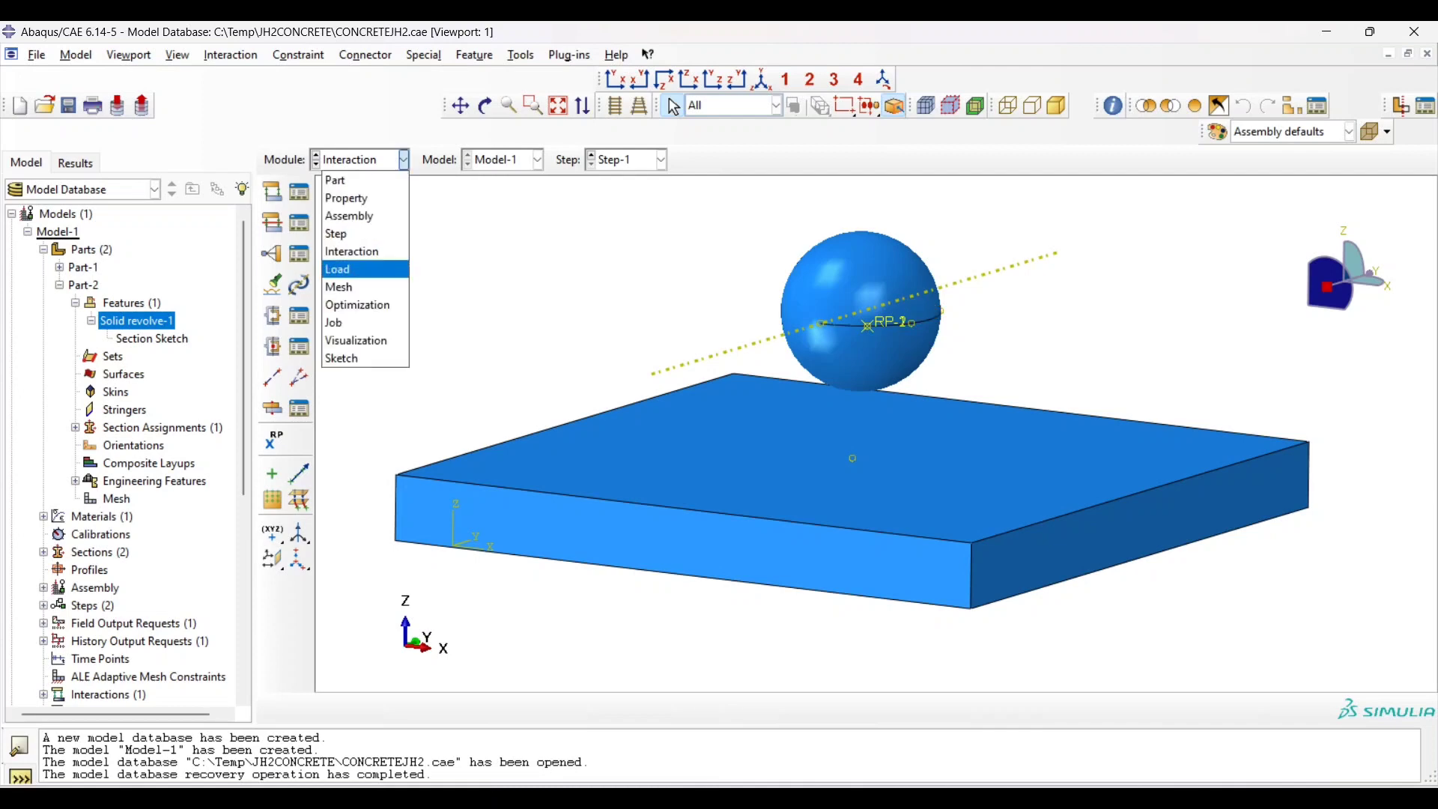
left_click(344, 269)
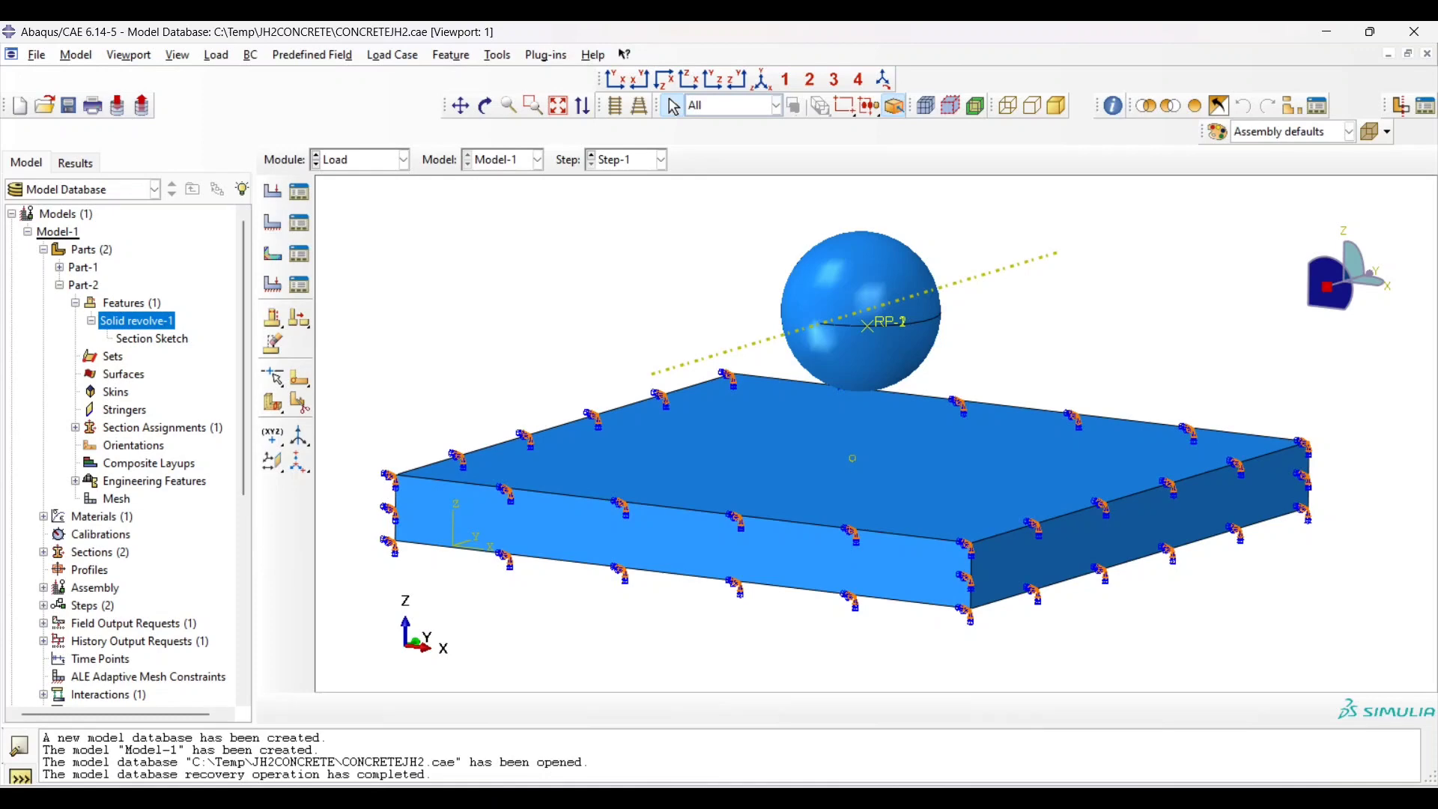
left_click(298, 253)
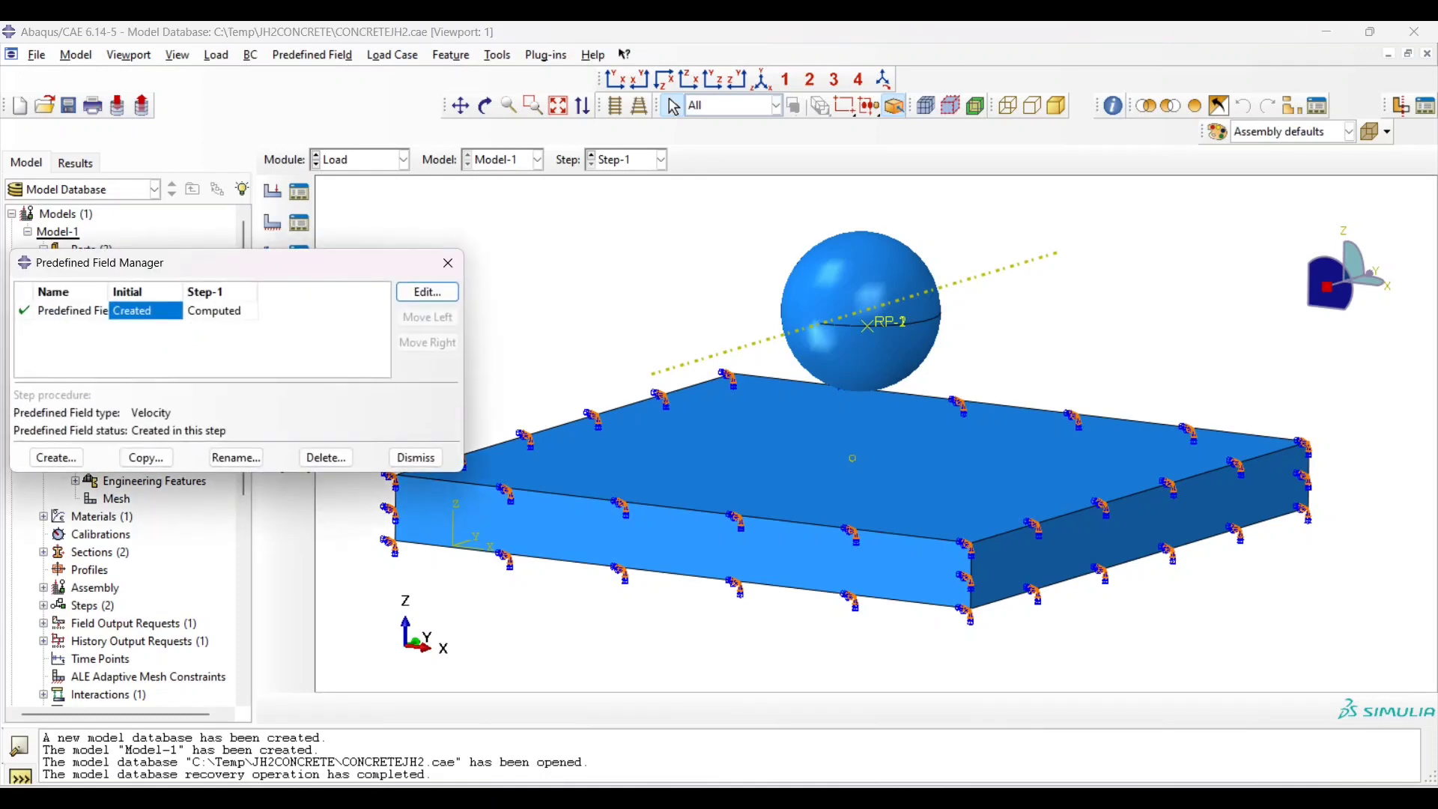
left_click_drag(236, 262, 368, 229)
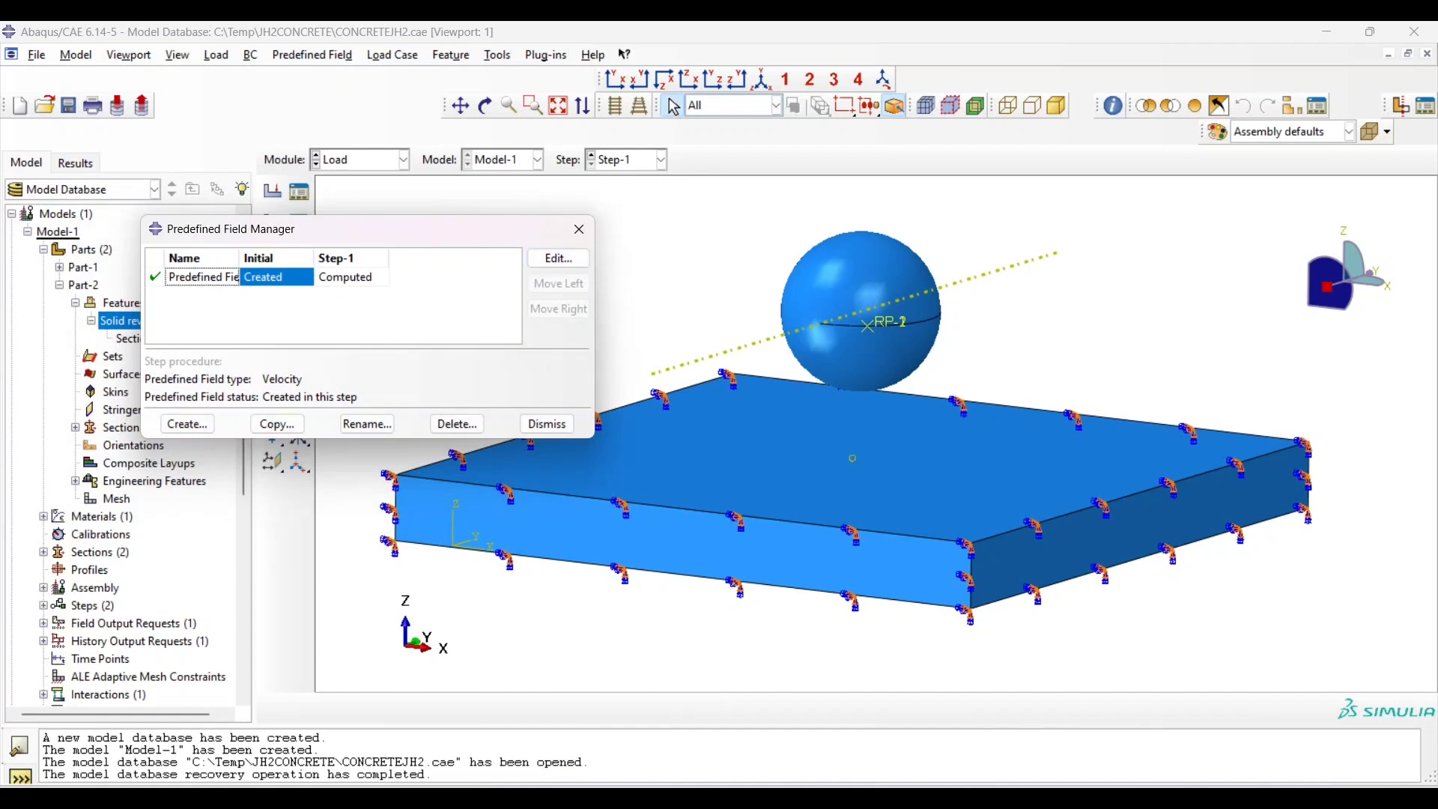
left_click(457, 424)
left_click(666, 433)
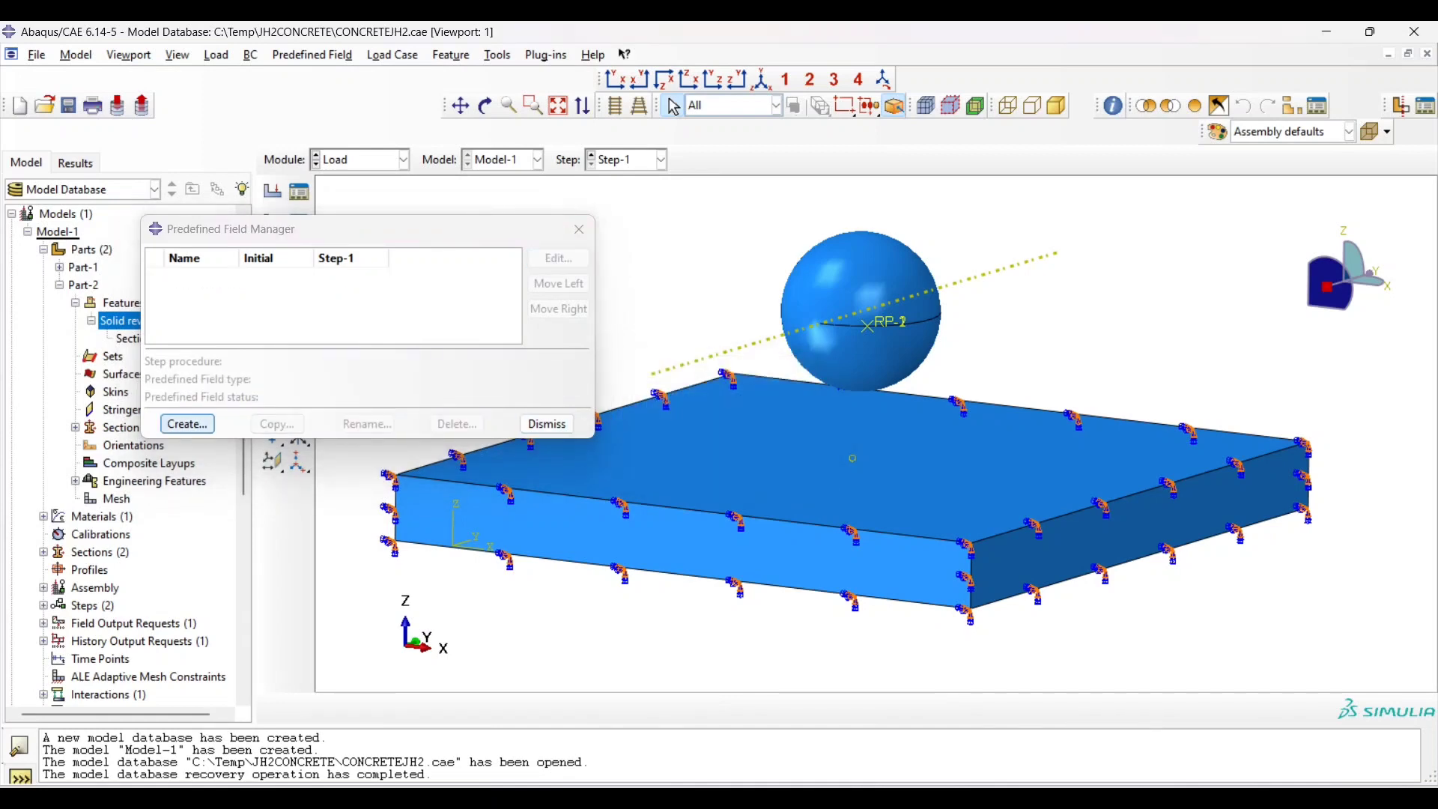
Create a mechanical Velocity predefined field in the Initial step, applied to the reference point on the sphere
left_click(186, 424)
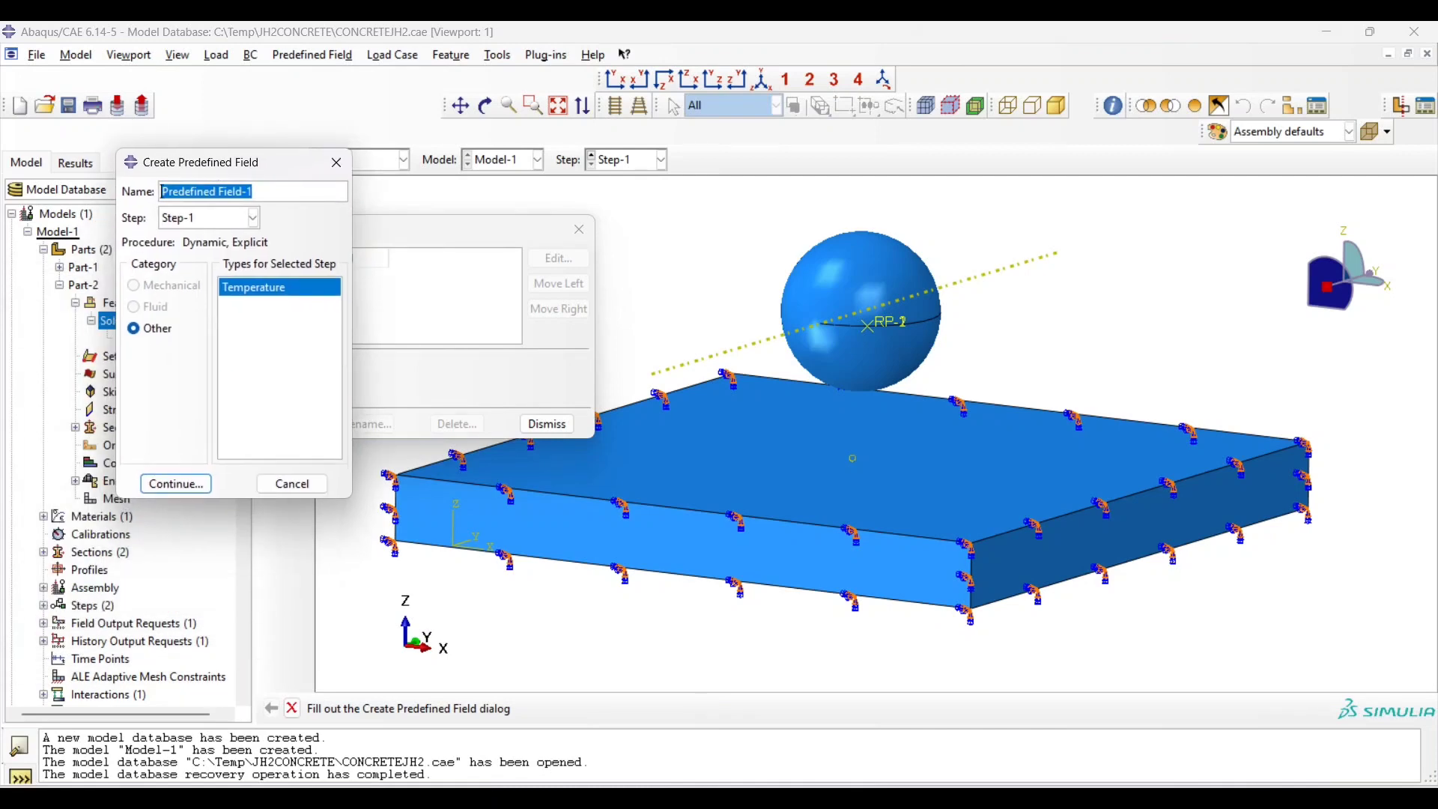
left_click(252, 217)
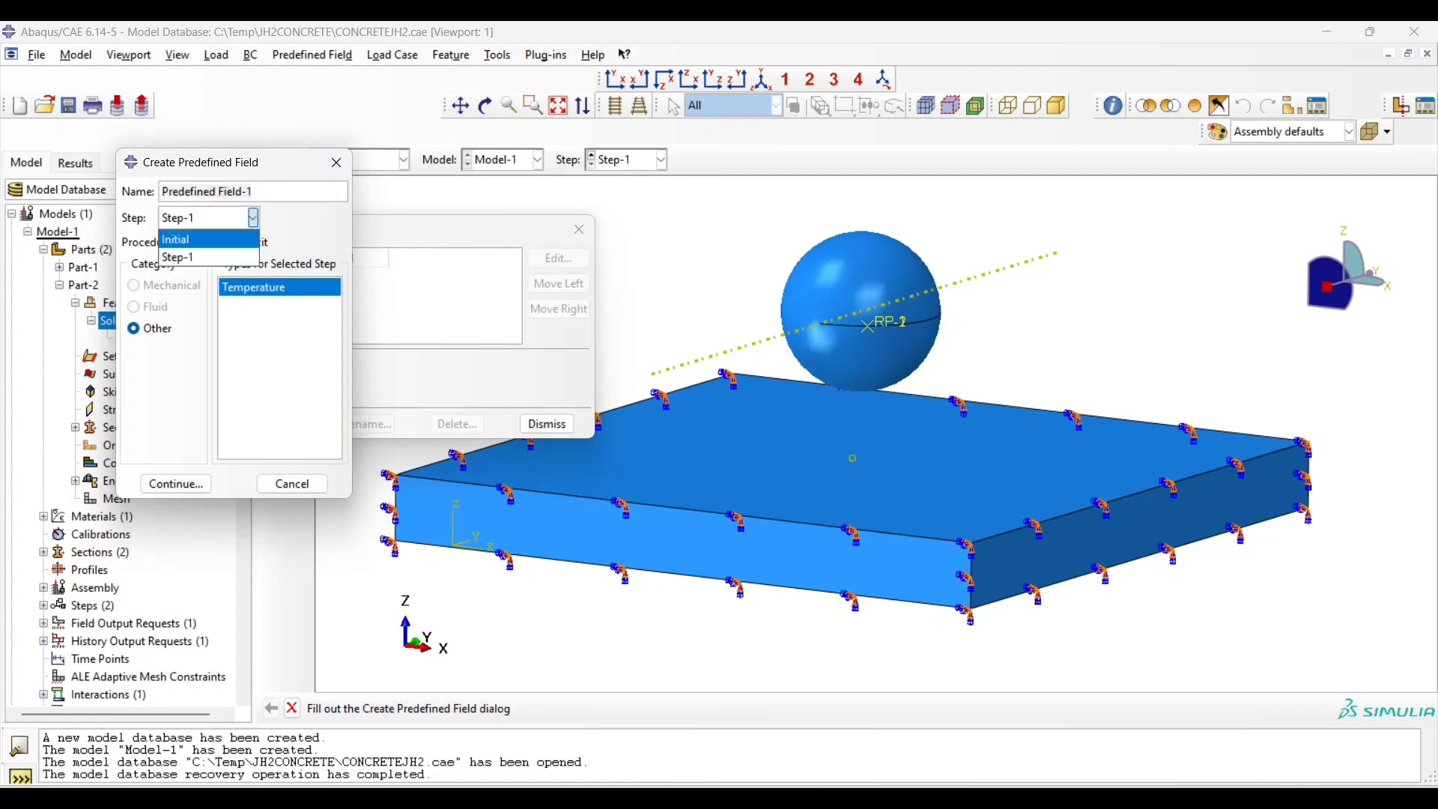
left_click(206, 238)
left_click(133, 285)
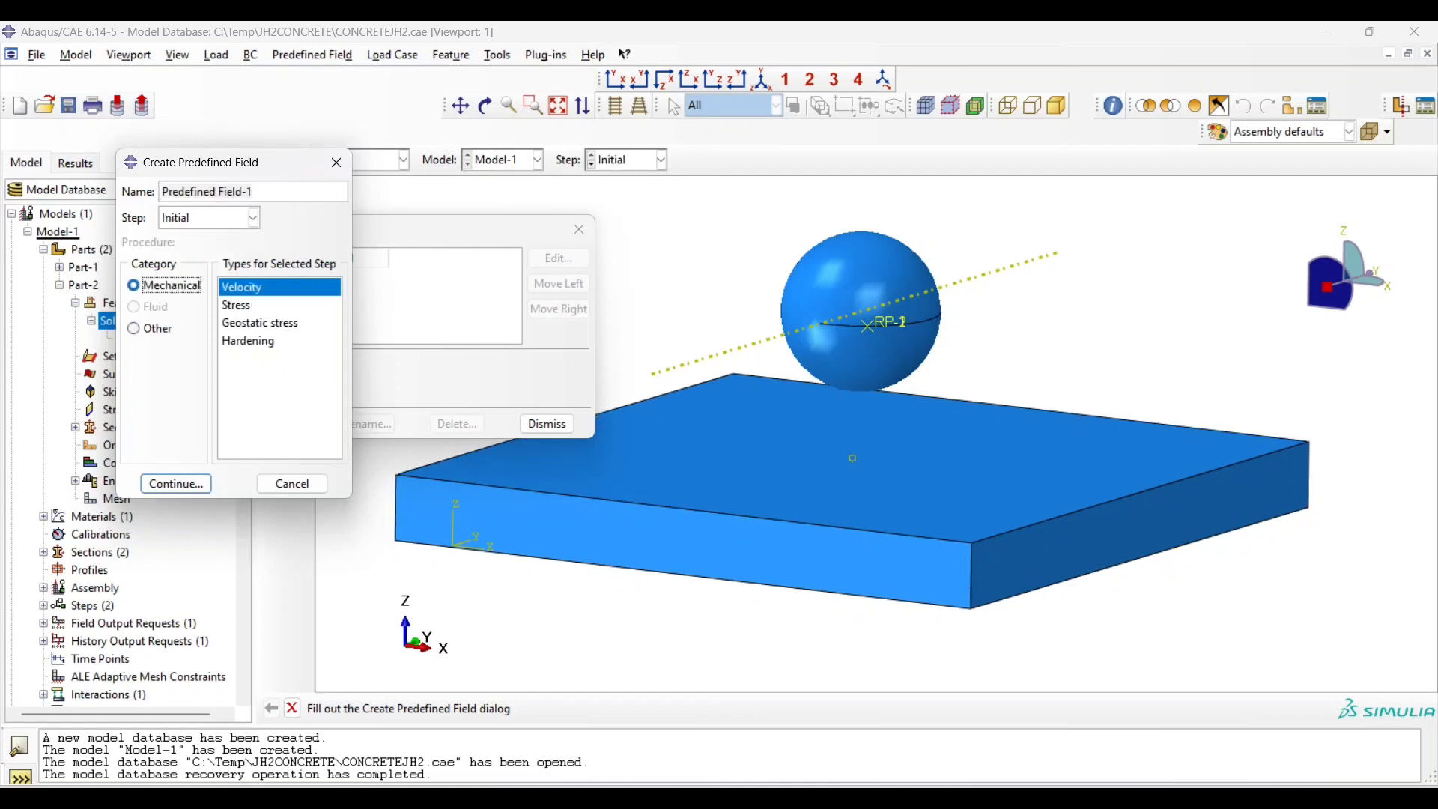
left_click(176, 484)
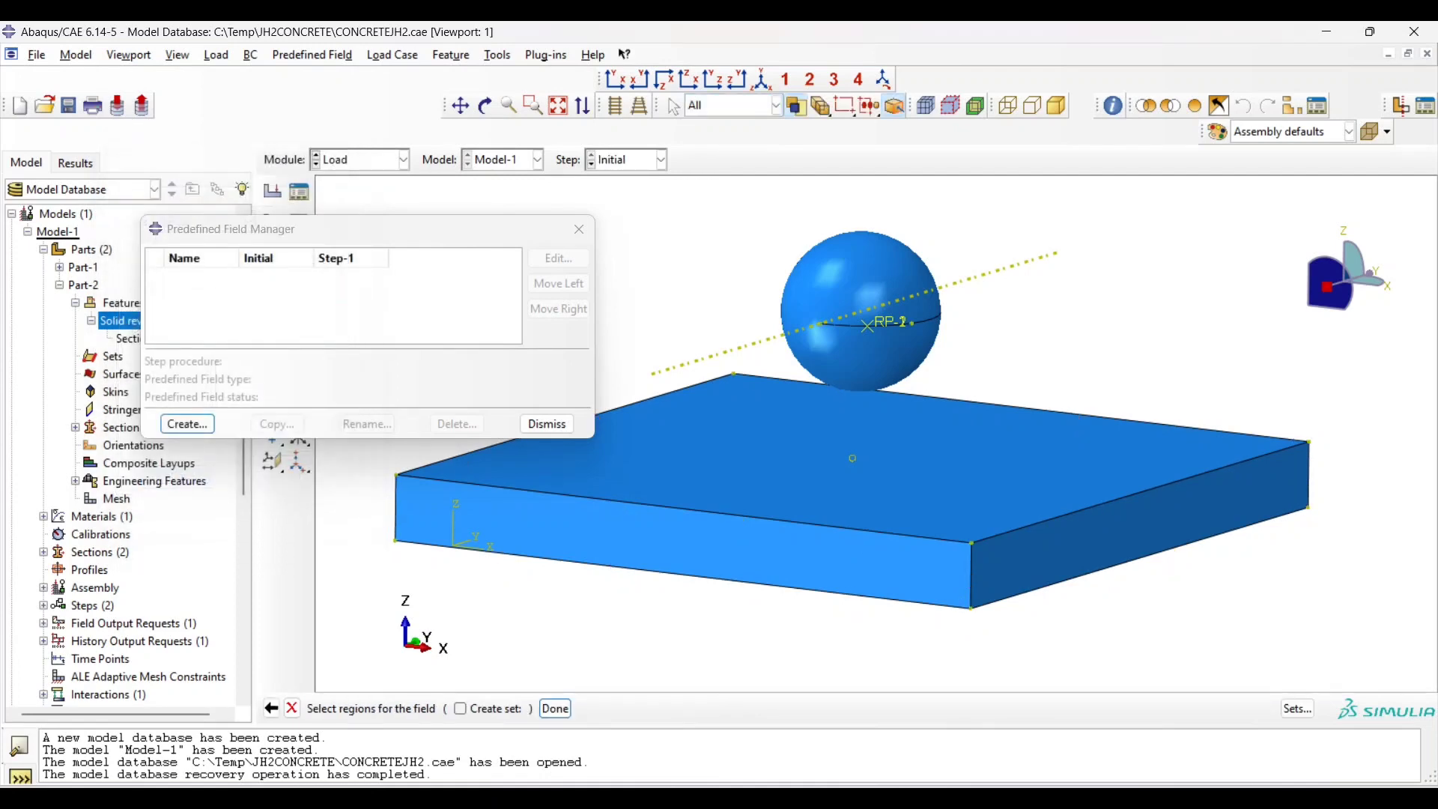
left_click(868, 325)
left_click(555, 708)
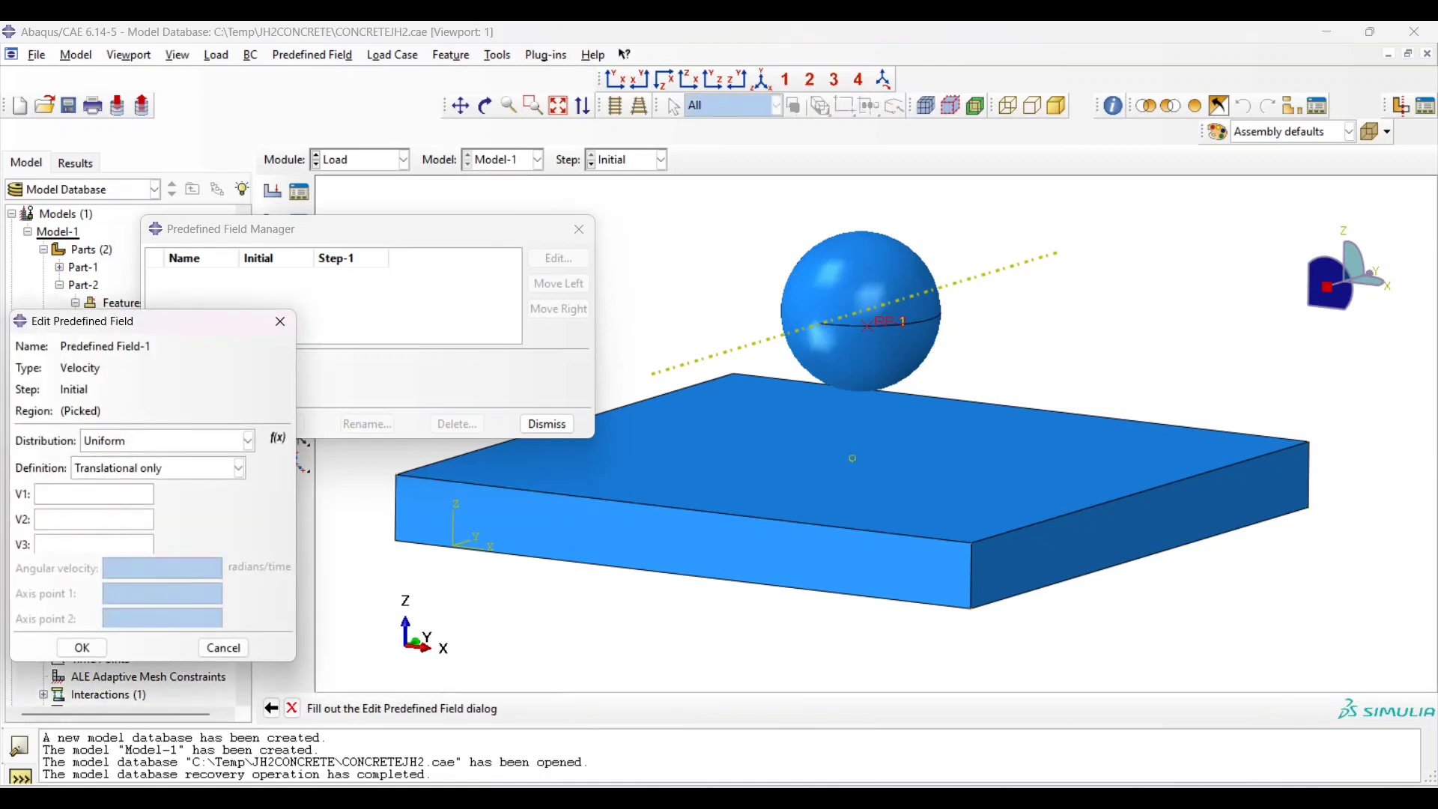
Set the field's translational velocity component V3 to -50000 and accept the predefined field
left_click_drag(184, 323, 296, 293)
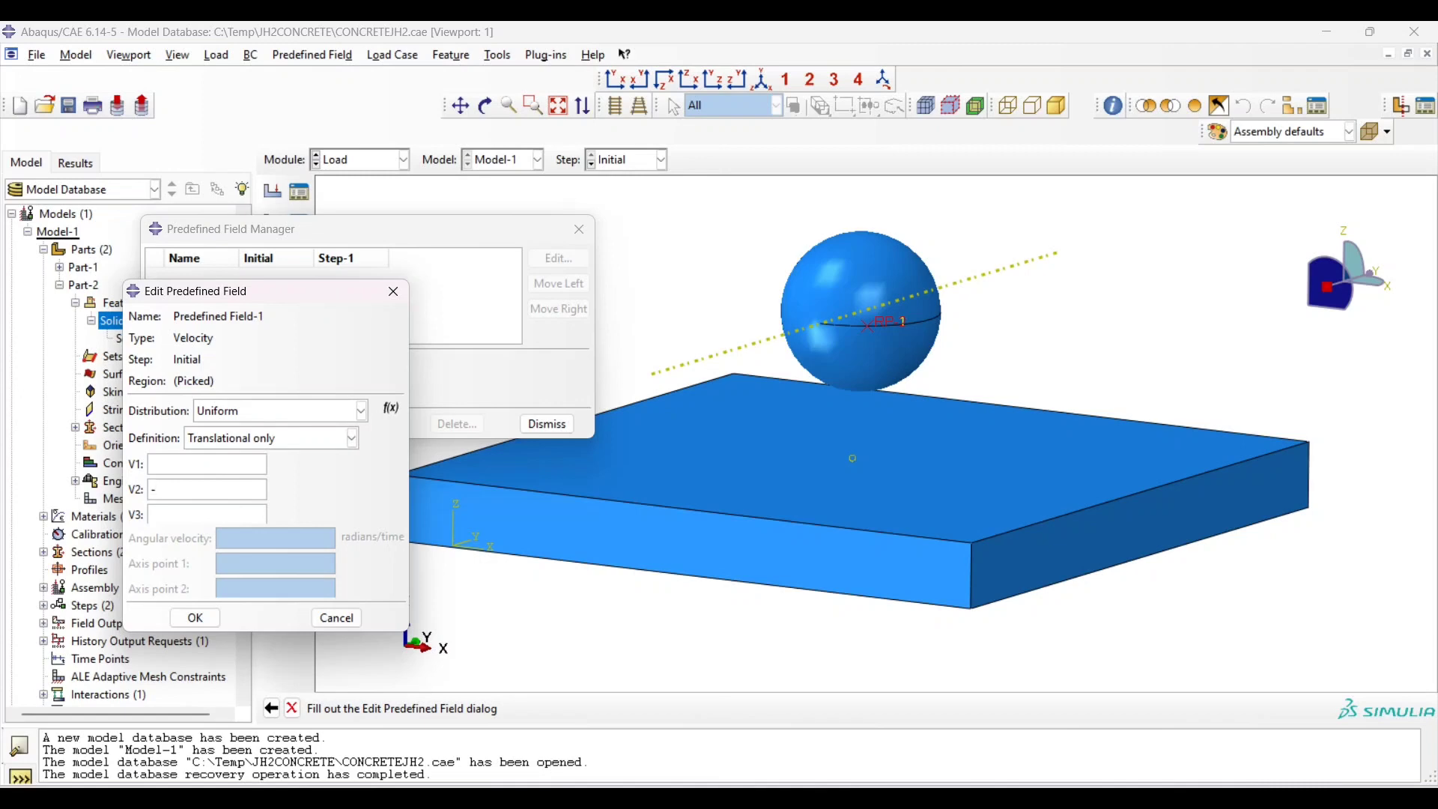
left_click_drag(297, 291, 245, 262)
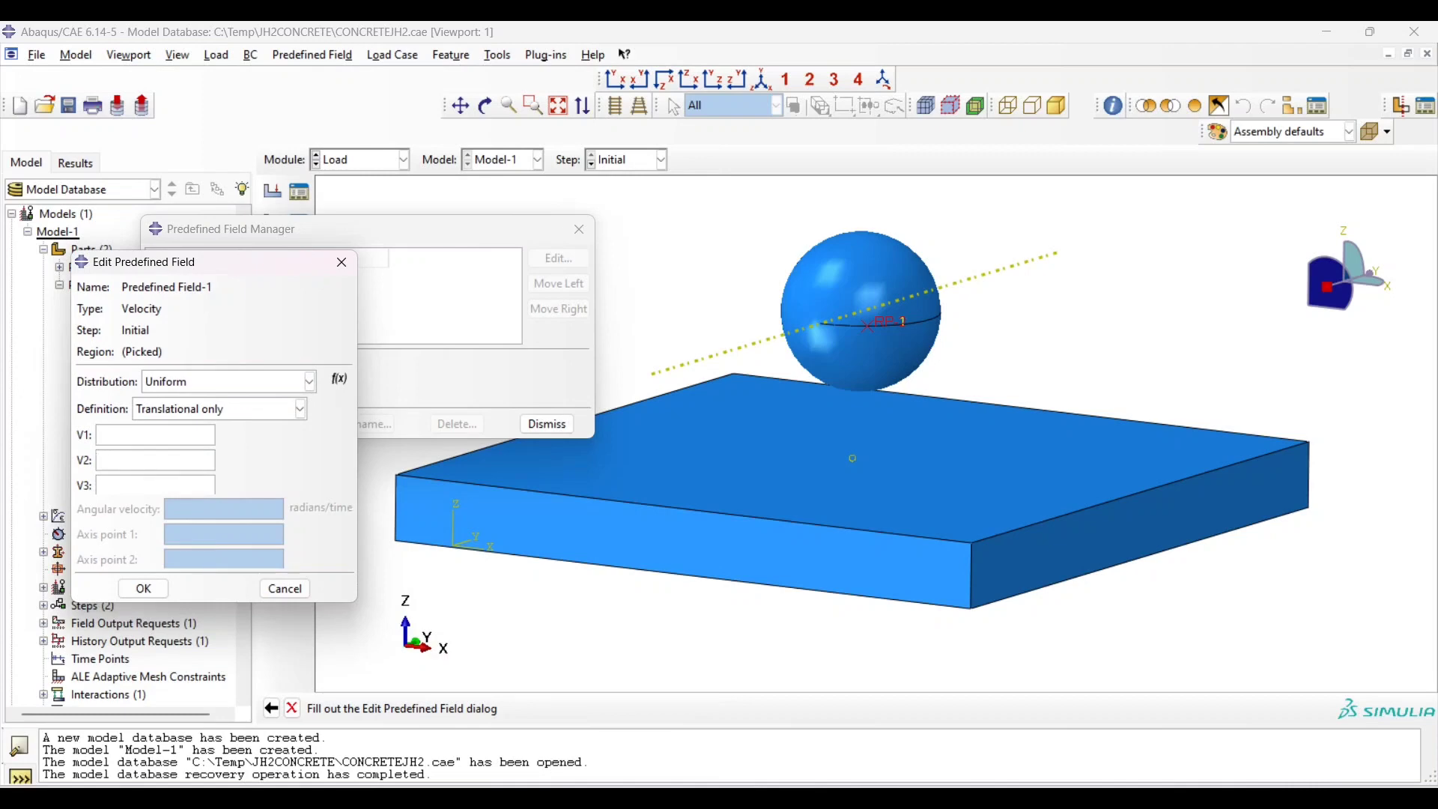
left_click(99, 485)
type("-10")
key("BackSpace")
key("BackSpace")
key("BackSpace")
type("50000")
key("Left")
key("Left")
key("Left")
key("Left")
key("Left")
type("-")
left_click(143, 589)
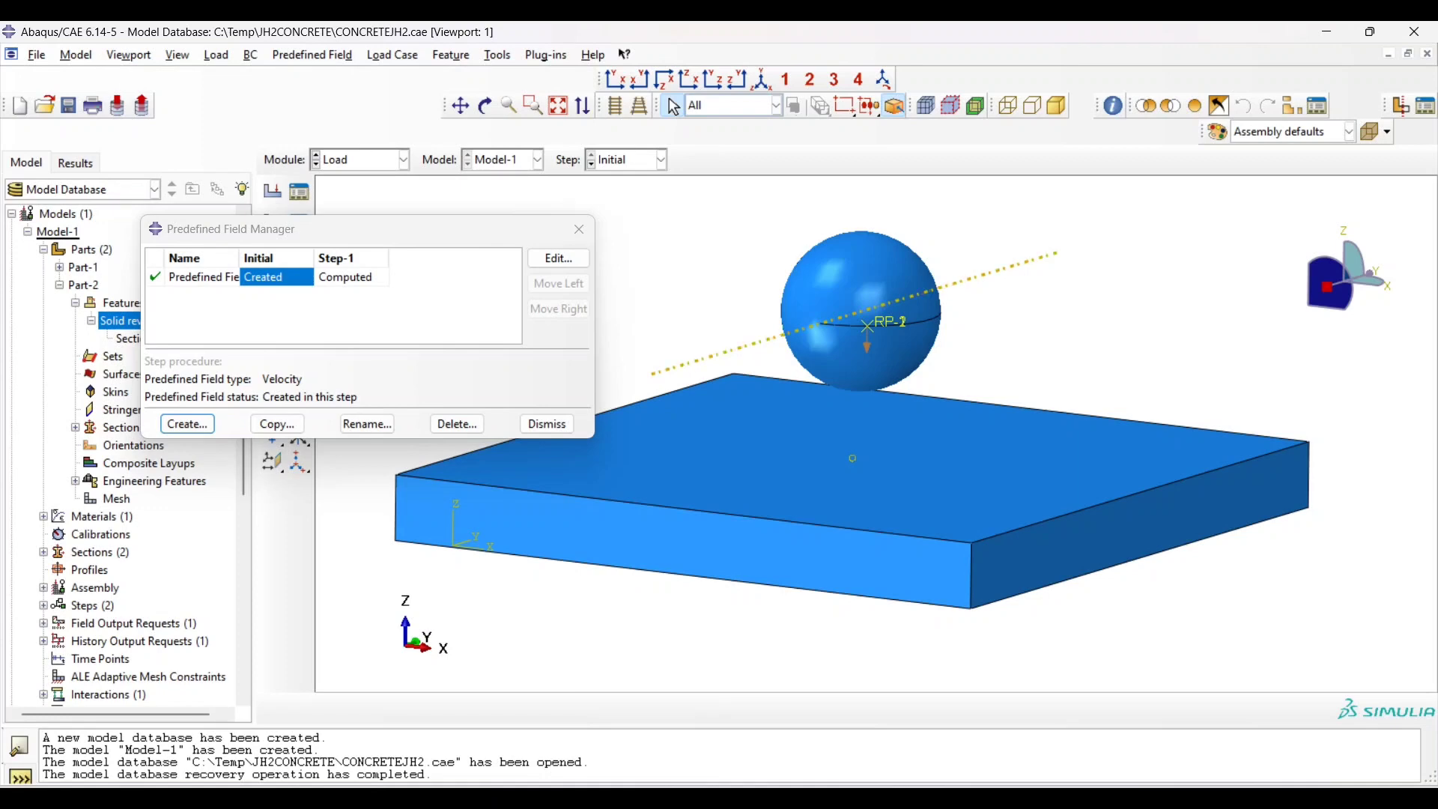
Delete the overlapping reference points RP-1 and RP-2 from the assembly features and close the Predefined Field Manager
left_click_drag(225, 229, 397, 433)
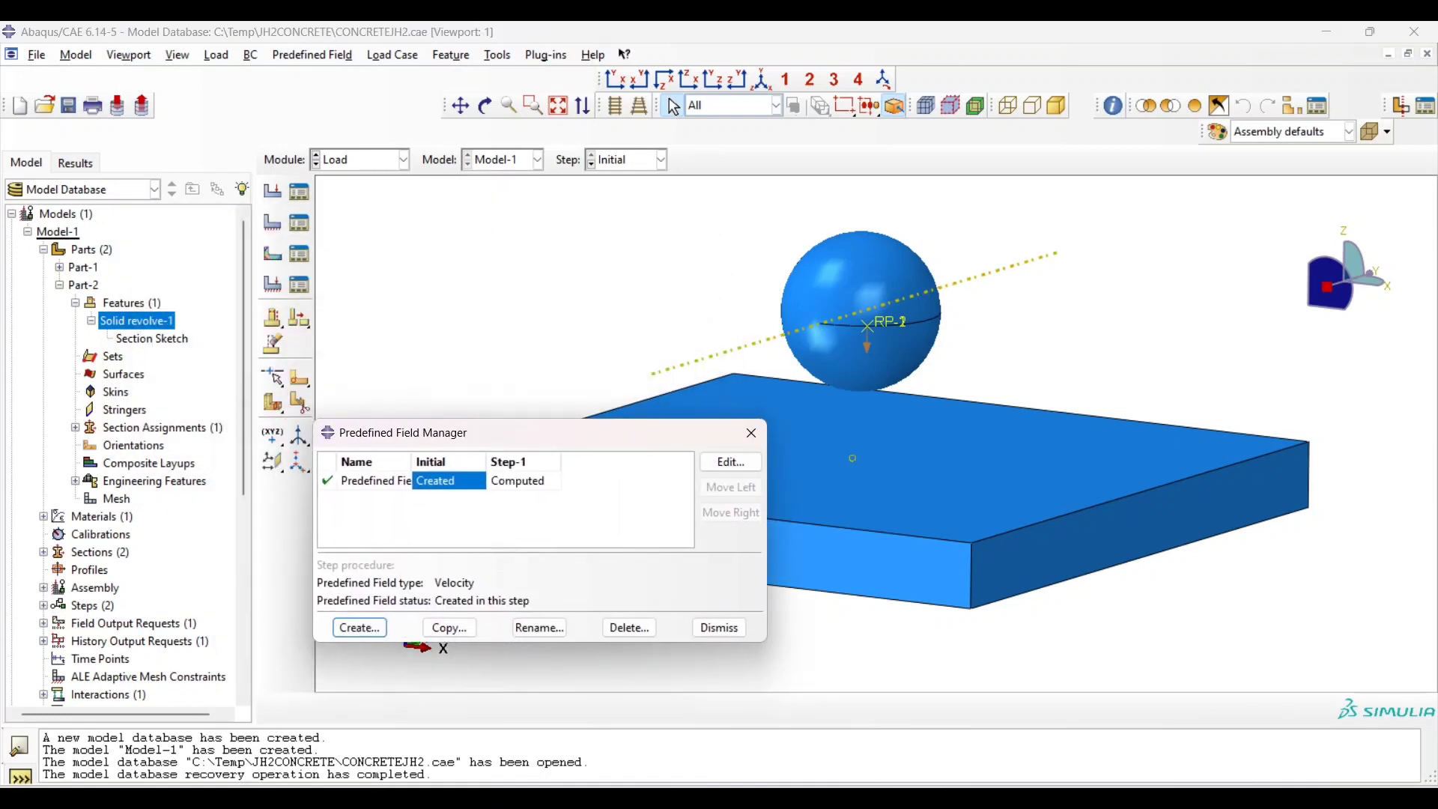
scroll(932, 326, "up", 5)
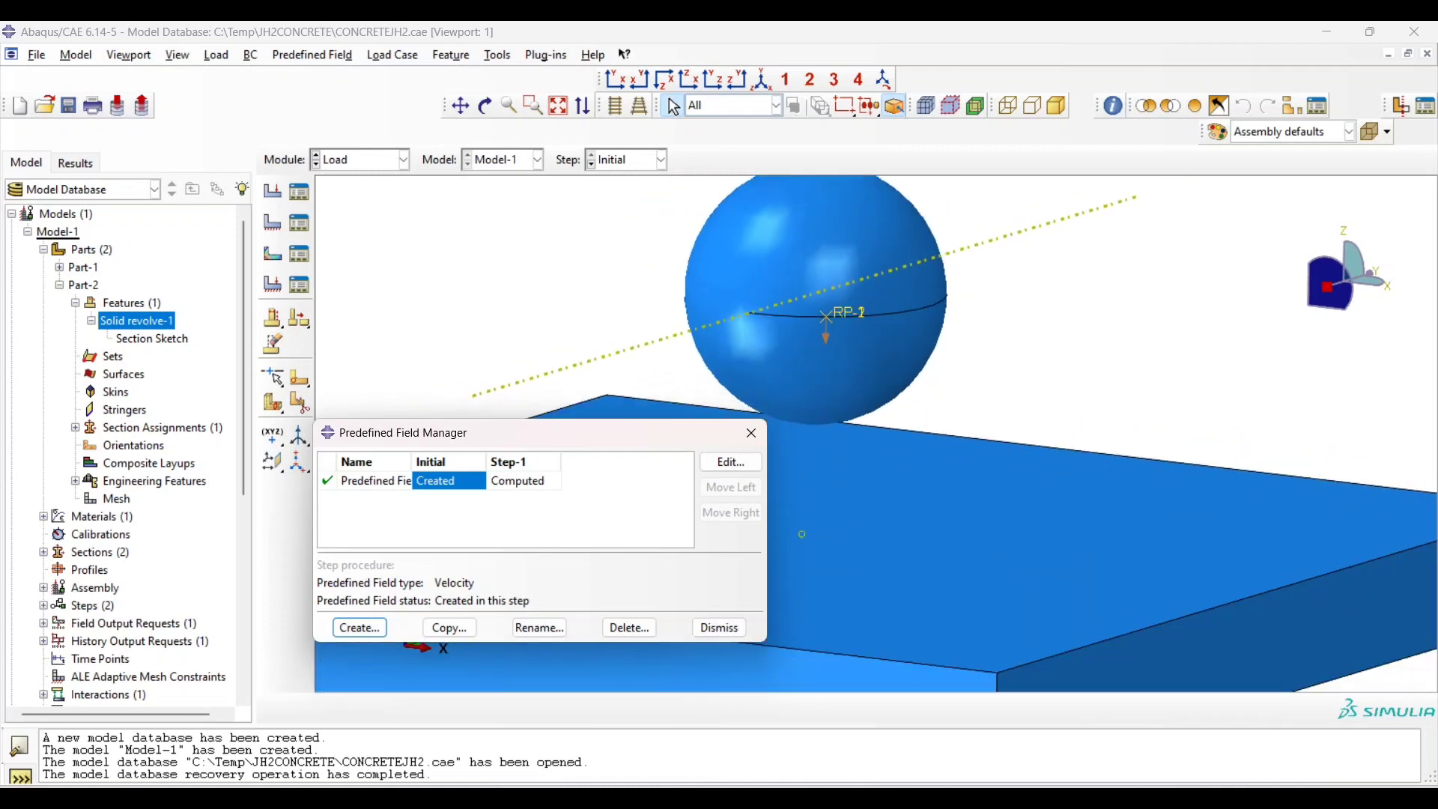
scroll(120, 457, "down", 3)
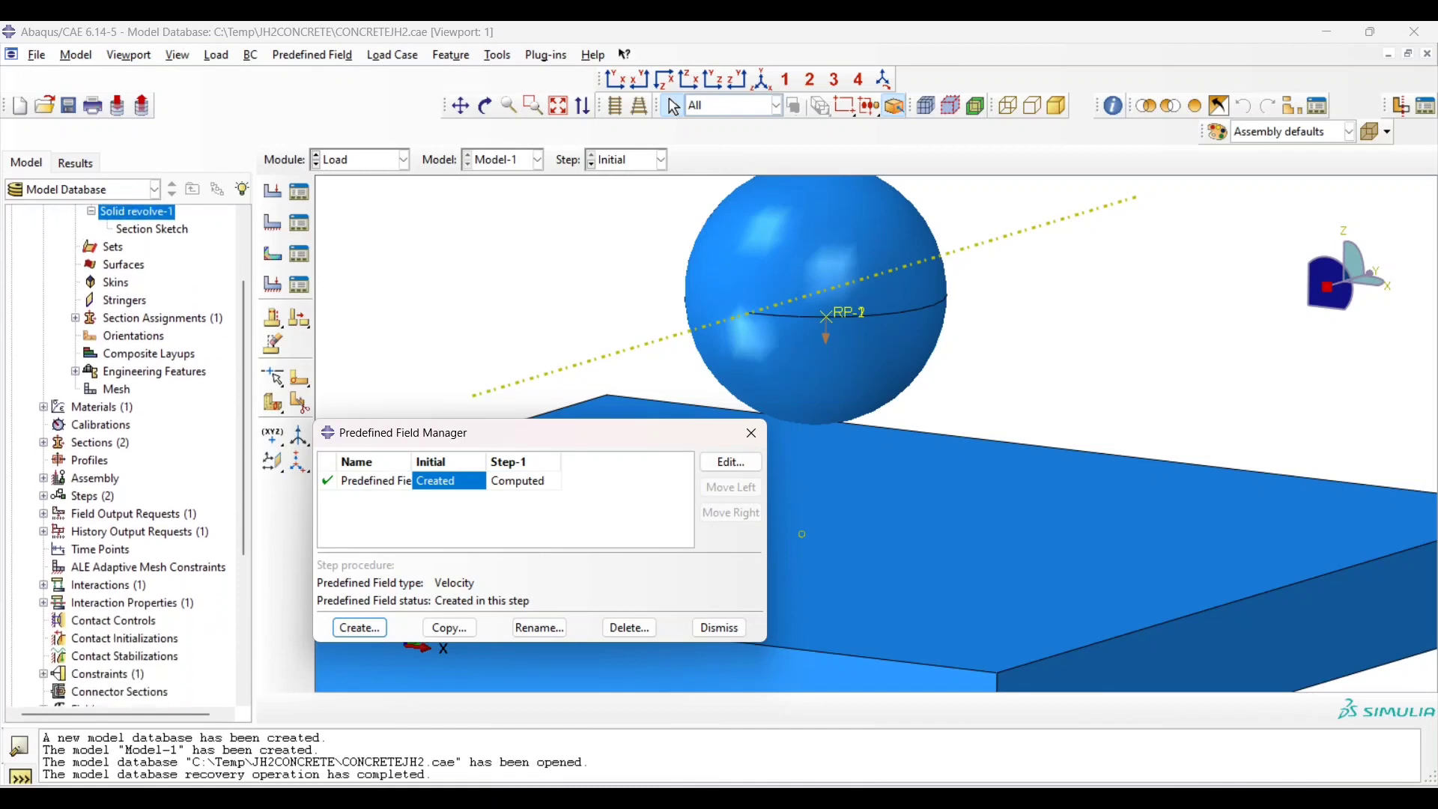
left_click(43, 427)
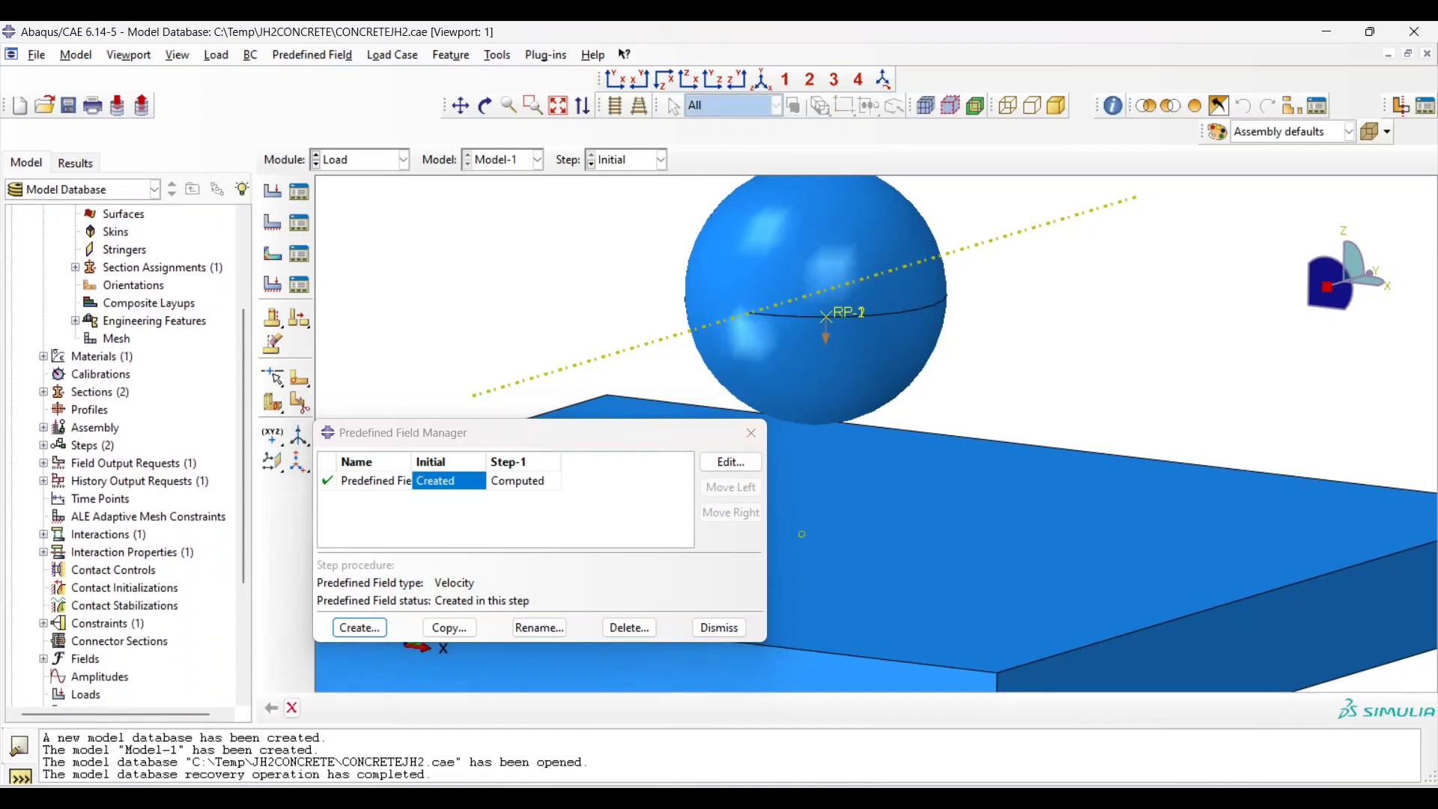
left_click(59, 481)
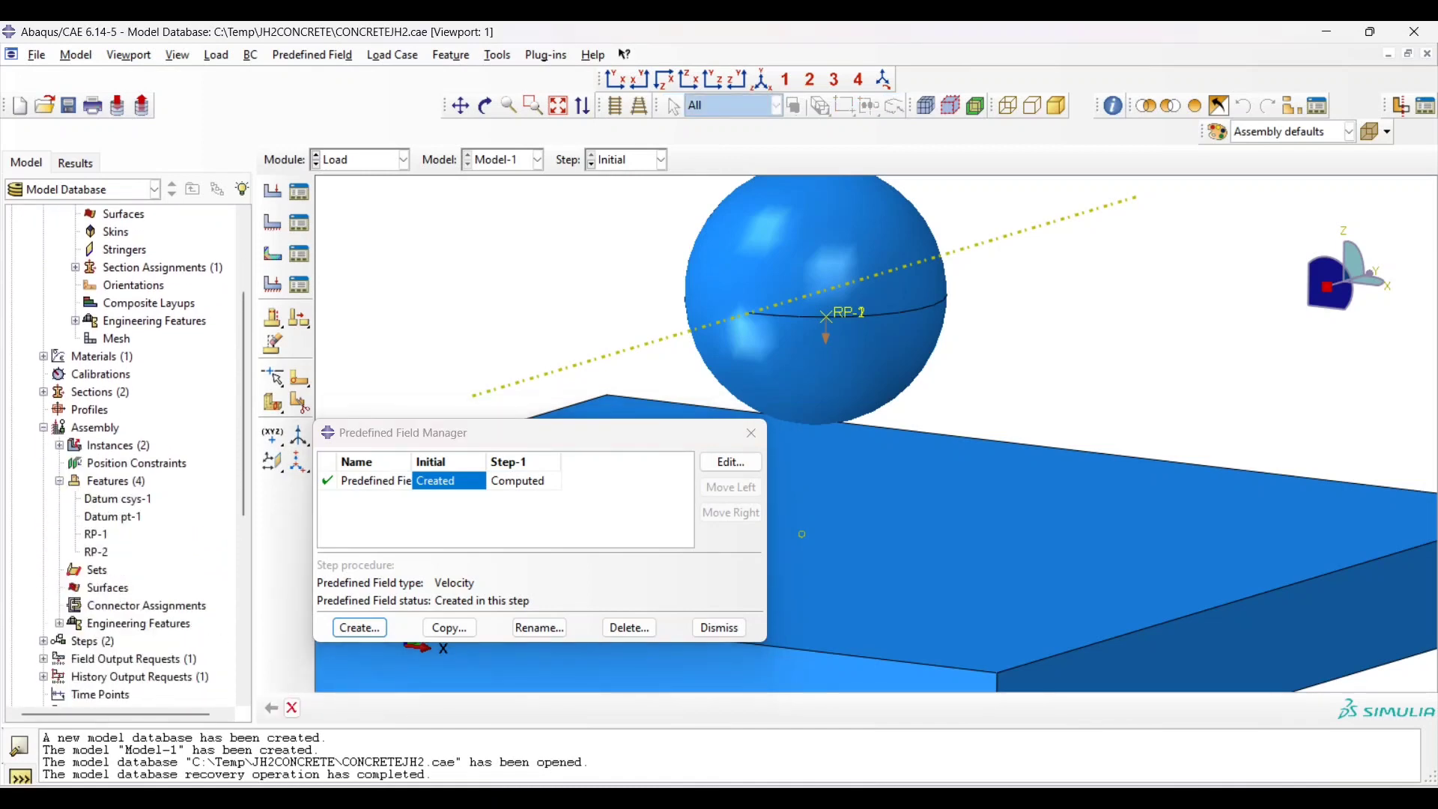
right_click(97, 533)
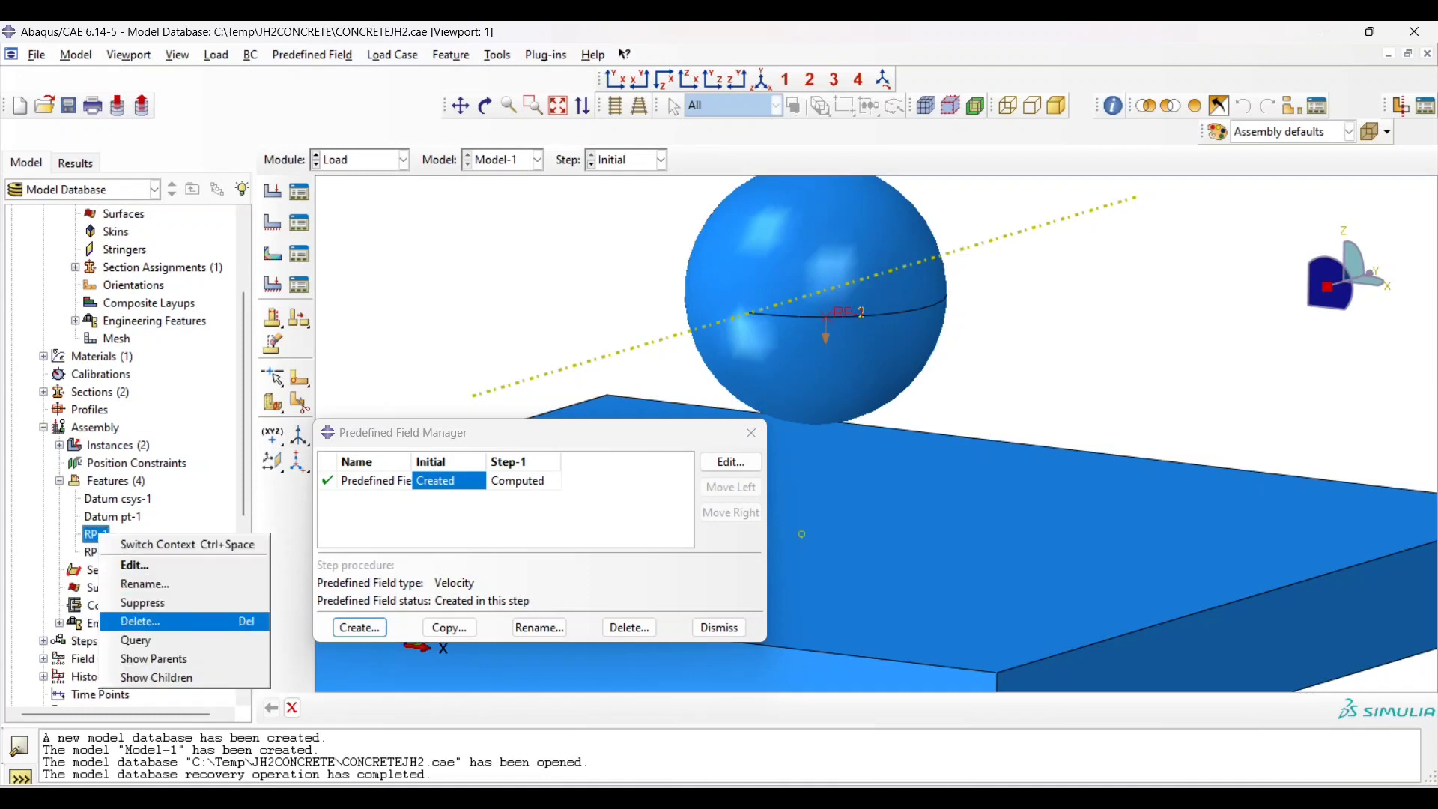
left_click(131, 620)
left_click(640, 433)
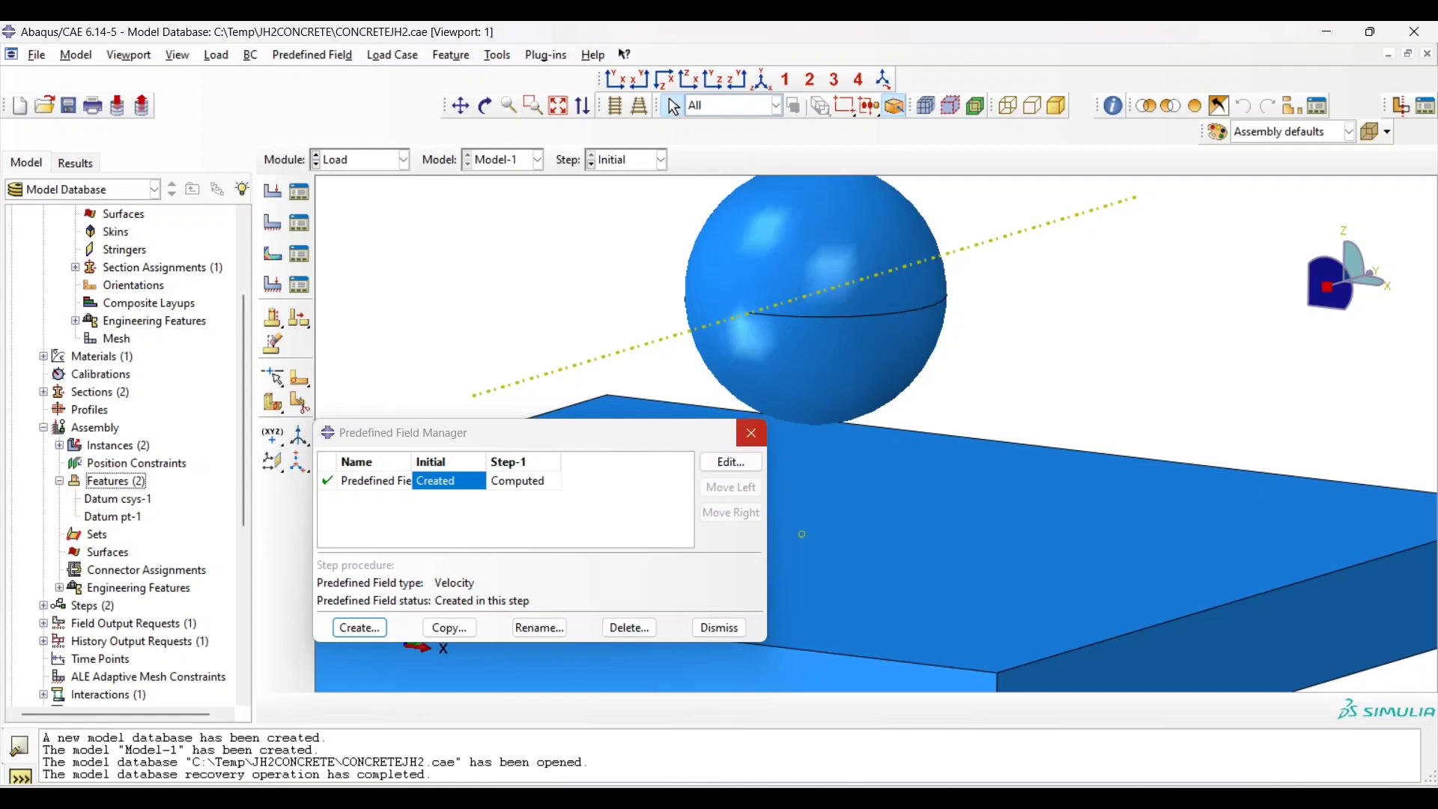
left_click(751, 433)
Create a single new reference point at the front midpoint of the sphere's horizontal circumferential edge
left_click(498, 54)
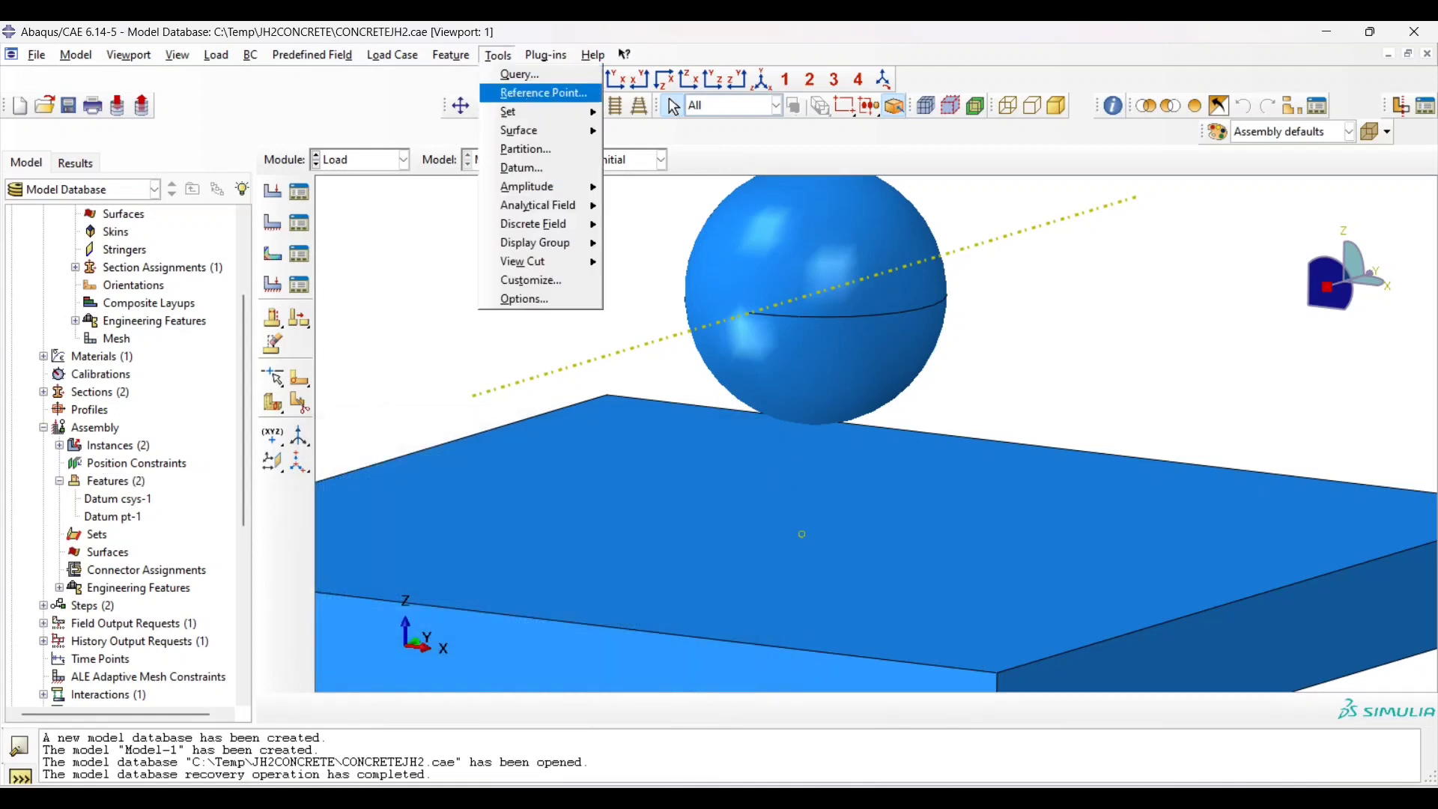
left_click(517, 93)
left_click(827, 317)
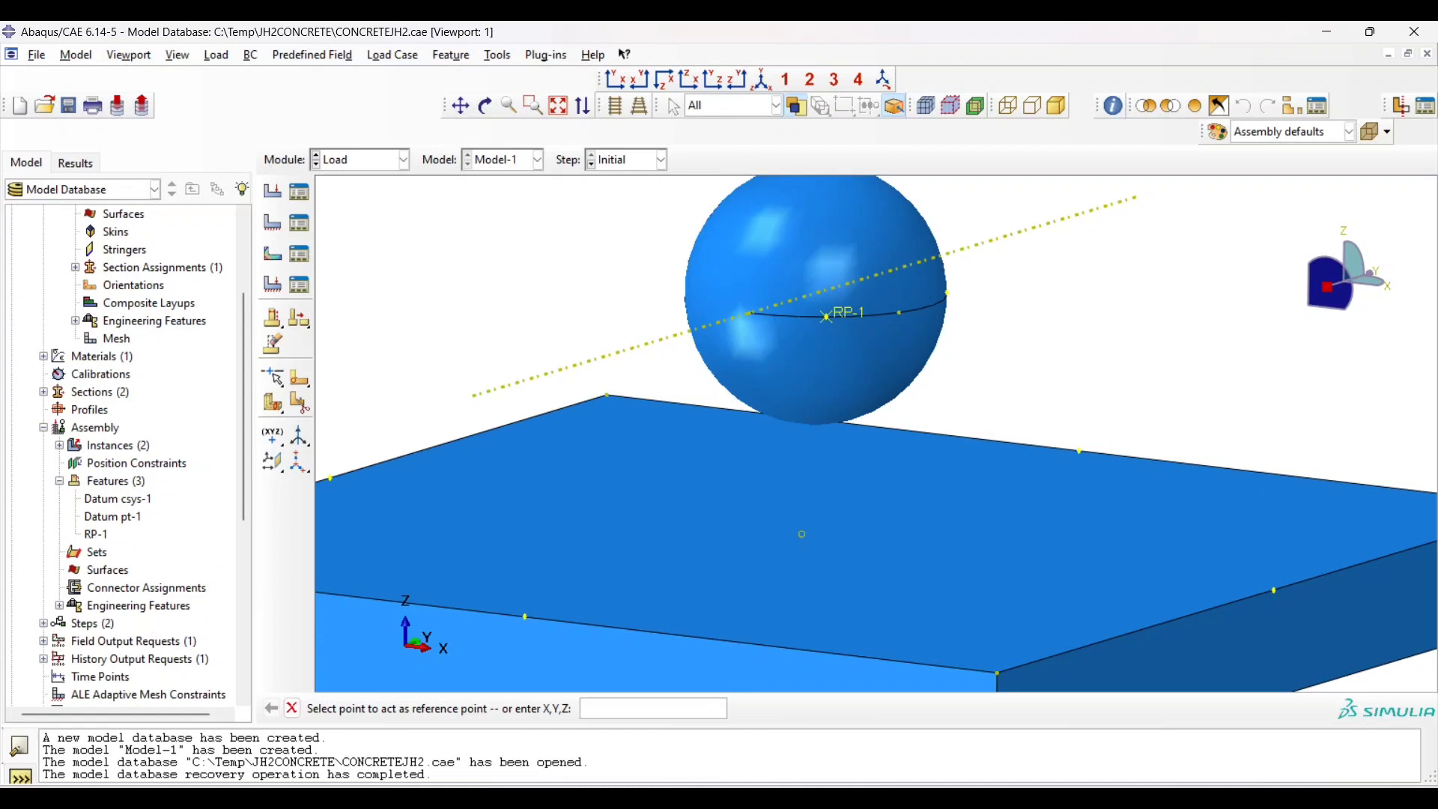
key("Escape")
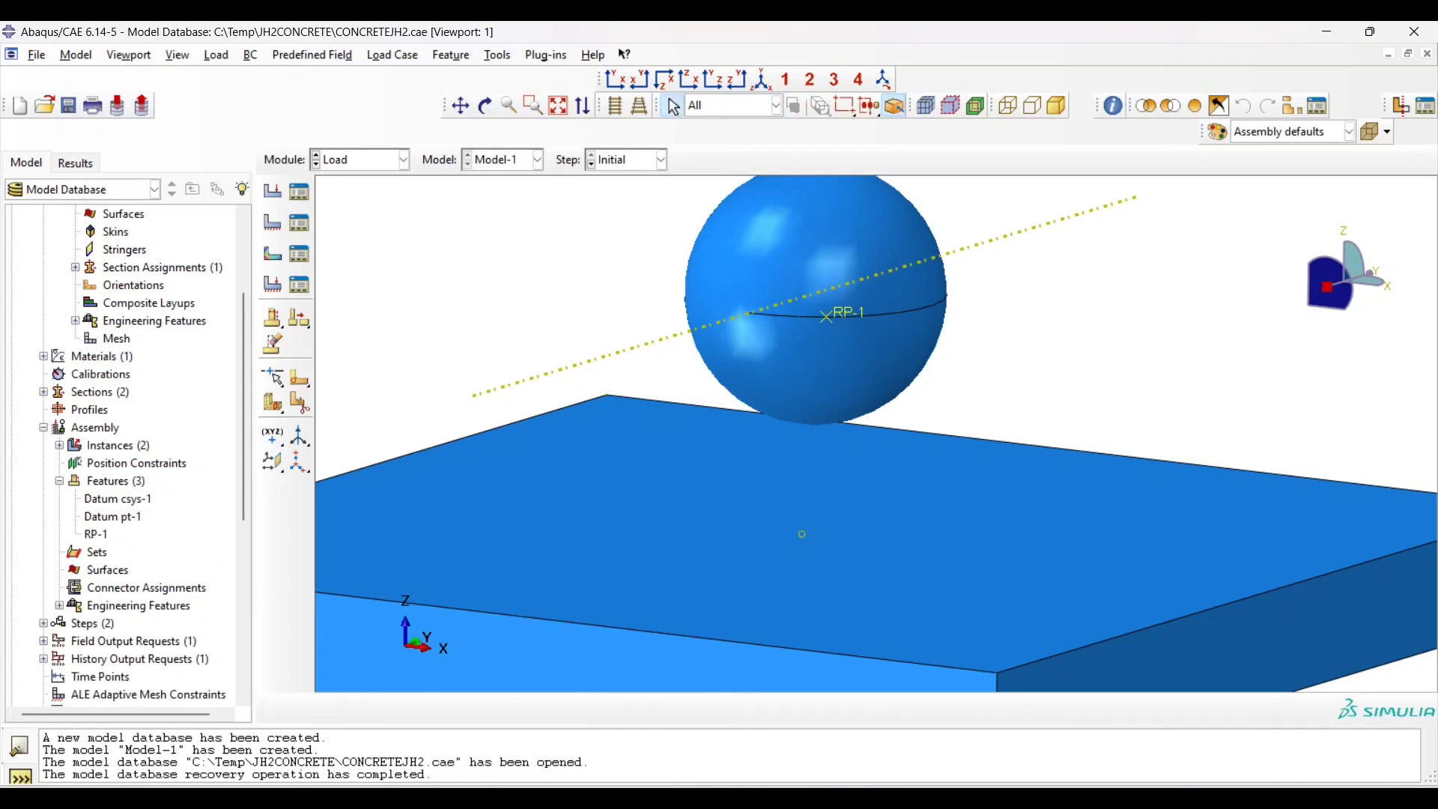
In the Interaction module, reassign the rigid body Constraint-1 to the new reference point on the sphere and accept it
left_click(403, 159)
left_click(352, 250)
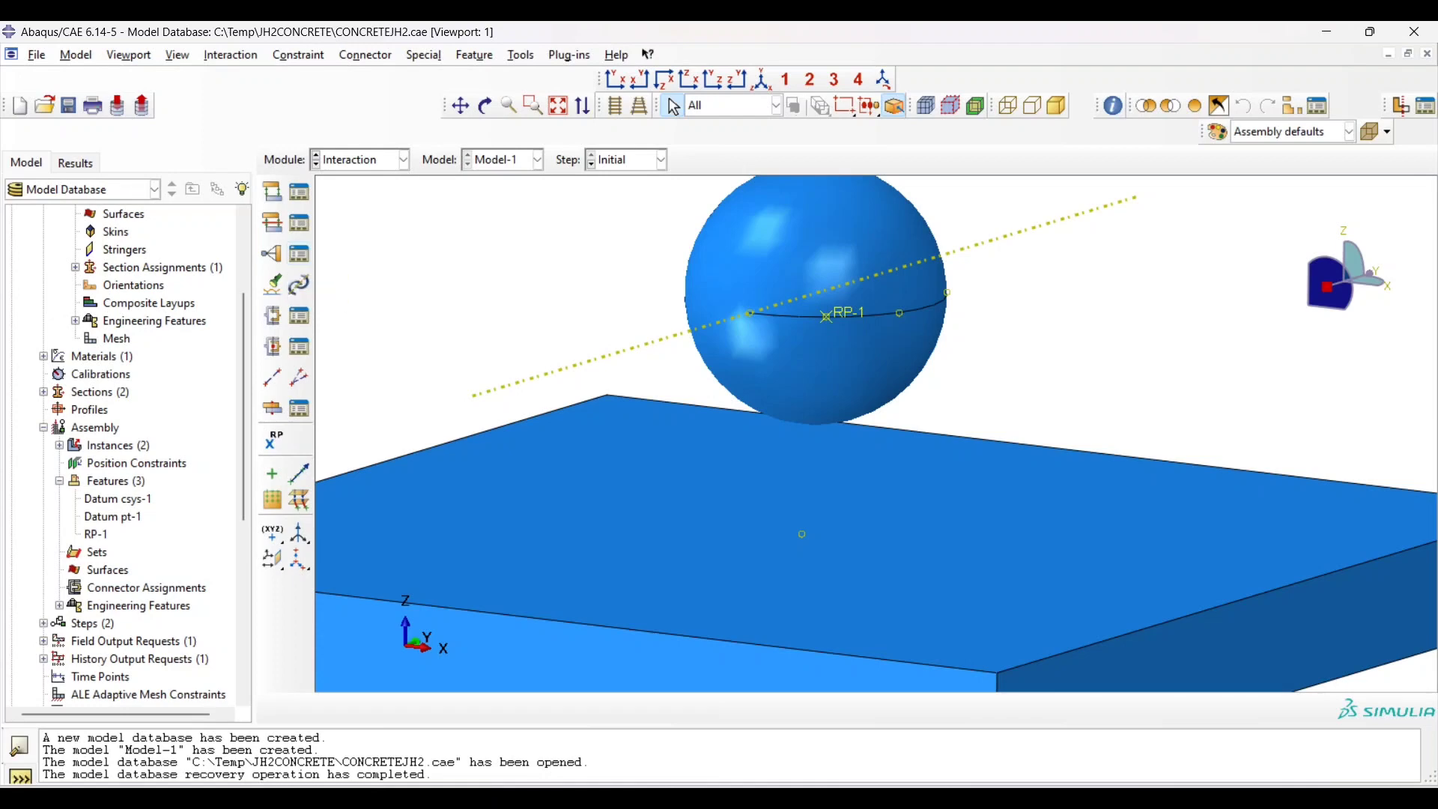
left_click(299, 254)
left_click(132, 396)
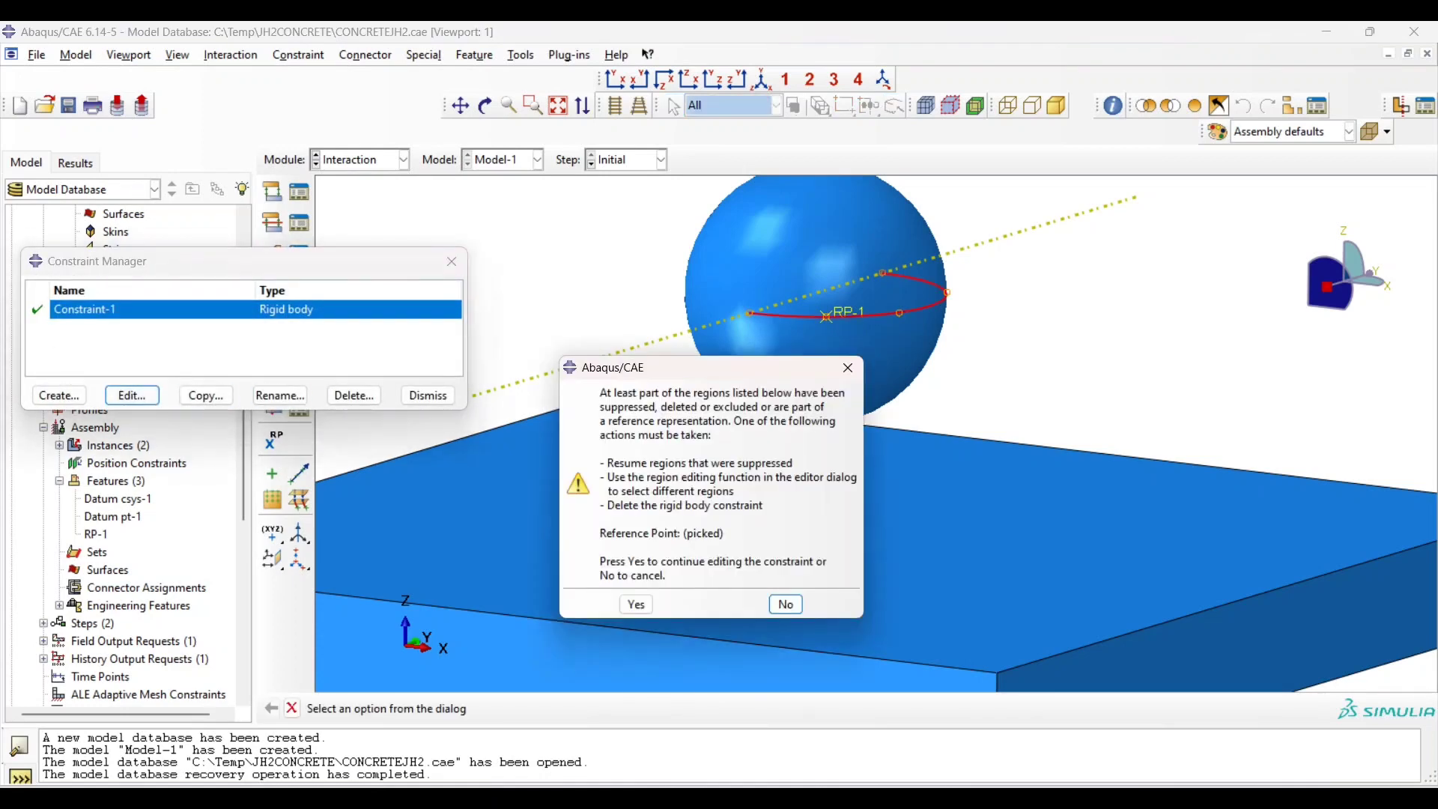
left_click(636, 604)
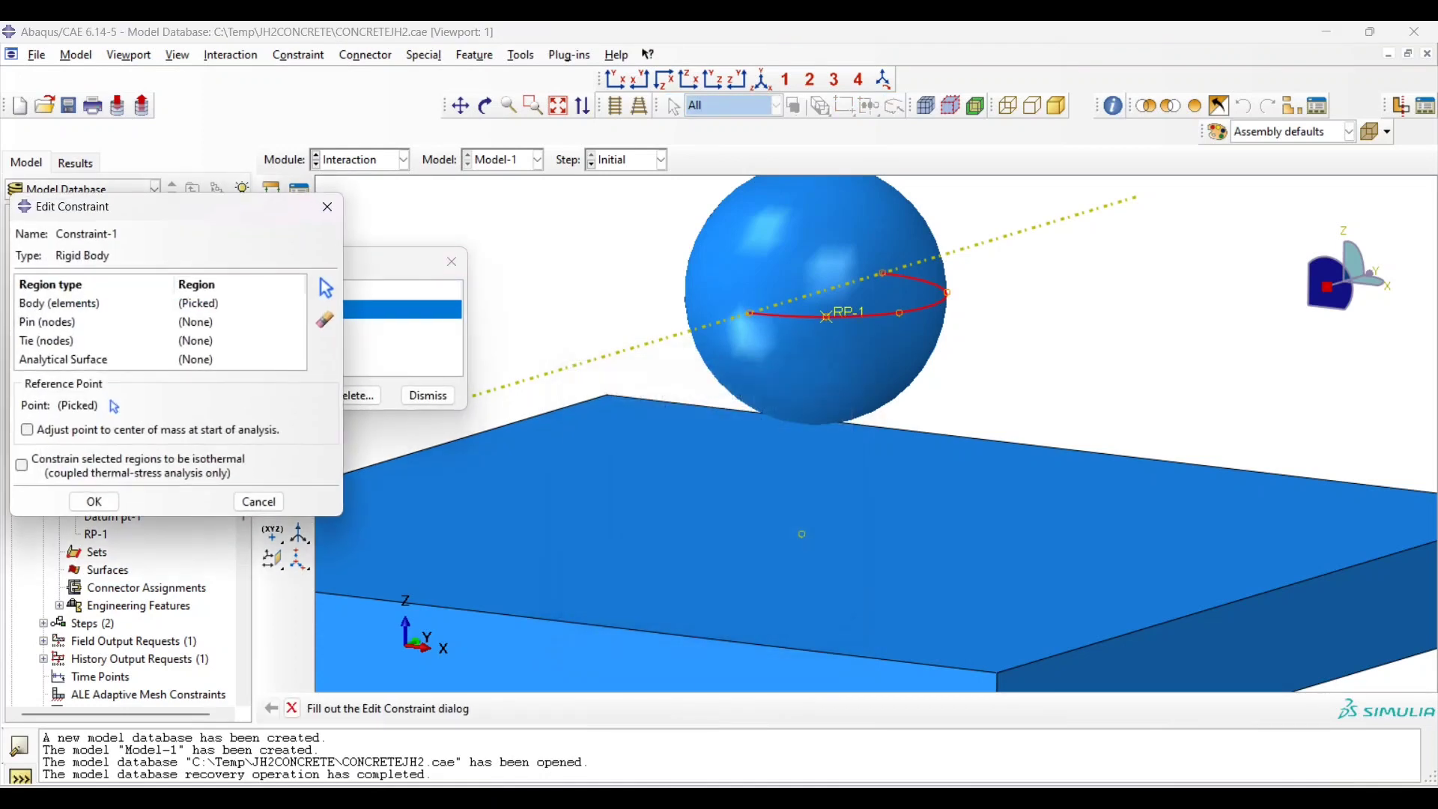
left_click(114, 406)
left_click(826, 317)
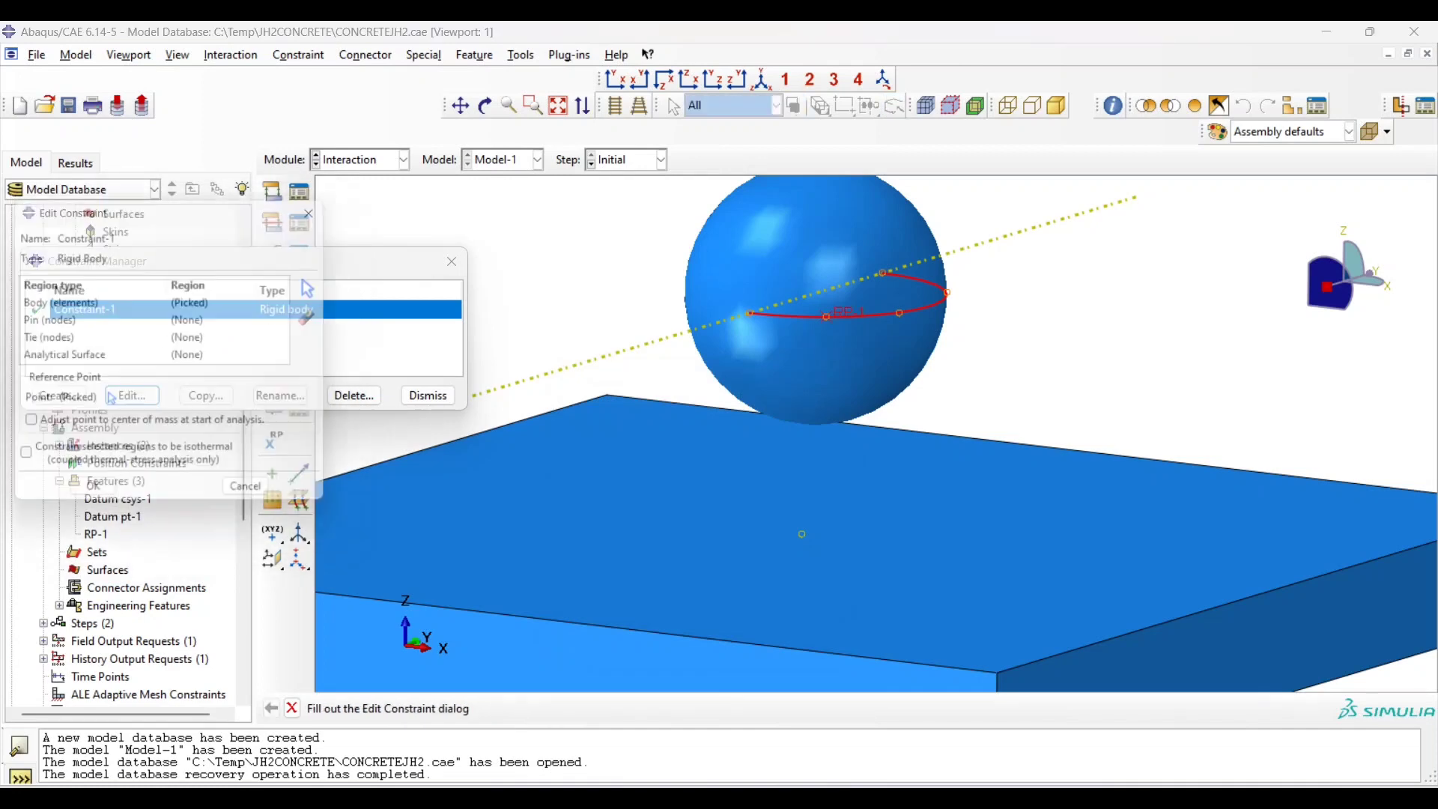
left_click(94, 501)
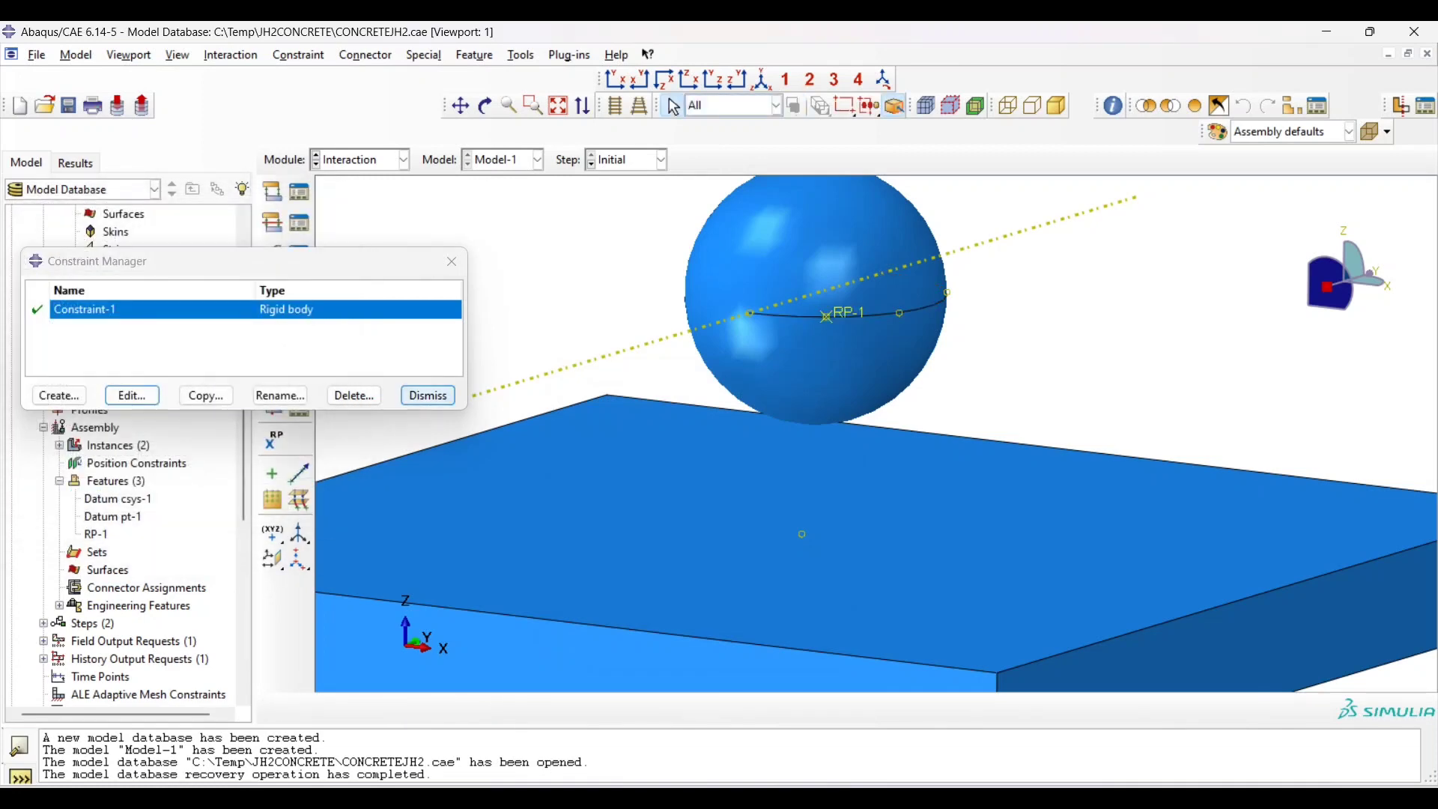
left_click(427, 395)
In the Load module, reselect the new reference point as the region of the velocity predefined field and accept it
left_click(359, 159)
left_click(352, 269)
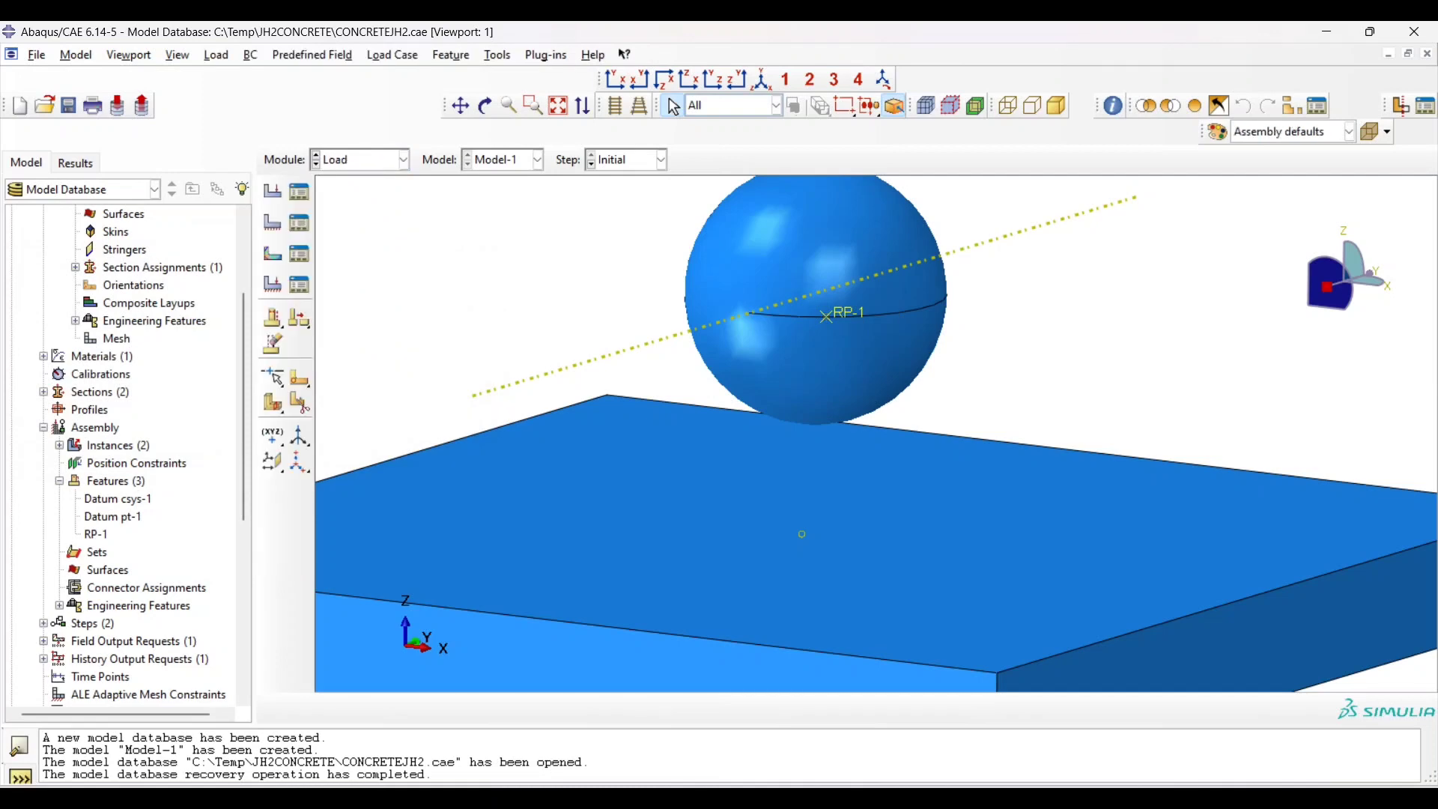
left_click(300, 253)
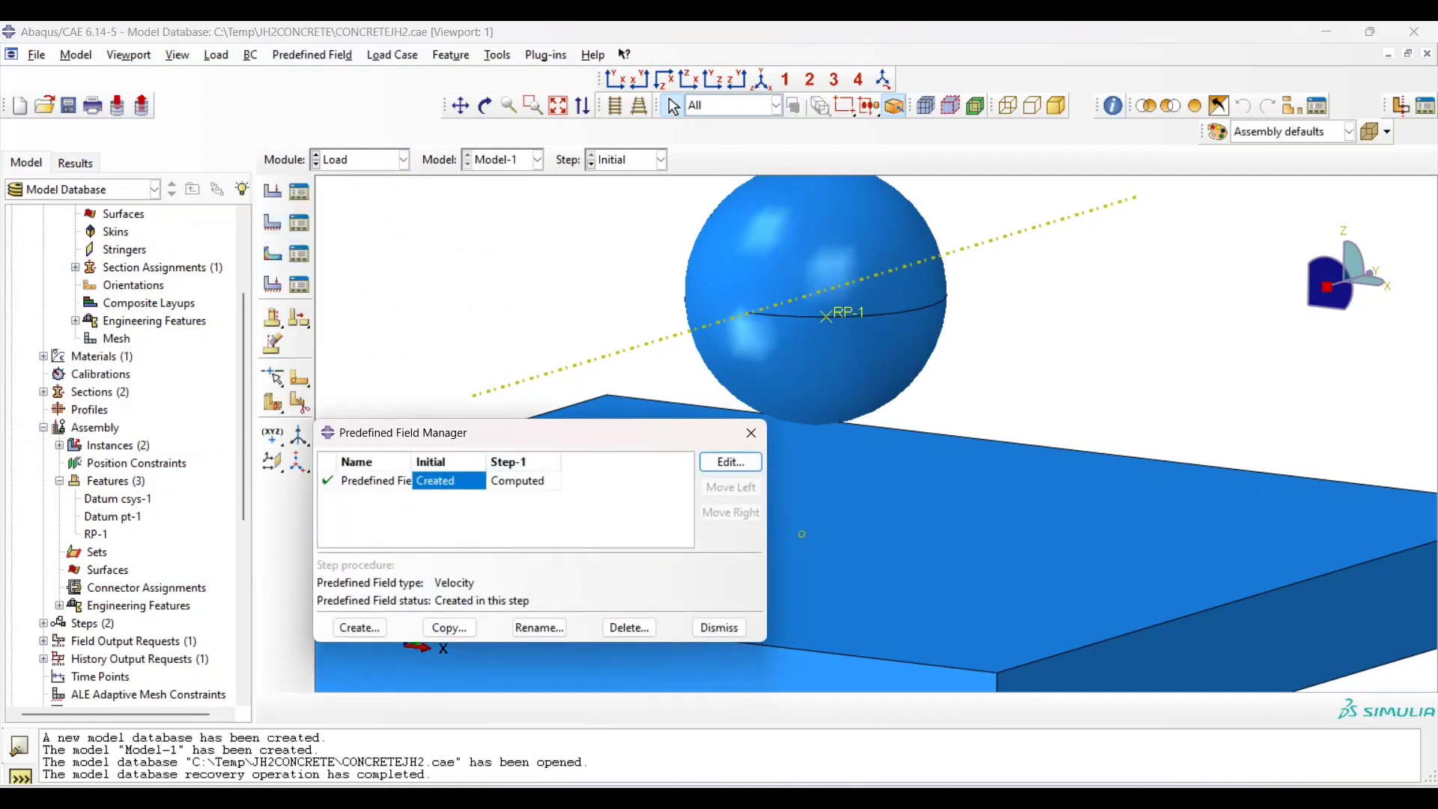
left_click(731, 462)
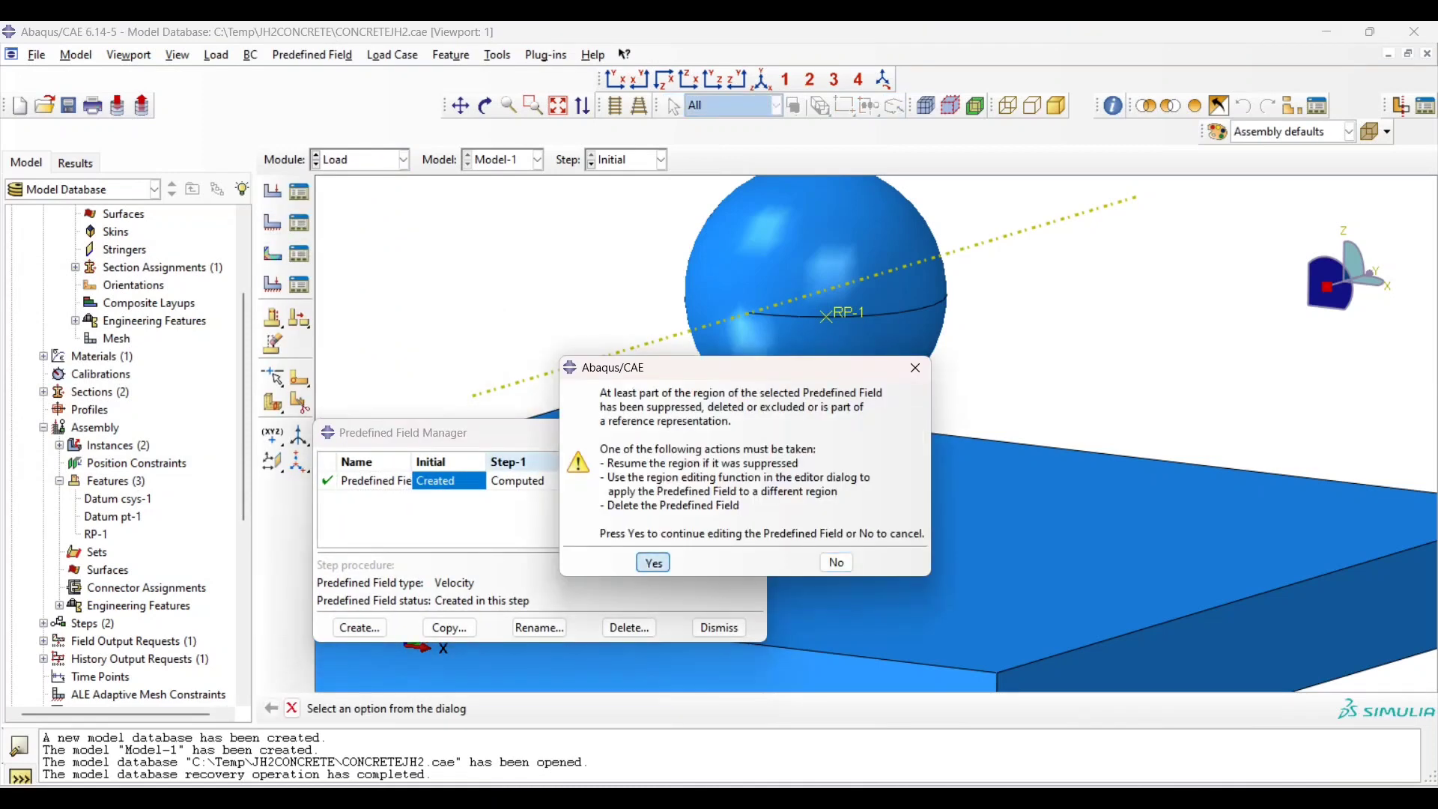
left_click(653, 562)
left_click(178, 353)
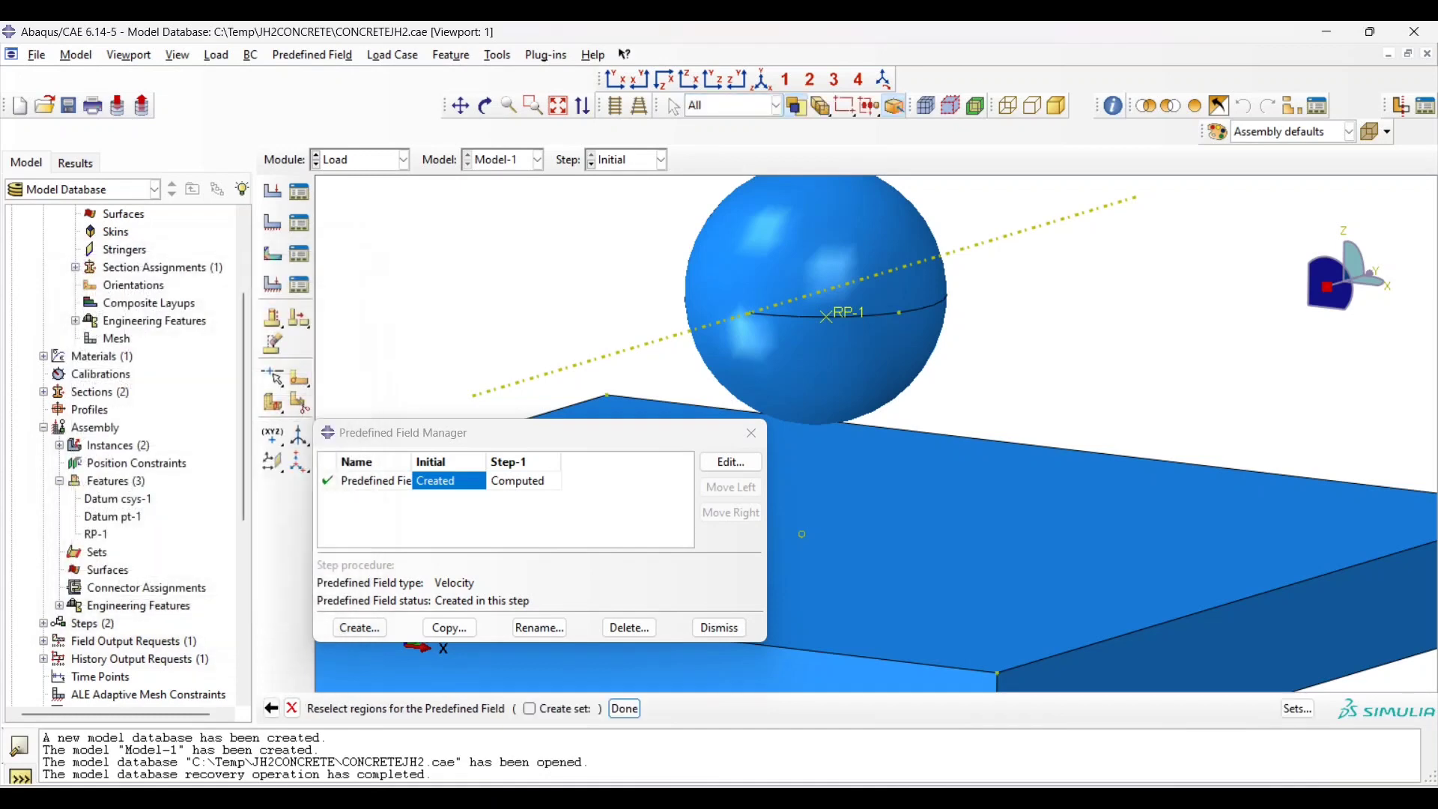
left_click(625, 709)
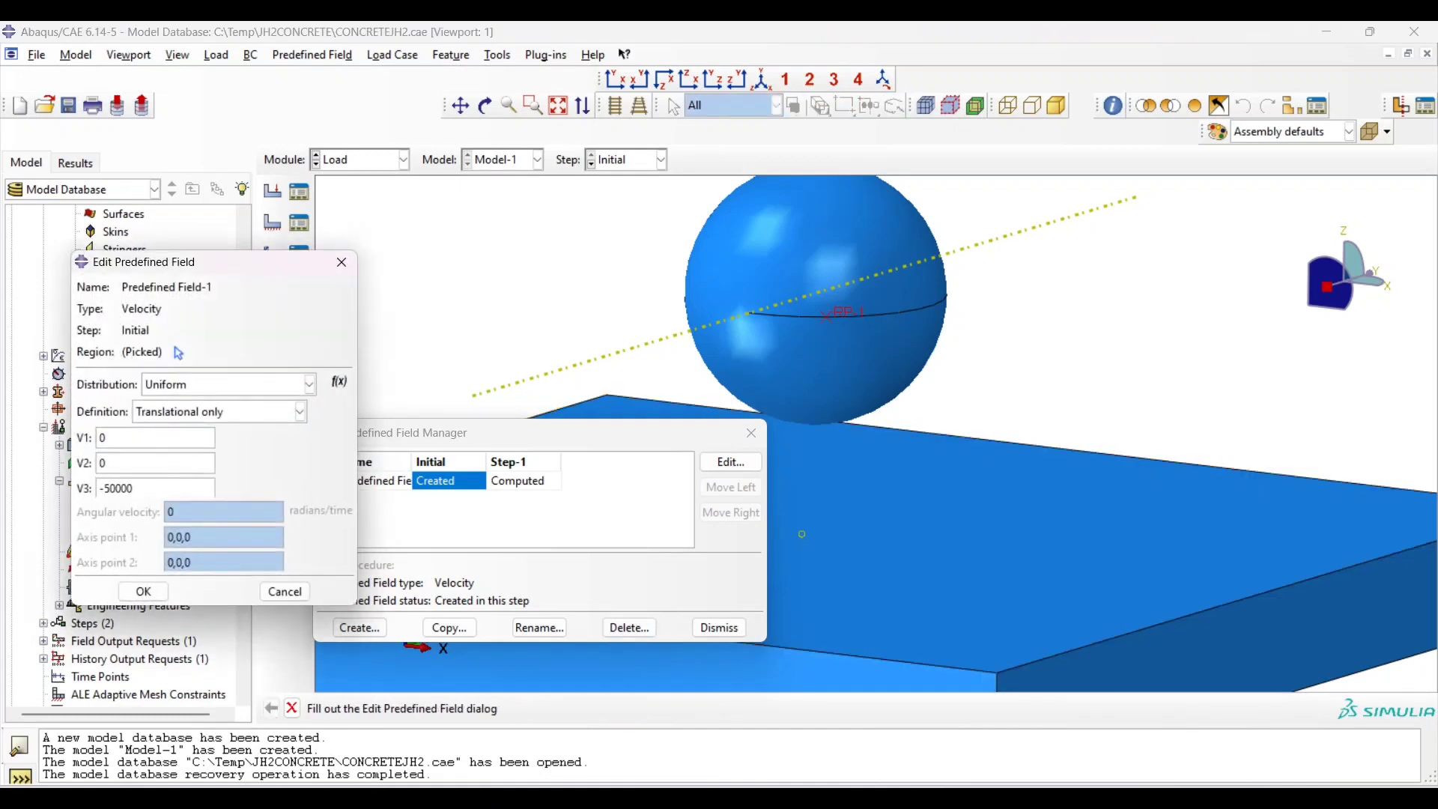
key("Return")
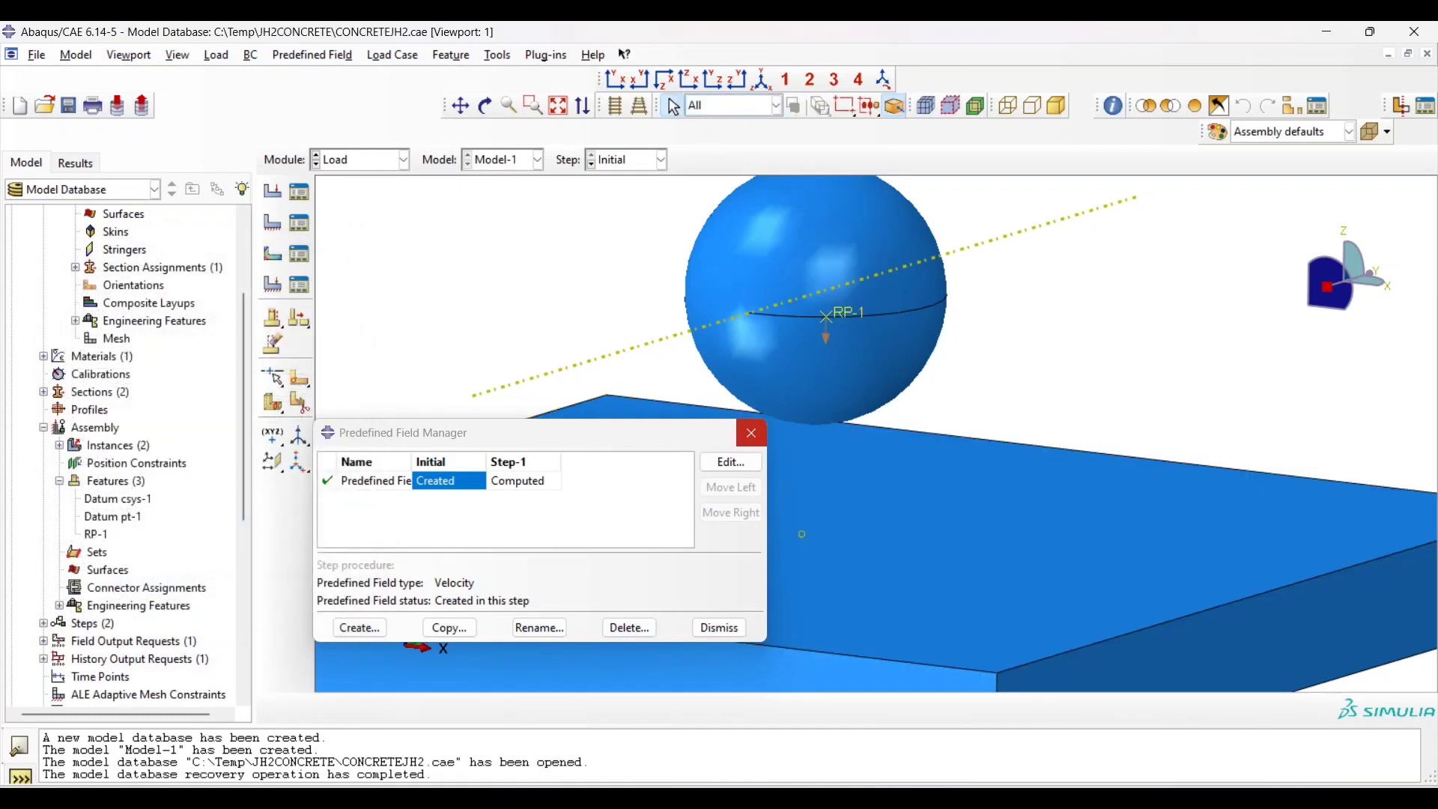
left_click(750, 432)
Switch to the Mesh module to show the meshed assembly of the sphere and plate
scroll(785, 424, "down", 2)
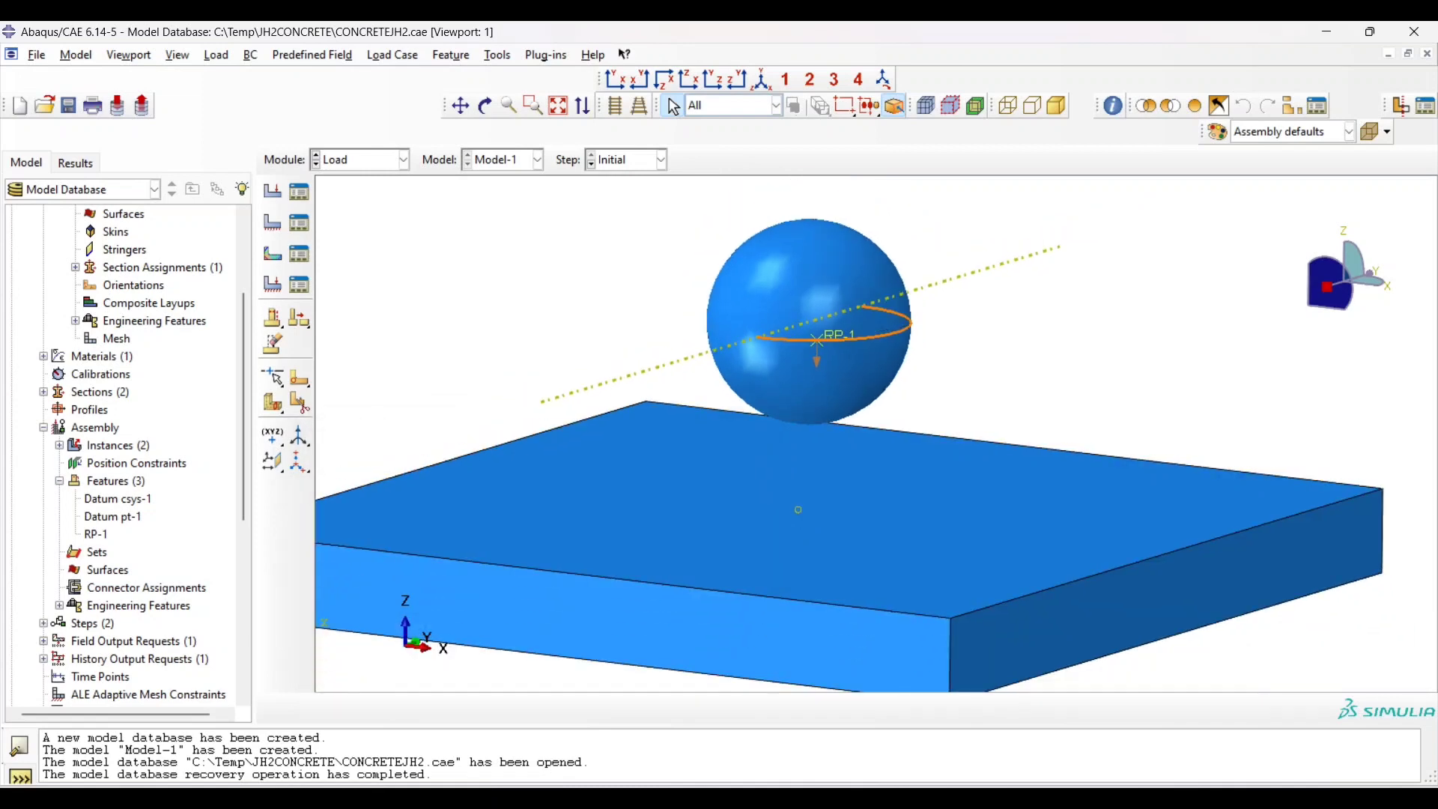
scroll(875, 343, "down", 3)
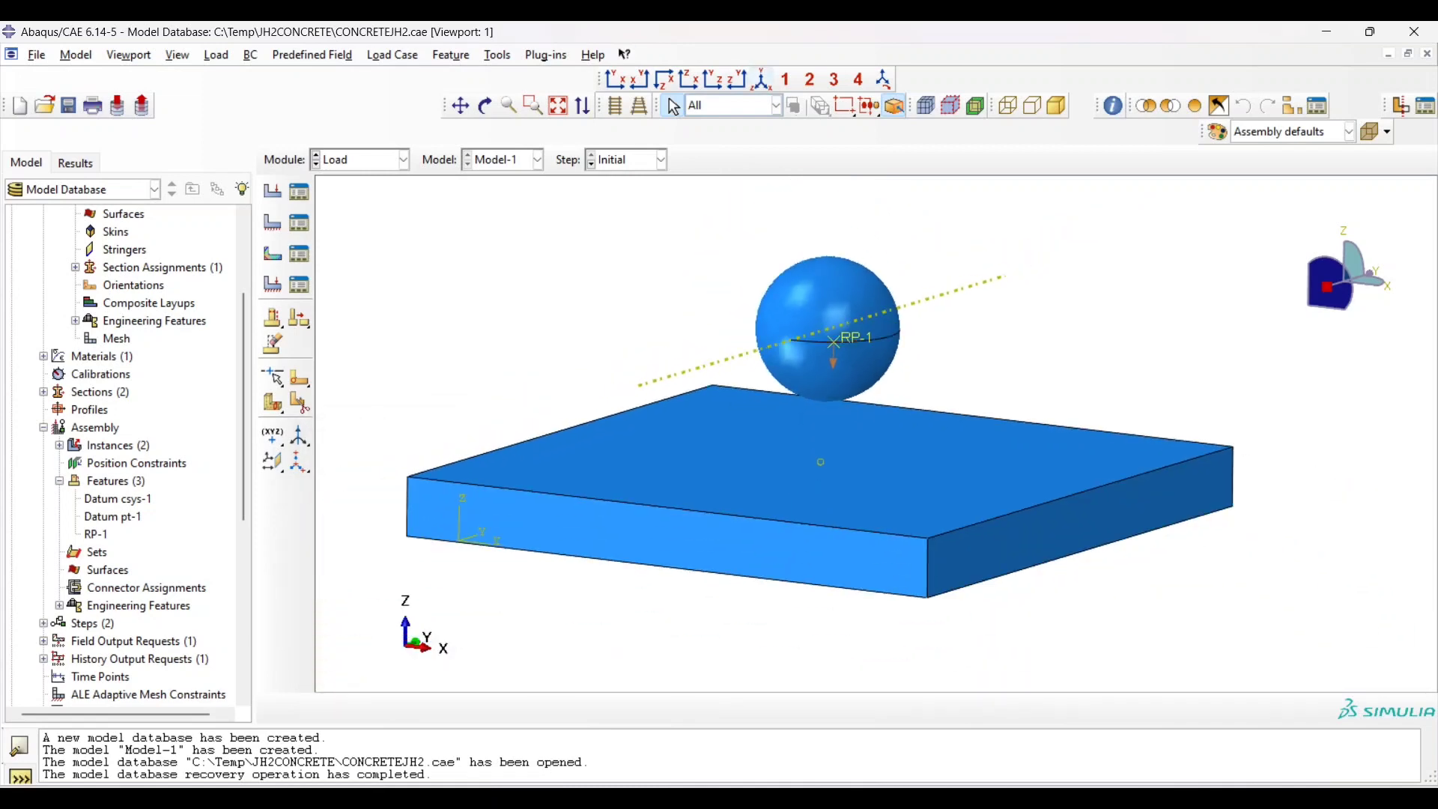
left_click(484, 106)
left_click_drag(812, 427, 888, 419)
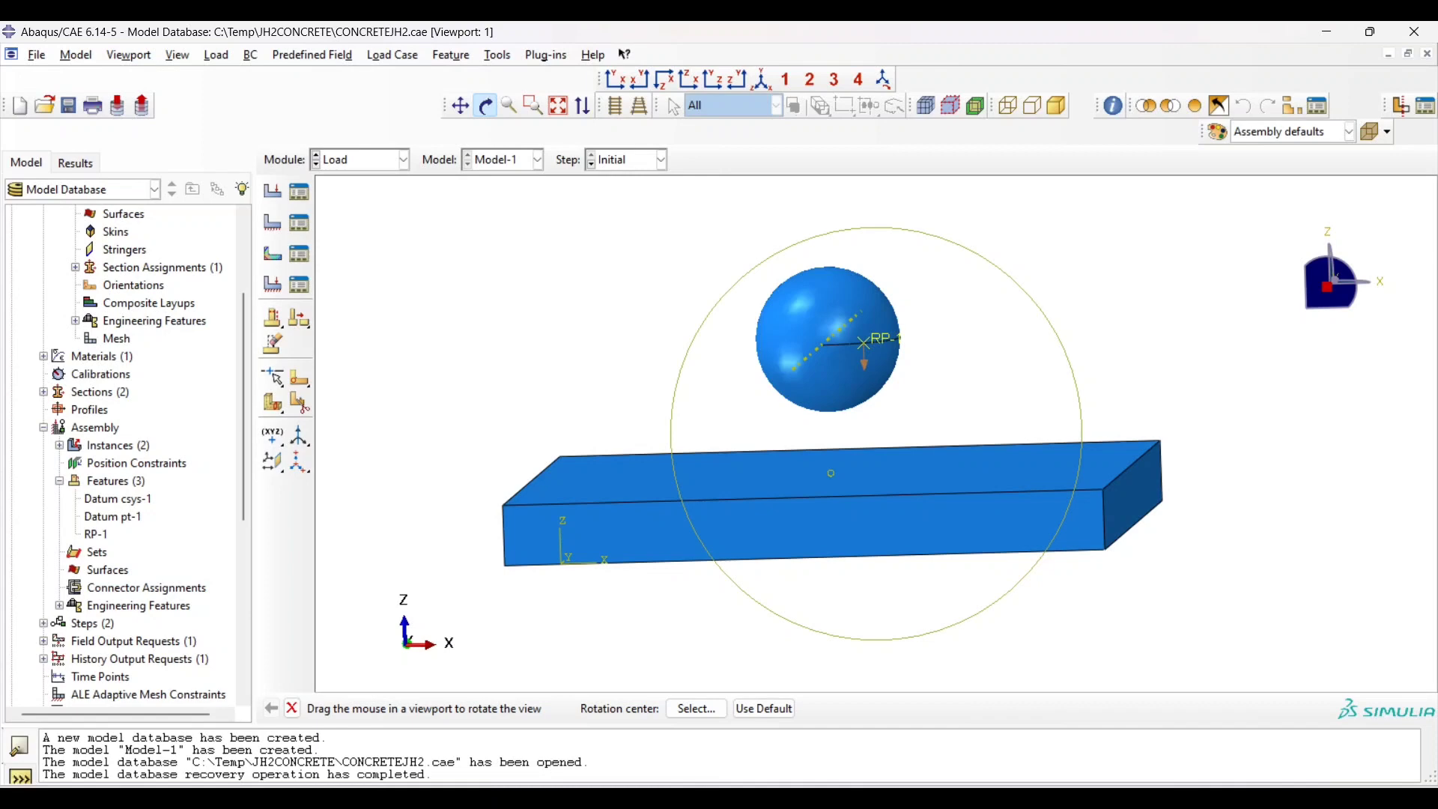
left_click(403, 159)
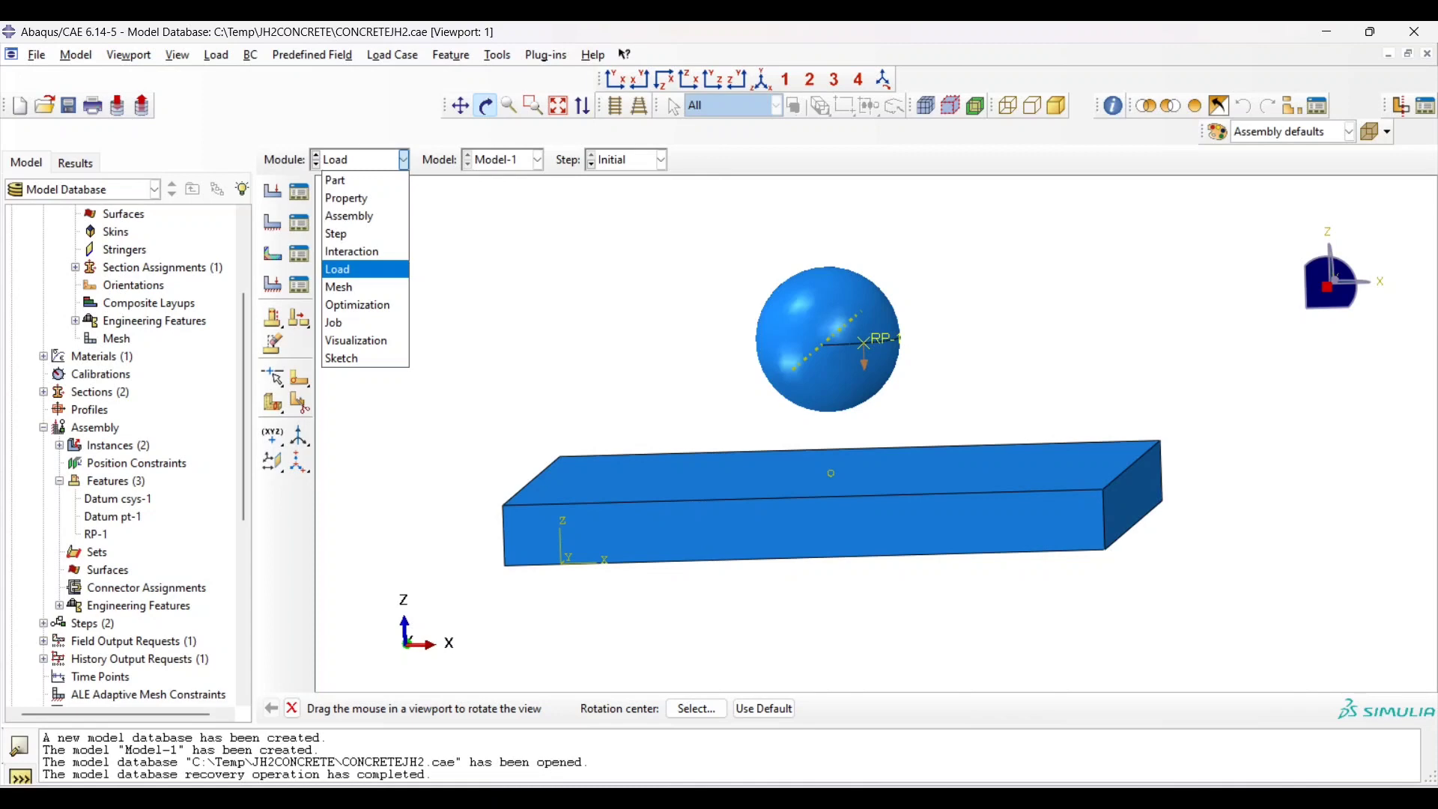
left_click(403, 159)
left_click(403, 159)
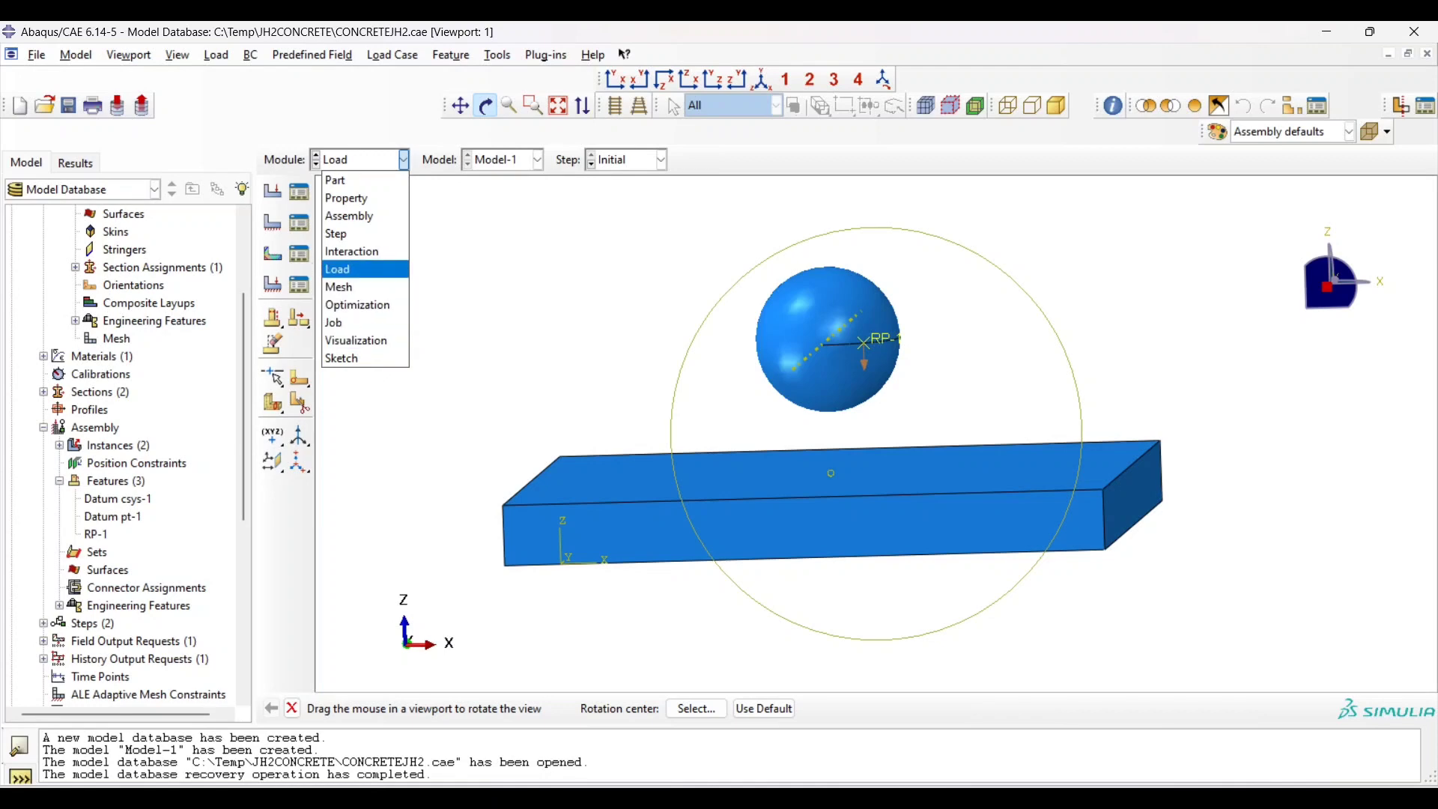
left_click(339, 287)
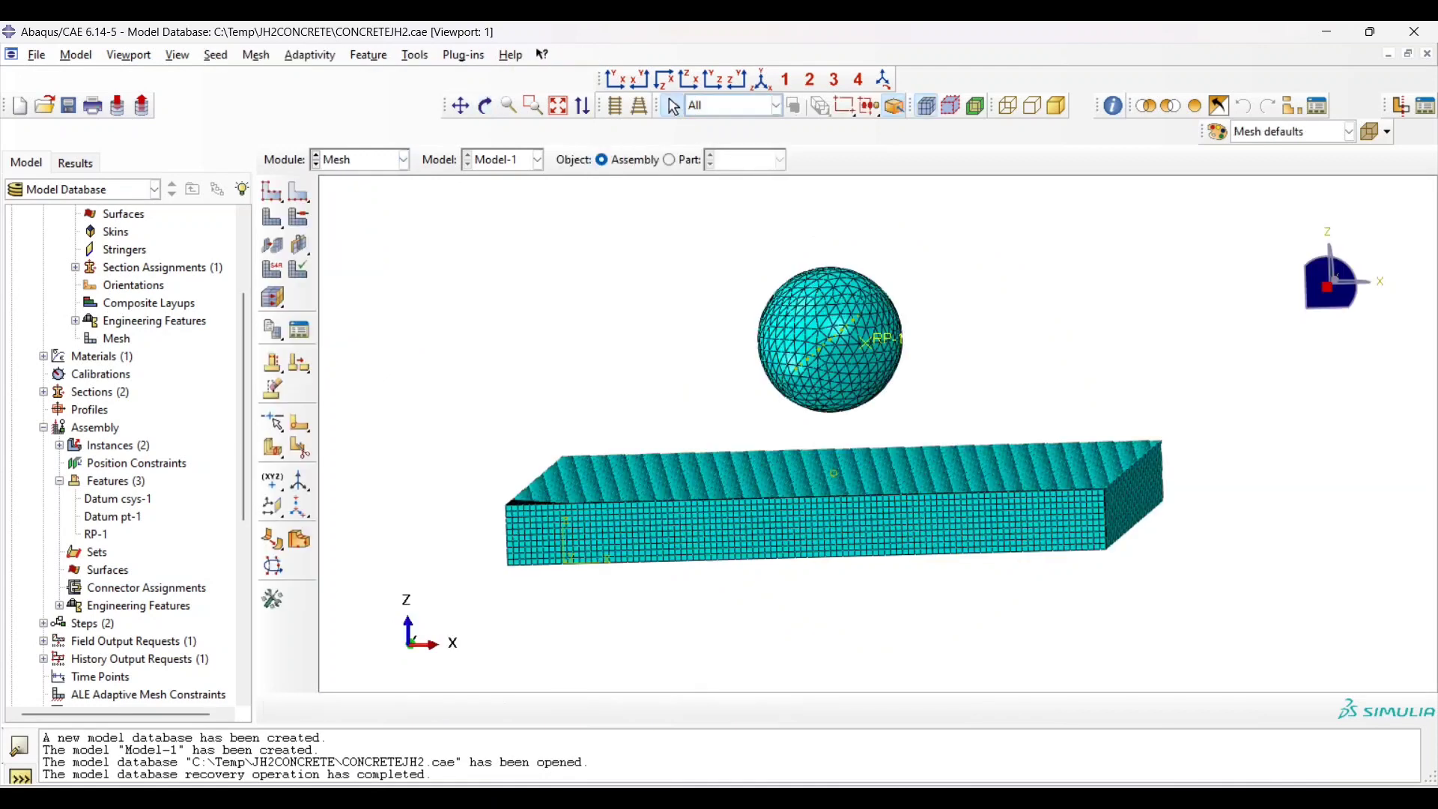
Display the sphere part Part-2 in the Mesh module and review its mesh controls without changing them
left_click(484, 105)
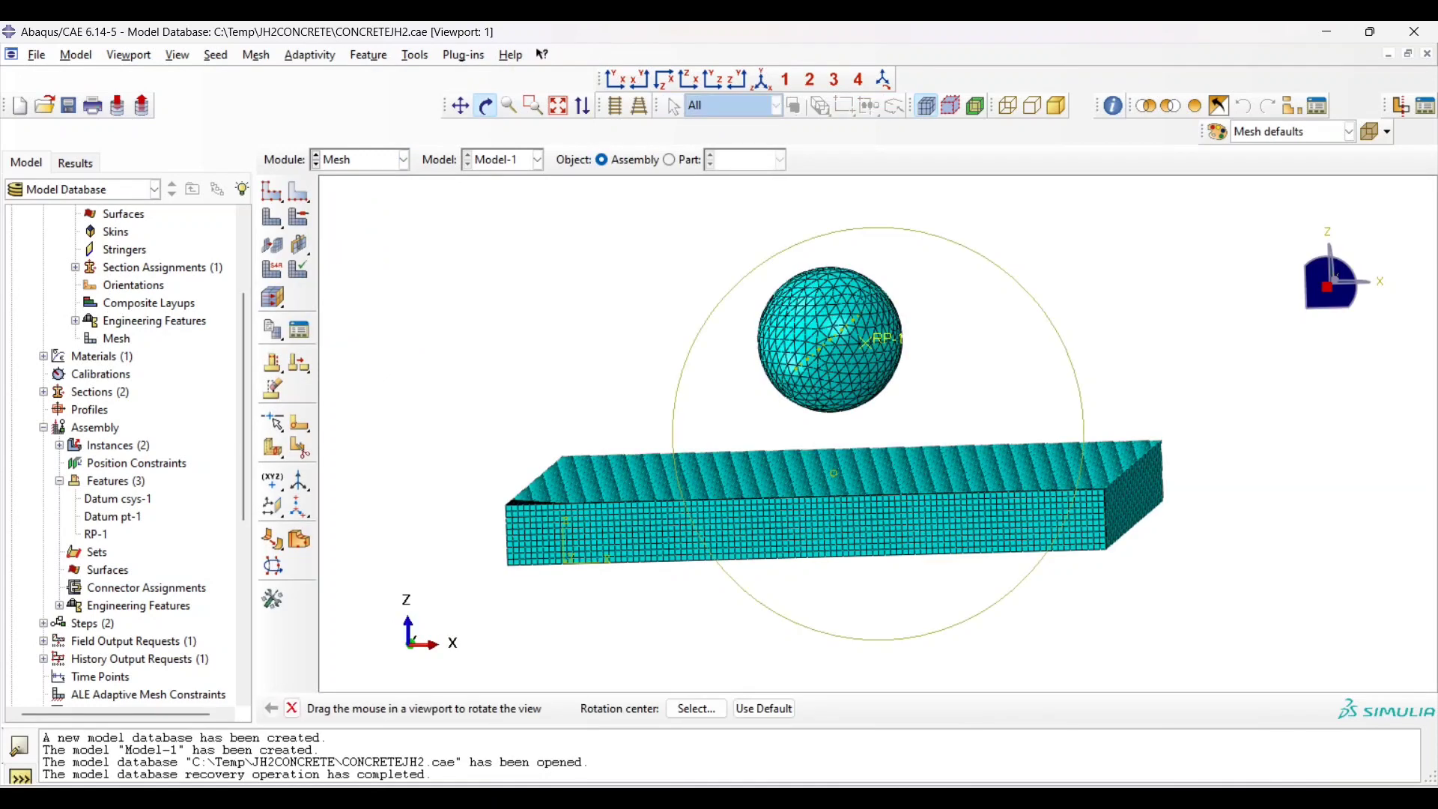
left_click_drag(873, 393, 988, 425)
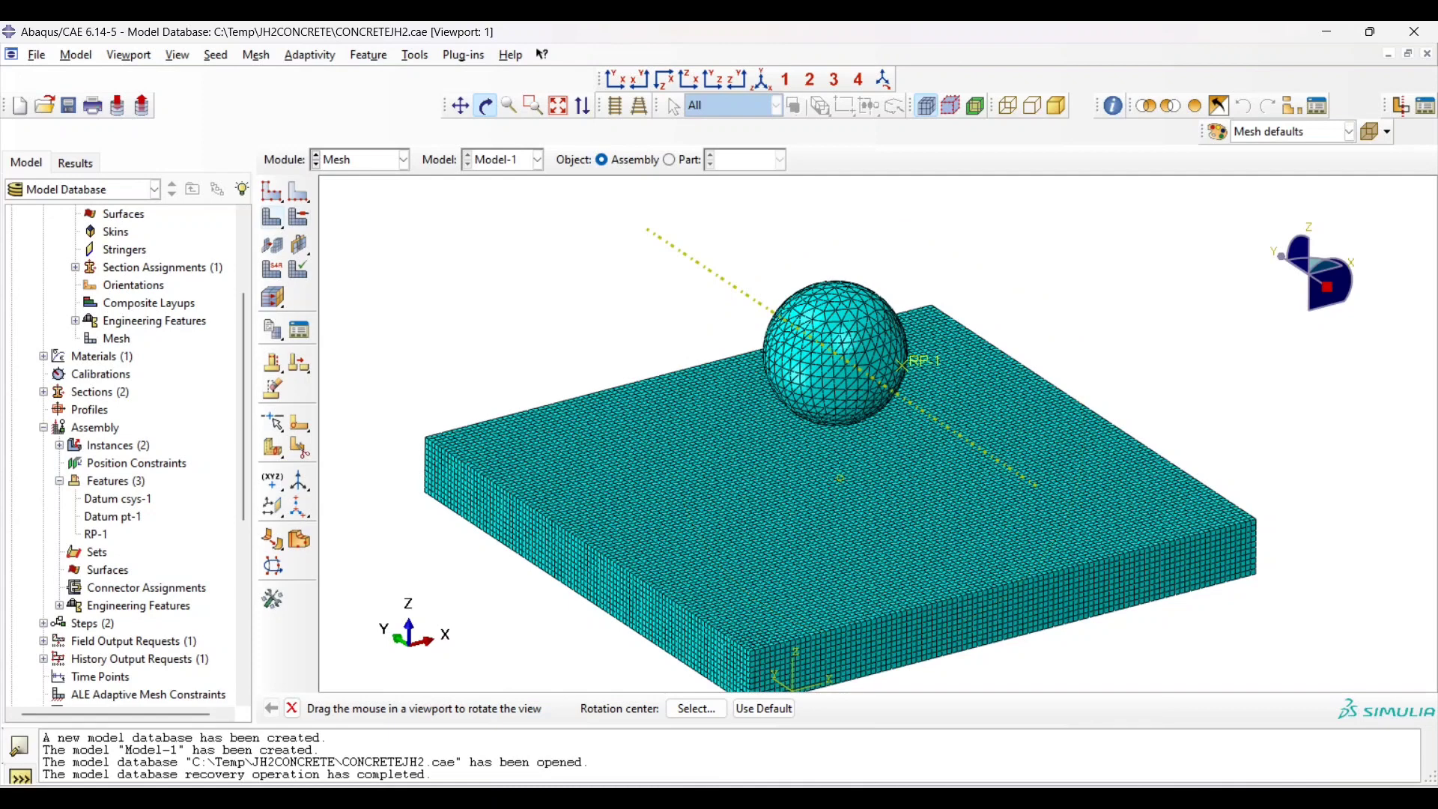
left_click(272, 217)
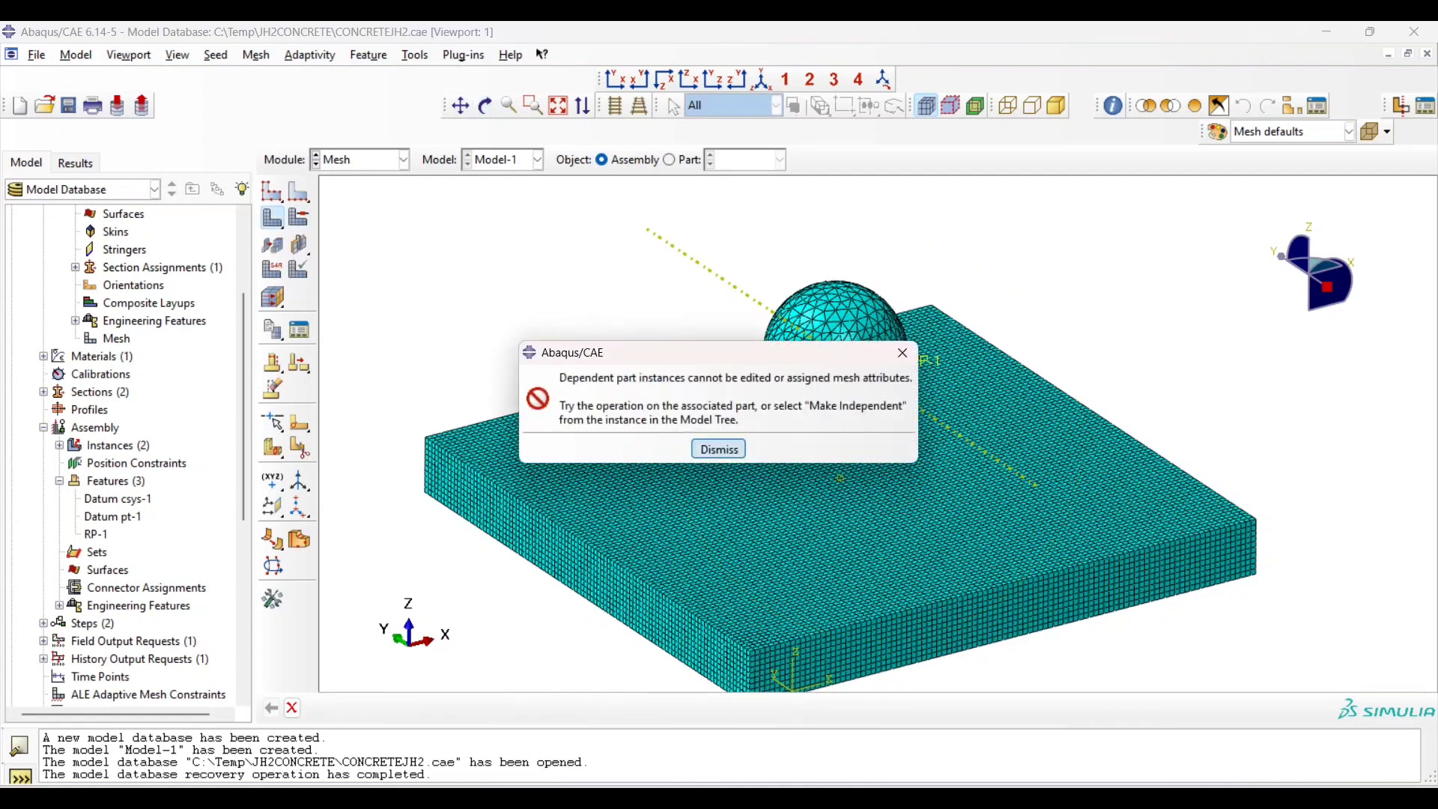
left_click(717, 448)
left_click(669, 159)
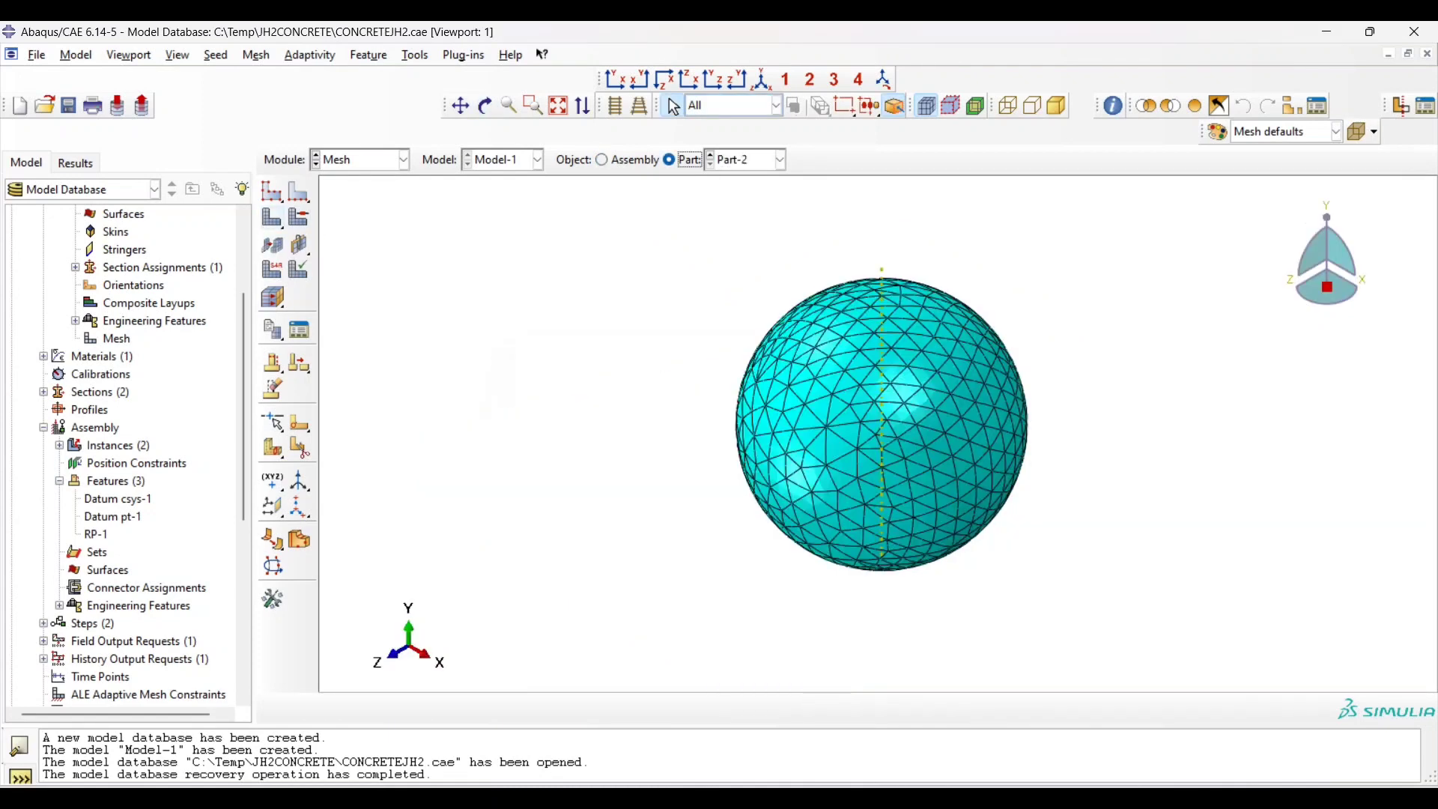
left_click(298, 217)
left_click(696, 709)
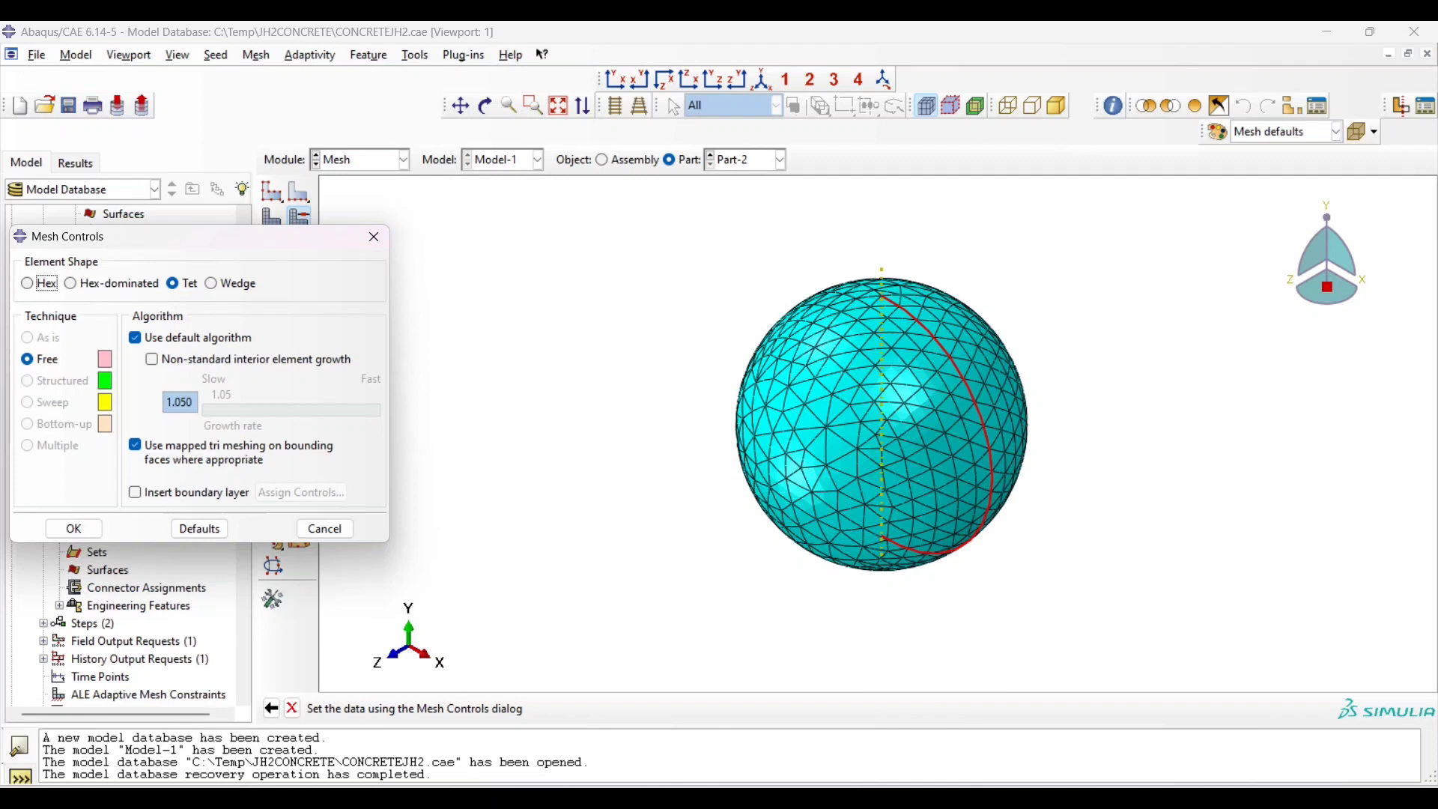
left_click(374, 237)
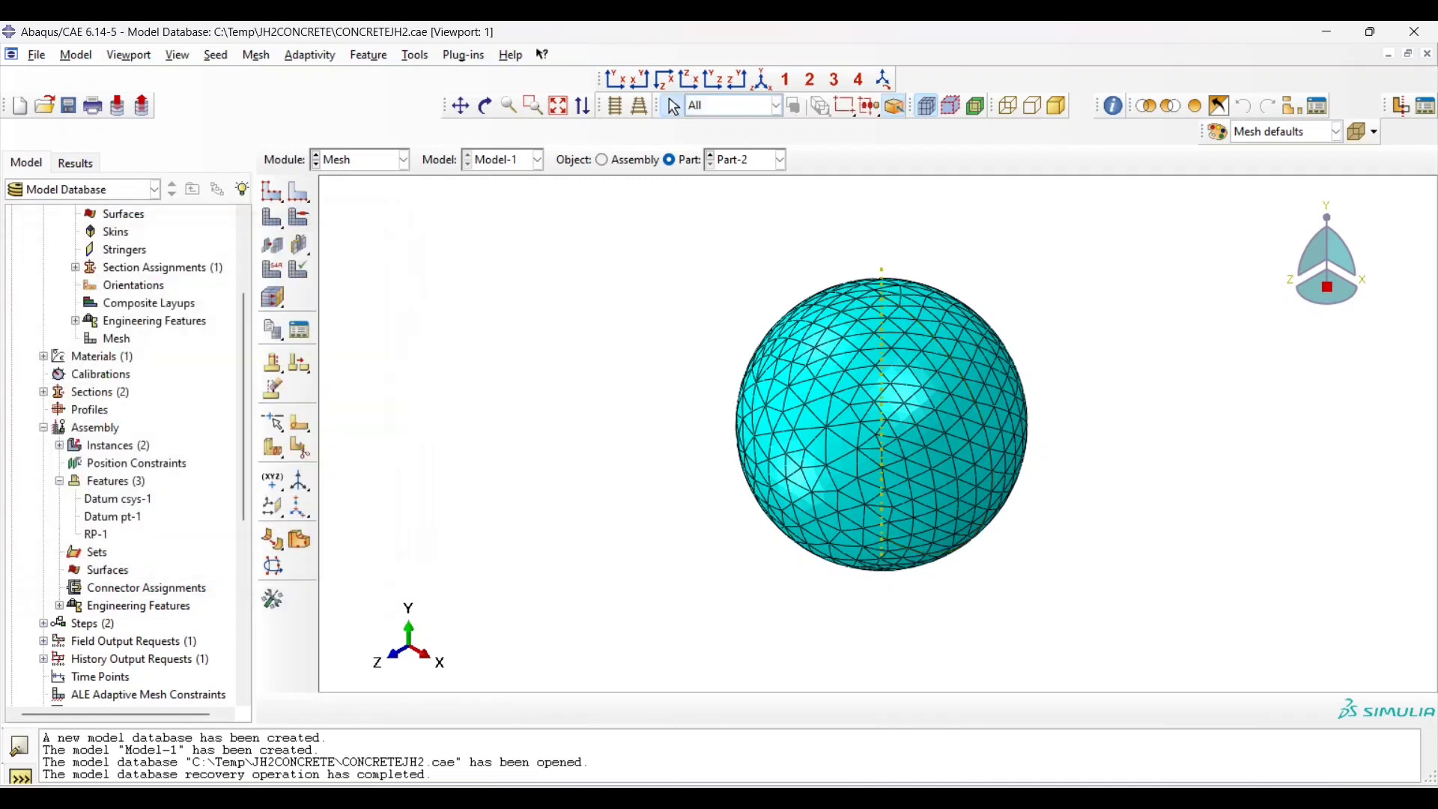
In the Job module, create a full-analysis job named JH2 for Model-1 with the default settings
left_click(359, 159)
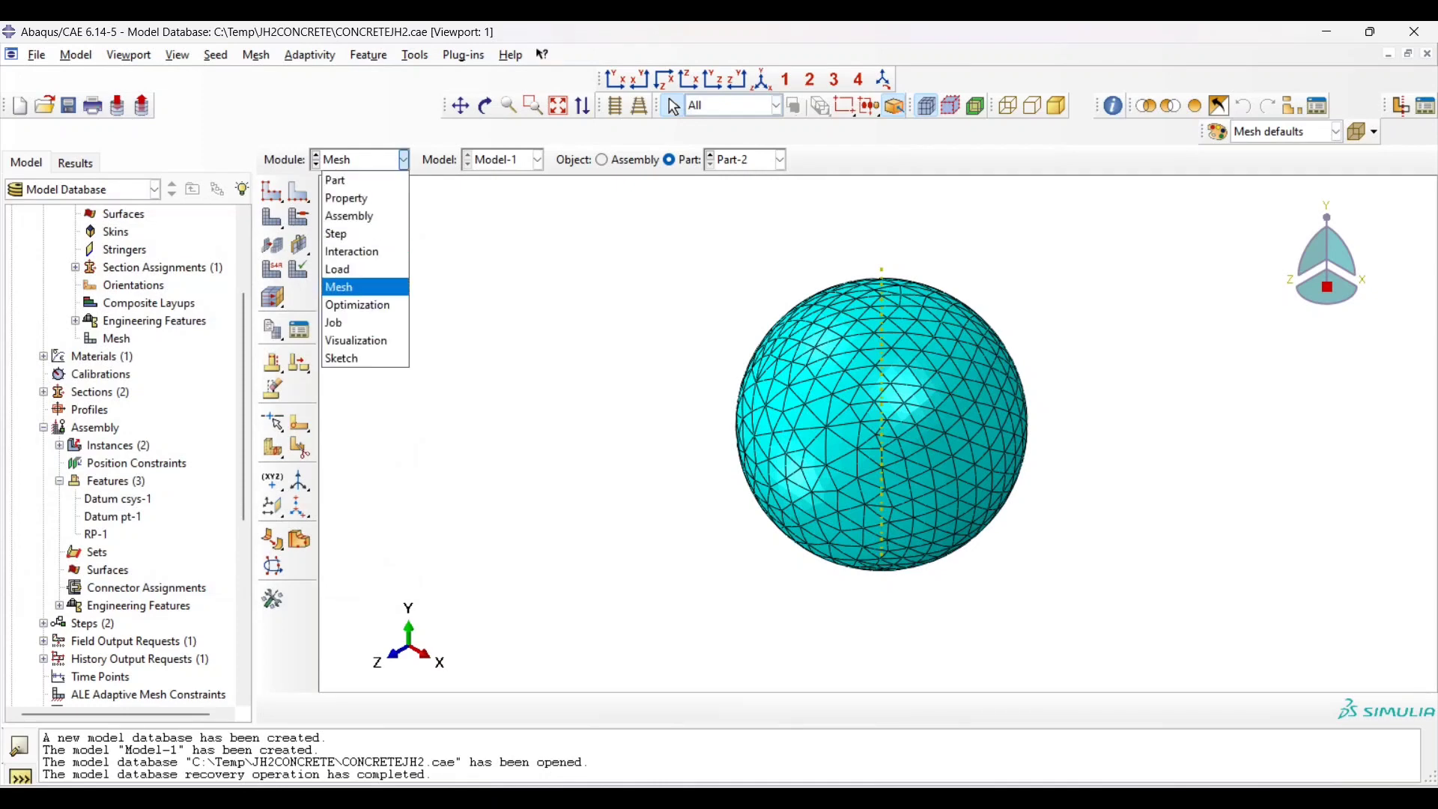
left_click(360, 322)
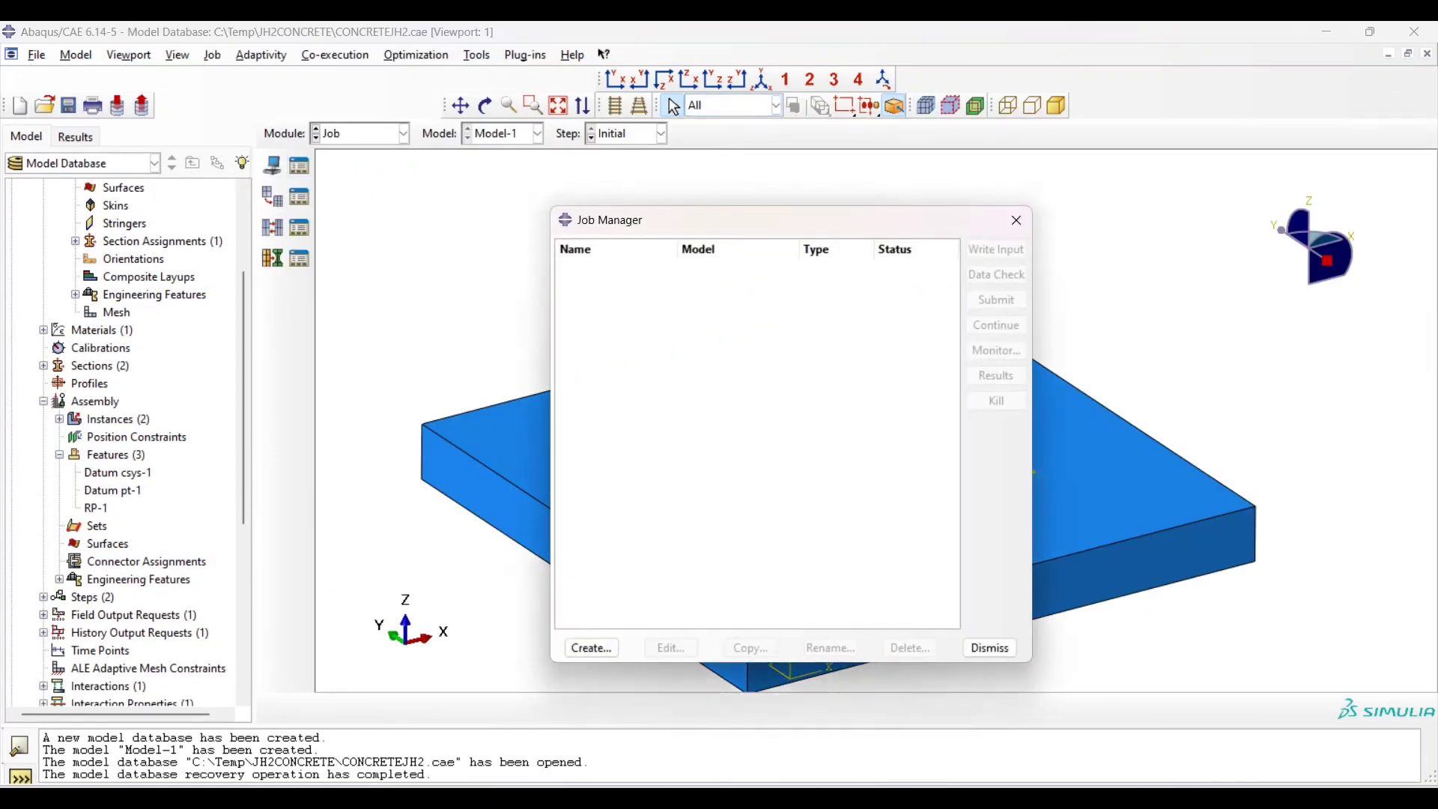
left_click(592, 648)
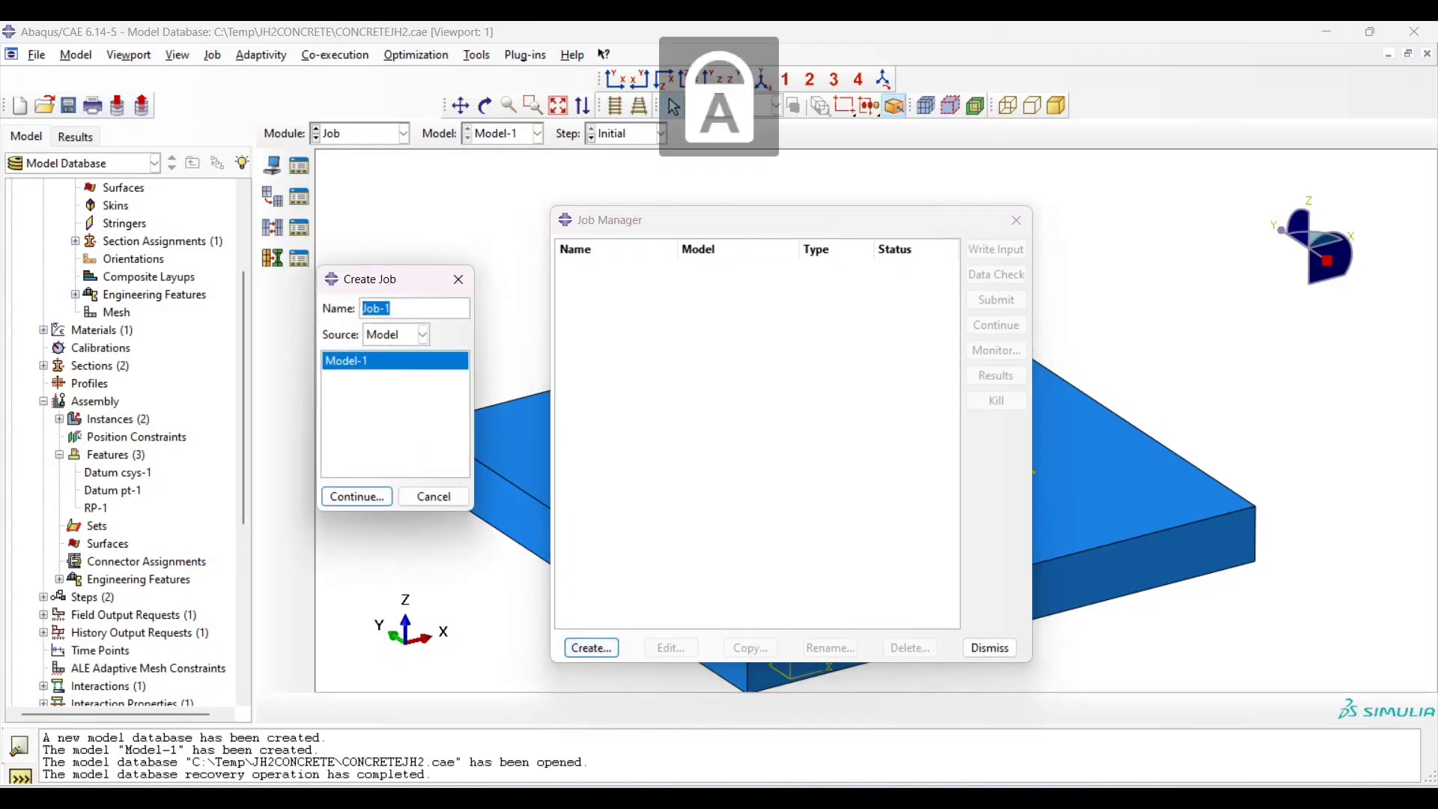
type("JH2")
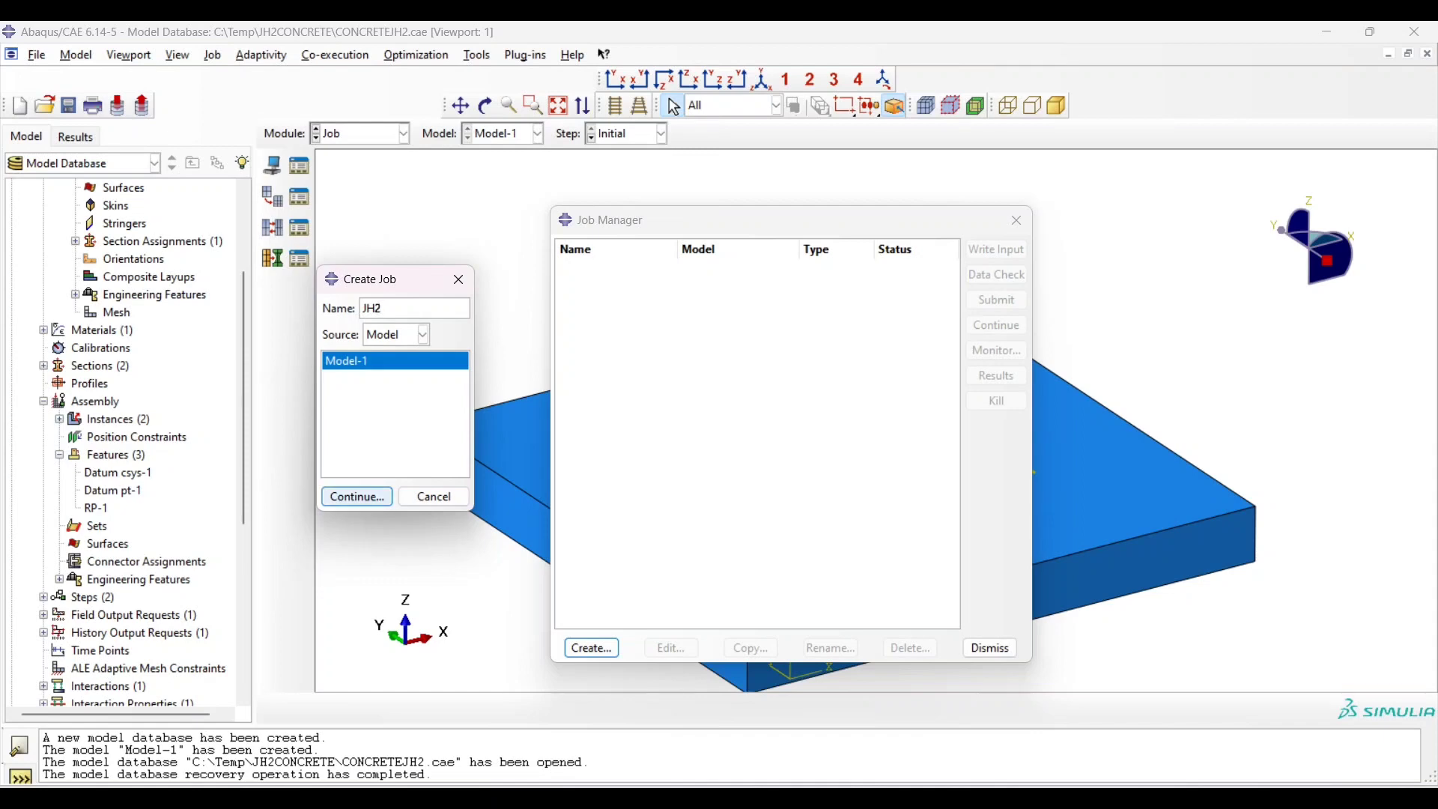
left_click(357, 496)
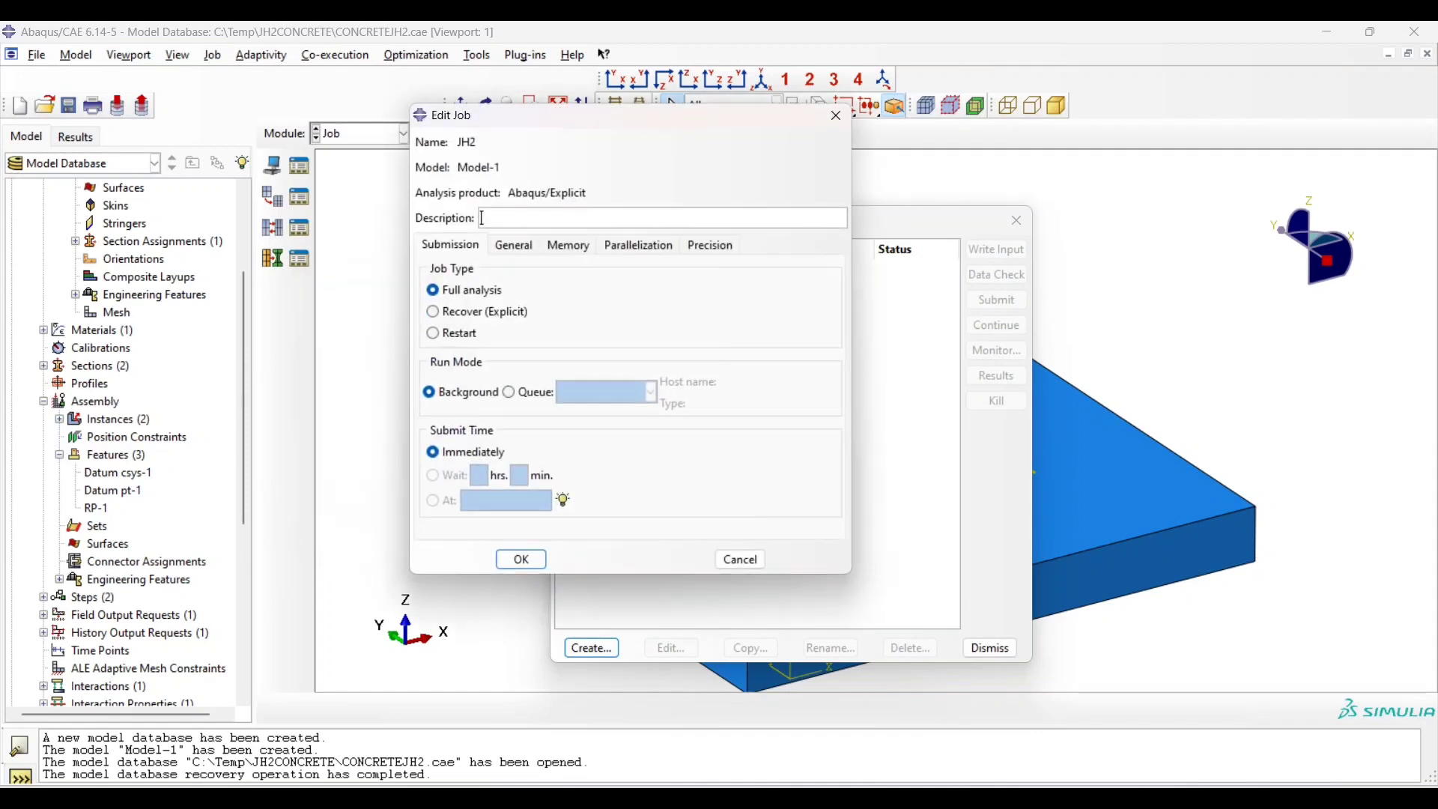
left_click(517, 559)
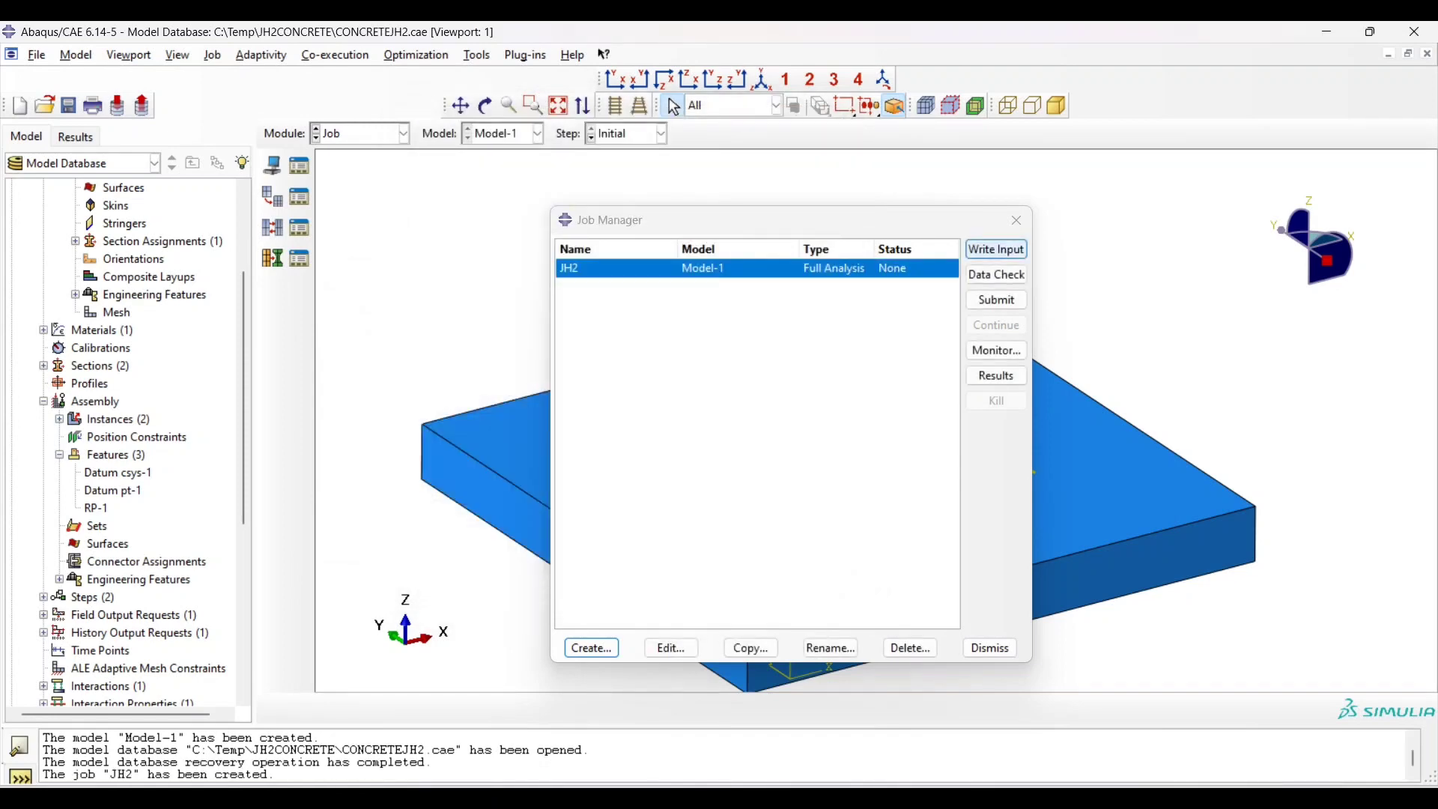
Set the work directory to C:/Temp/JH2CONCRETE and write the input file of job JH2 there
left_click(997, 249)
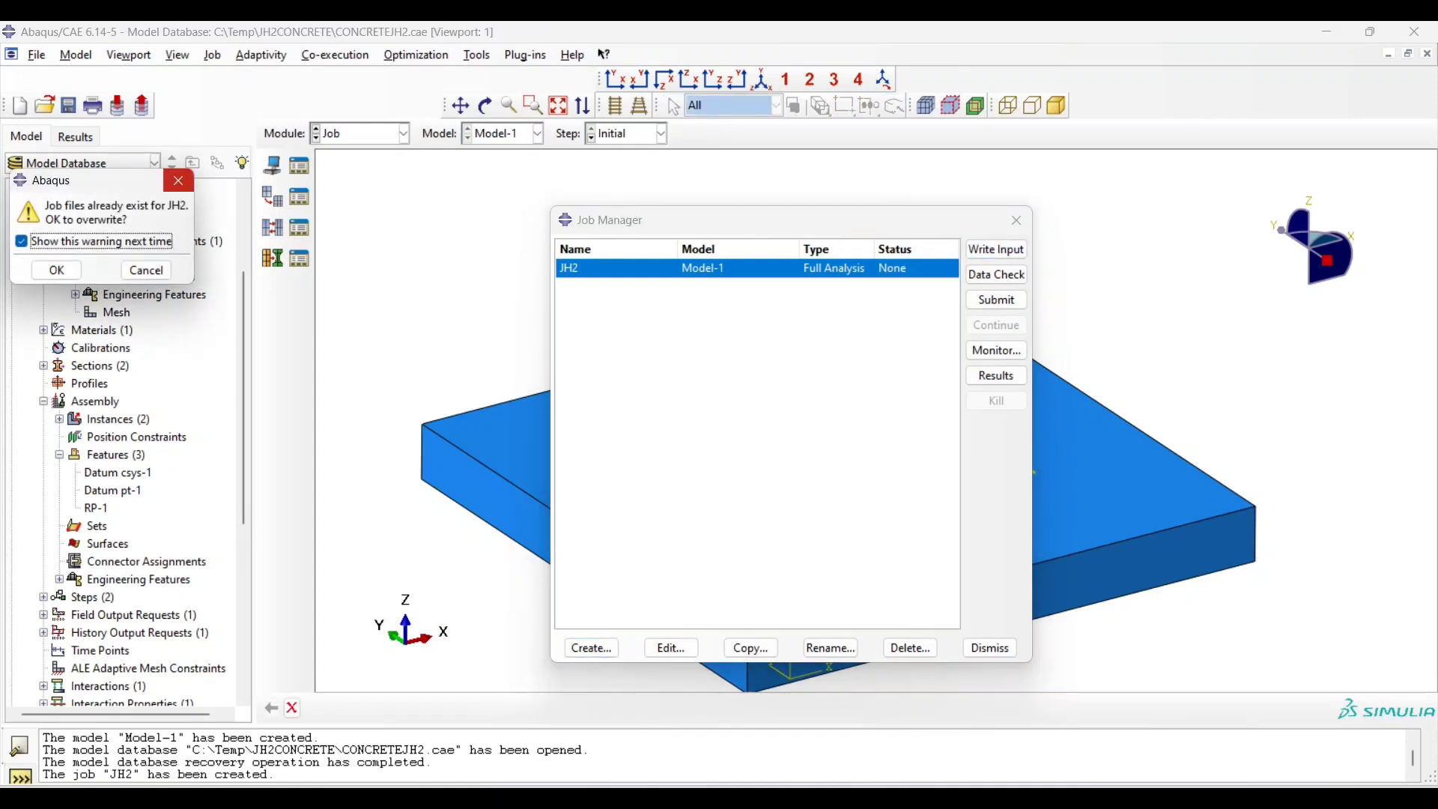
left_click(146, 271)
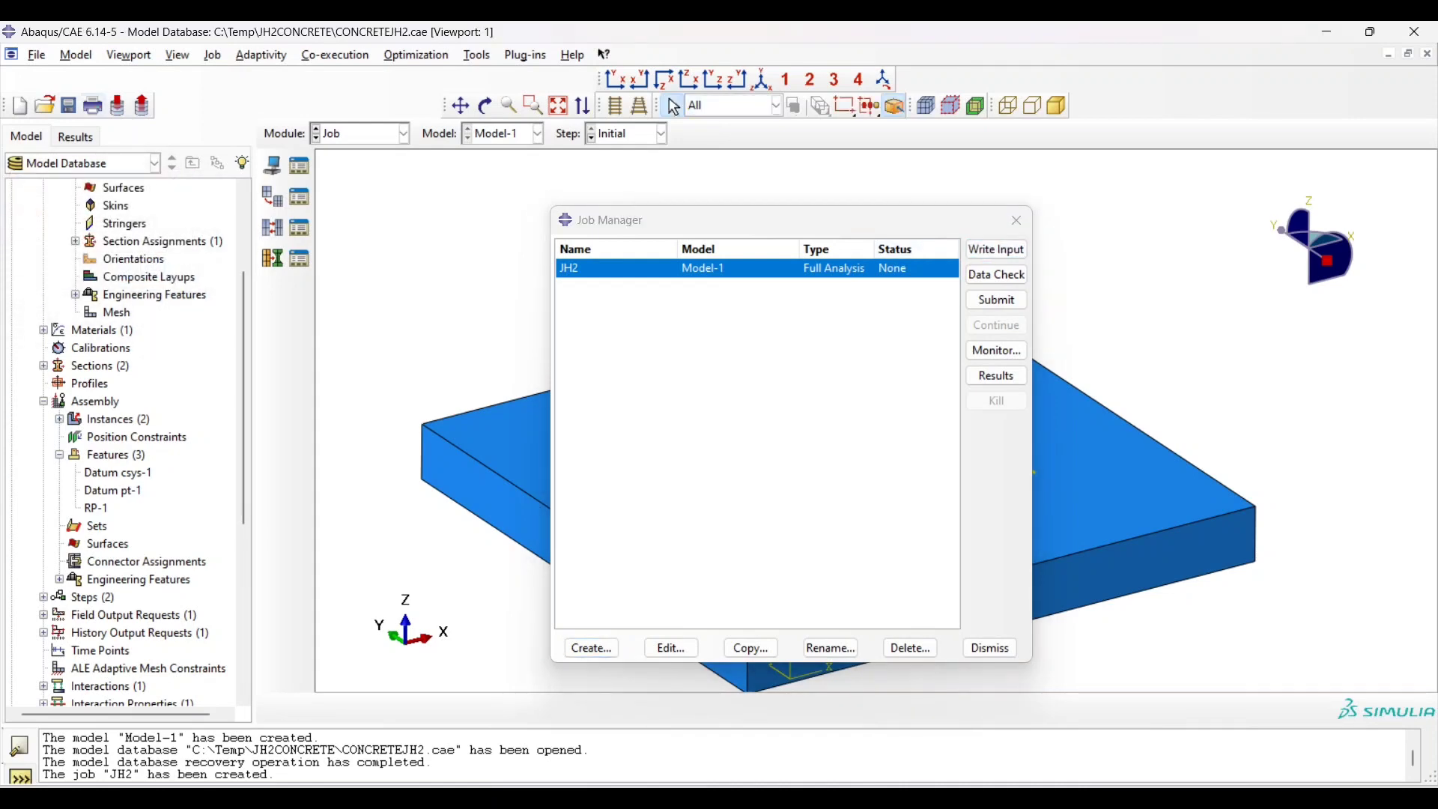
left_click(37, 55)
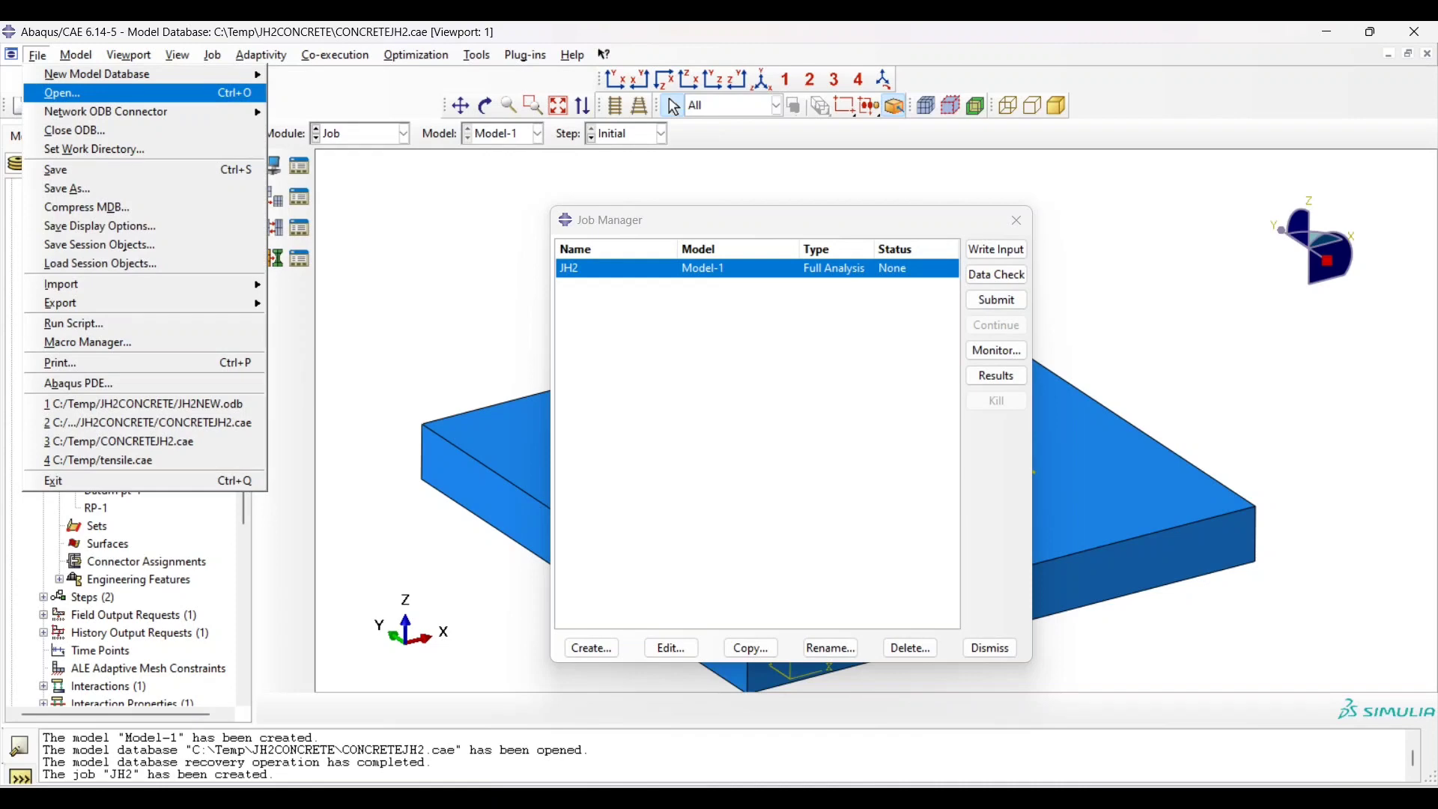
left_click(94, 149)
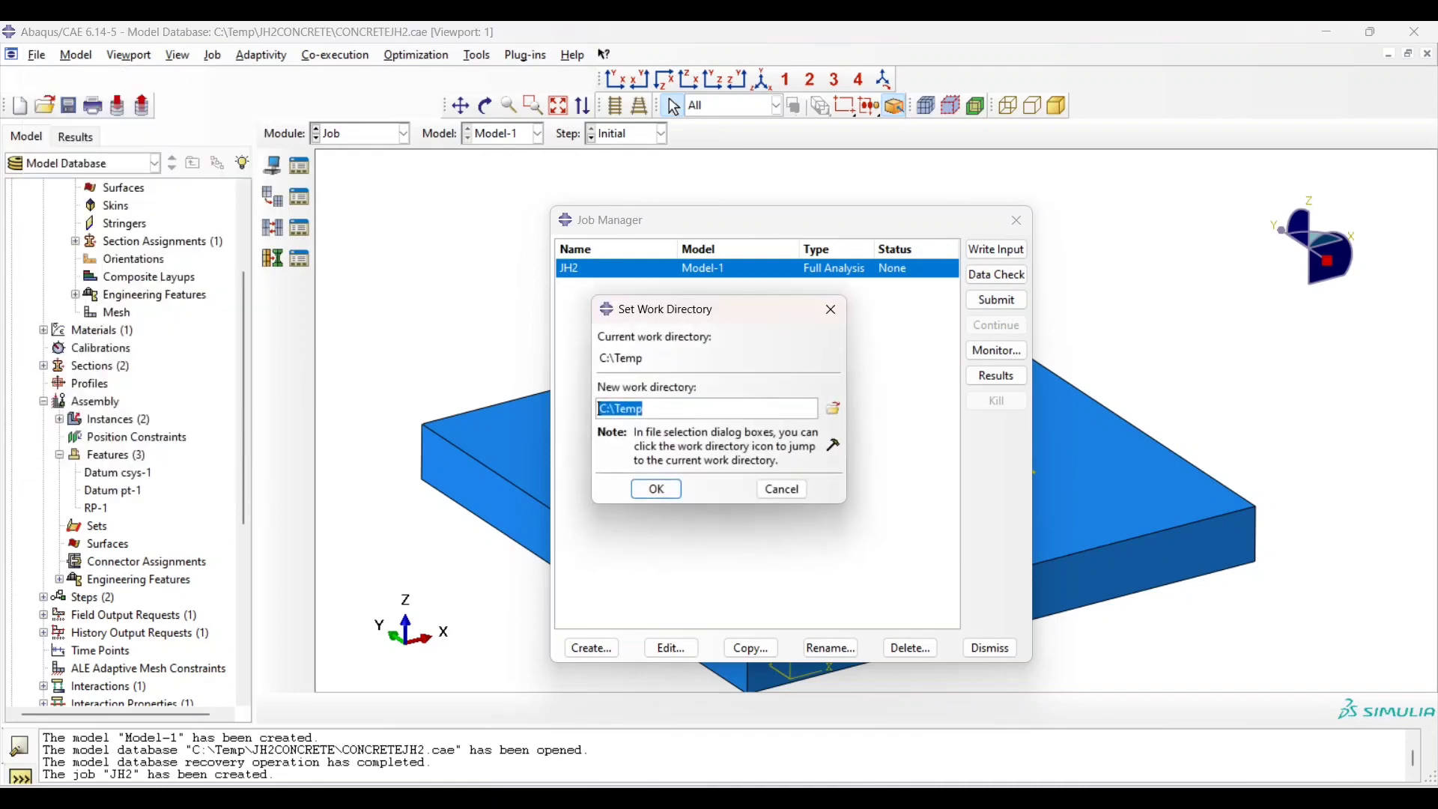
left_click(833, 409)
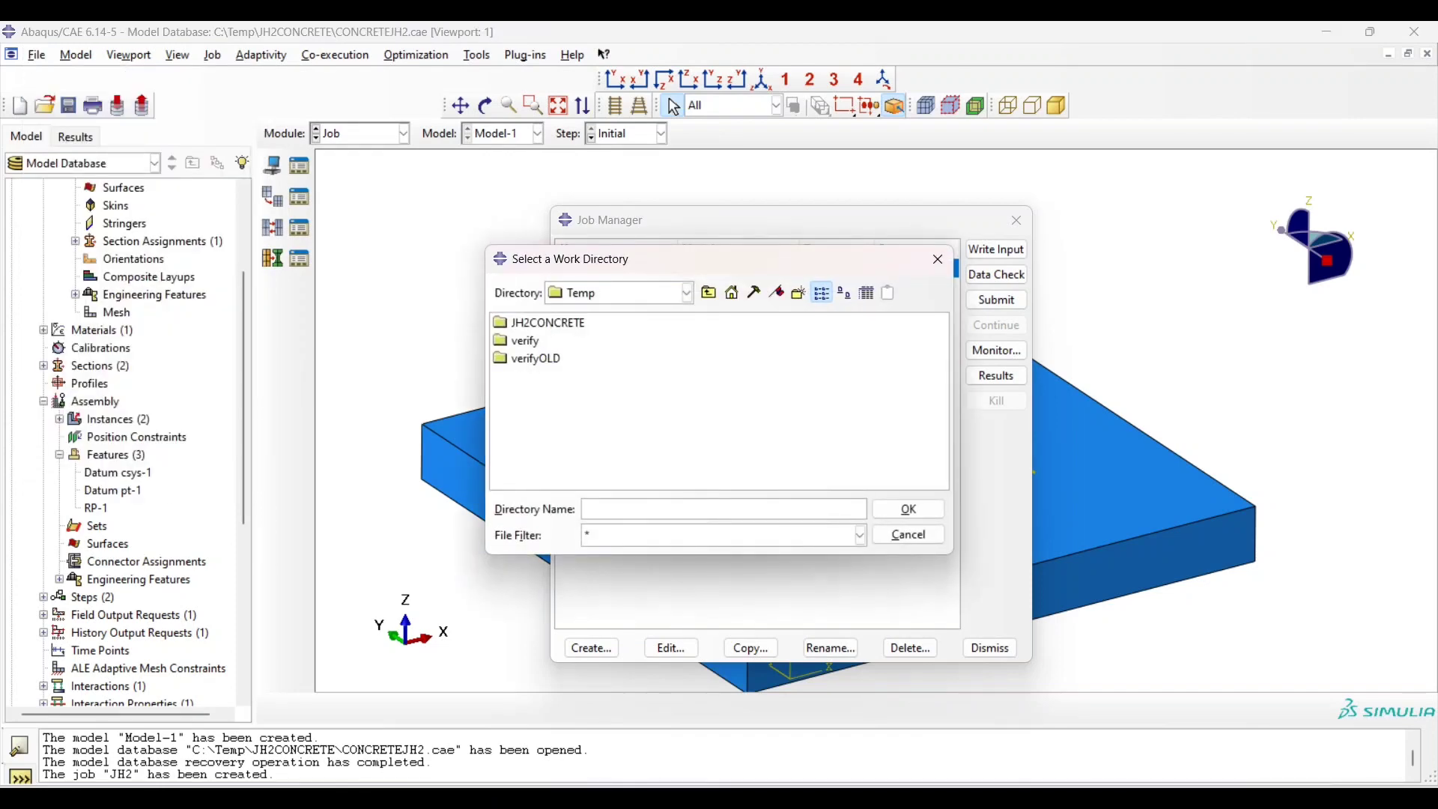
left_click(685, 292)
left_click(584, 330)
left_click(547, 322)
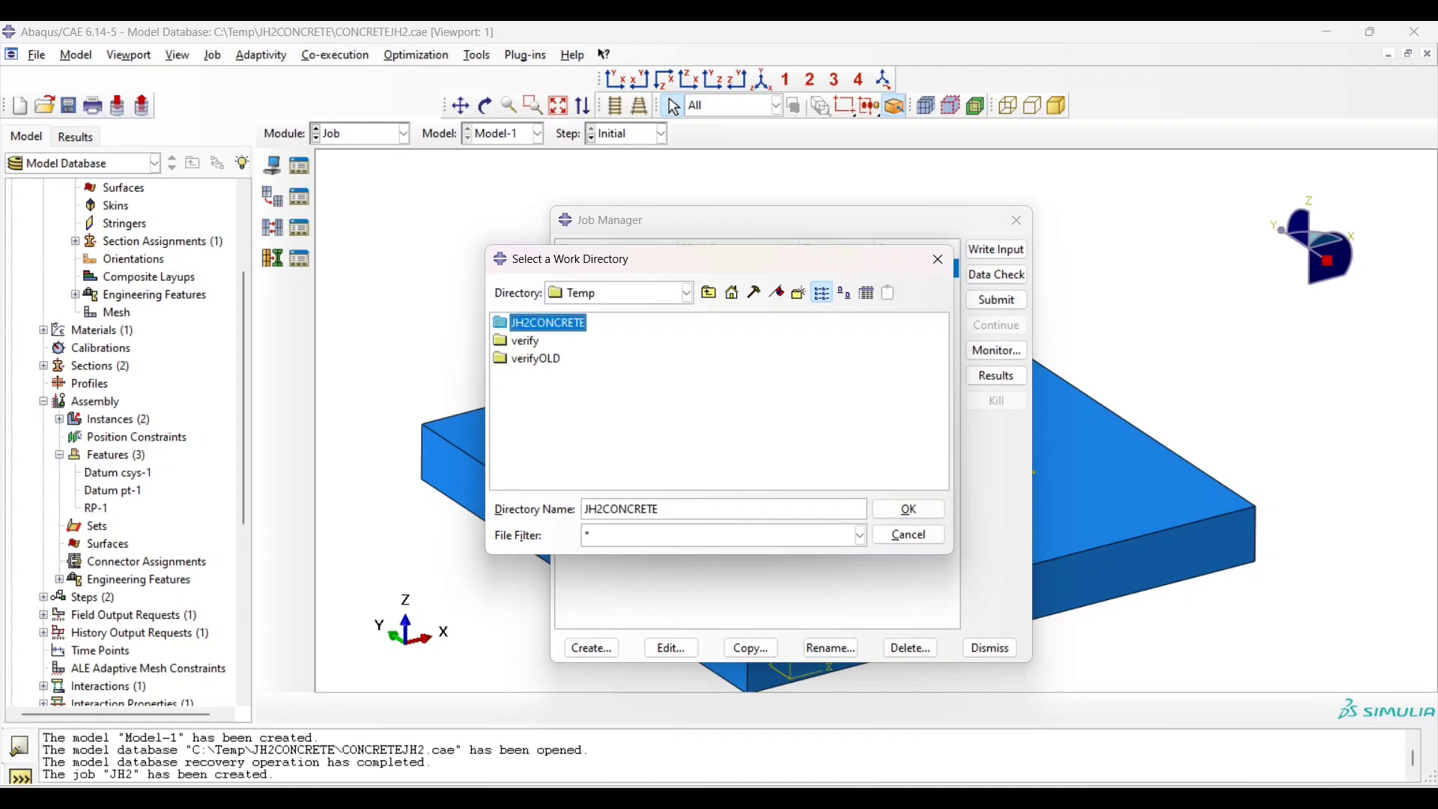
left_click(909, 509)
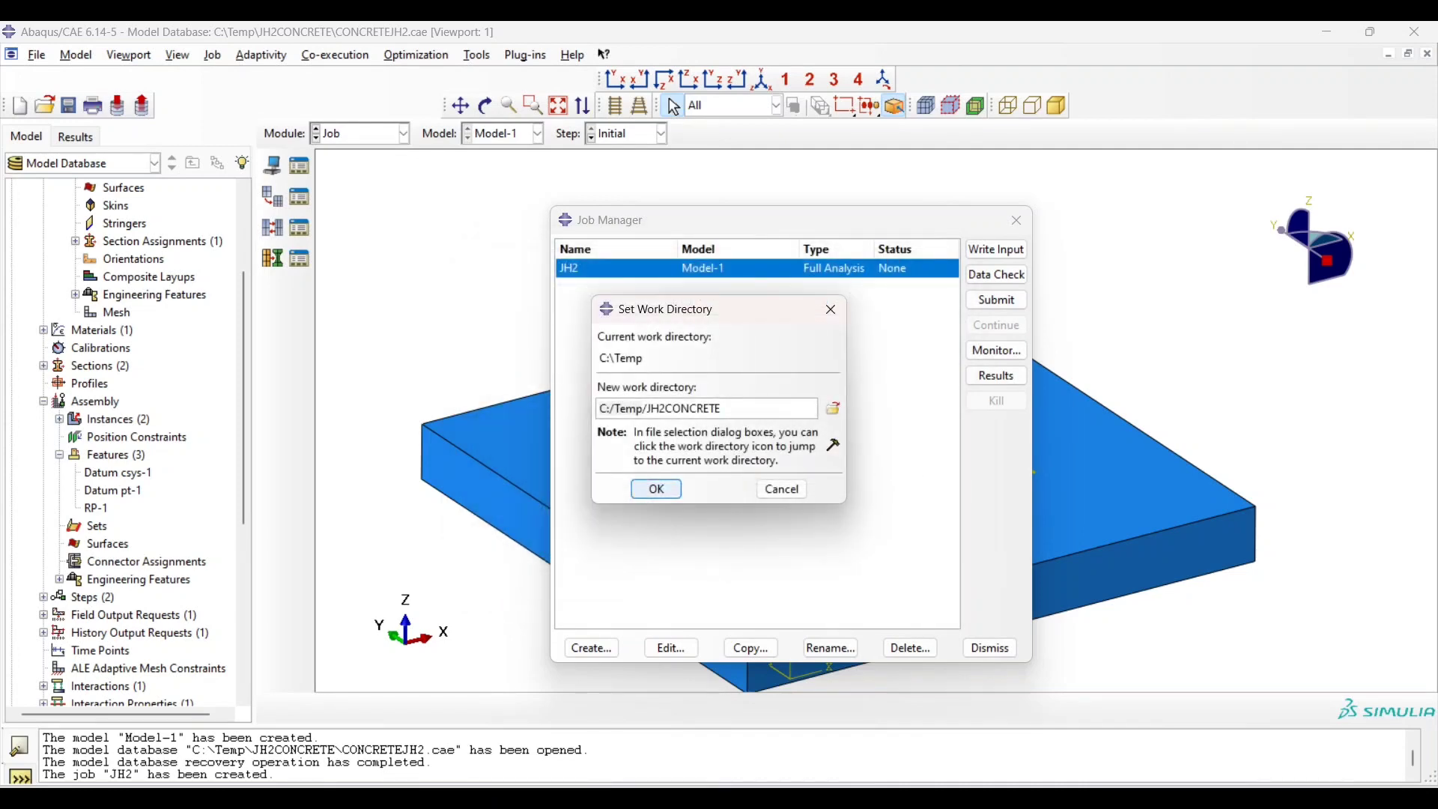
left_click(656, 489)
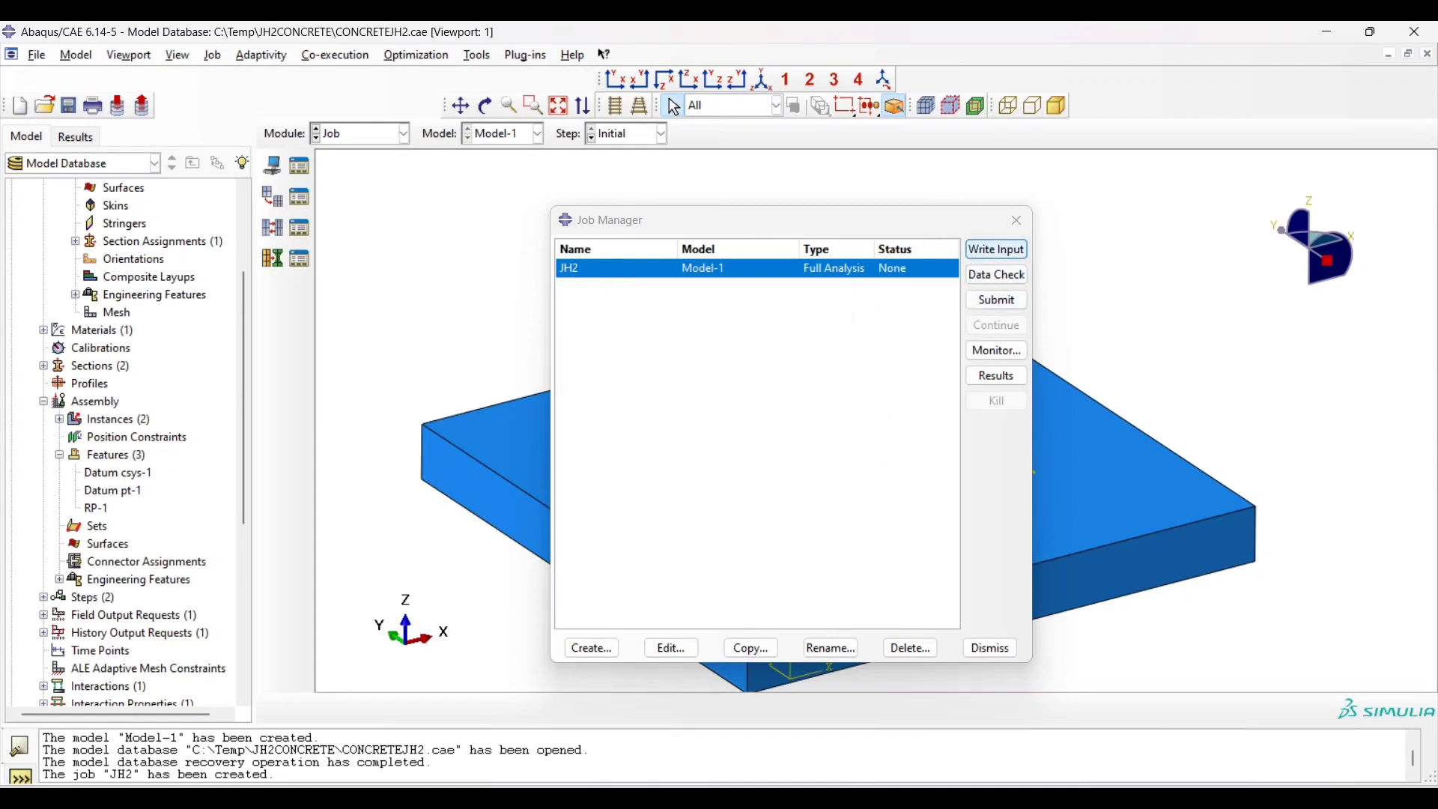
left_click(997, 250)
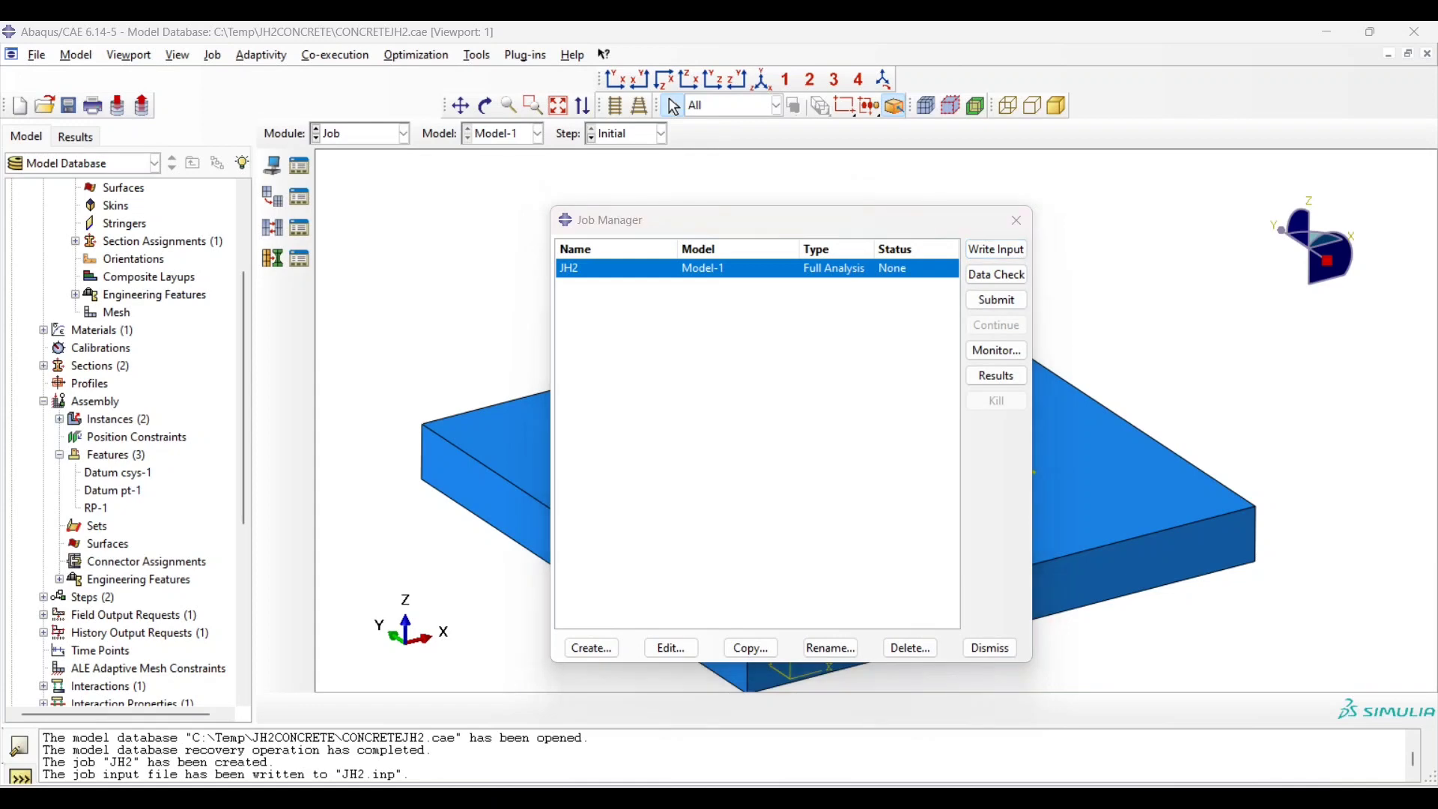
Switch to File Explorer and open the JH2 INP file from C:\Temp\JH2CONCRETE in the text editor
key("super+e")
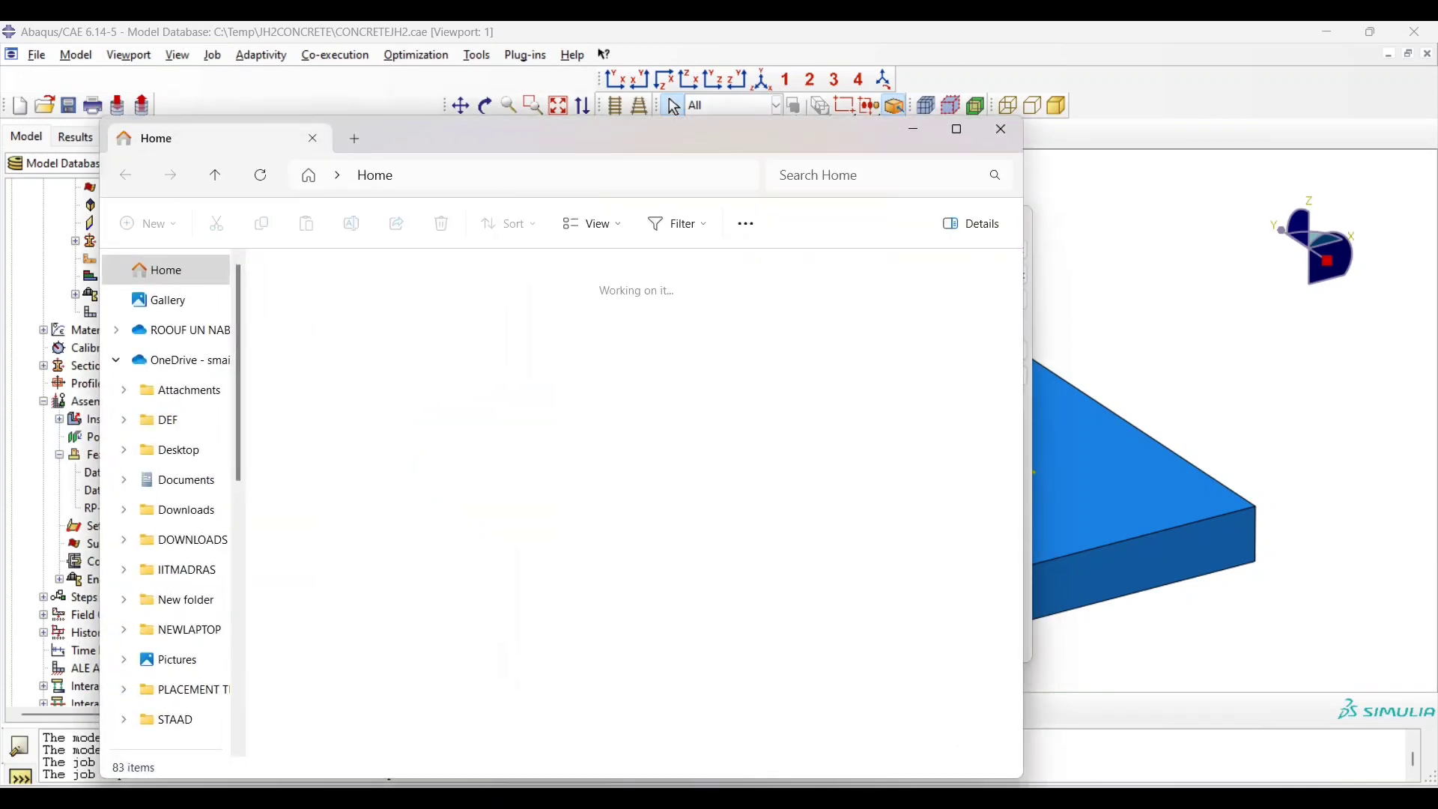
scroll(172, 509, "down", 10)
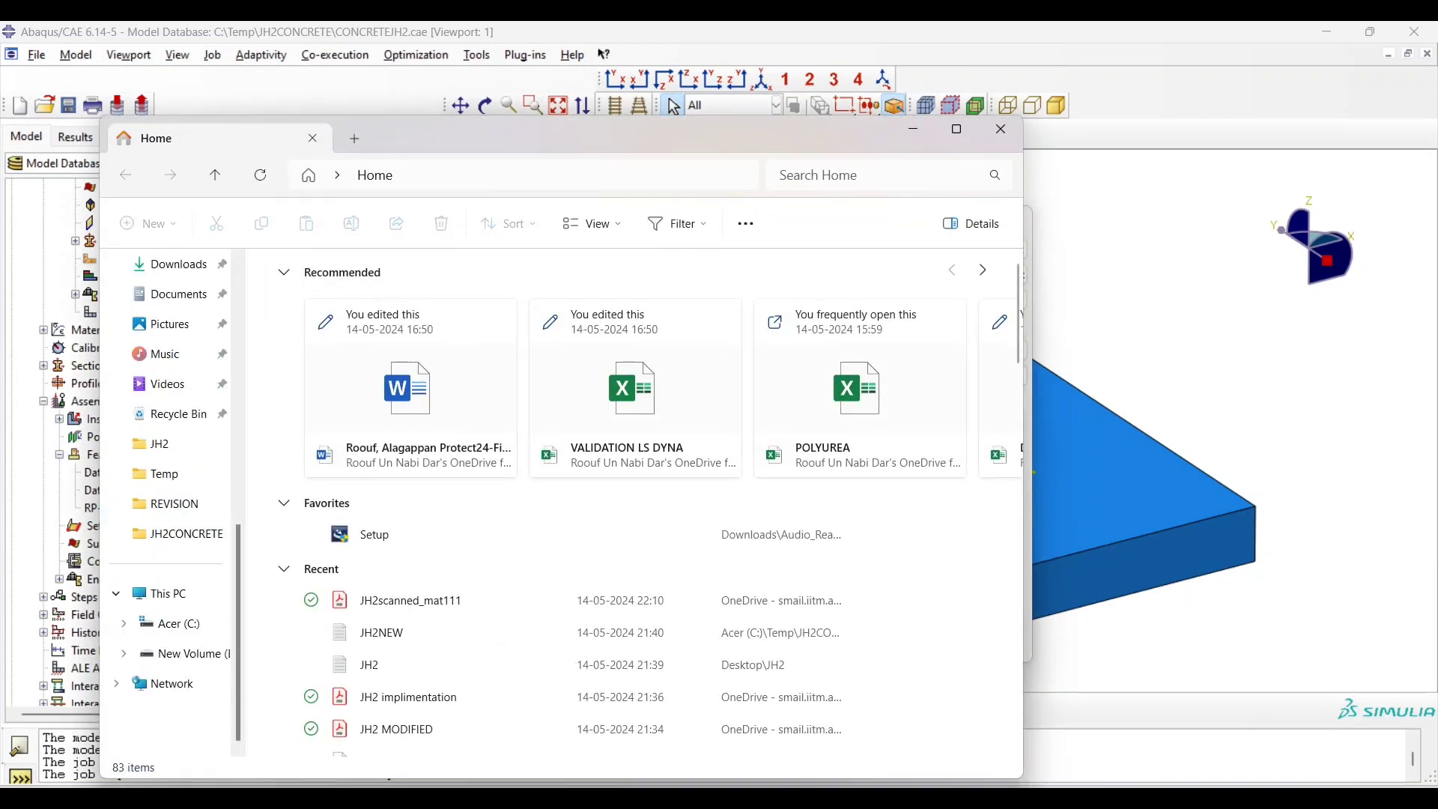
left_click(169, 623)
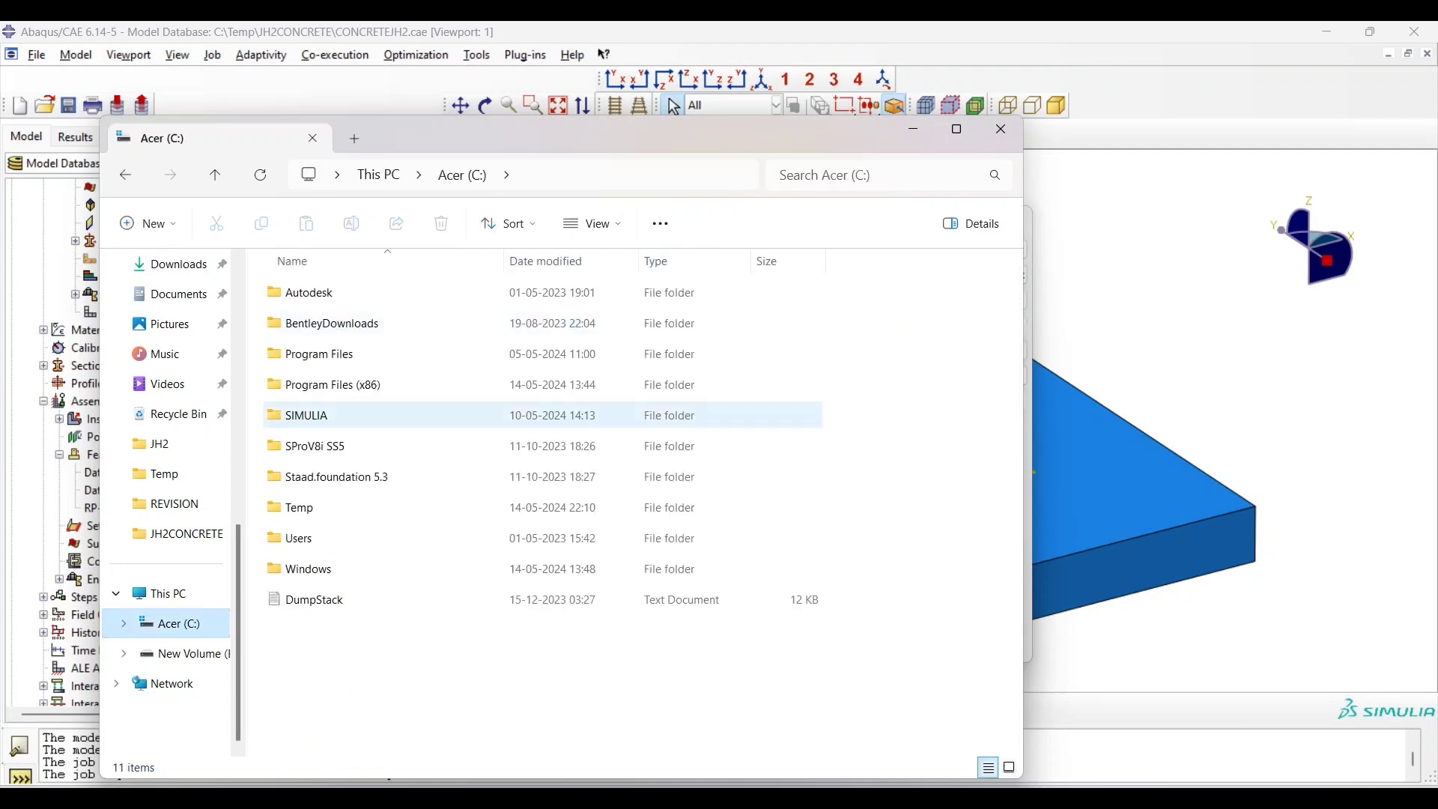
double_click(314, 506)
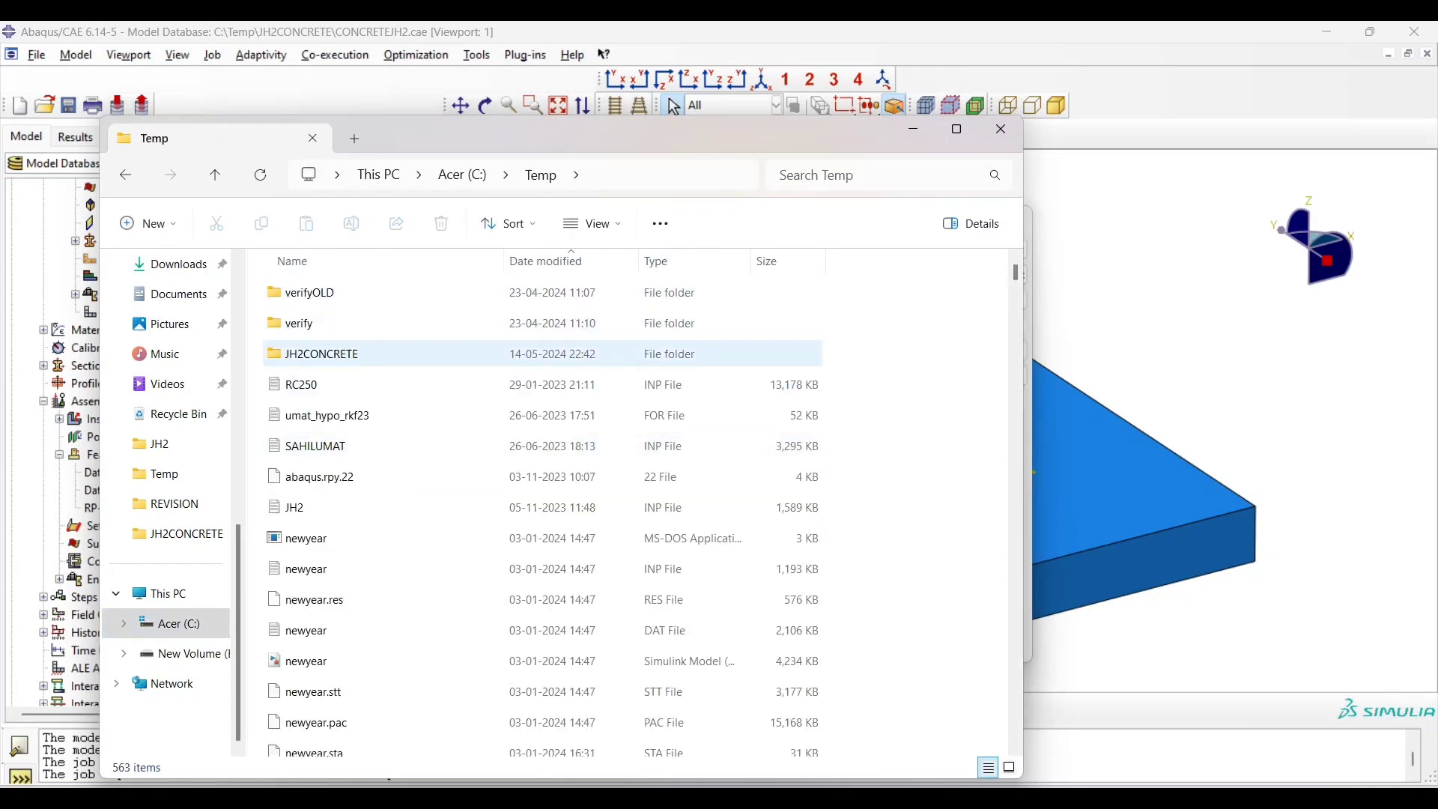
double_click(318, 354)
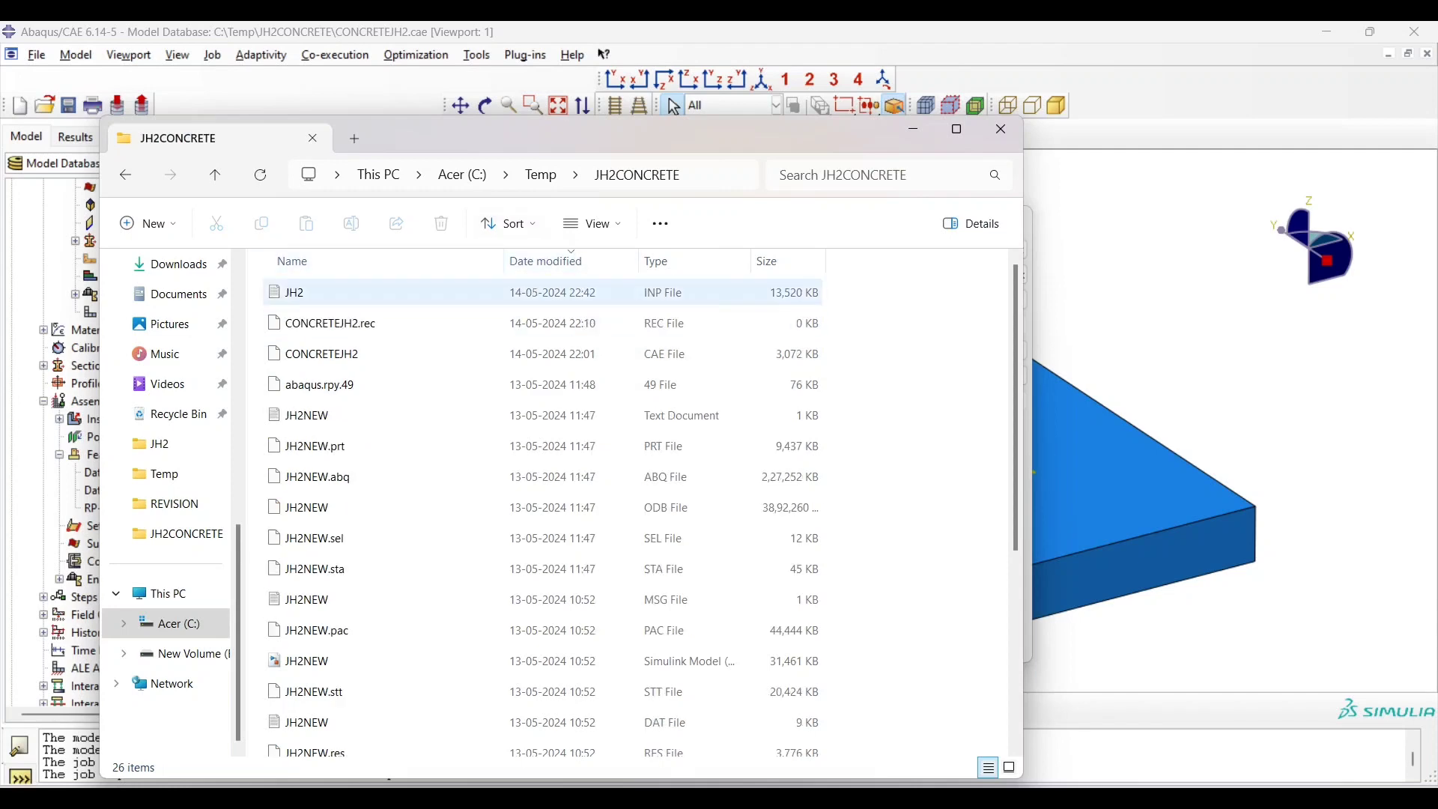
double_click(298, 292)
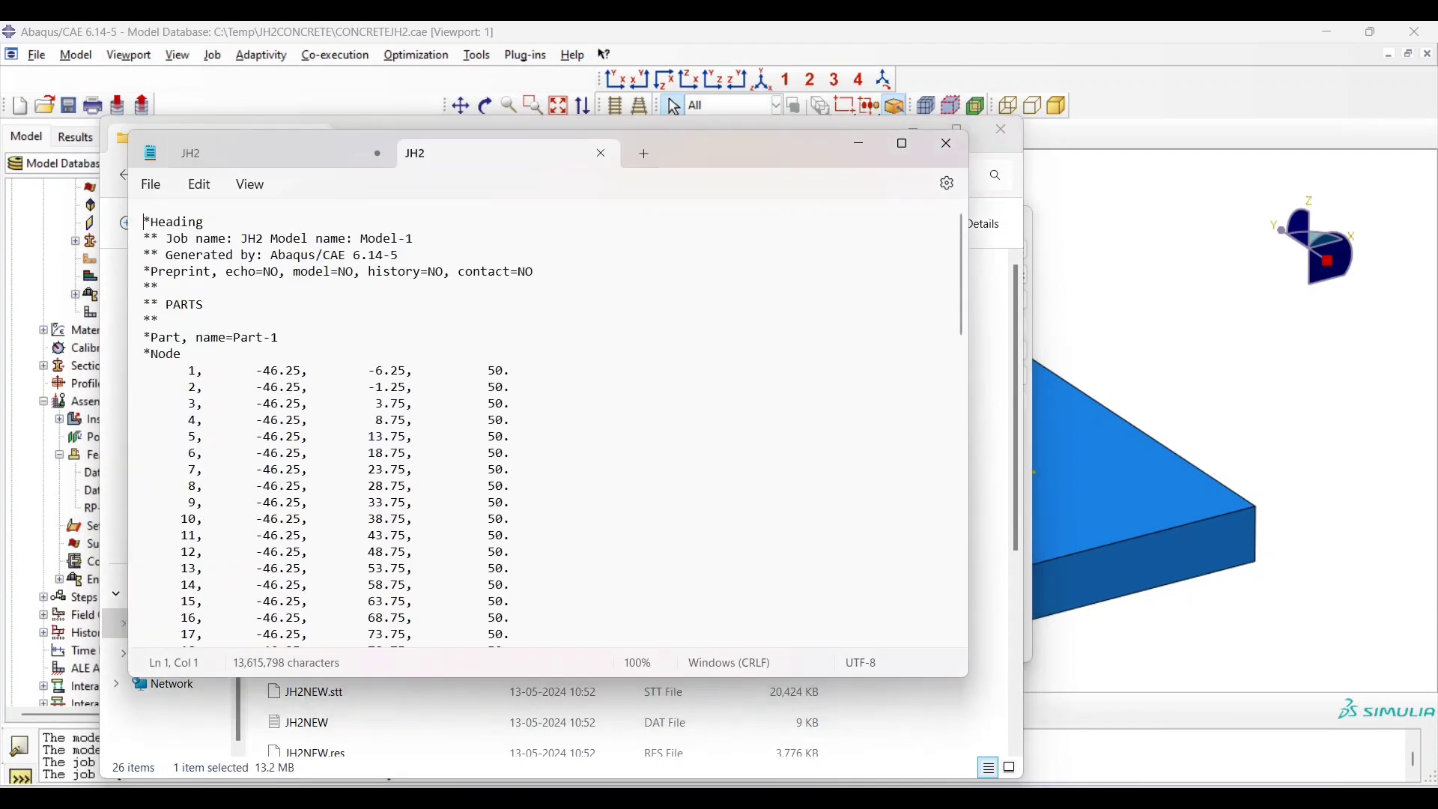
Examine the heading and node data of the JH2 input file, continue further down it, and return to Abaqus/CAE
scroll(524, 419, "down", 13)
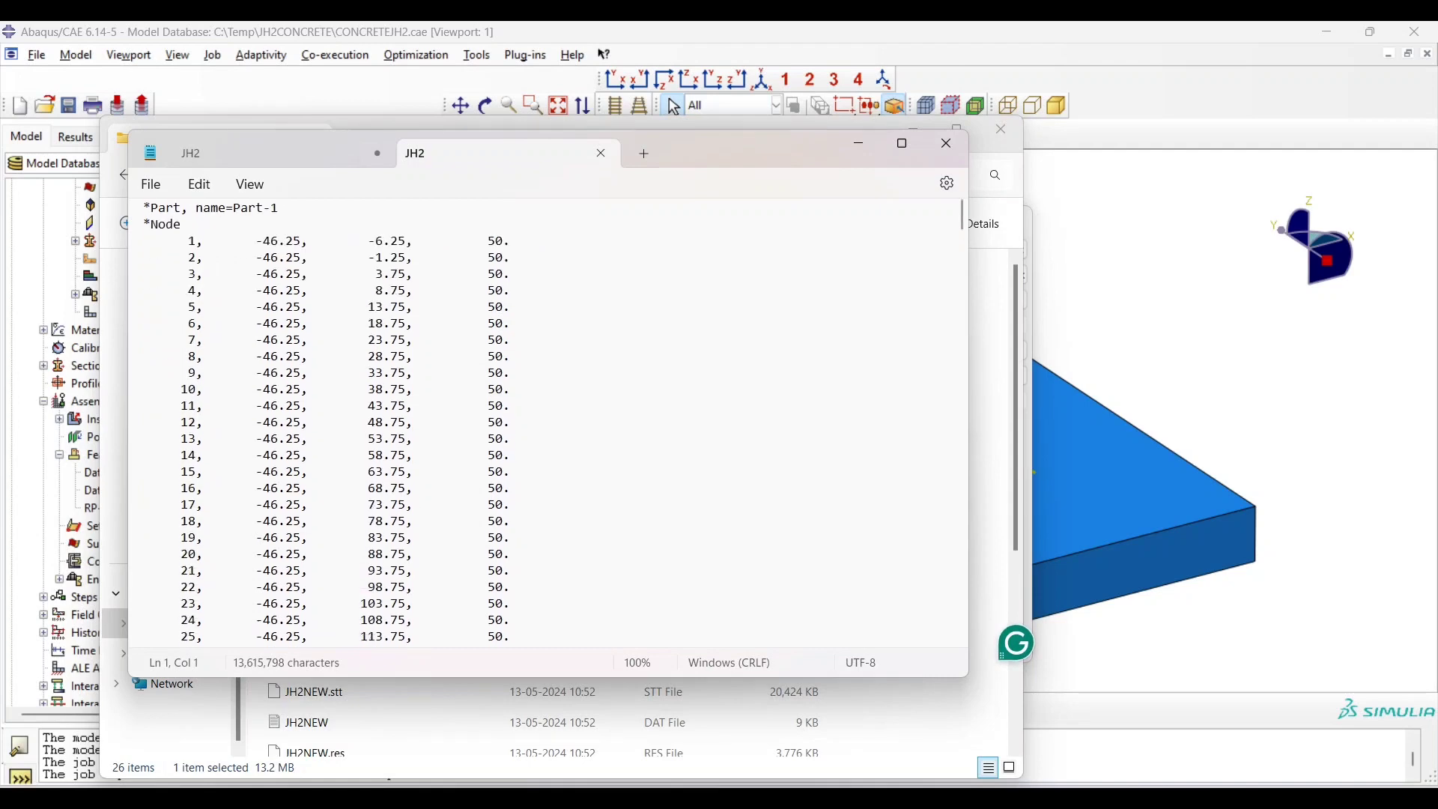
scroll(525, 419, "up", 13)
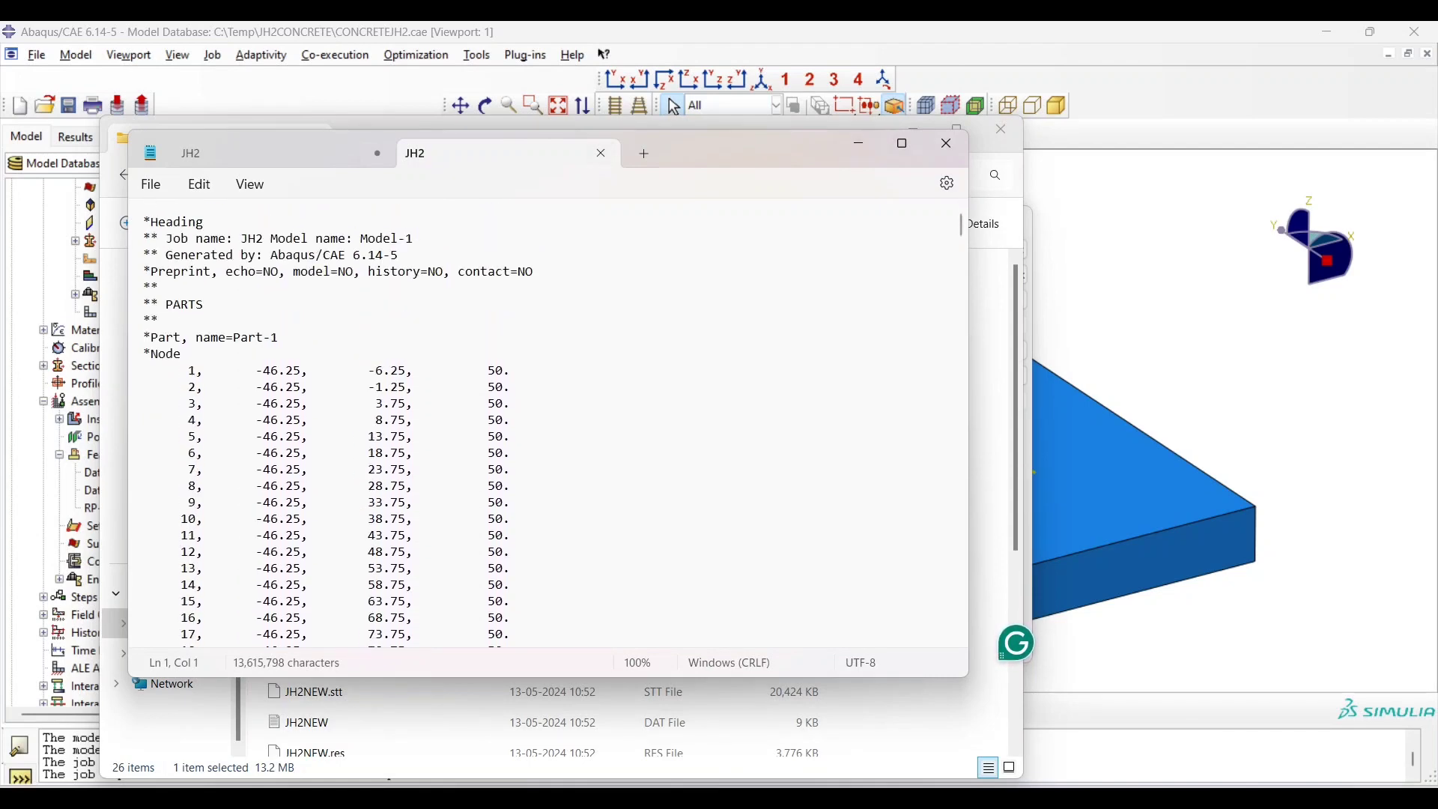
scroll(525, 419, "down", 7)
scroll(524, 419, "down", 7)
left_click_drag(959, 225, 959, 609)
key("alt+Tab")
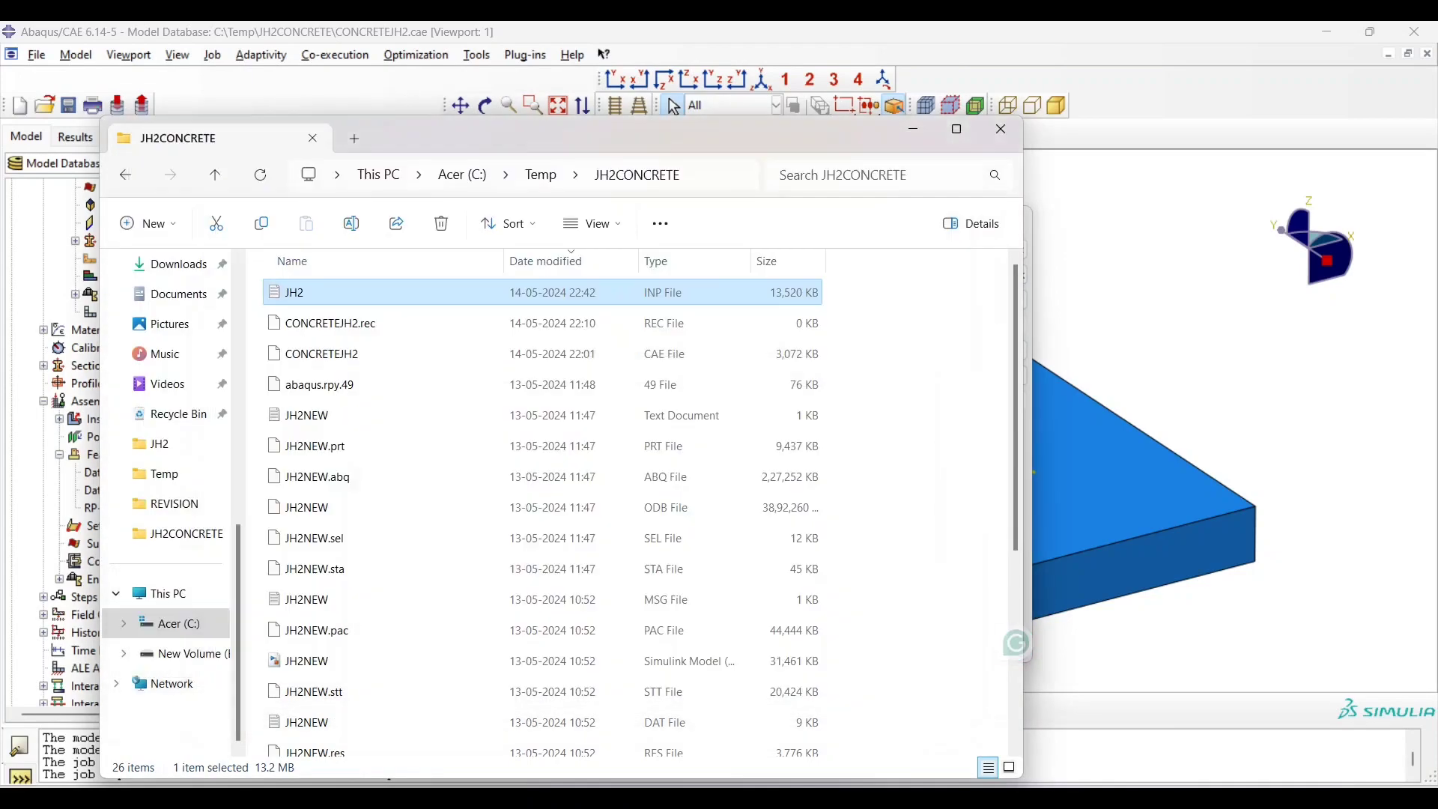
left_click(913, 130)
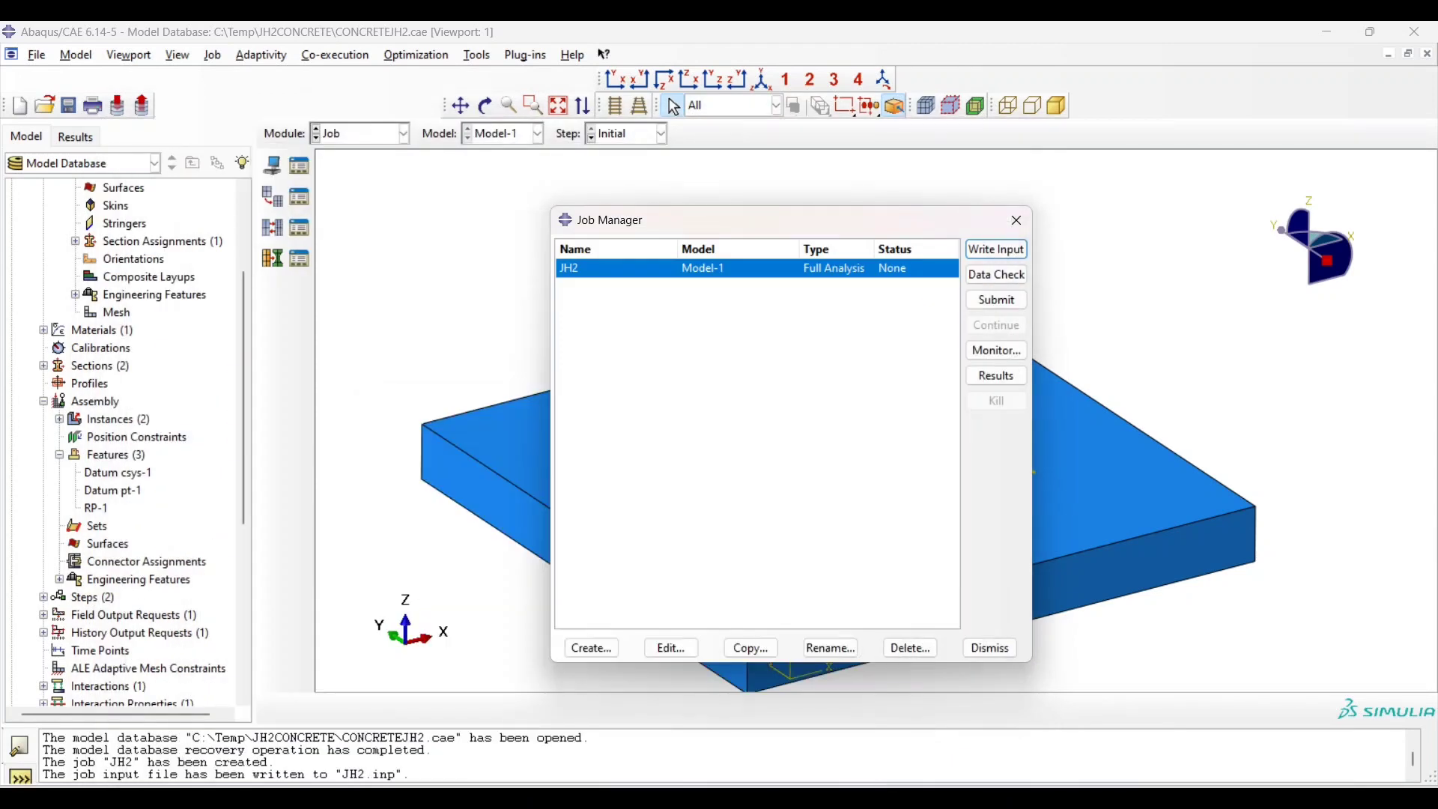
Switch to Firefox and point out the address of the Abaqus documentation page "High-velocity impact of a ceramic target"
mouse_move(803, 798)
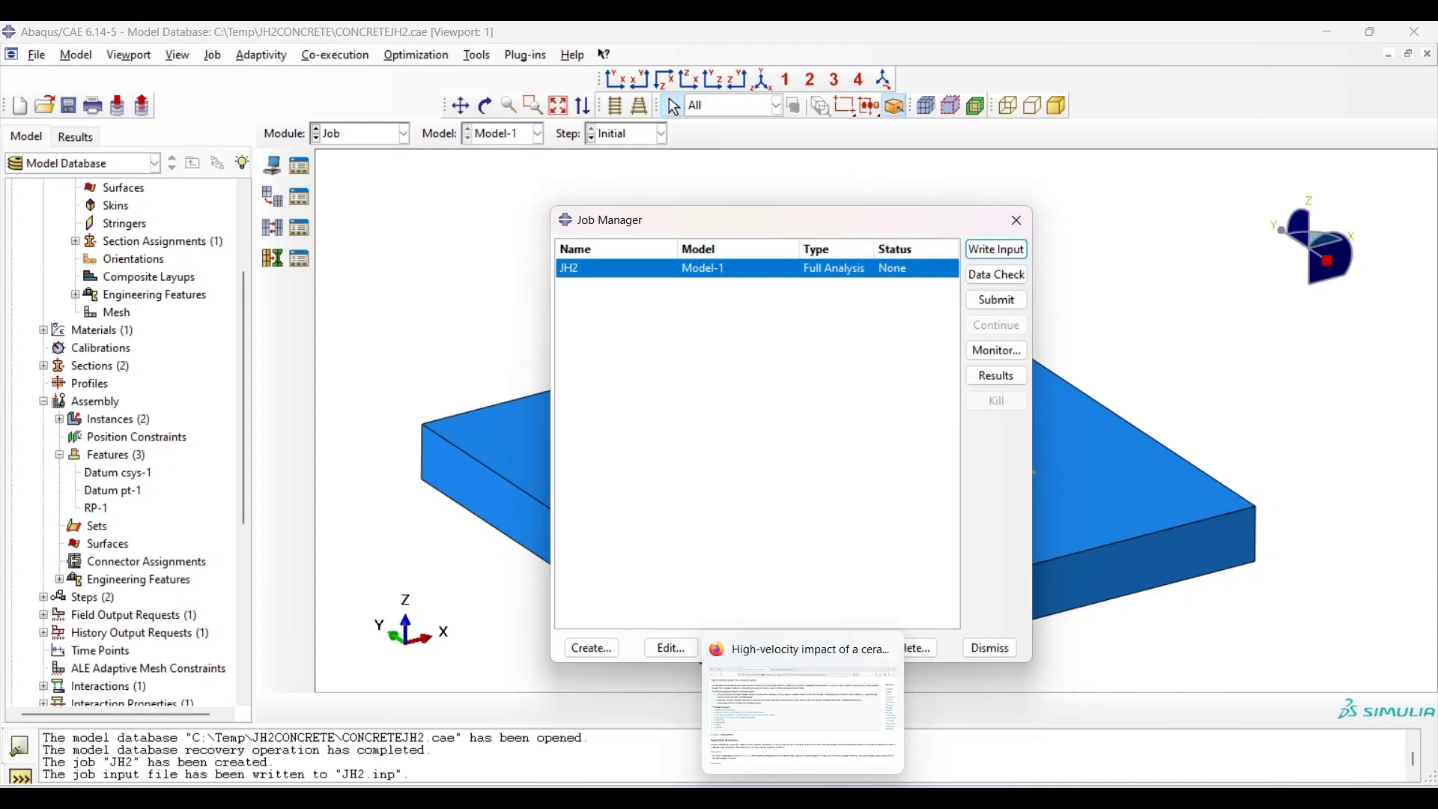
left_click(802, 798)
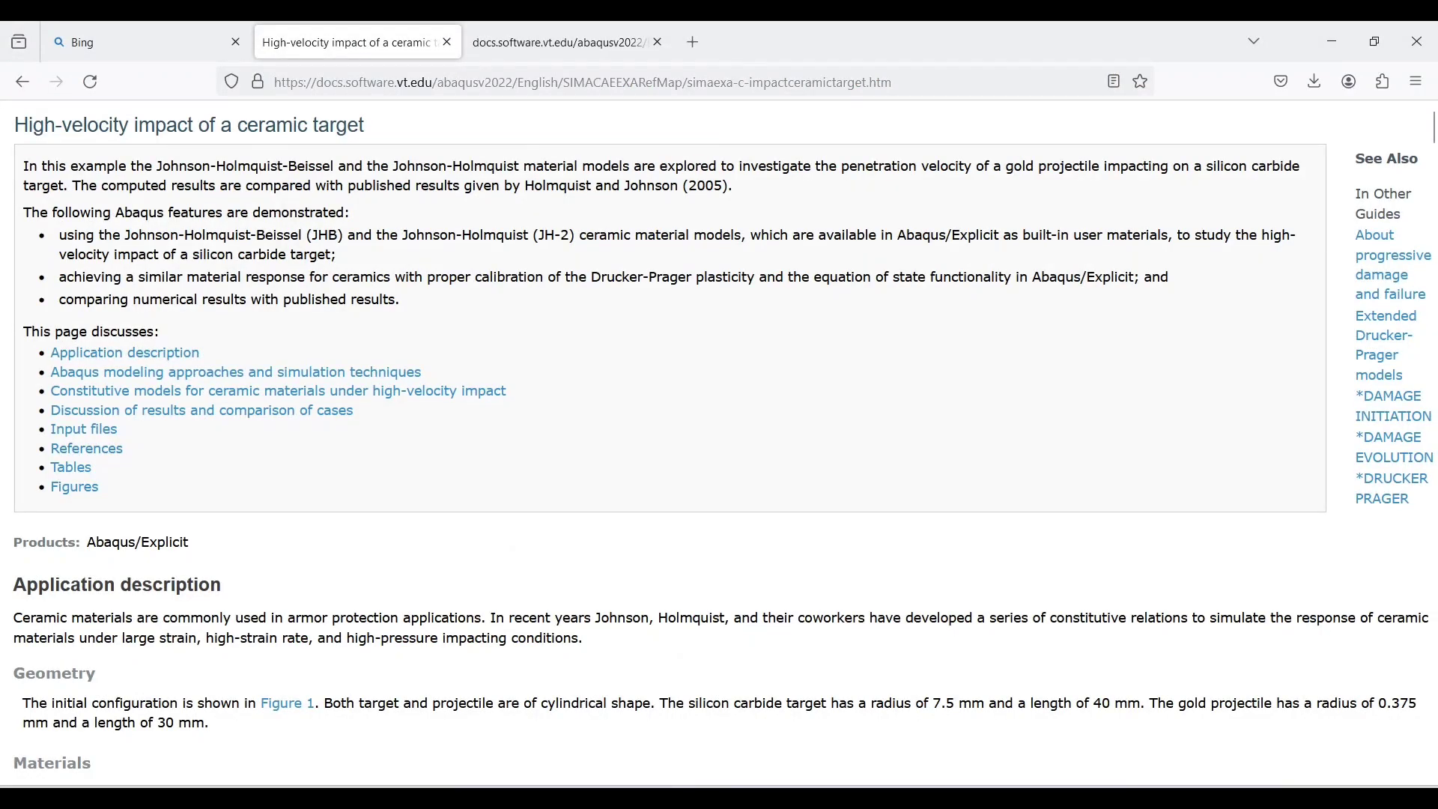
key("ctrl+l")
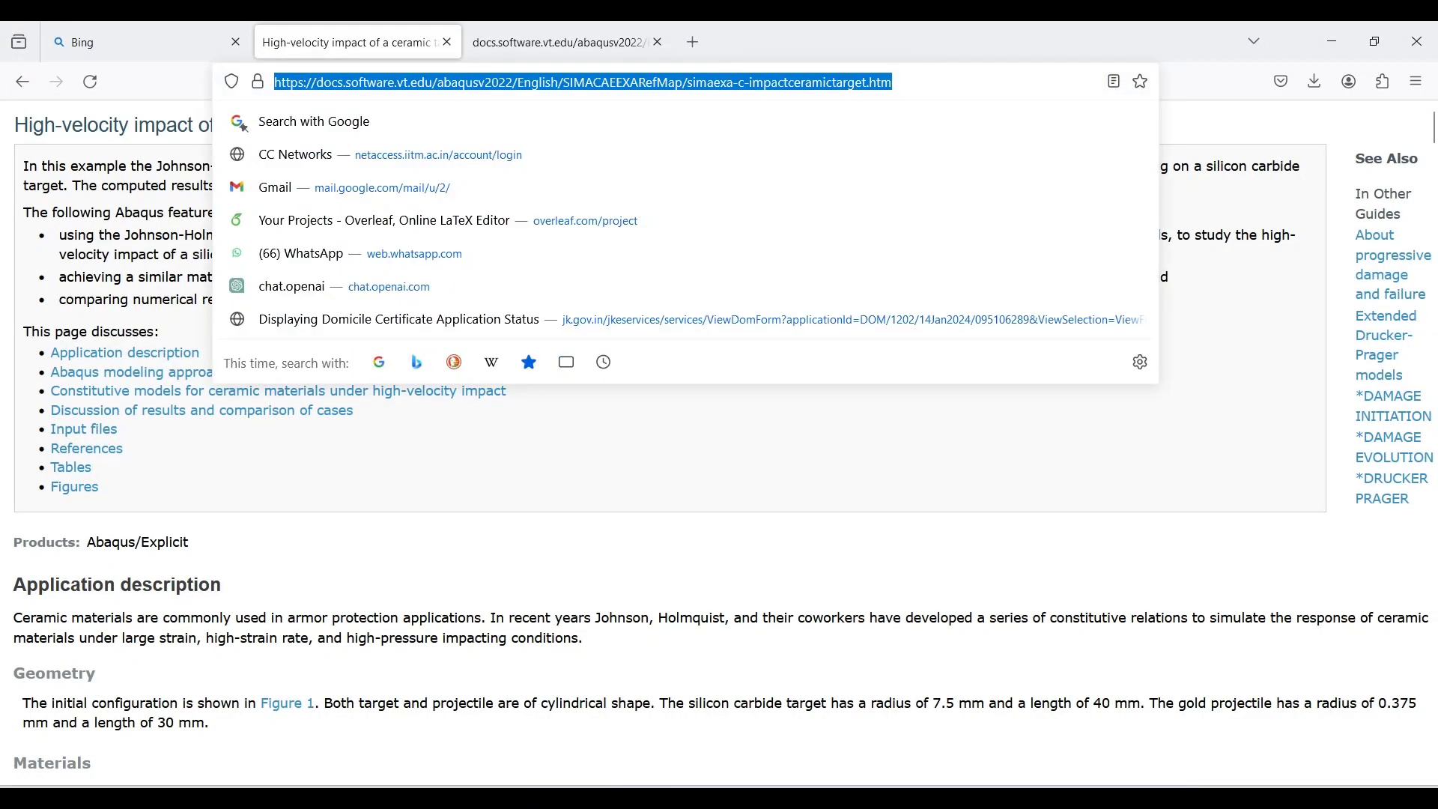
left_click(892, 81)
key("Escape")
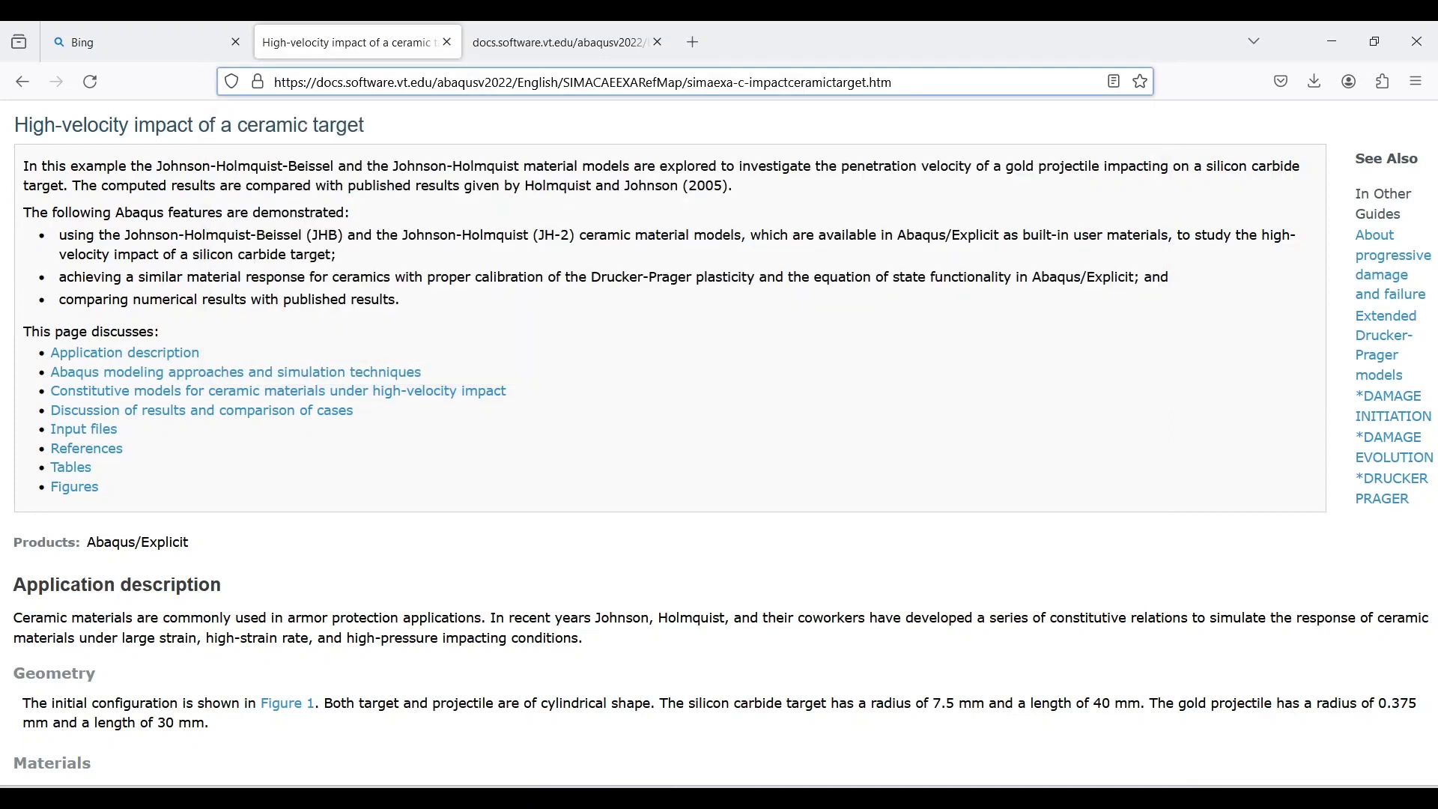
Examine the page's title and introduction, highlighting the mention of the Johnson-Holmquist-Beissel (JHB) and Johnson-Holmquist (JH-2) material models
key("Escape")
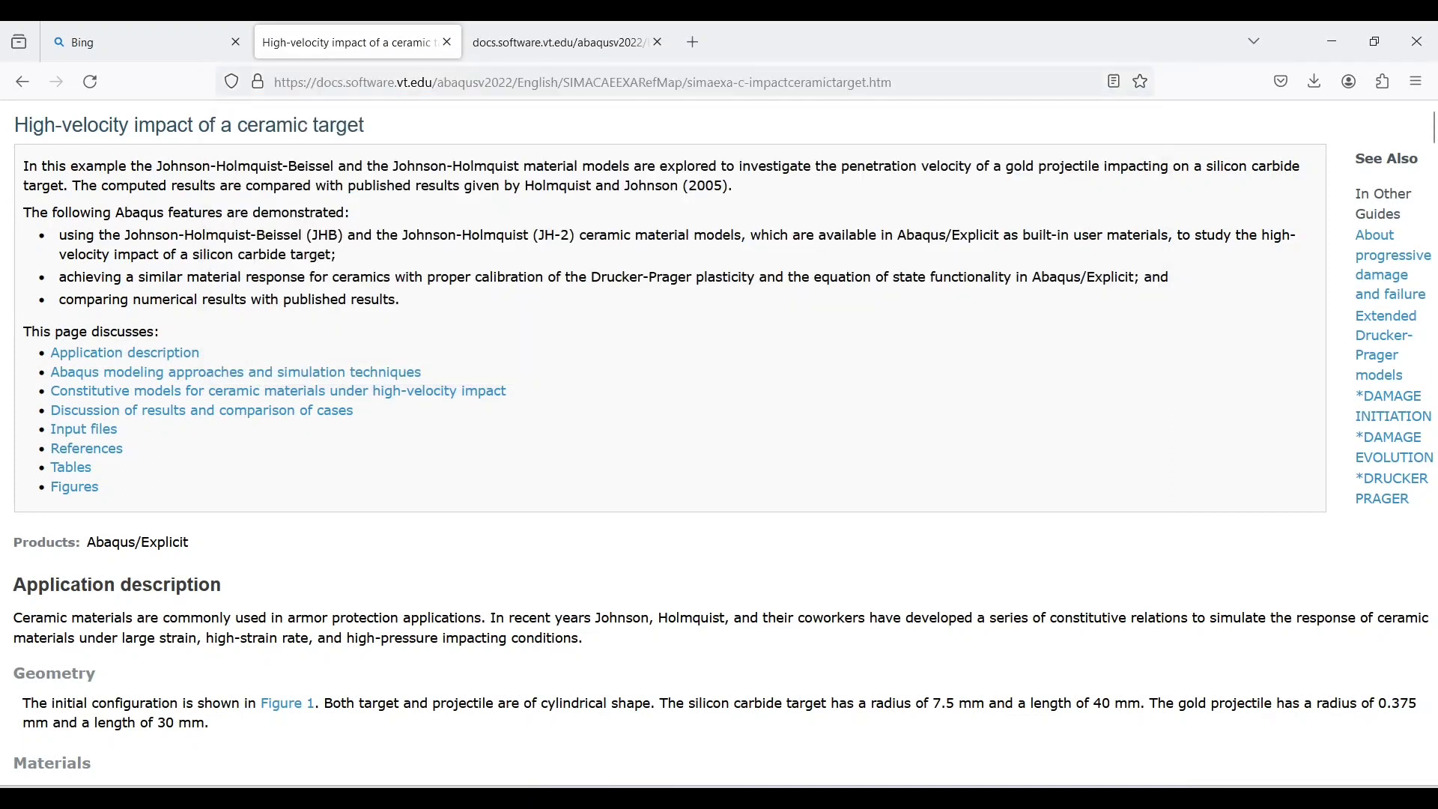
left_click_drag(33, 124, 336, 124)
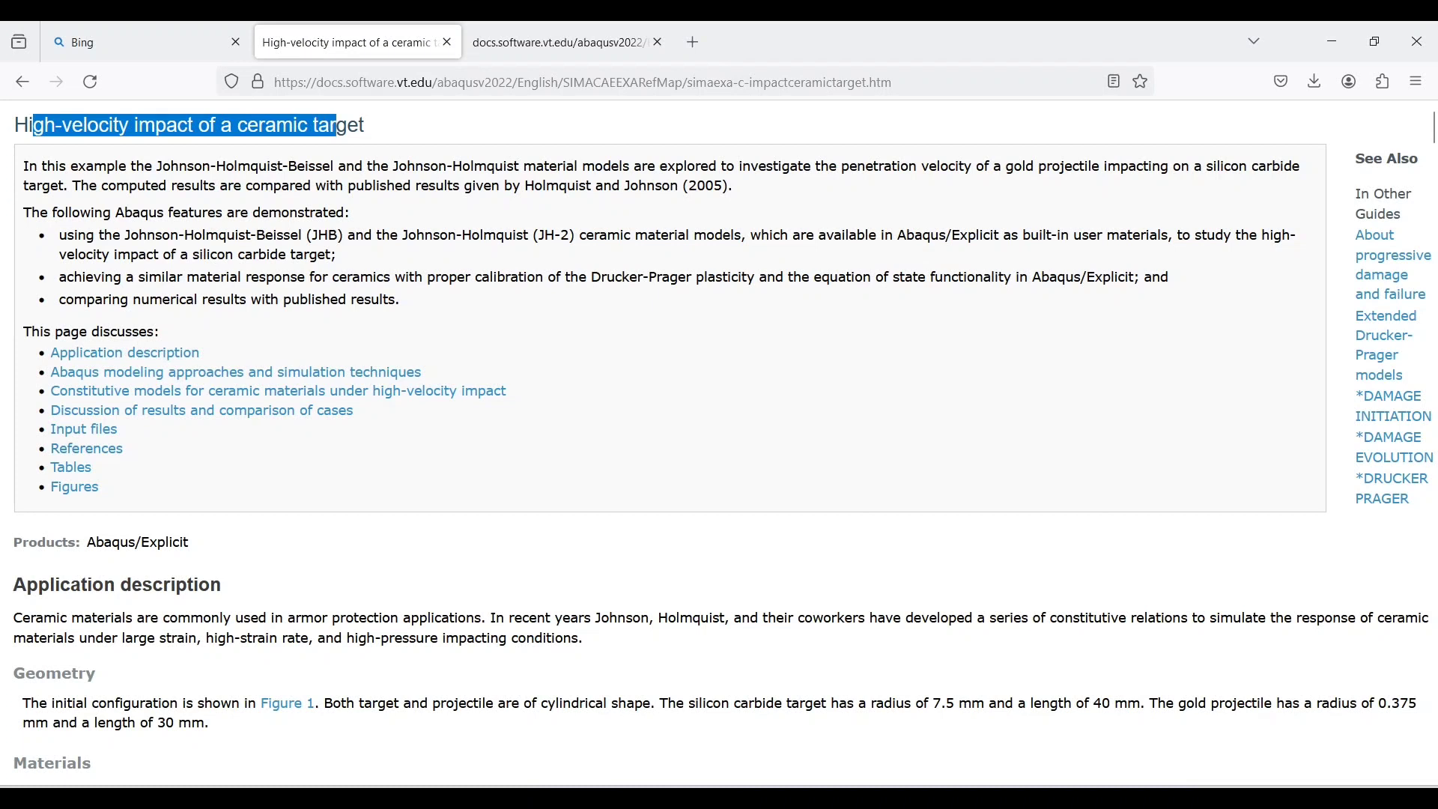
left_click(336, 125)
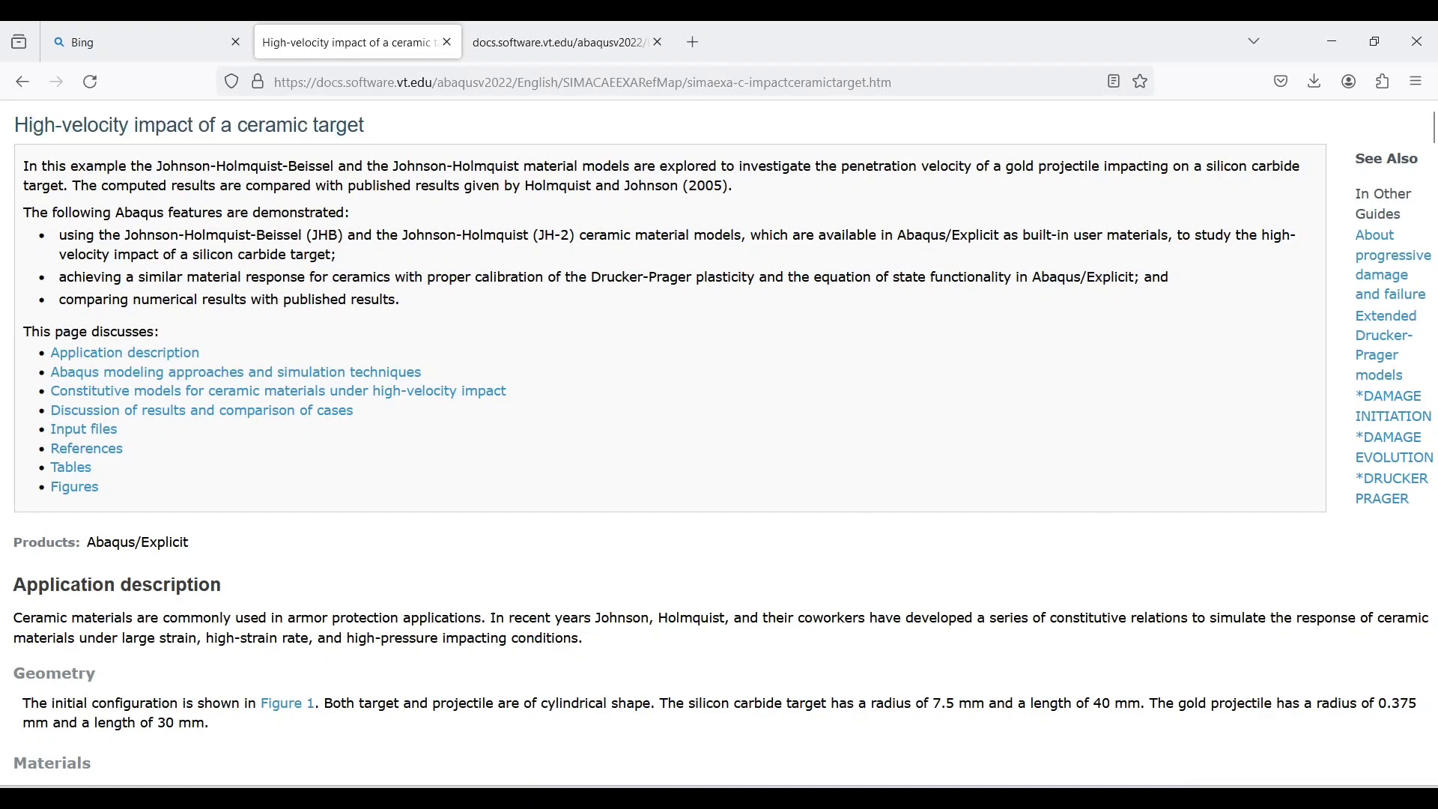
scroll(719, 442, "down", 3)
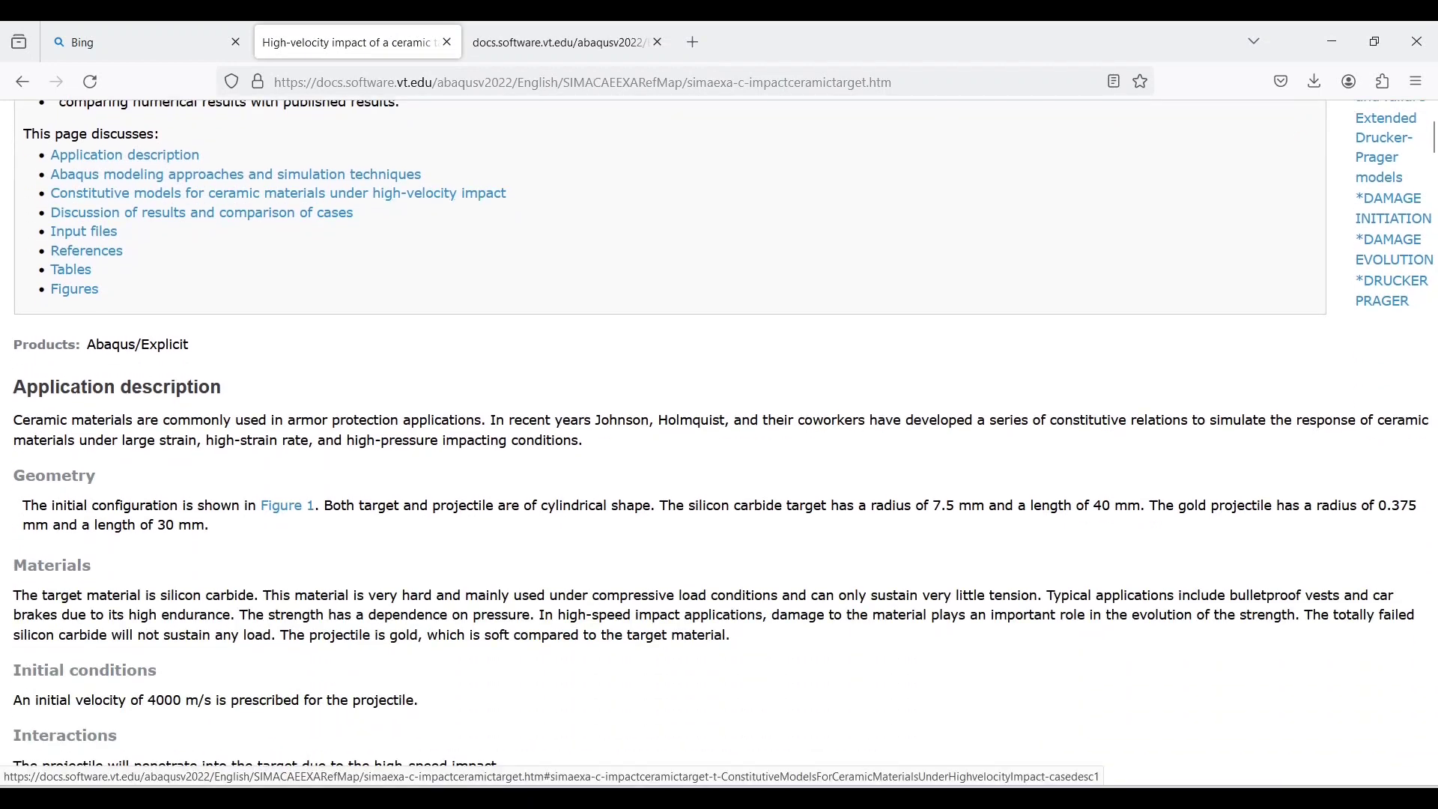
scroll(719, 441, "up", 3)
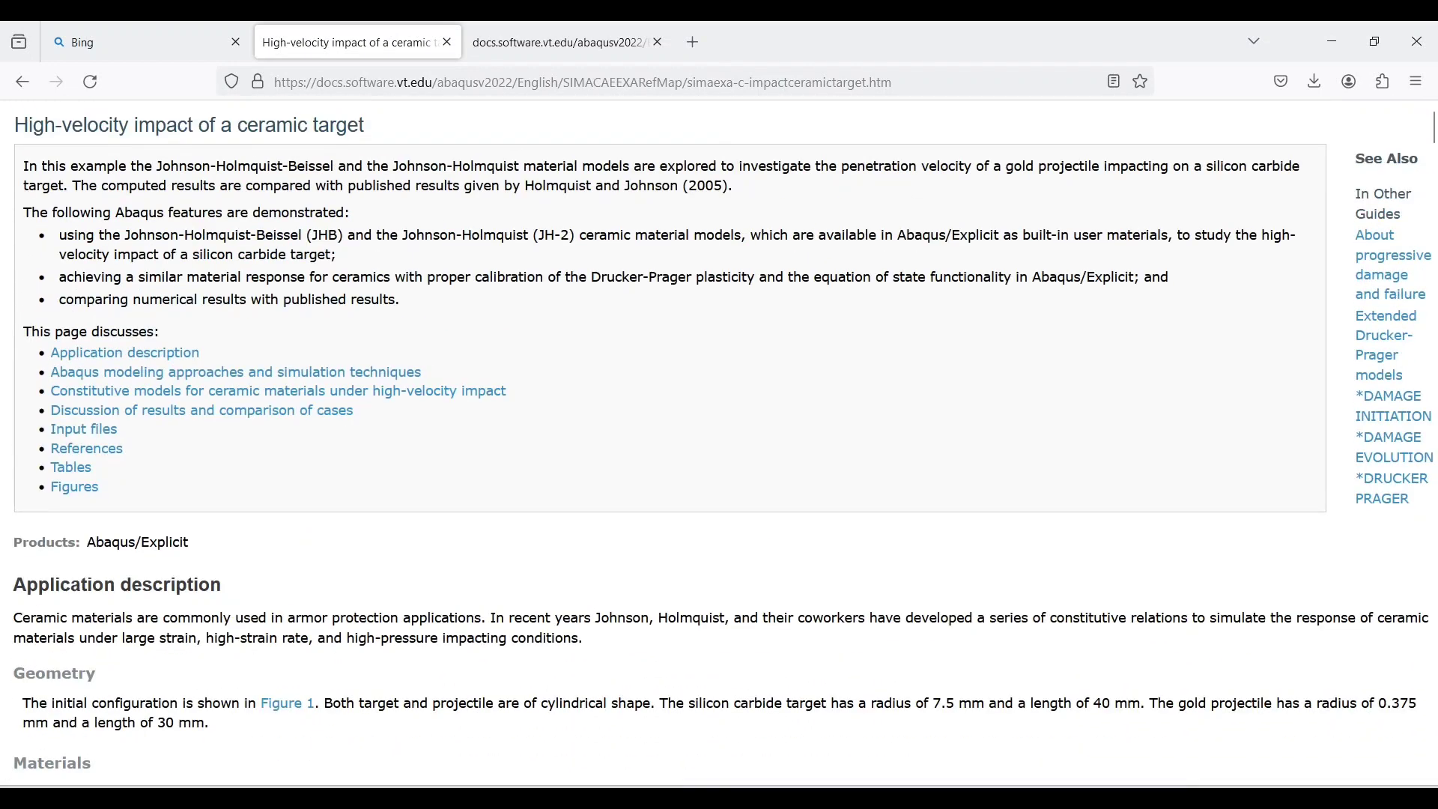
left_click_drag(137, 235, 328, 235)
left_click_drag(455, 235, 596, 235)
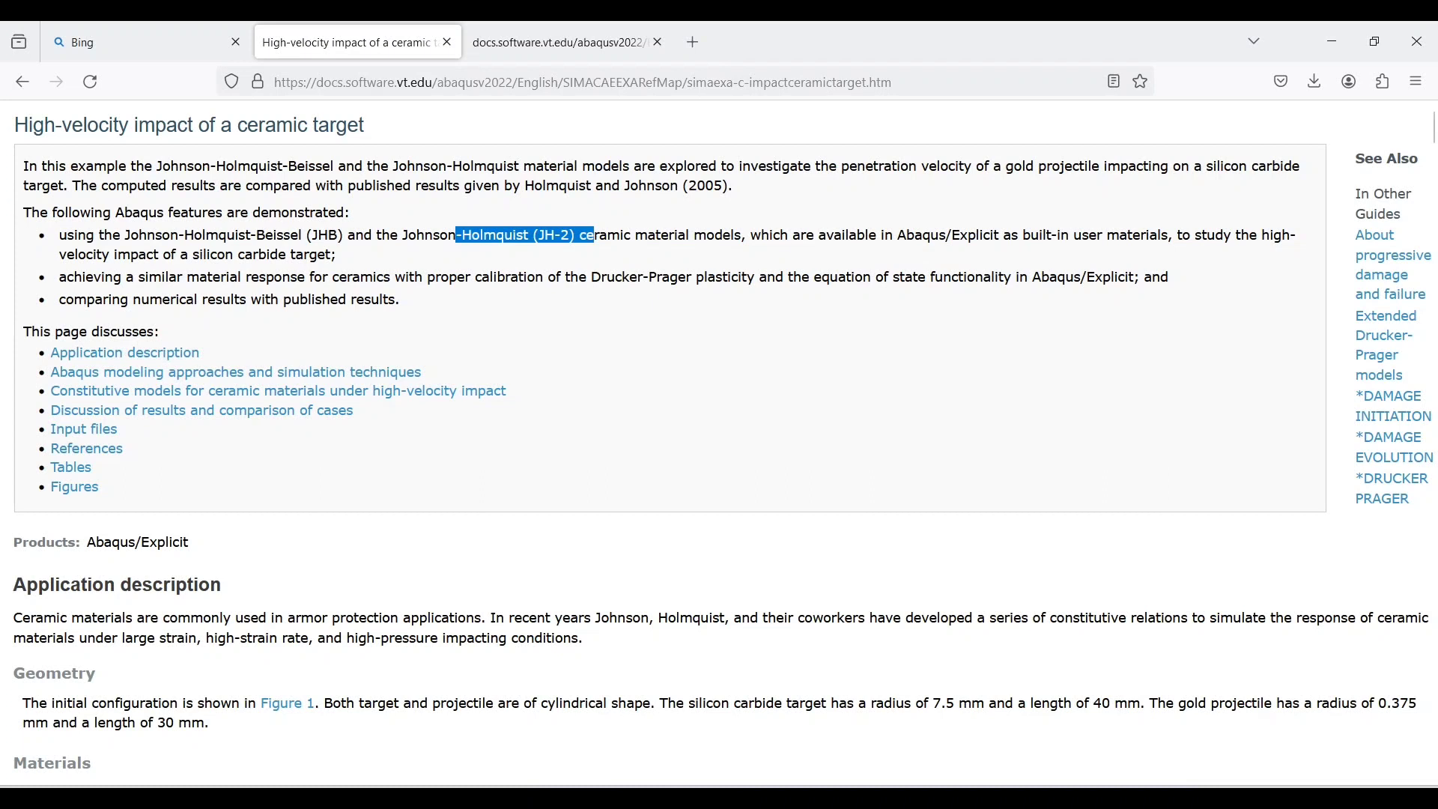
left_click(595, 235)
left_click_drag(575, 235, 121, 236)
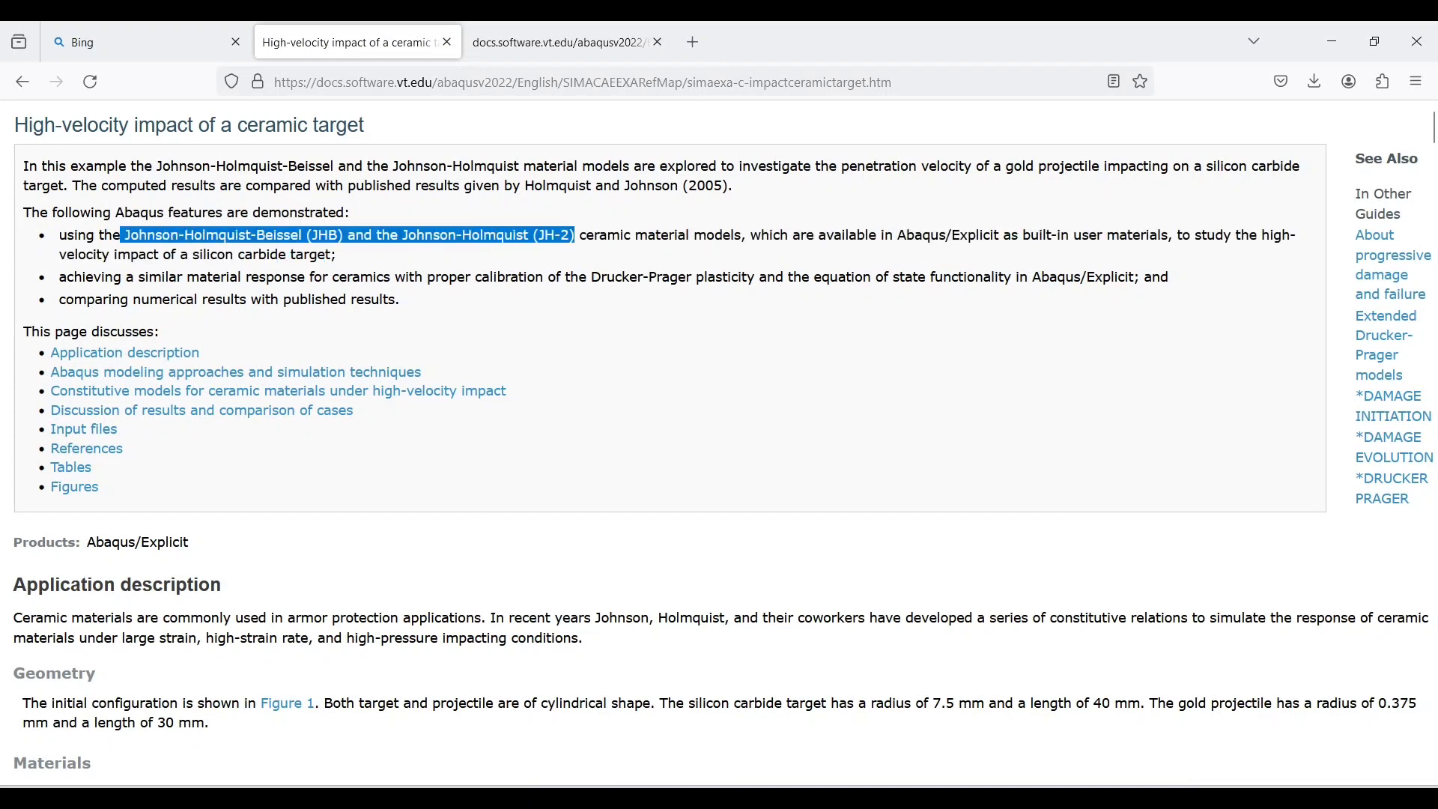
Read the Materials section on the built-in user materials and point out the required name prefixes ABQ_JHB and ABQ_JH2
scroll(719, 442, "down", 15)
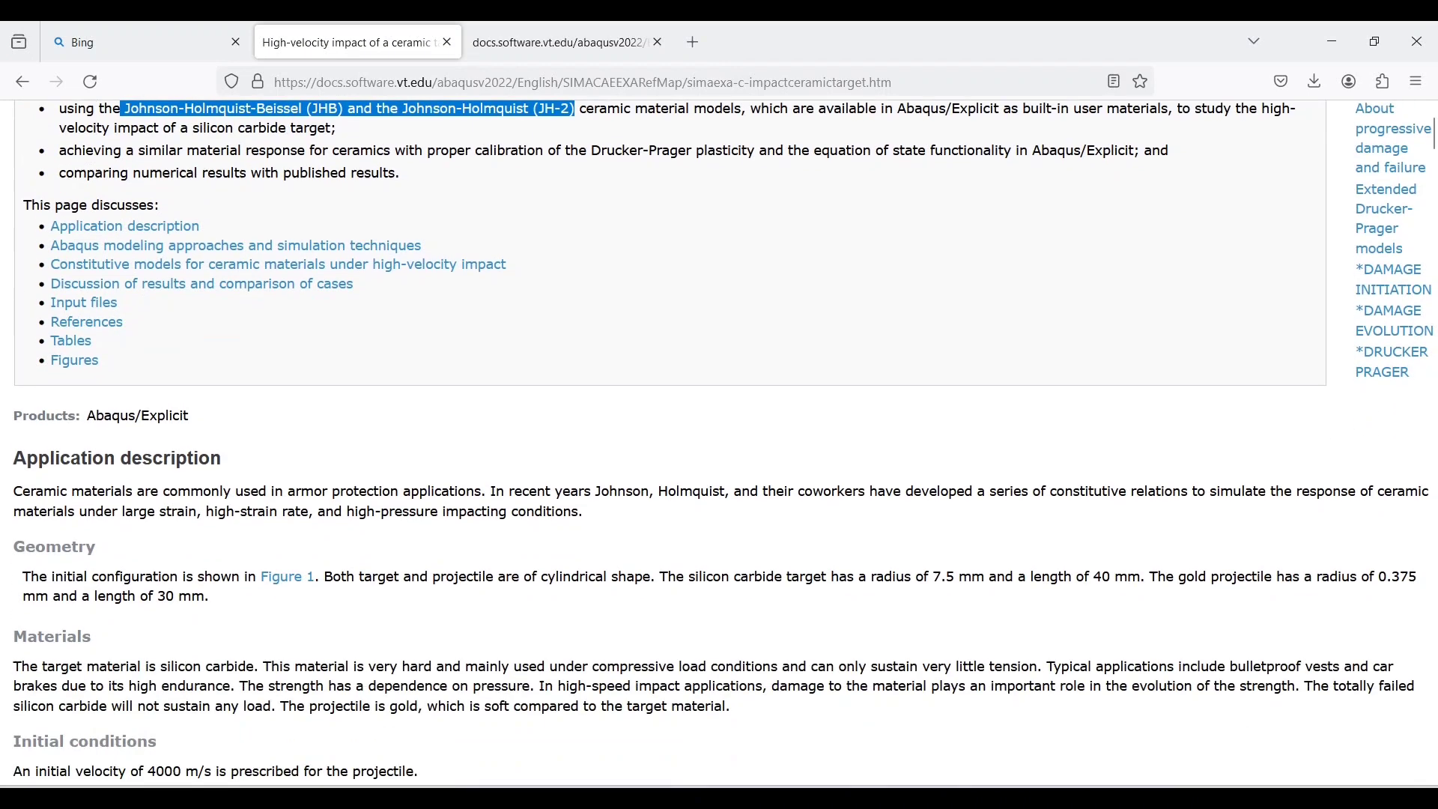
scroll(719, 442, "down", 1)
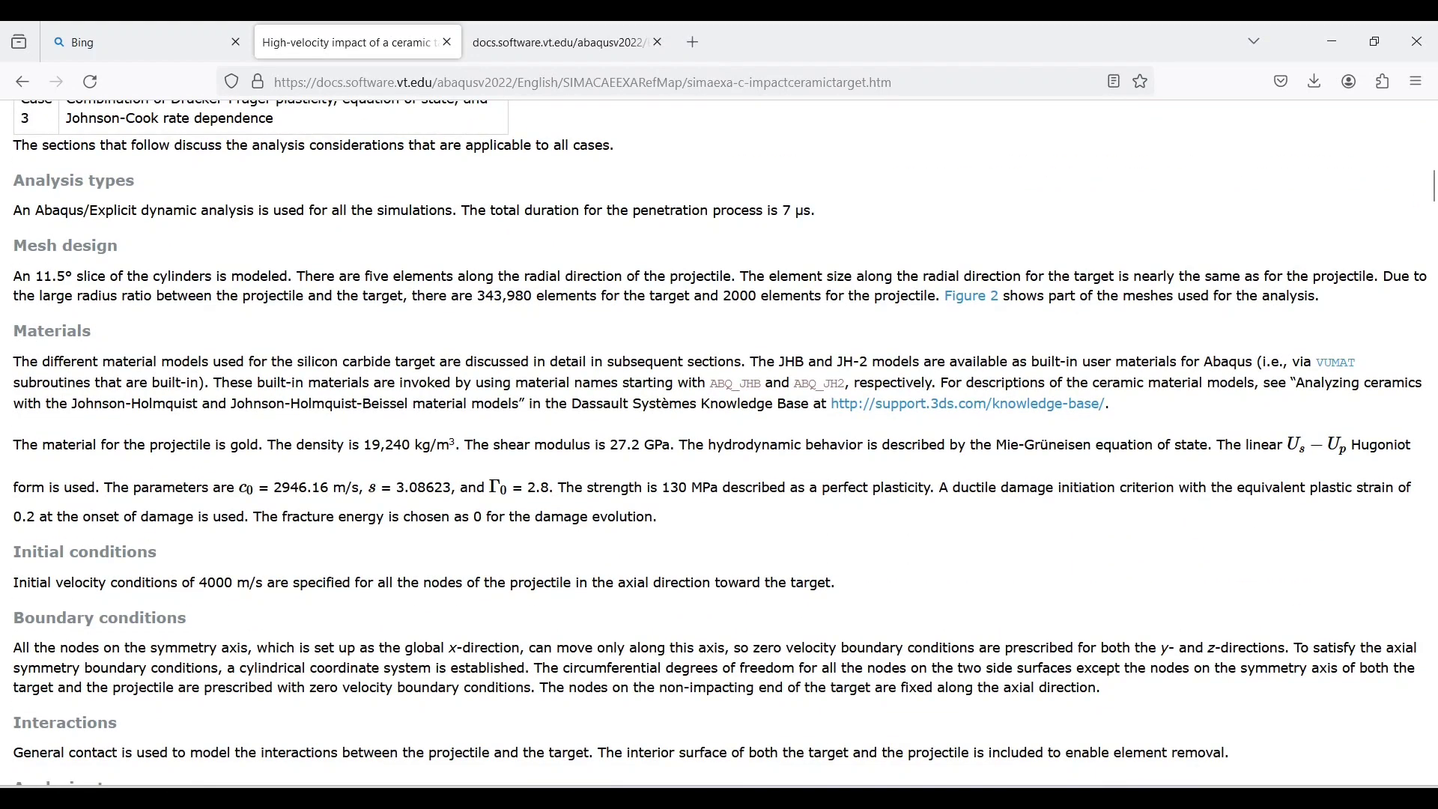
left_click_drag(214, 383, 793, 382)
left_click(791, 383)
left_click(793, 383)
left_click_drag(793, 382, 845, 382)
left_click(845, 383)
Open the Case 2 JH-2 example input file exa_impactsiliconcarbide_jh2.inp from the page's Input files section
scroll(719, 442, "down", 15)
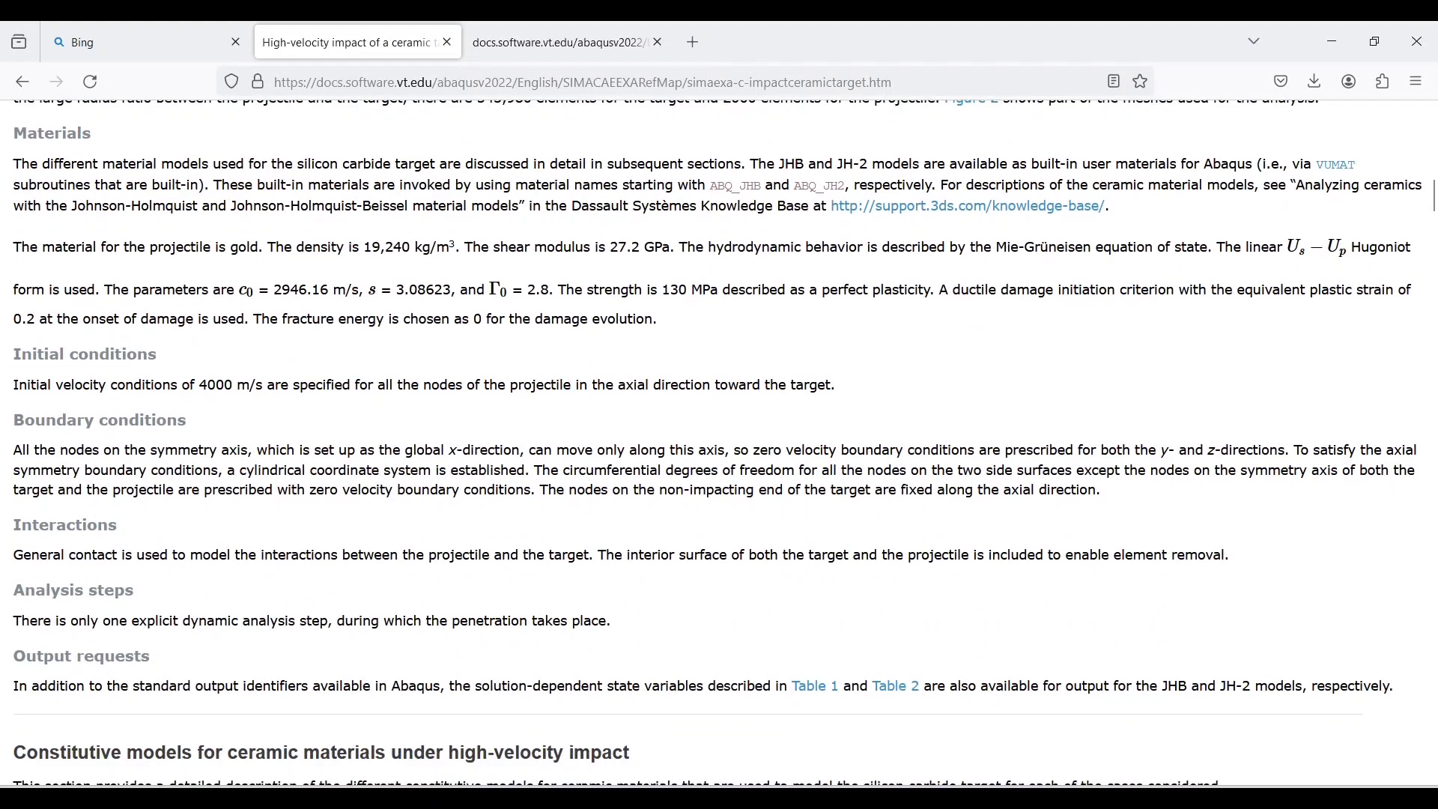
scroll(719, 442, "down", 20)
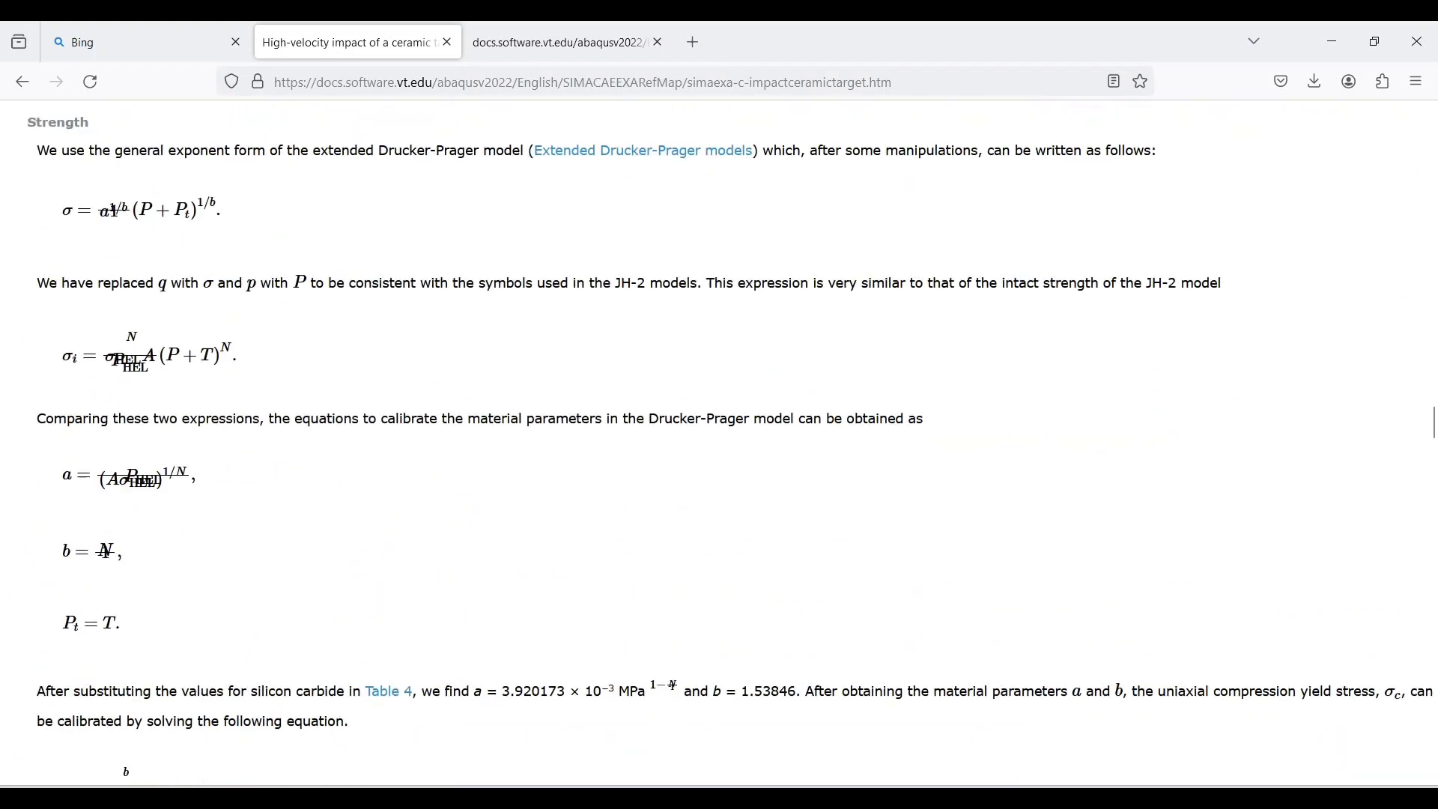
scroll(719, 442, "up", 7)
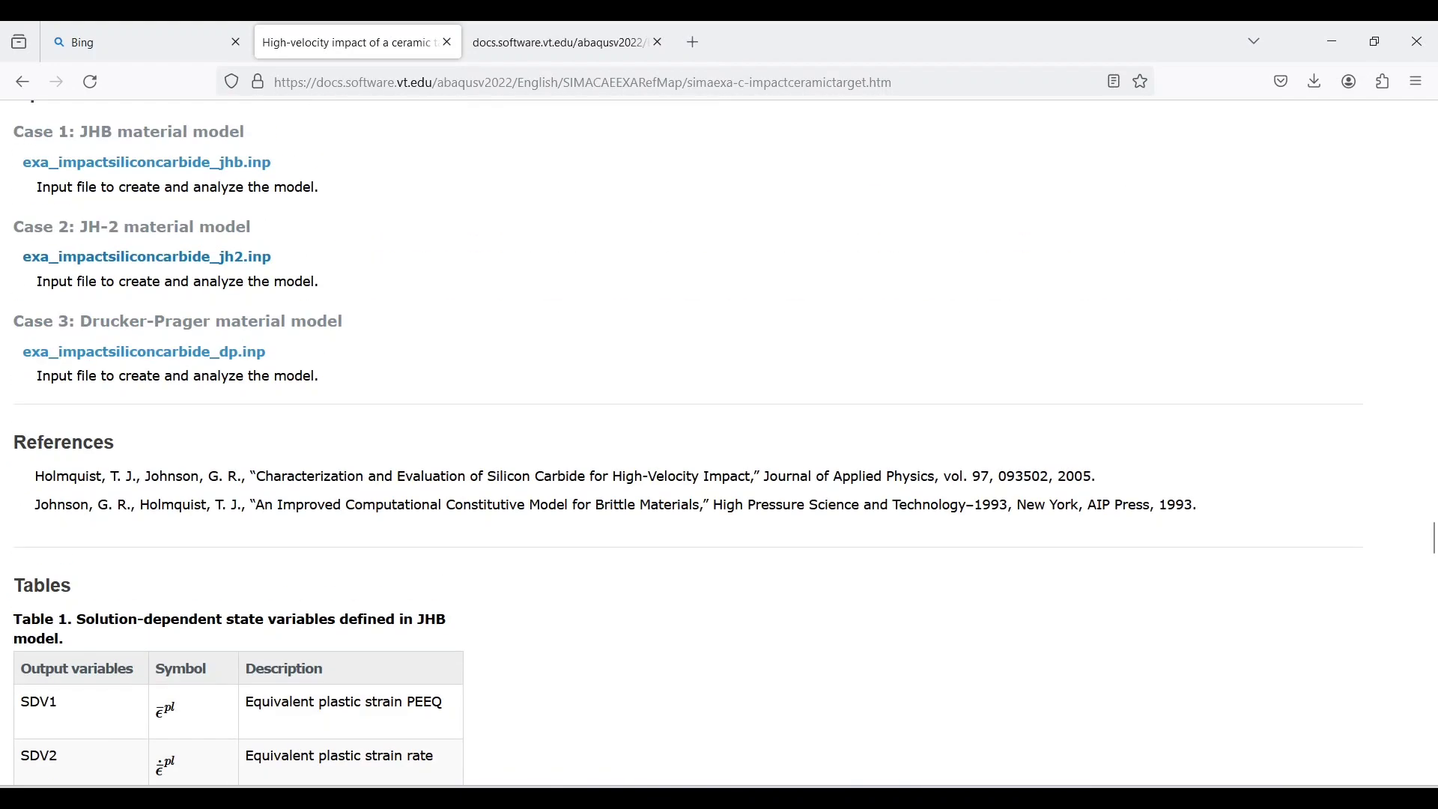
scroll(150, 299, "up", 2)
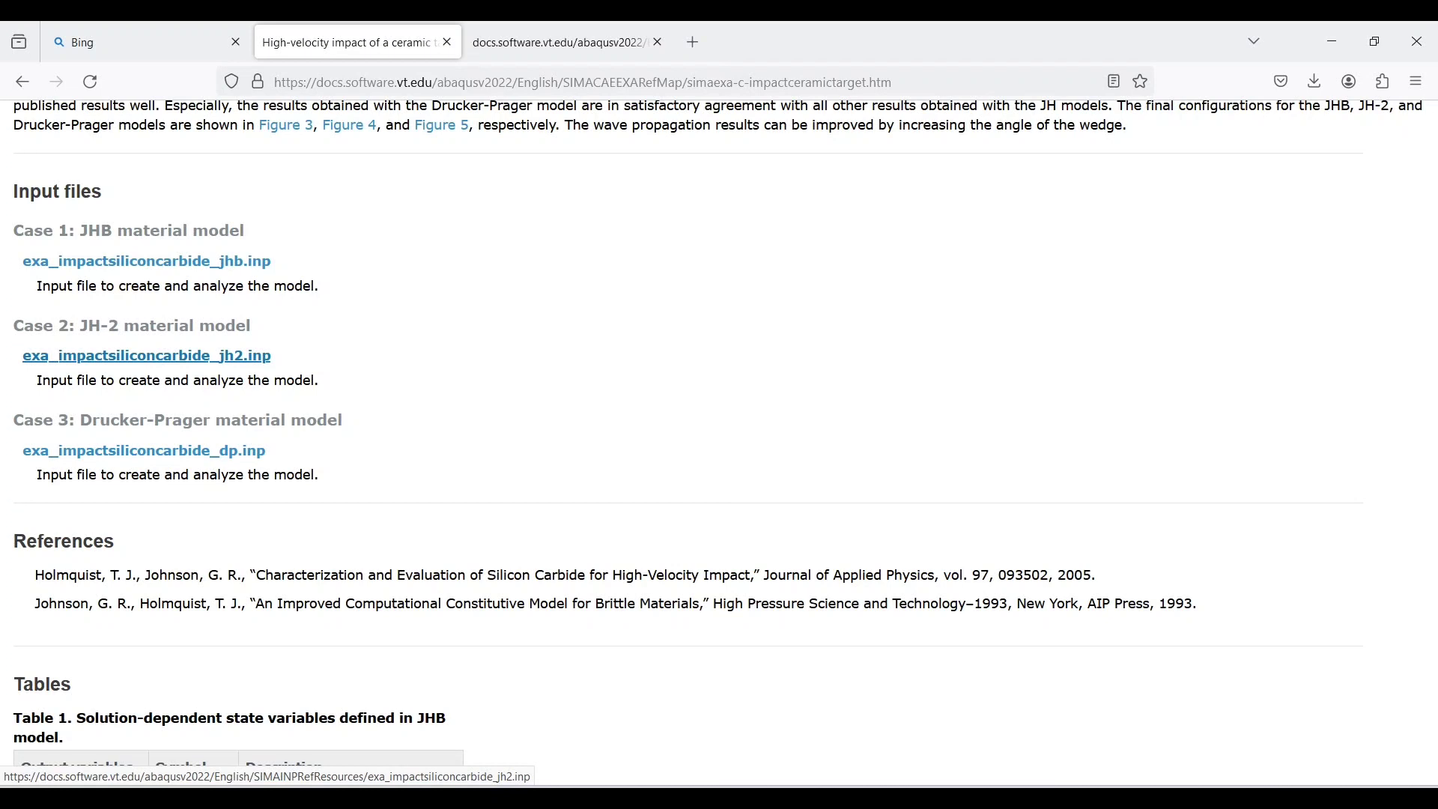
left_click(146, 356)
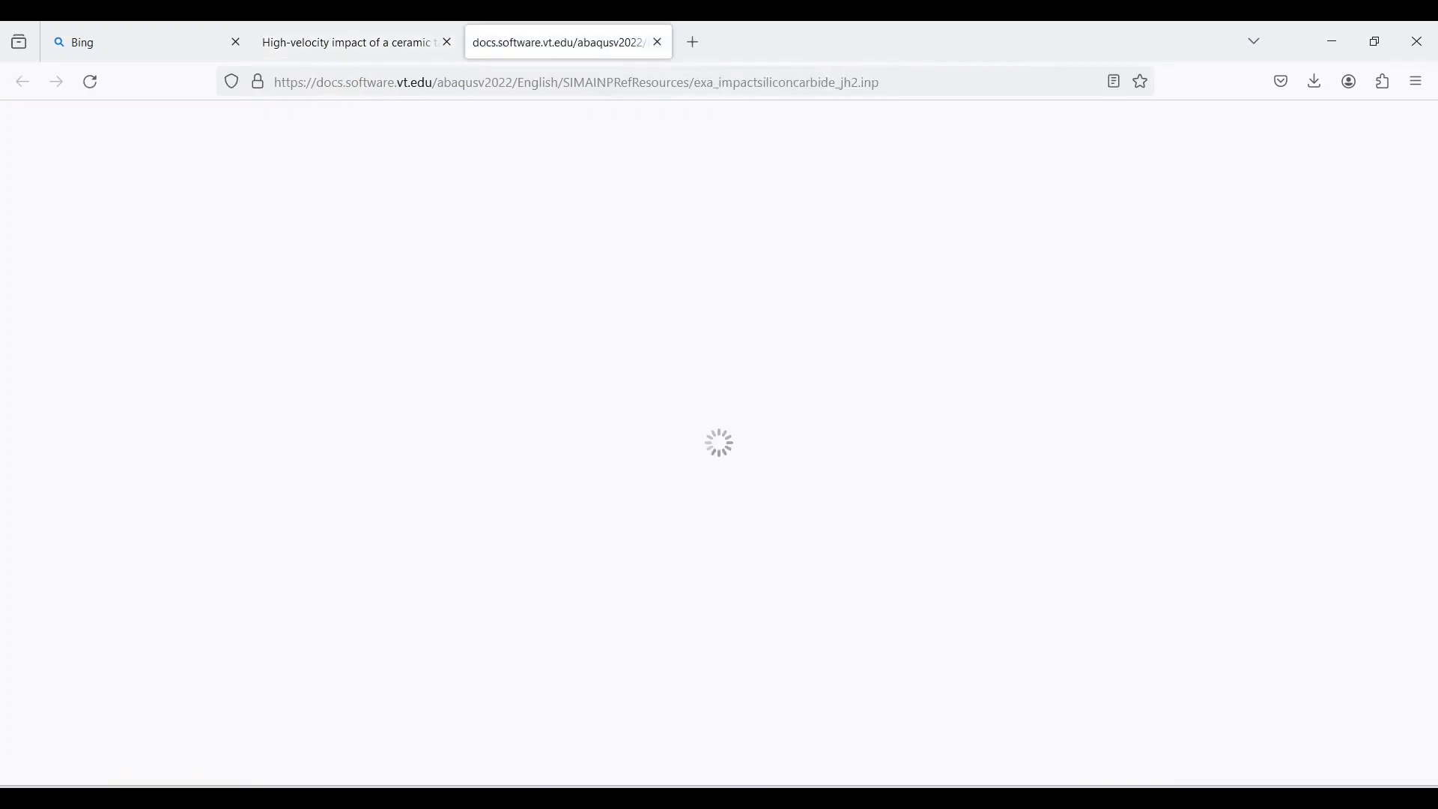
Find the silicon carbide material definition in the example input file and examine its *parameter list, user material and DEPVAR lines
scroll(718, 442, "up", 18)
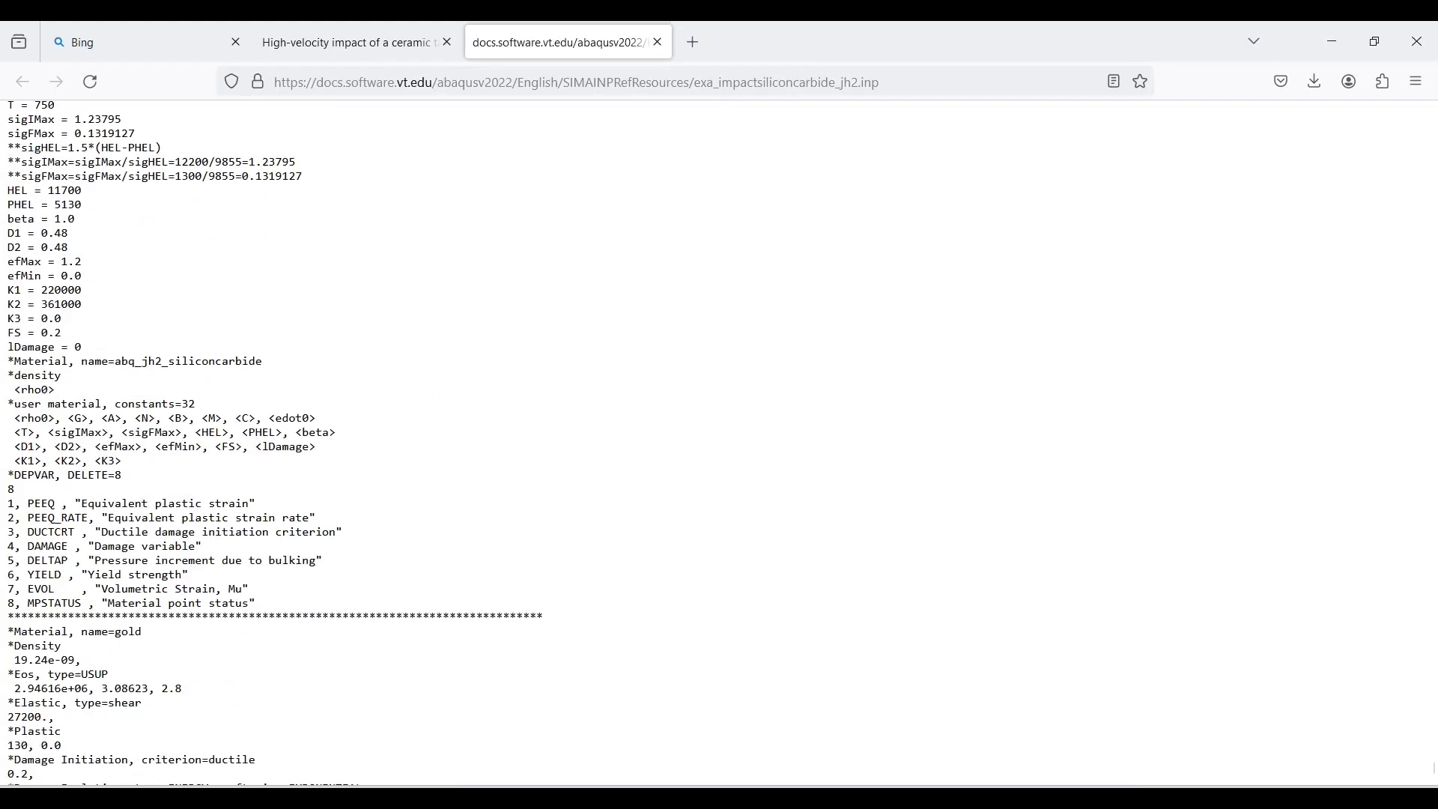
scroll(719, 442, "down", 5)
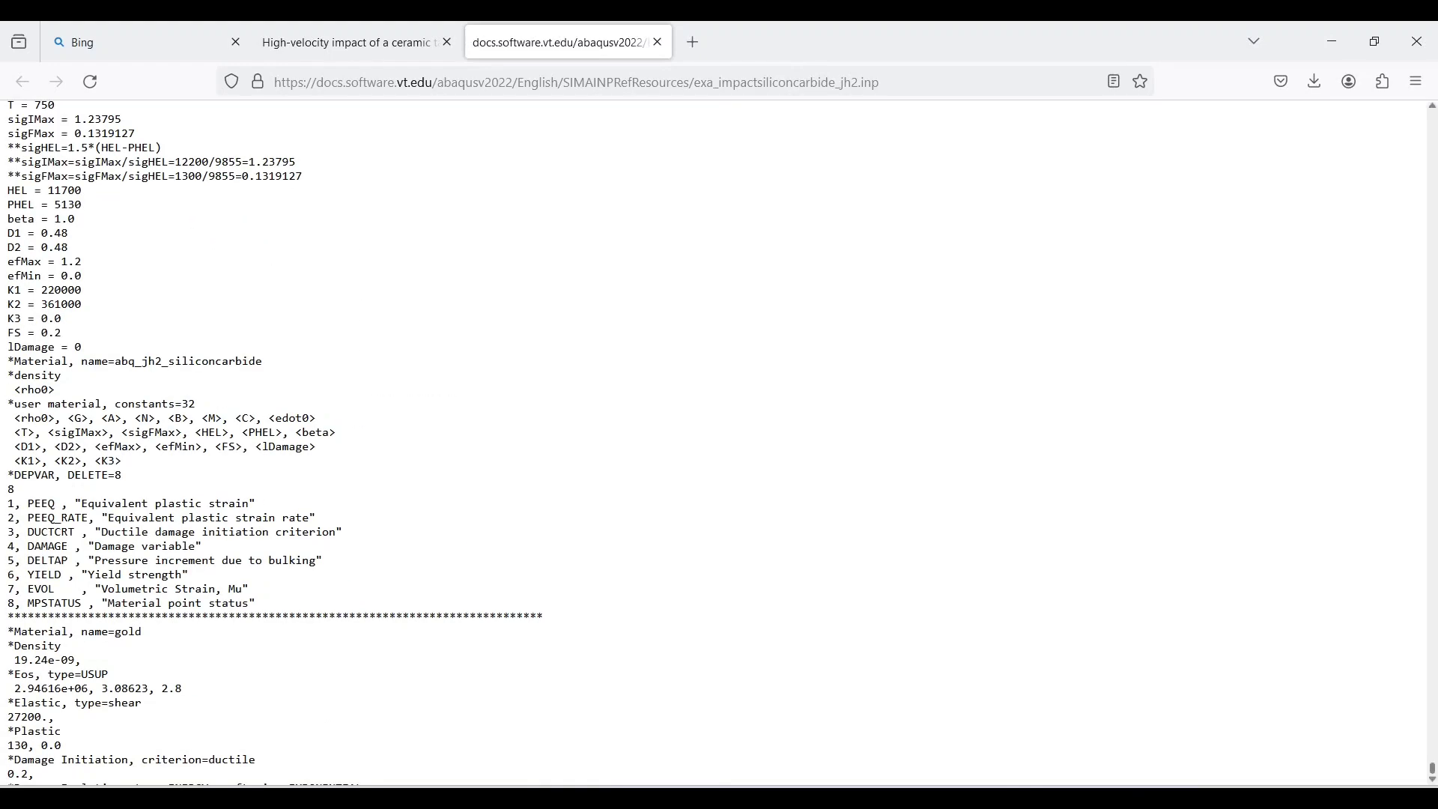
mouse_move(1431, 769)
left_mouse_down()
mouse_move(1431, 112)
mouse_move(1432, 768)
left_mouse_up()
scroll(1432, 767, "up", 15)
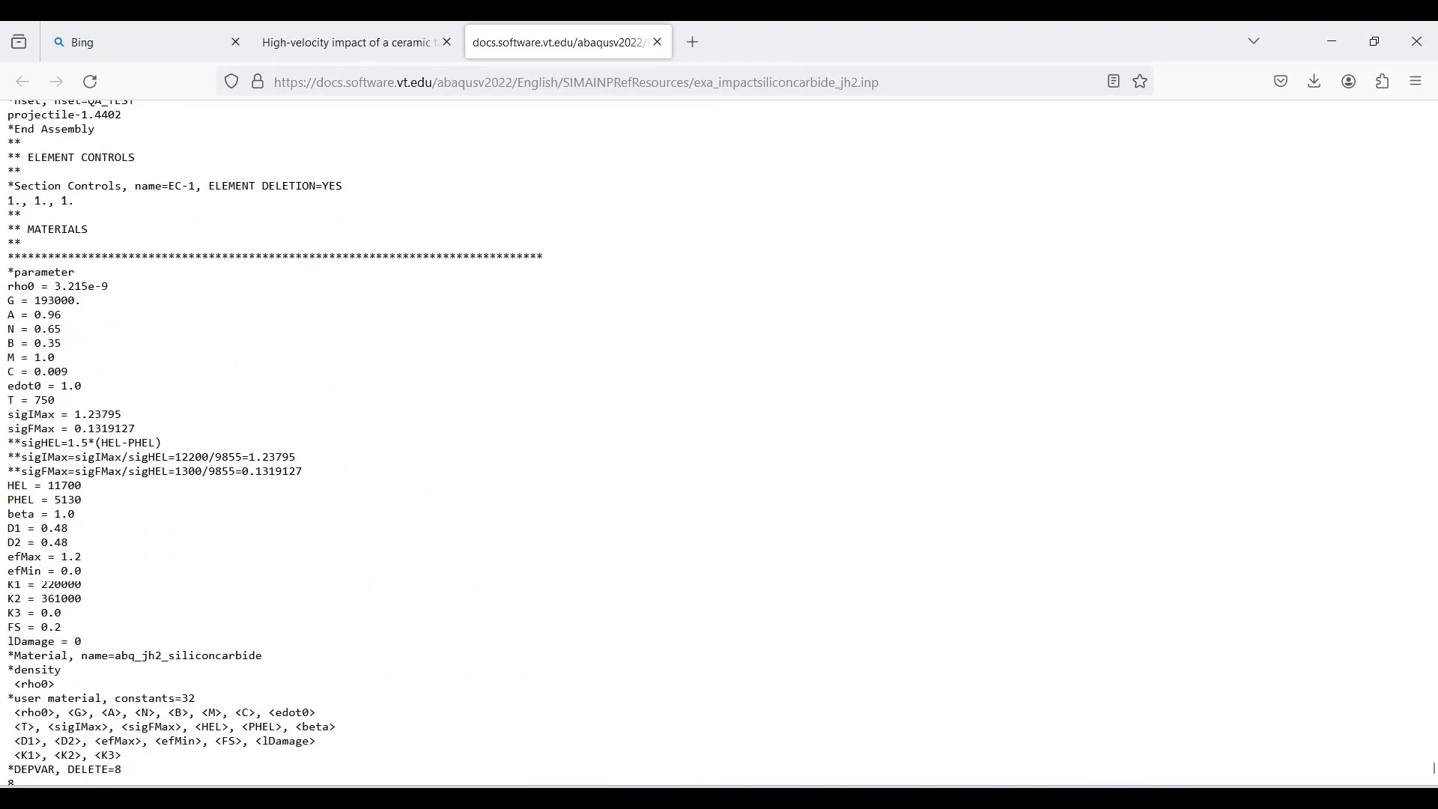
scroll(1432, 767, "down", 3)
scroll(1432, 768, "down", 3)
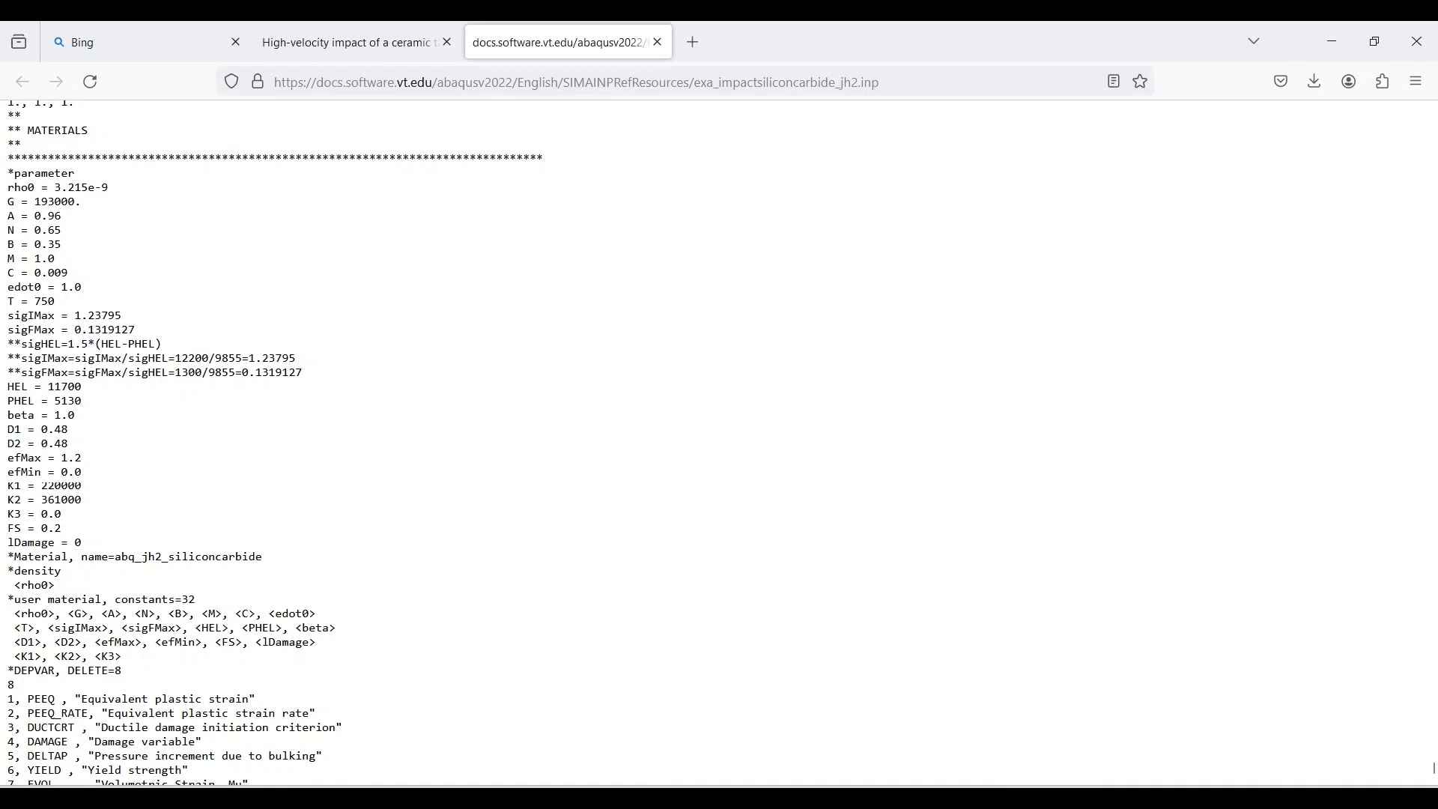
left_click_drag(7, 173, 75, 173)
left_click(75, 173)
left_click_drag(7, 173, 81, 201)
left_click(80, 201)
scroll(718, 442, "down", 1)
scroll(719, 442, "up", 1)
Copy the block from *parameter through the asterisk line after the state variables into a new Notepad document and review it
left_click_drag(8, 173, 7, 657)
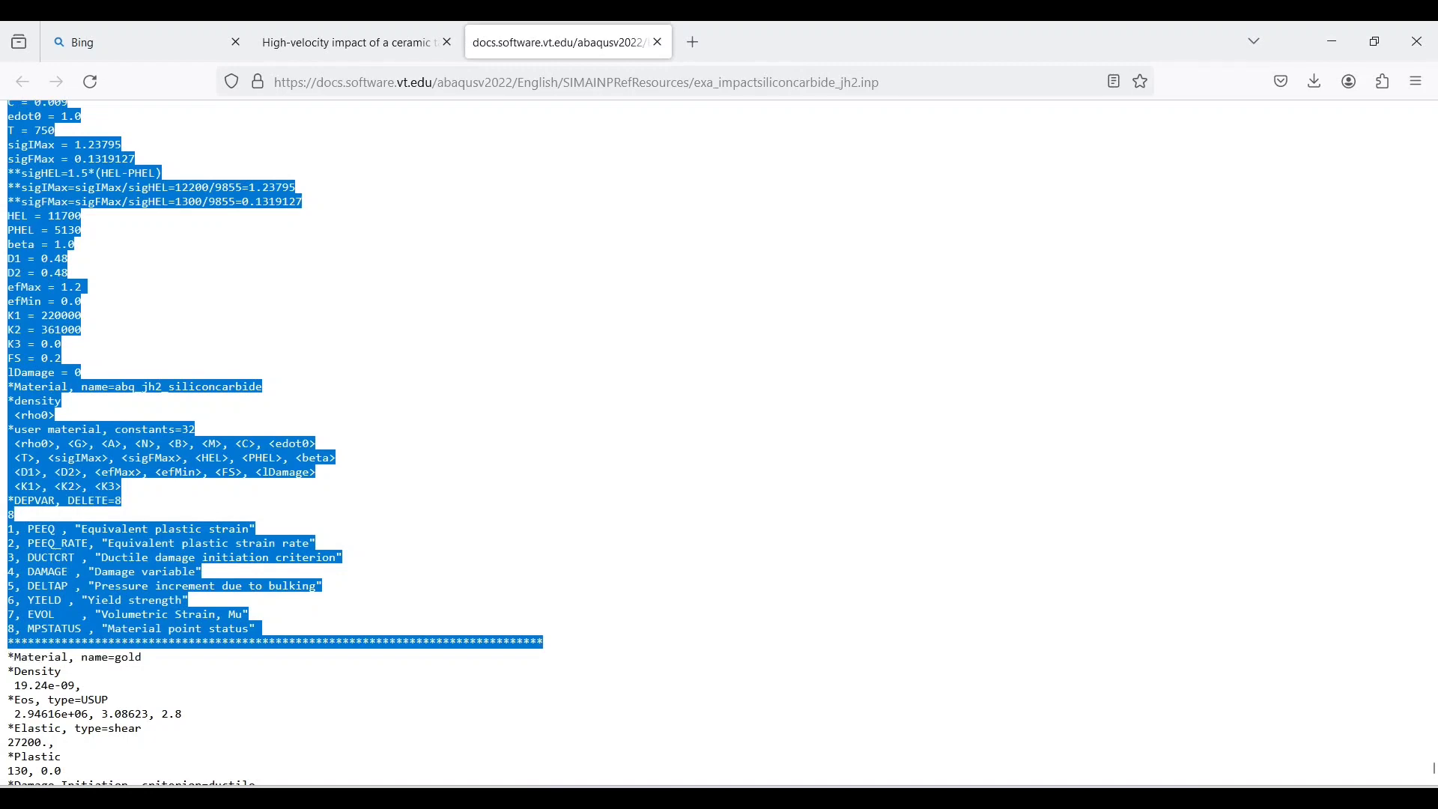
key("super")
type("NOTE")
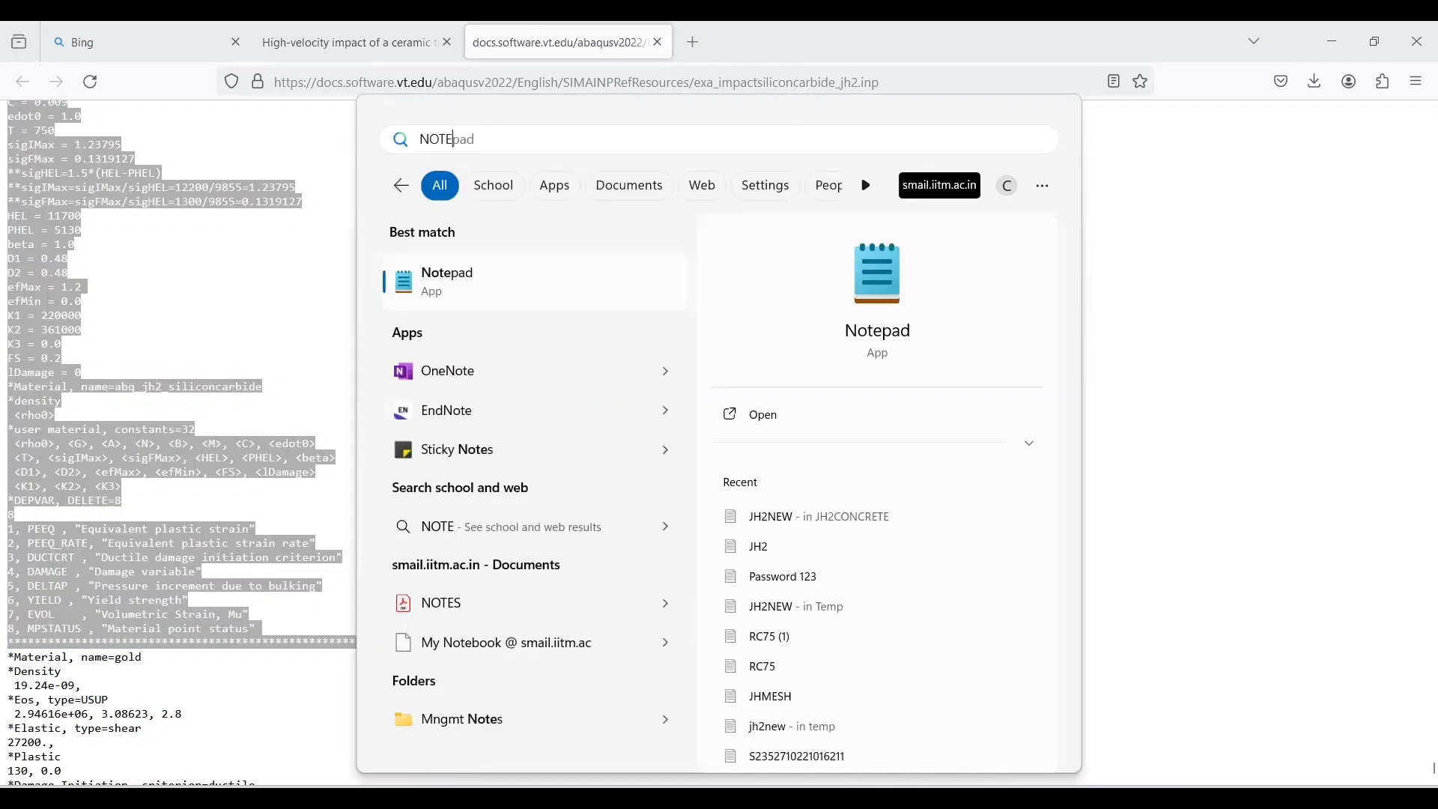
key("Return")
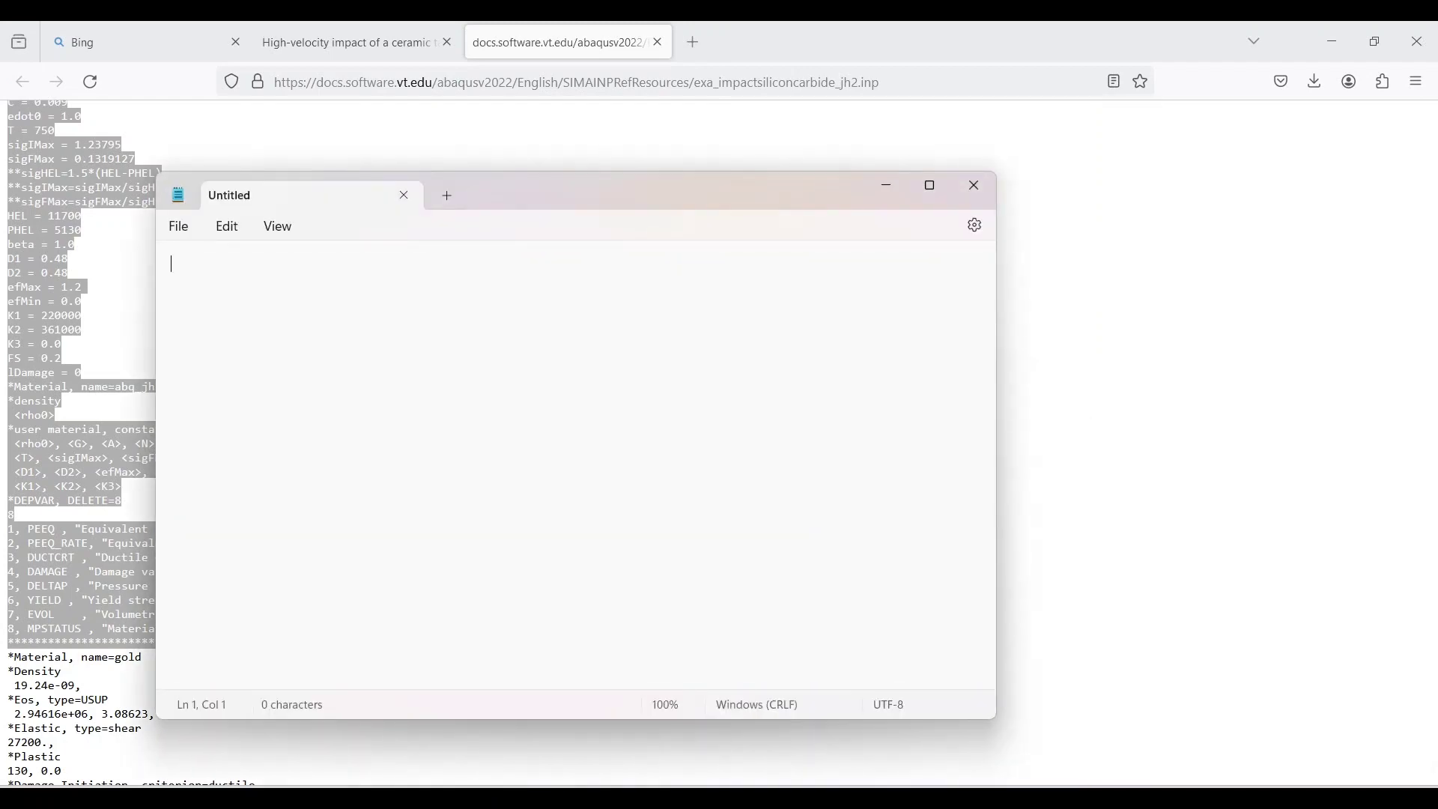
key("ctrl+v")
scroll(576, 471, "up", 7)
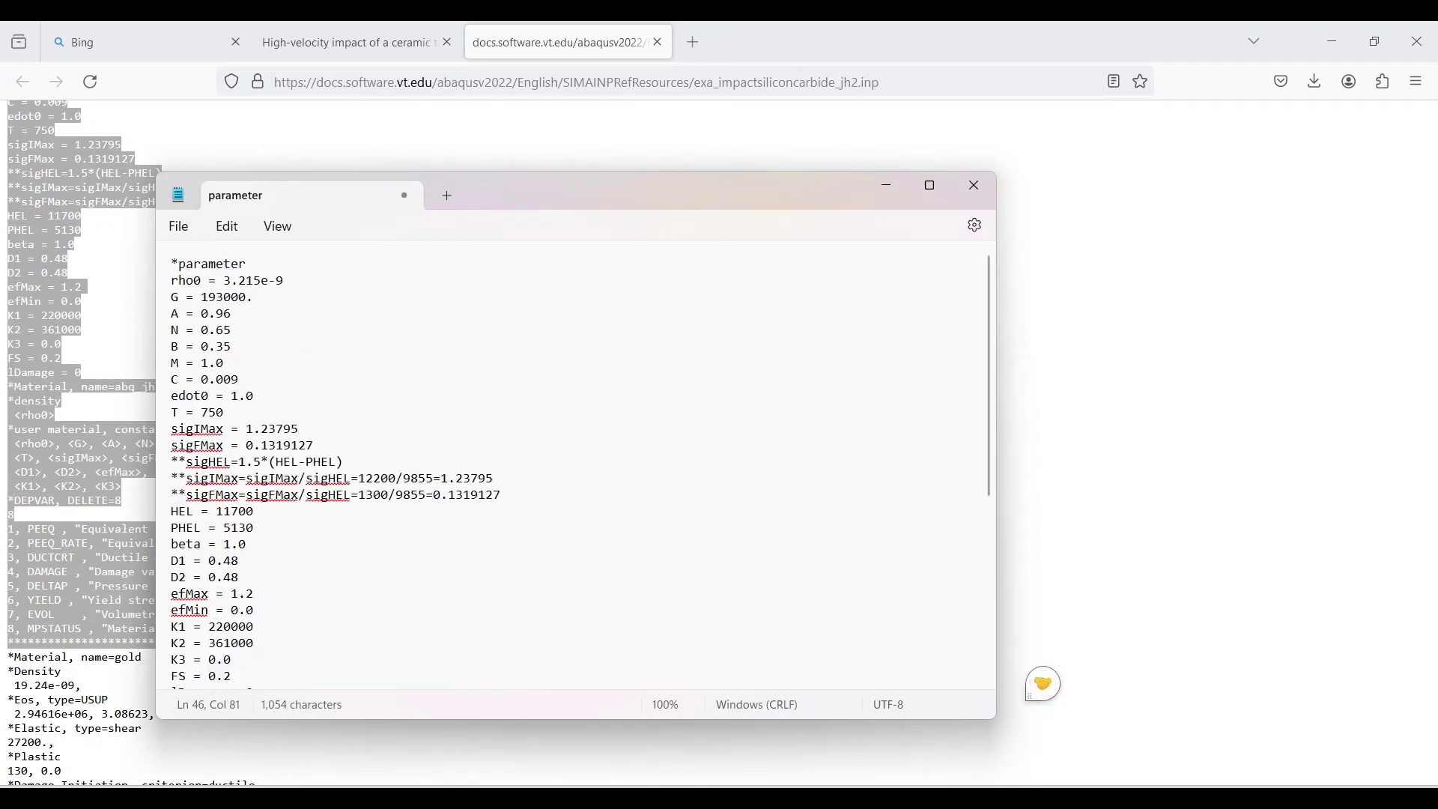
scroll(576, 472, "down", 7)
scroll(577, 472, "up", 7)
scroll(576, 472, "down", 7)
scroll(576, 472, "up", 7)
Switch to JH2scanned_mat111.pdf in Acrobat at Table 1 of concrete constants and restore it to a smaller floating window
key("alt+Tab")
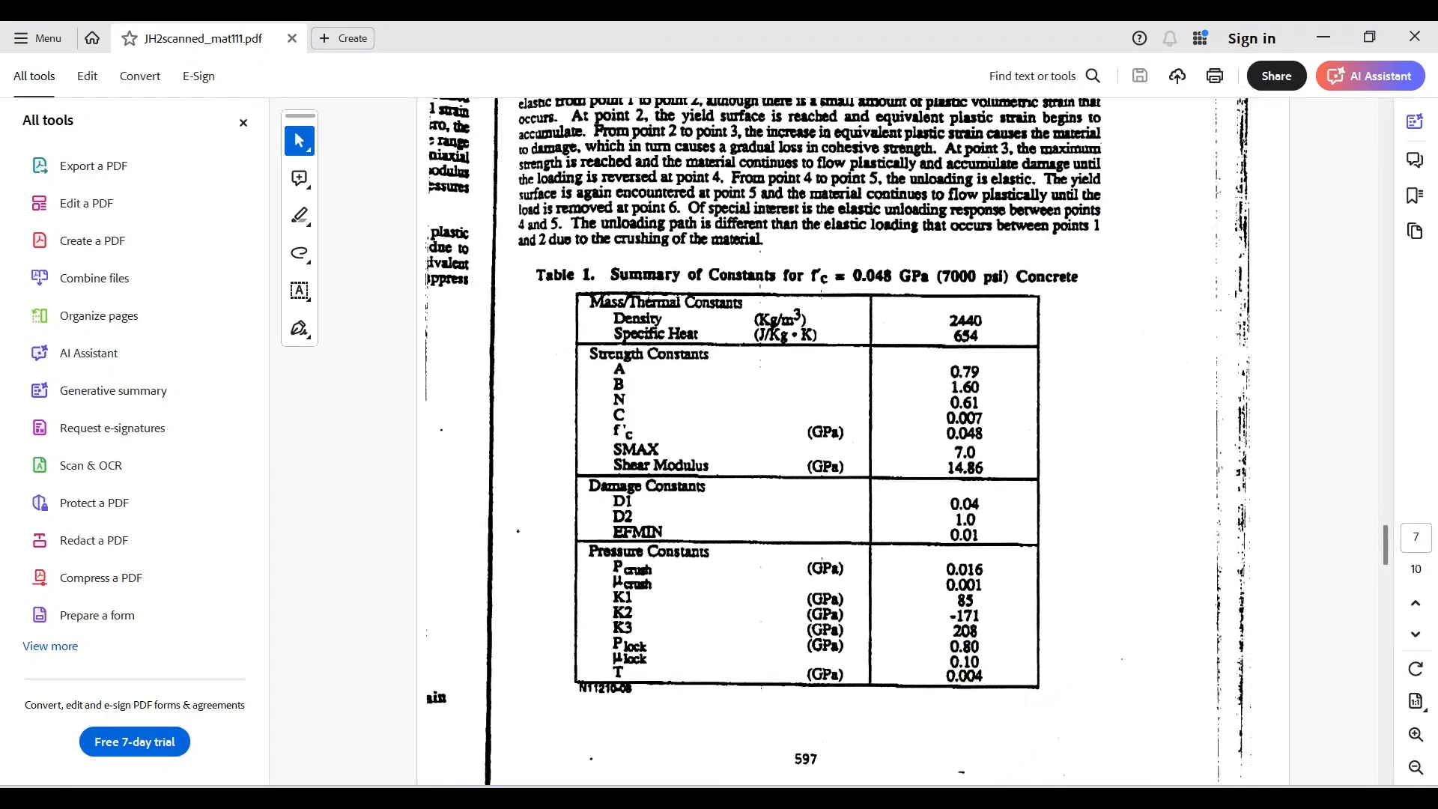
left_click_drag(923, 36, 795, 69)
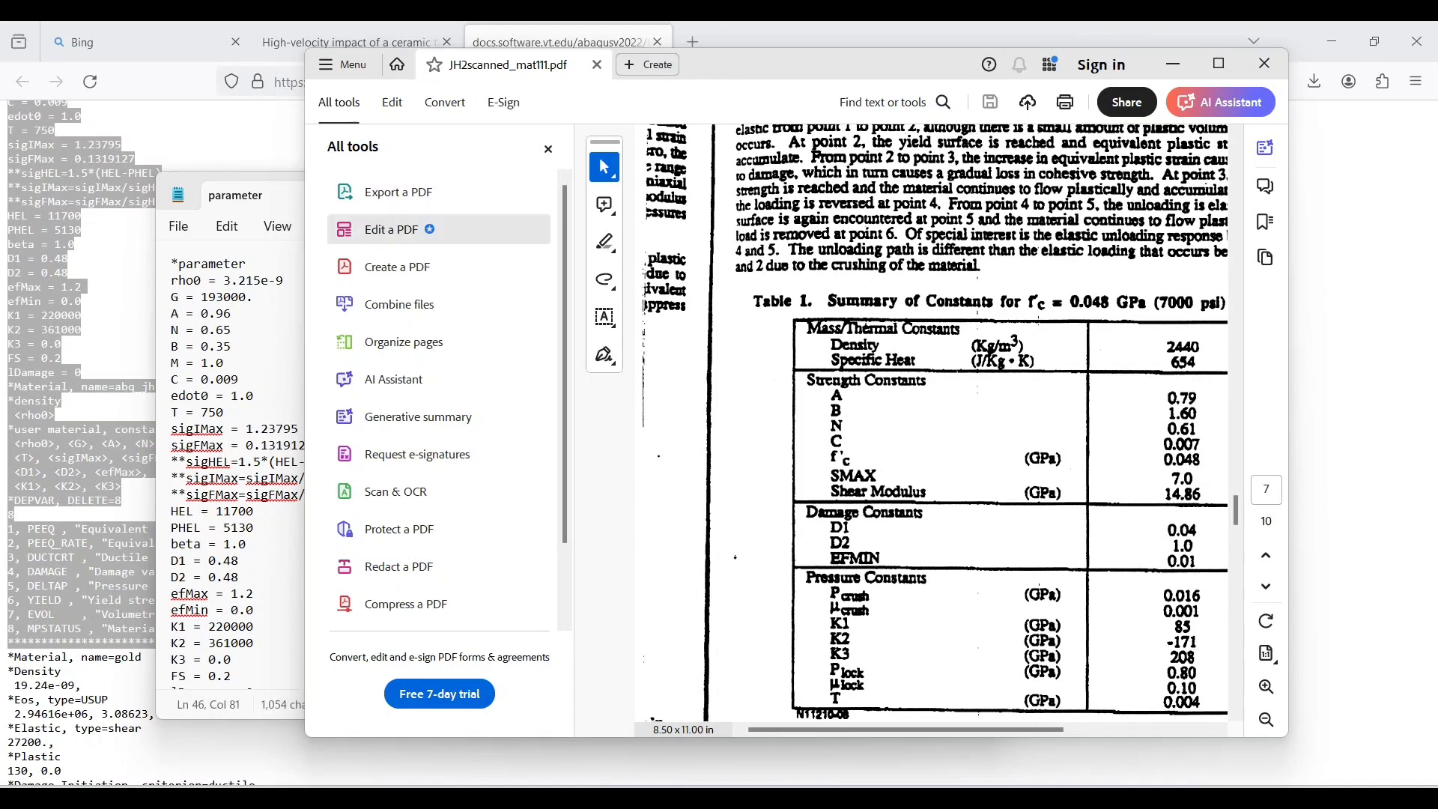
Close the pasted parameter document without saving and bring up the prepared concrete parameter text in Notepad's JH2 document
left_click(255, 196)
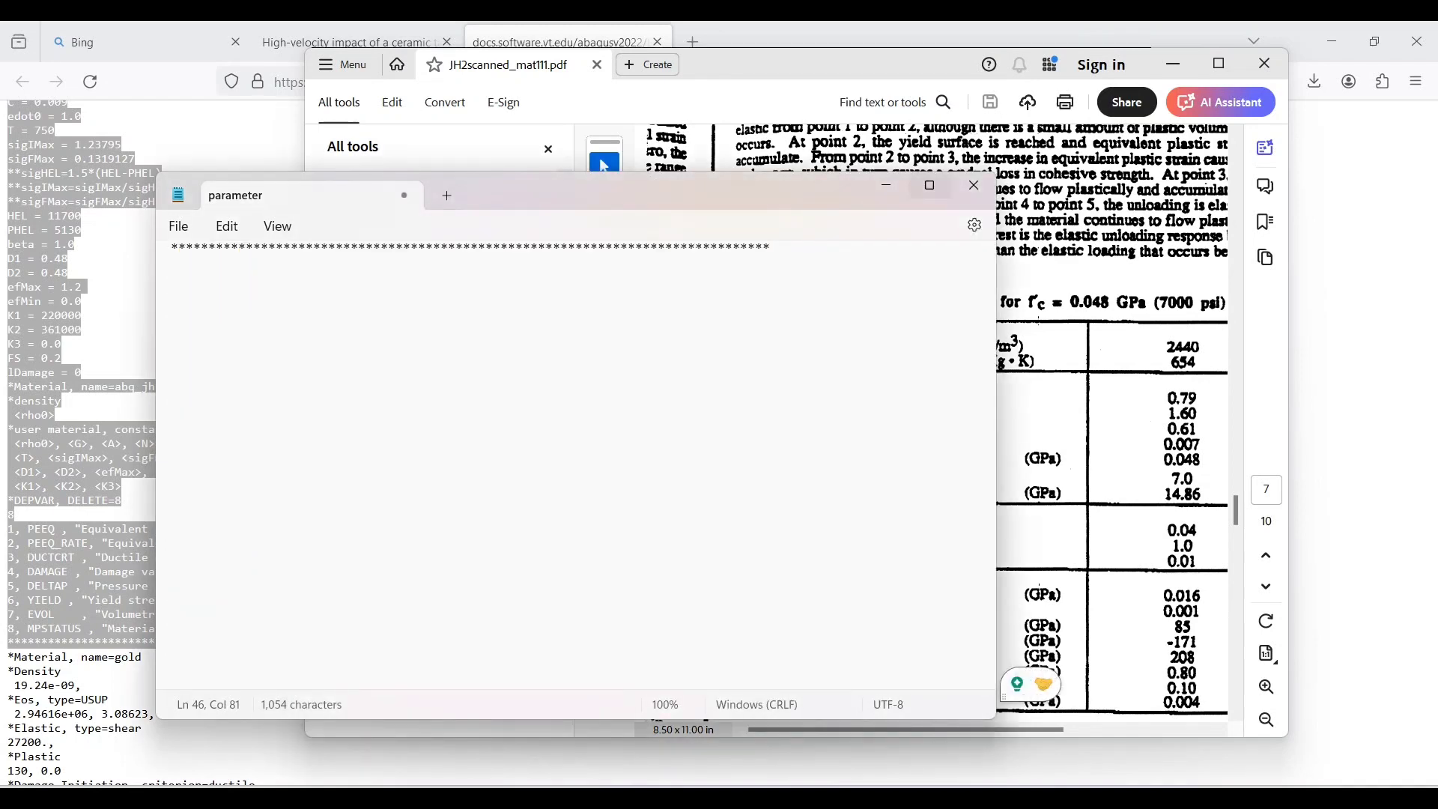
left_click(973, 185)
key("Return")
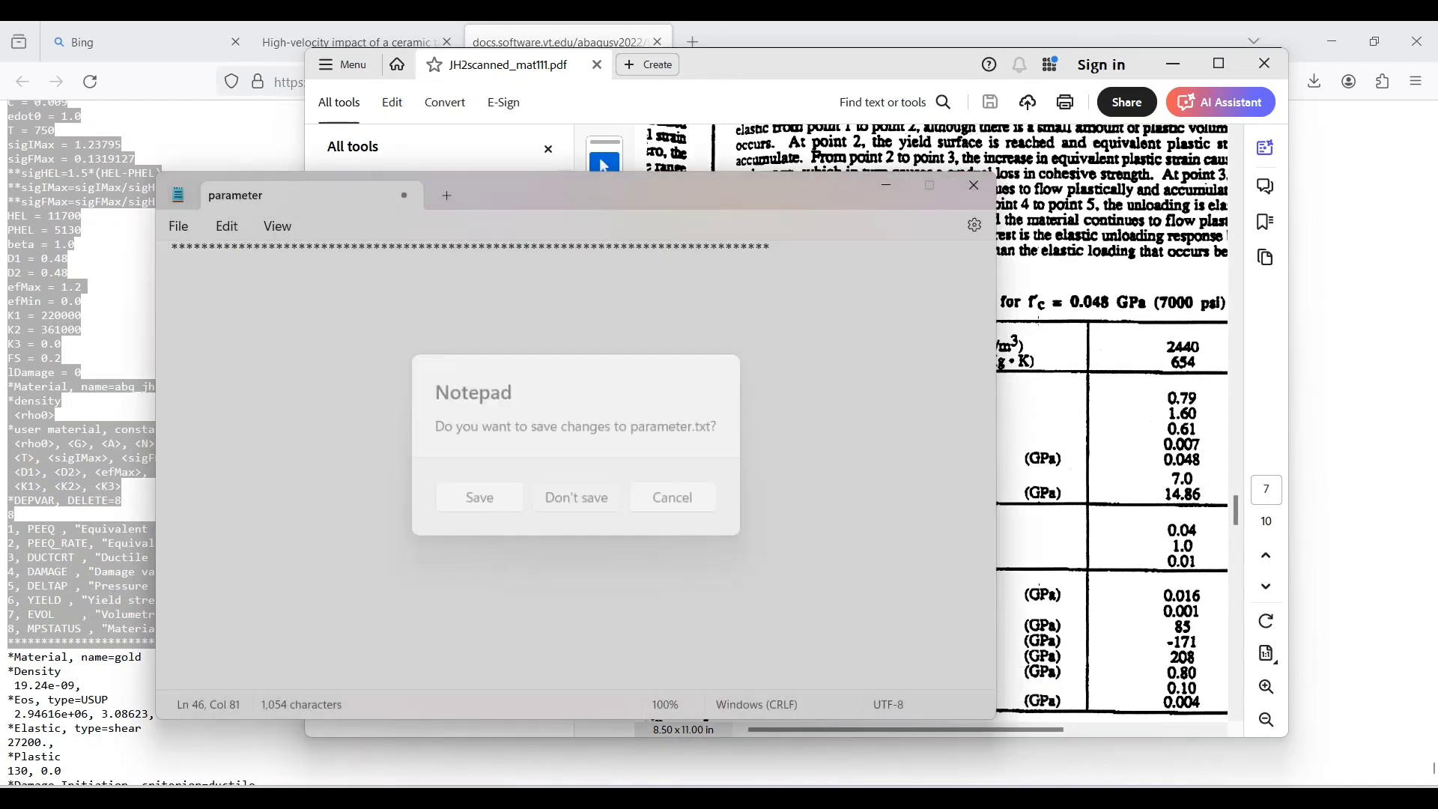
key("alt+Tab")
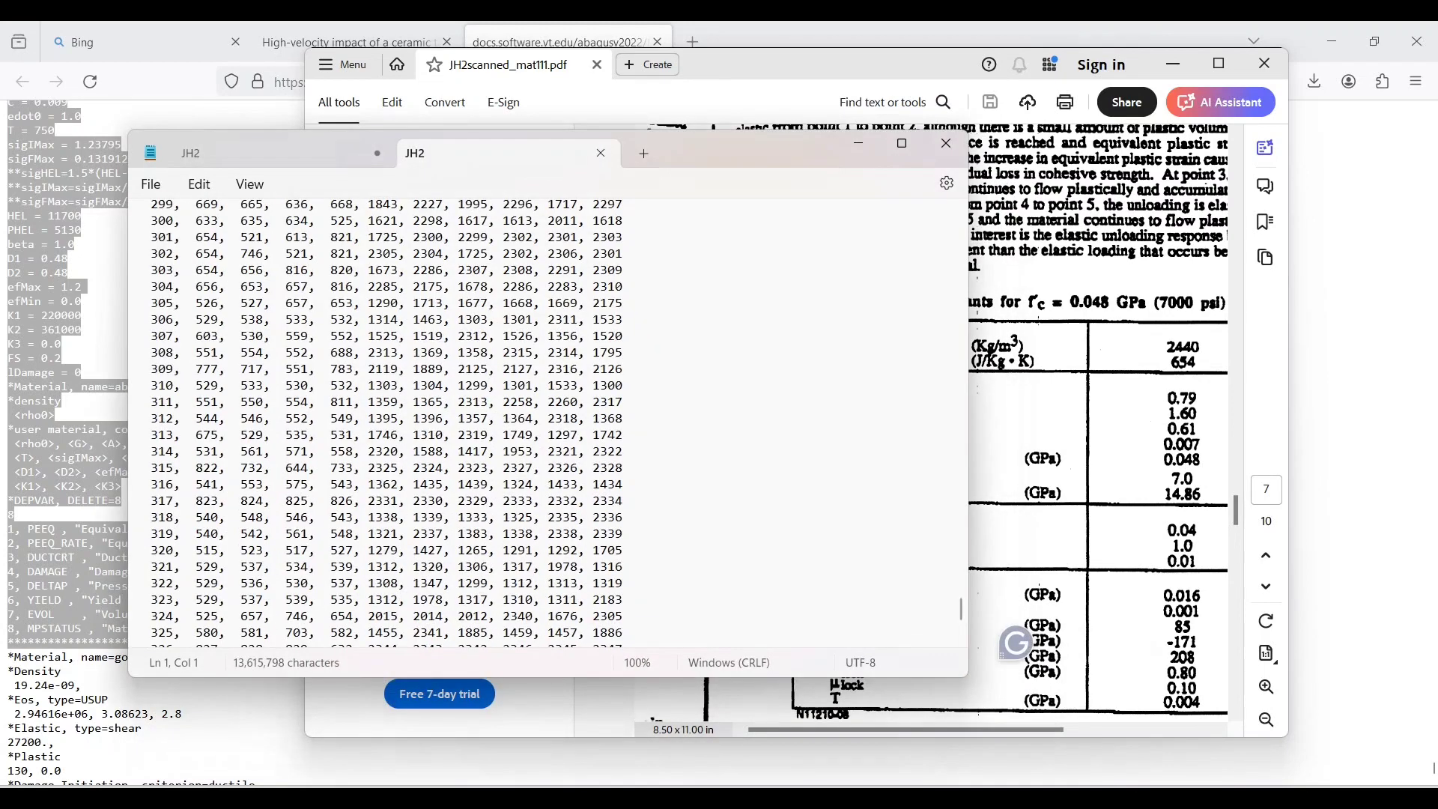
left_click(274, 153)
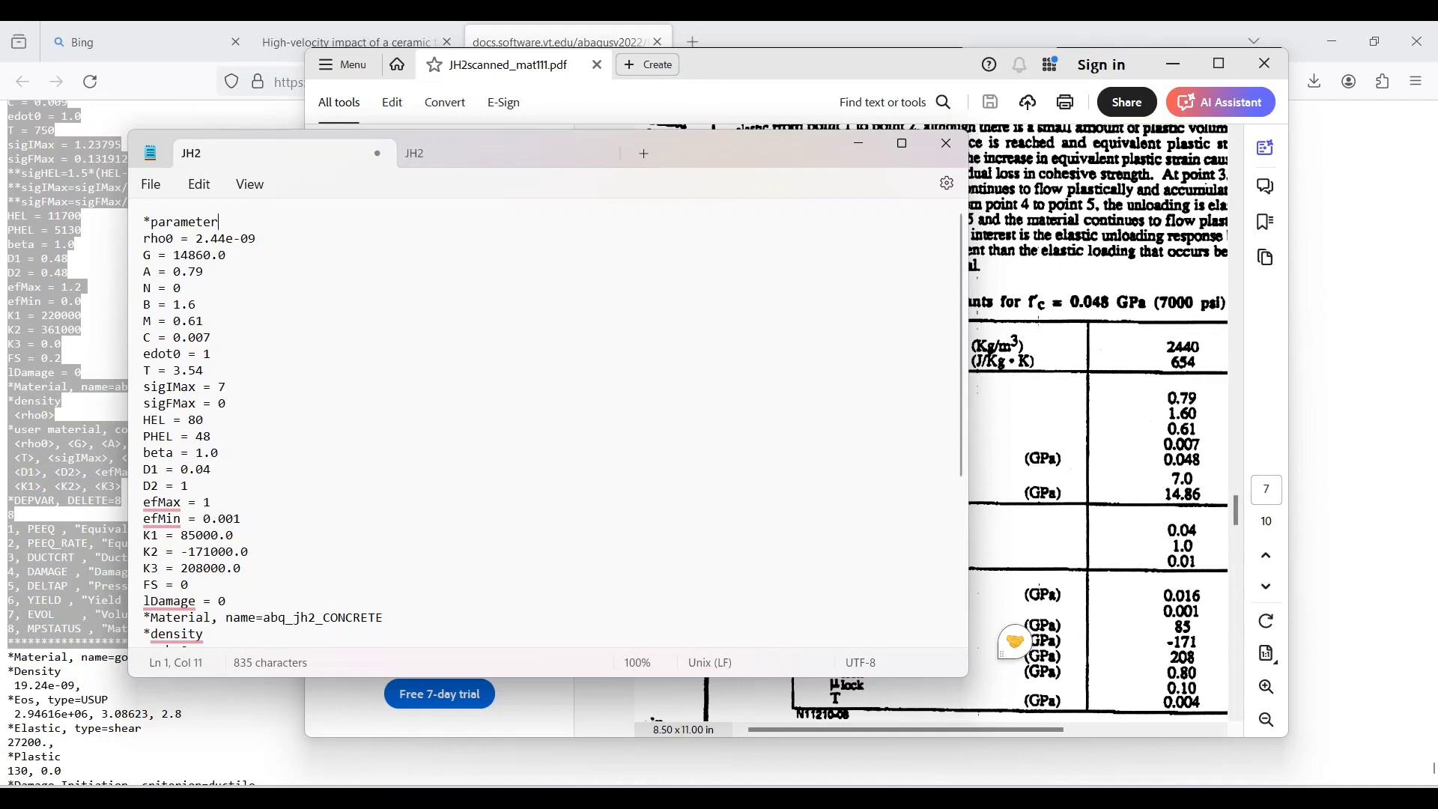
Move the Notepad window aside from the PDF table and examine the concrete parameters, the abq_jh2_CONCRETE material and the DEPVAR list
left_click_drag(143, 222, 187, 288)
left_click(204, 320)
left_click_drag(712, 152, 593, 159)
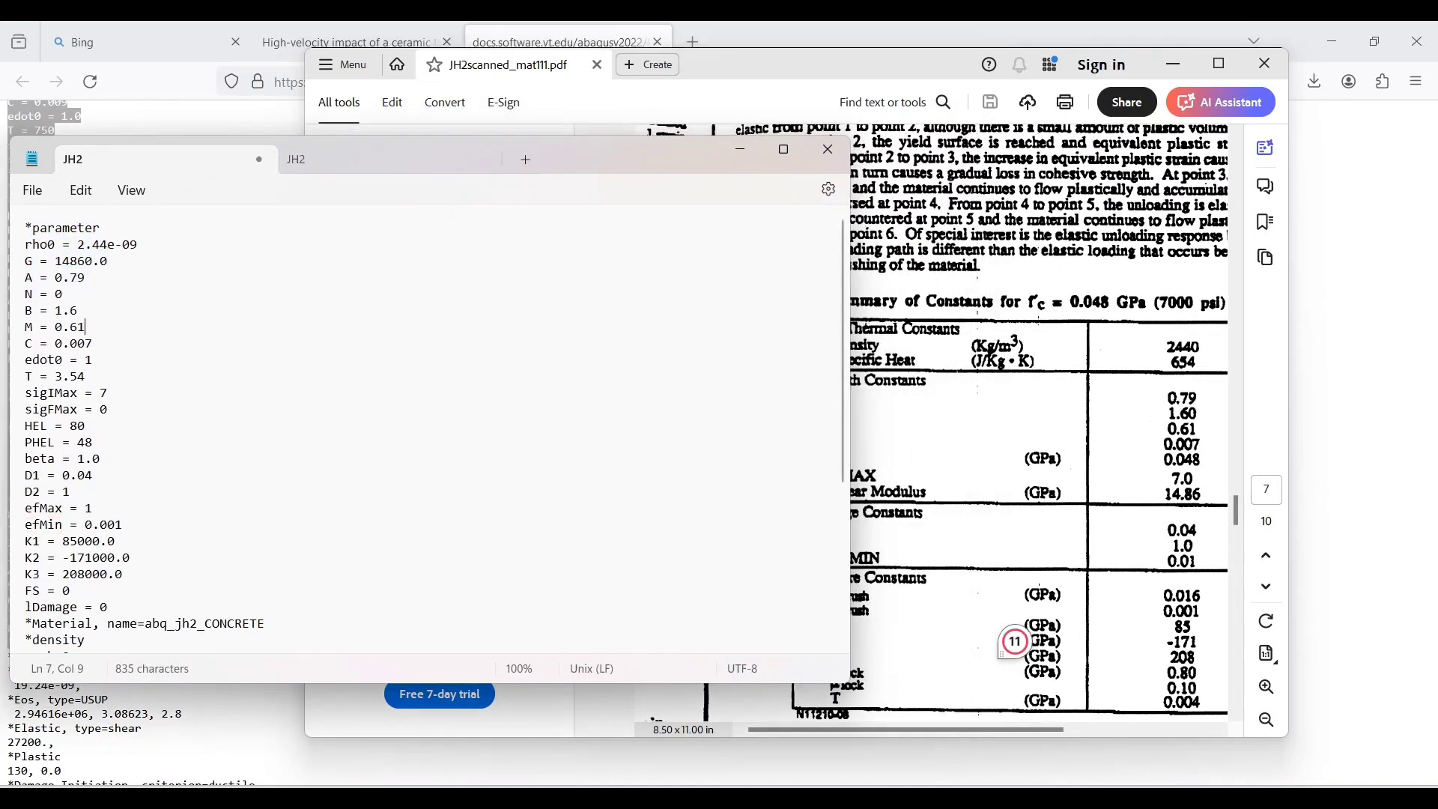
scroll(435, 432, "down", 5)
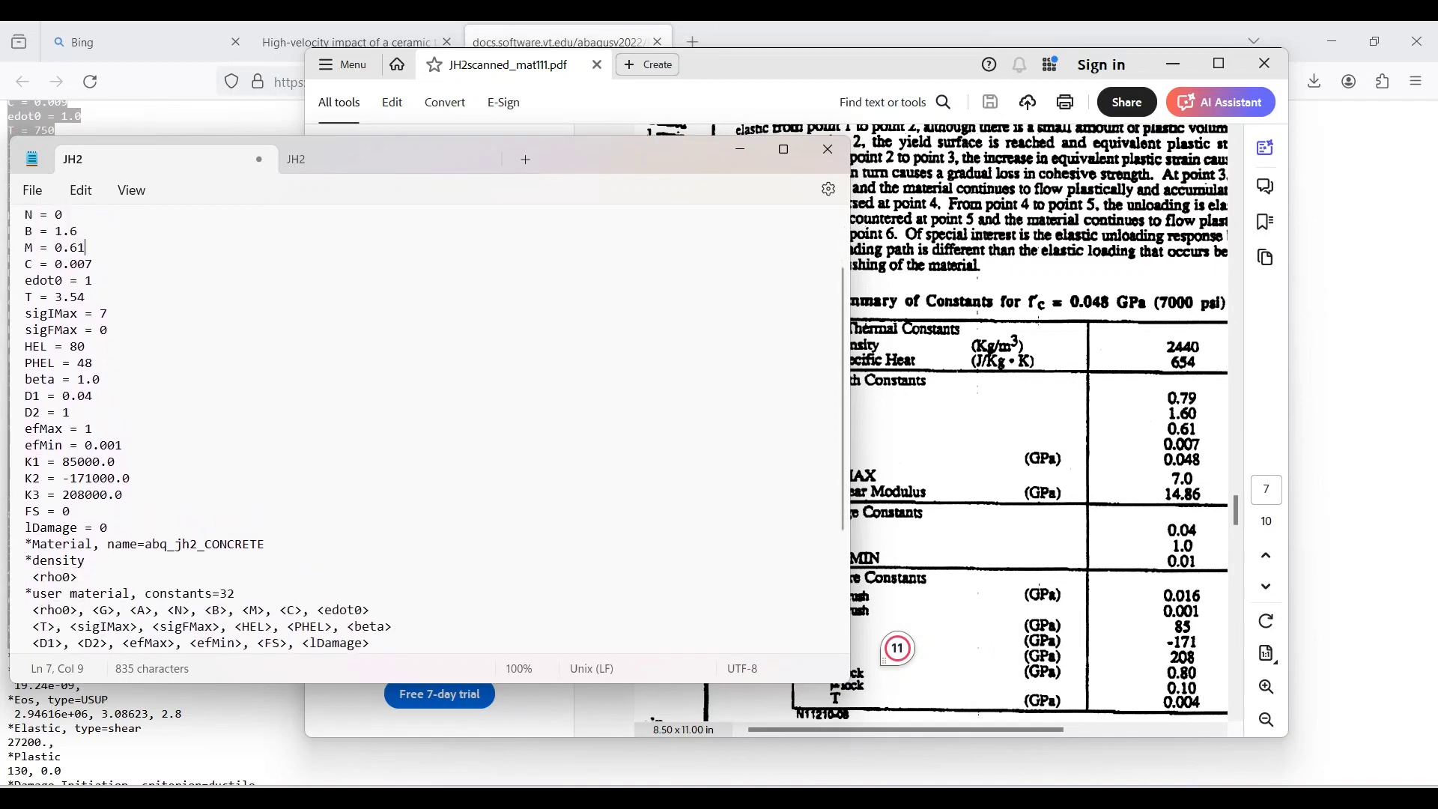
scroll(427, 427, "down", 1)
scroll(426, 427, "up", 8)
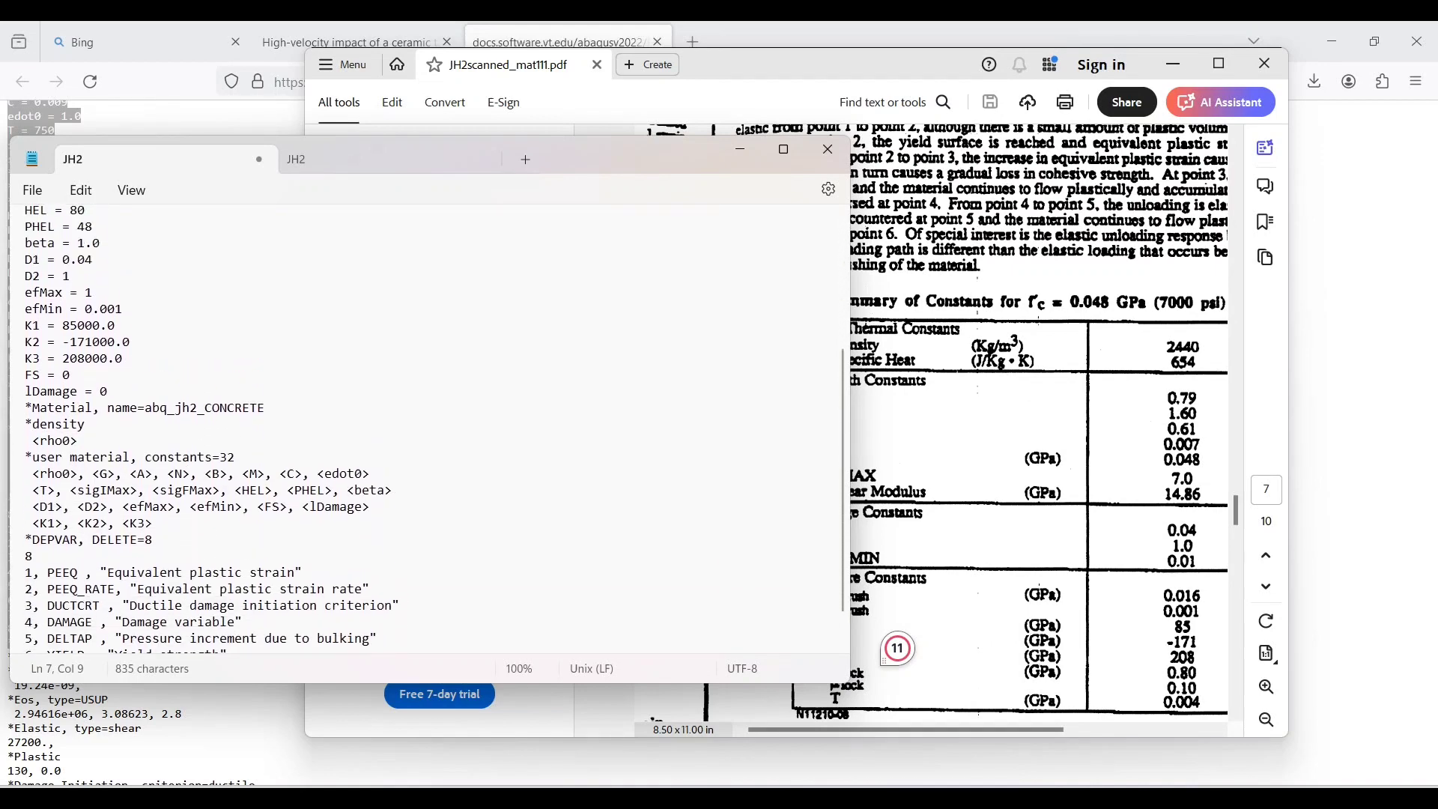
scroll(427, 426, "down", 6)
scroll(427, 427, "down", 1)
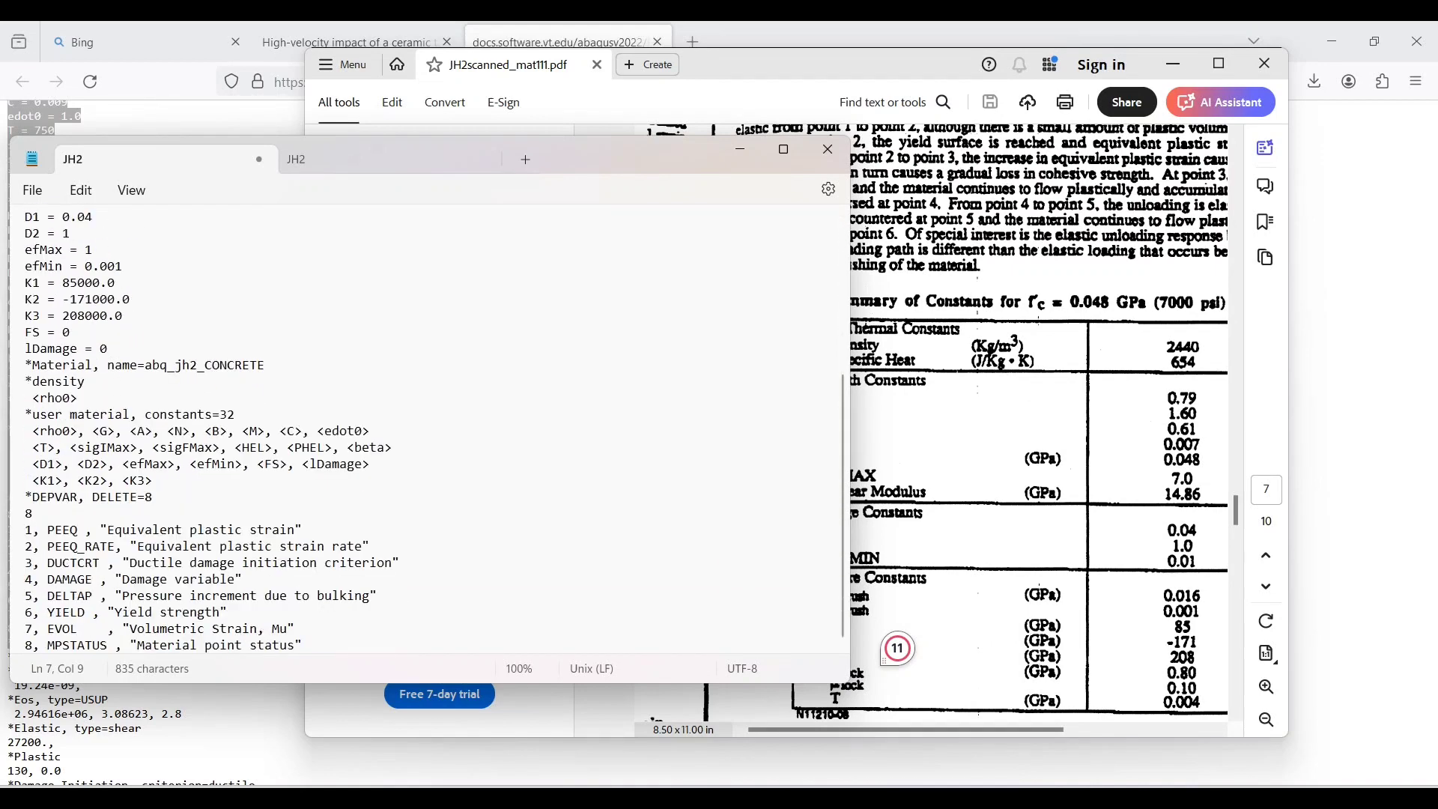
scroll(427, 427, "up", 5)
scroll(426, 427, "down", 5)
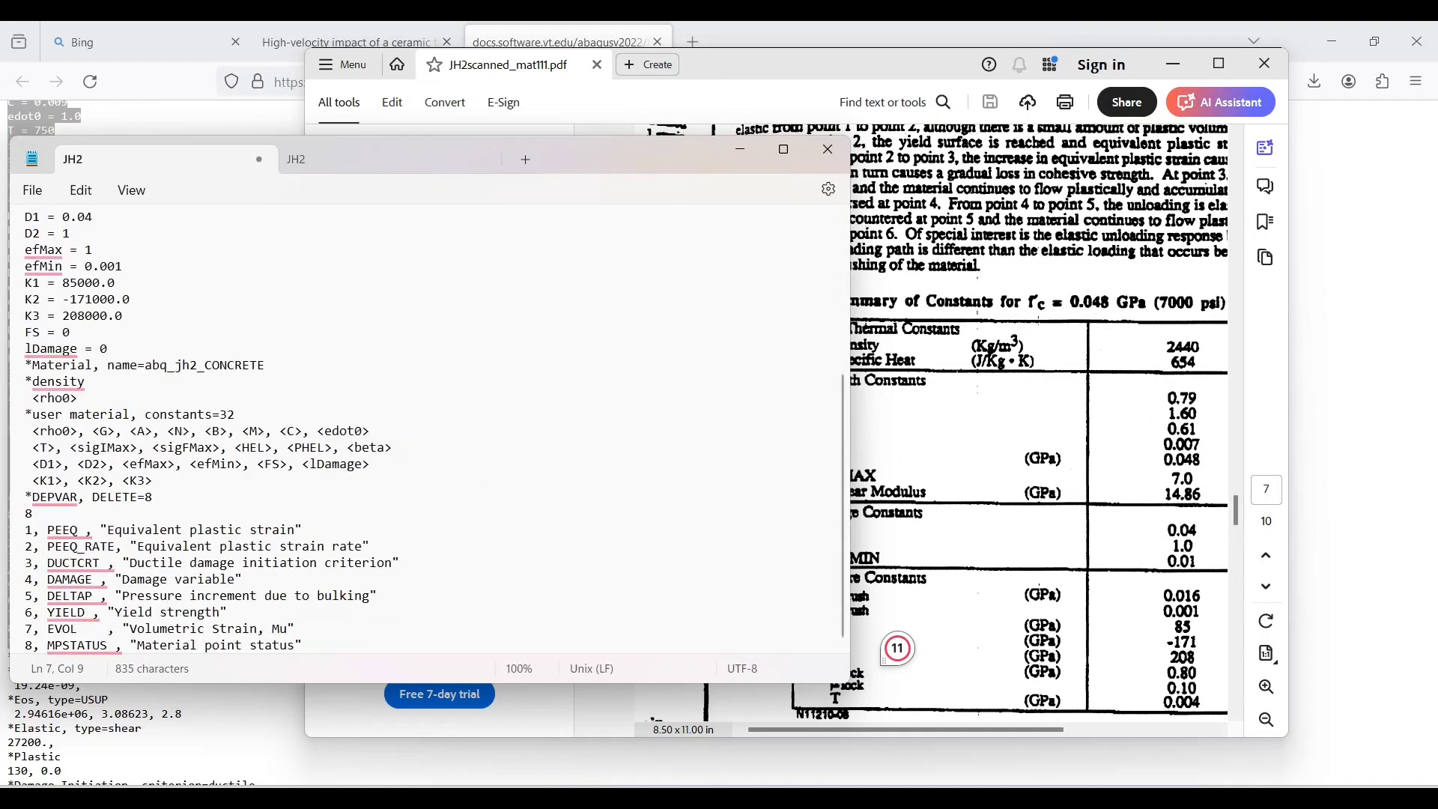
scroll(427, 427, "up", 5)
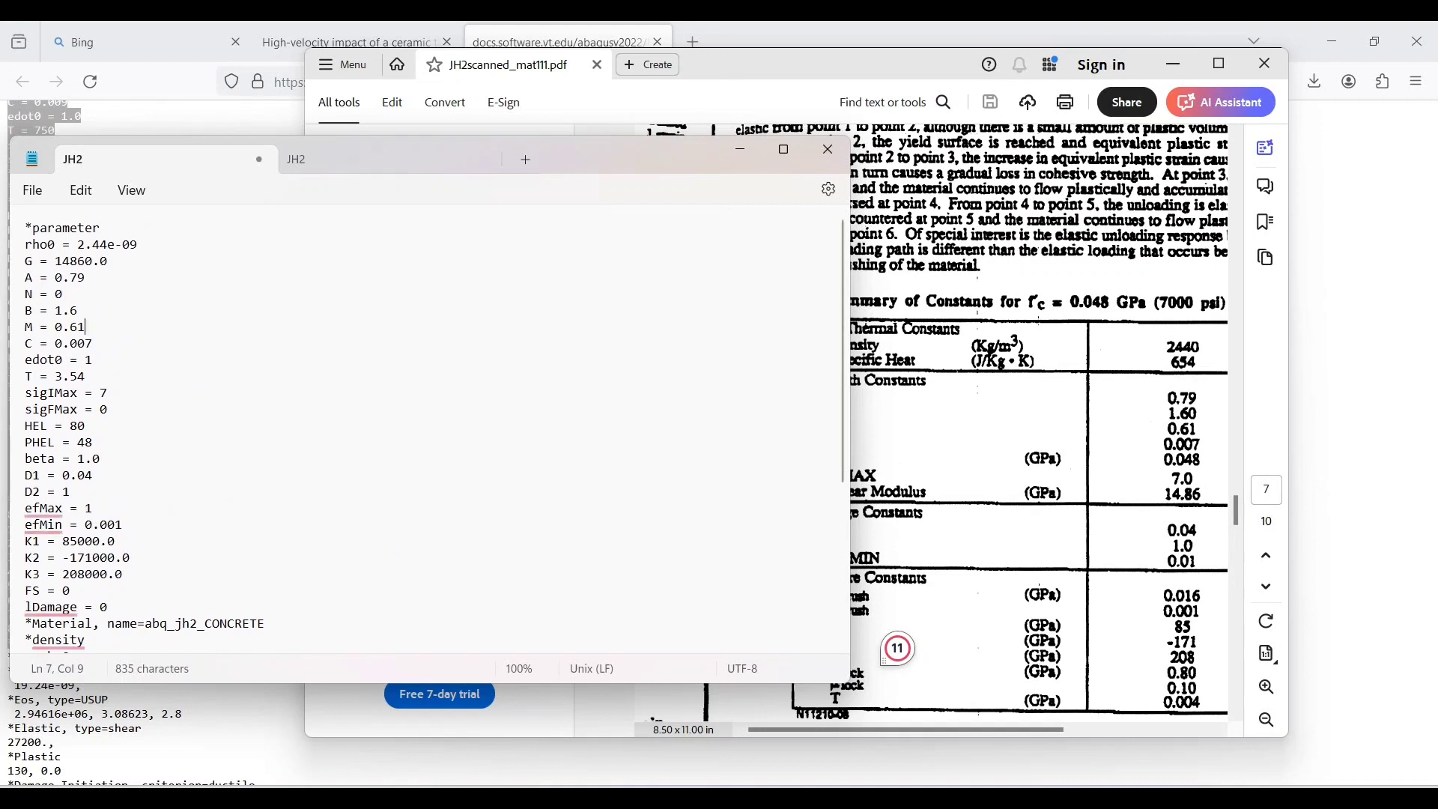
scroll(427, 427, "down", 2)
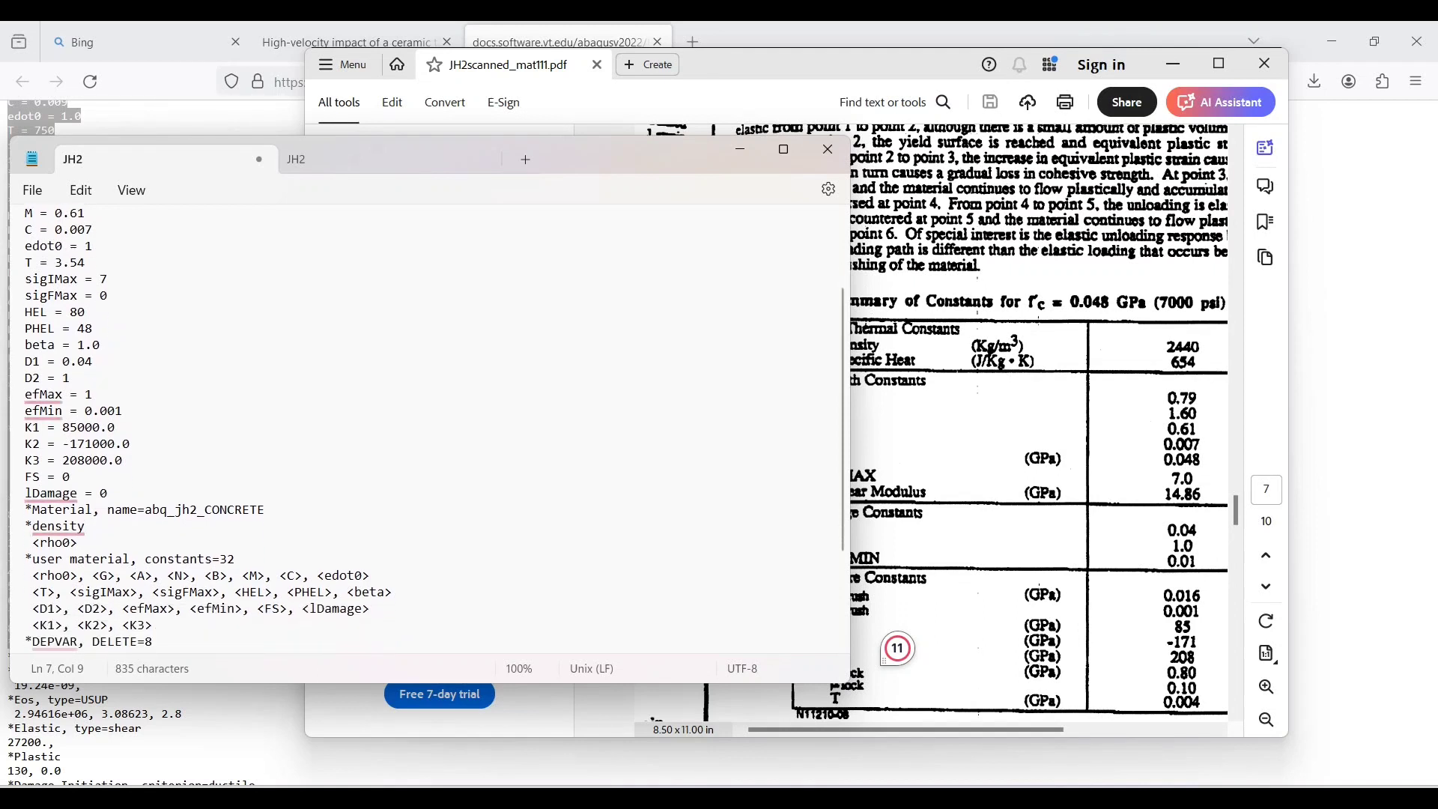
Copy the entire concrete material text, from *parameter through the MPSTATUS line, in Notepad
scroll(426, 427, "down", 3)
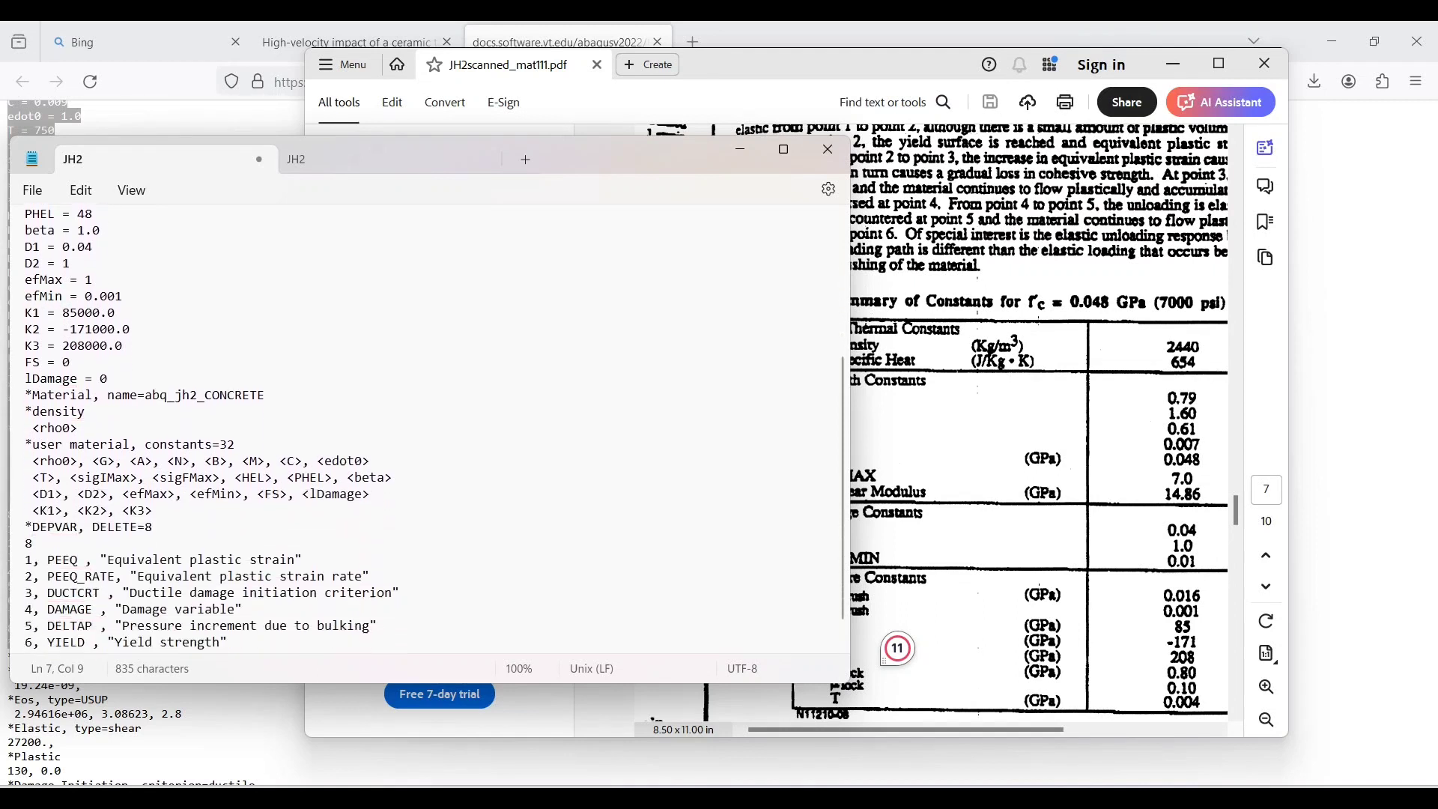
scroll(427, 427, "down", 1)
scroll(427, 427, "up", 8)
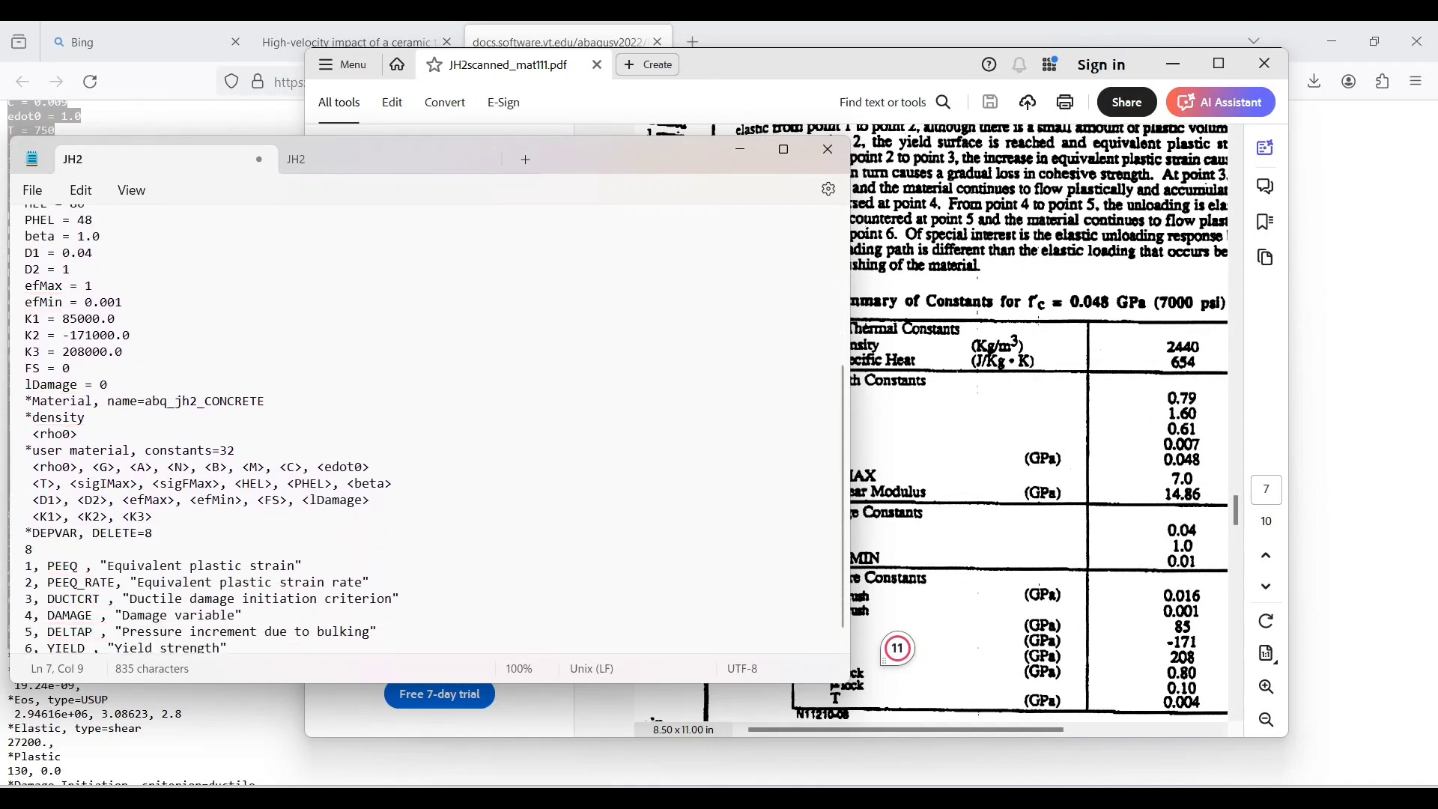
left_click_drag(24, 227, 311, 648)
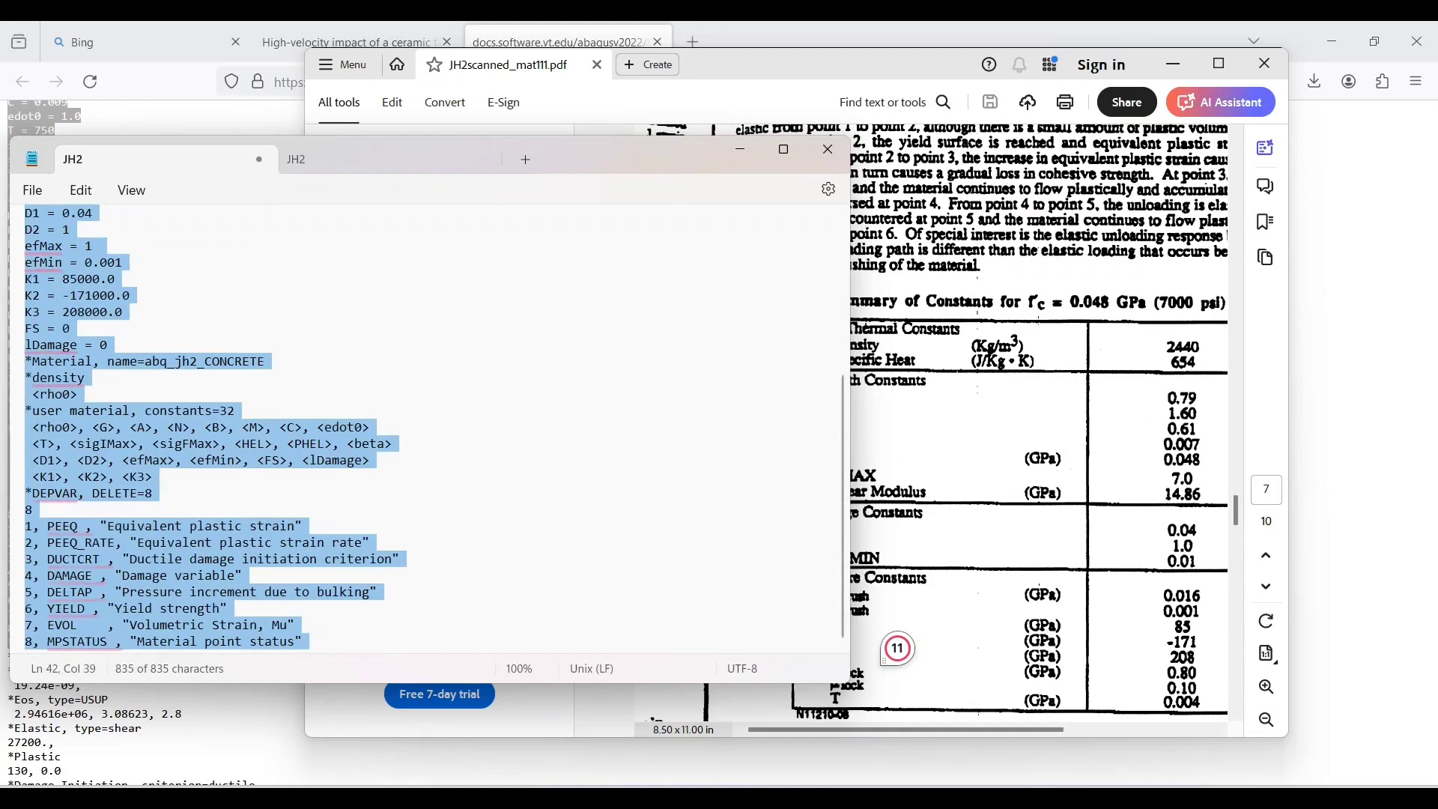
scroll(435, 430, "up", 1)
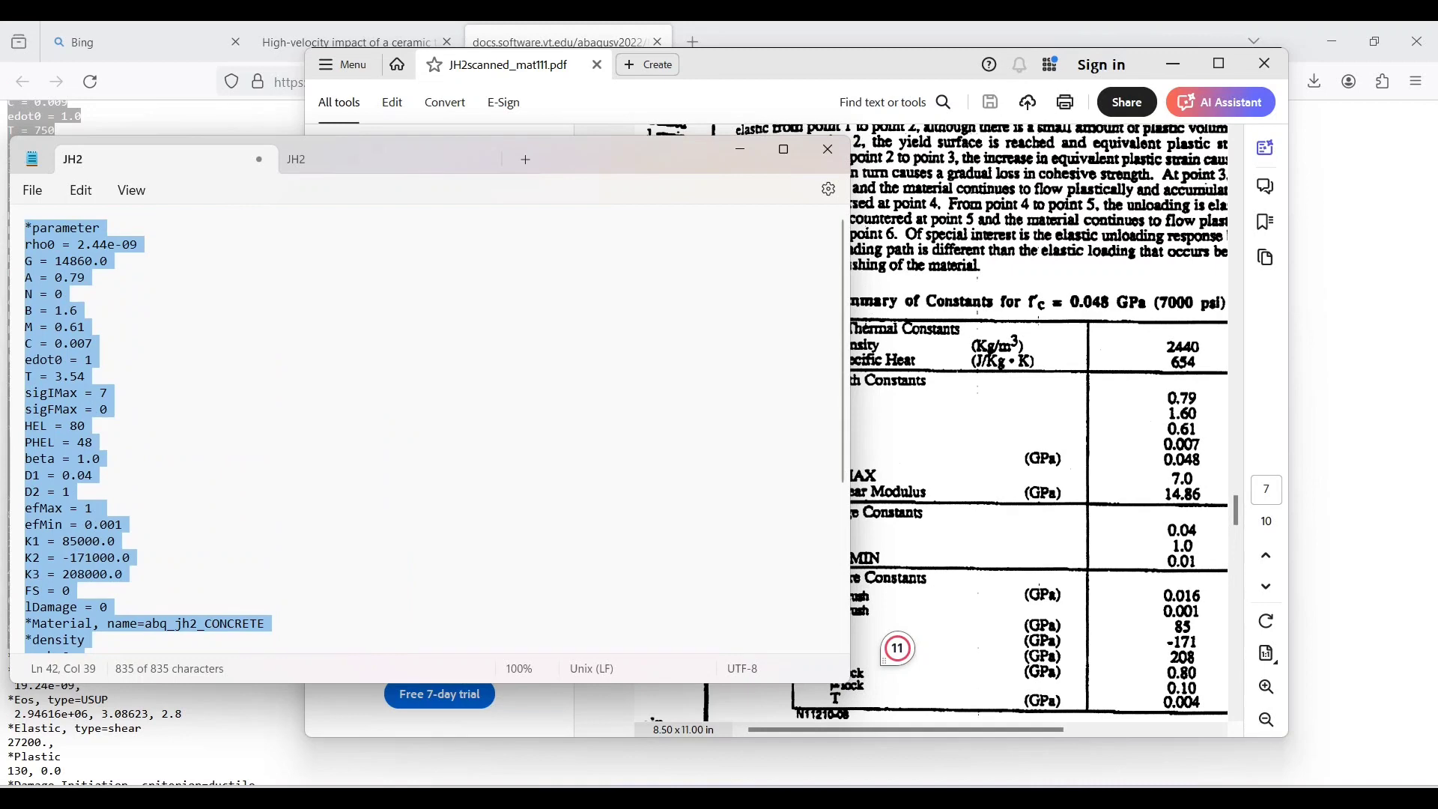
Minimize Notepad and open the JH2 input file from the JH2CONCRETE folder
left_click(739, 150)
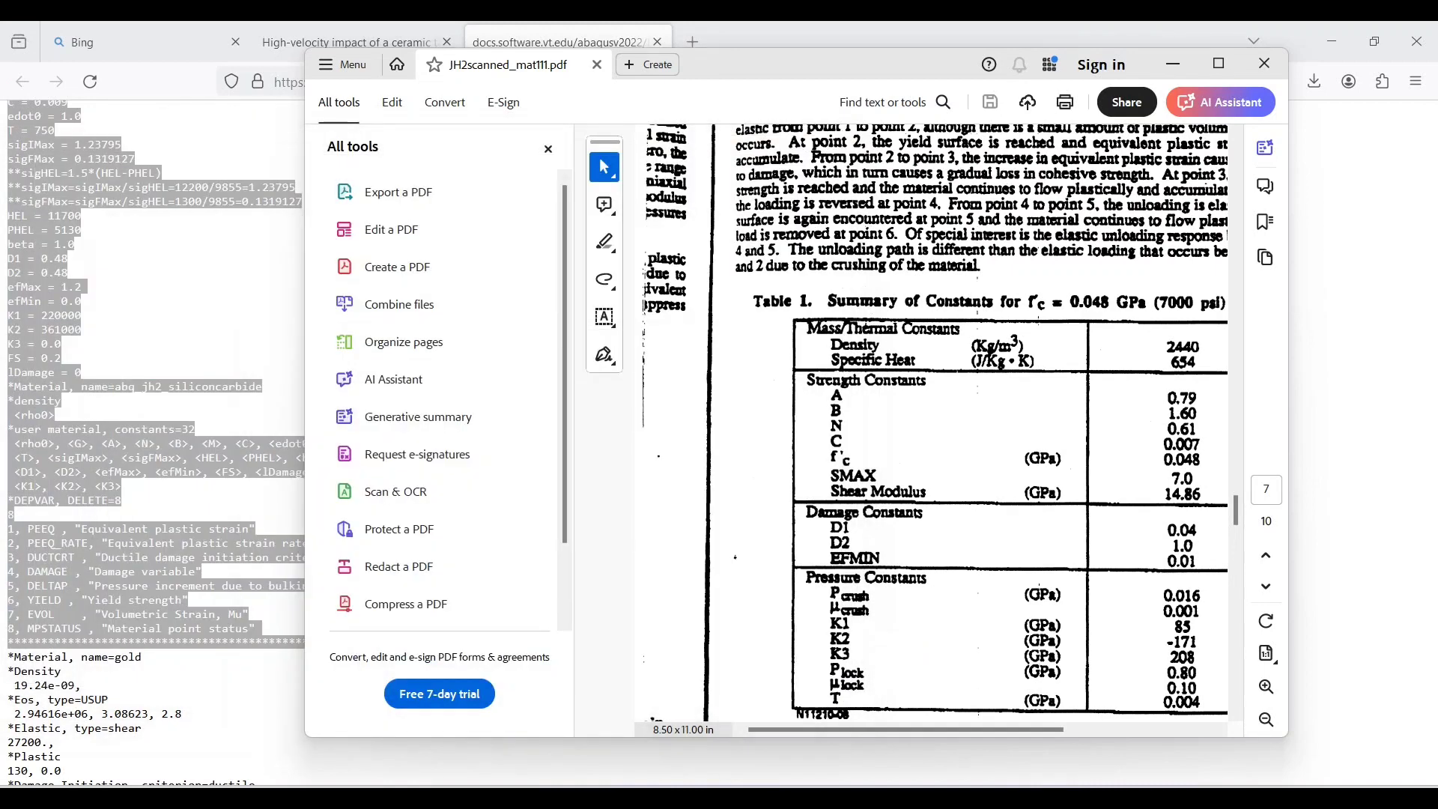
mouse_move(757, 795)
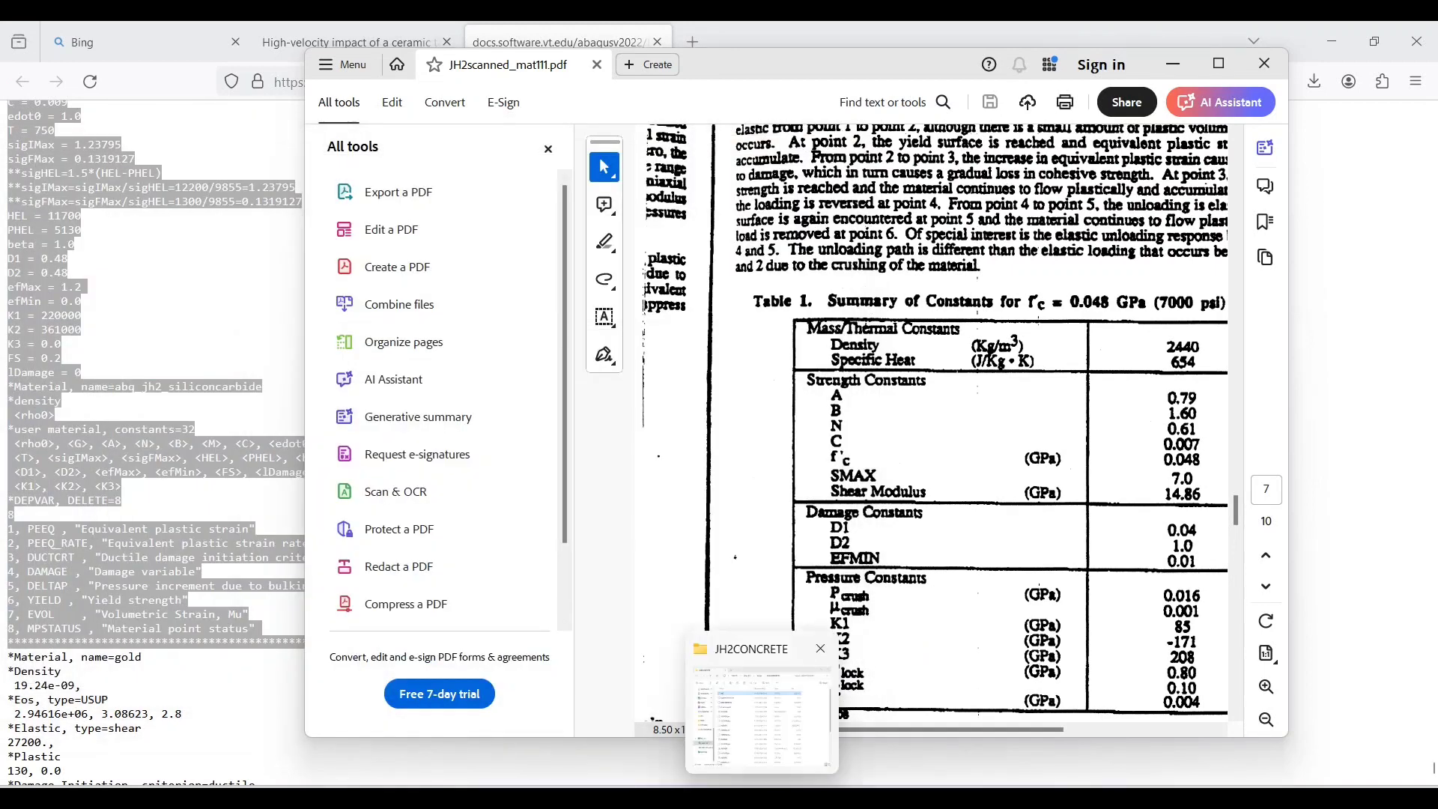
left_click(757, 715)
key("Return")
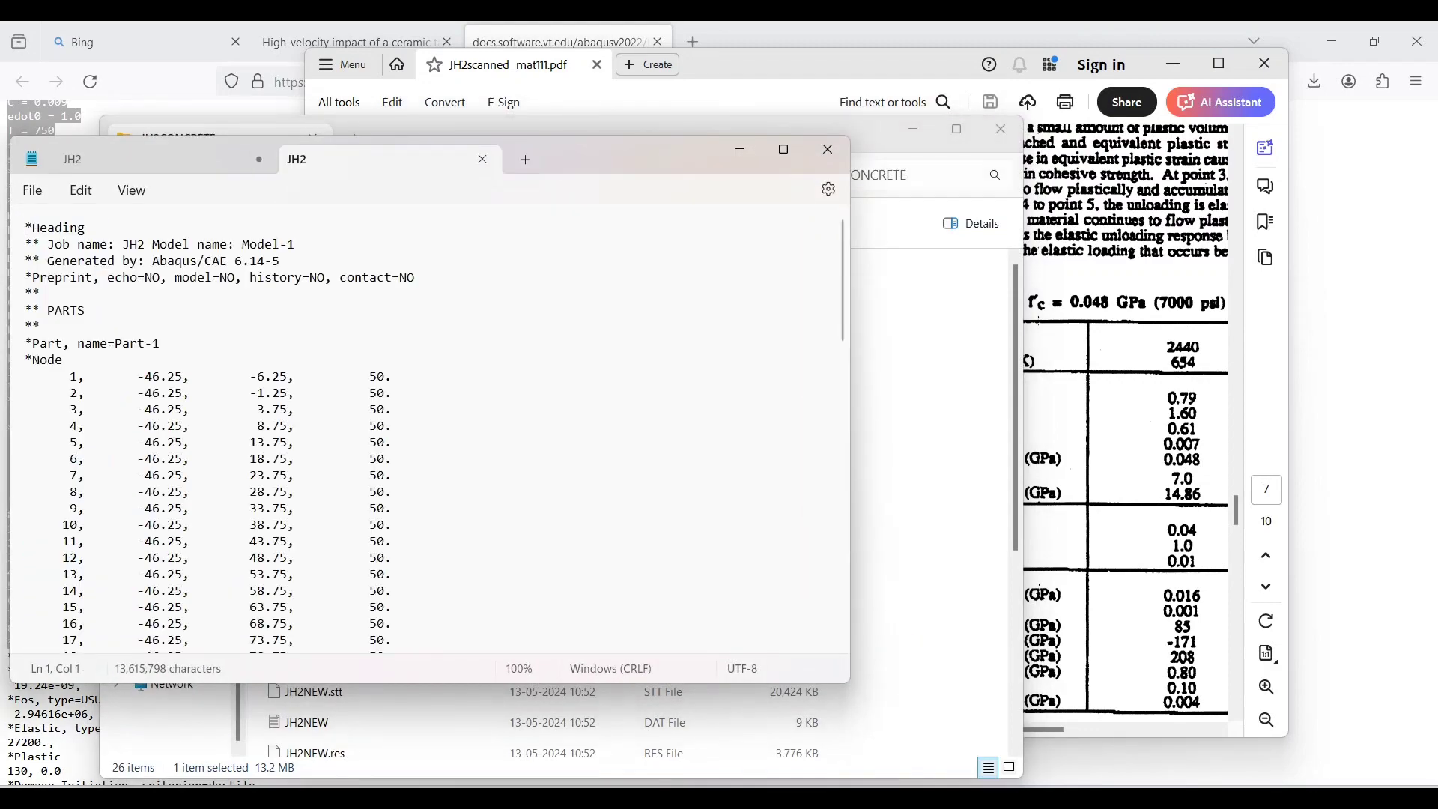
Find the MATERIALS section near the end of the input file and examine the Steel material definition
scroll(429, 429, "down", 6)
left_click_drag(841, 231, 841, 626)
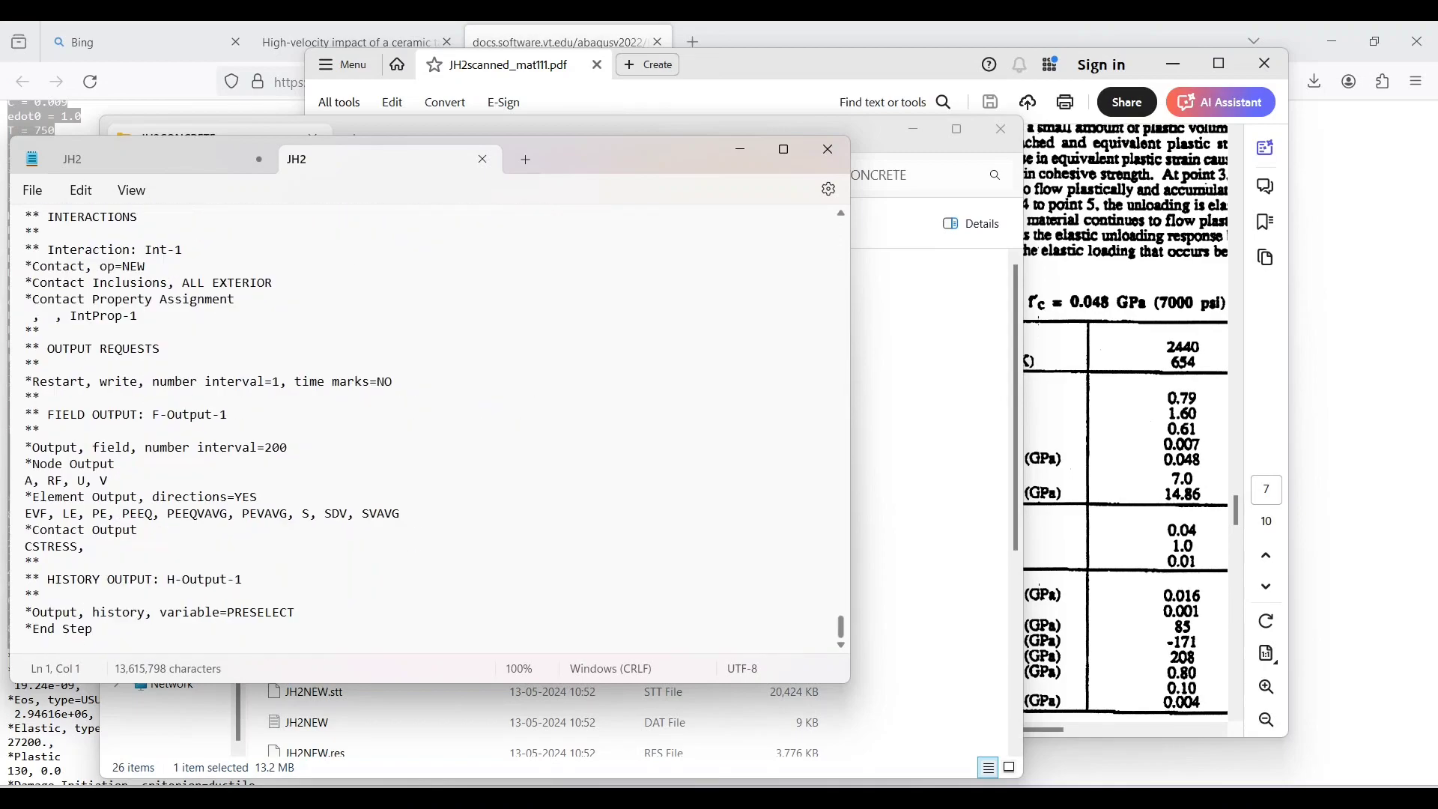
scroll(429, 429, "up", 20)
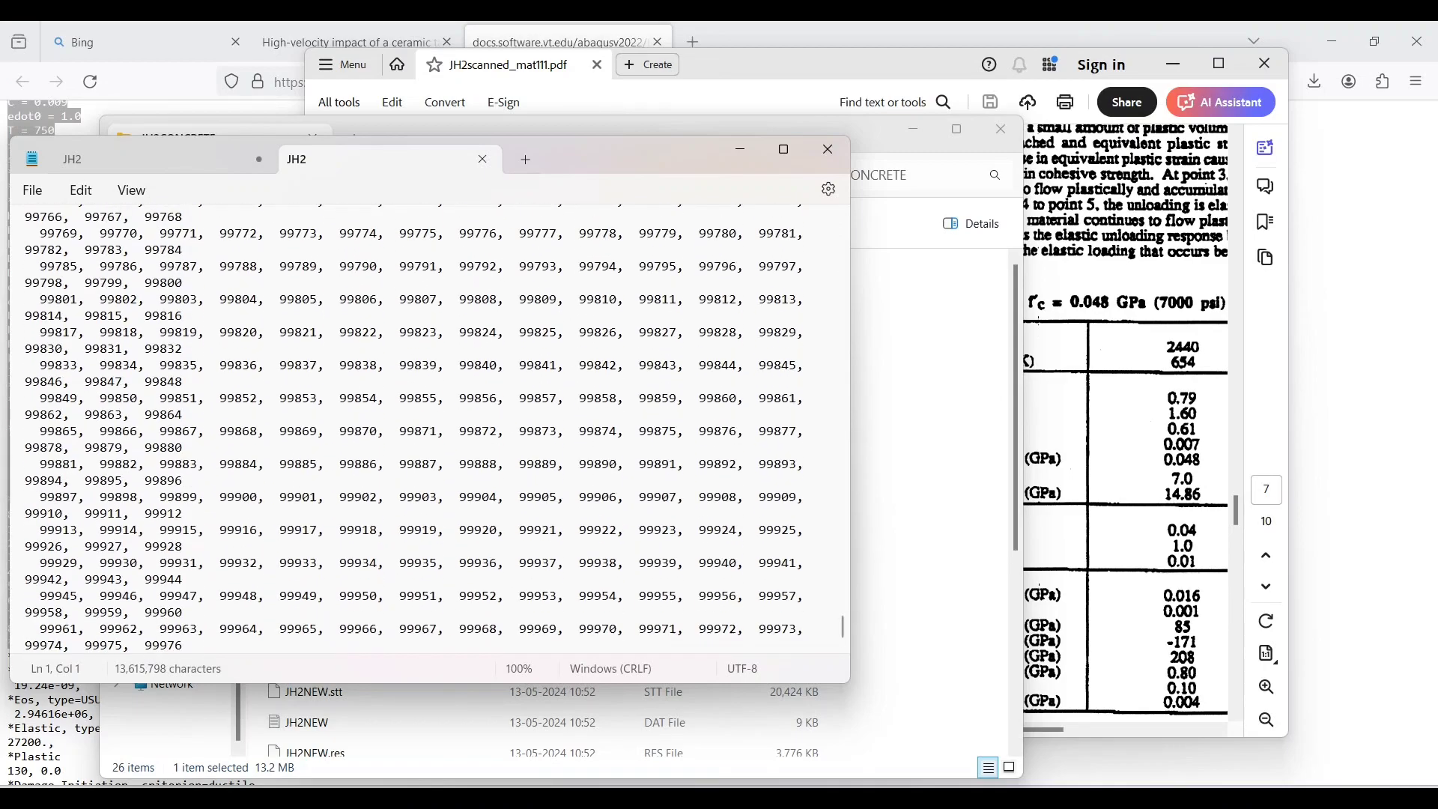
scroll(429, 430, "down", 8)
scroll(429, 429, "down", 3)
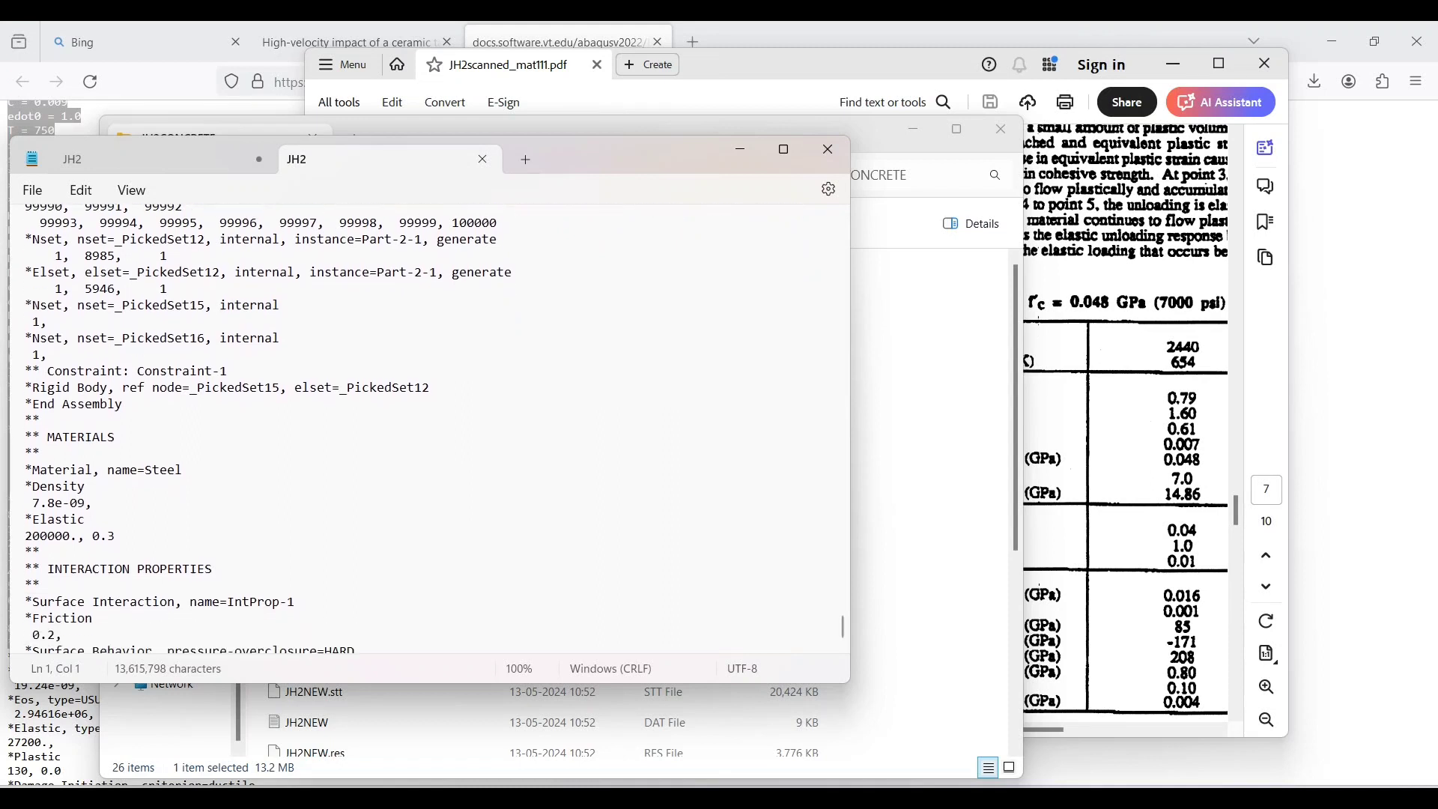
scroll(429, 430, "down", 1)
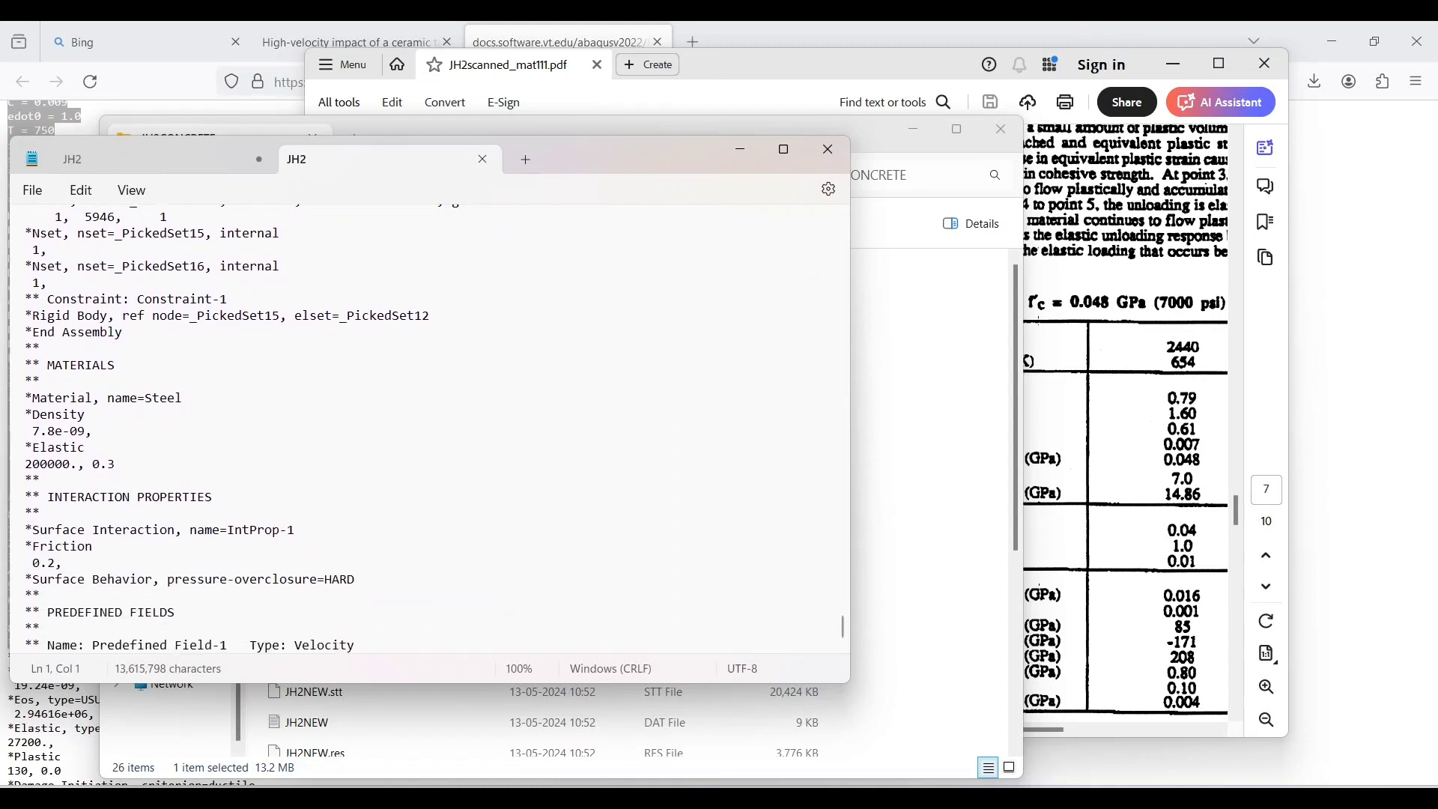
left_click_drag(114, 365, 32, 364)
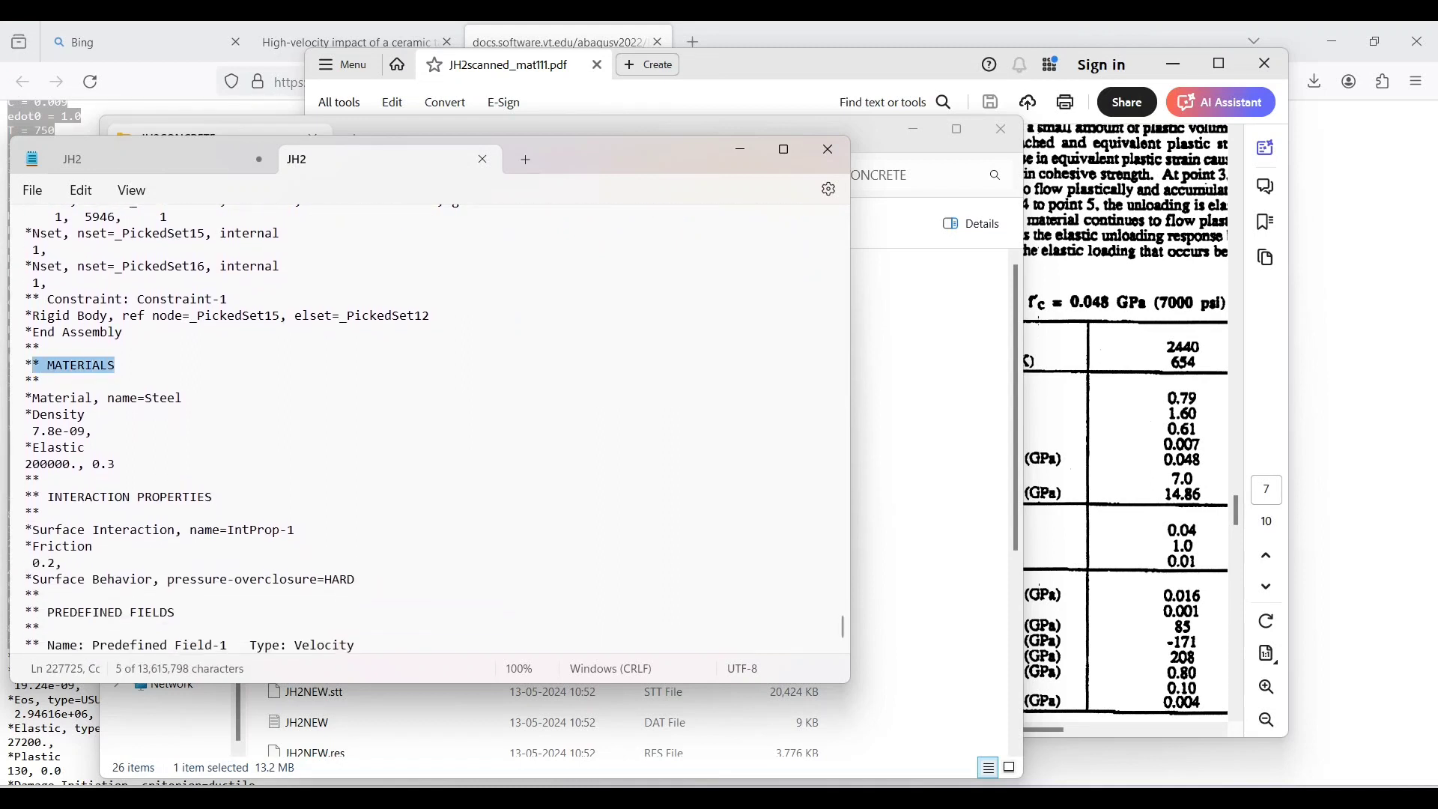
left_click(48, 380)
key("Down")
key("Home")
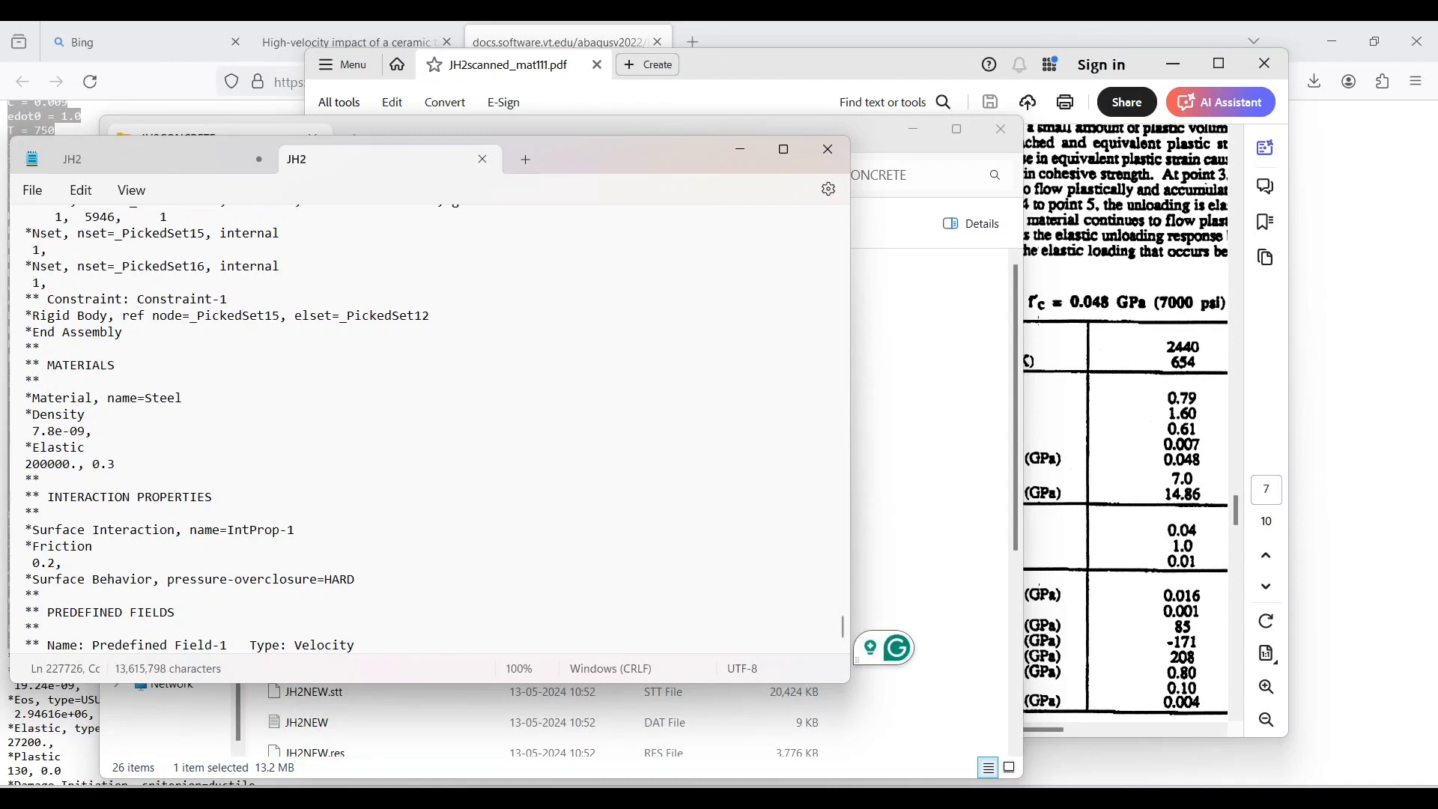
key("shift+Down")
key("shift+Down")
key("shift+Down")
key("shift+Down")
key("shift+Down")
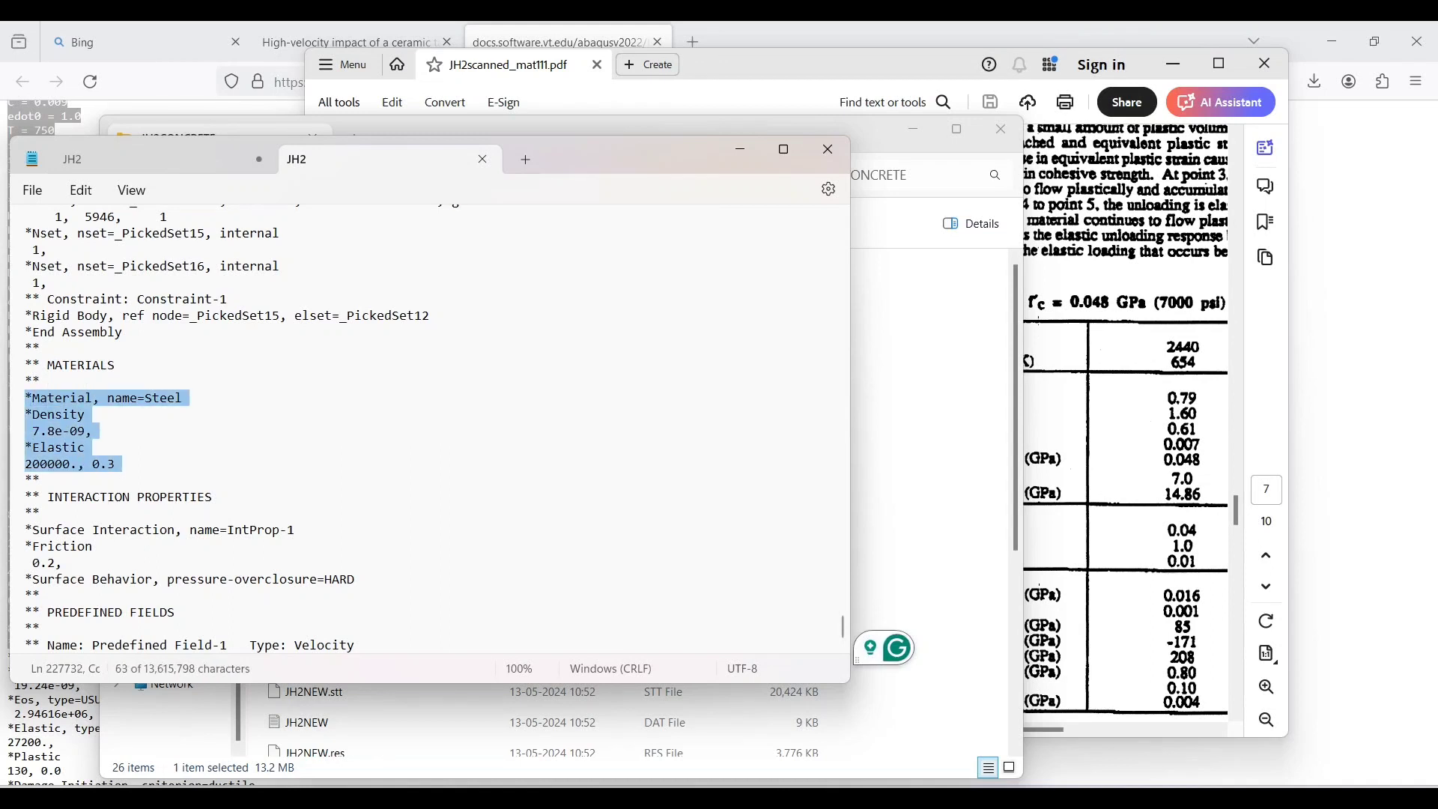
Paste the copied concrete block in place of the ** line between the MATERIALS heading and the Steel material
left_click(48, 381)
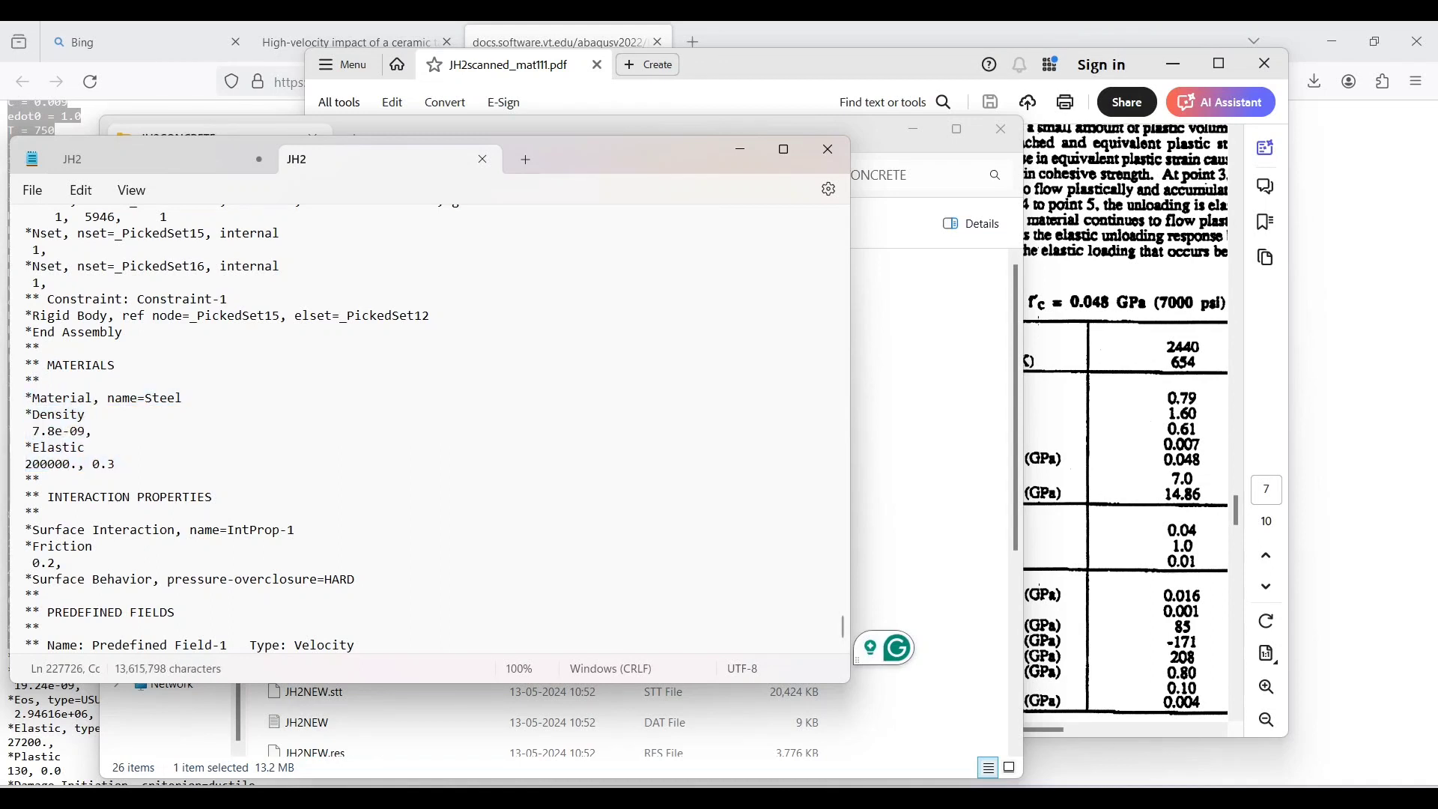
key("BackSpace")
key("BackSpace")
key("BackSpace")
key("ctrl+v")
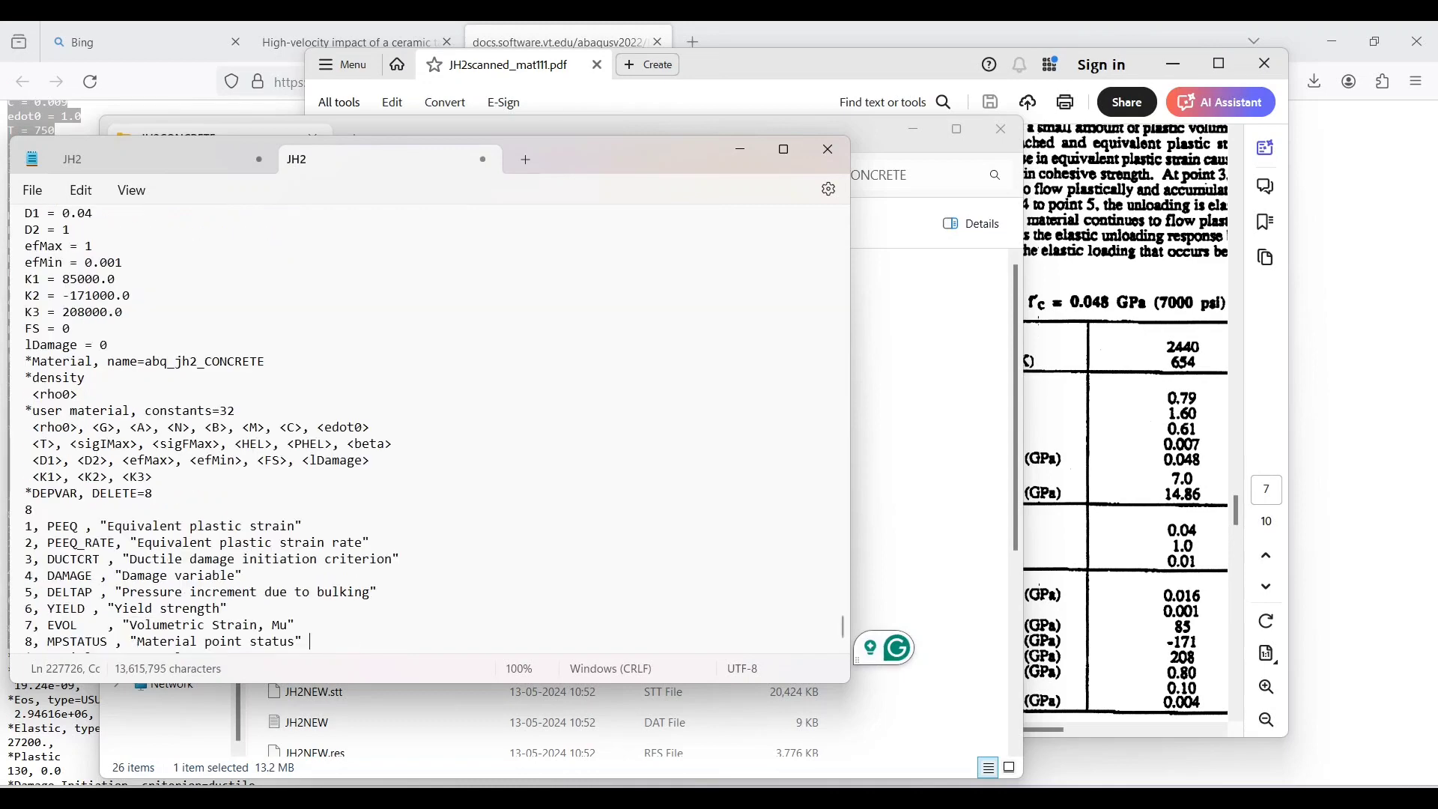
Insert a ** comment line between the MATERIALS heading and the pasted *parameter line
scroll(427, 427, "up", 15)
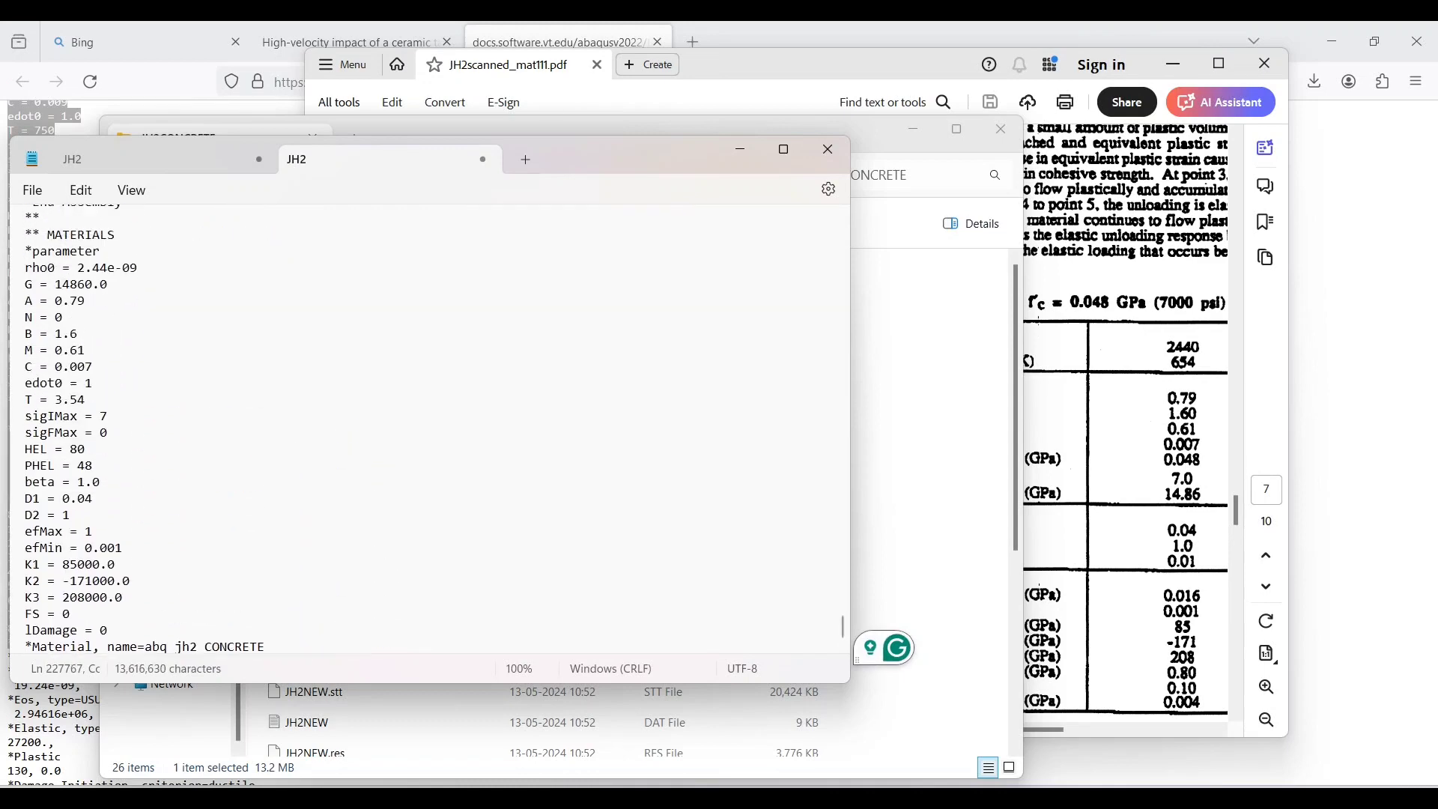
scroll(427, 427, "down", 4)
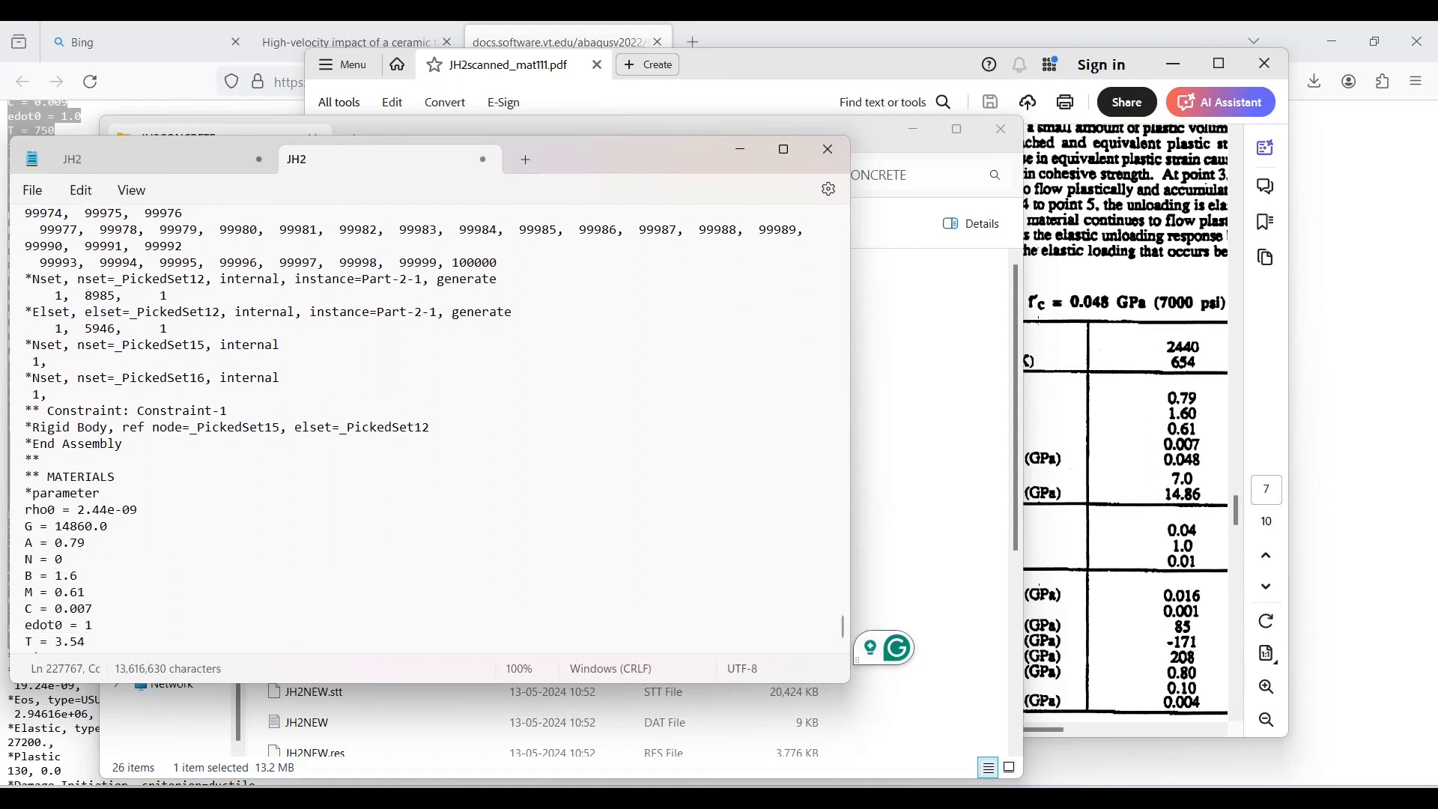
left_click(116, 477)
key("Return")
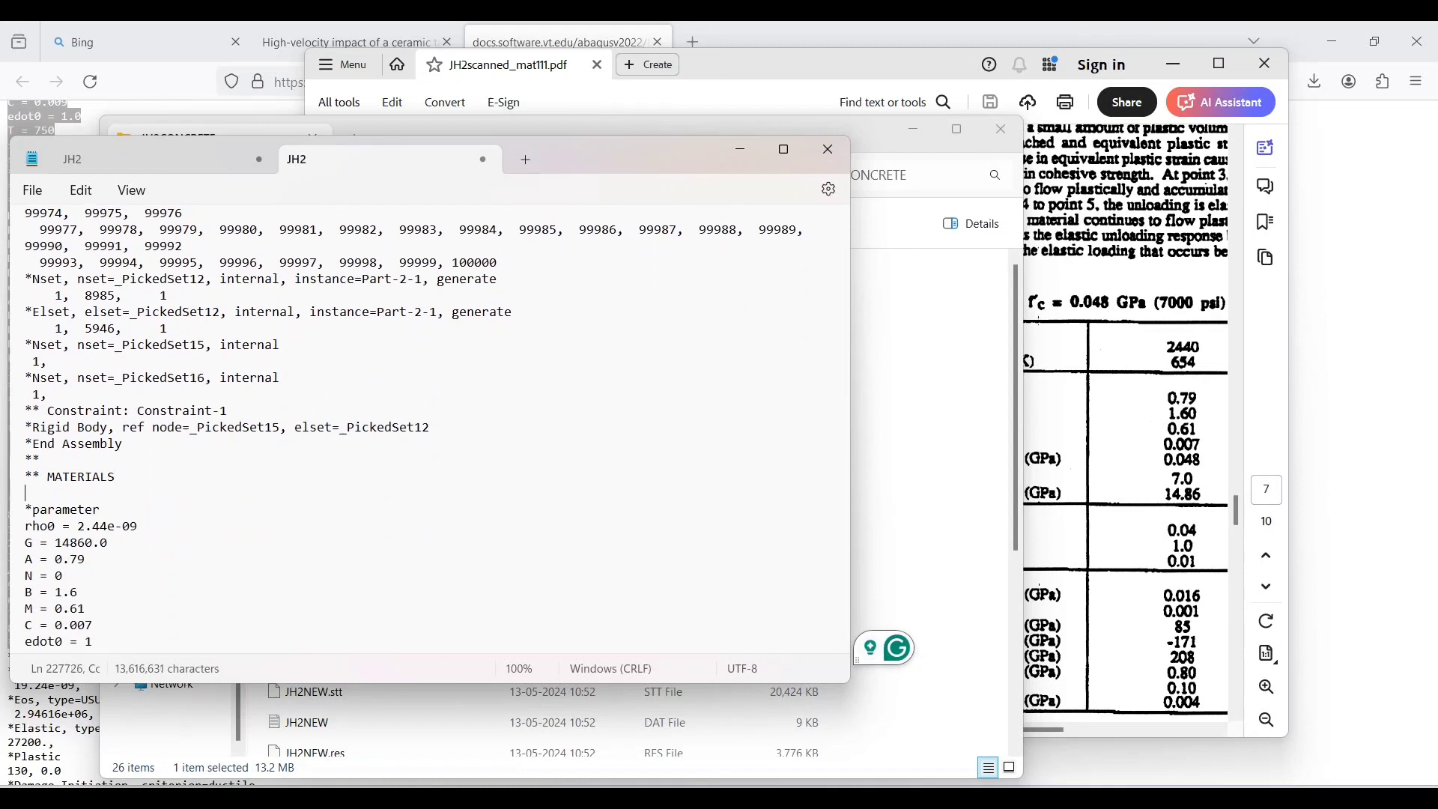
type("**")
Review the pasted concrete block down to the Steel material definition that follows the MPSTATUS line
scroll(427, 426, "down", 12)
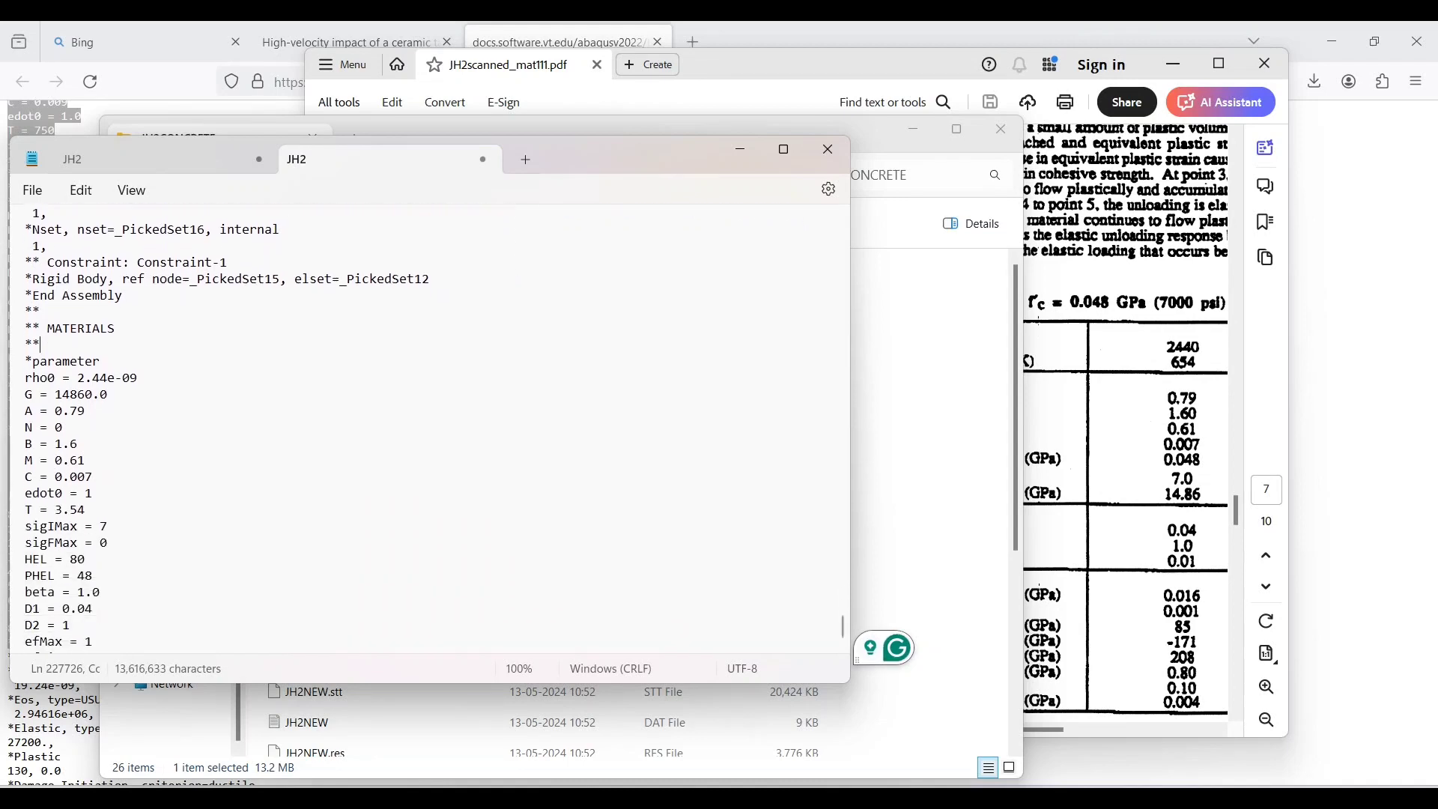
scroll(427, 427, "down", 6)
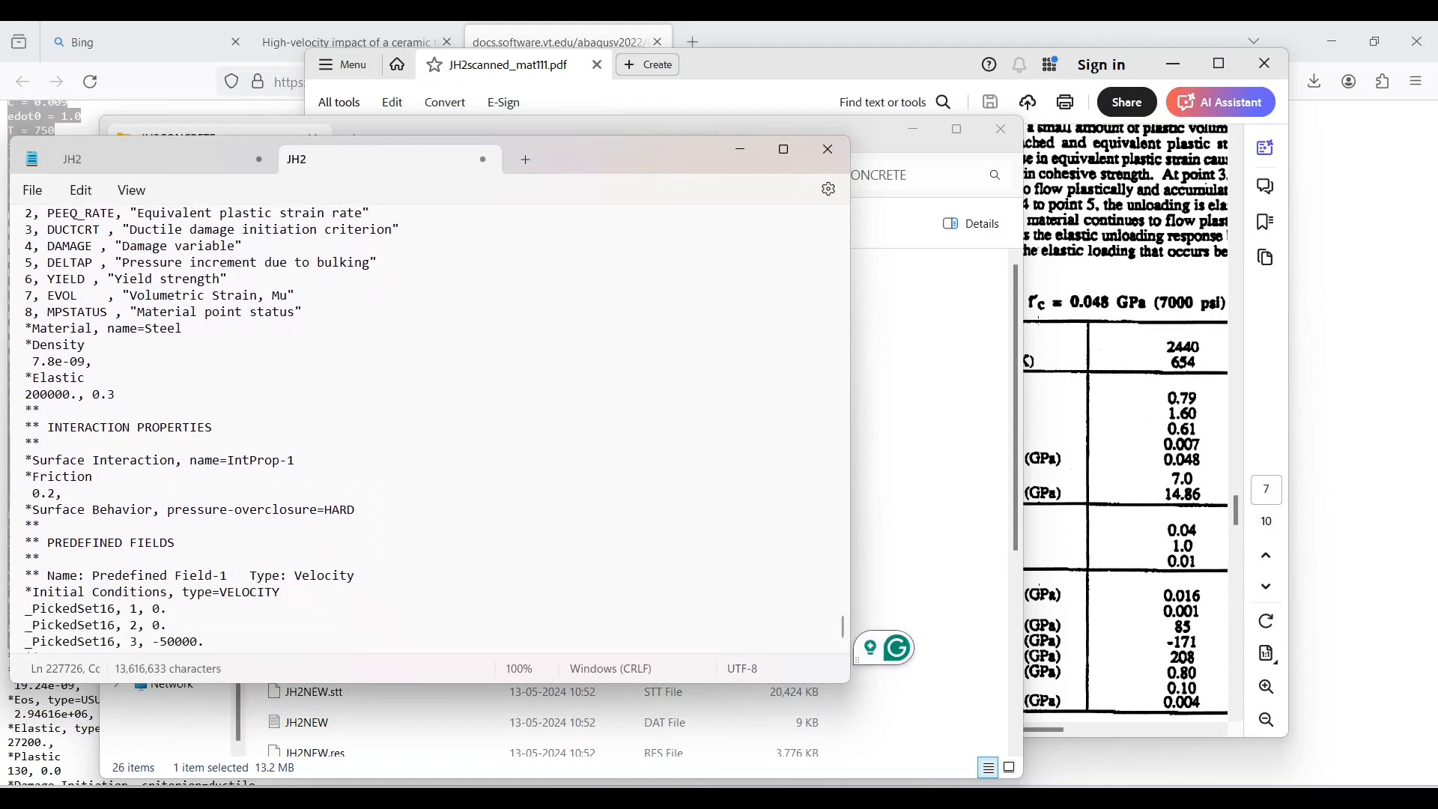
scroll(427, 427, "up", 2)
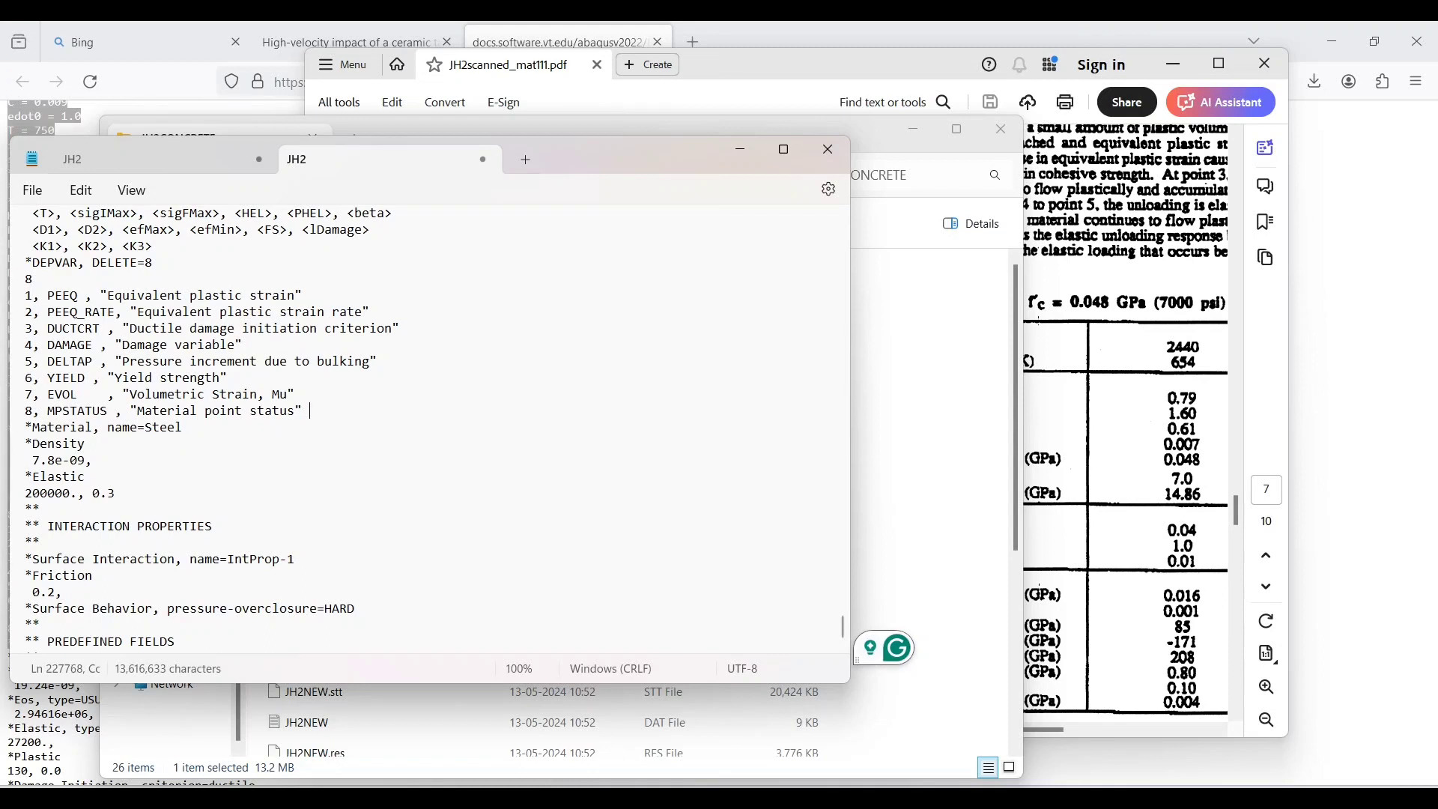
key("shift+Down")
key("shift+Down")
key("shift+Down")
key("shift+Down")
key("shift+Down")
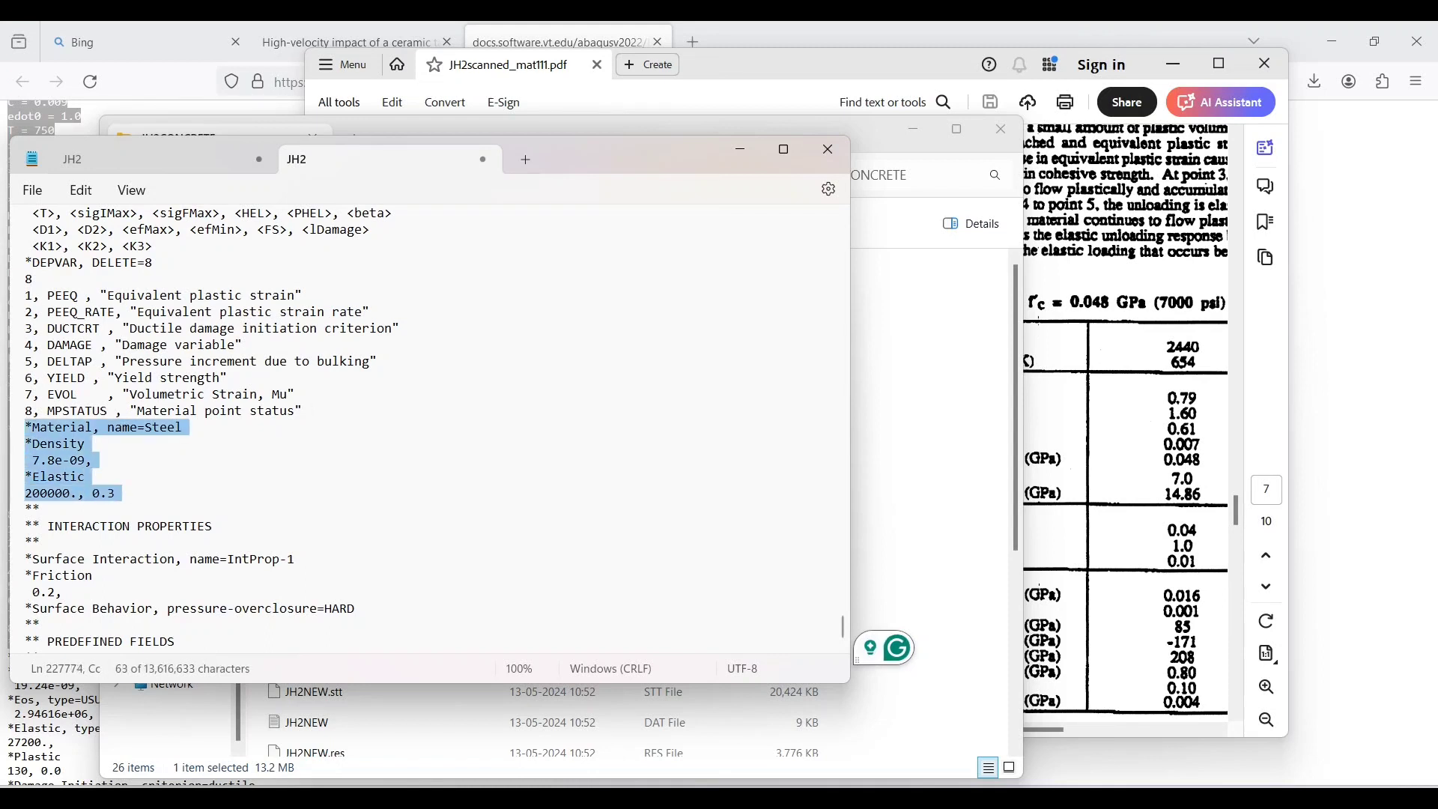
Check the material name abq_jh2_CONCRETE in the pasted *Material line
scroll(427, 427, "up", 5)
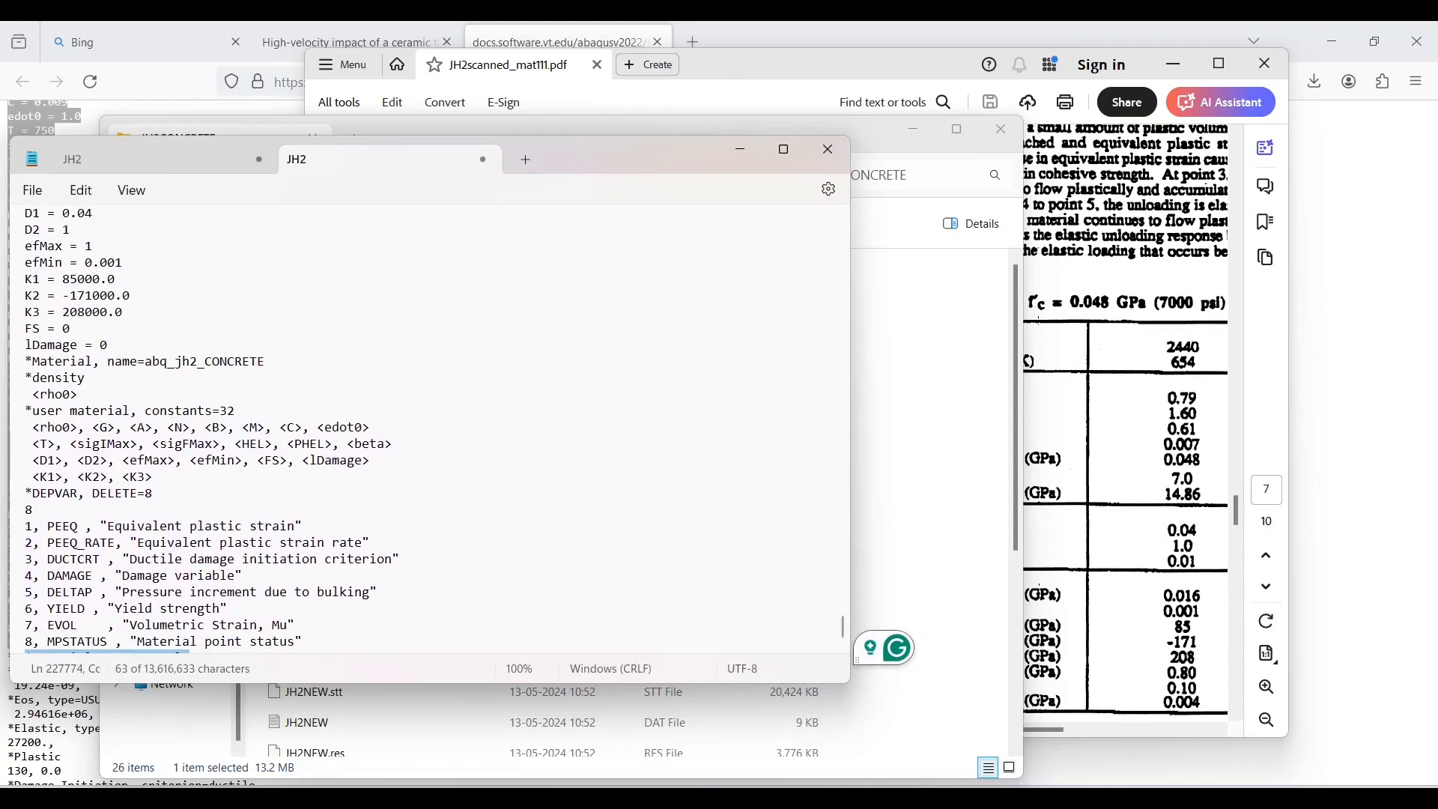
left_click_drag(25, 362, 258, 362)
left_click(213, 362)
left_click(87, 379)
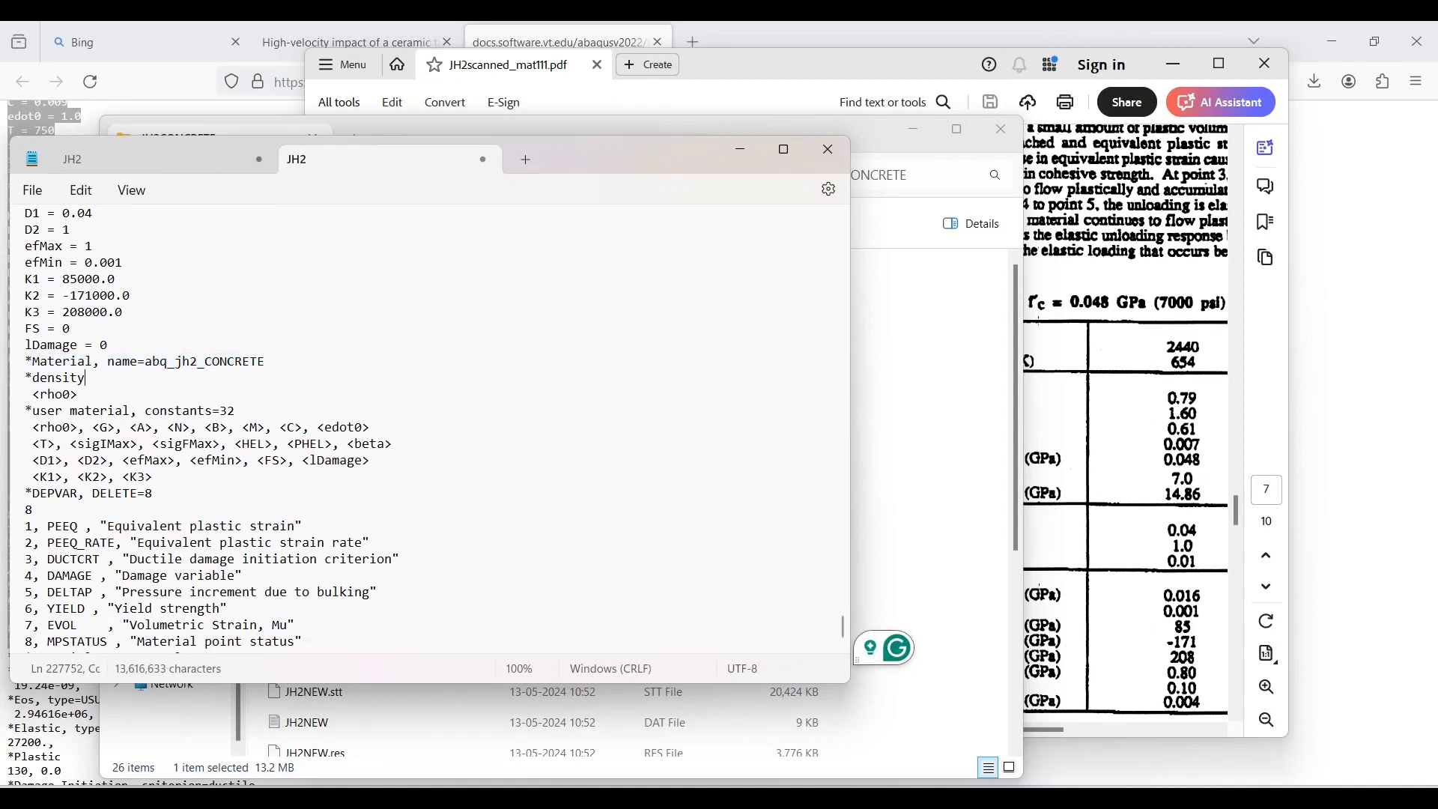
left_click_drag(145, 362, 25, 362)
left_click(204, 362)
left_click(85, 378)
scroll(208, 427, "up", 1)
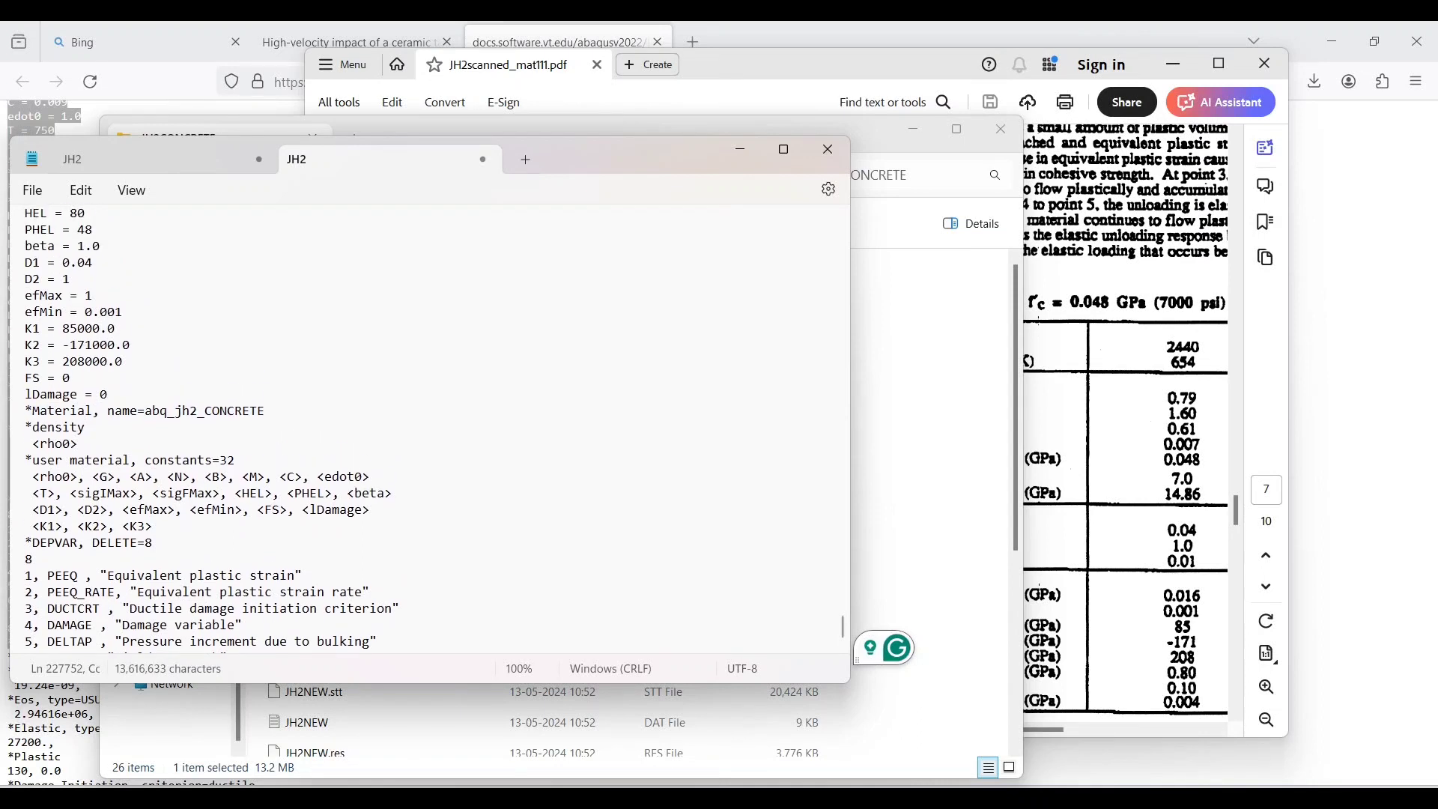
left_click_drag(265, 410, 145, 410)
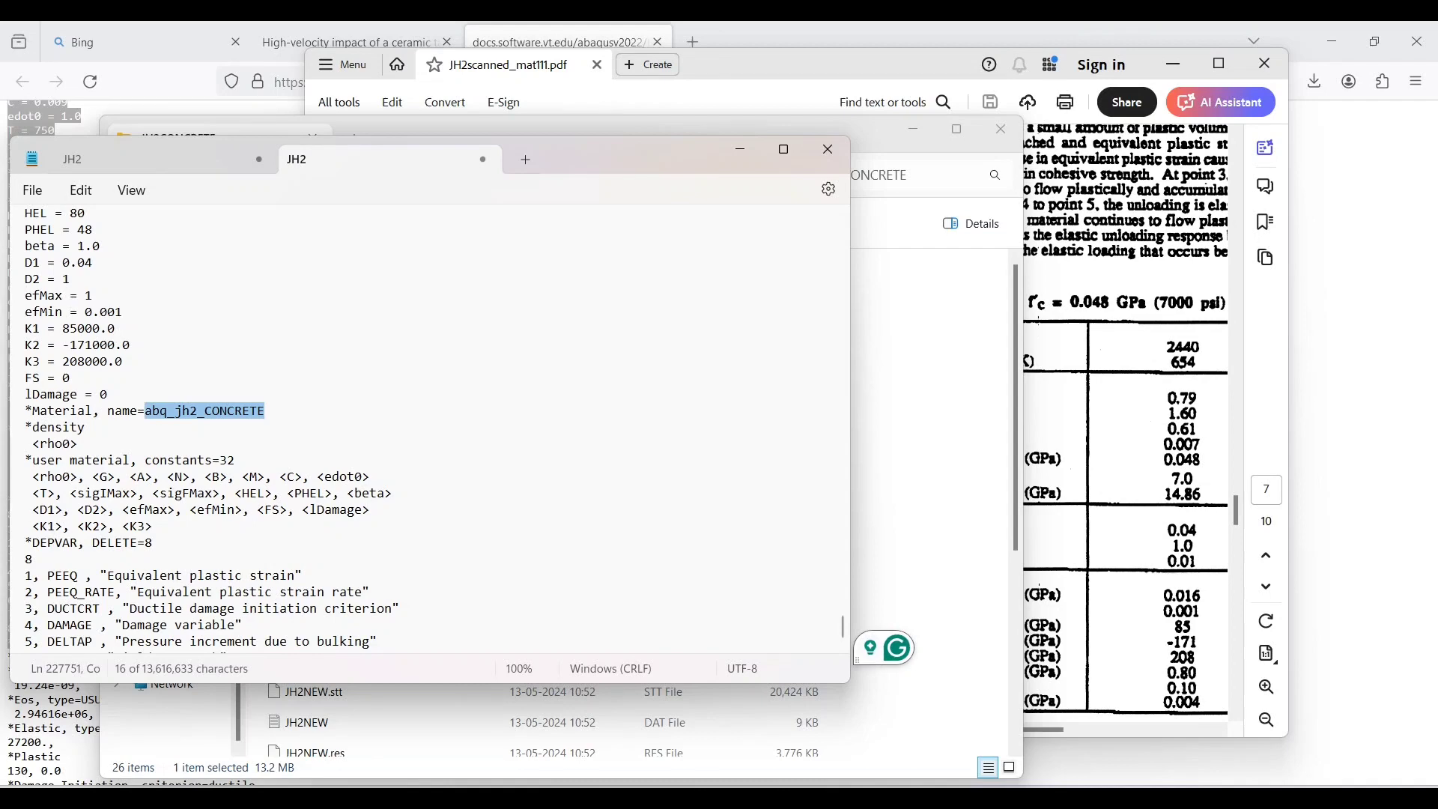
Search the input file for CONCRETE and compare the material name in the concrete Solid Section line
scroll(427, 427, "up", 20)
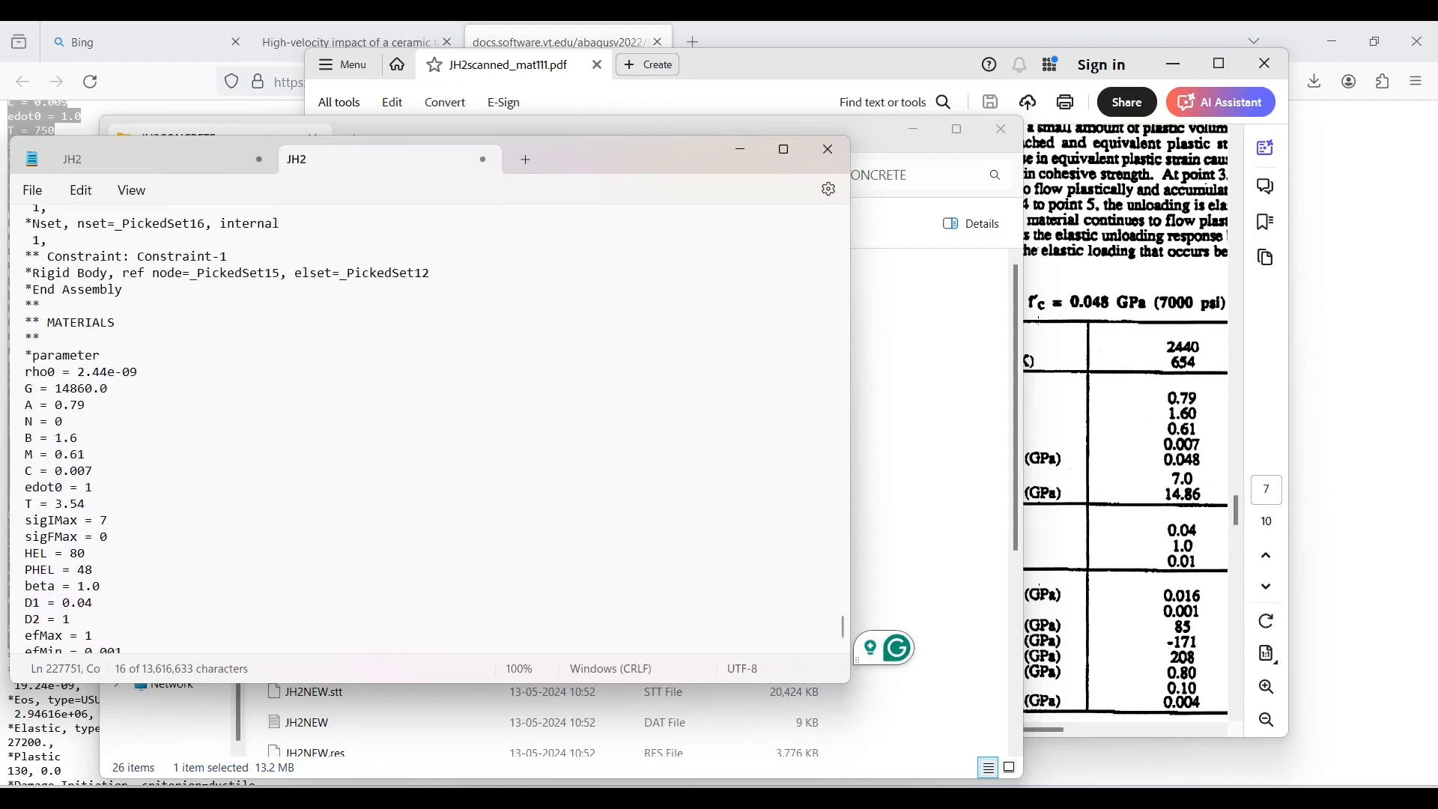
scroll(426, 427, "up", 10)
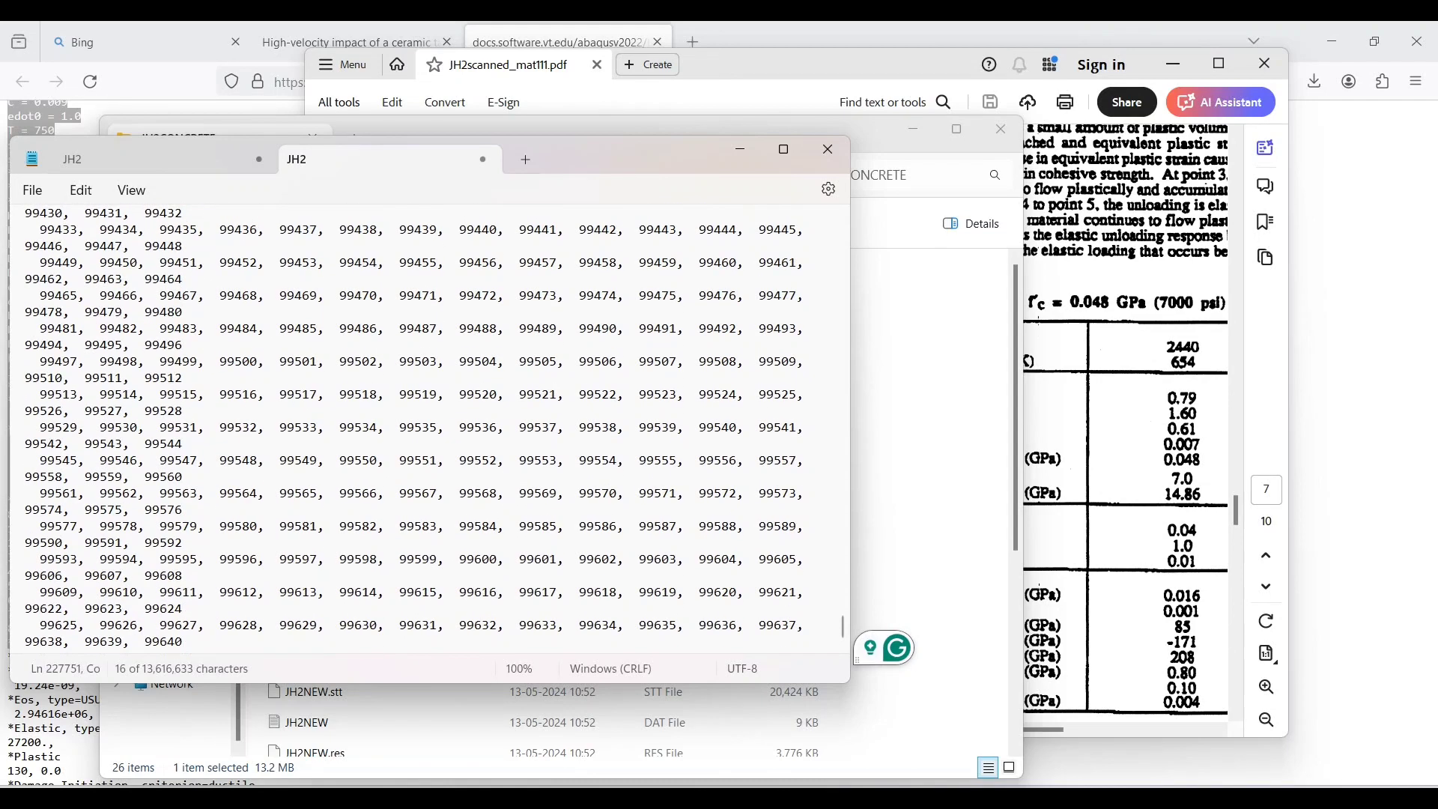
key("ctrl+f")
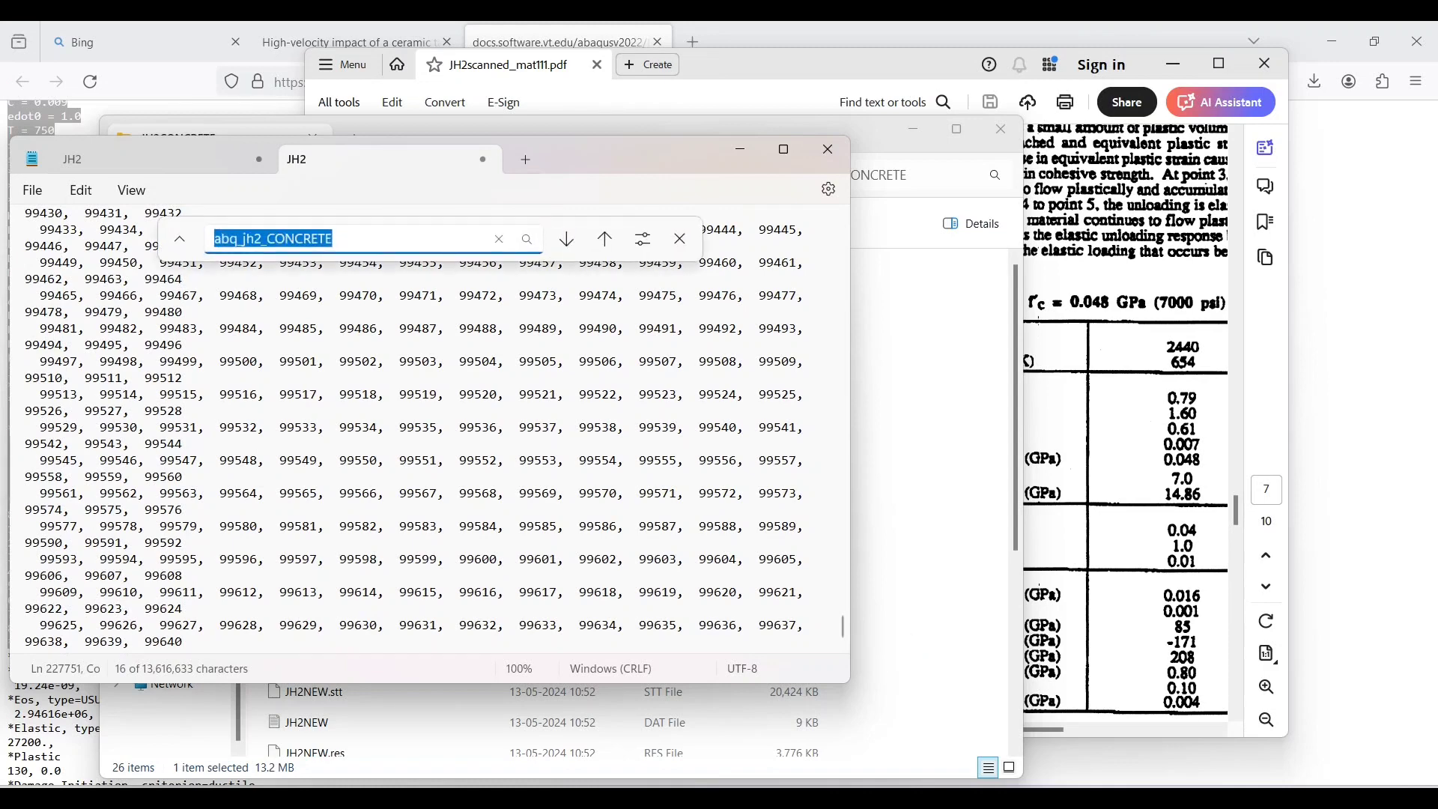
key("BackSpace")
type("CONCRETE")
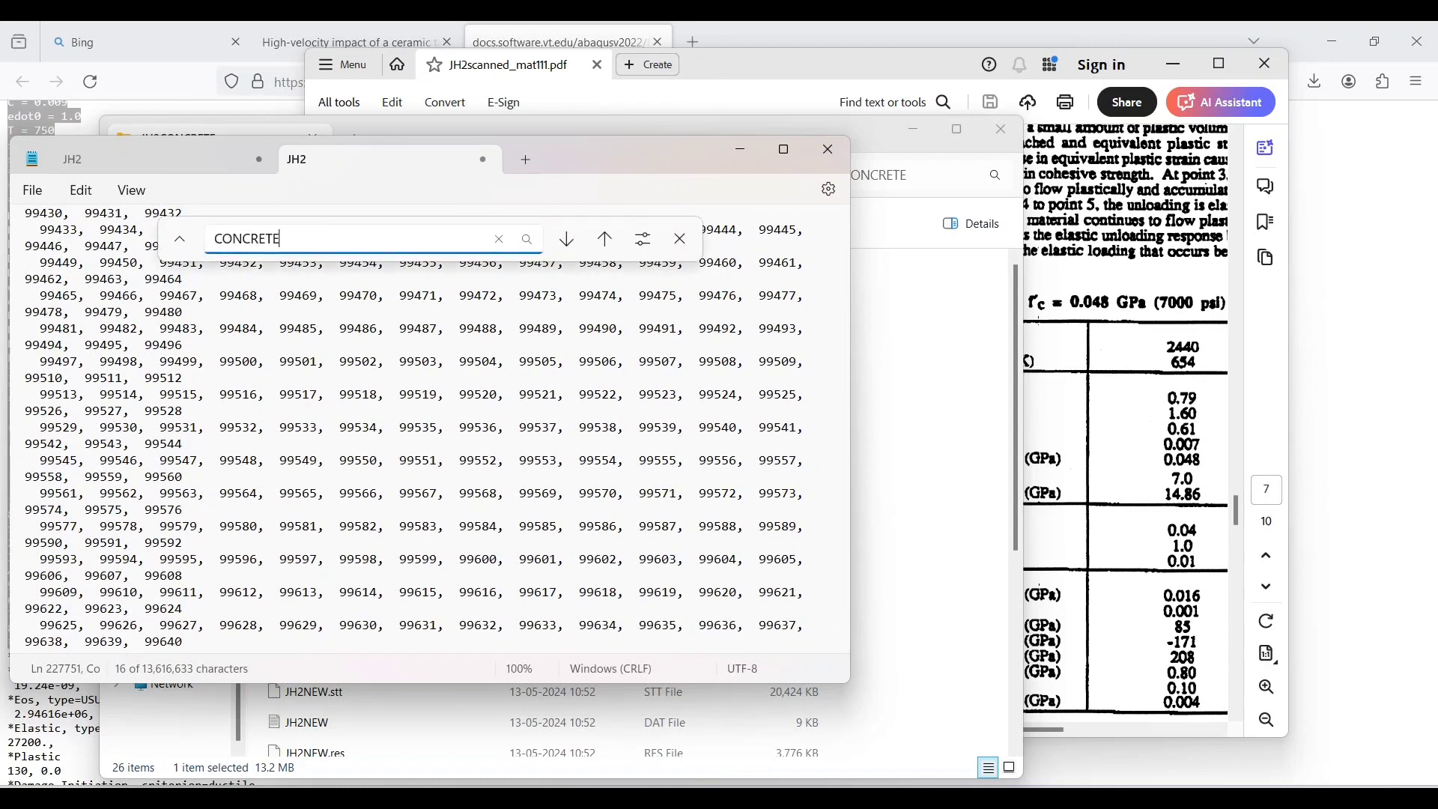
key("Return")
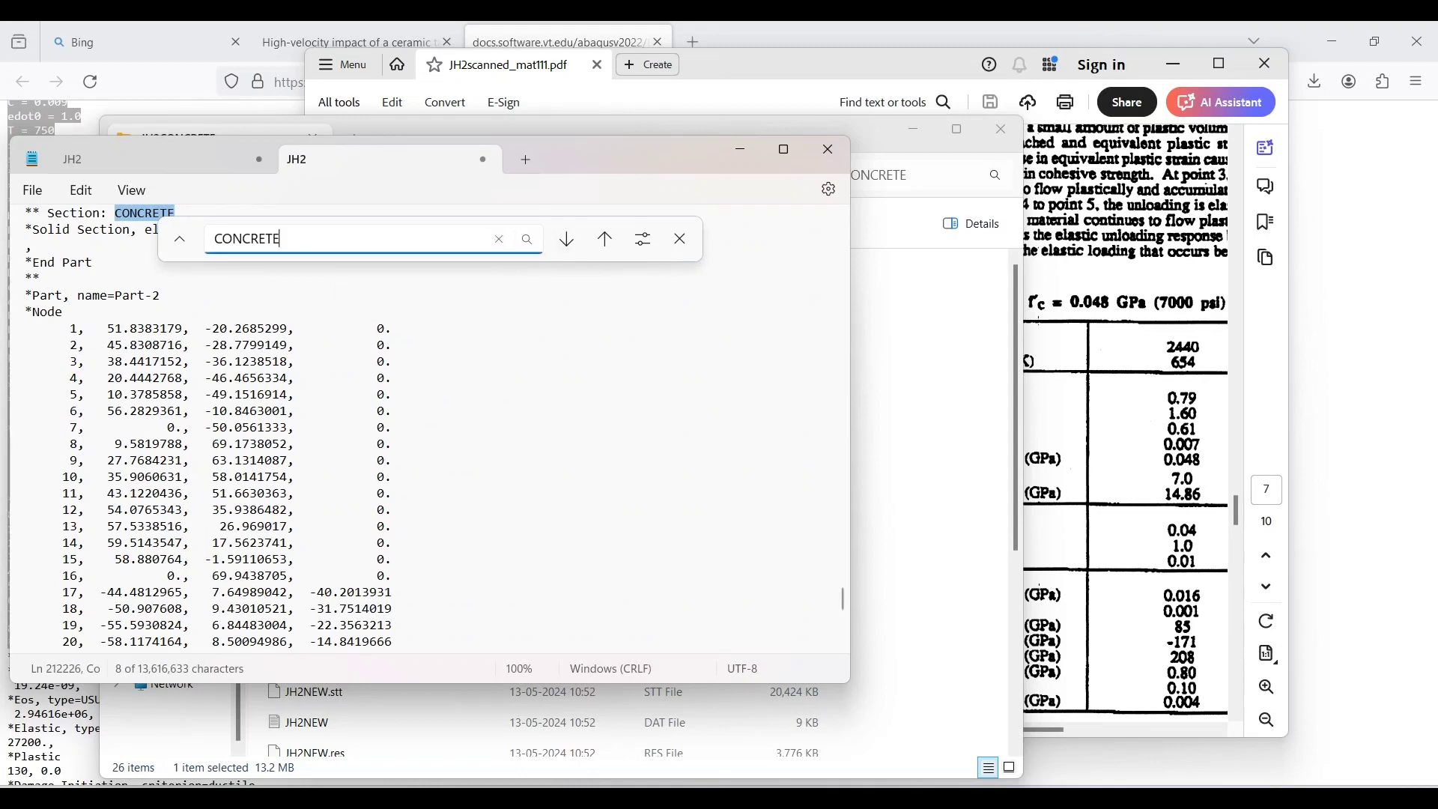
key("Escape")
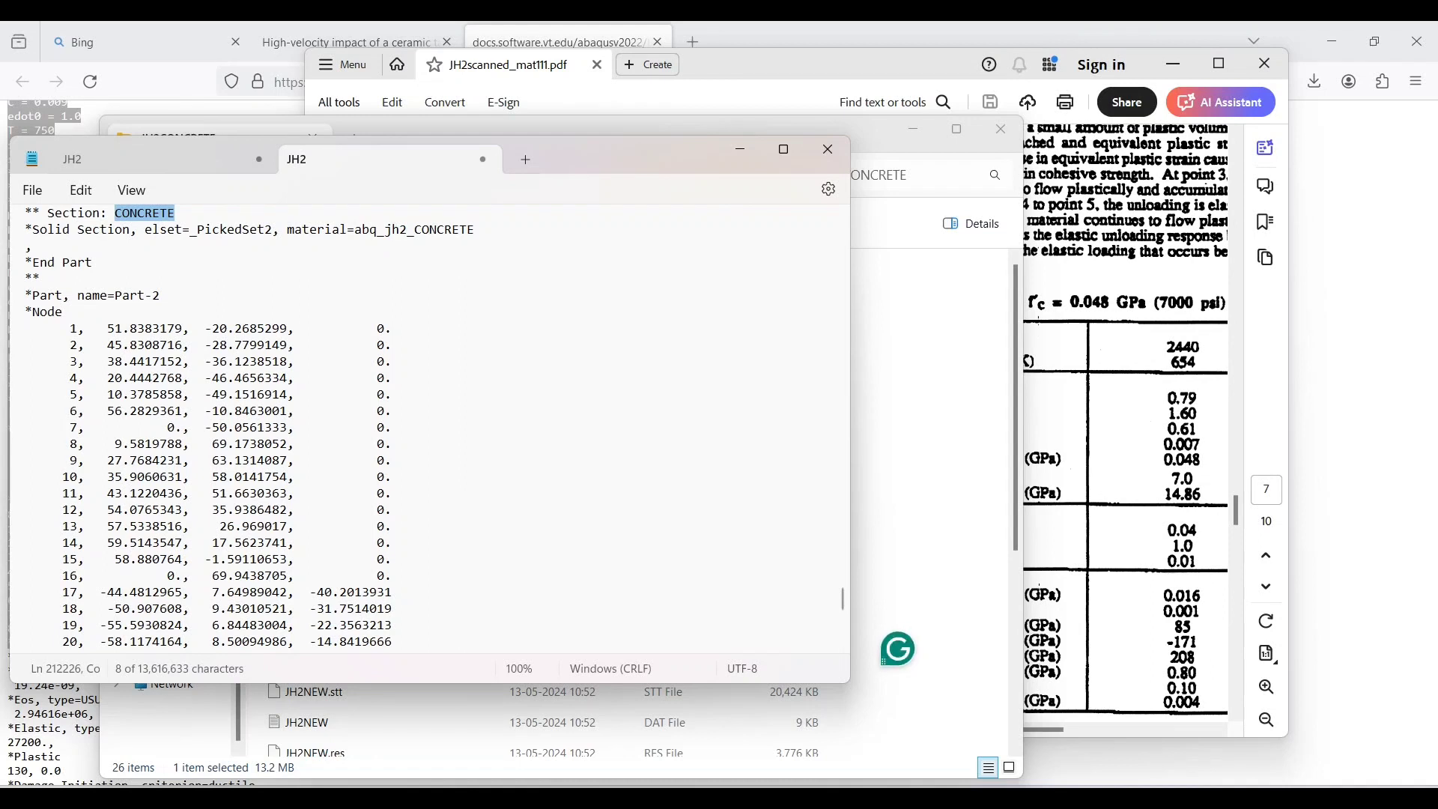
left_click_drag(355, 230, 468, 230)
left_click(33, 245)
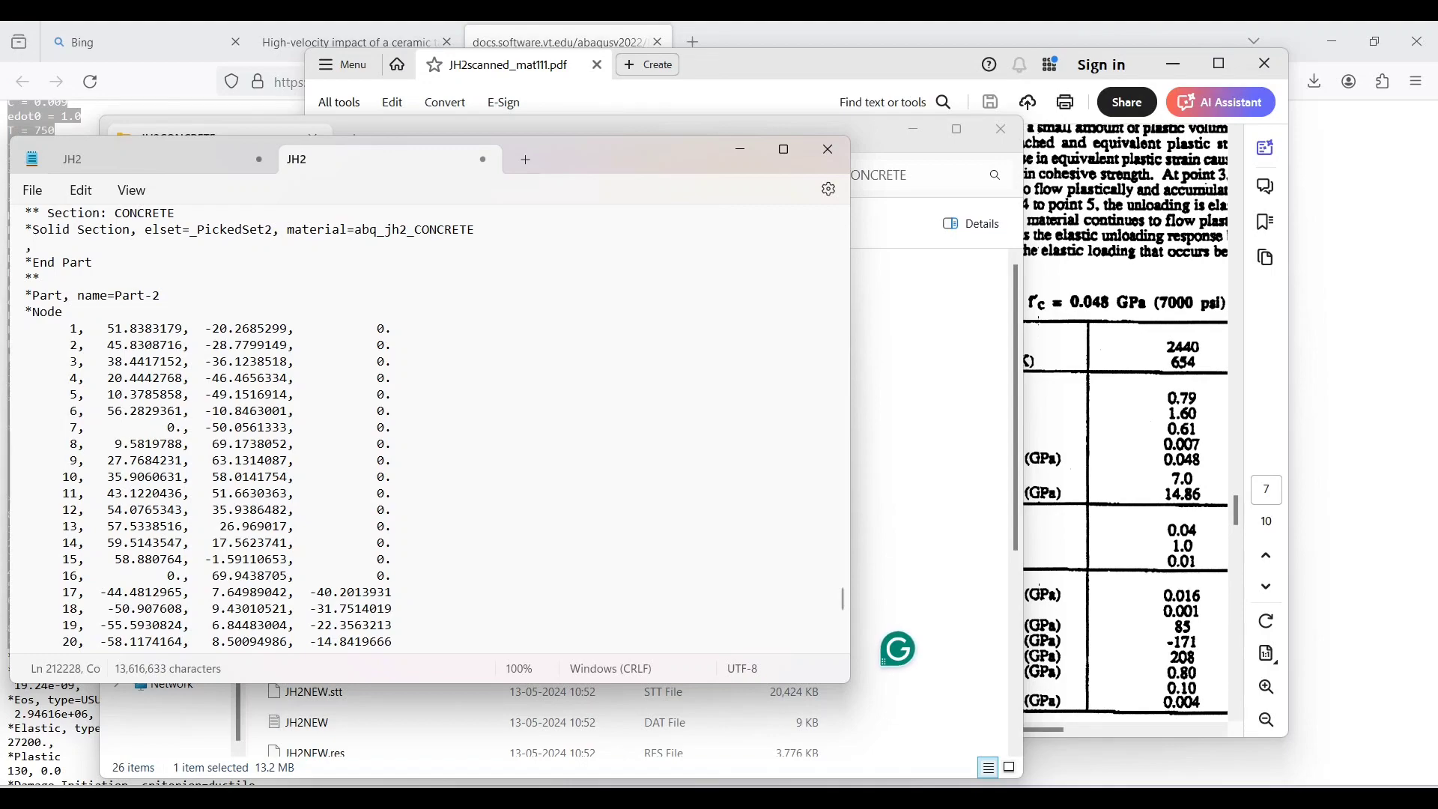
scroll(224, 427, "down", 20)
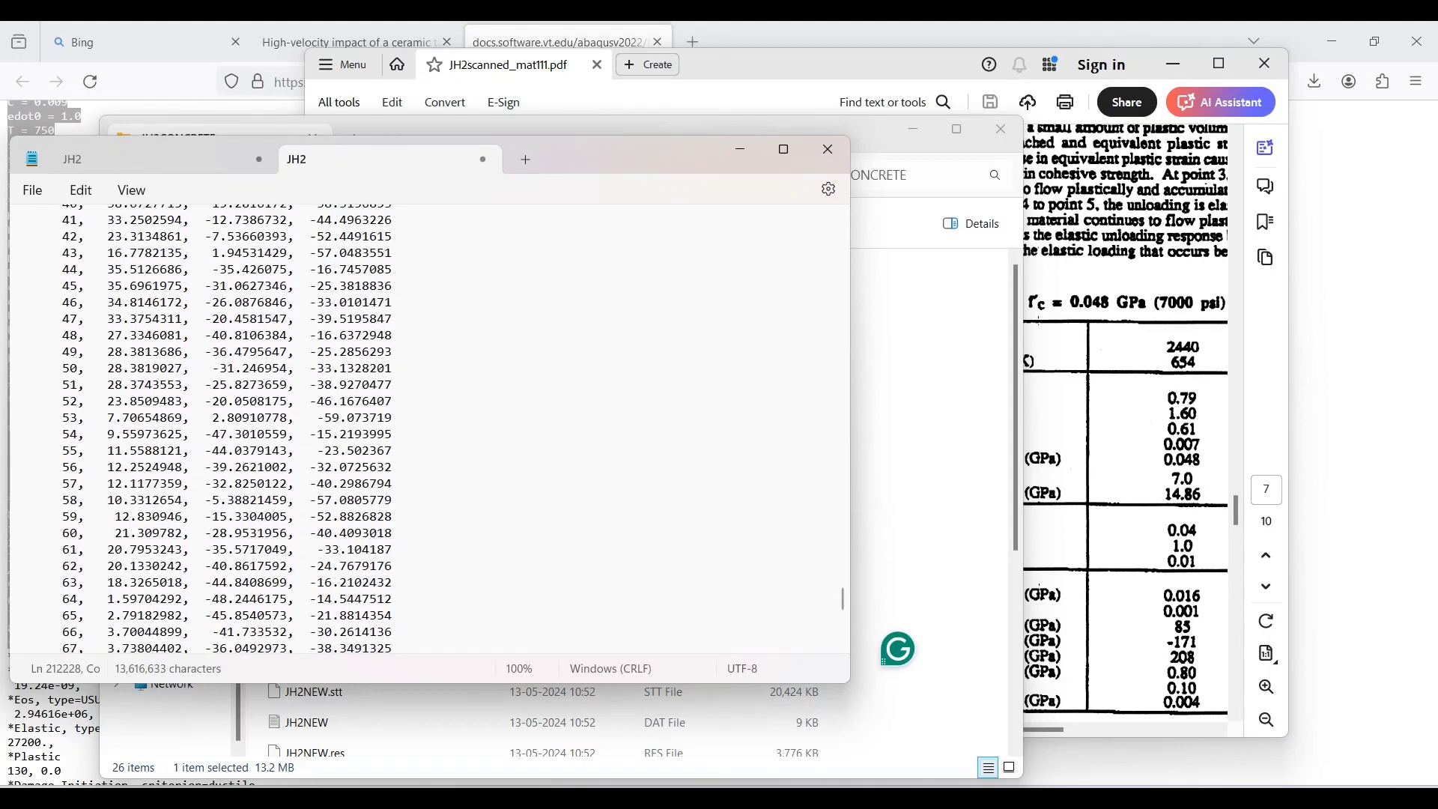
Find the MATERIALS heading in the input file and highlight it above the pasted concrete block
left_click_drag(842, 599, 842, 630)
scroll(840, 626, "up", 4)
scroll(840, 626, "up", 20)
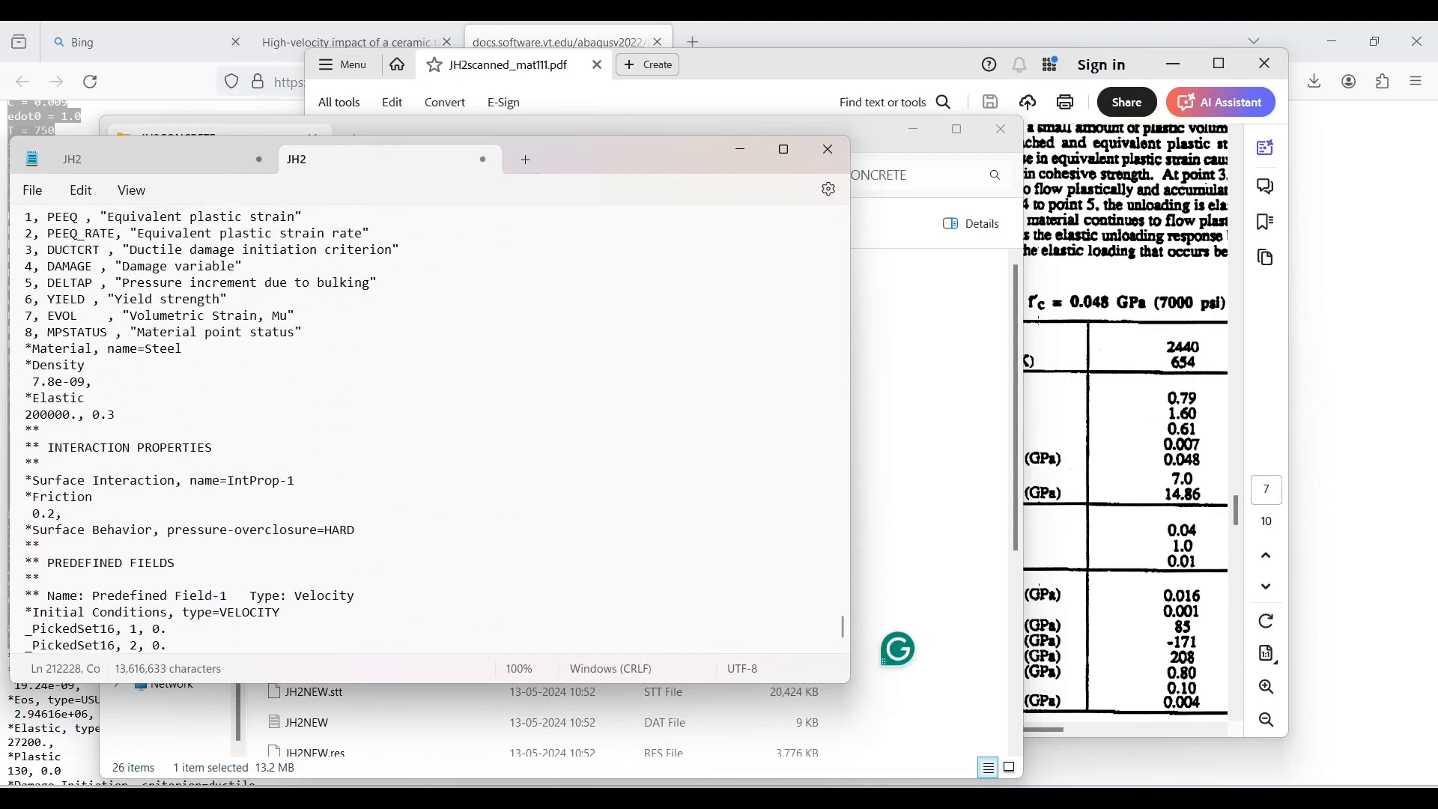
scroll(840, 626, "up", 2)
scroll(841, 626, "down", 2)
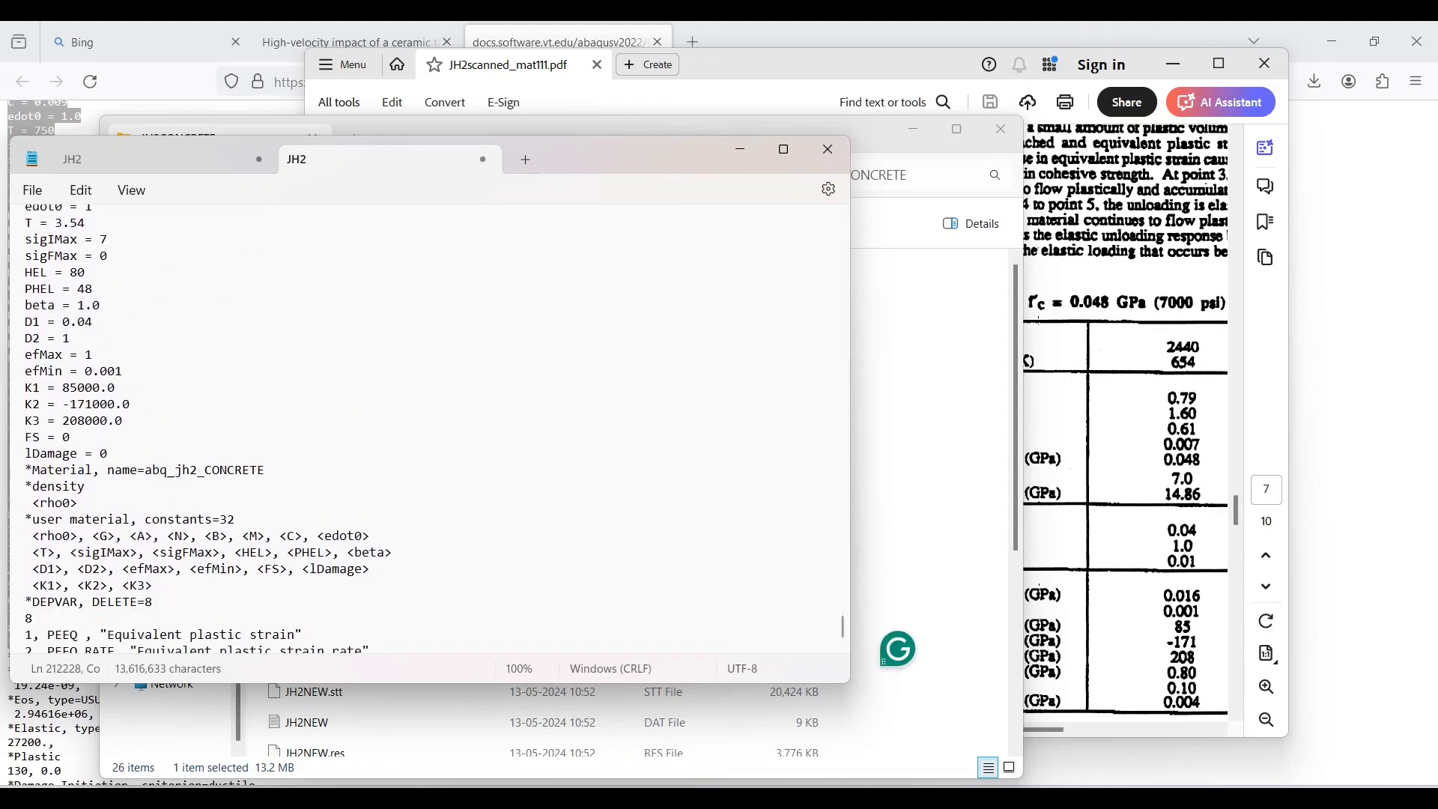
scroll(840, 626, "up", 15)
scroll(843, 626, "down", 10)
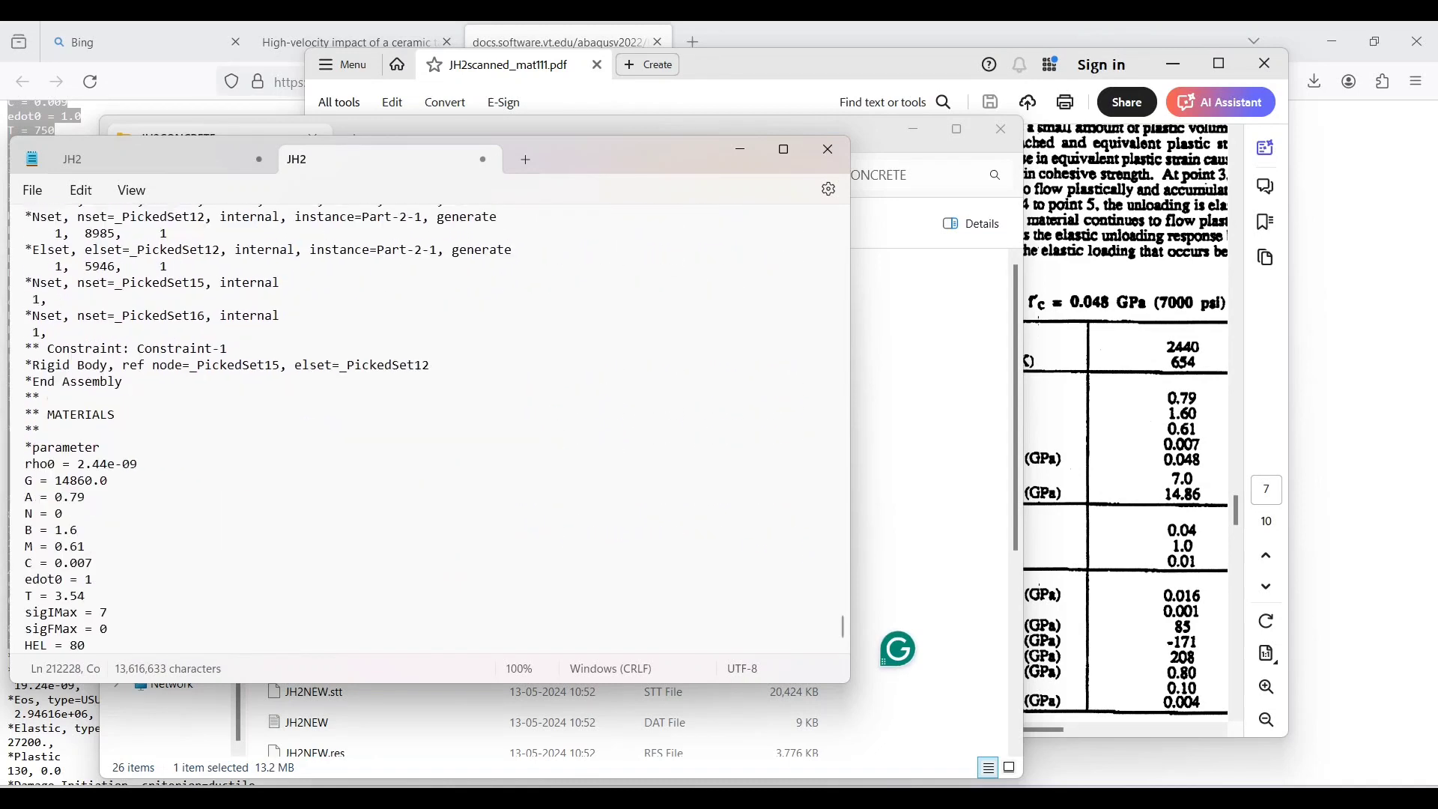
scroll(842, 626, "up", 1)
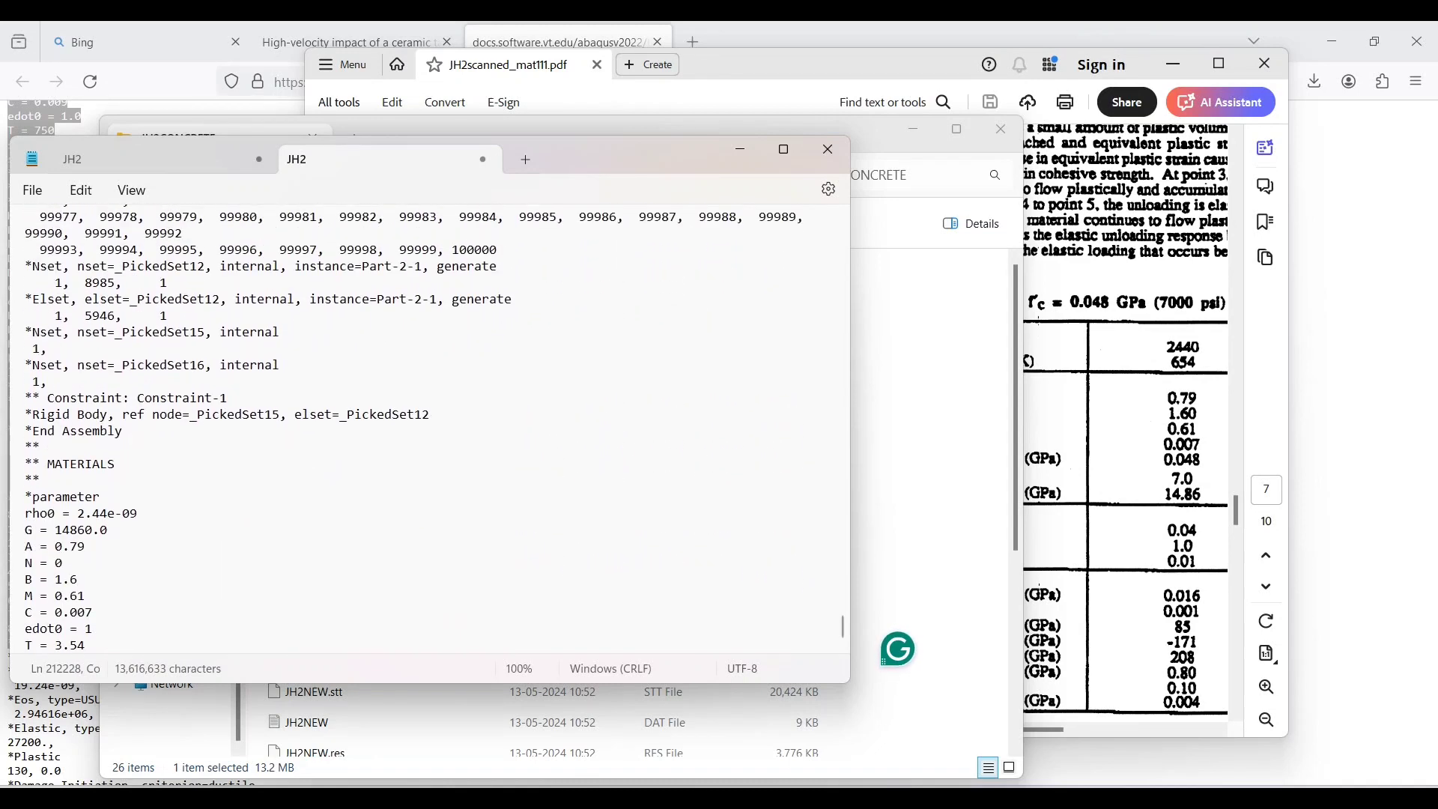
scroll(842, 626, "down", 2)
triple_click(73, 365)
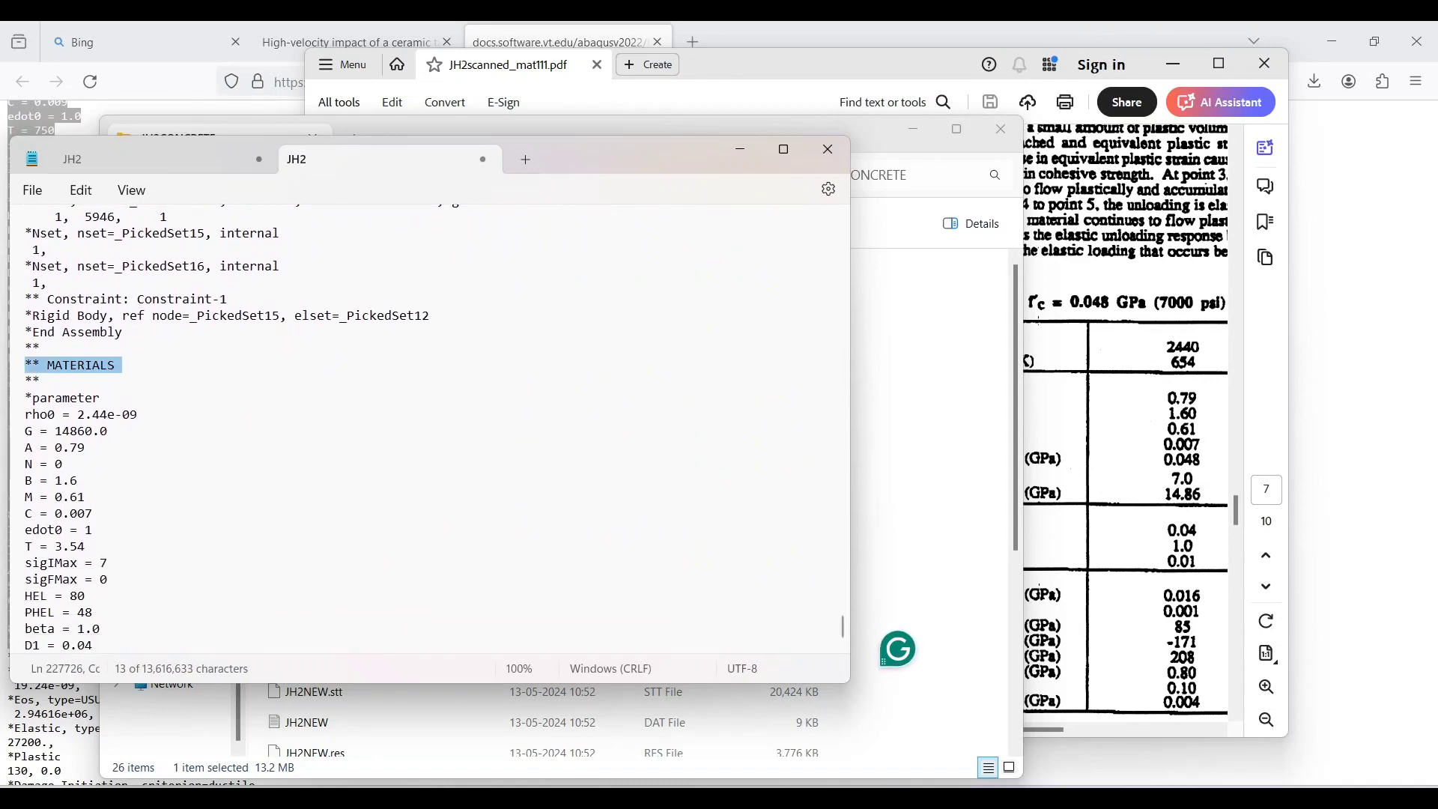
left_click_drag(116, 365, 24, 365)
scroll(429, 428, "down", 1)
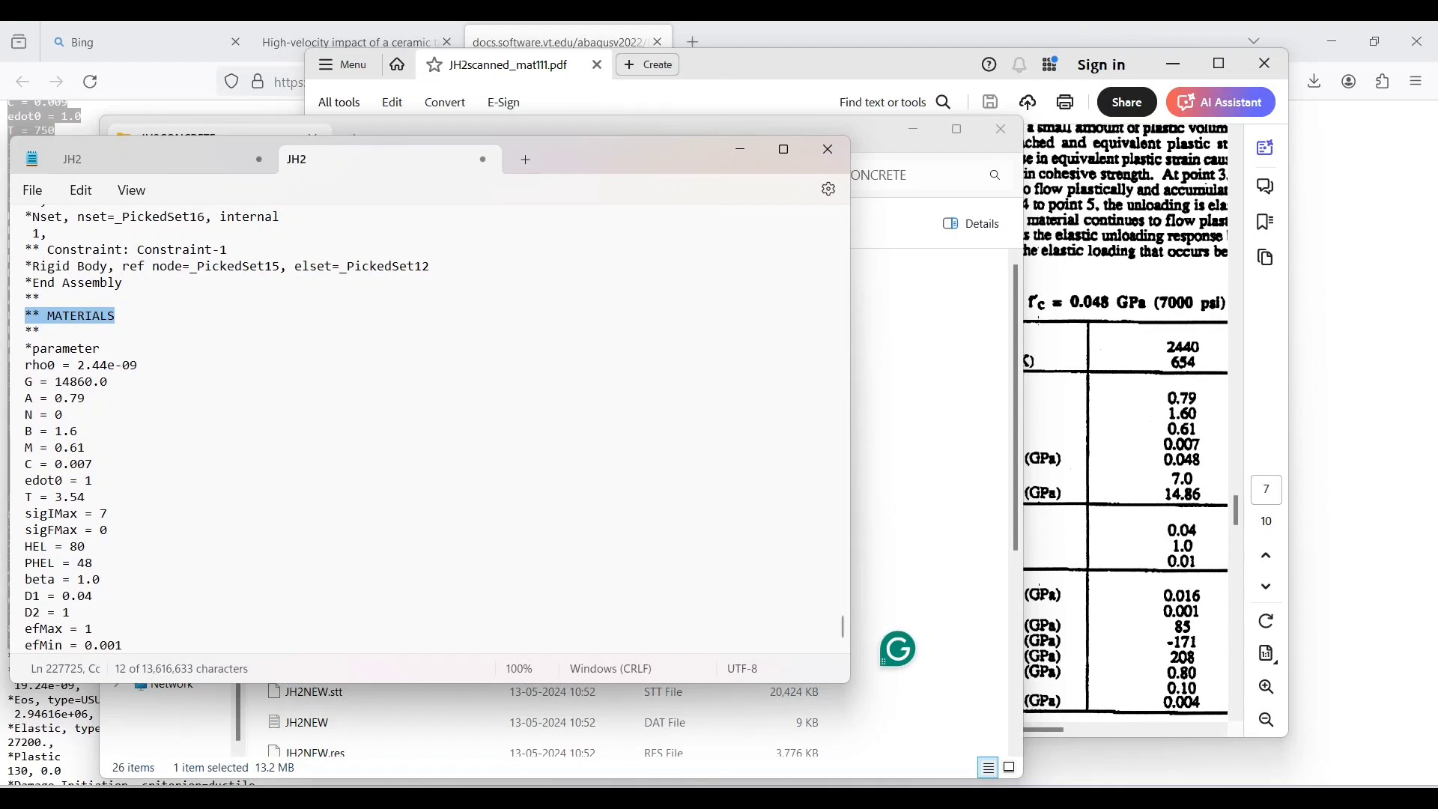
Highlight the pasted concrete block from the *parameter line through the *DEPVAR, DELETE=8 line to check its extent
key("Down")
key("Down")
key("shift+Down")
key("shift+Down")
key("shift+Down")
key("shift+Down")
key("shift+Down")
key("shift+Down")
key("shift+Down")
key("shift+Down")
key("shift+Down")
key("shift+Down")
key("shift+Down")
key("shift+Down")
key("shift+Down")
key("shift+Down")
key("shift+Down")
key("shift+Down")
key("shift+Down")
key("shift+Down")
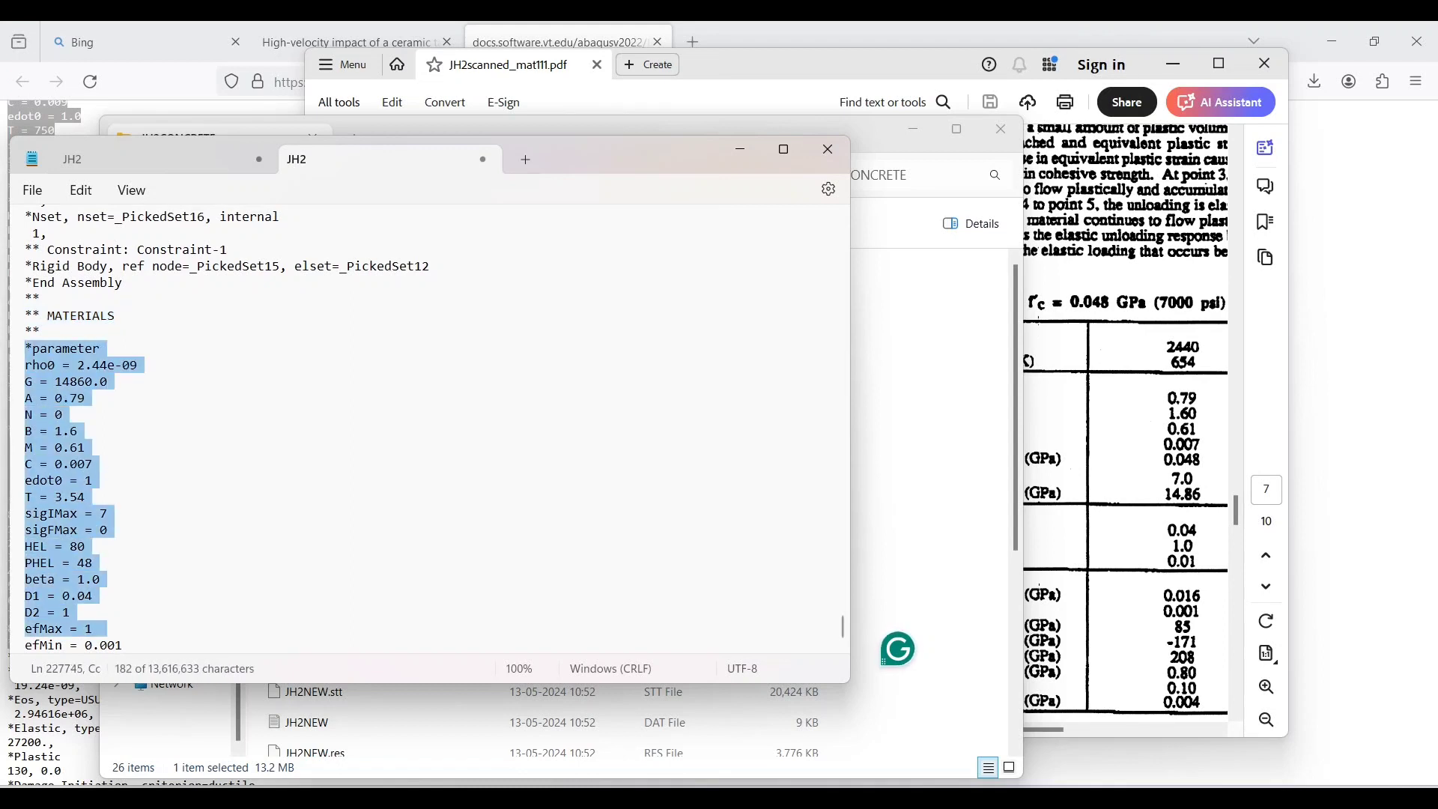
key("shift+Down")
key("shift+Down")
key("shift+Down")
key("shift+Down")
key("shift+Down")
key("shift+Down")
key("shift+Down")
key("shift+Down")
key("shift+Down")
key("shift+Down")
key("shift+Down")
key("shift+Down")
key("shift+Down")
key("shift+Down")
key("shift+Down")
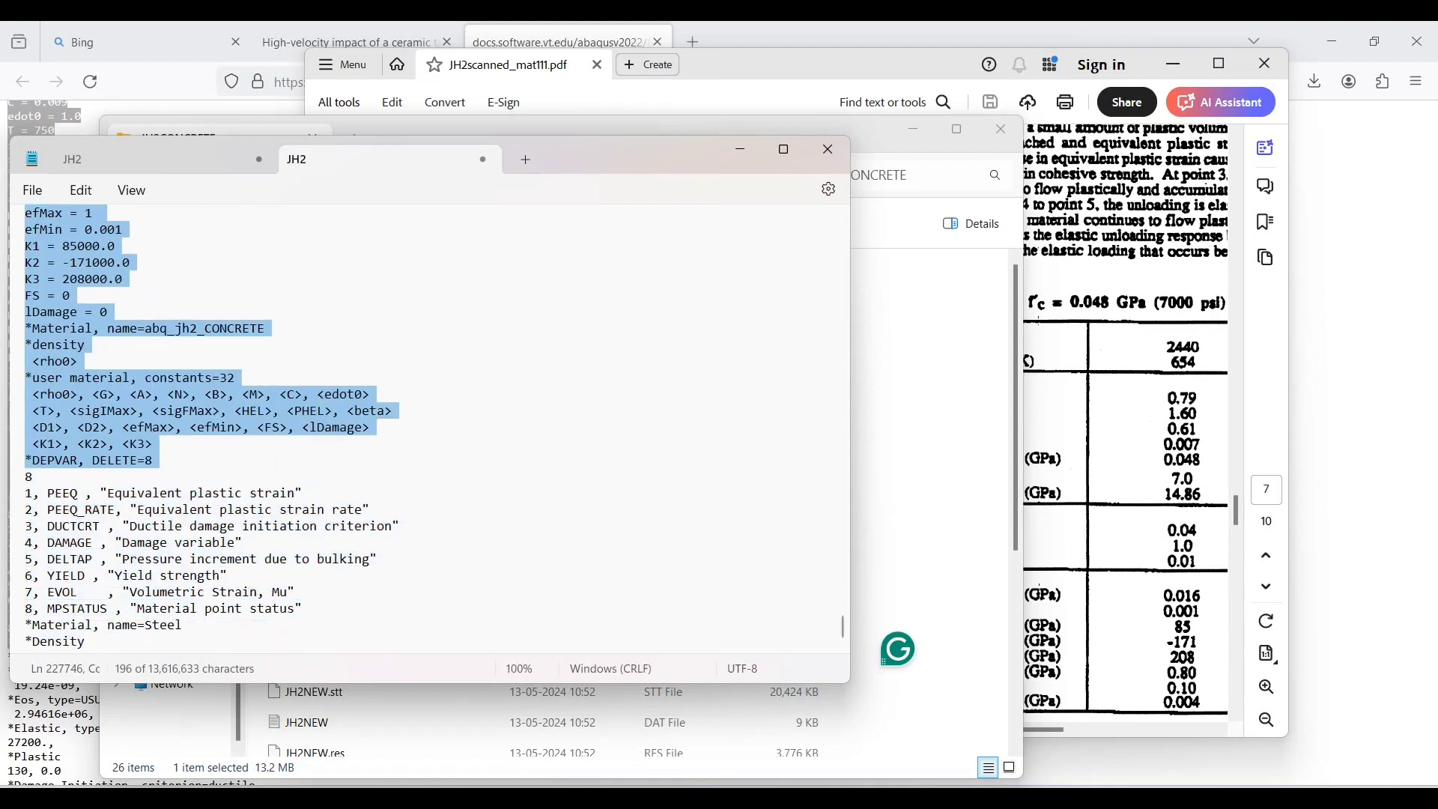
scroll(429, 428, "down", 2)
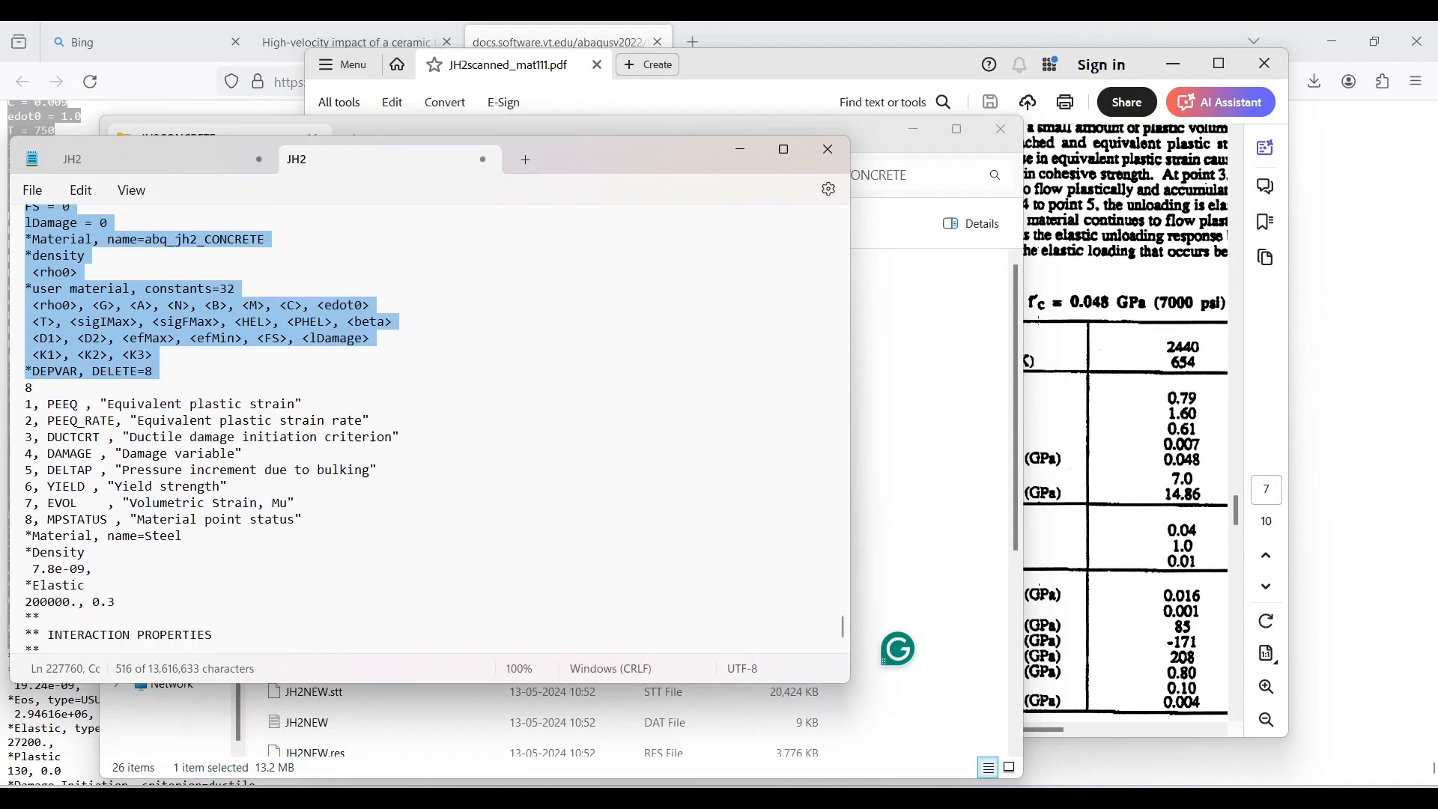
Check the state variable list from PEEQ to MPSTATUS and the Steel material definition that follows it
left_click(303, 509)
left_click_drag(25, 394, 191, 526)
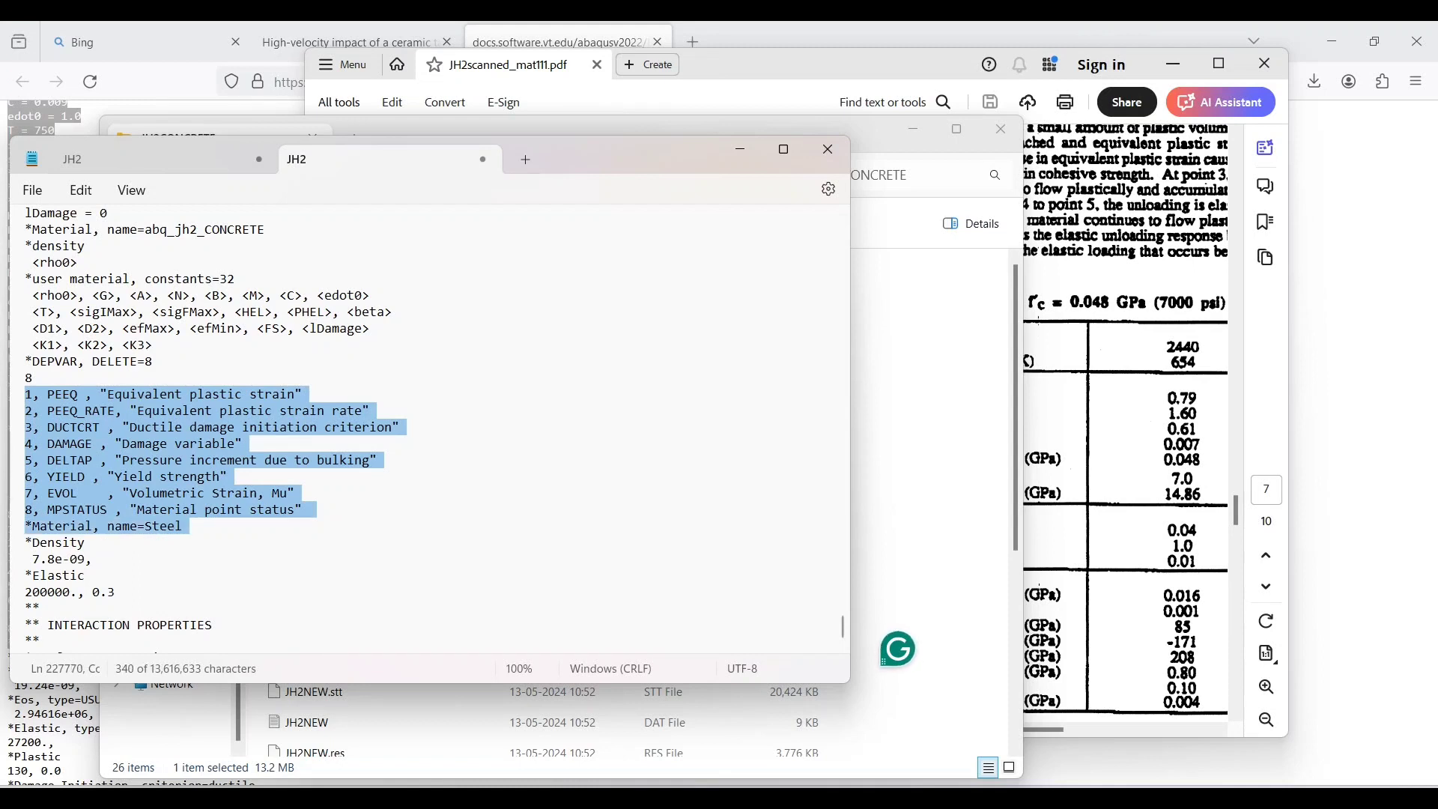
left_click(309, 509)
scroll(208, 430, "down", 1)
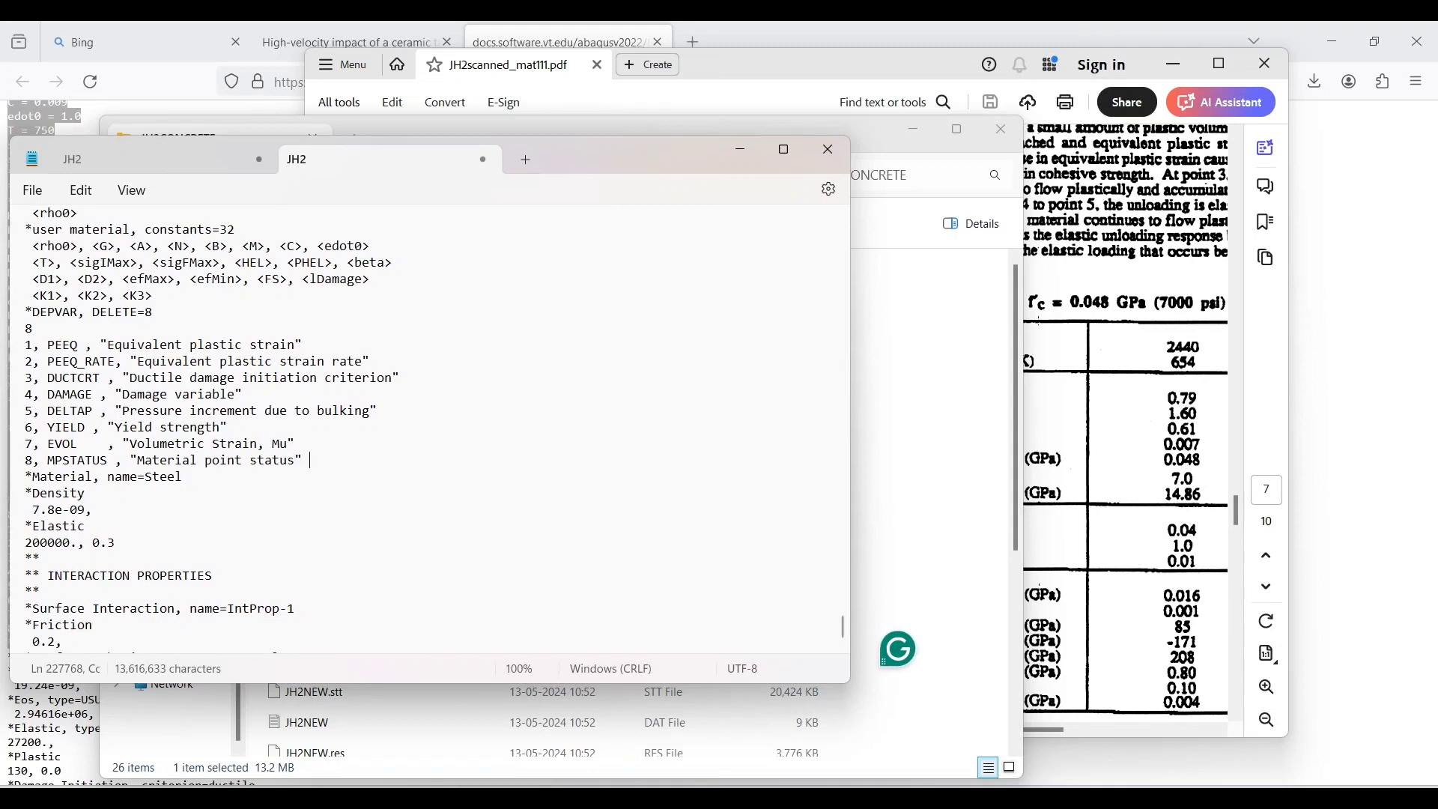
scroll(208, 429, "down", 1)
scroll(209, 429, "up", 2)
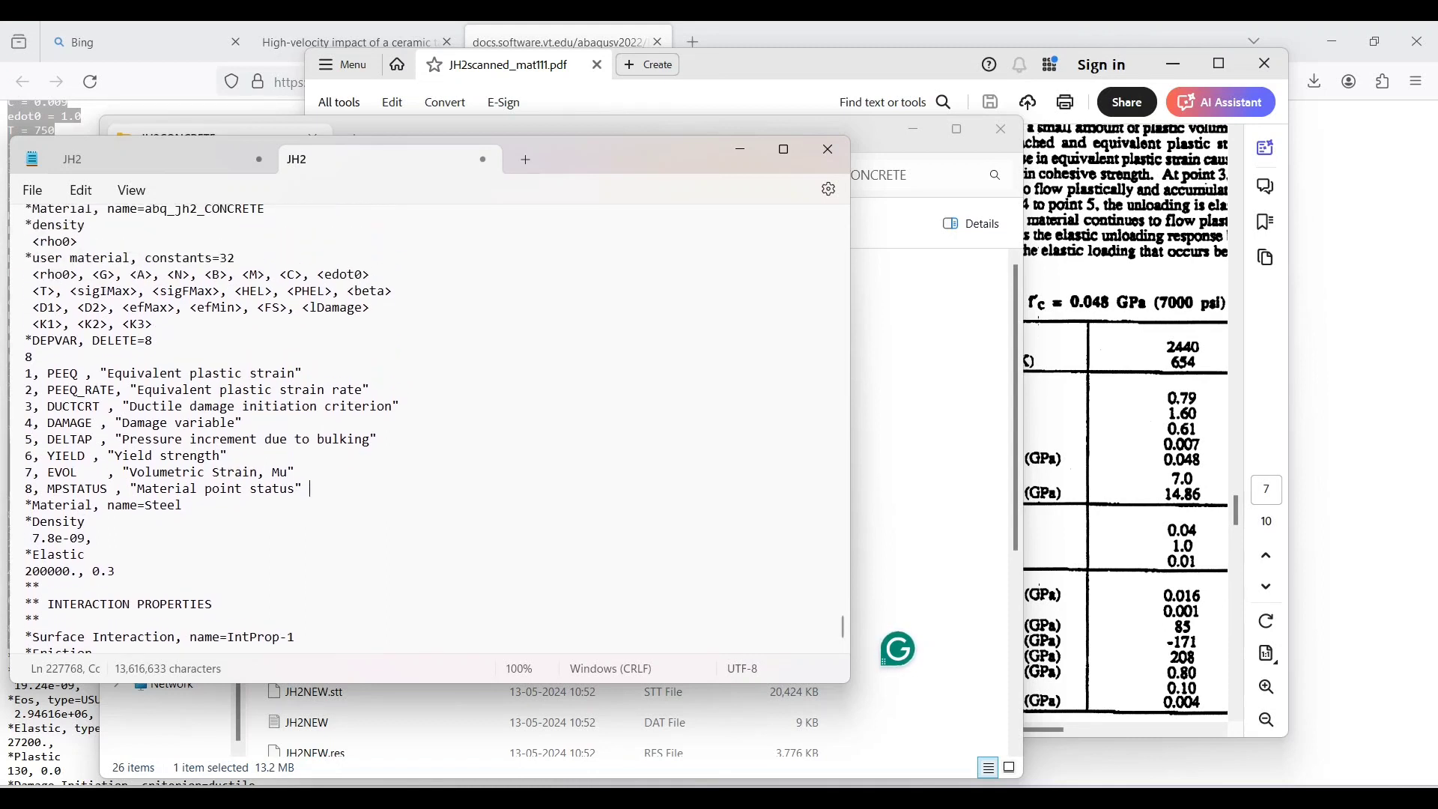
Recheck the concrete block's placement after *End Assembly, highlighting its lines through *user material, constants=32
scroll(208, 429, "up", 20)
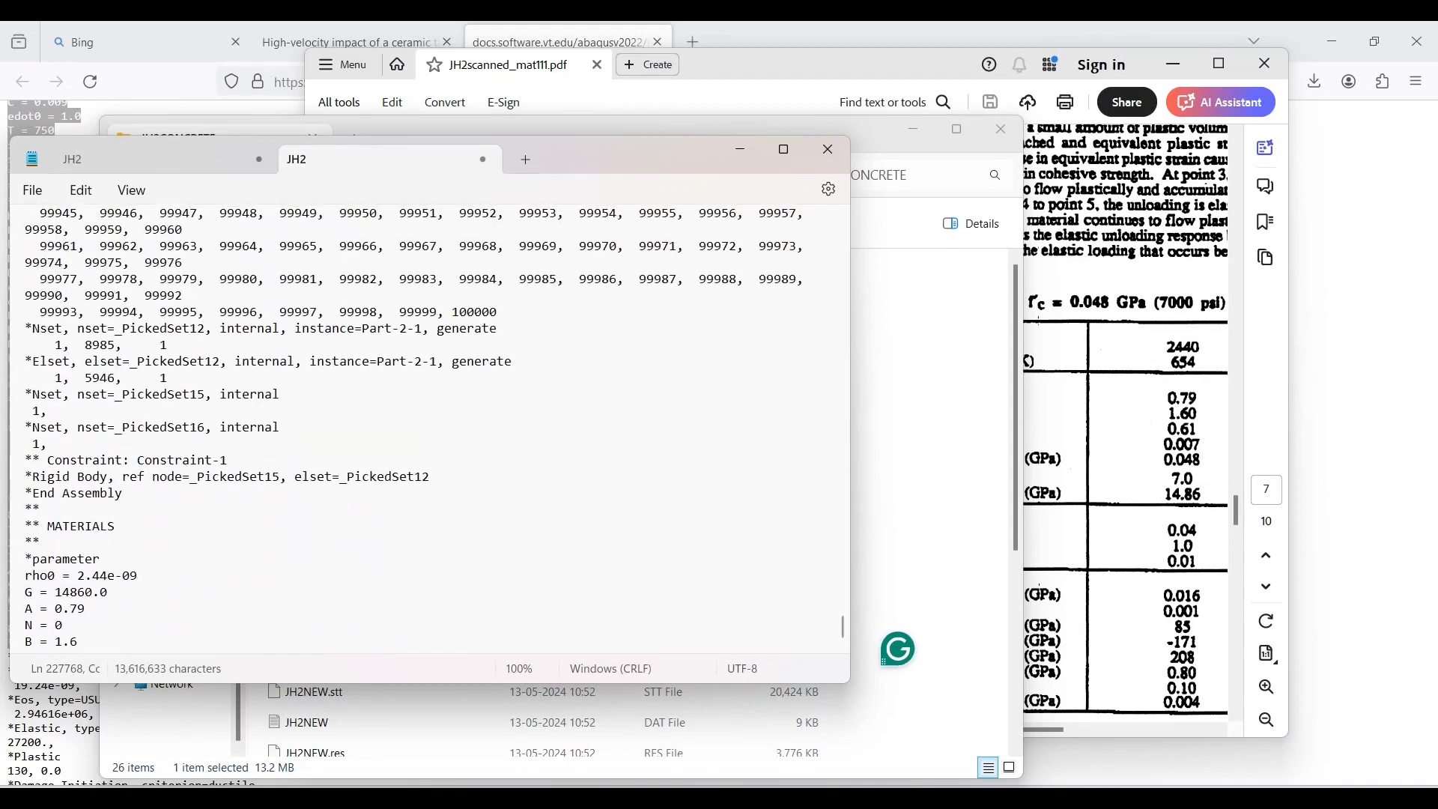
scroll(208, 429, "up", 4)
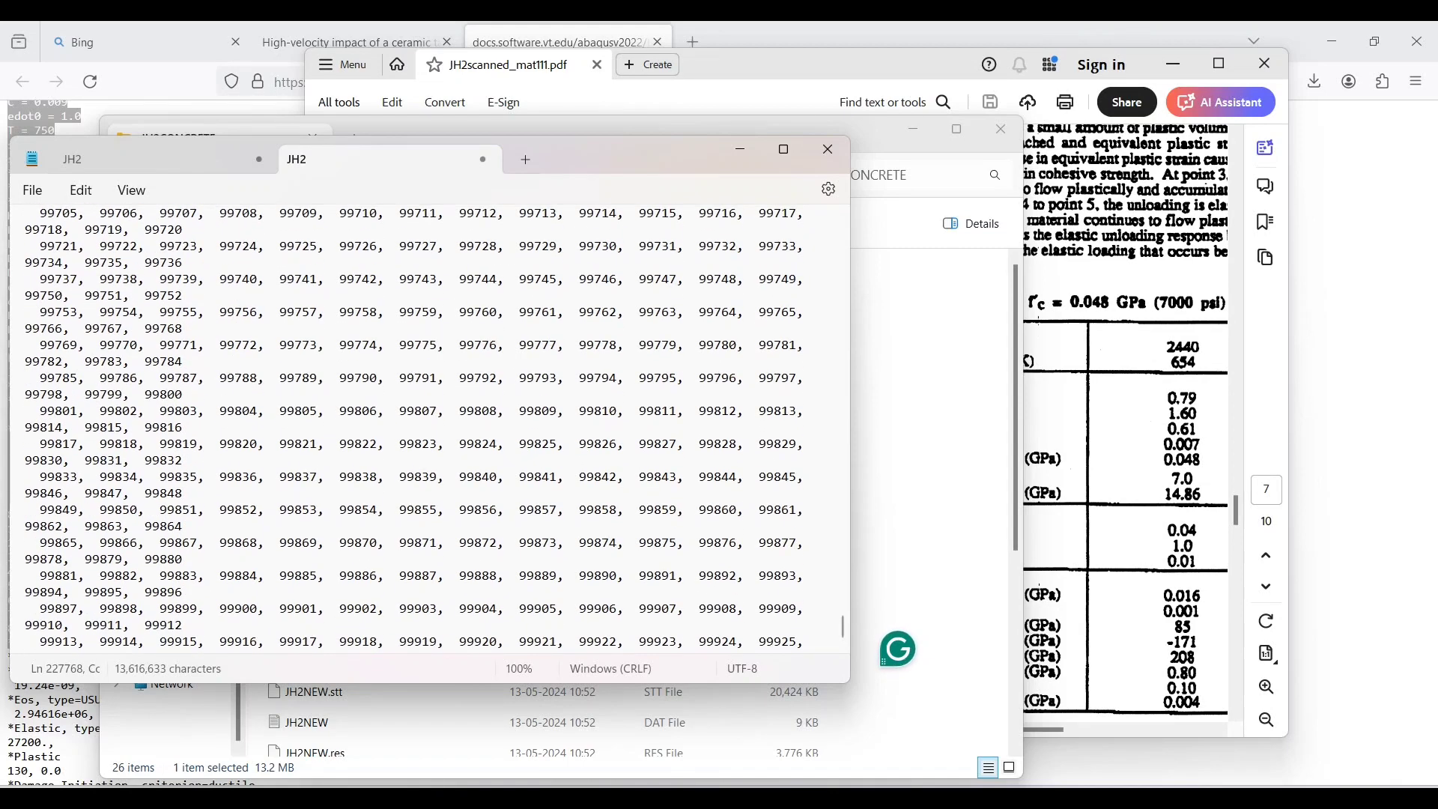
scroll(410, 427, "up", 1)
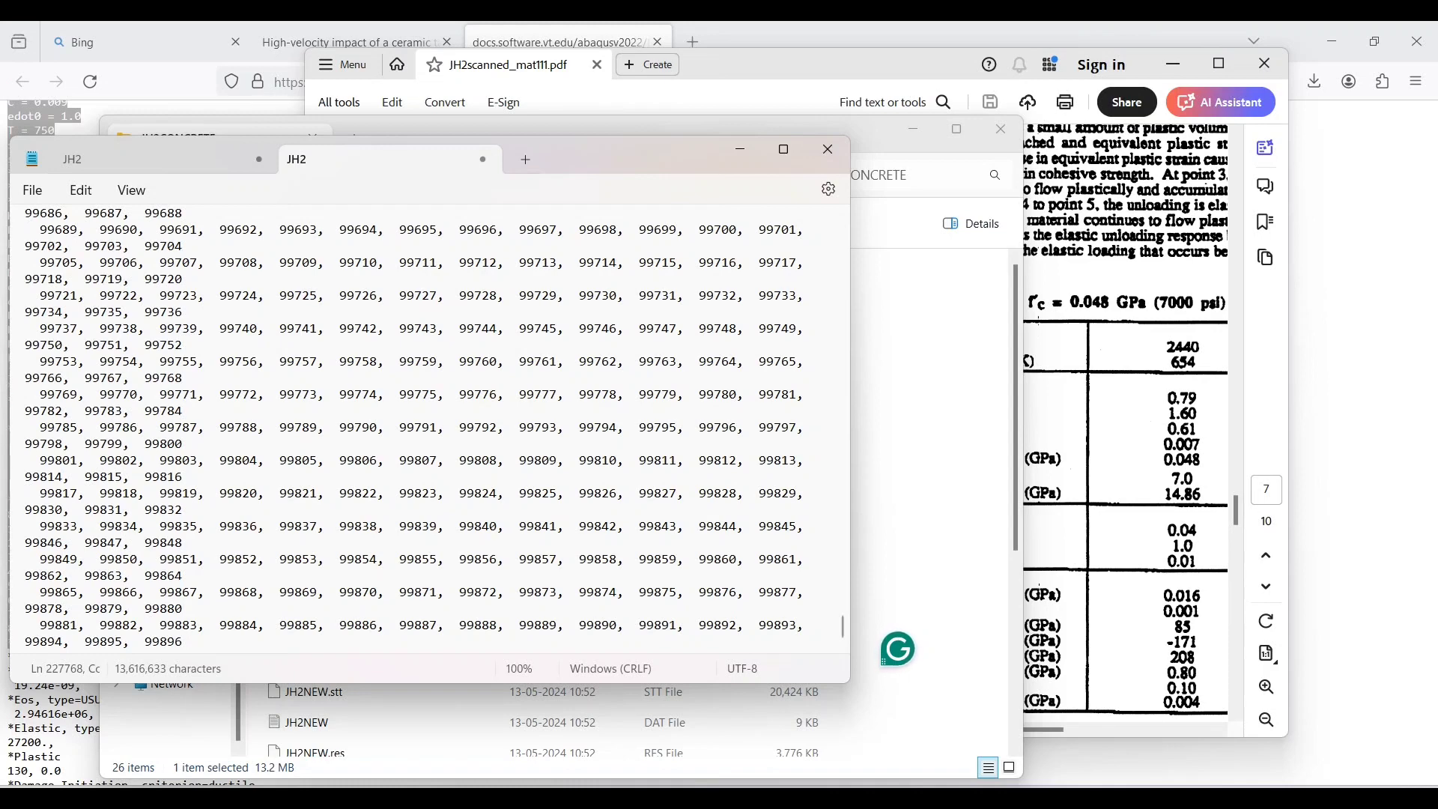
scroll(410, 429, "down", 20)
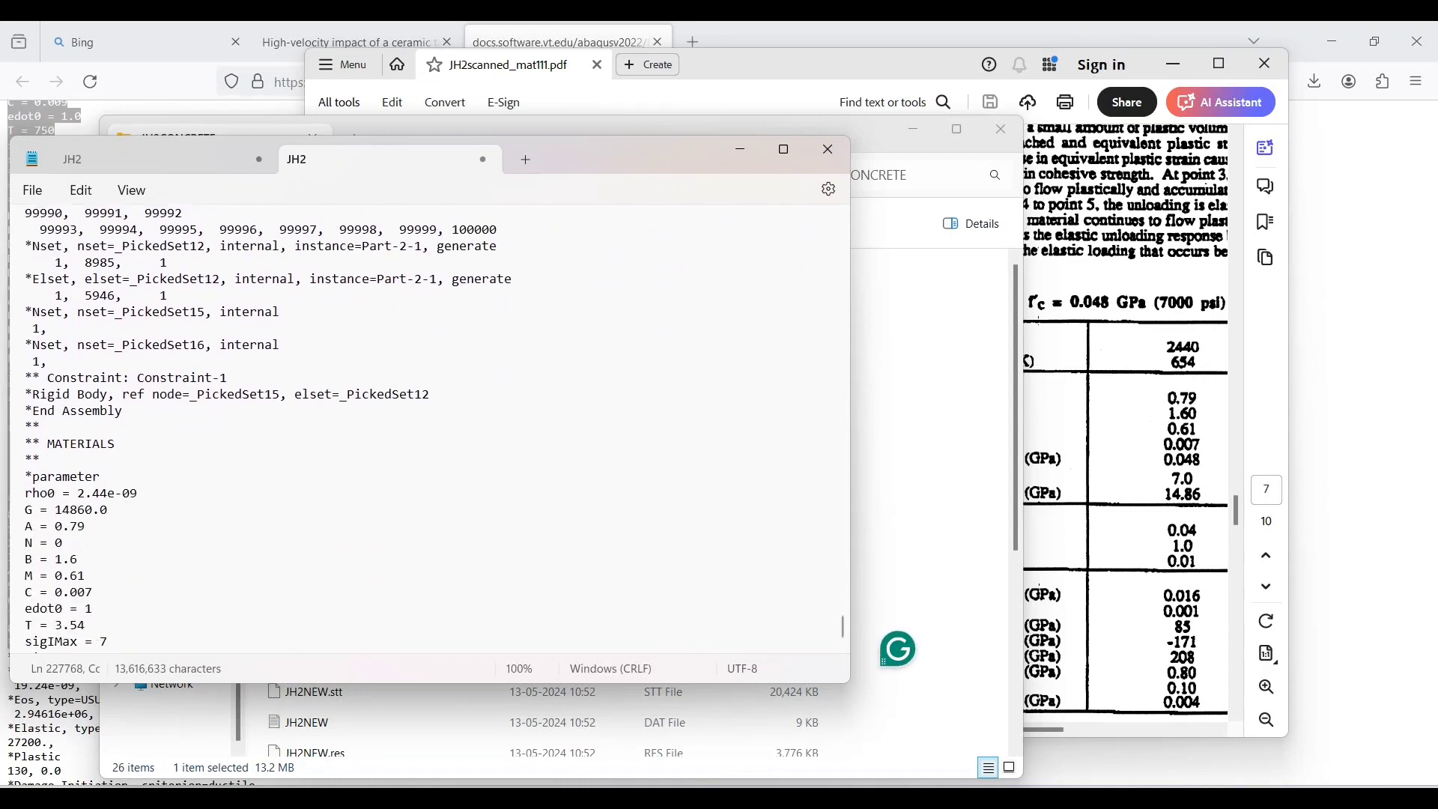
scroll(409, 429, "up", 6)
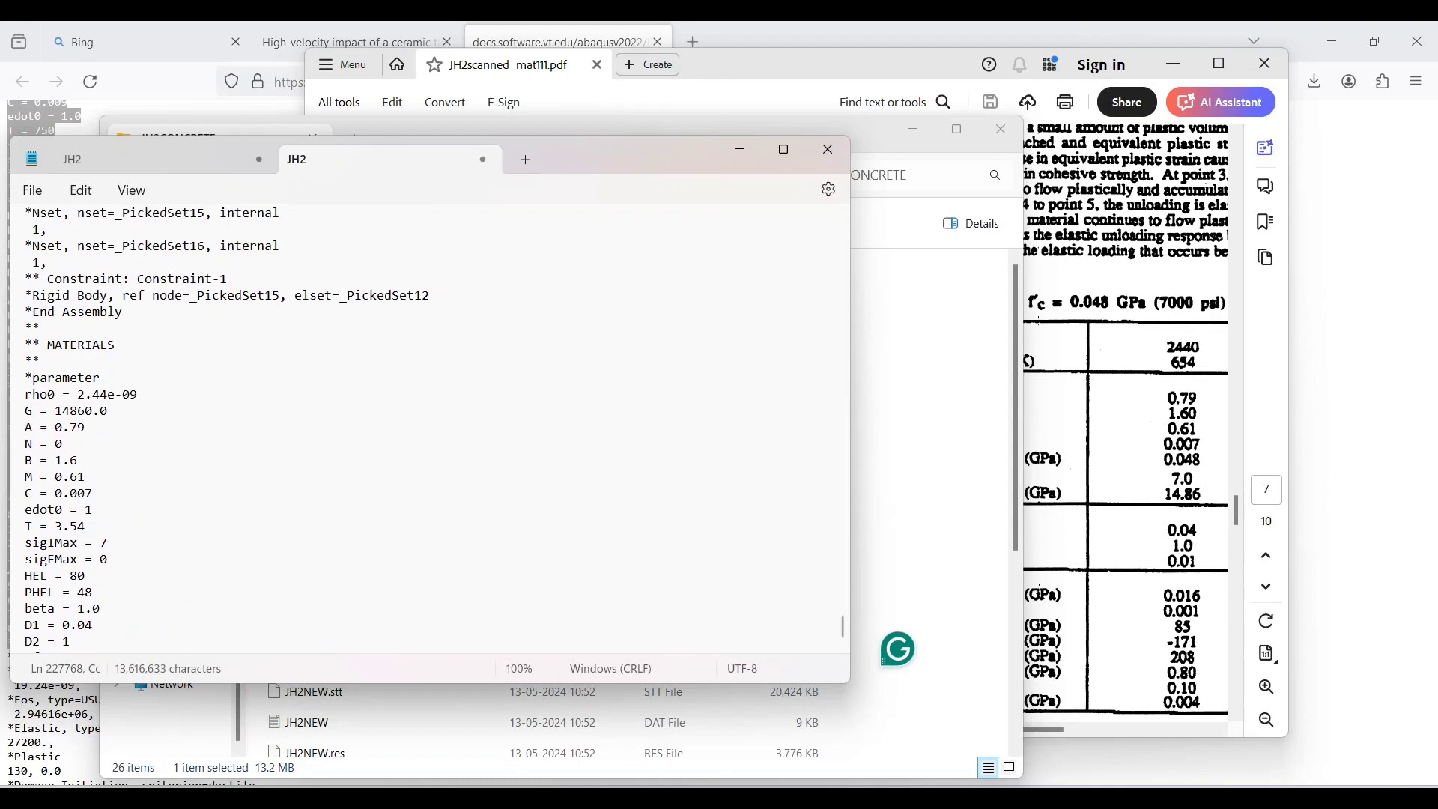
scroll(409, 429, "down", 1)
left_click_drag(25, 328, 239, 542)
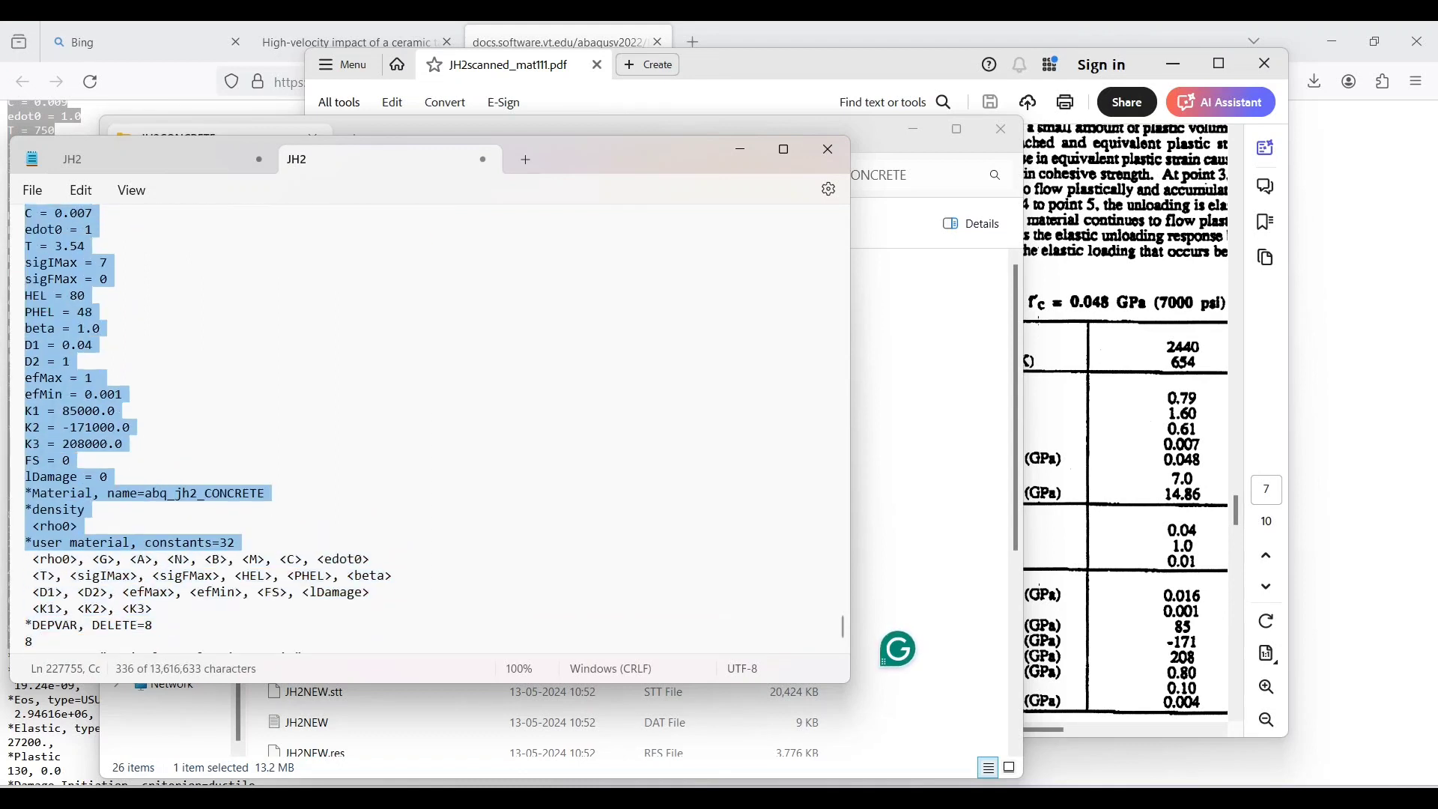
scroll(207, 427, "down", 2)
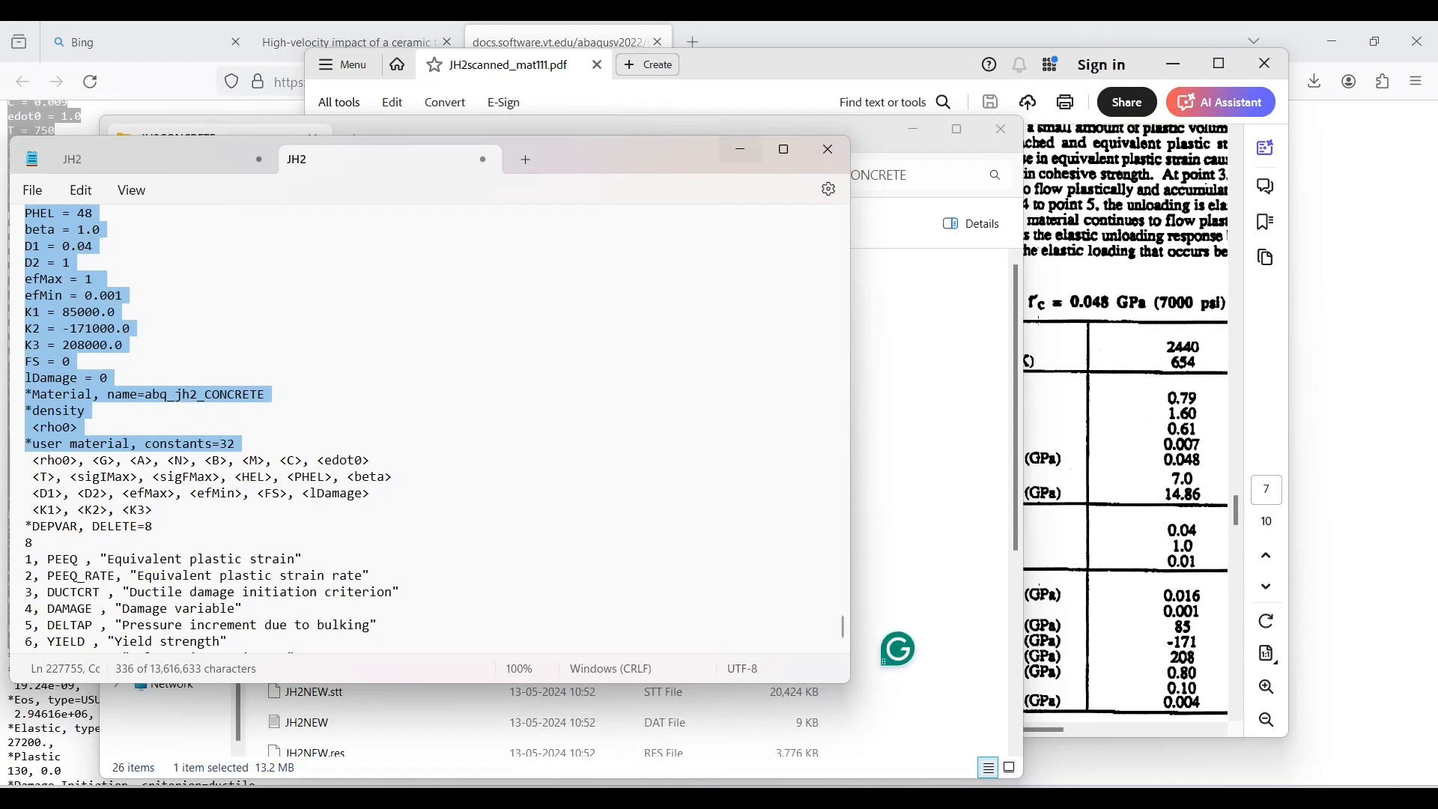
Save the edited input file, then reopen JH2 from the JH2CONCRETE folder
left_click(108, 377)
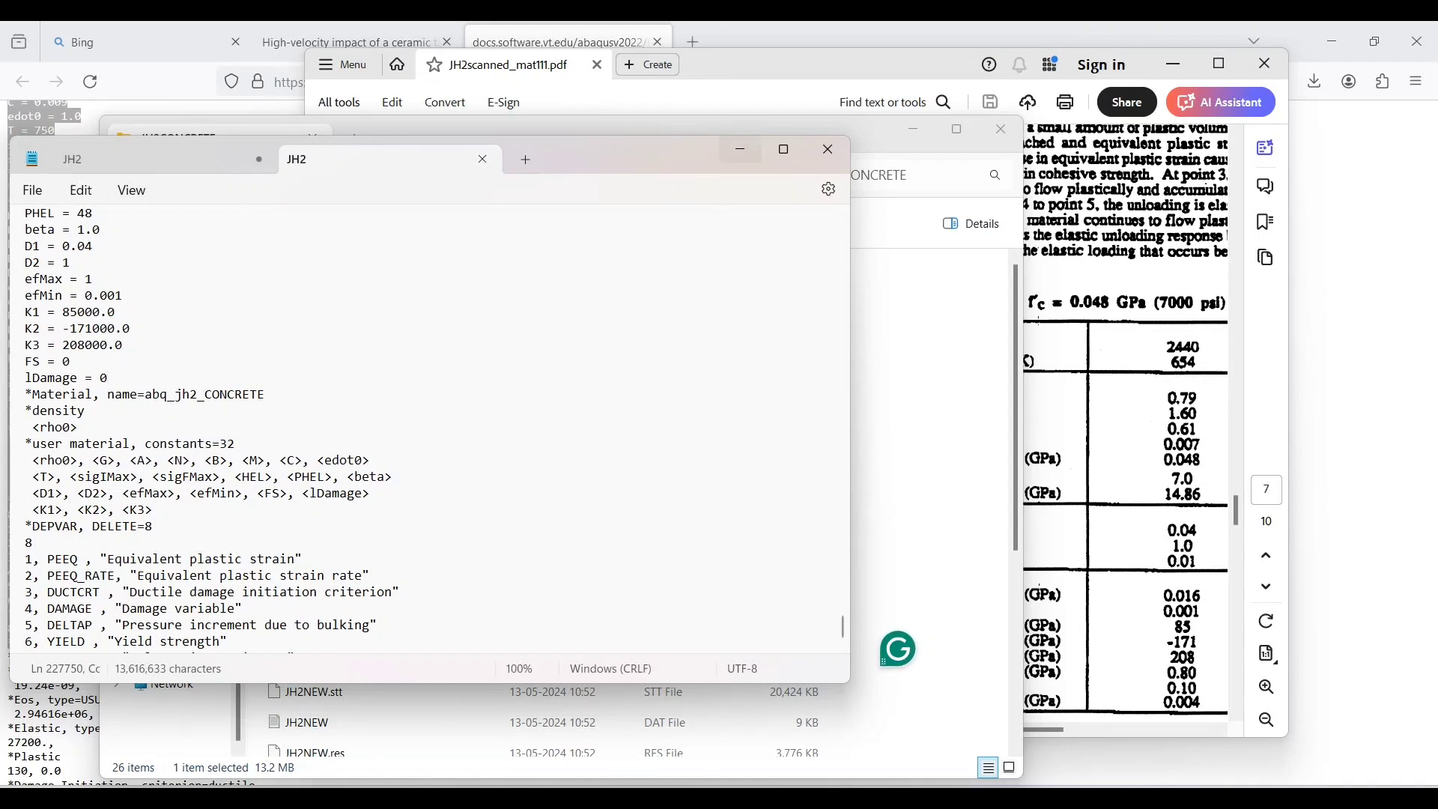
left_click(739, 149)
double_click(294, 292)
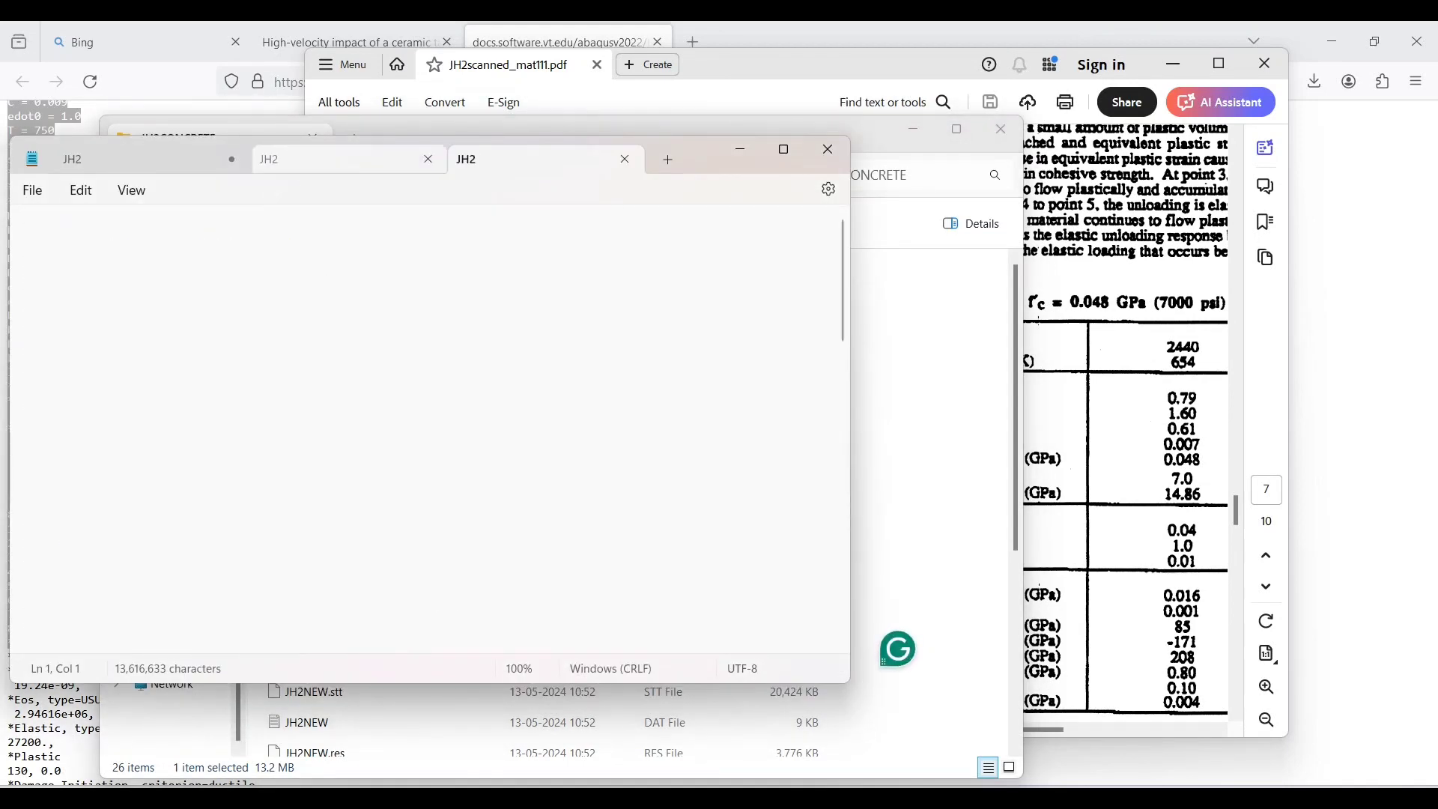
Check that the reopened JH2 file contains the concrete parameters under MATERIALS, and close the text editor
left_click_drag(842, 231, 842, 637)
scroll(429, 429, "up", 4)
scroll(429, 428, "up", 20)
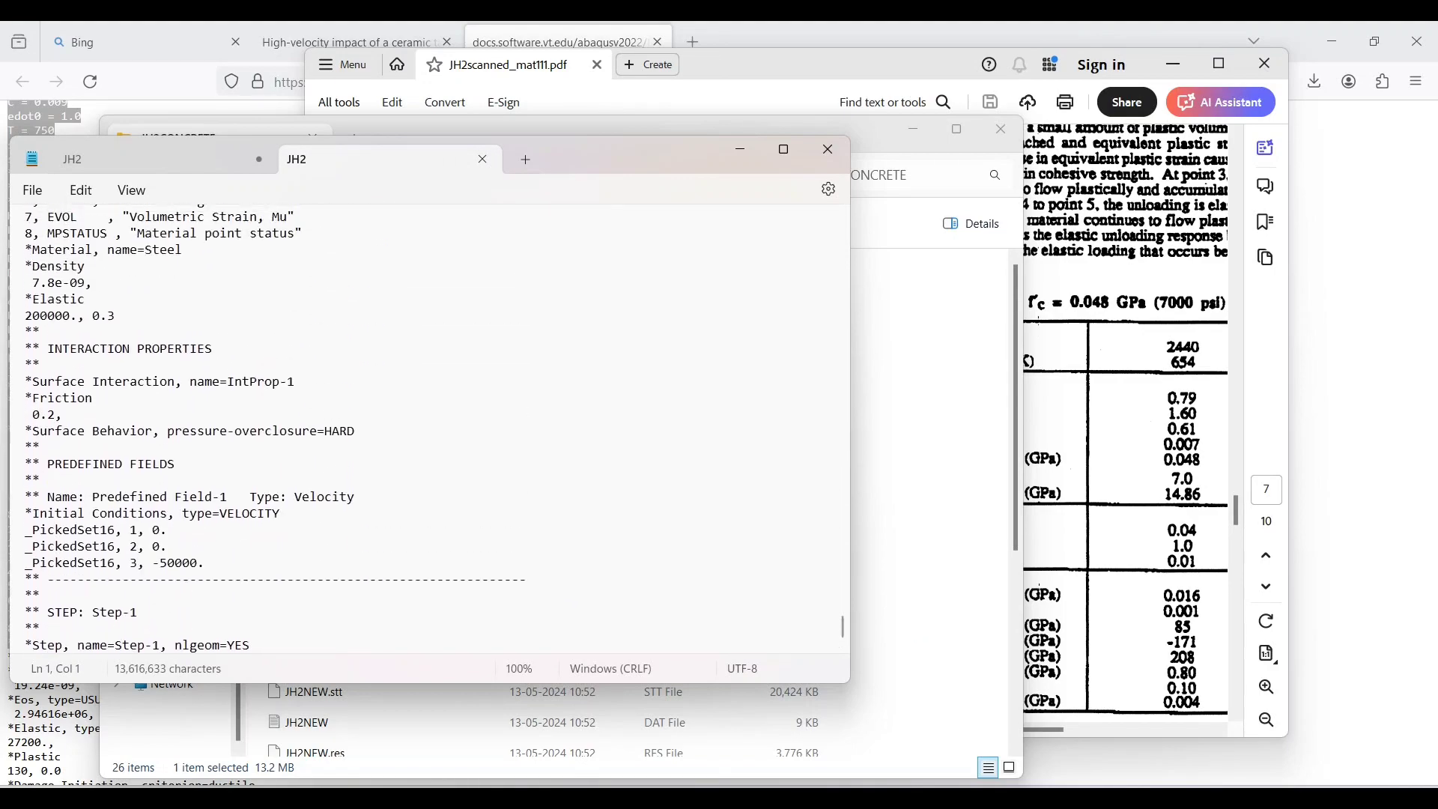
scroll(429, 428, "up", 2)
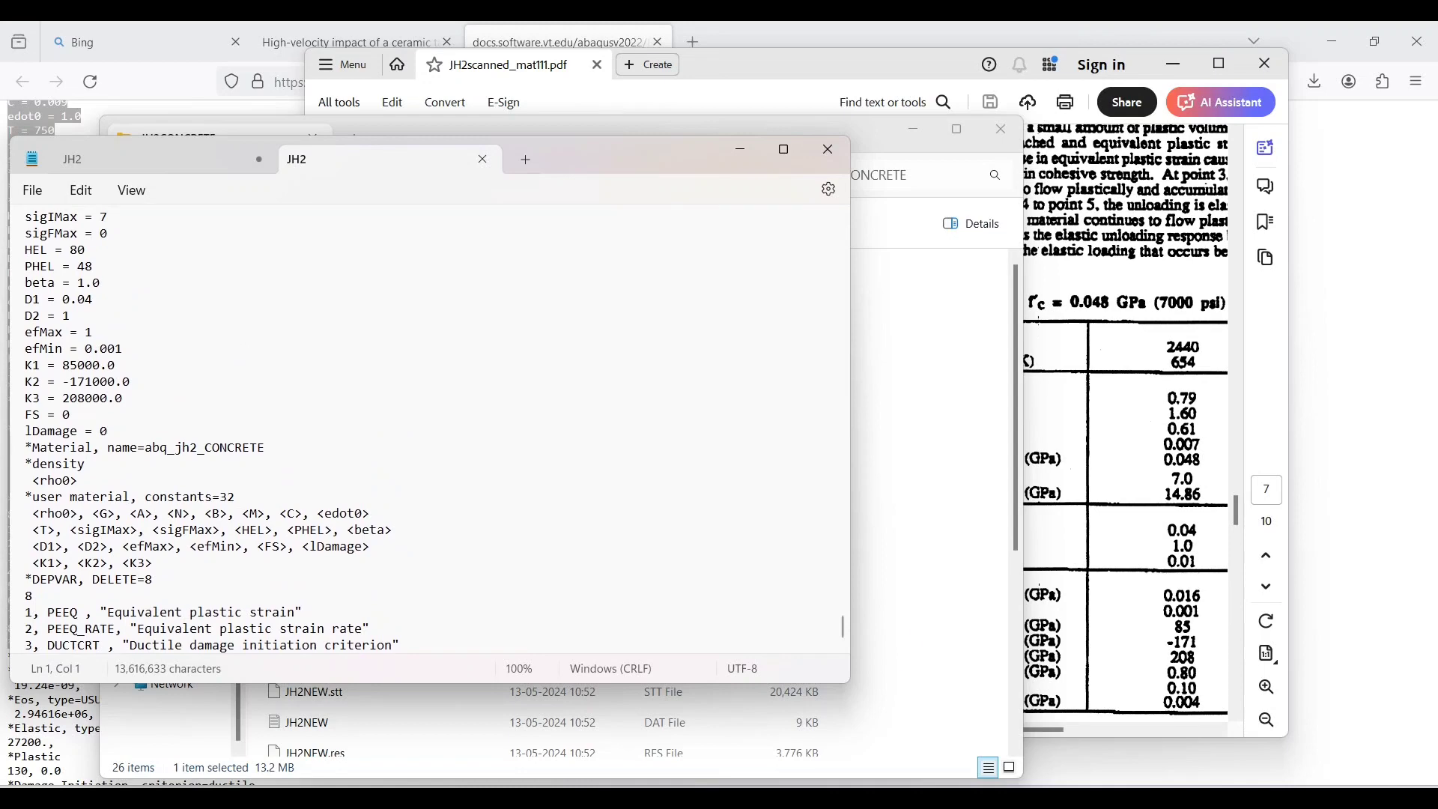
scroll(429, 429, "up", 6)
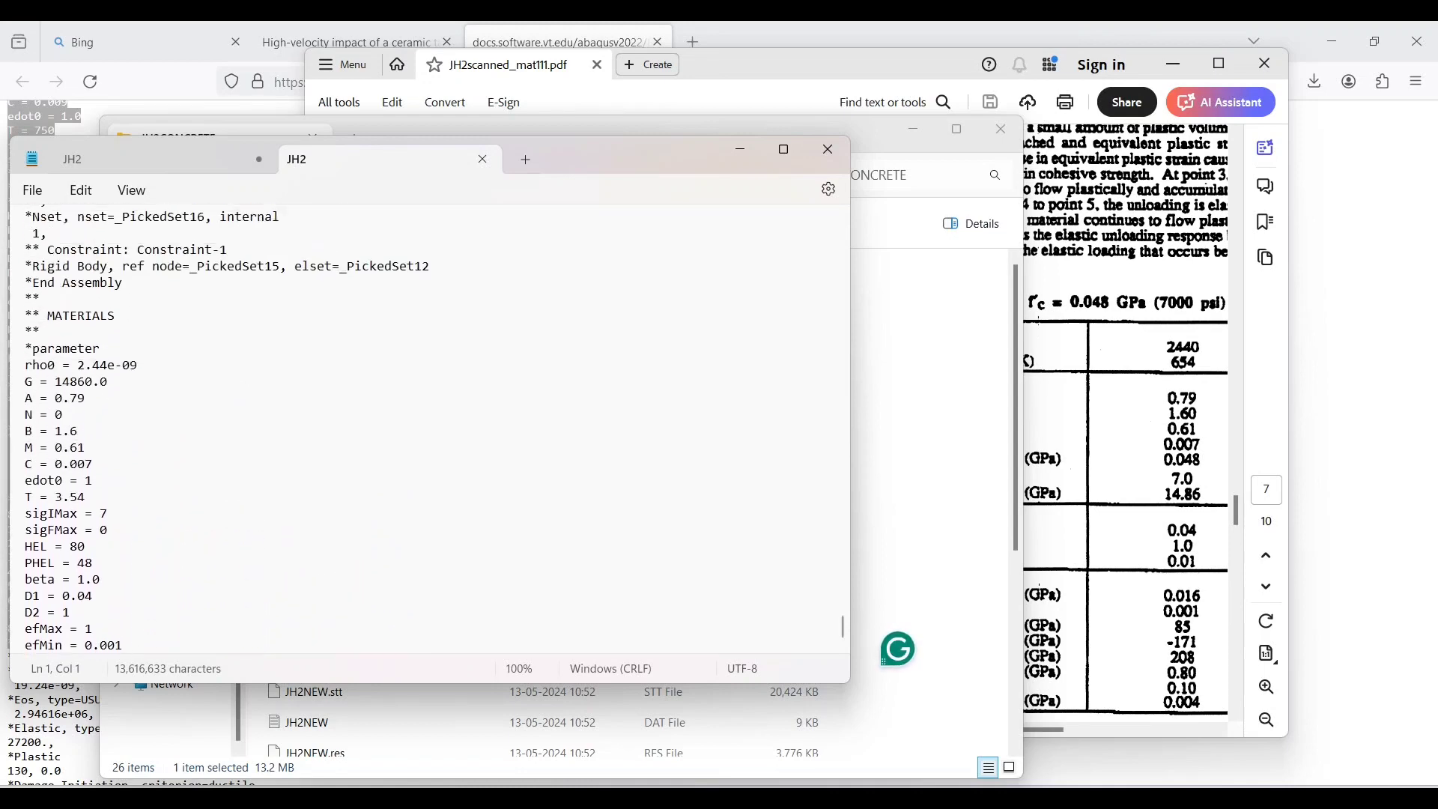
left_click(828, 149)
Open a Command Prompt window for running the Abaqus job
key("super")
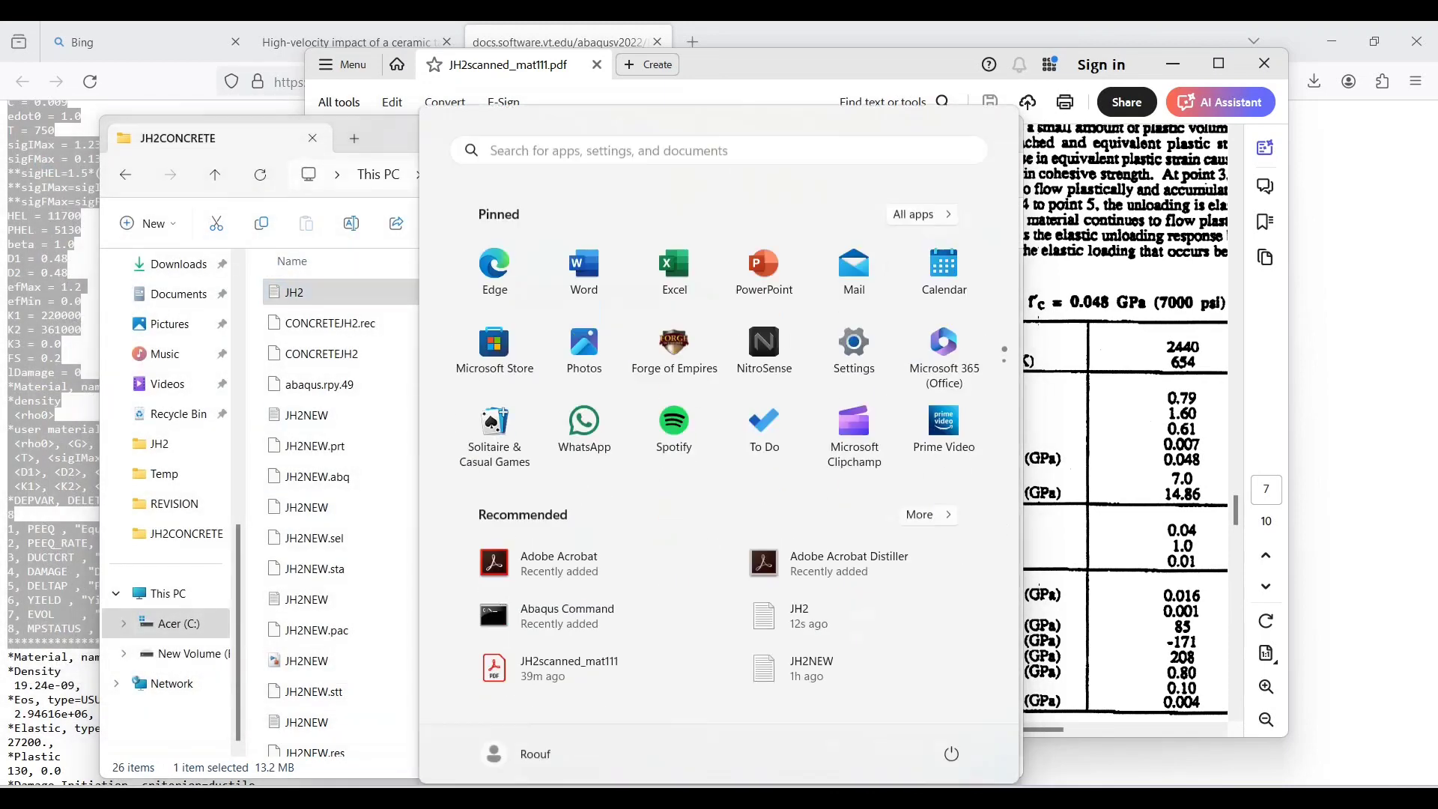
type("cmd")
key("Escape")
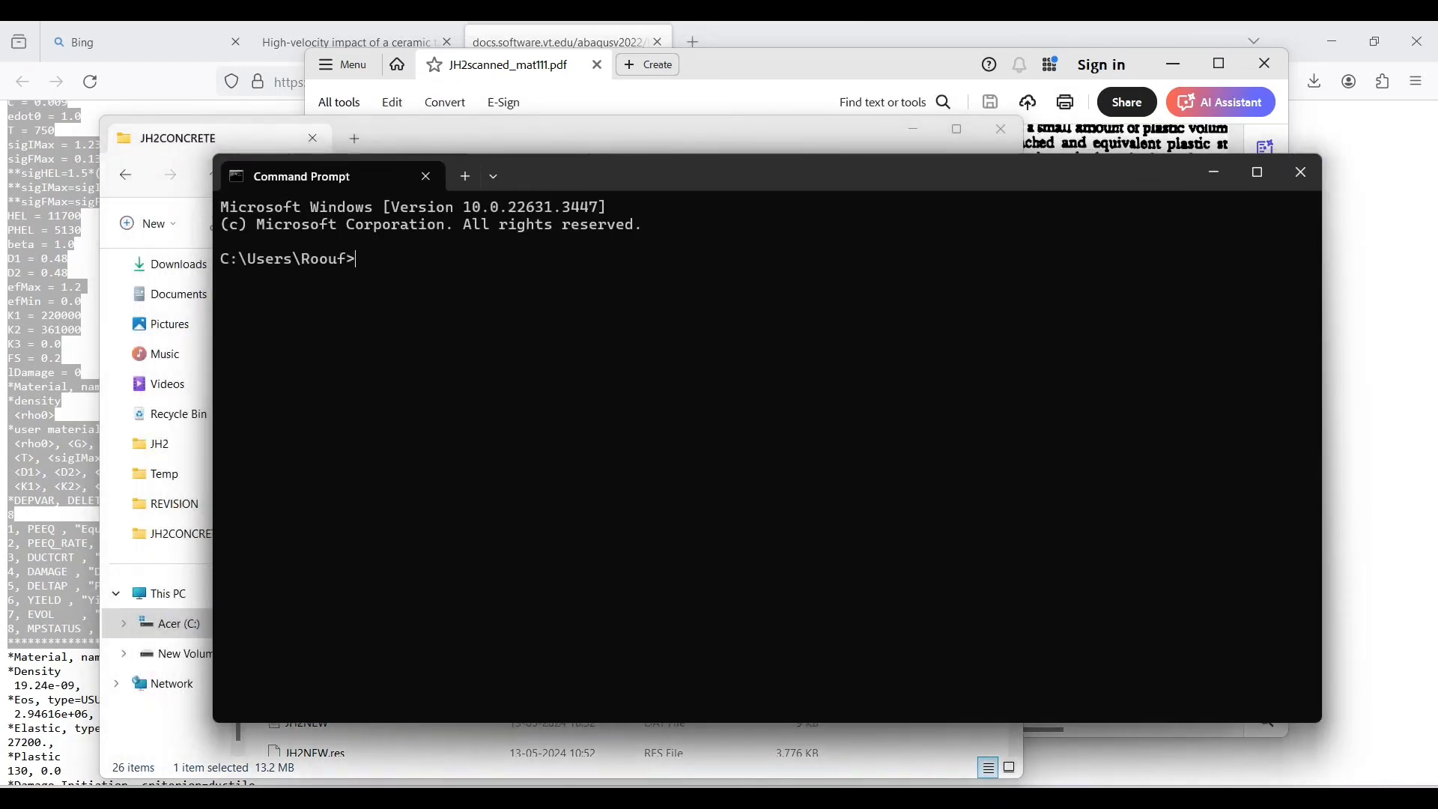
Change the working directory to \temp\JH2CONCRETE
type("\\")
key("BackSpace")
type("CD")
key("BackSpace")
key("BackSpace")
key("Caps_Lock")
type("cd \\temp\\J")
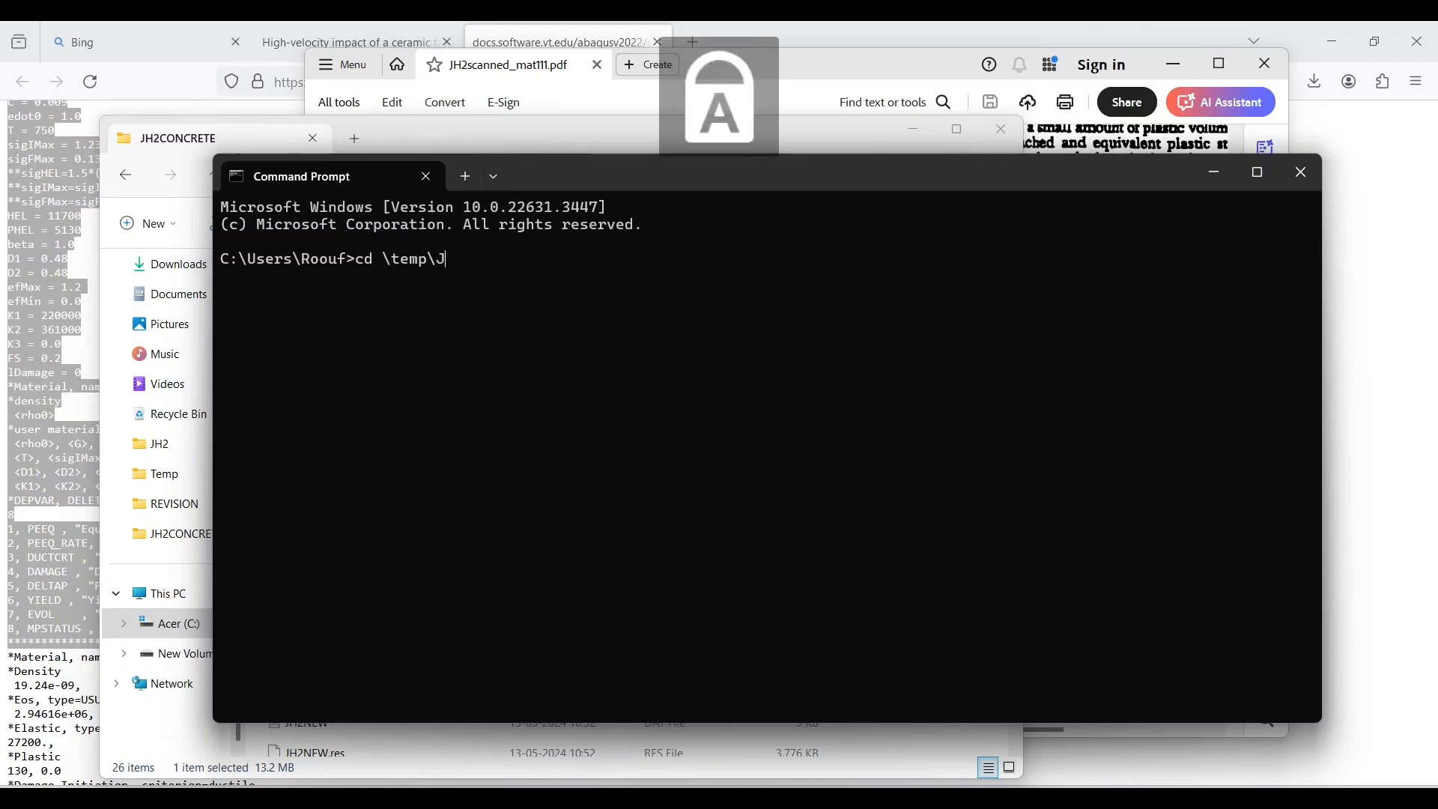
type("H2CONC")
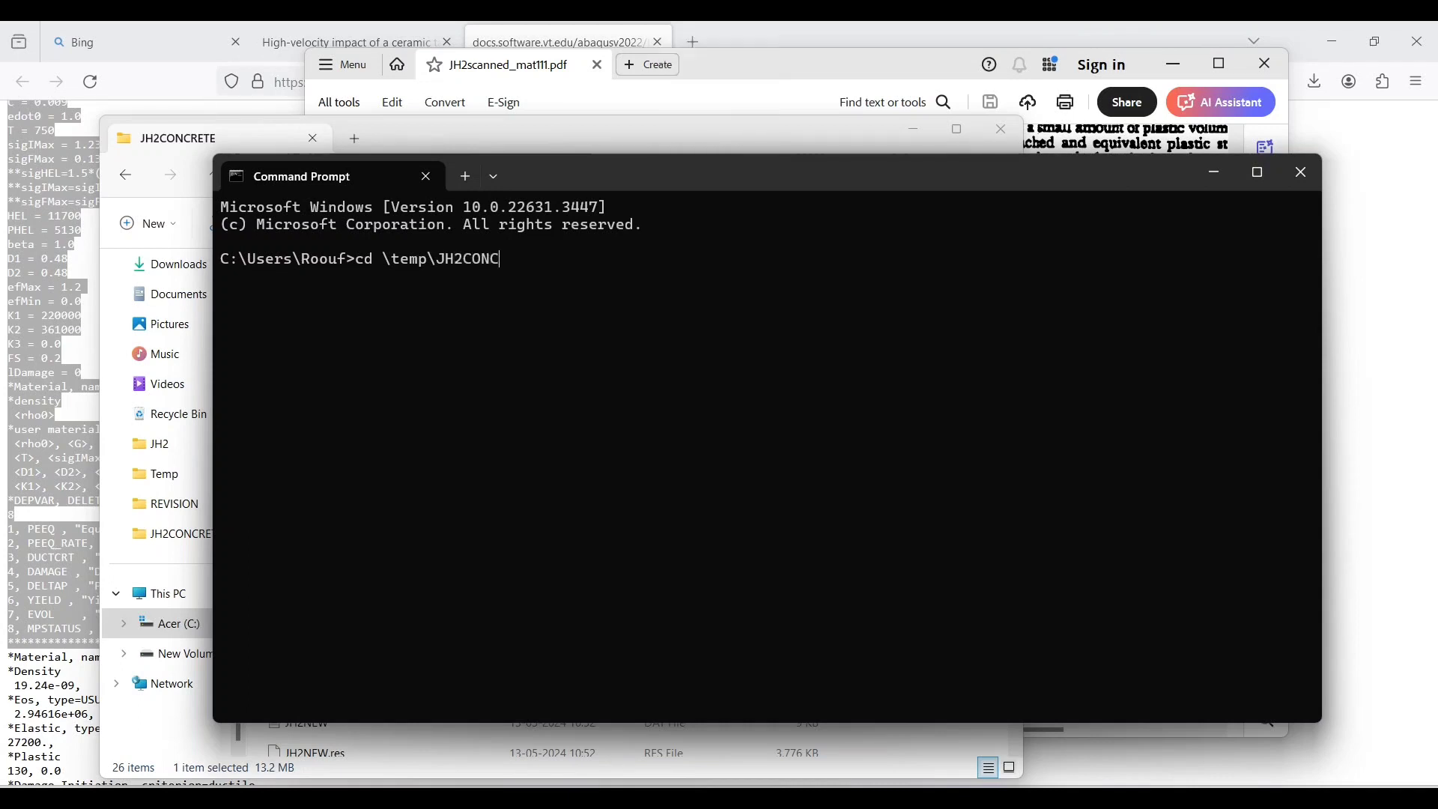
type("RETE")
key("Return")
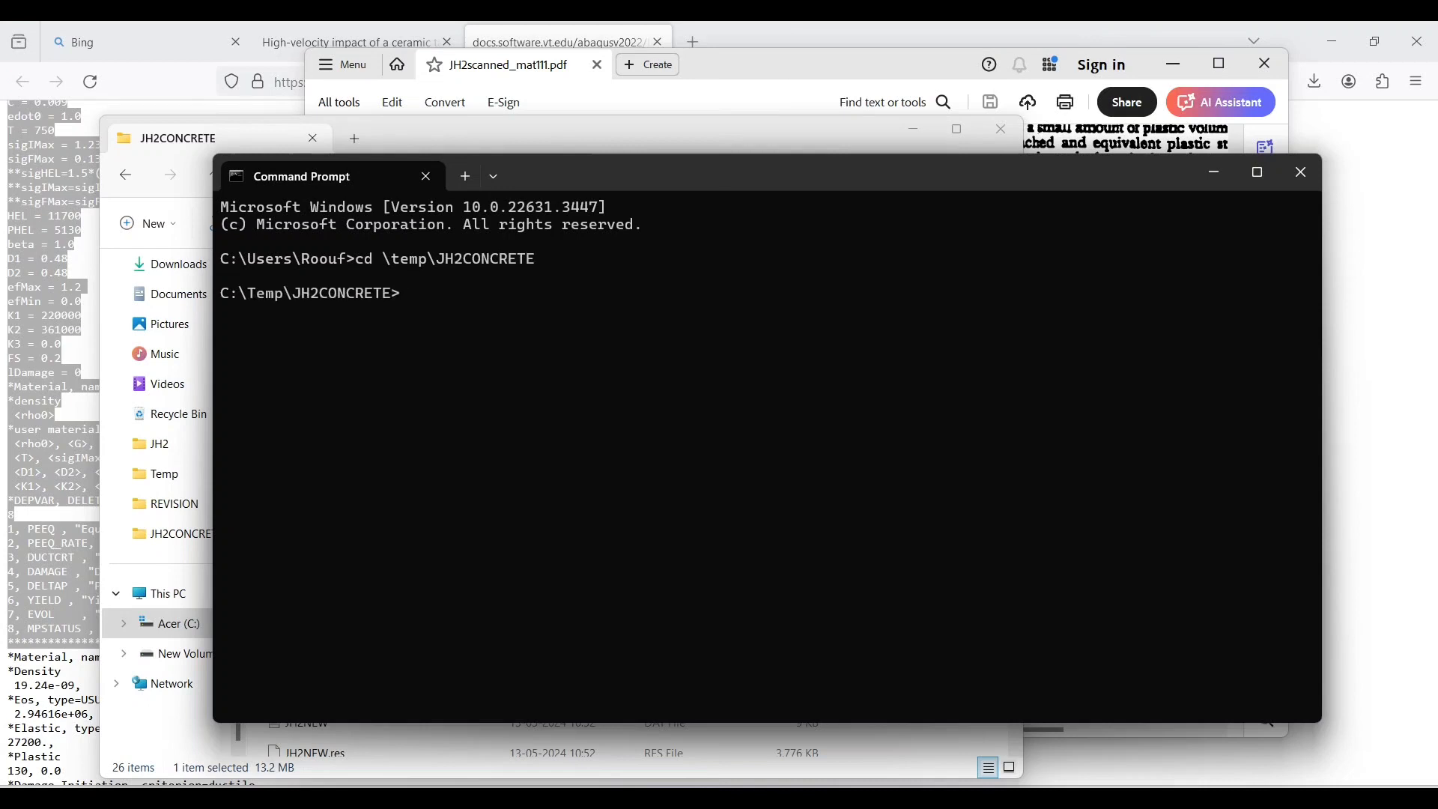
Run the Abaqus analysis from the JH2CONCRETE directory with the command abaqus job=JH2.inp
key("Caps_Lock")
type("a")
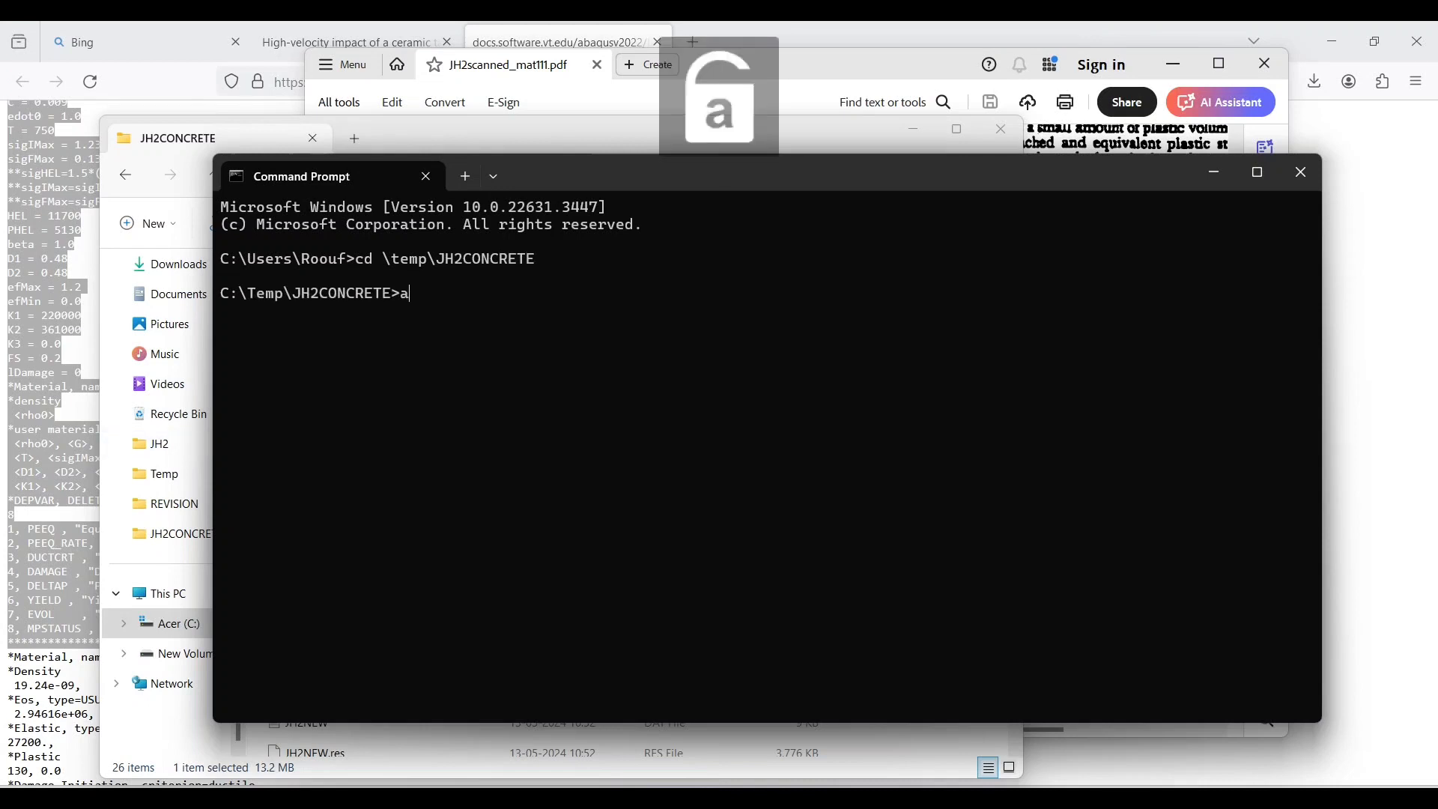
type("baqus job=")
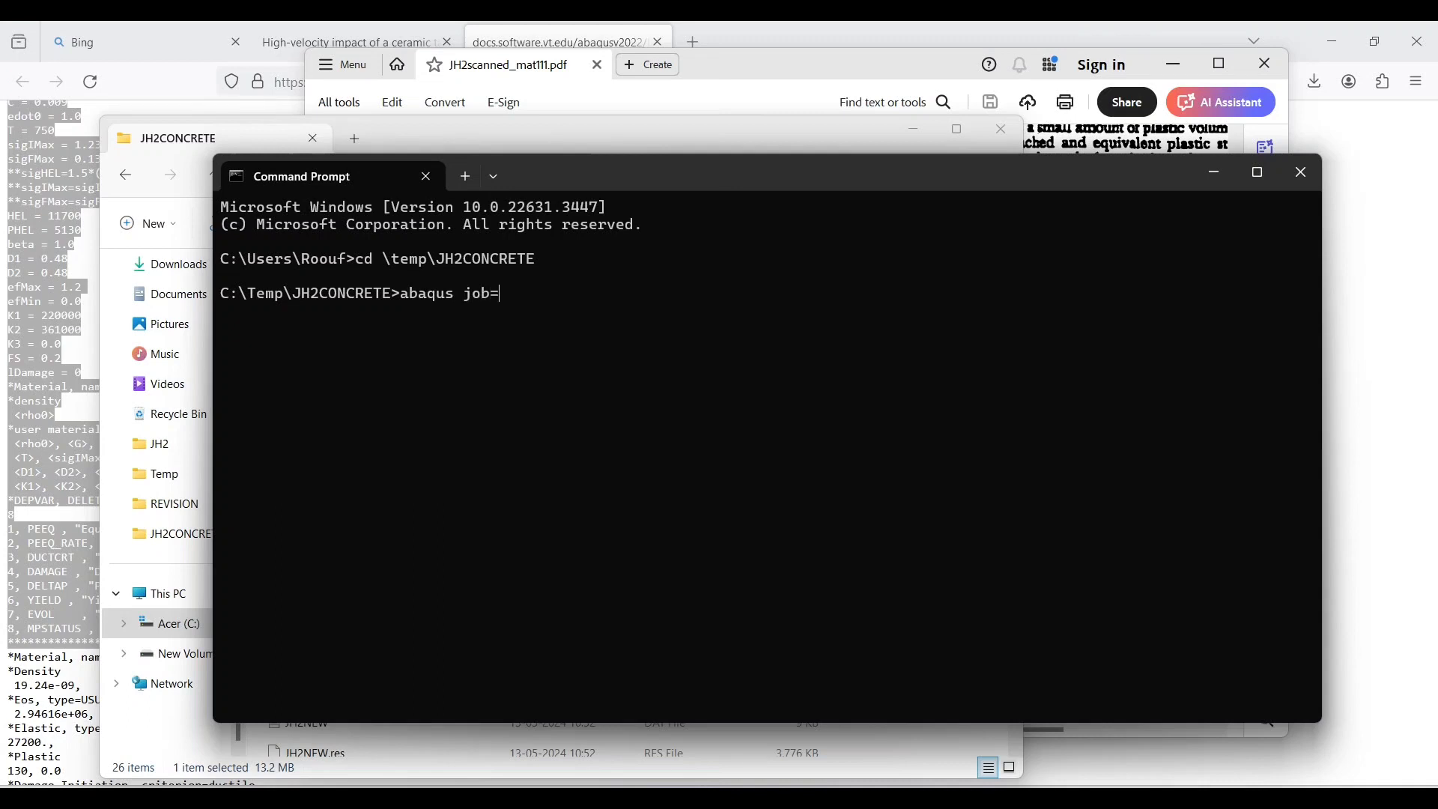
left_click_drag(610, 175, 630, 252)
key("Caps_Lock")
type("J")
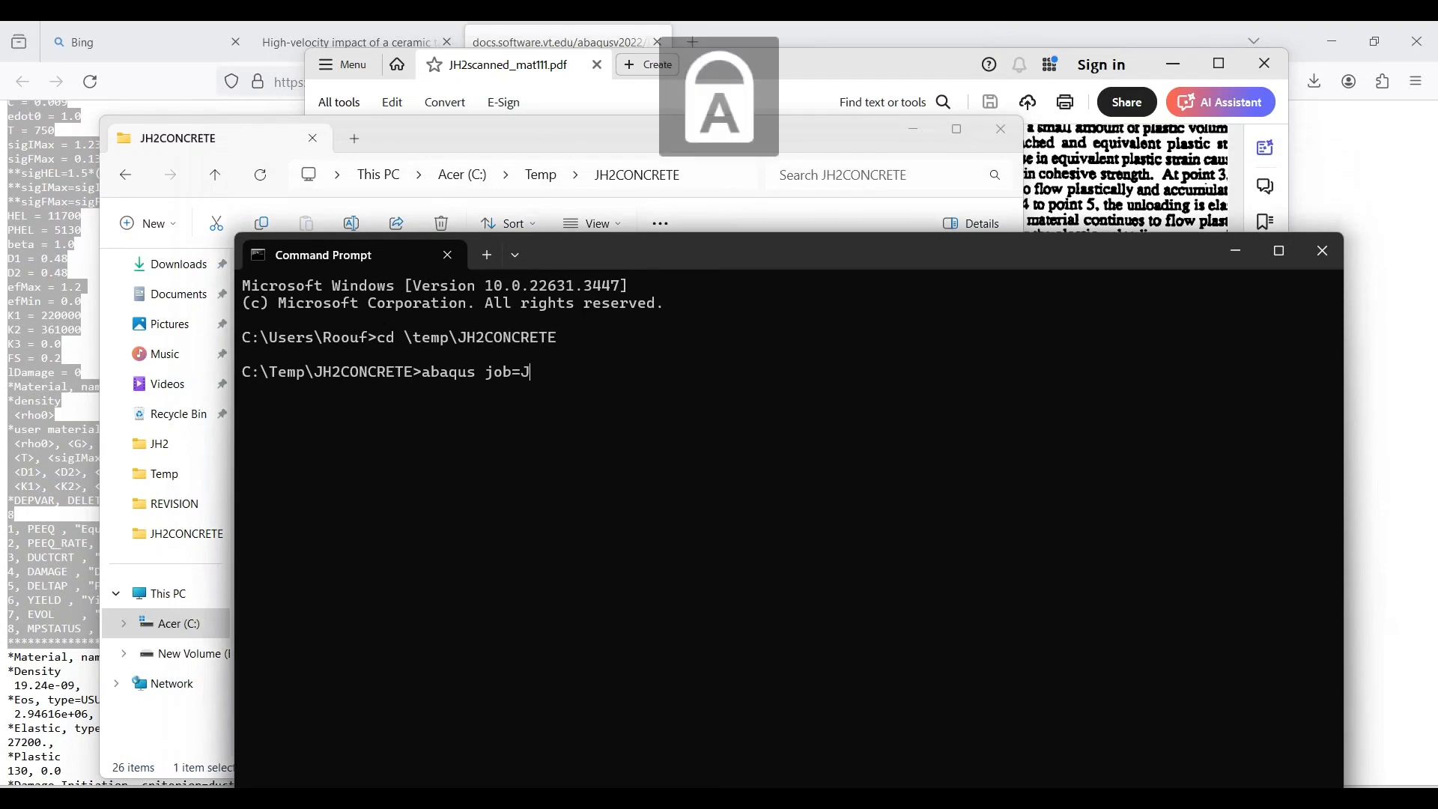
type("H2")
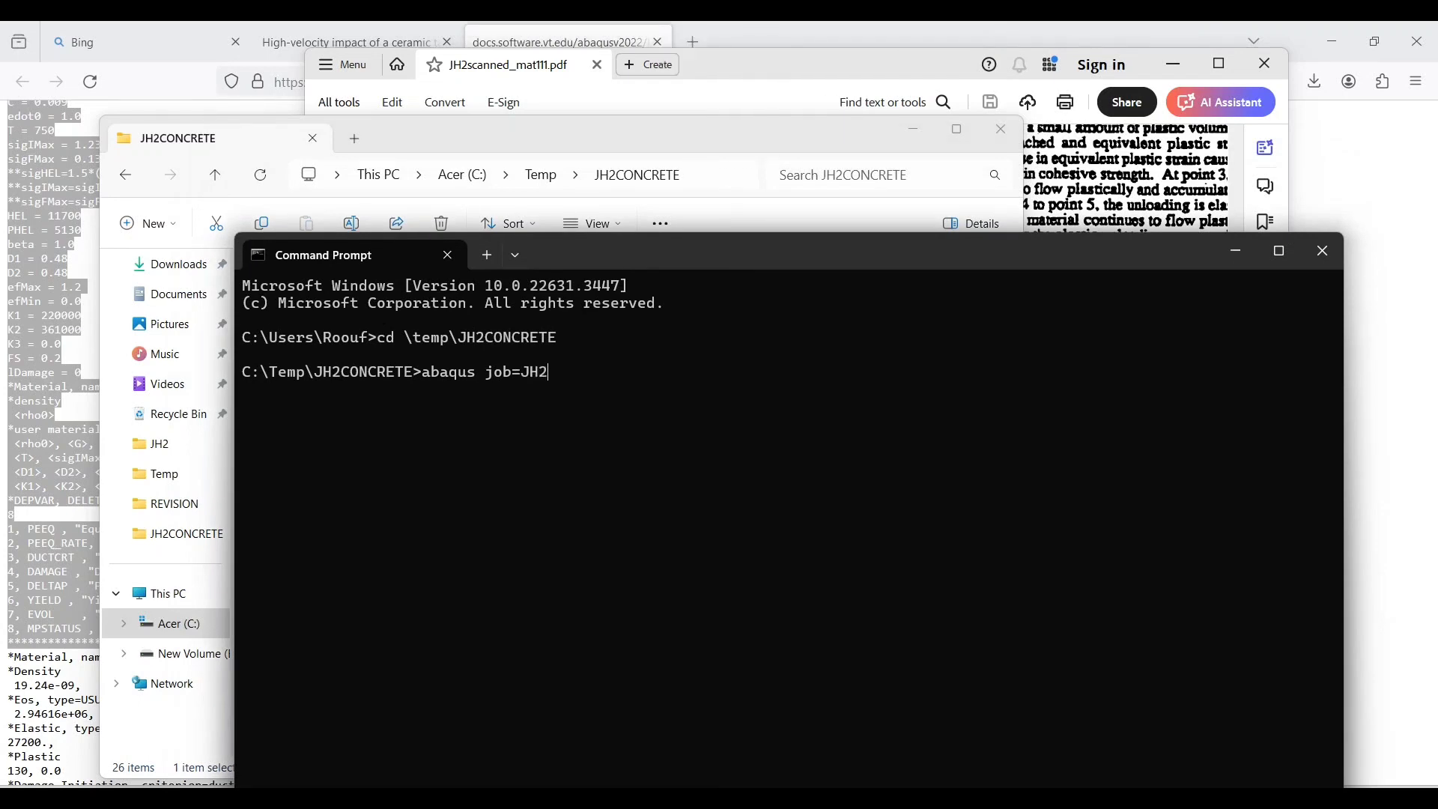
left_click_drag(632, 259, 589, 218)
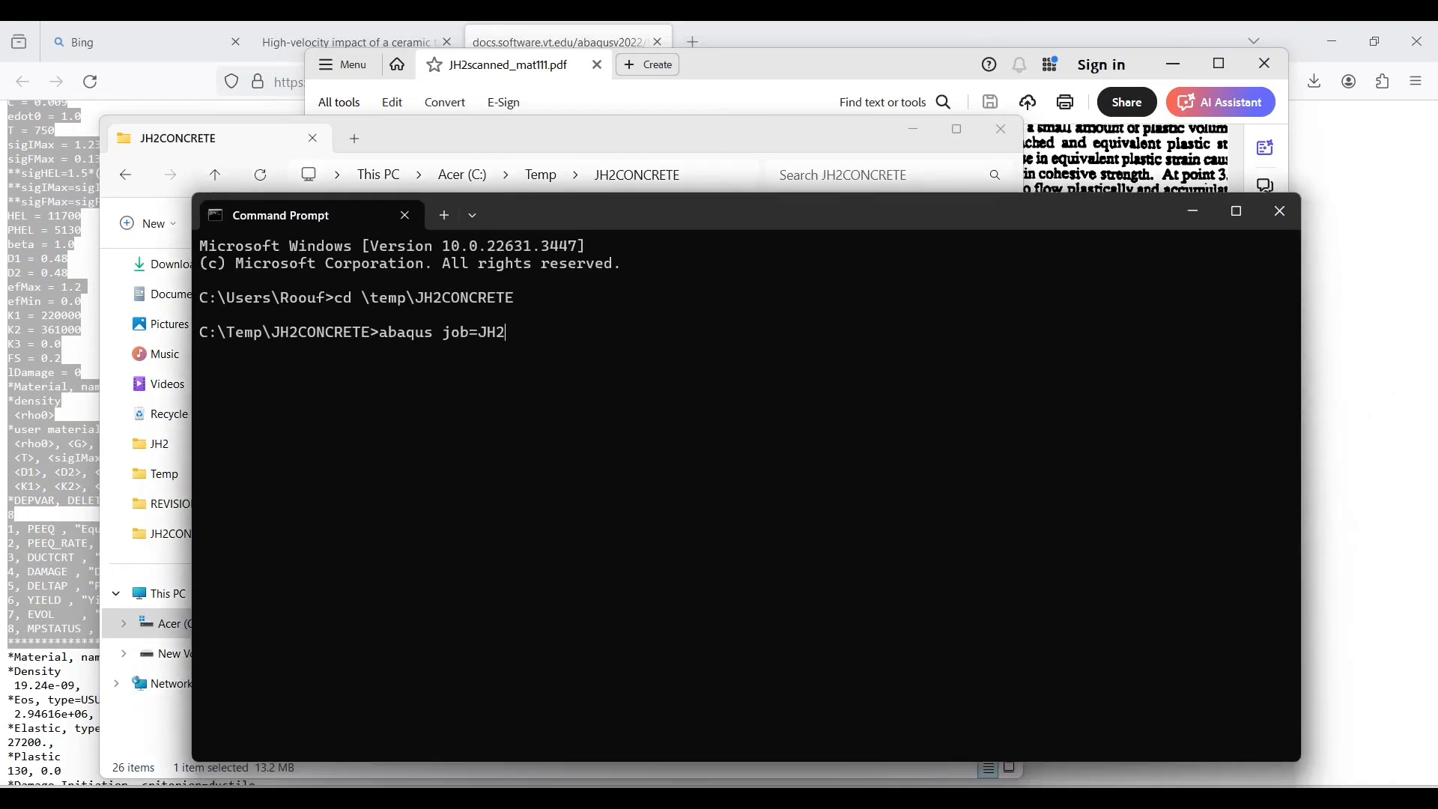
key("Caps_Lock")
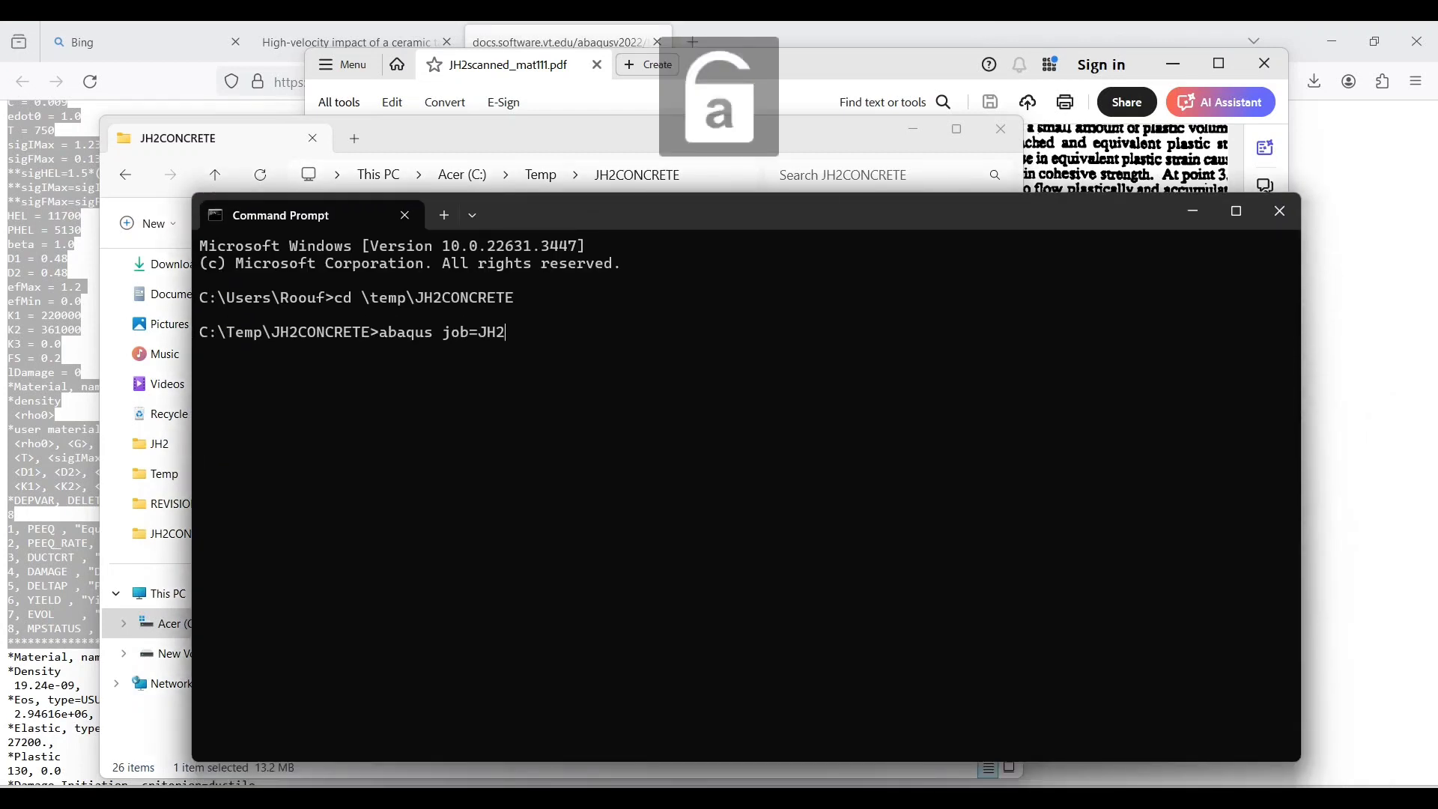
type("p")
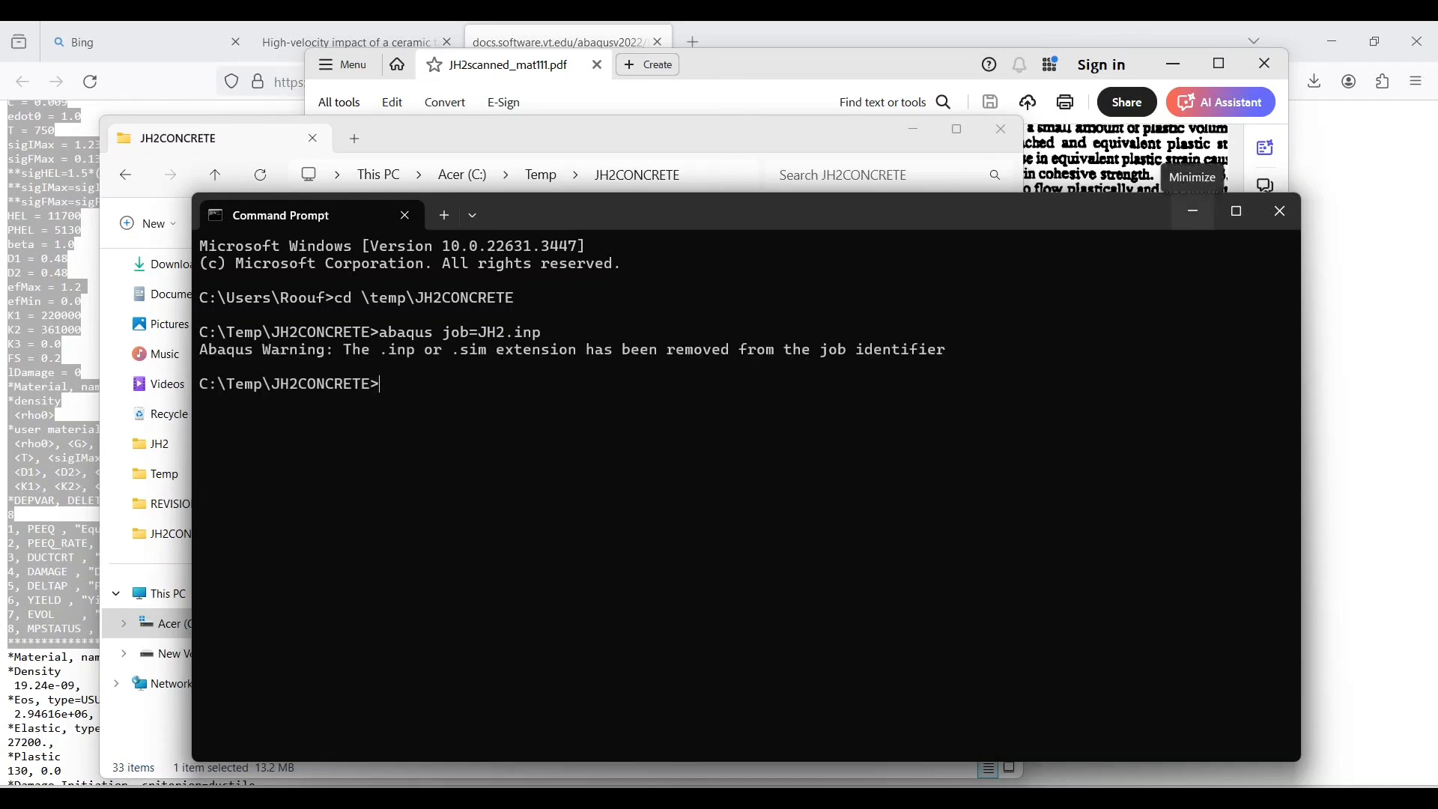
Open the JH2 DAT file in the JH2CONCRETE folder, review its input processing and problem size sections, and close it
left_click(1193, 210)
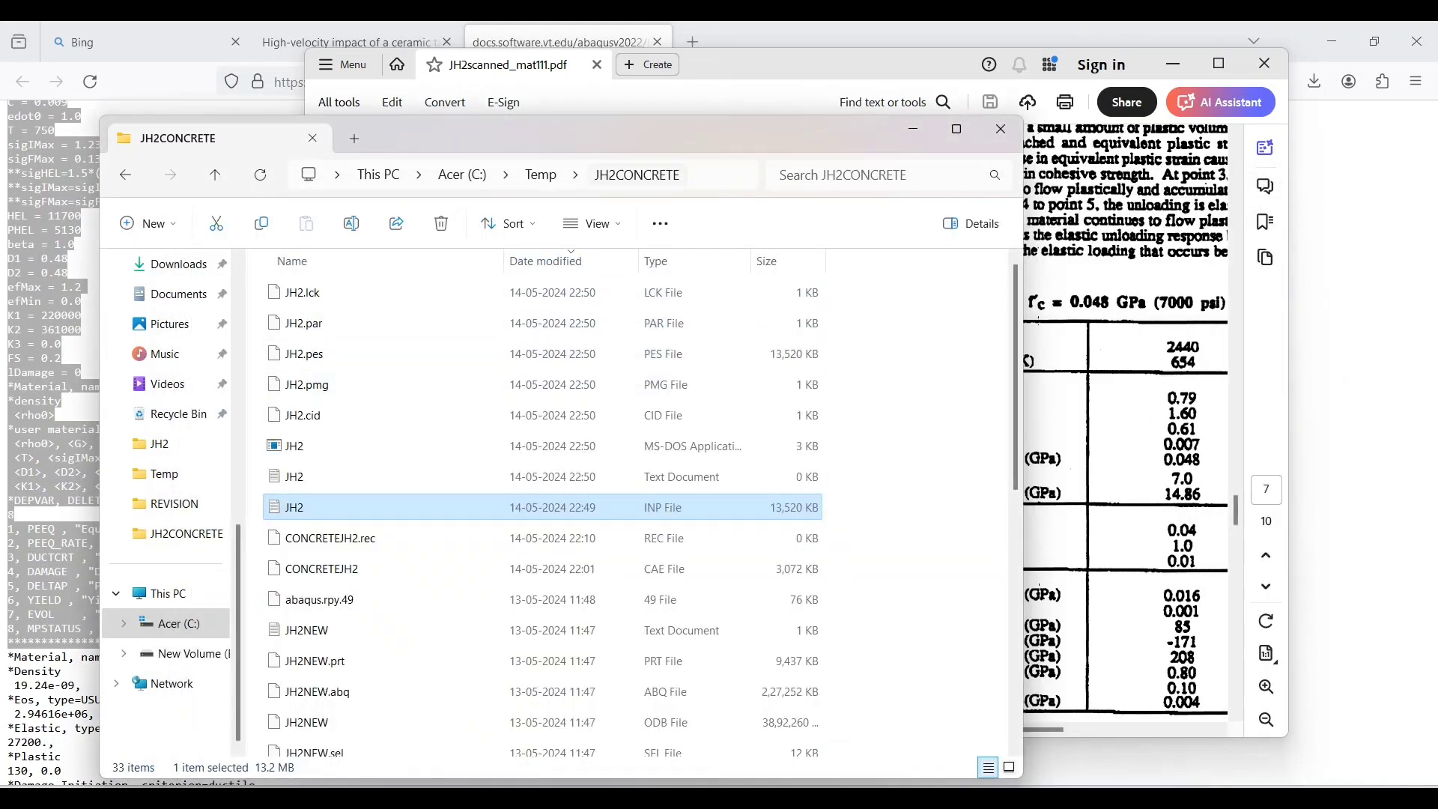
left_click(540, 174)
key("Return")
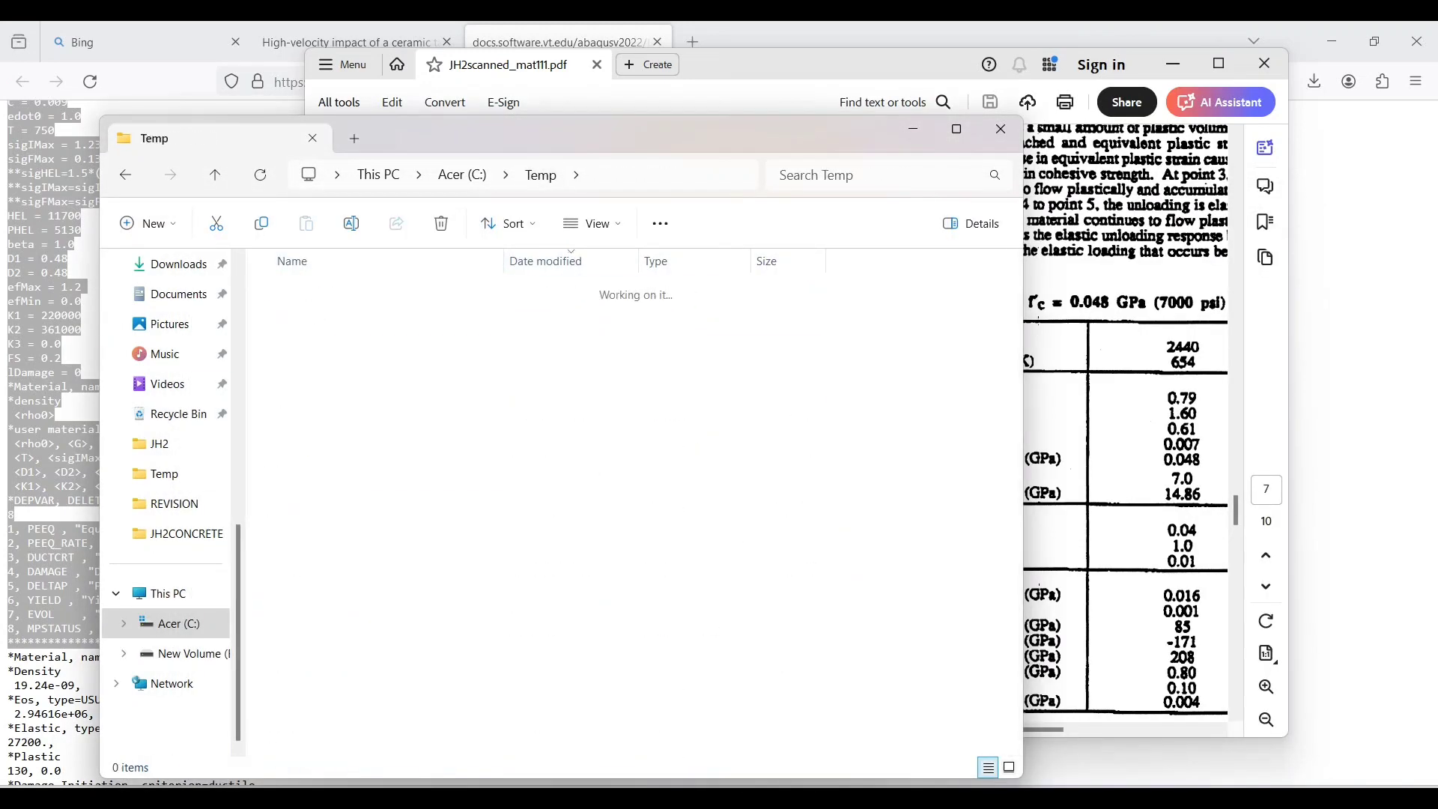
key("Down")
key("Down")
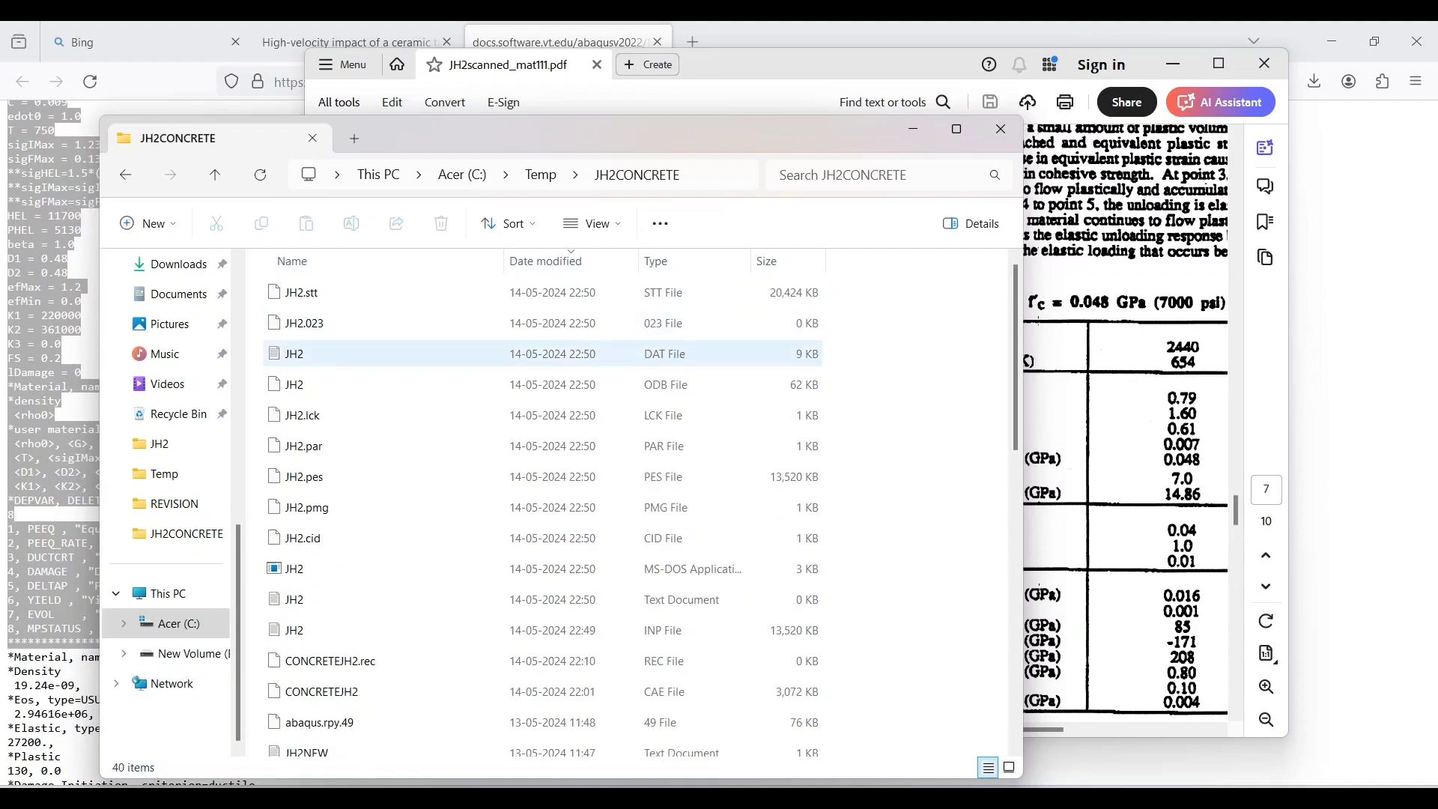
double_click(330, 355)
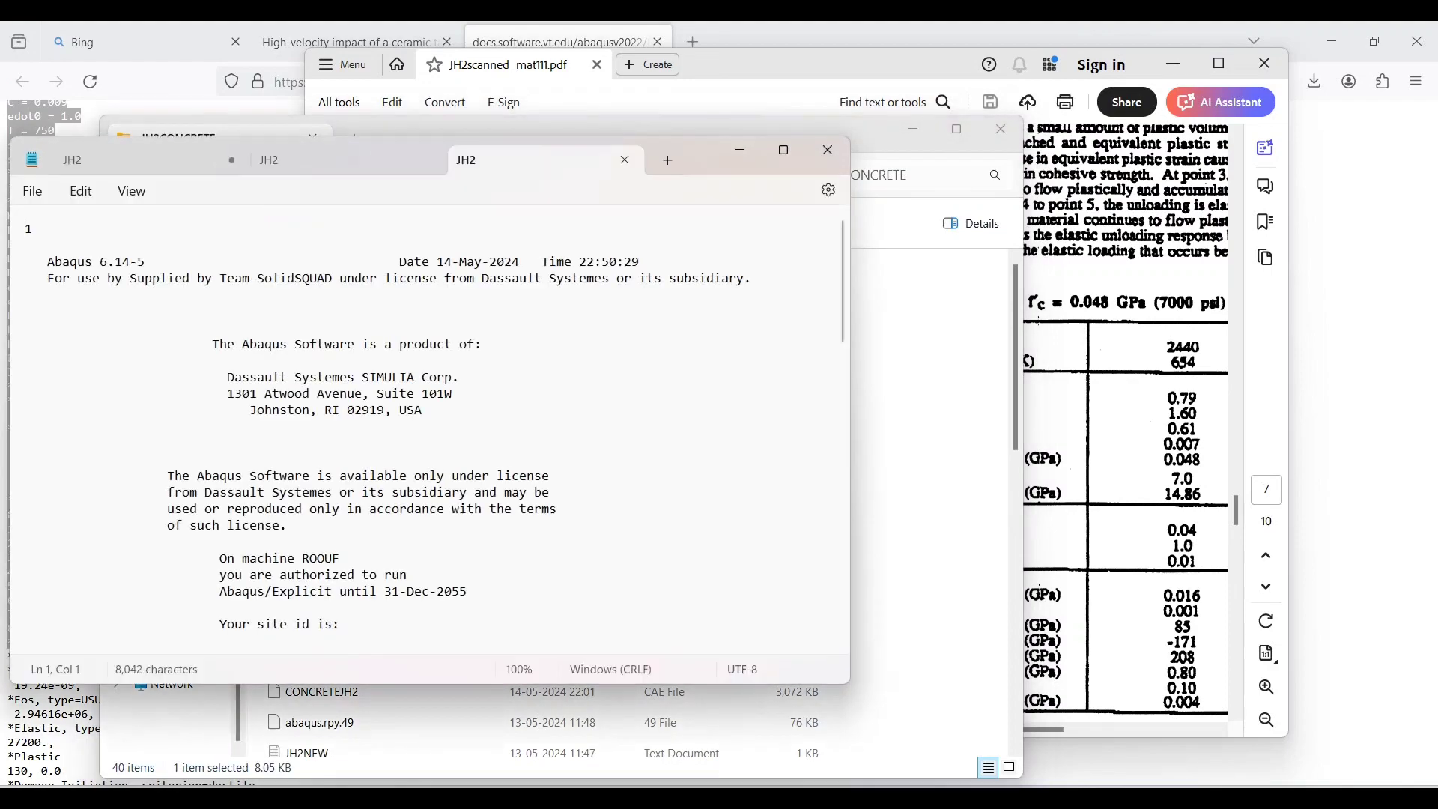
scroll(427, 434, "down", 20)
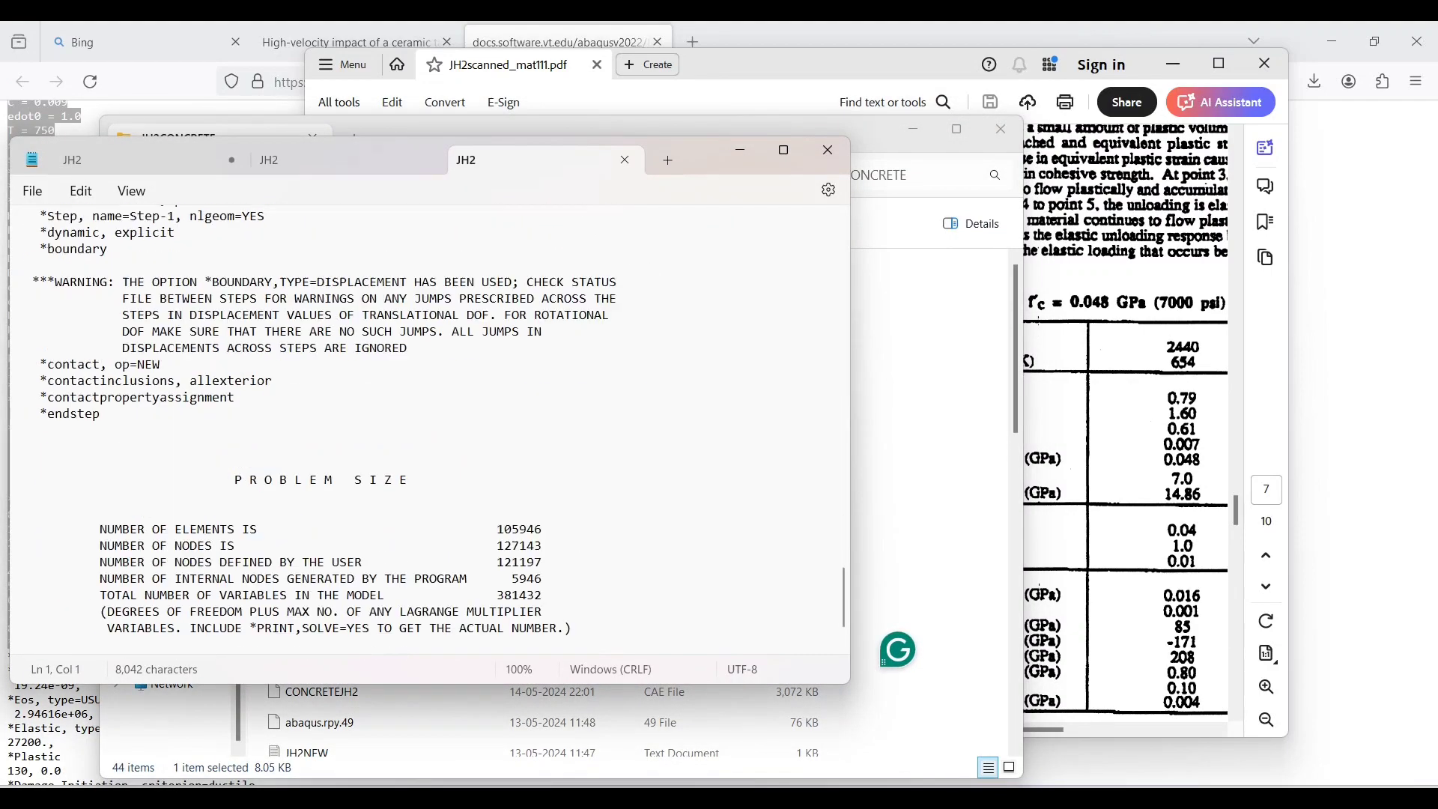
scroll(427, 435, "up", 9)
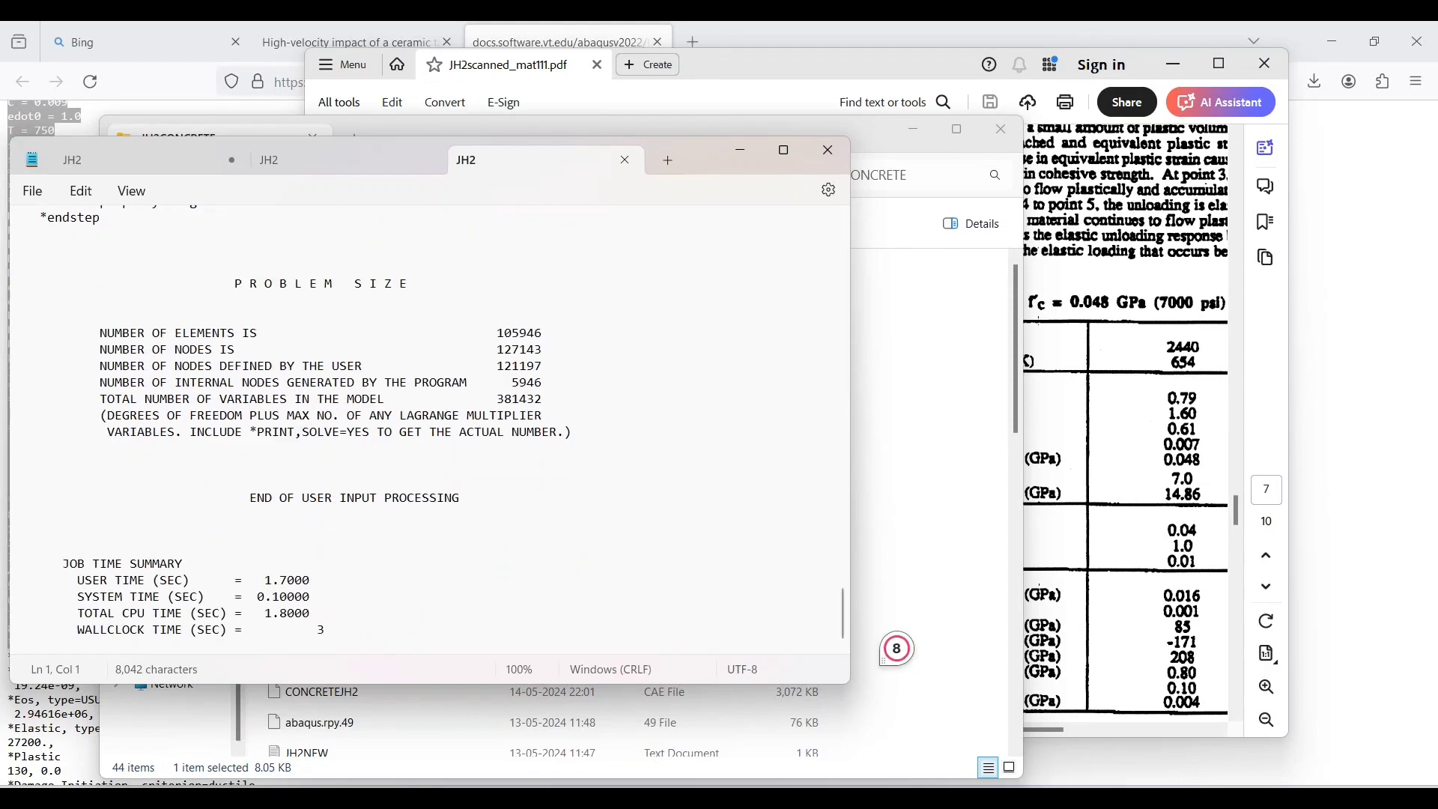
scroll(427, 435, "up", 14)
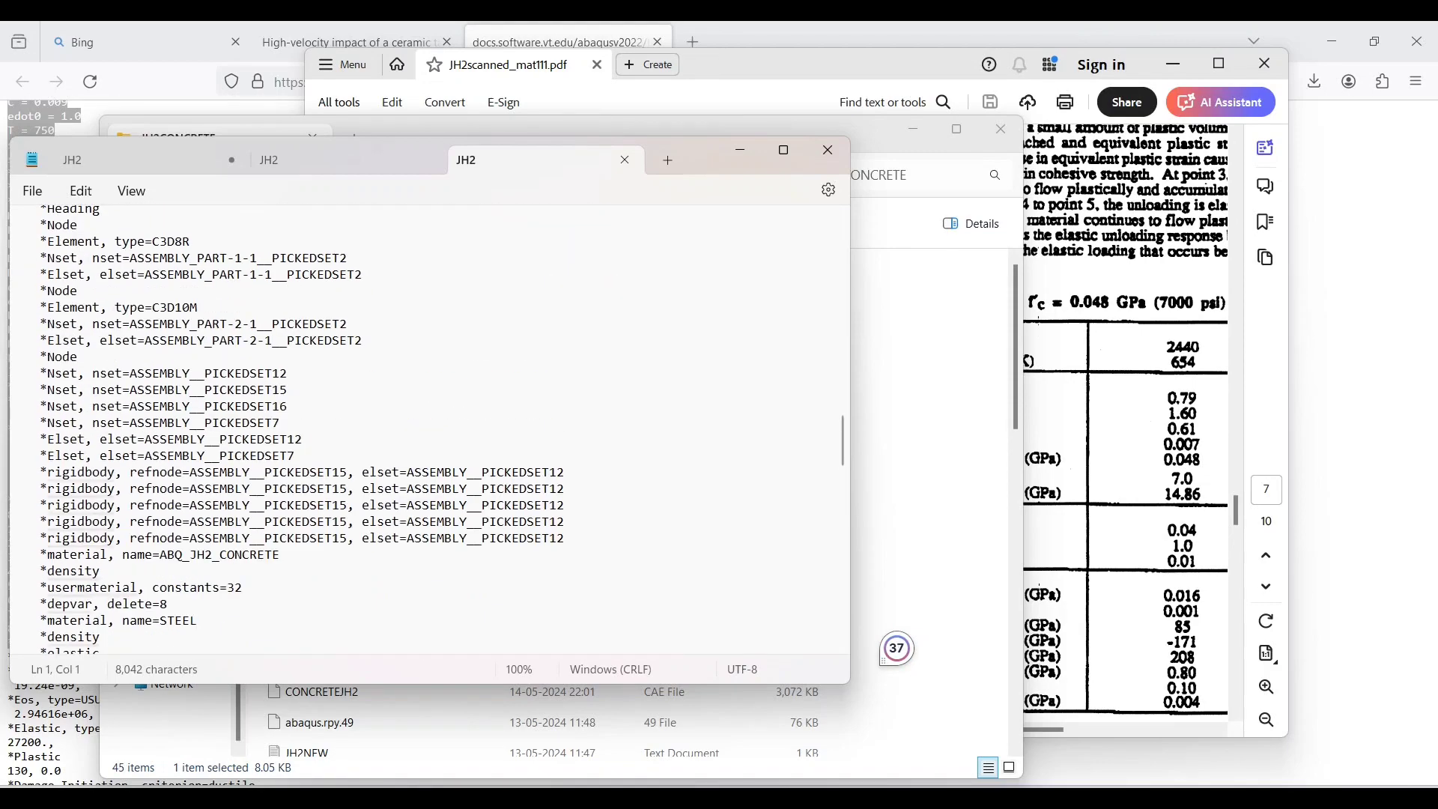
left_click(827, 149)
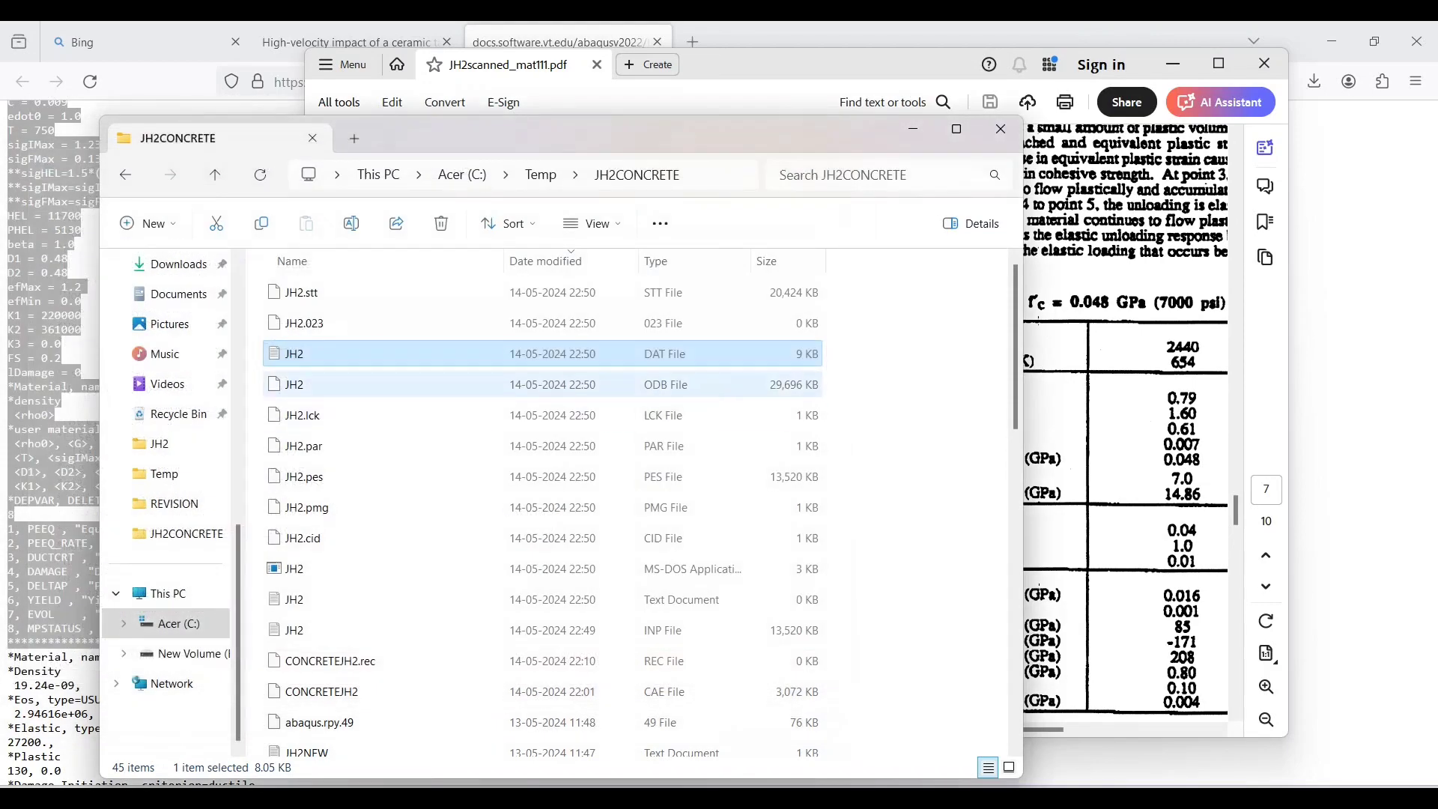
Switch to Abaqus/CAE and open the output database JH2NEW.odb from the JH2CONCRETE directory
left_click(294, 384)
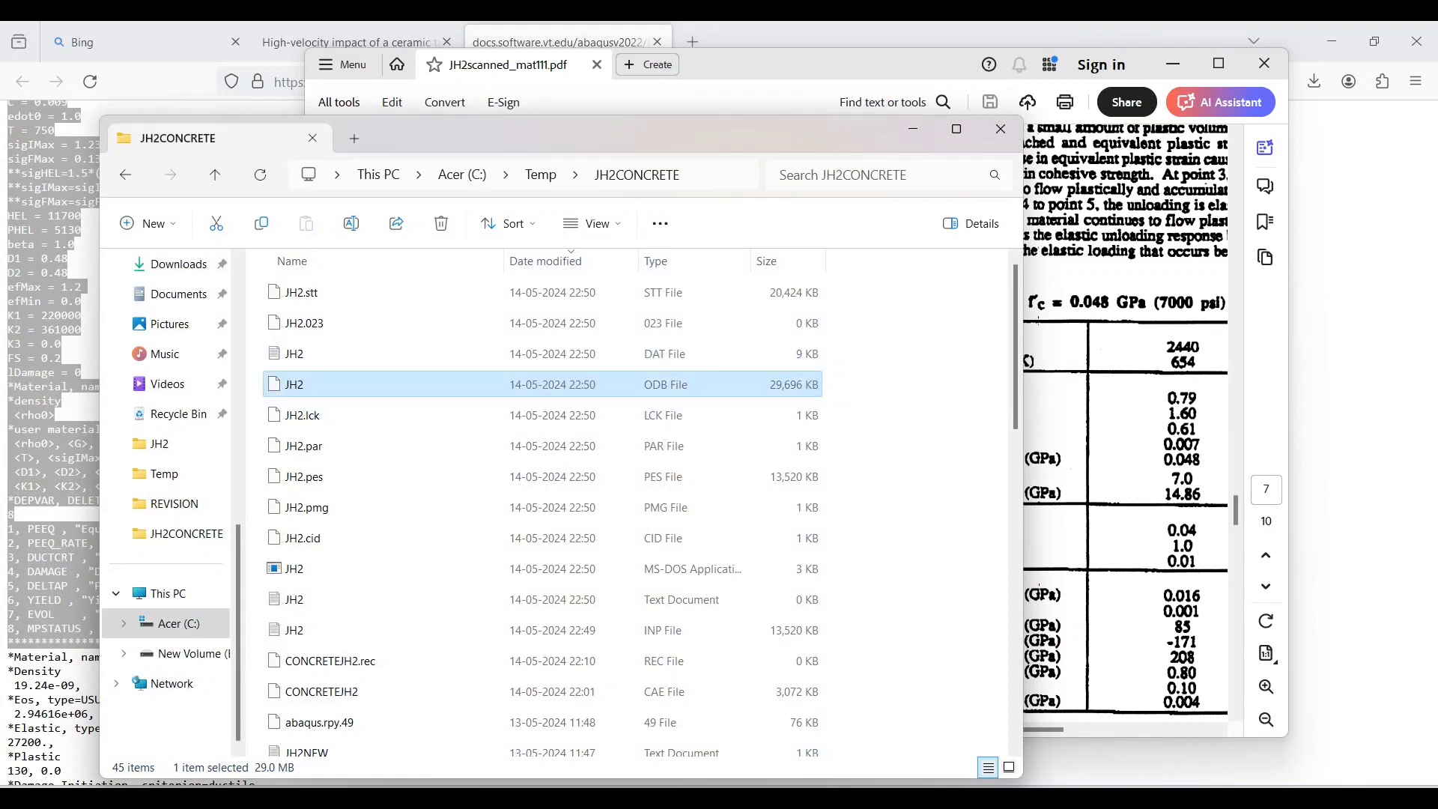
left_click(912, 129)
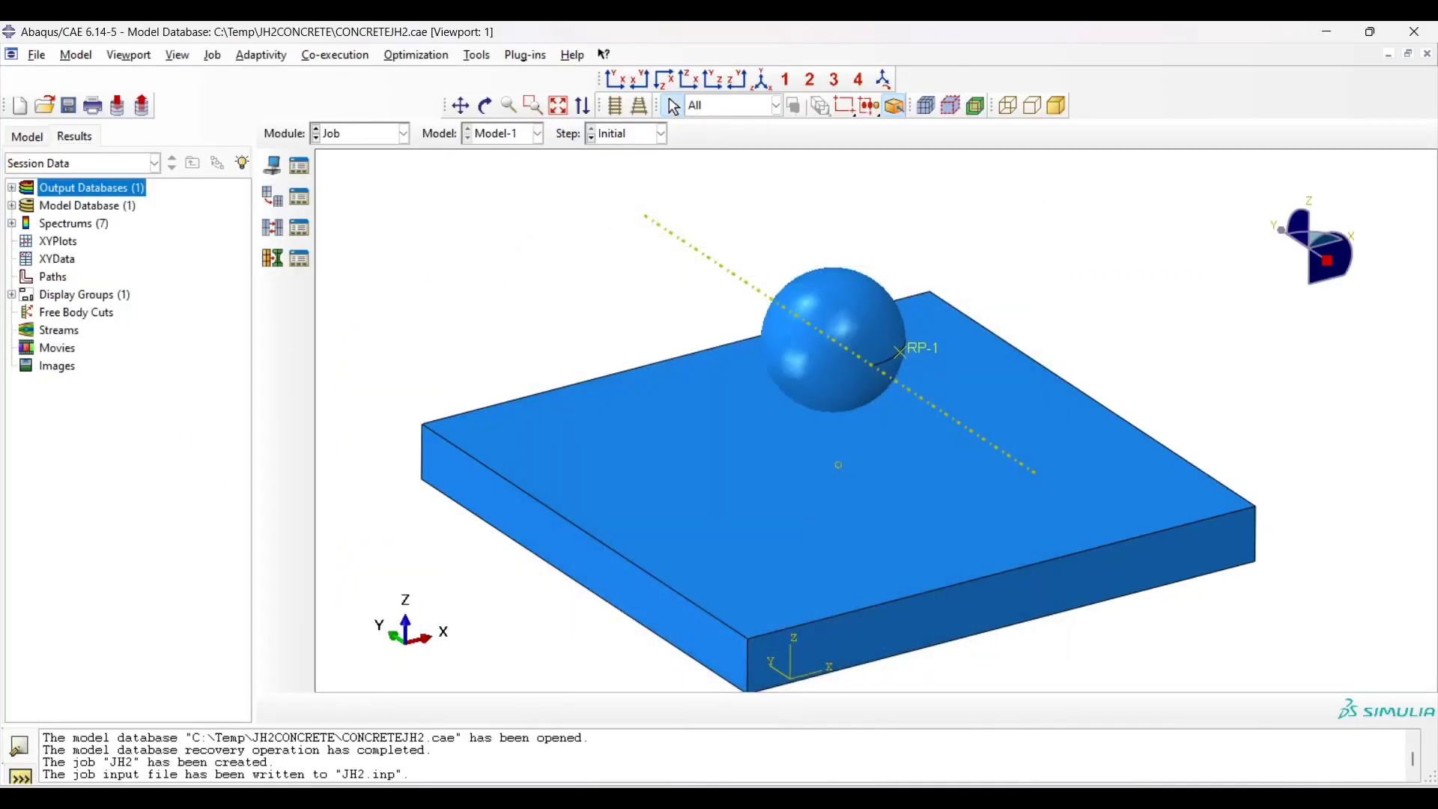
right_click(87, 188)
left_click(112, 215)
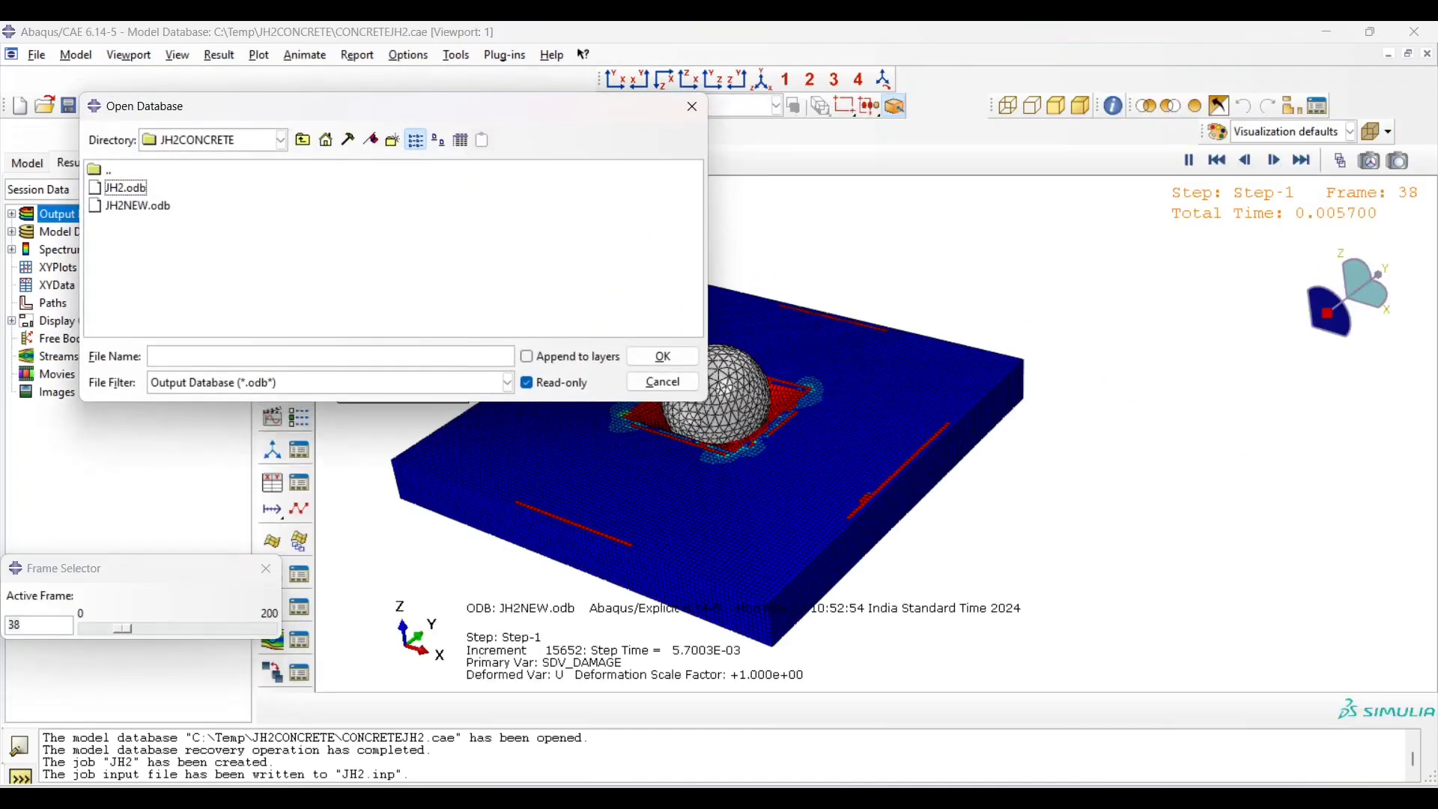
left_click_drag(194, 110, 324, 113)
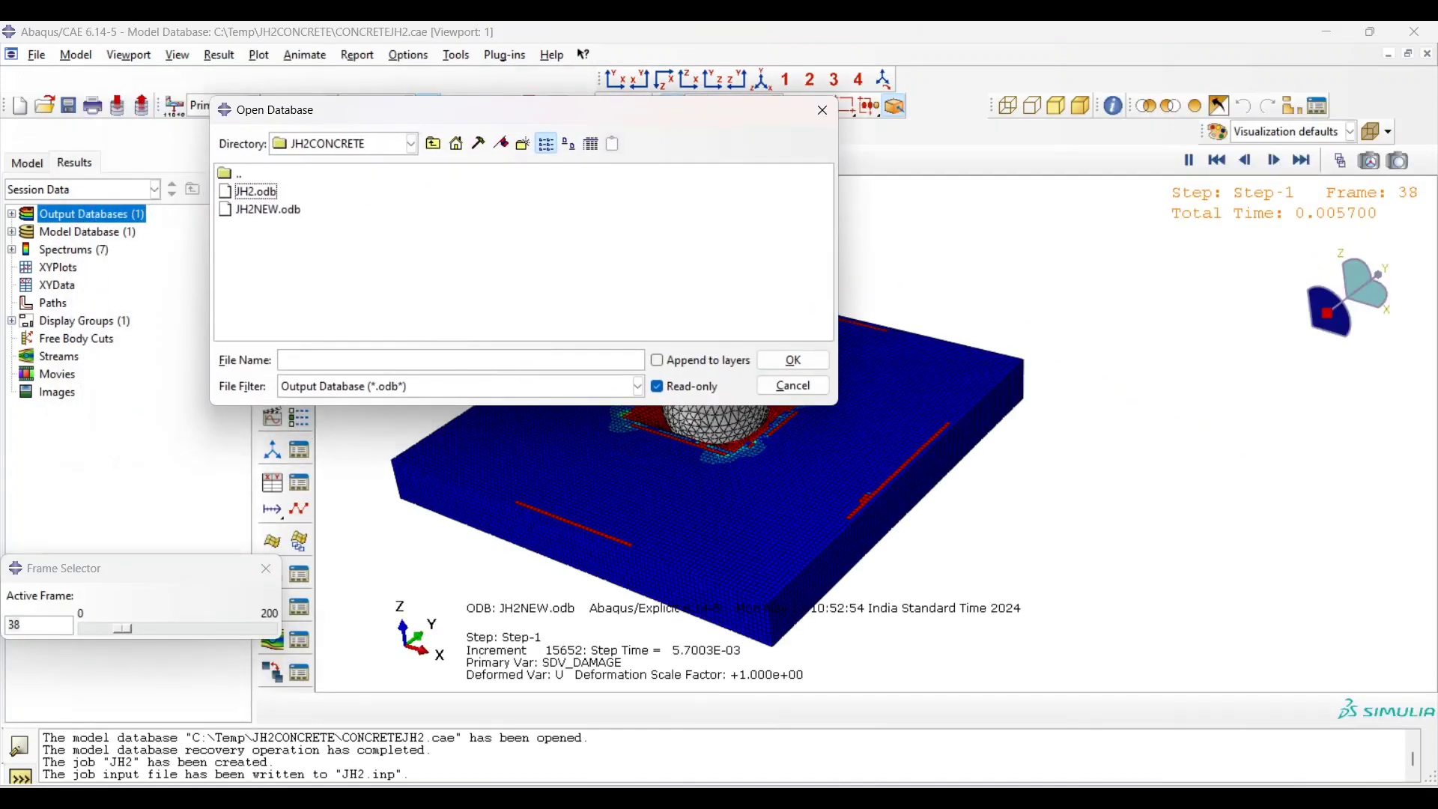
left_click(255, 191)
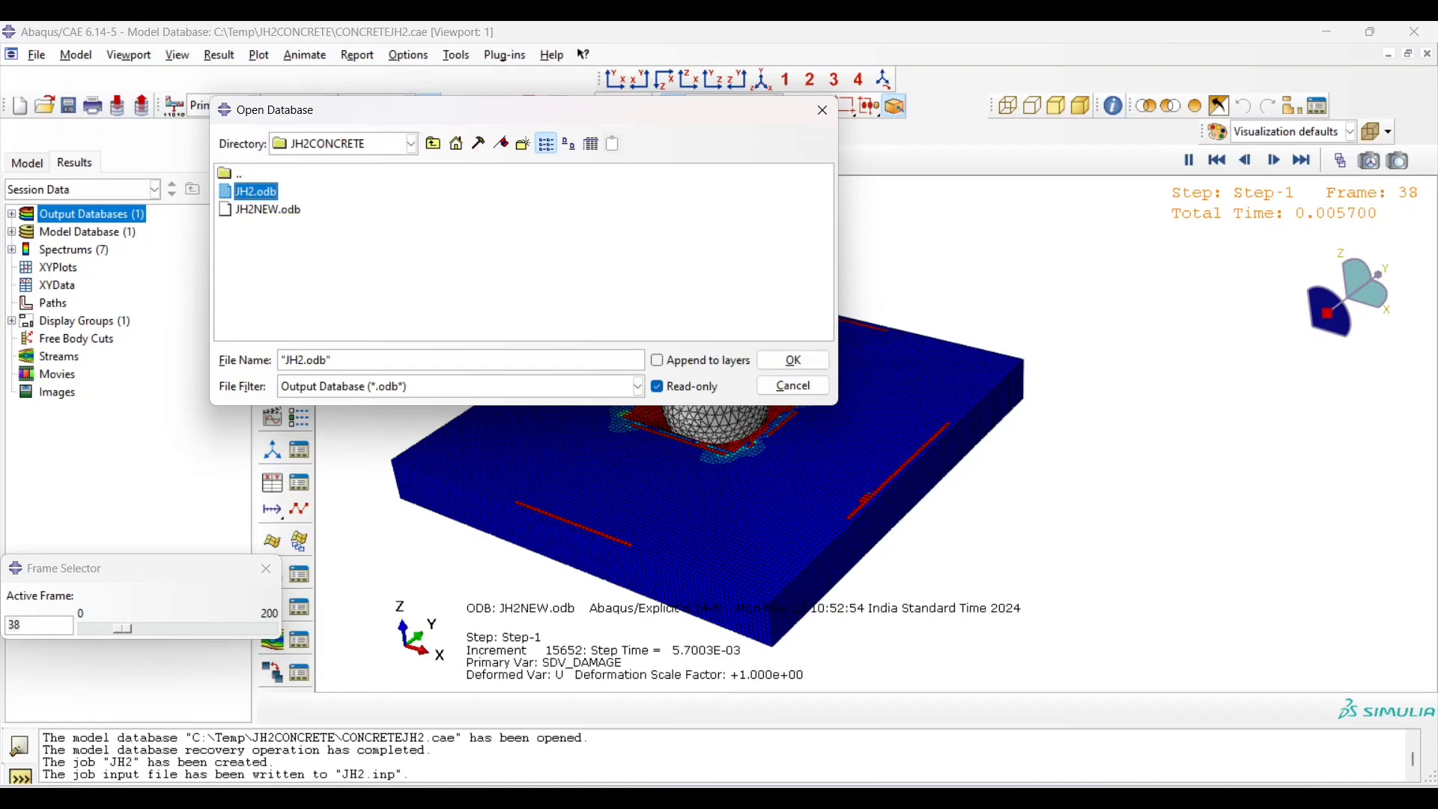
left_click(267, 209)
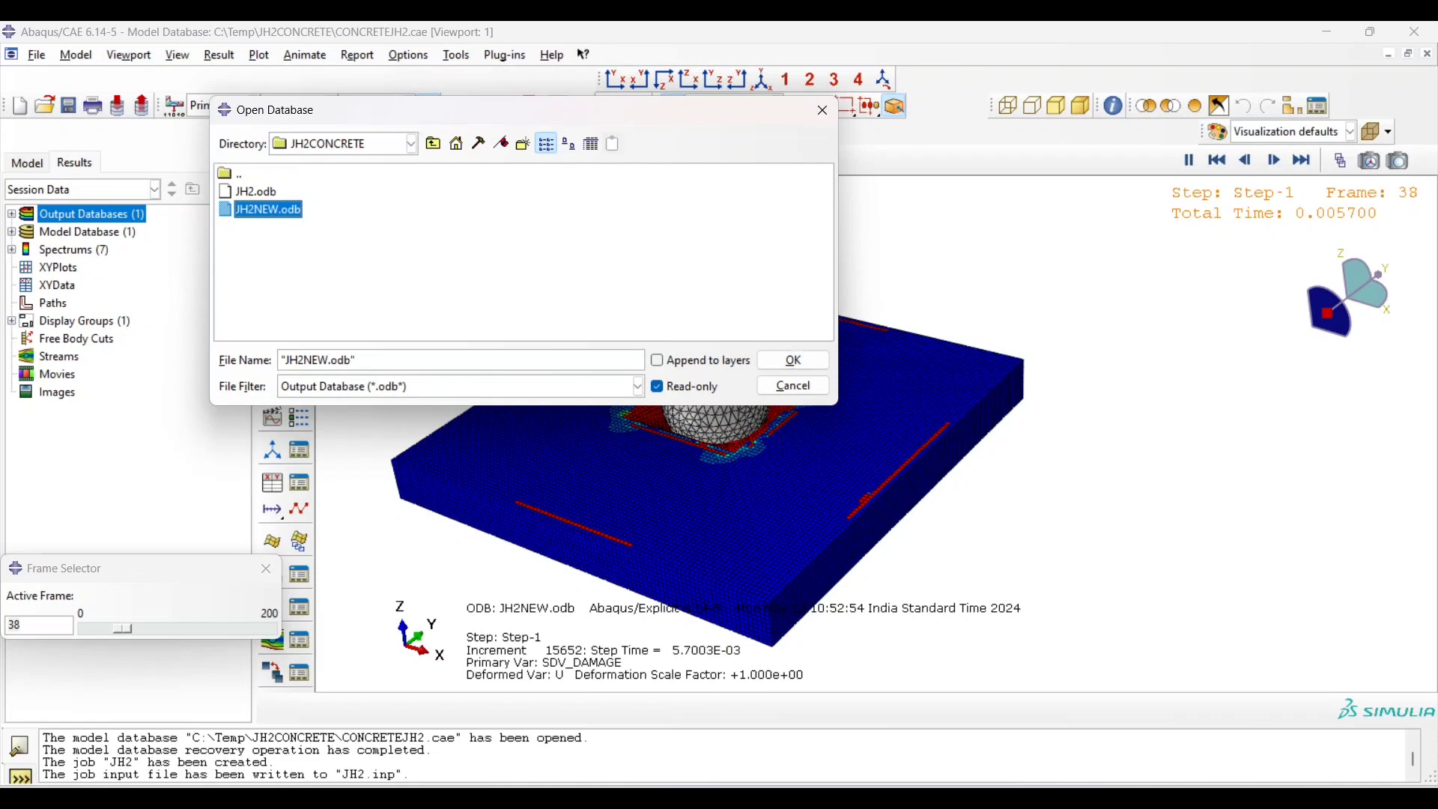
left_click(793, 360)
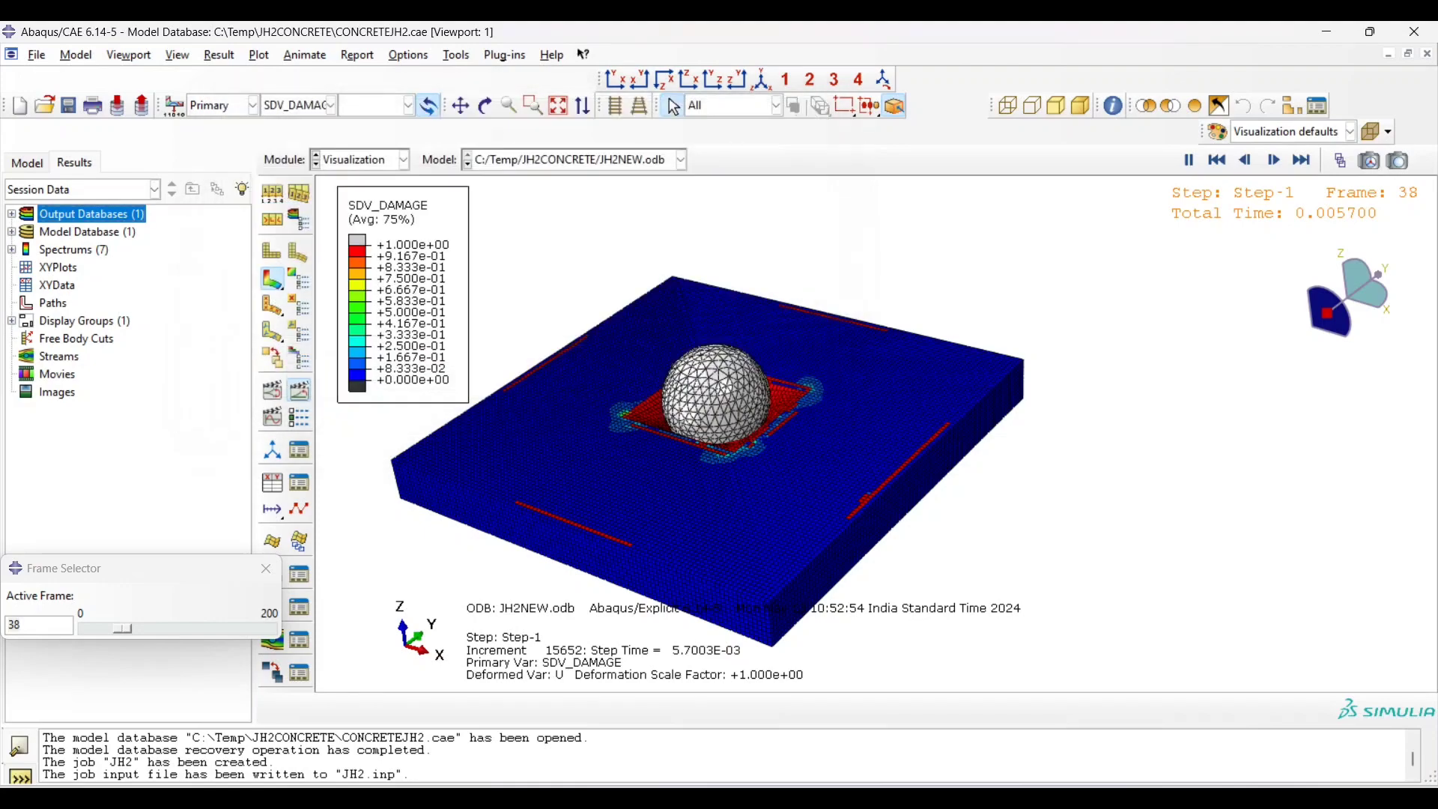
Look through the available SDV field output variables, from SDV_DAMAGE to SDV_PEEQ_RATE, keeping SDV_DAMAGE as the plotted variable
scroll(674, 397, "up", 2)
scroll(571, 388, "down", 5)
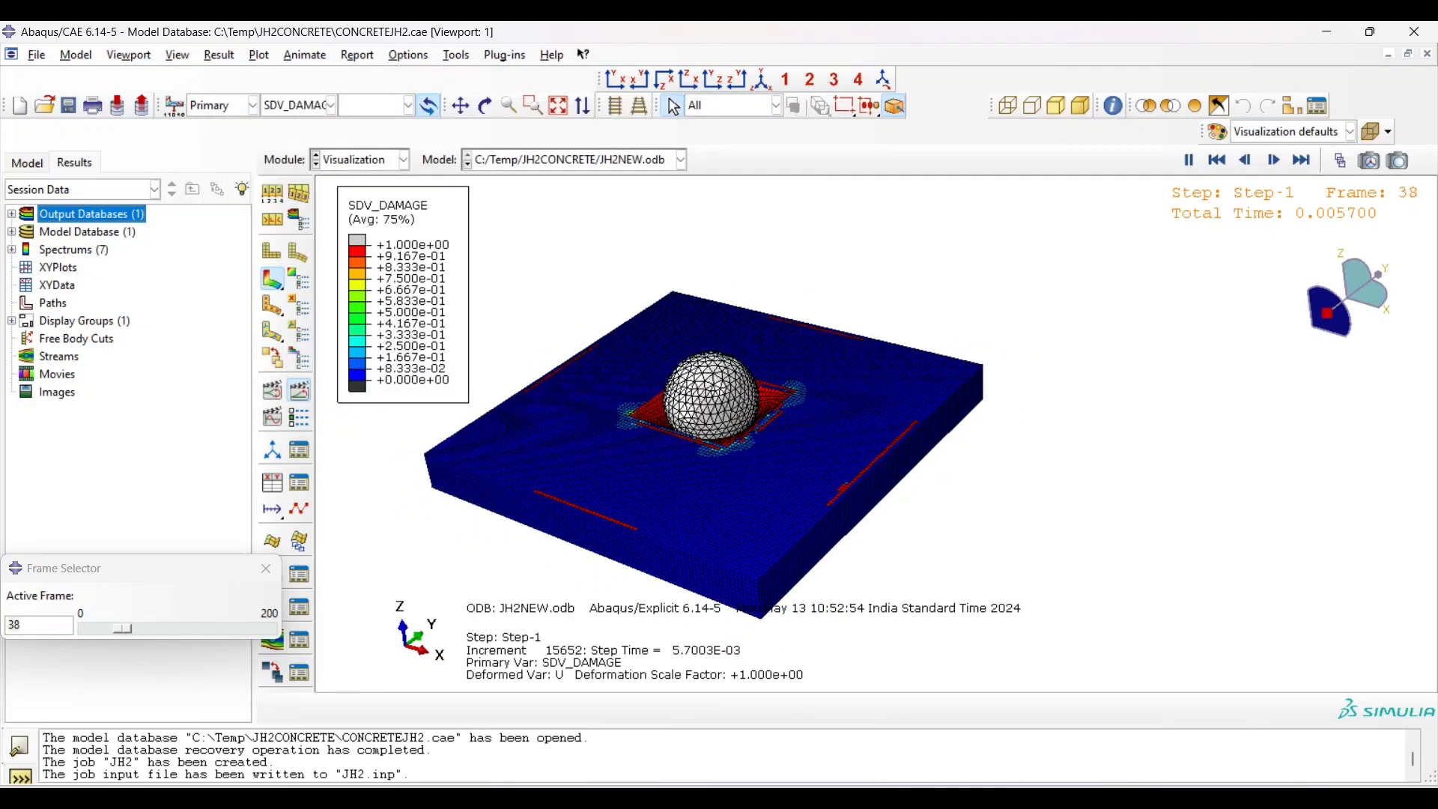
scroll(665, 379, "up", 1)
left_click(331, 105)
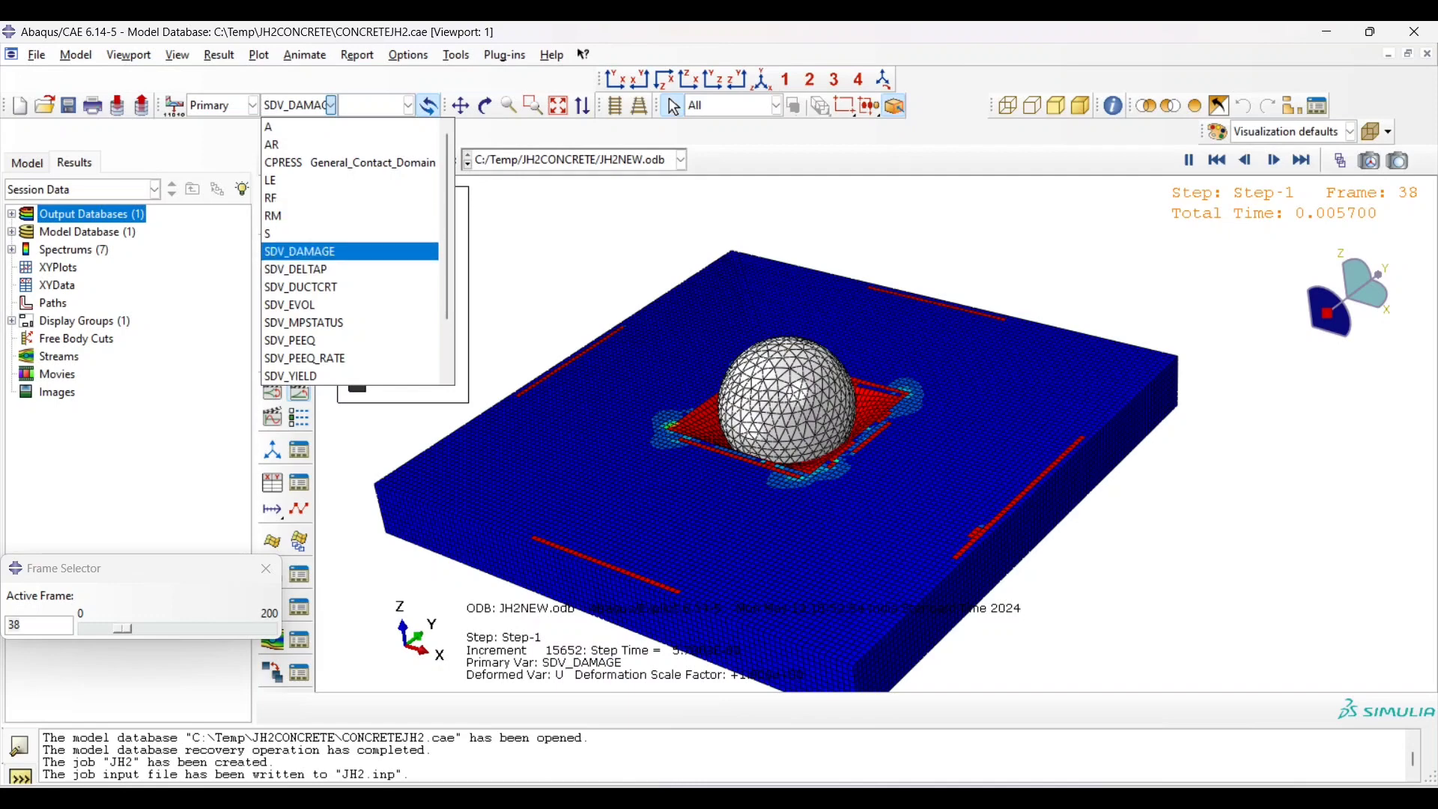
key("Down")
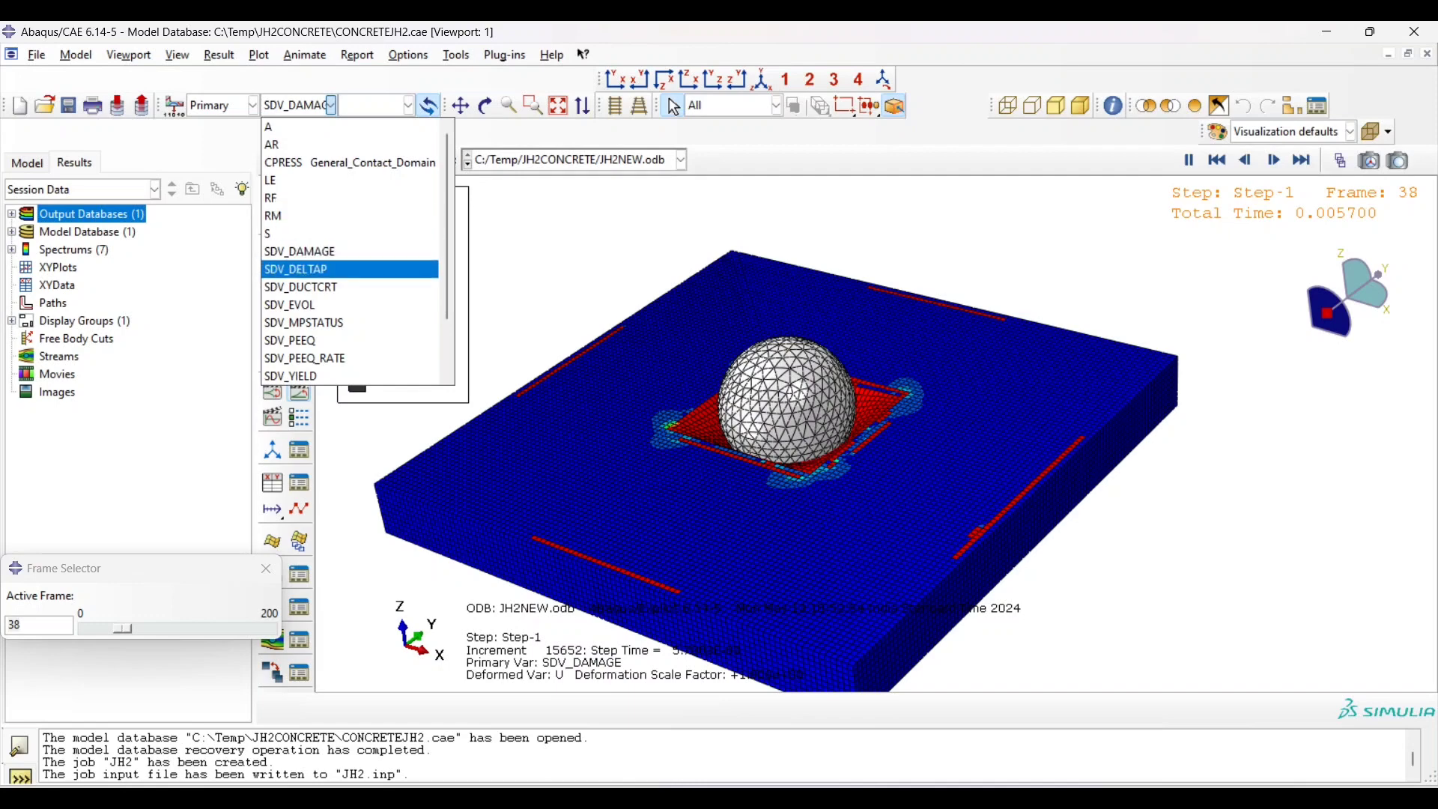
key("Down")
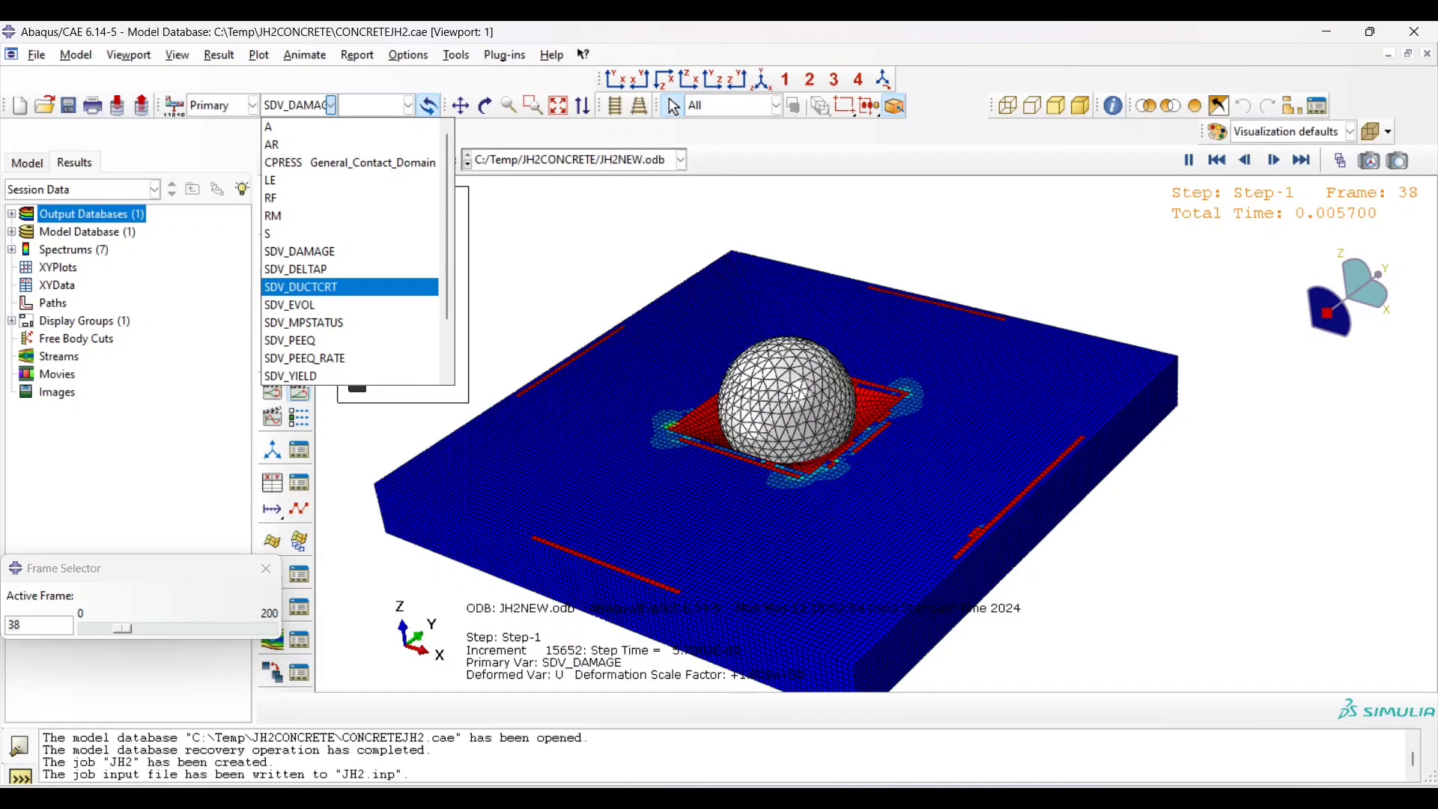
key("Down")
key("Down")
key("Down")
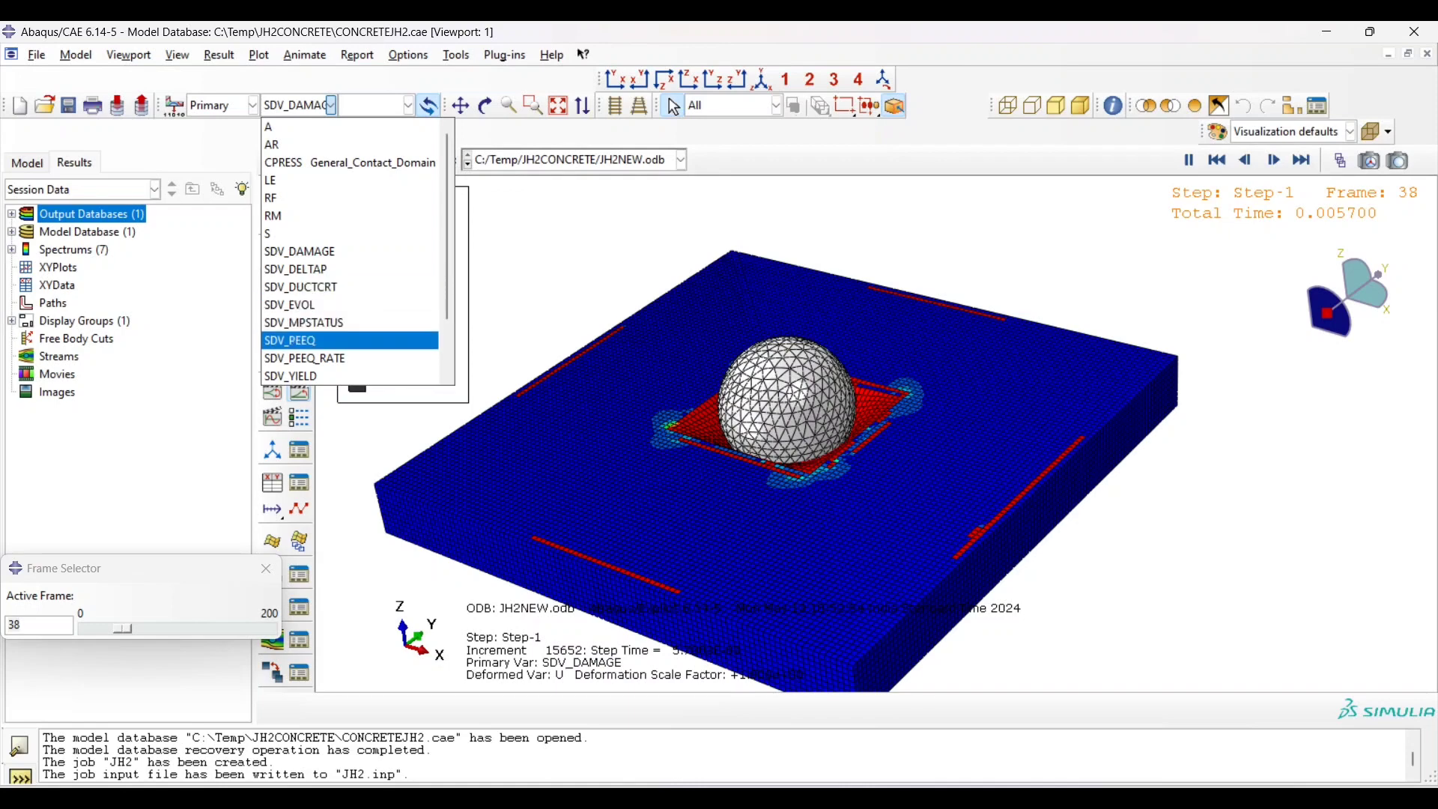
key("Up")
key("Down")
key("Down")
key("Down")
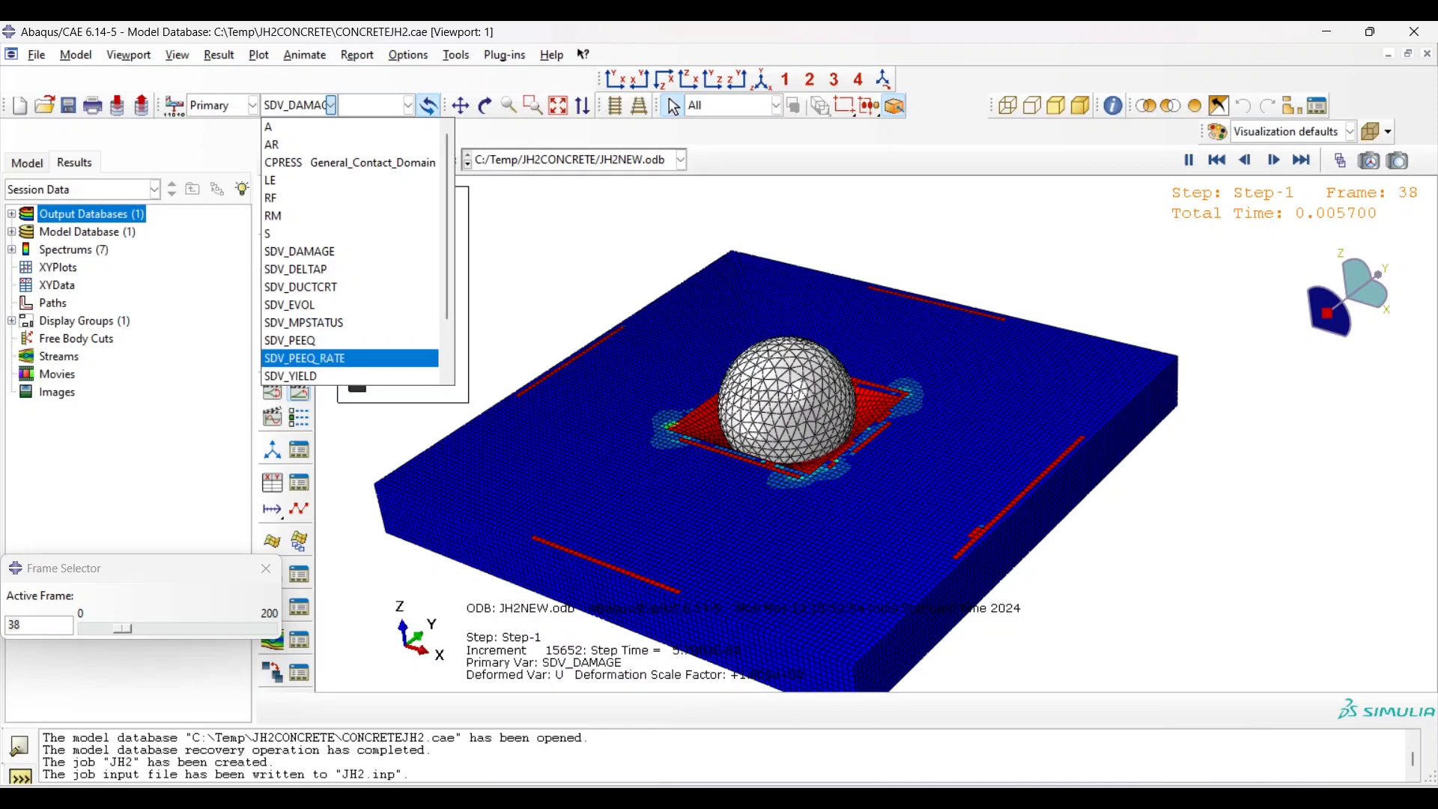
key("Escape")
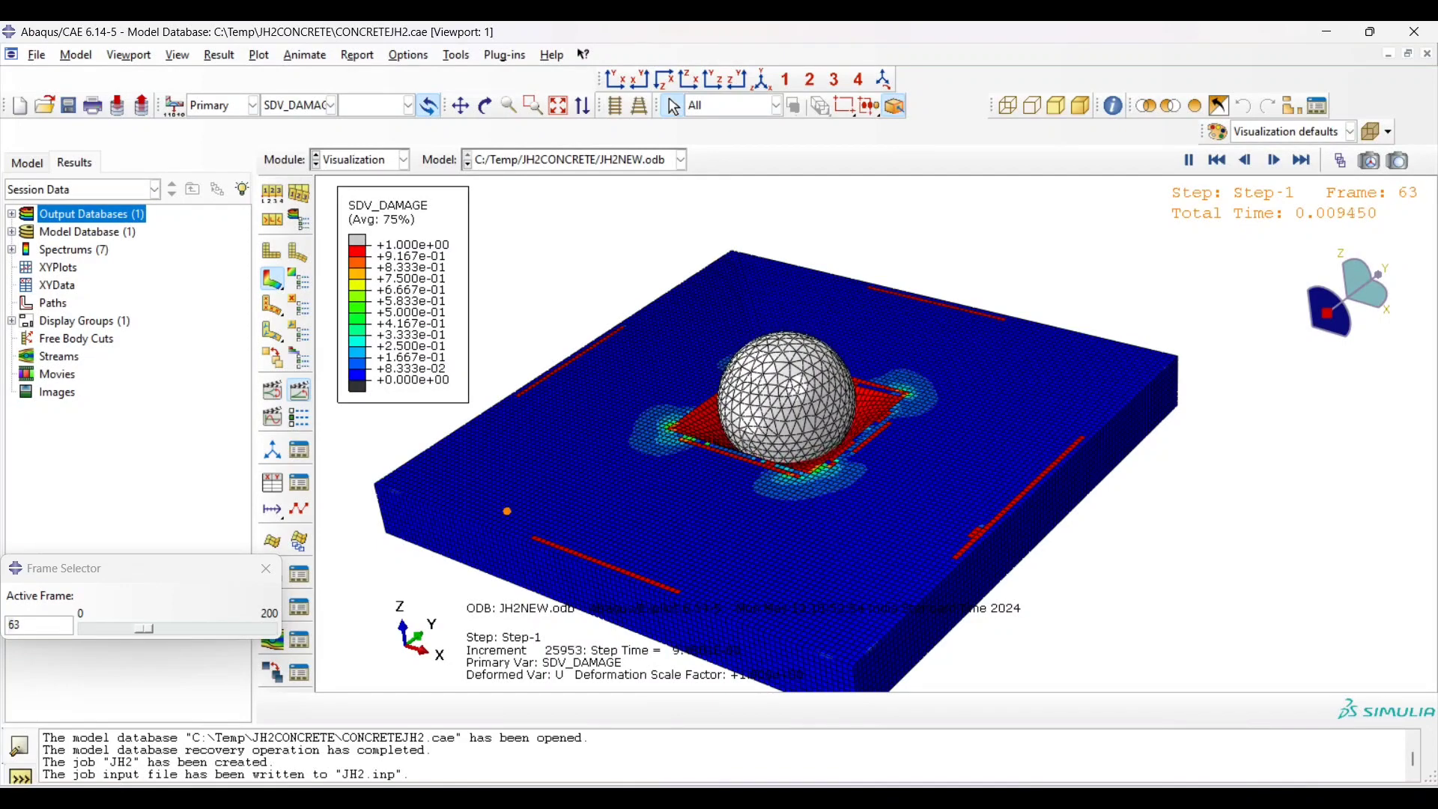
Examine the animated SDV_DAMAGE contours on the underside, side and top of the impacted concrete plate
left_click_drag(875, 433, 677, 371, "ctrl+alt")
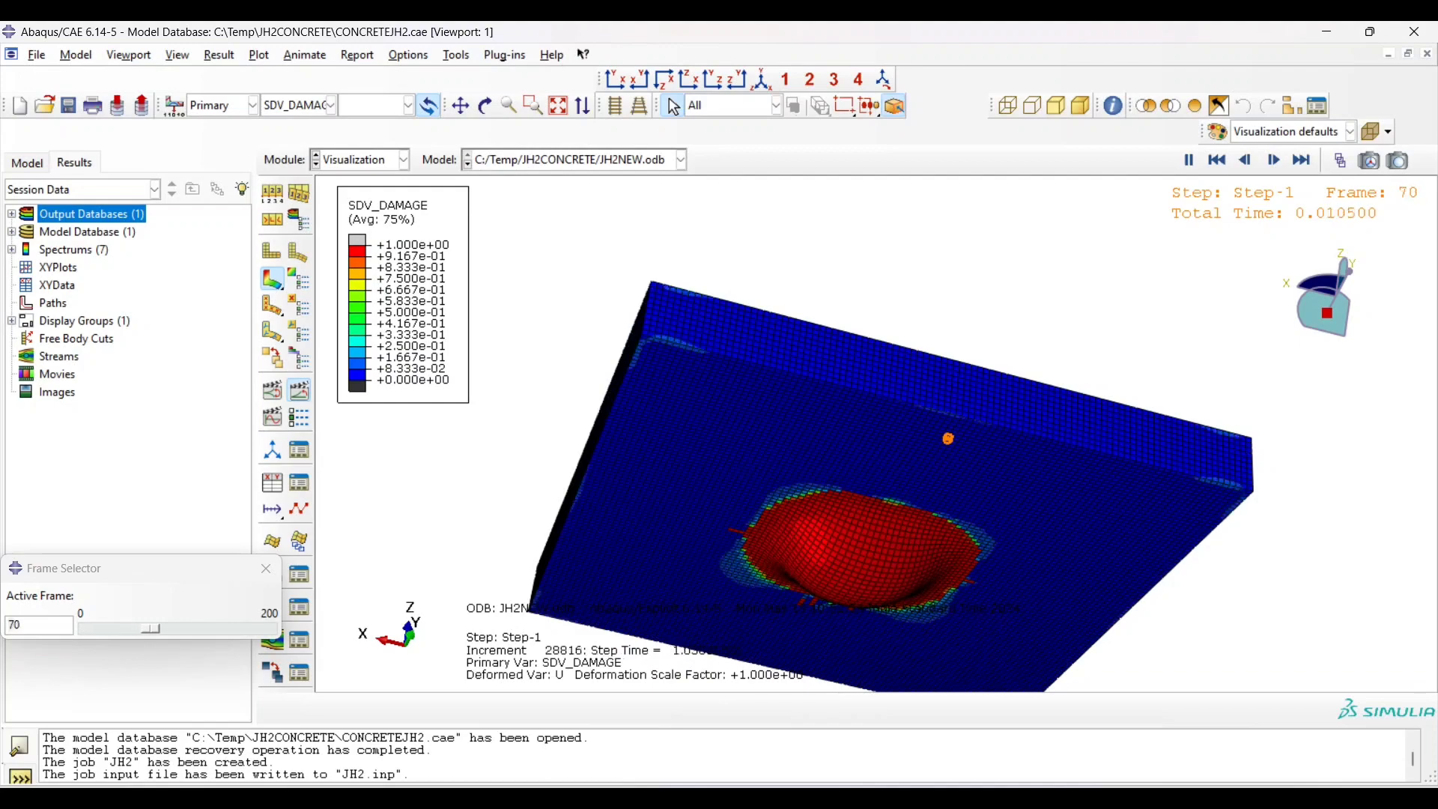
left_click(508, 105)
left_click_drag(876, 337, 741, 420, "ctrl+alt")
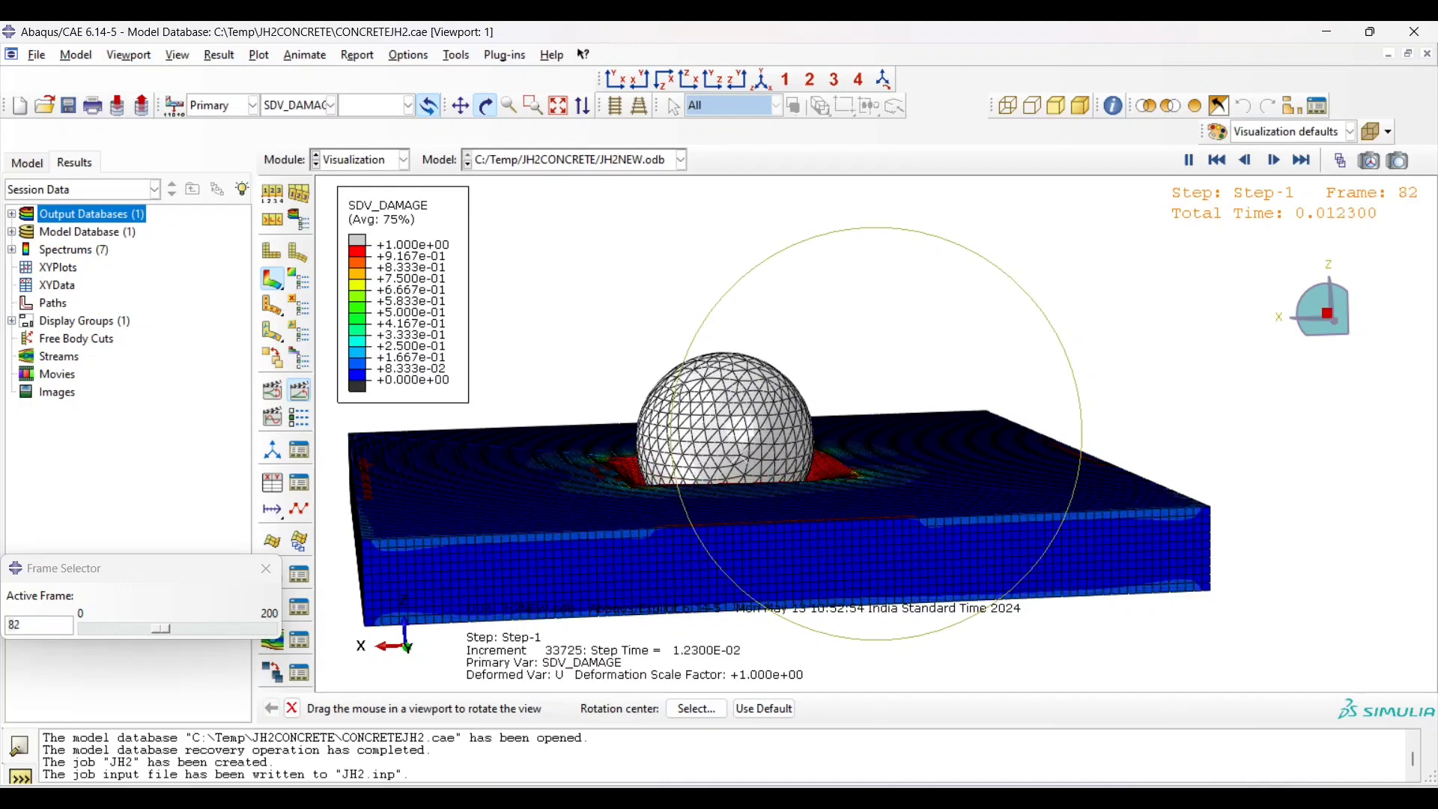
left_click_drag(744, 452, 810, 475)
scroll(793, 456, "up", 2)
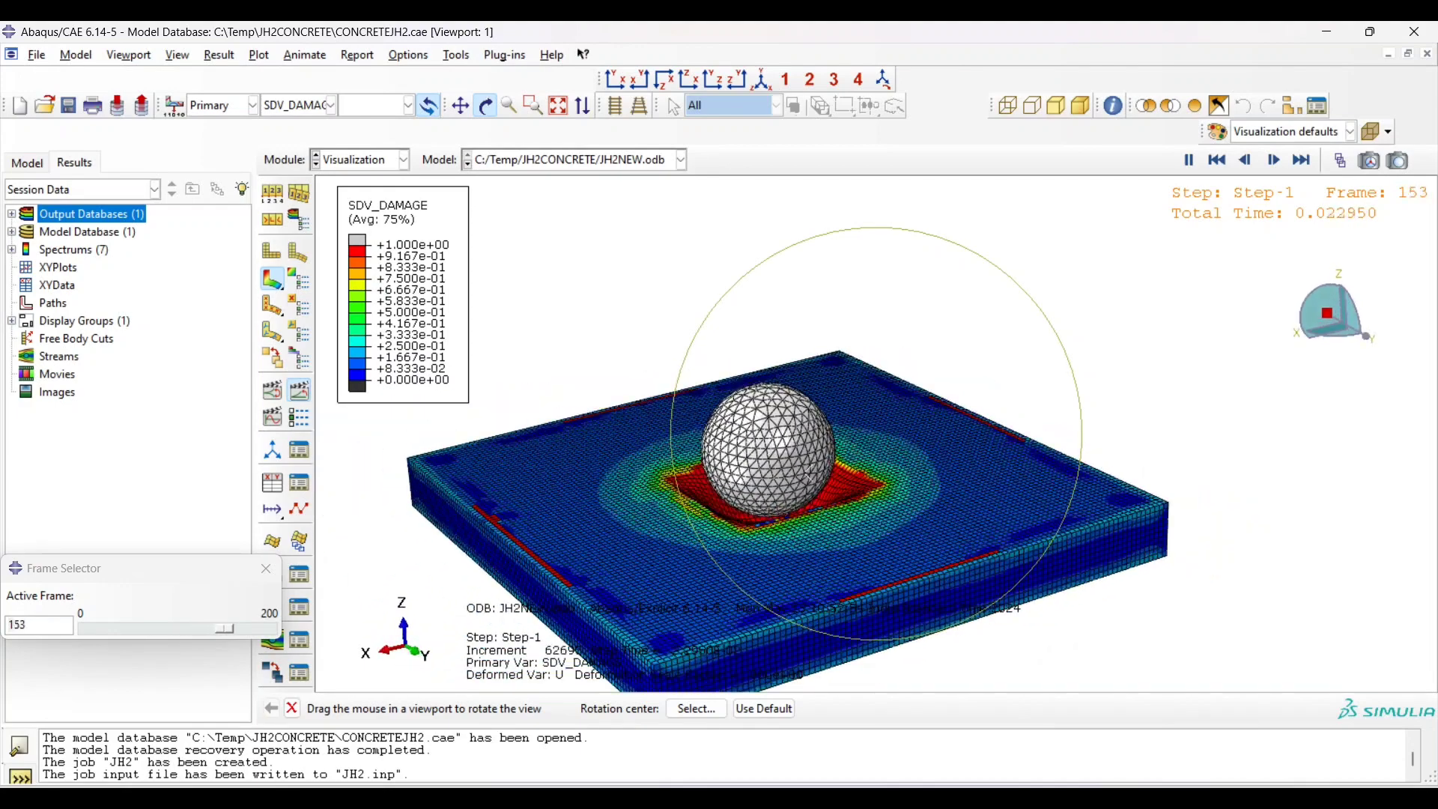
key("Escape")
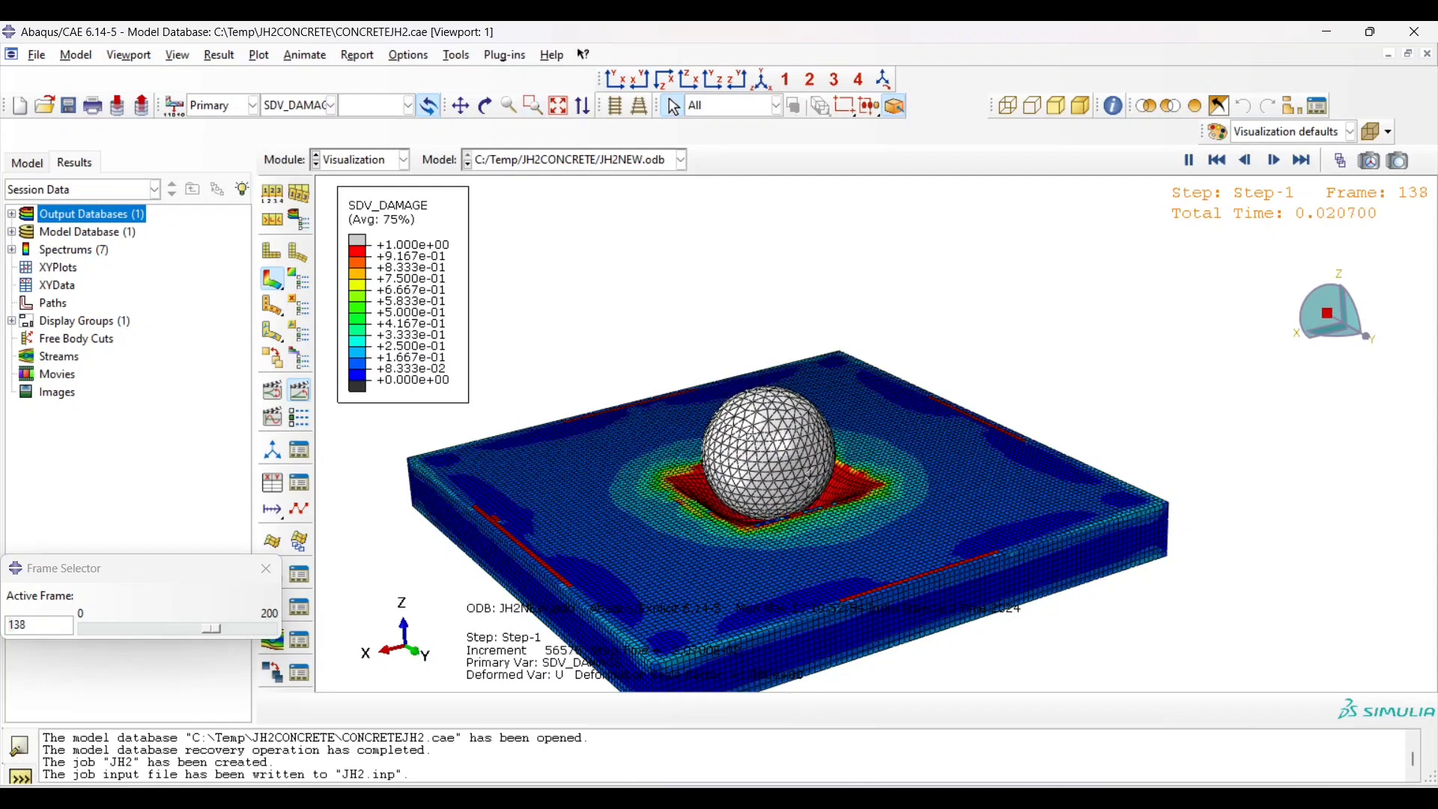
Switch to the JH2CONCRETE folder, open the JH2 DAT file in Notepad, and bring up the already open JH2 input file
key("alt+Tab")
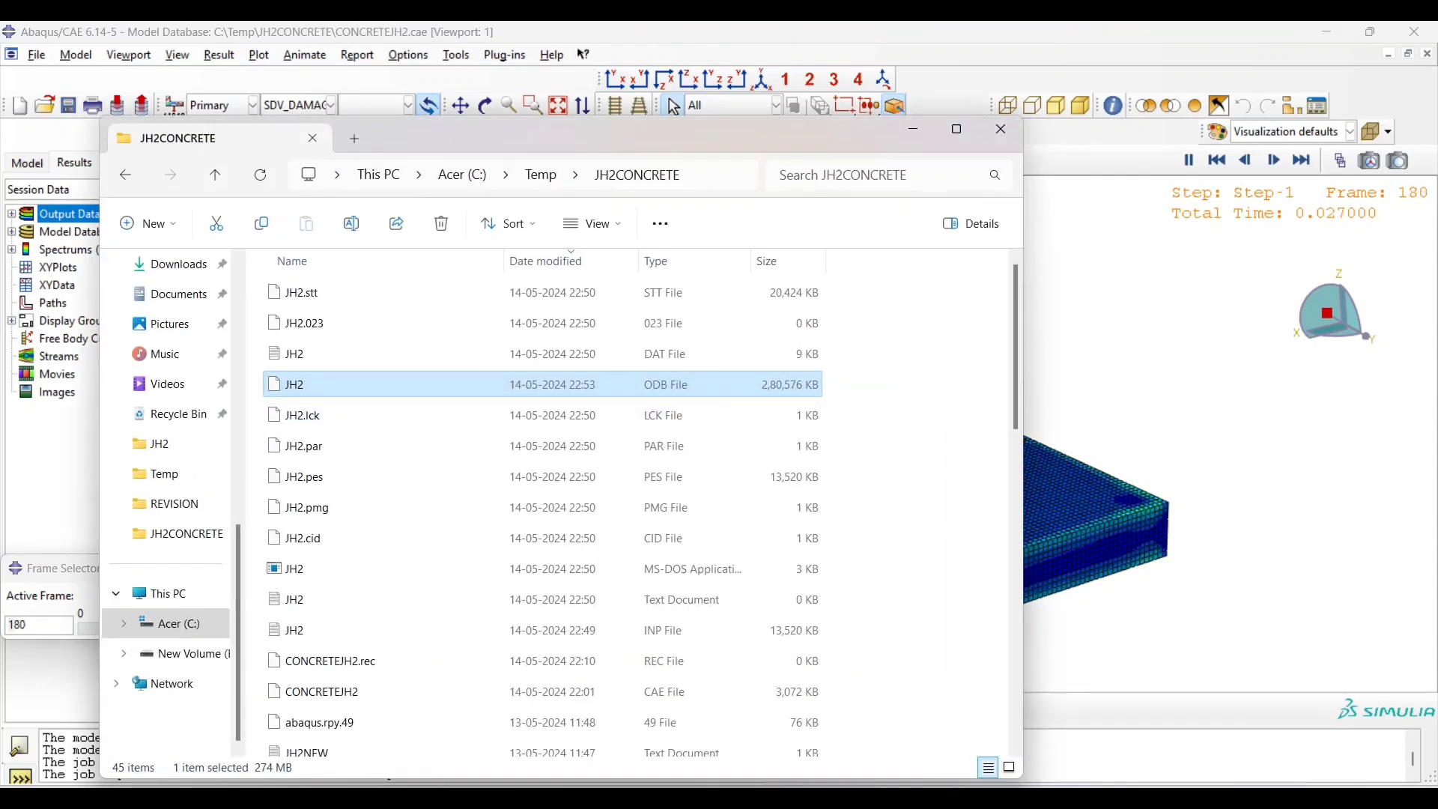
double_click(294, 353)
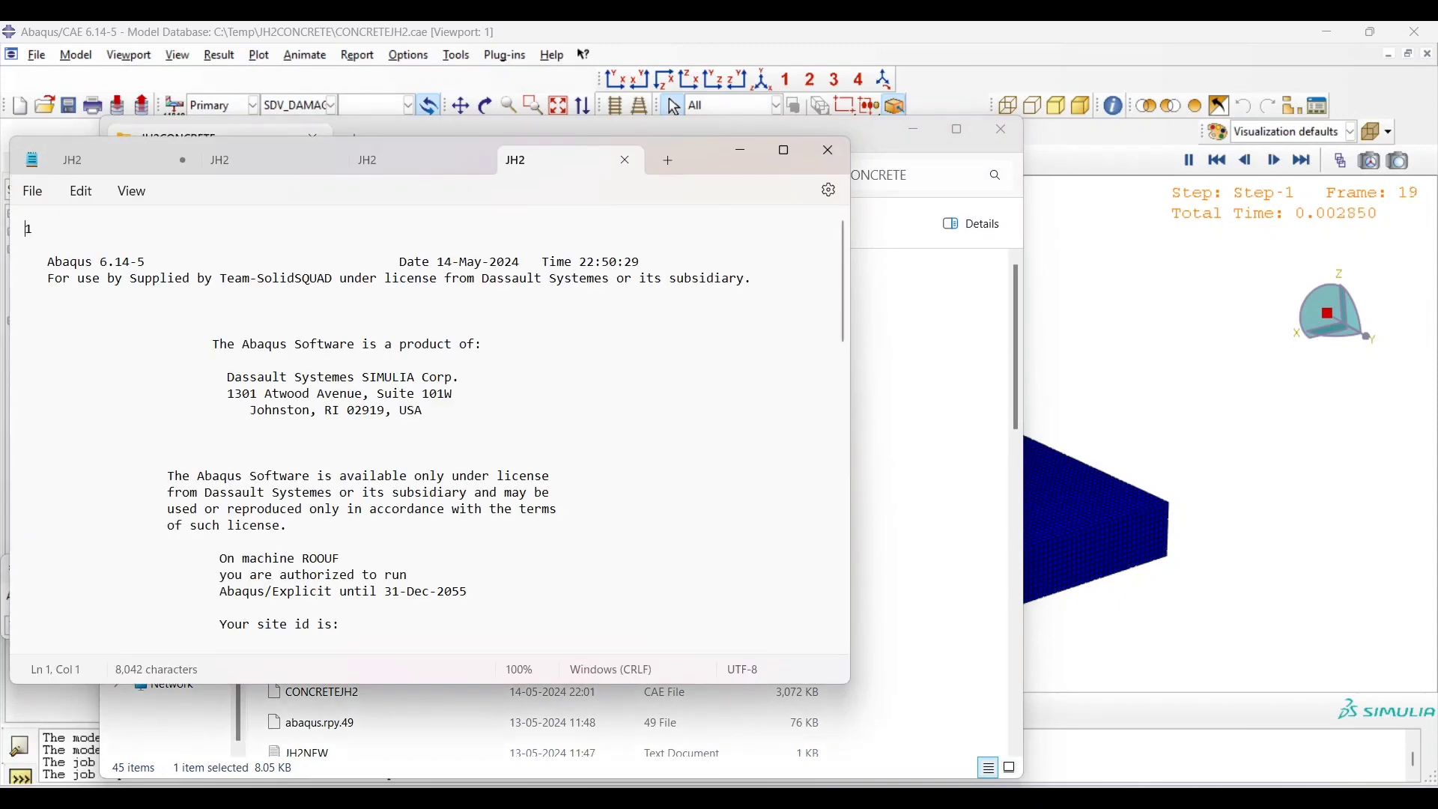
left_click(828, 151)
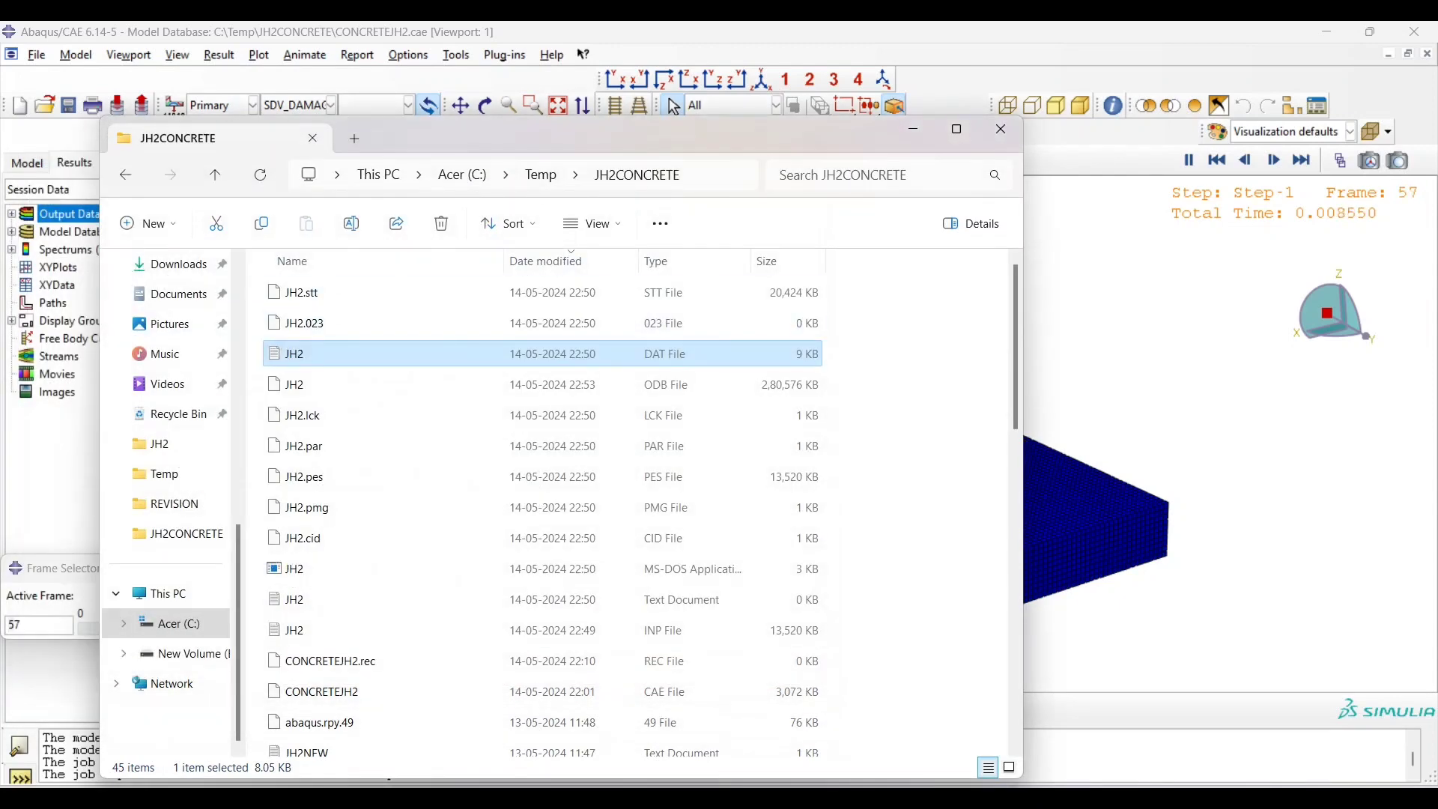
key("Return")
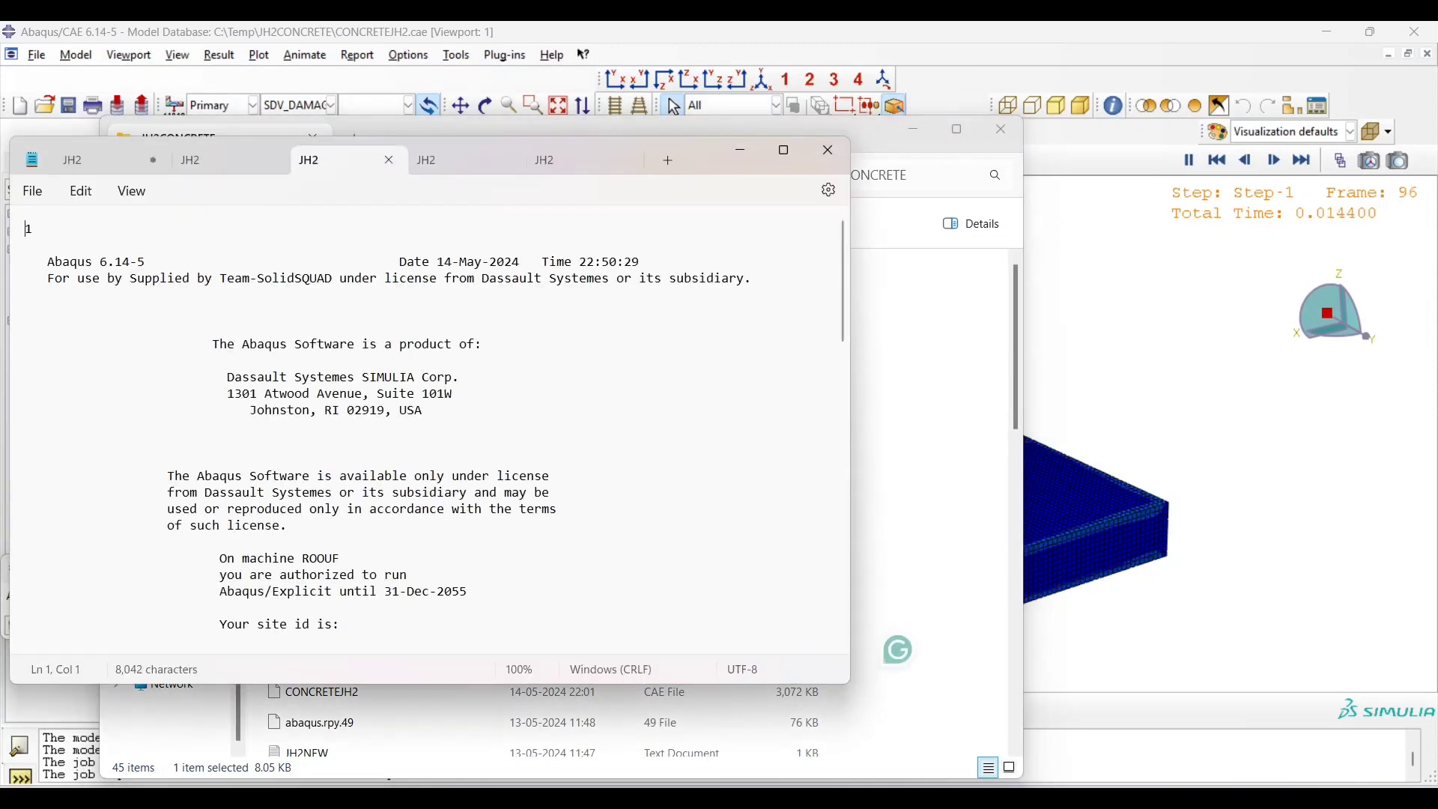
left_click(221, 160)
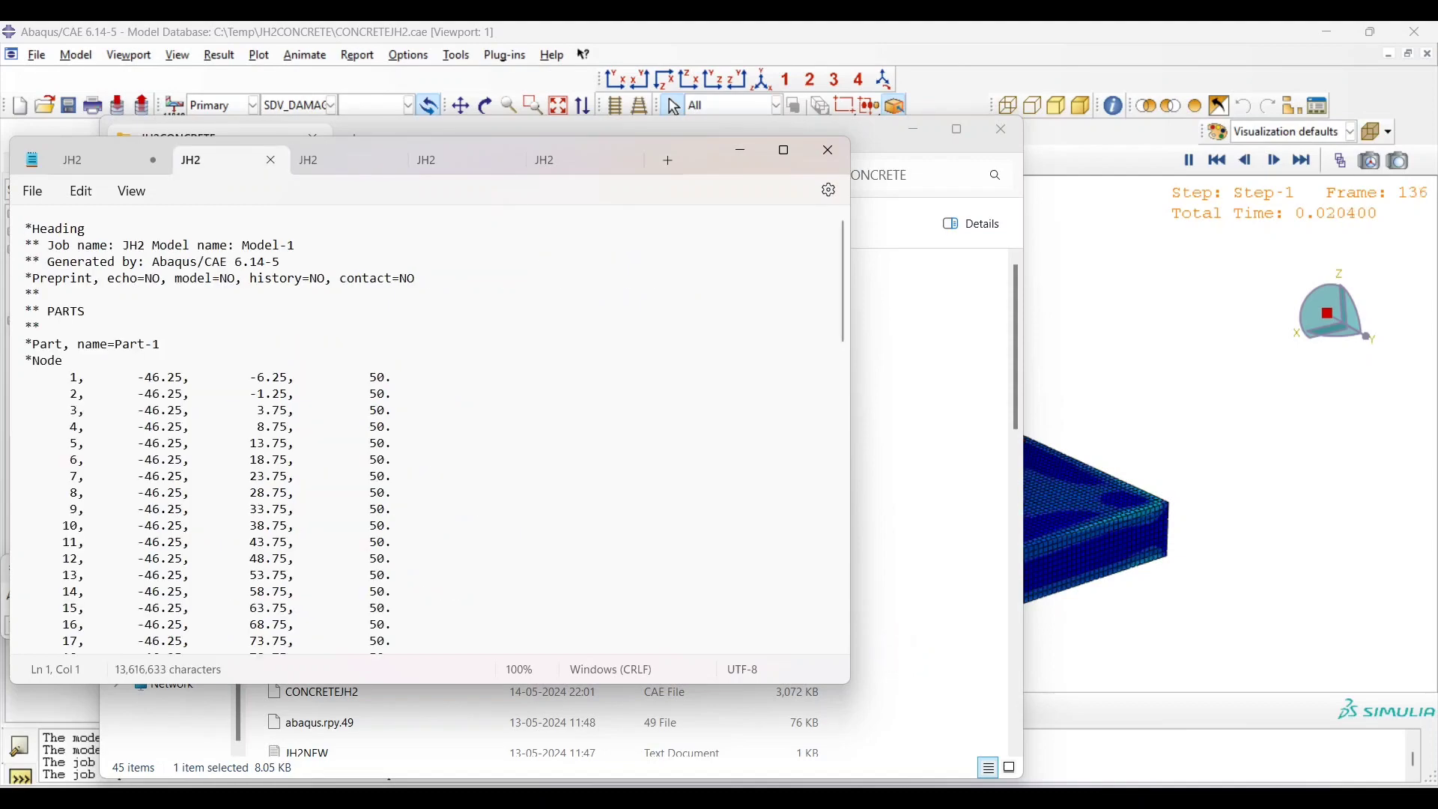
left_click_drag(700, 156, 805, 142)
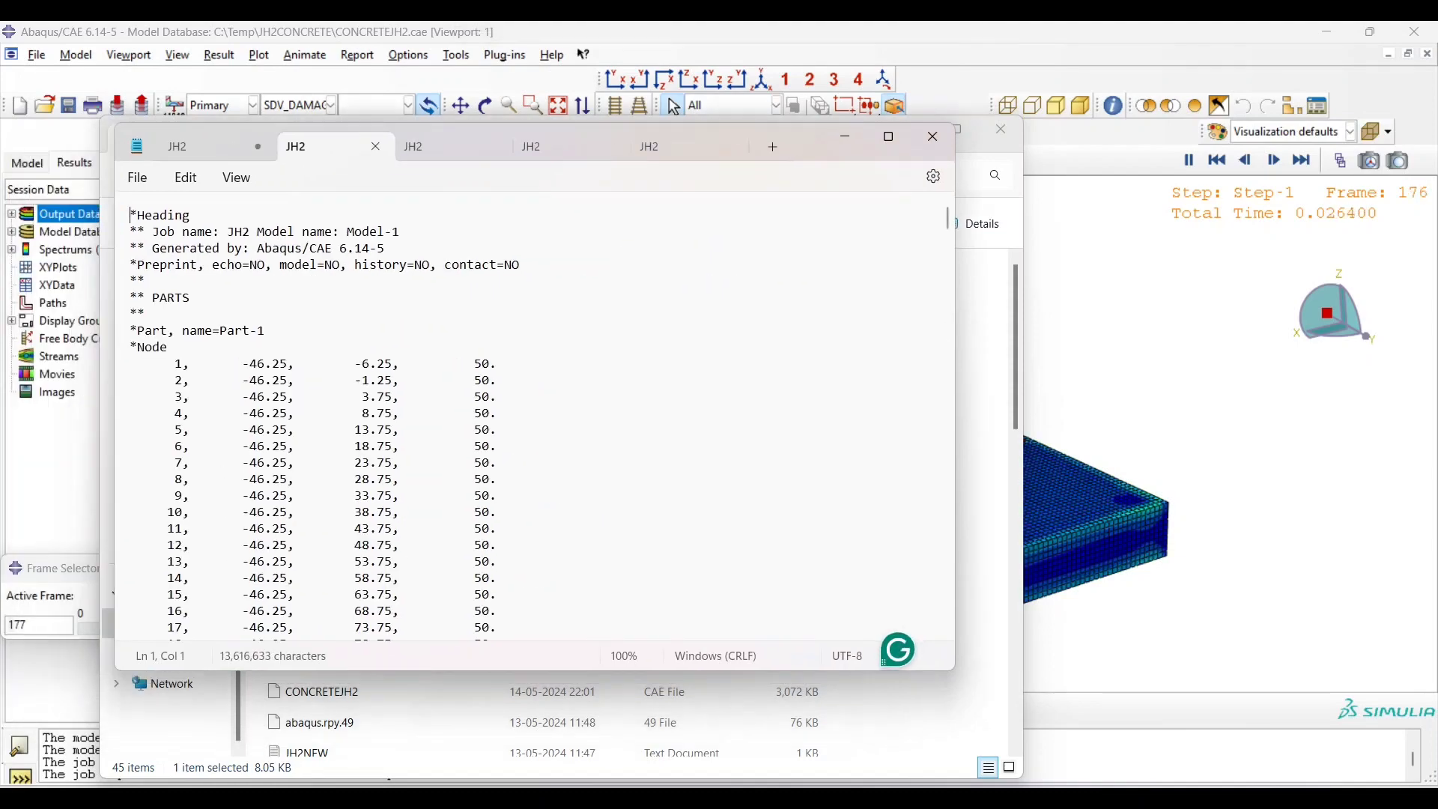
Locate the MATERIALS section near the end of the JH2 input file
left_click_drag(947, 218, 947, 615)
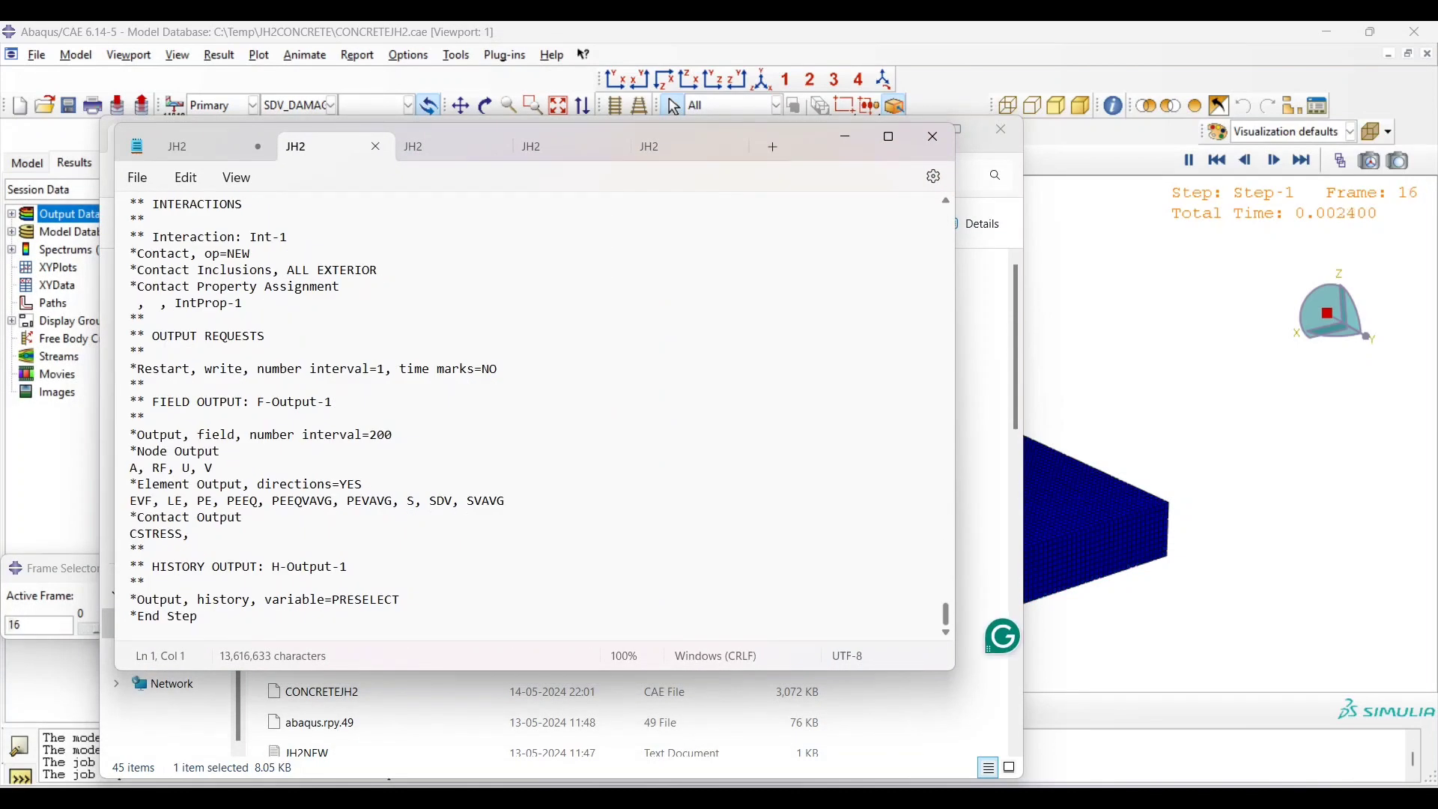
scroll(525, 416, "up", 15)
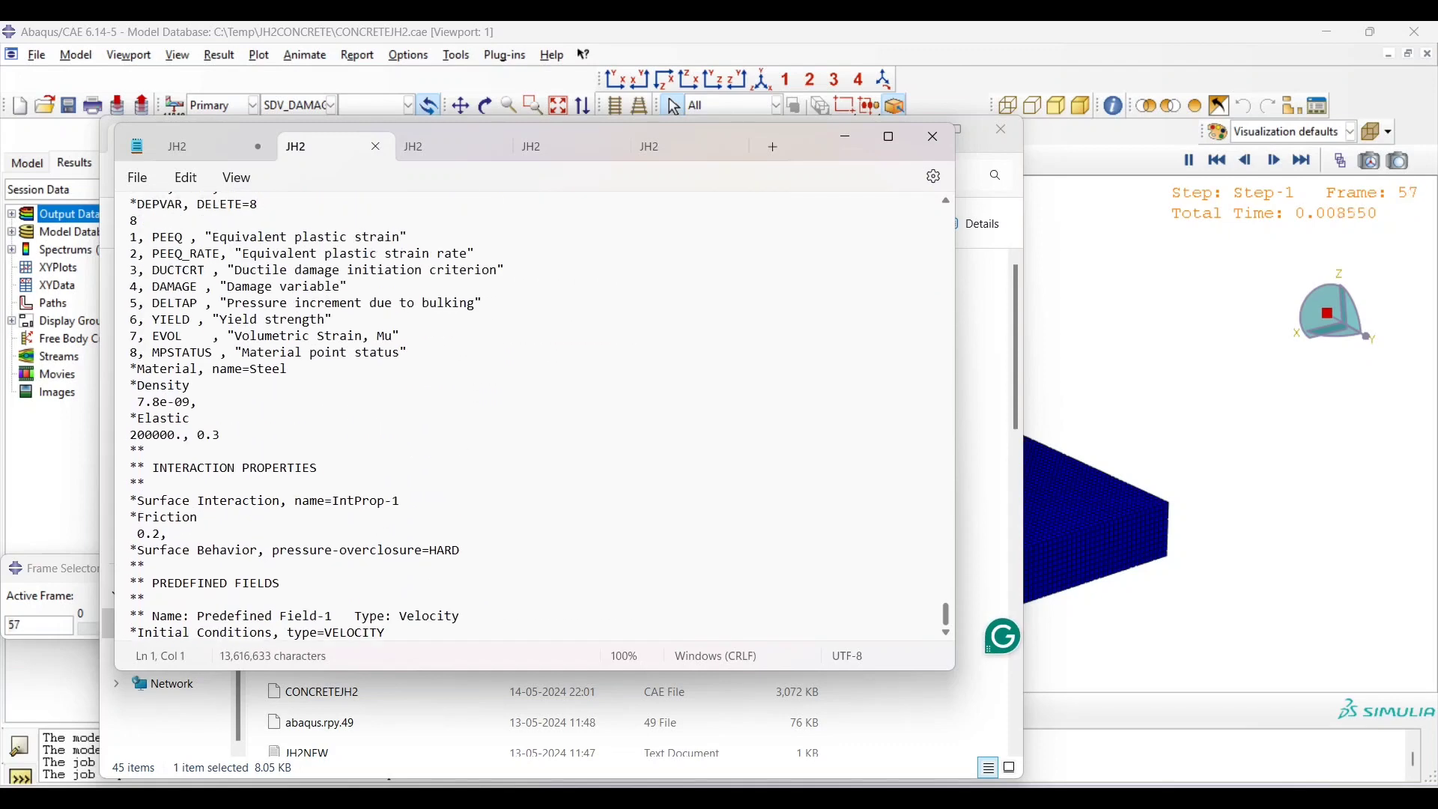
scroll(524, 416, "up", 7)
mouse_move(137, 500)
left_mouse_down()
mouse_move(219, 500)
mouse_move(129, 500)
left_mouse_up()
left_click(152, 484)
scroll(524, 415, "down", 3)
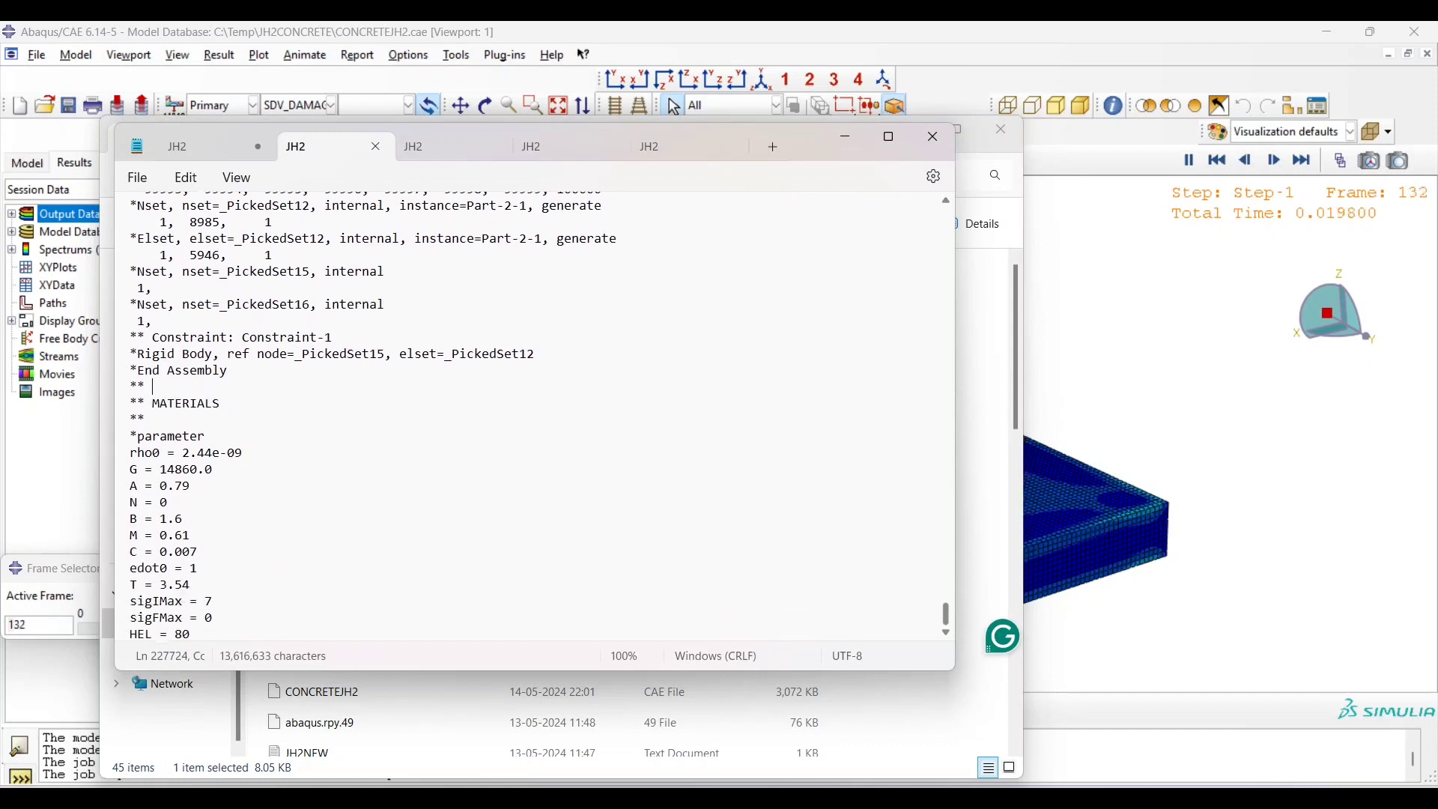
Highlight the JH-2 concrete parameter lines below the MATERIALS heading, from rho0 through sigFMax
key("Down")
key("Down")
key("Home")
key("shift+Down")
key("shift+Down")
key("shift+Down")
key("shift+Down")
key("shift+Down")
key("shift+Down")
key("shift+Down")
key("shift+Down")
key("shift+Down")
key("shift+Down")
key("shift+Down")
key("shift+Down")
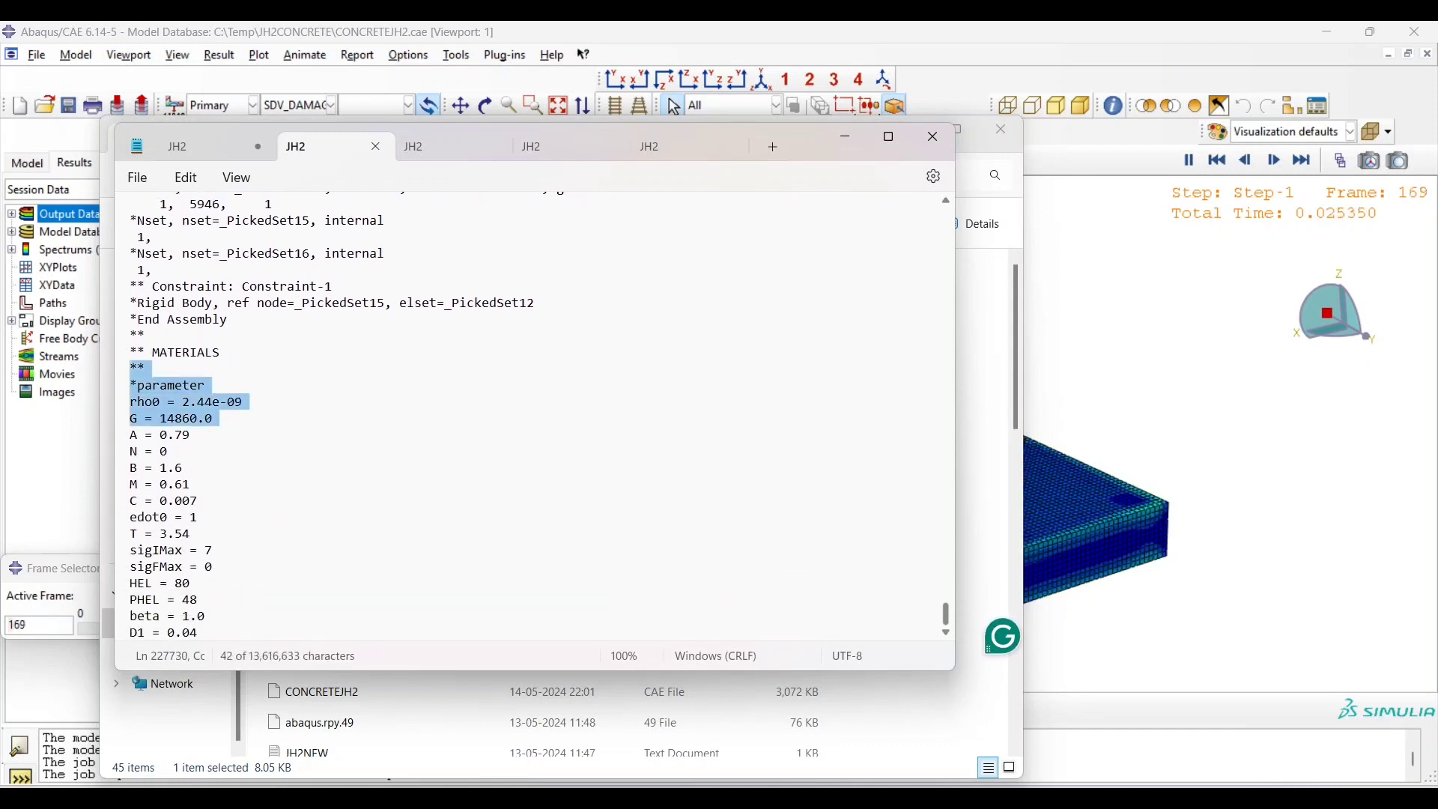
left_click_drag(219, 550, 219, 633)
scroll(534, 415, "down", 1)
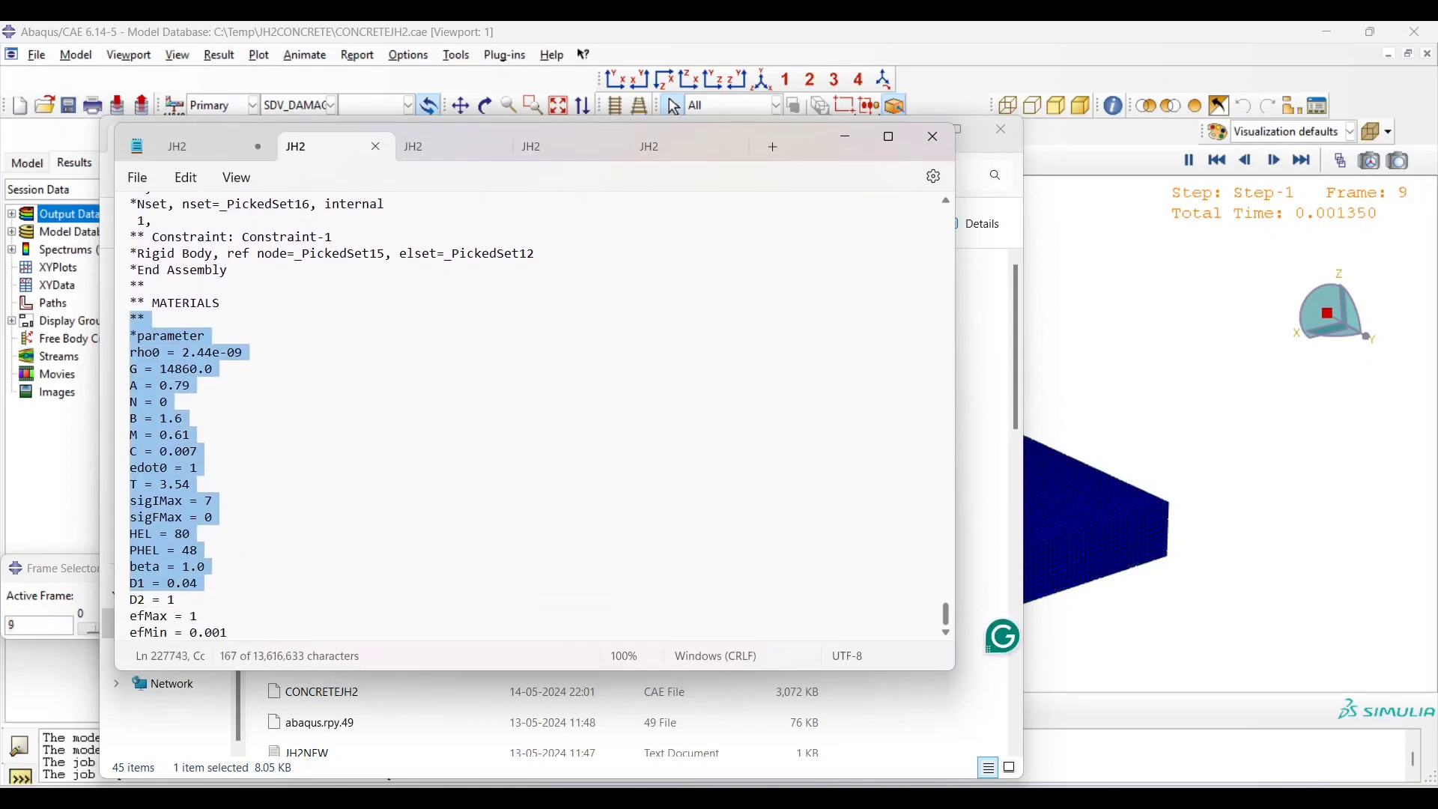
left_click(182, 352)
left_click_drag(174, 352, 219, 516)
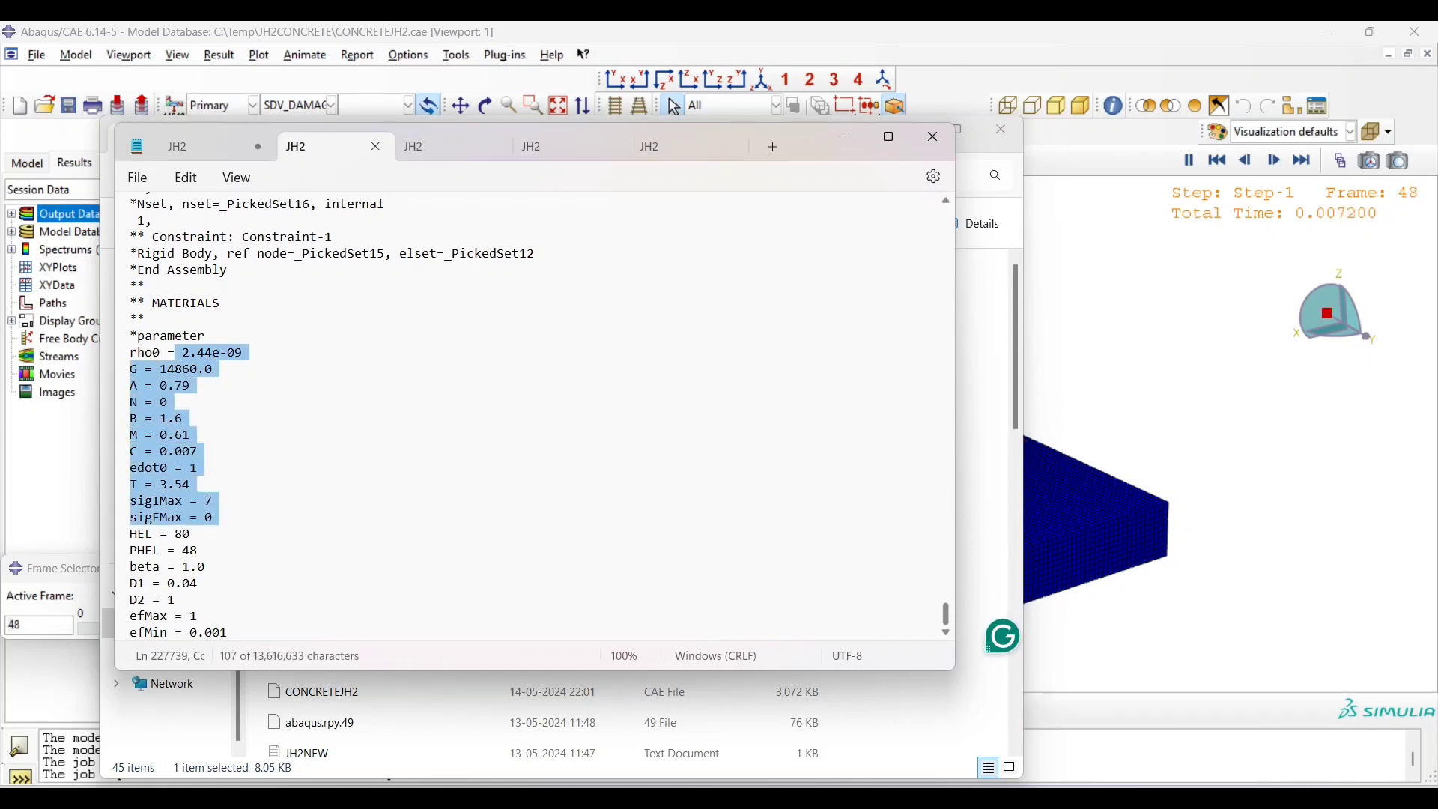
Review the remaining concrete parameters, marking the PHEL line and the block from efMin through the DEPVAR line
scroll(534, 416, "down", 3)
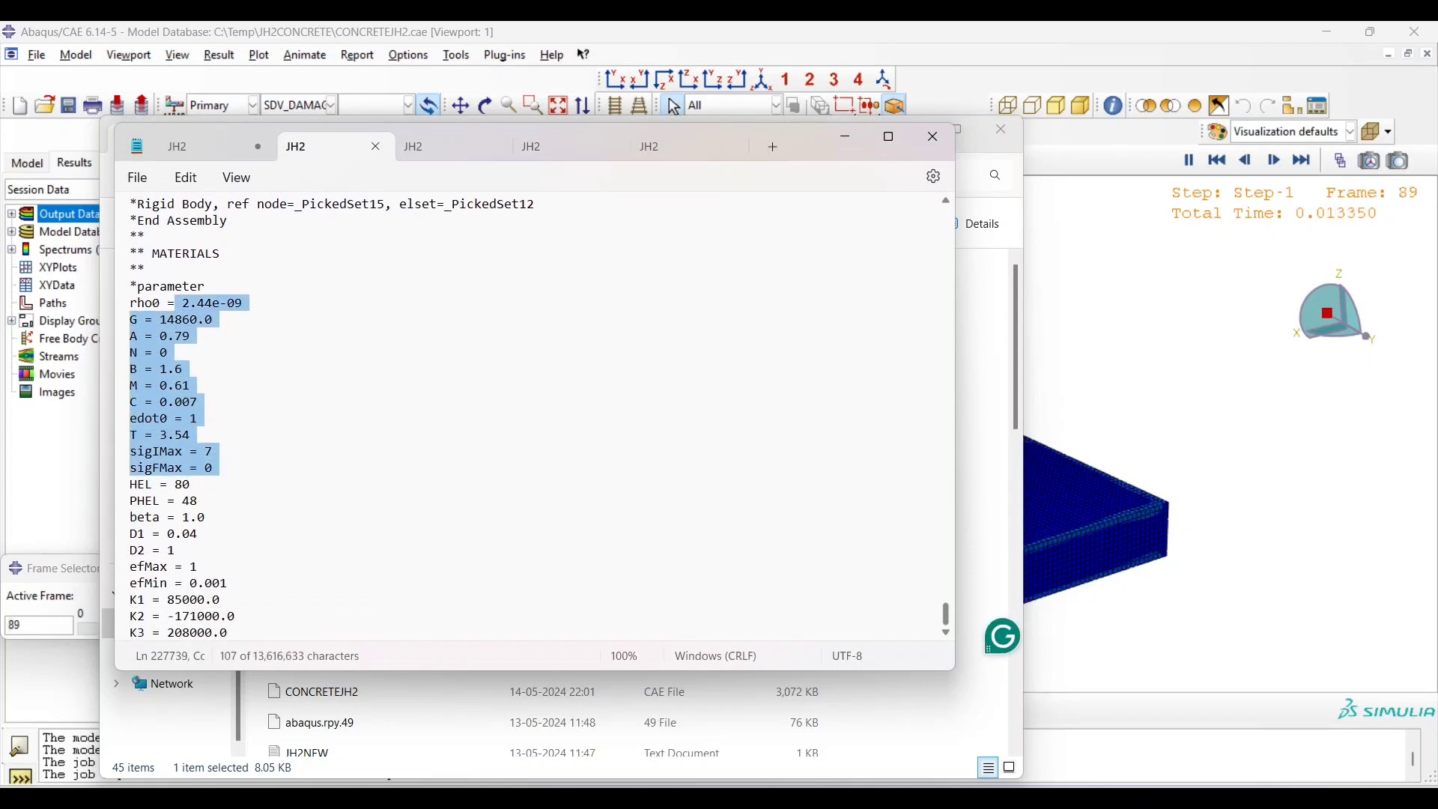
scroll(534, 416, "down", 4)
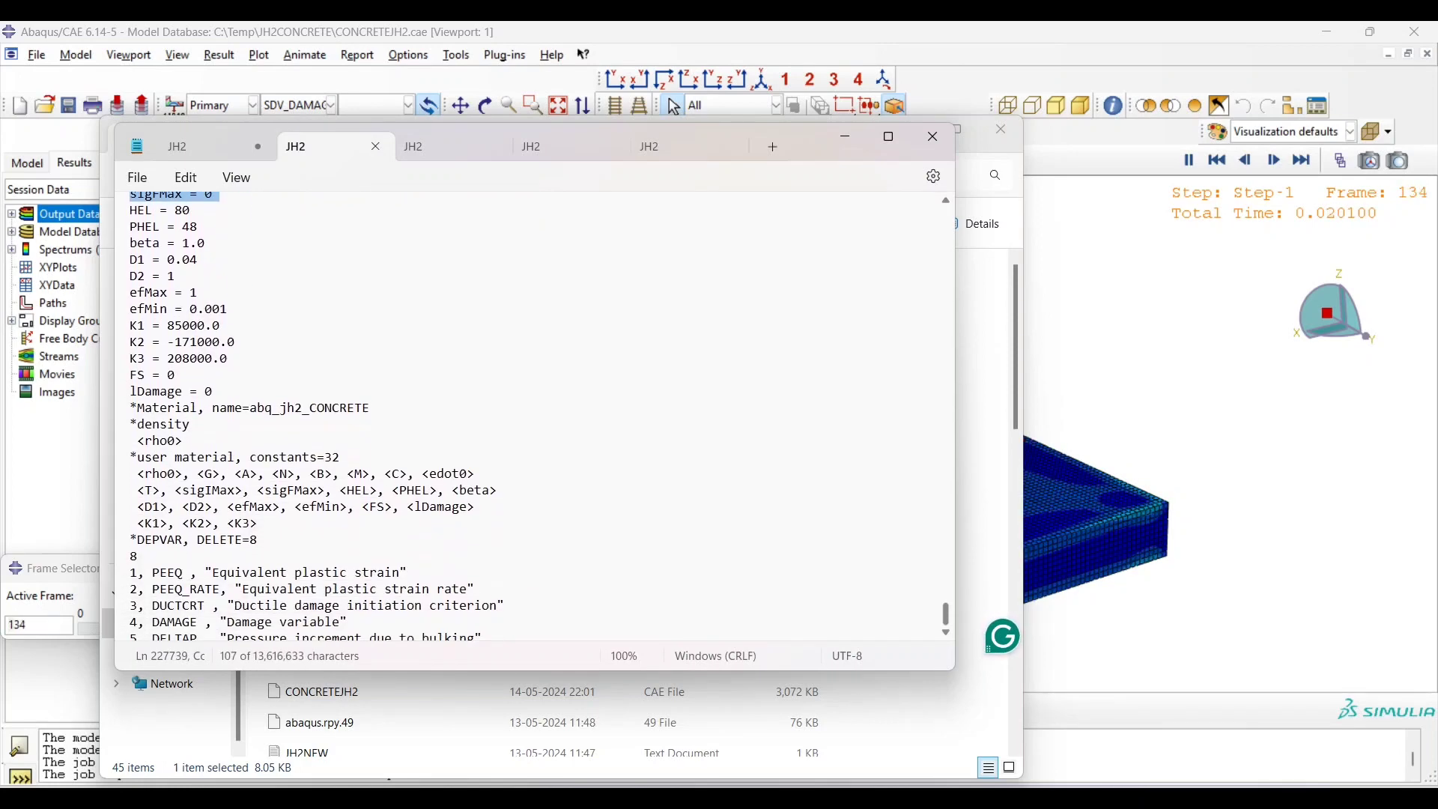
scroll(534, 415, "down", 1)
scroll(534, 416, "up", 5)
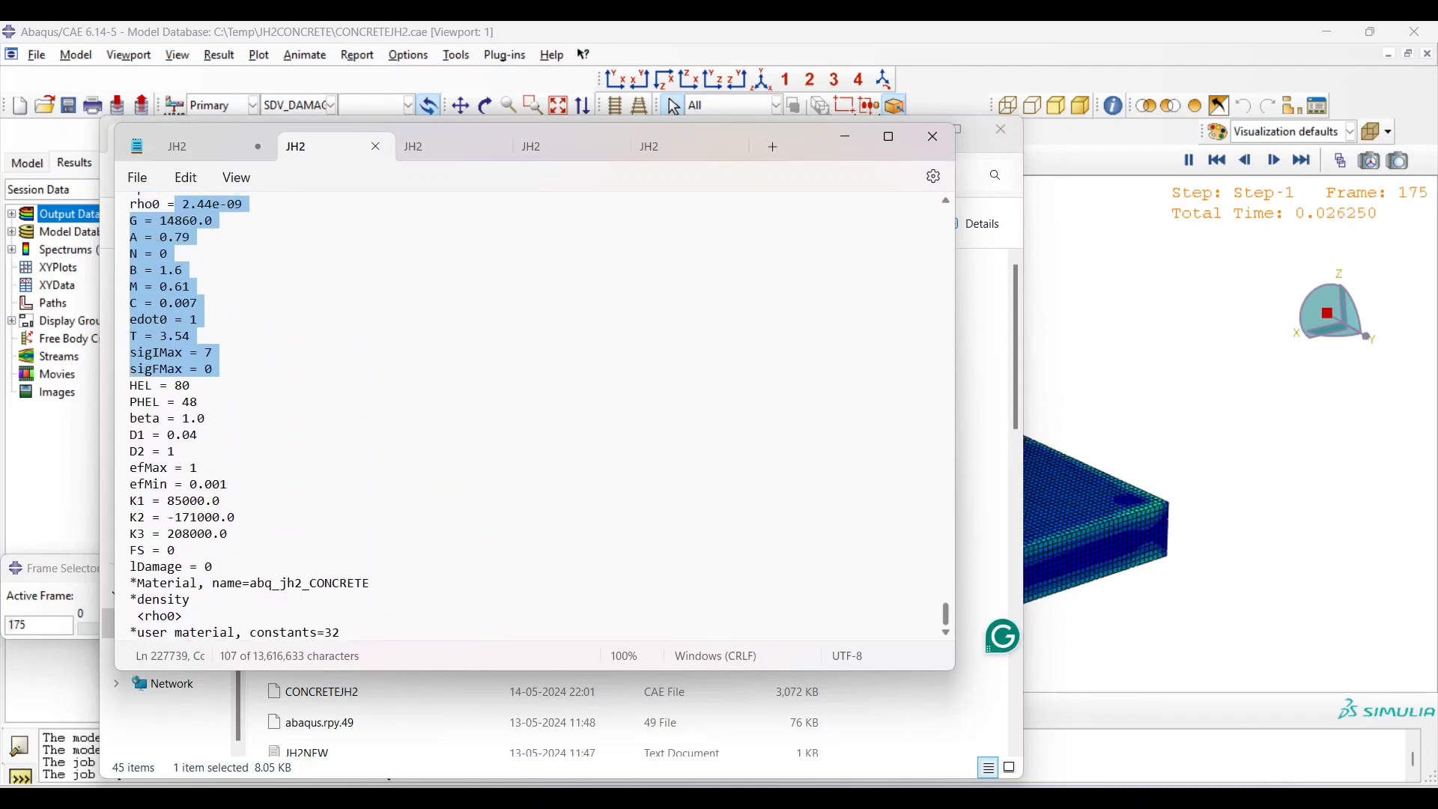
scroll(534, 415, "up", 1)
left_click_drag(198, 452, 129, 451)
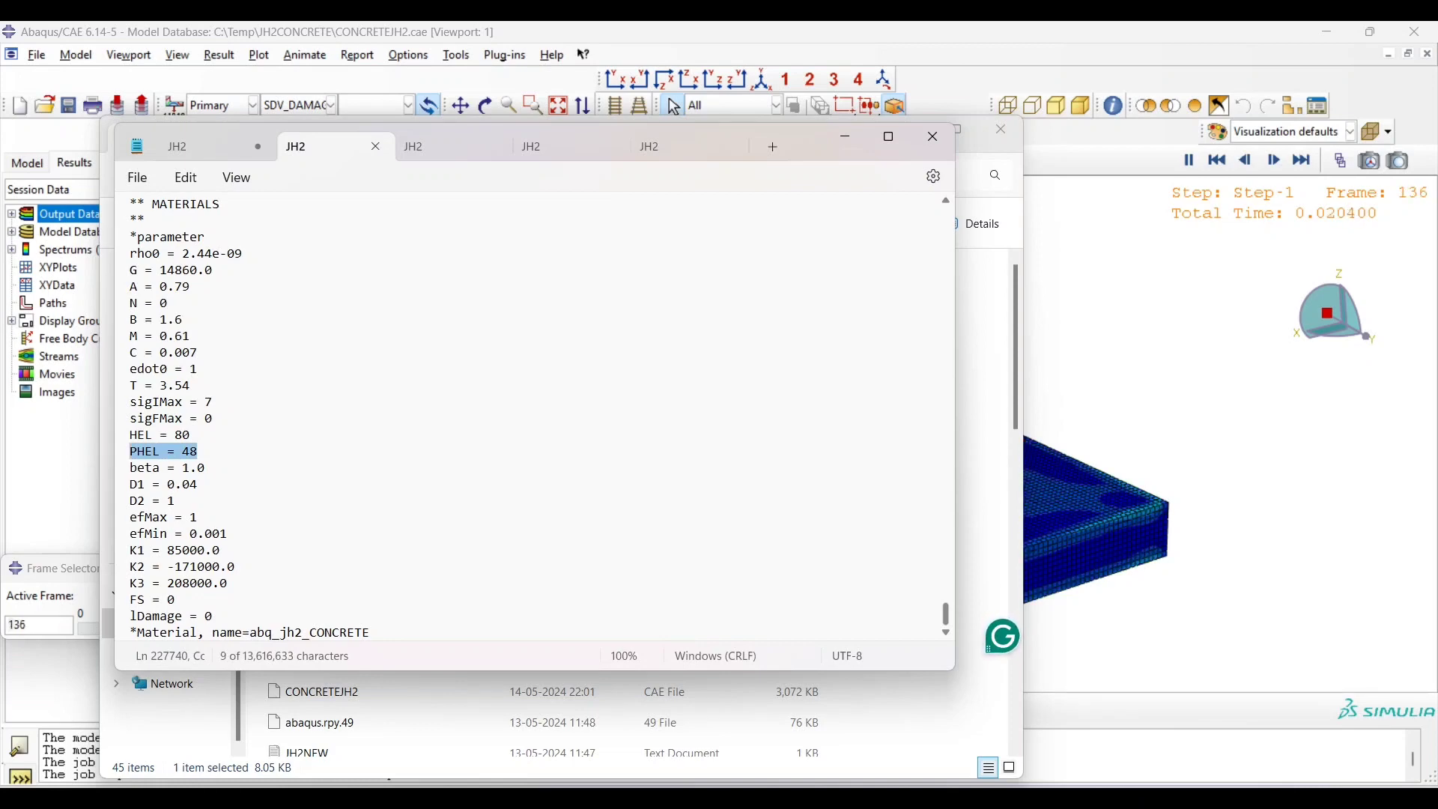
scroll(534, 416, "down", 1)
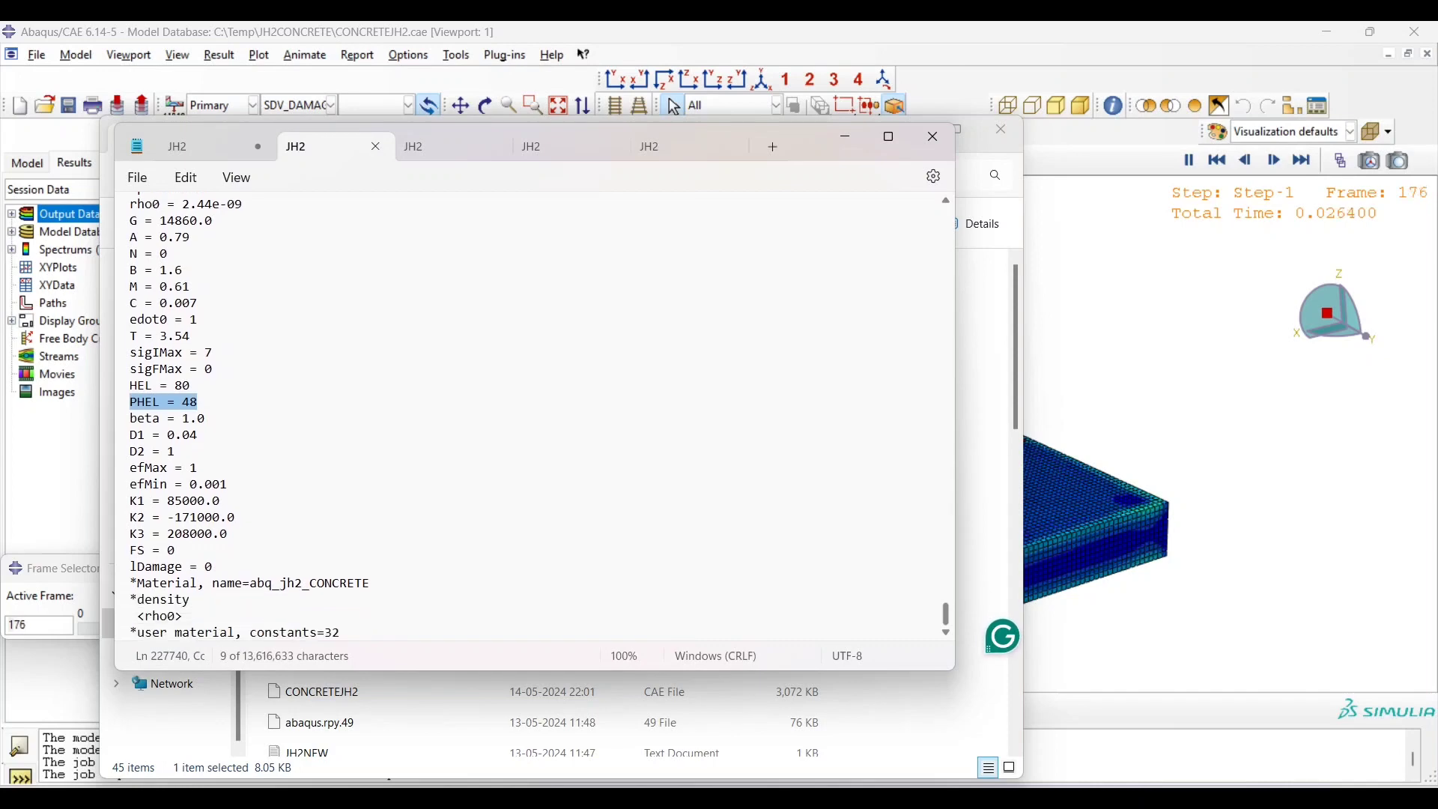
scroll(534, 416, "down", 2)
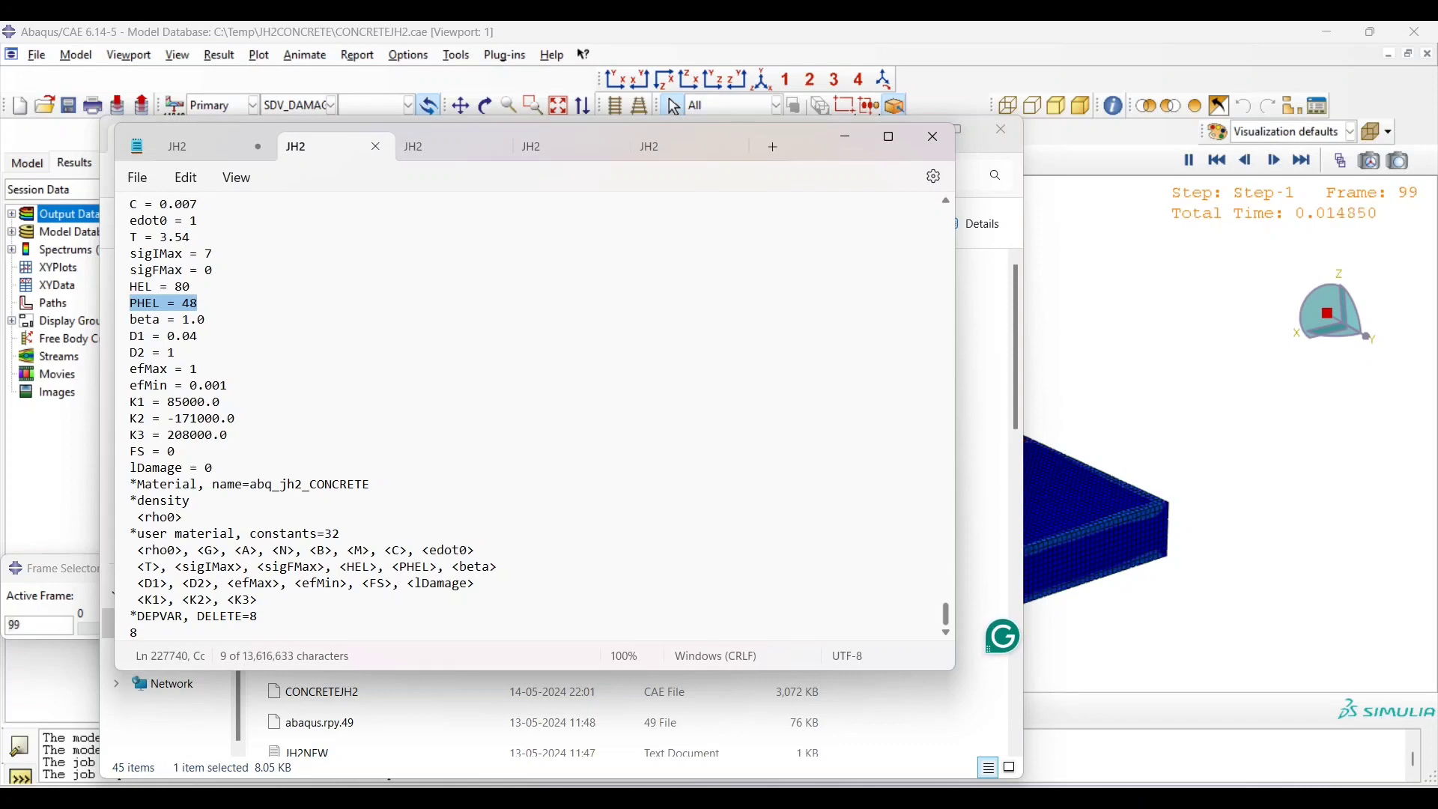
scroll(534, 415, "up", 1)
scroll(534, 416, "down", 2)
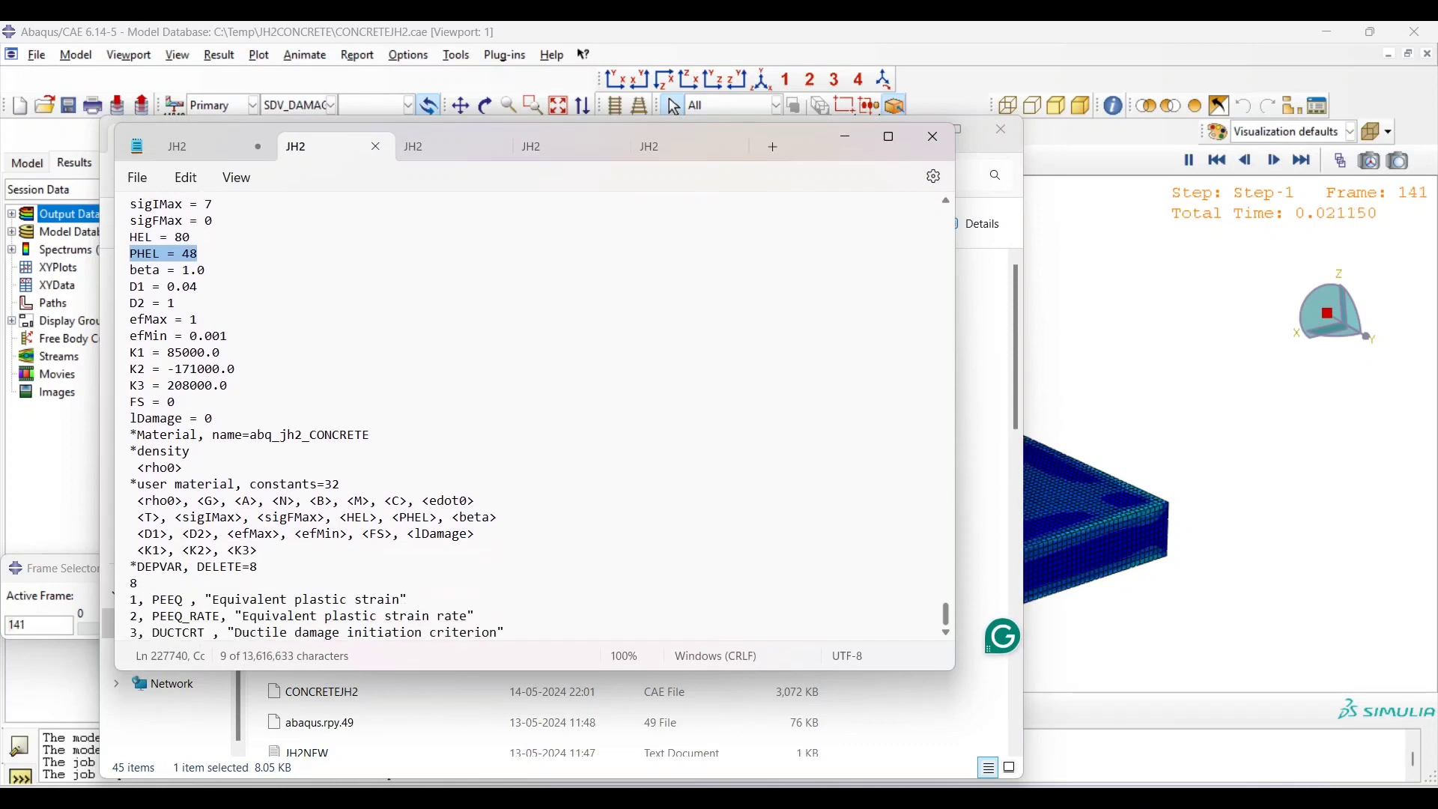
scroll(534, 416, "down", 1)
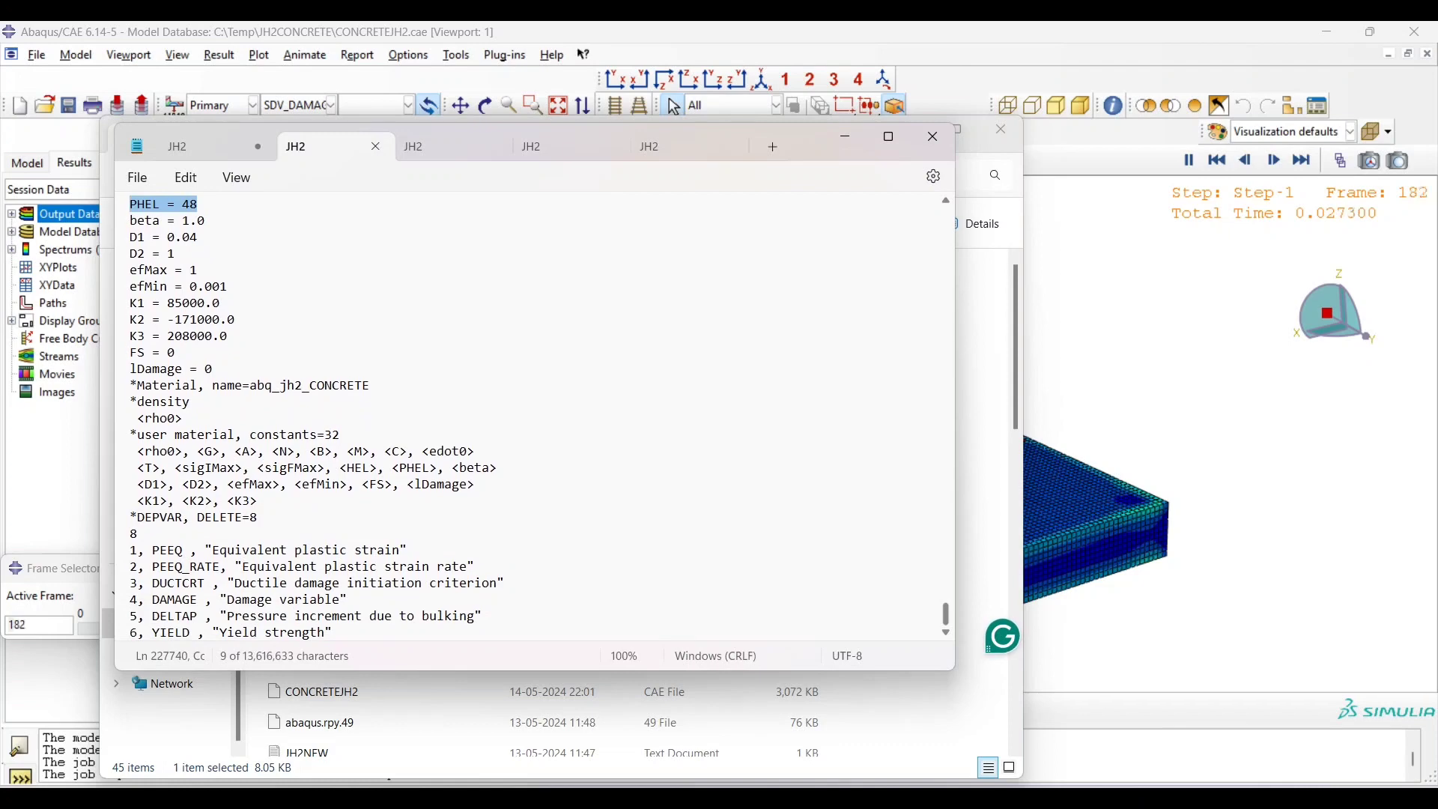
scroll(534, 416, "down", 1)
left_click_drag(259, 474, 129, 242)
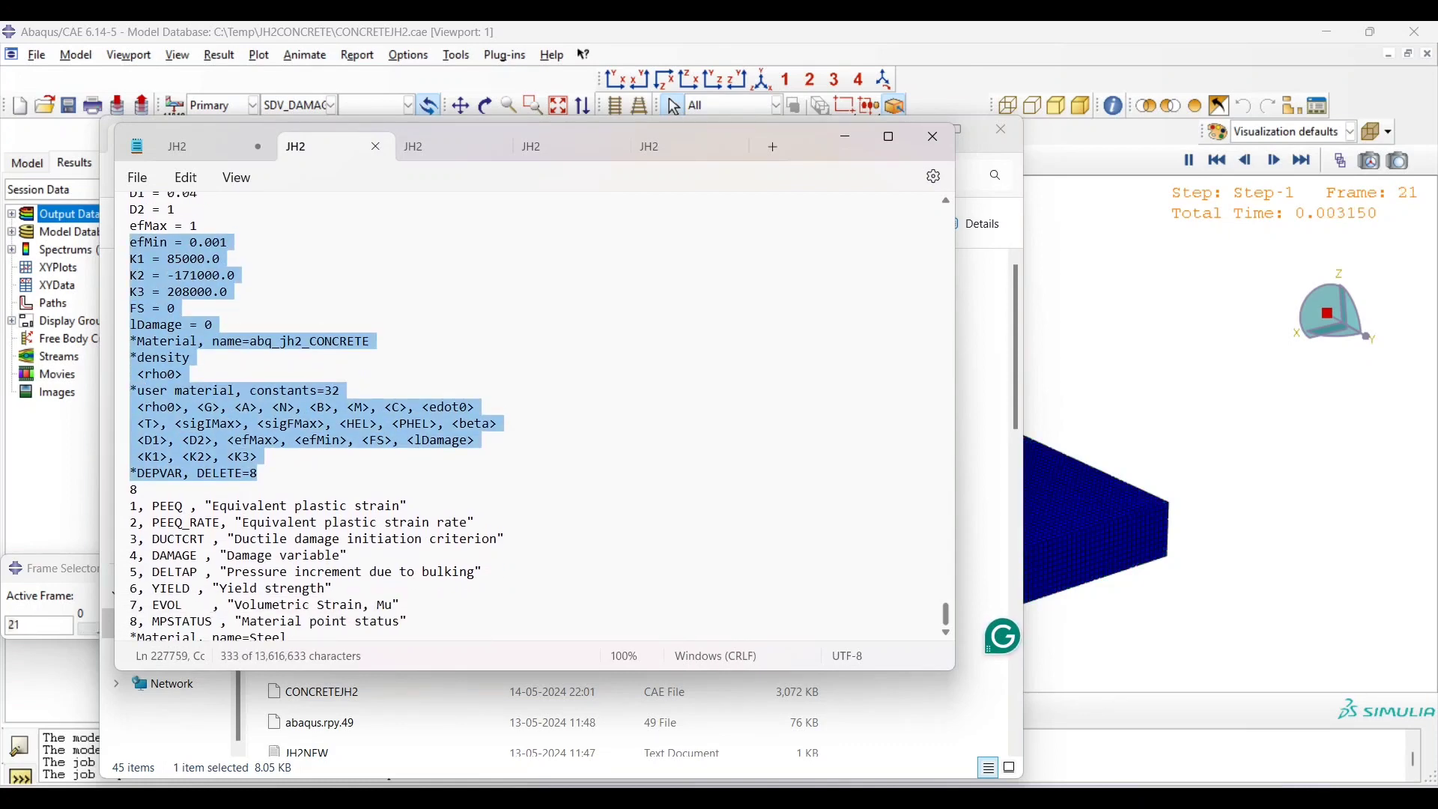
Revisit the start of the parameter block and highlight the material name abq_jh2_CONCRETE in the material definition
scroll(315, 415, "up", 9)
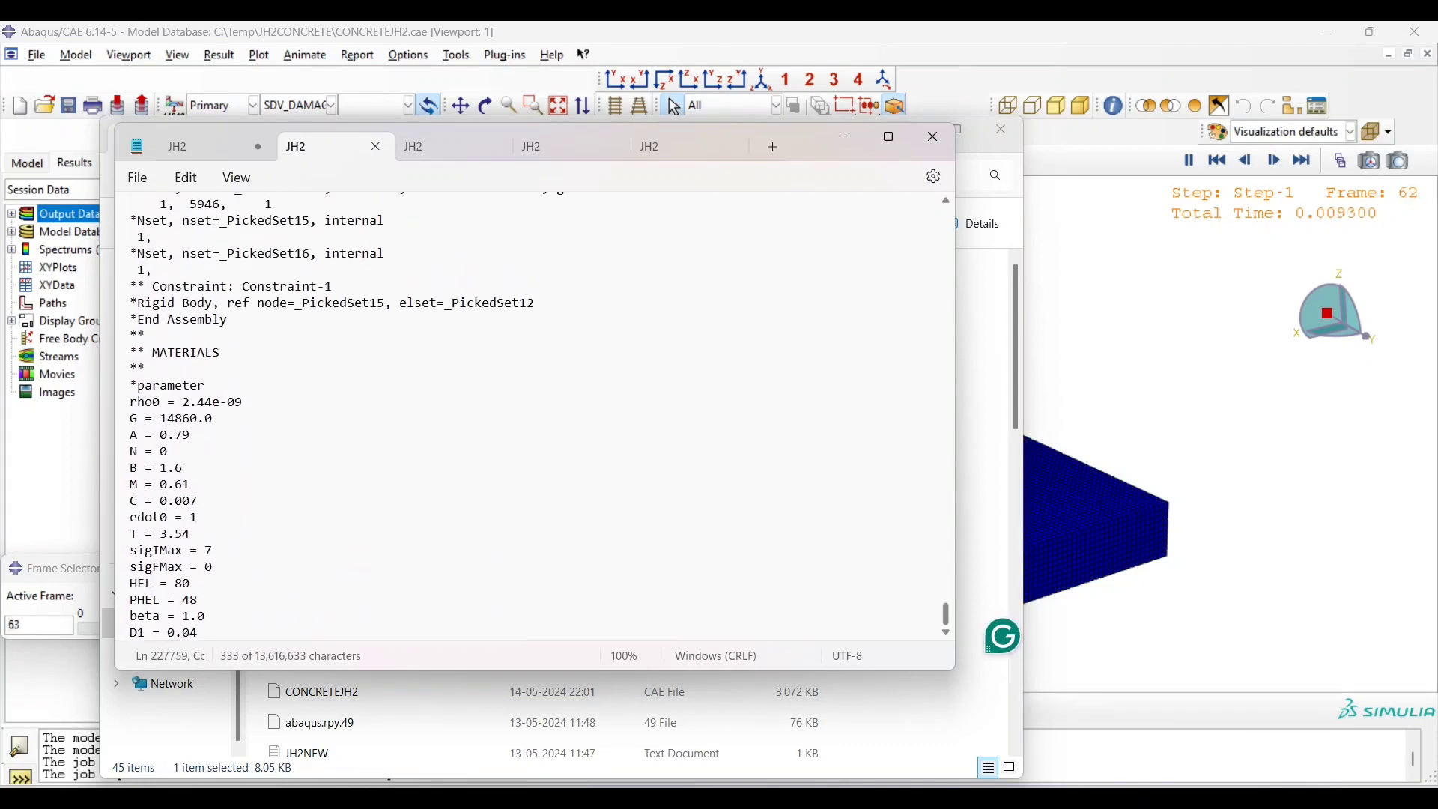
left_click_drag(130, 385, 250, 498)
left_click(369, 299)
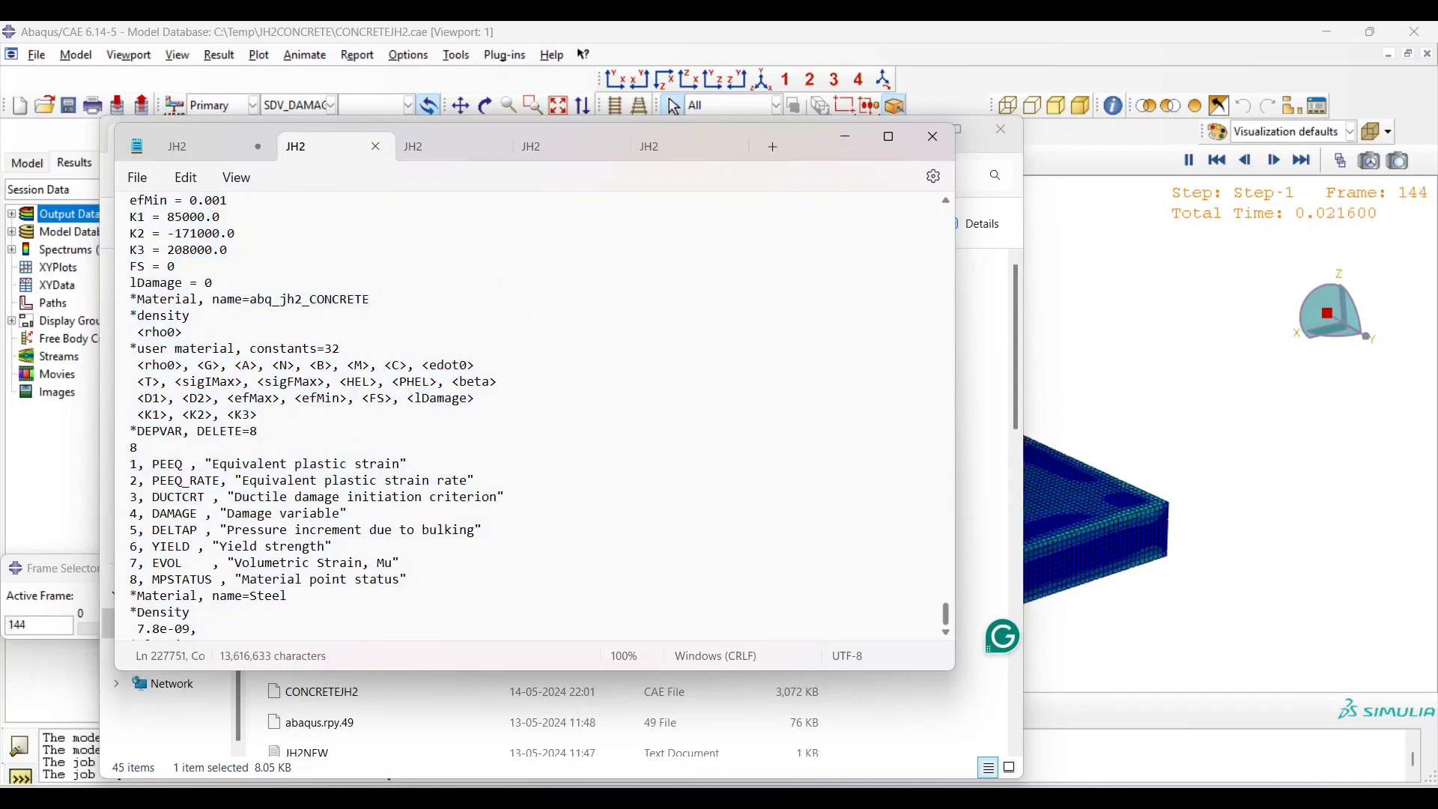
left_click_drag(369, 299, 259, 299)
left_click(324, 300)
left_click(324, 300)
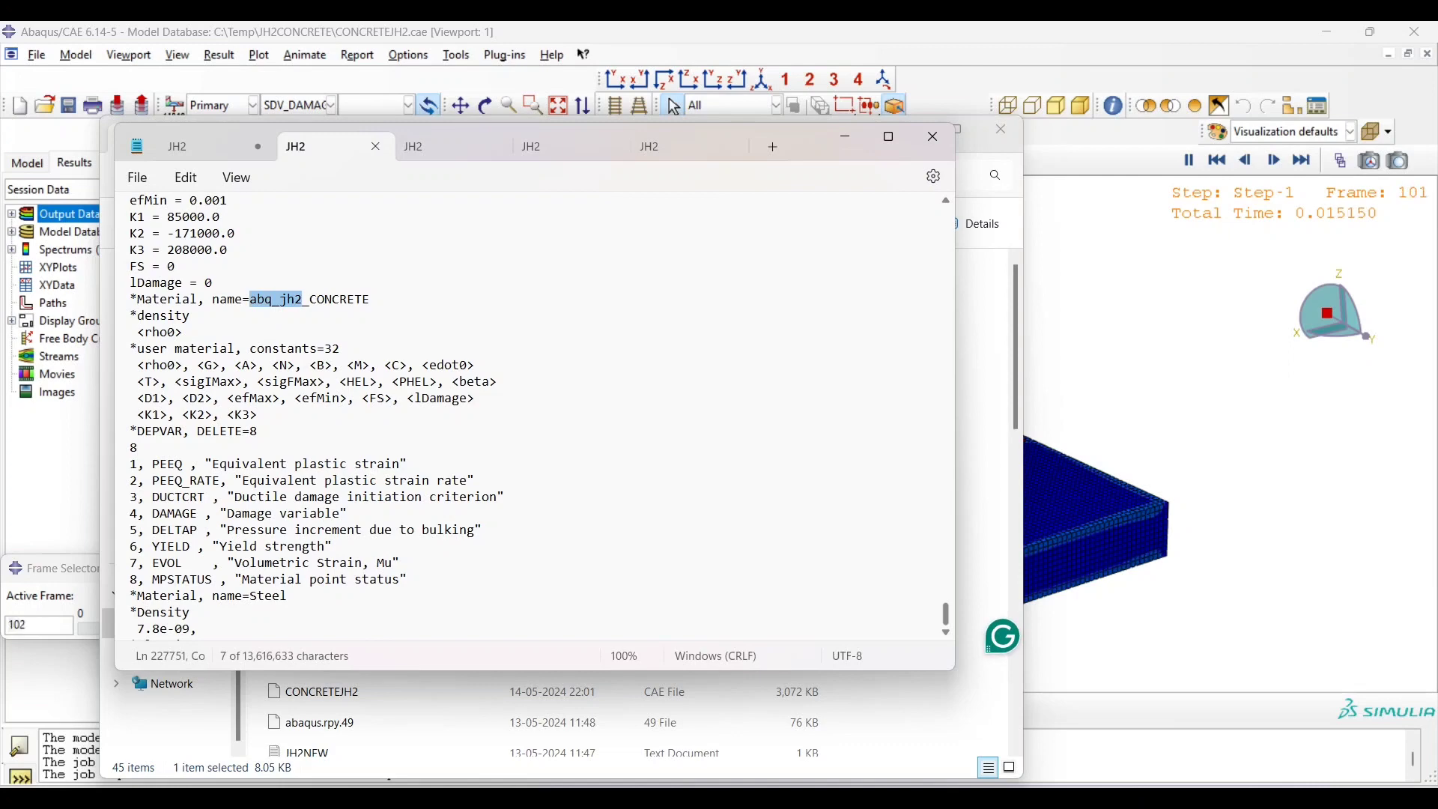
left_click(257, 299)
left_click_drag(370, 299, 316, 299)
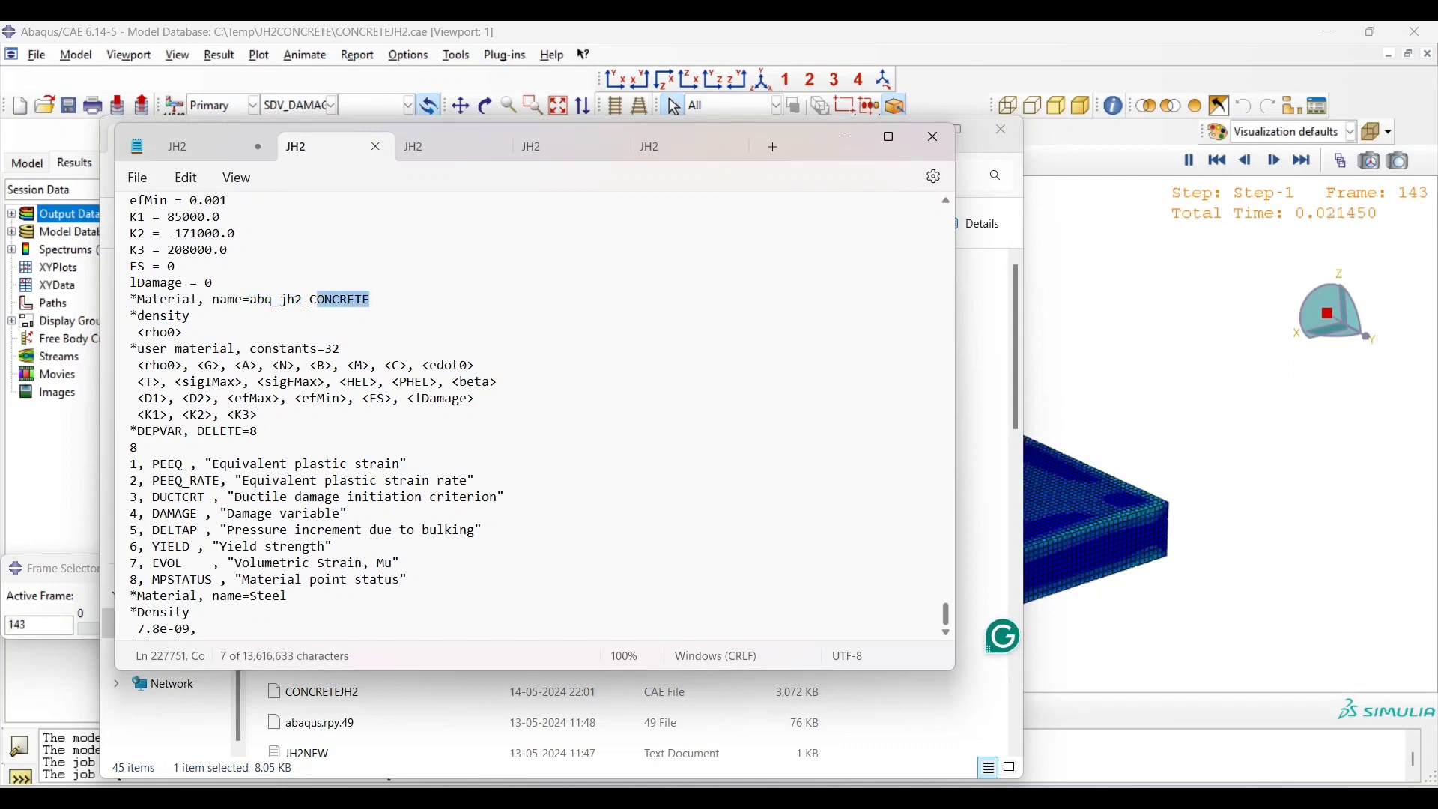
left_click(183, 331)
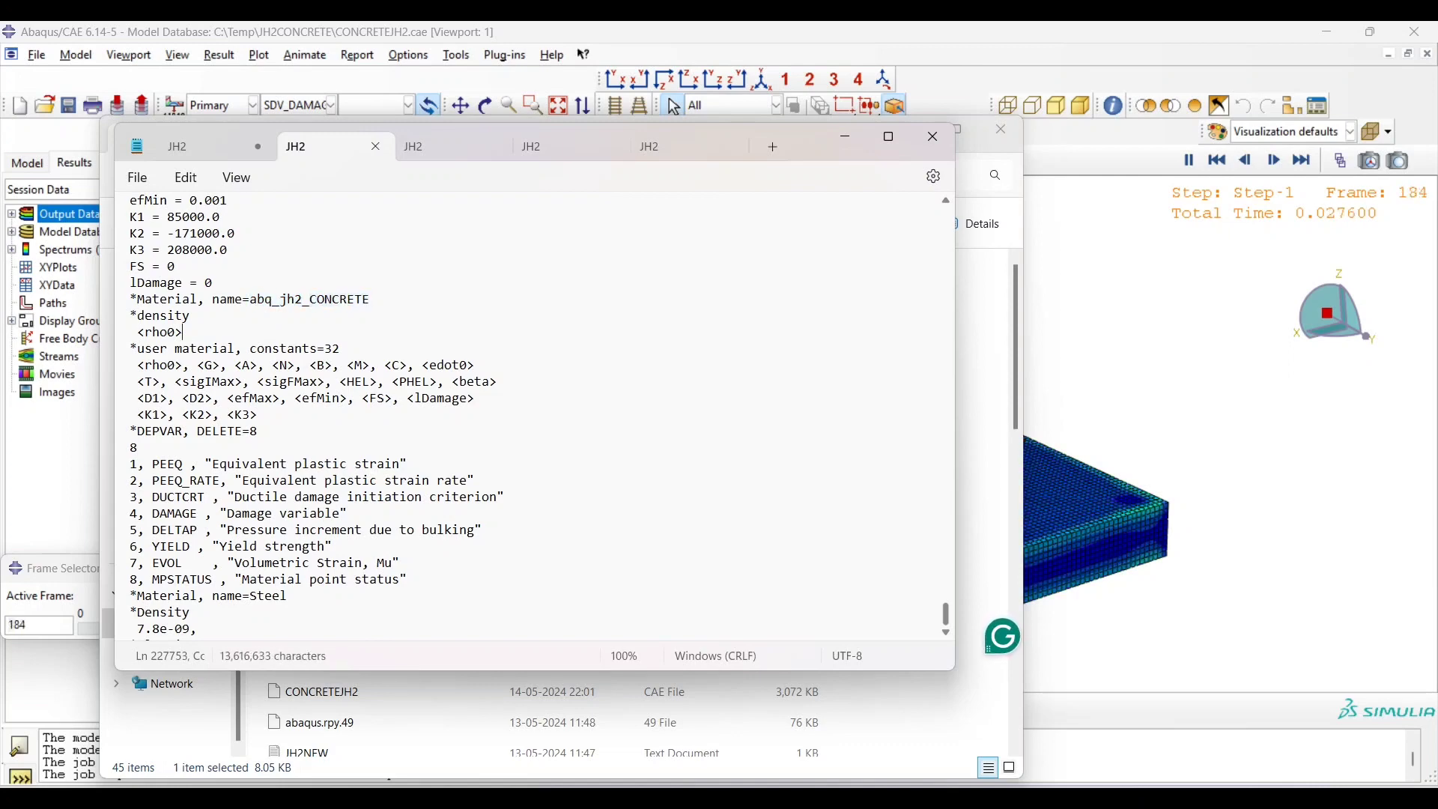
scroll(314, 415, "up", 1)
left_click_drag(362, 343, 259, 343)
scroll(314, 415, "up", 1)
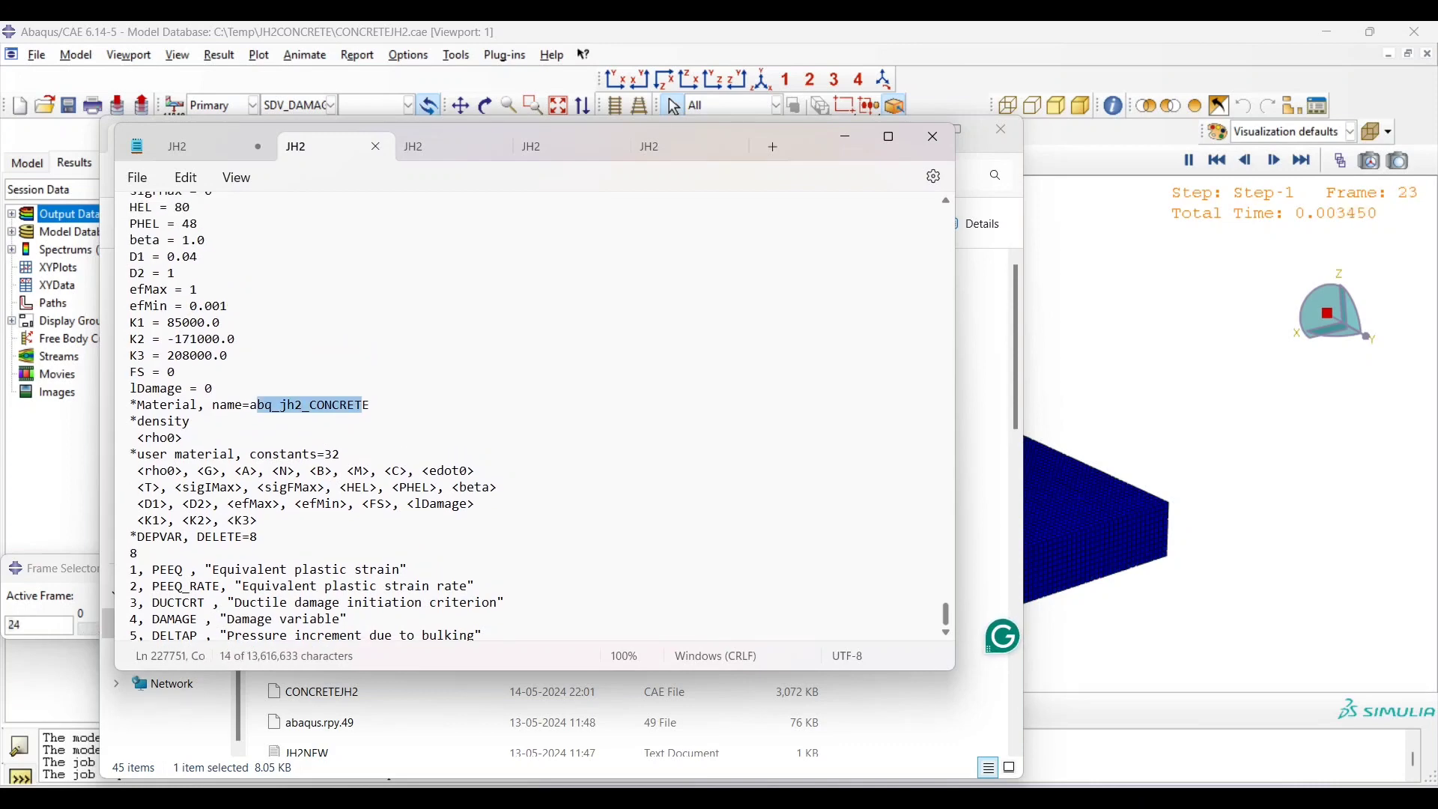
Read through the state variables, Steel material, interaction properties, initial velocity and Step-1 definitions in the input file
scroll(315, 416, "up", 6)
scroll(314, 416, "down", 9)
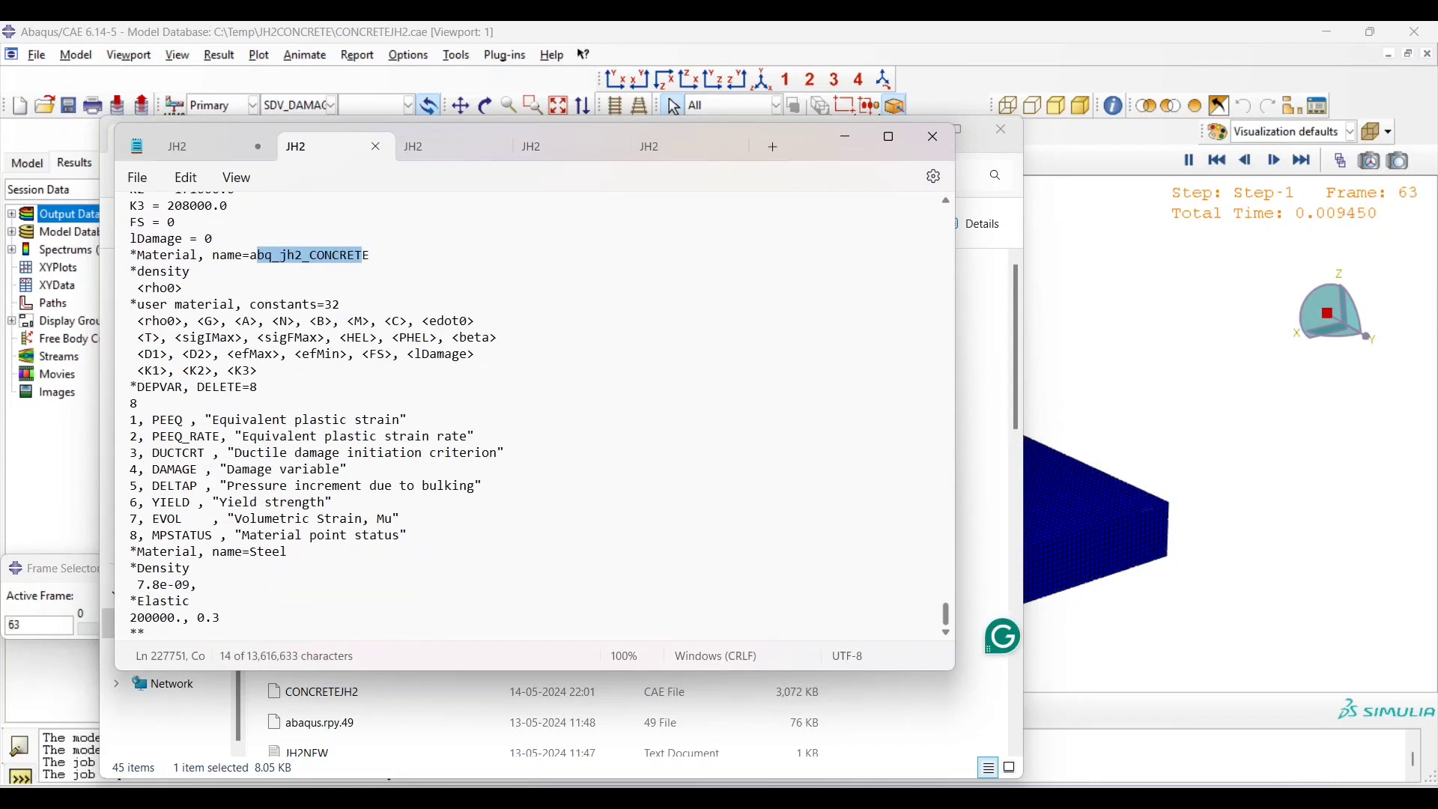
scroll(314, 416, "down", 3)
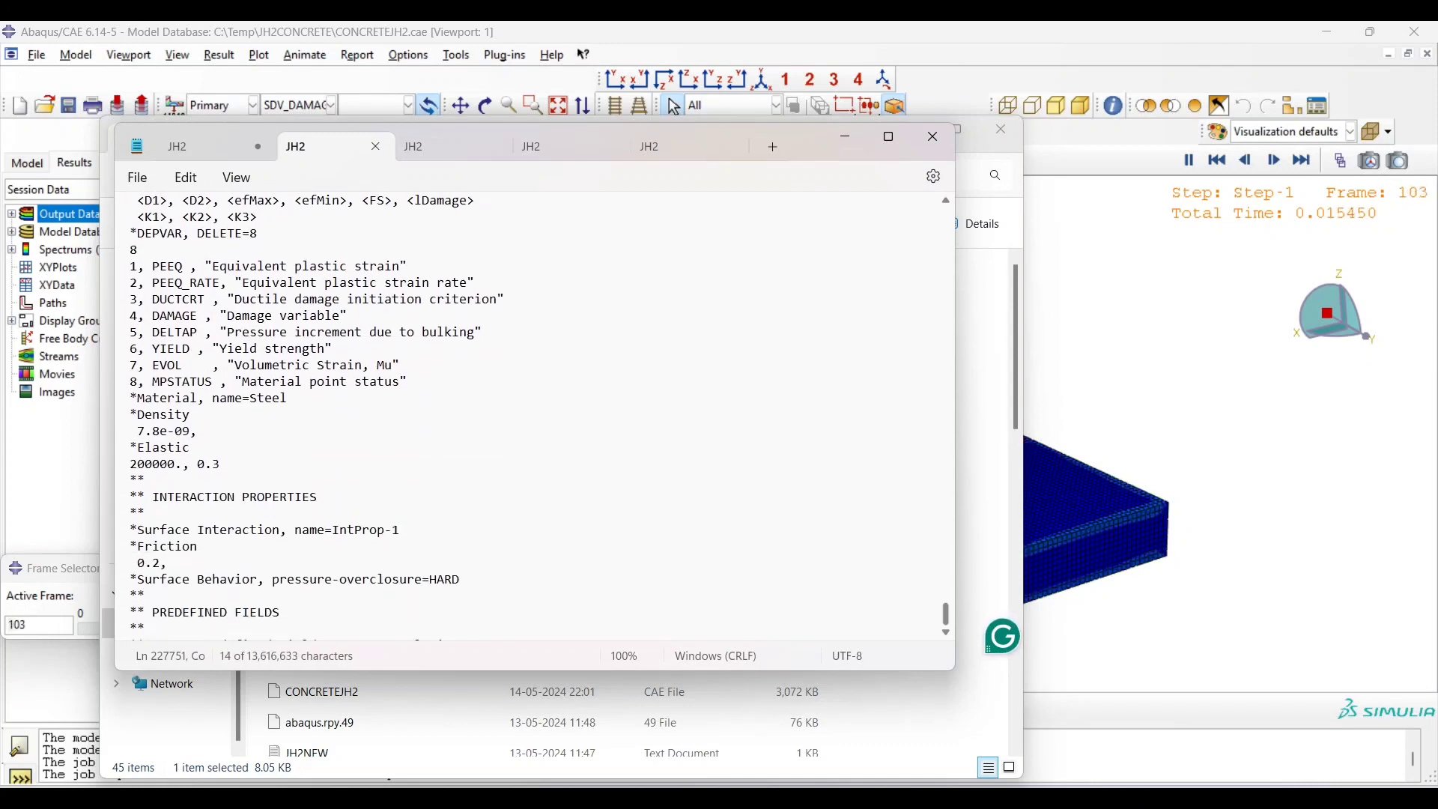
scroll(524, 416, "down", 5)
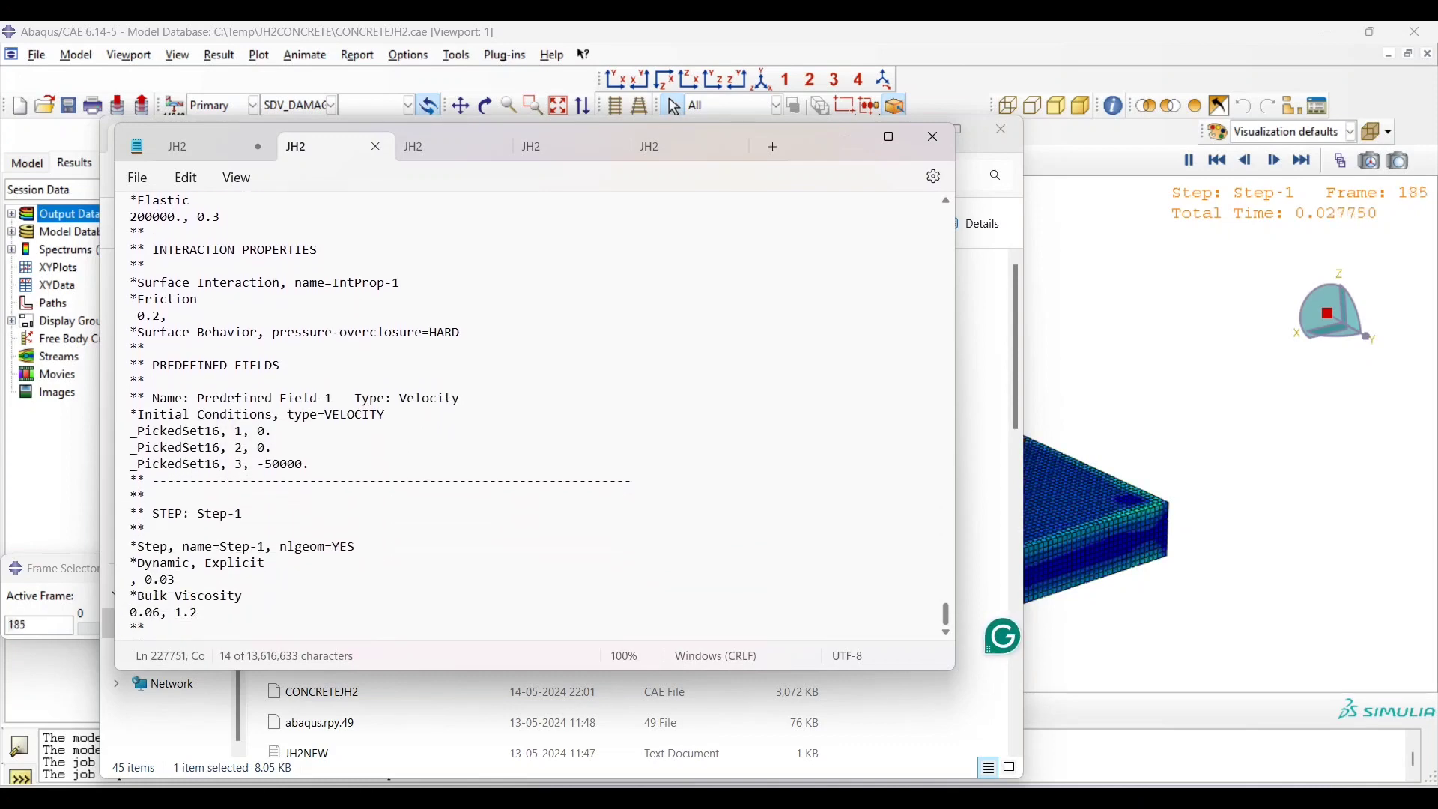
Bring up Command Prompt to review the directory and Abaqus job commands, and minimize it again
mouse_move(987, 785)
left_click(1078, 704)
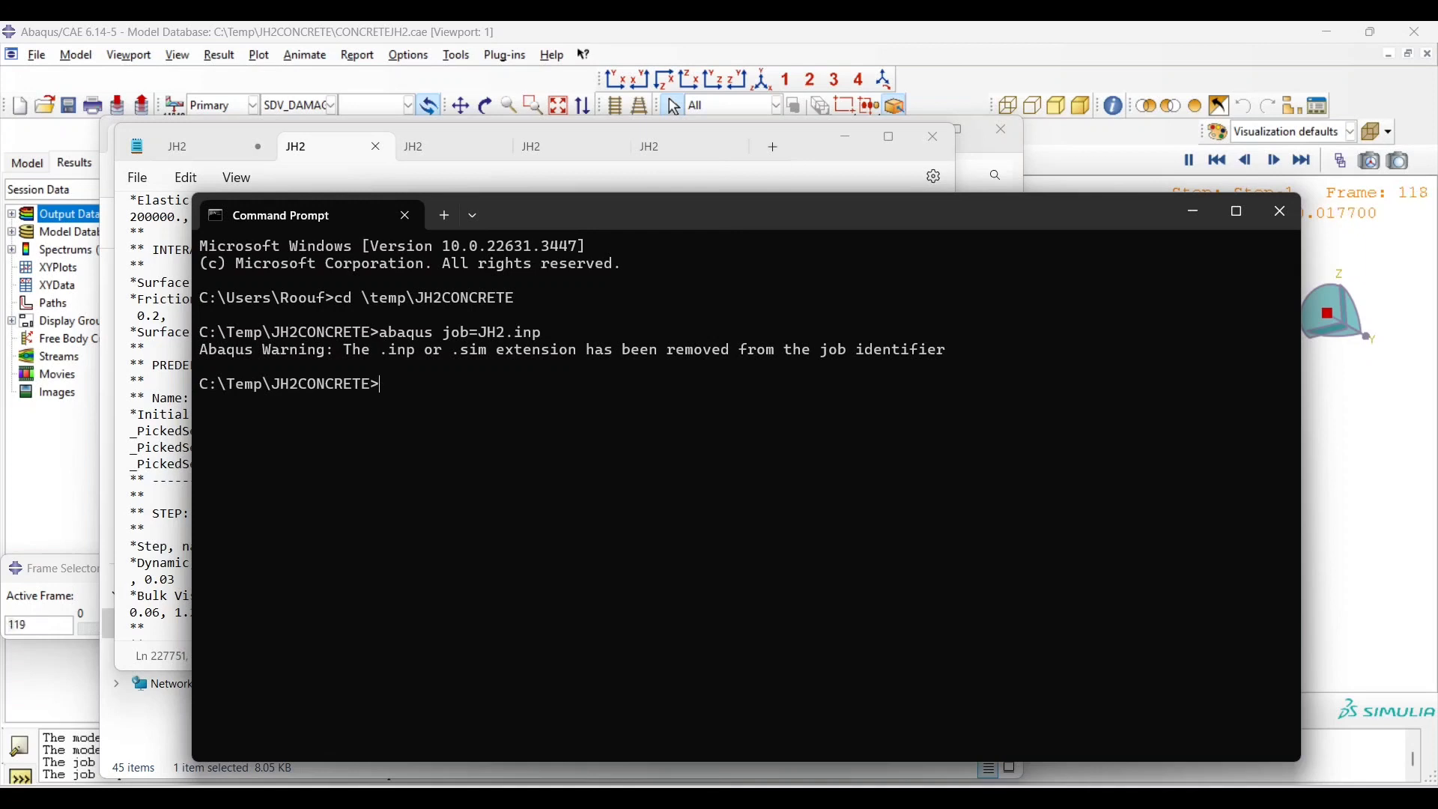
left_click(1194, 211)
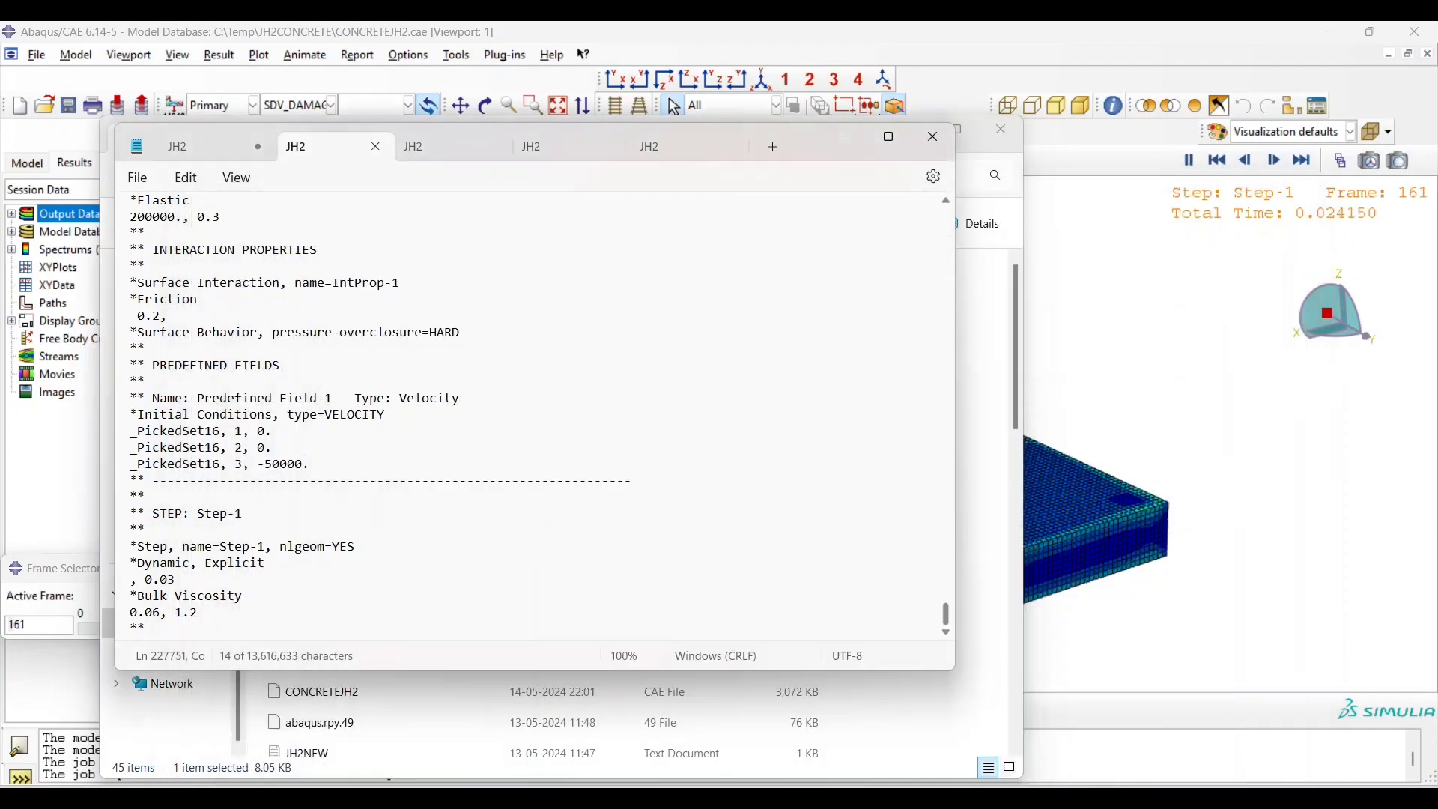